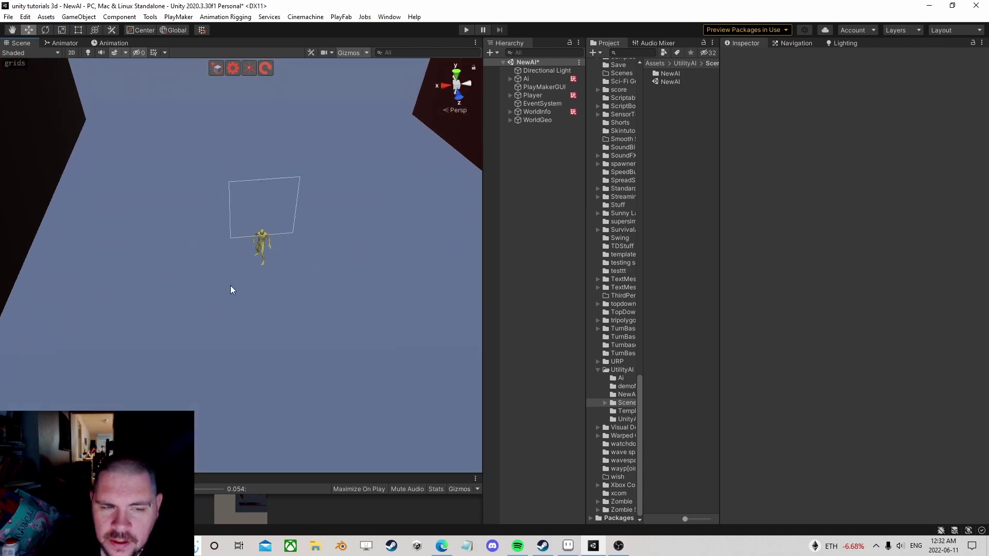
Move the animated Ai model out of the Ai object's Model child to the scene's root level
{"action": "right_click_drag", "start_coordinate": [316, 212], "coordinate": [285, 229]}
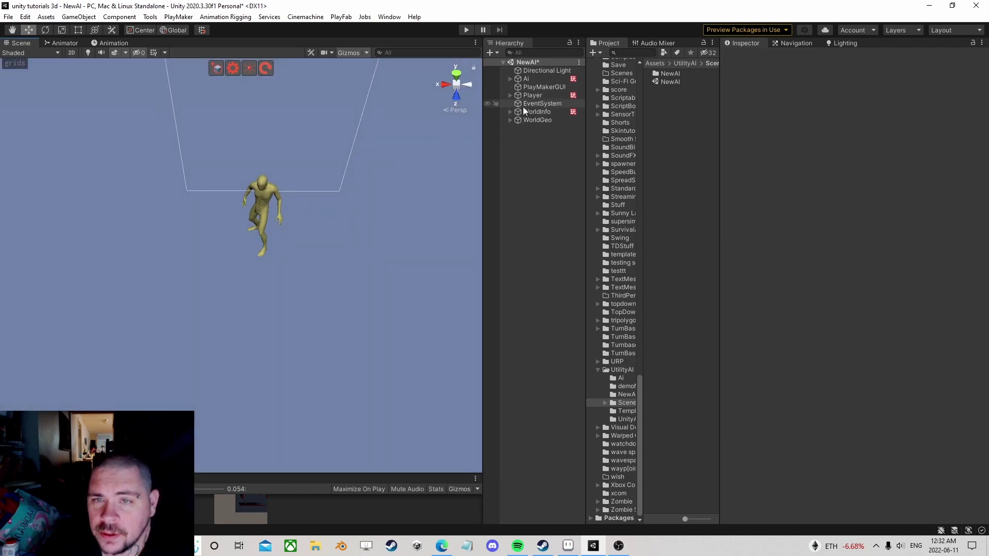
{"action": "left_click", "coordinate": [526, 78]}
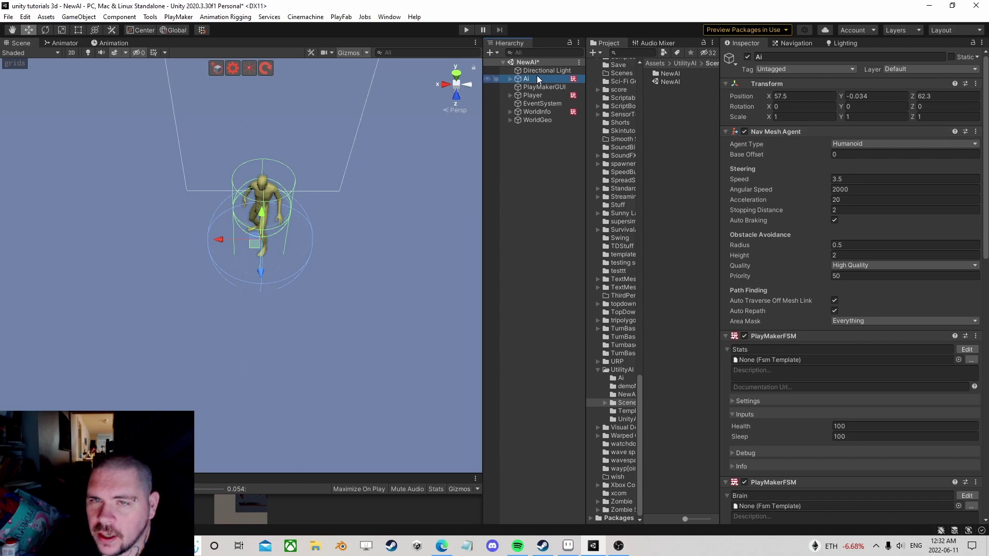
{"action": "left_click", "coordinate": [509, 79]}
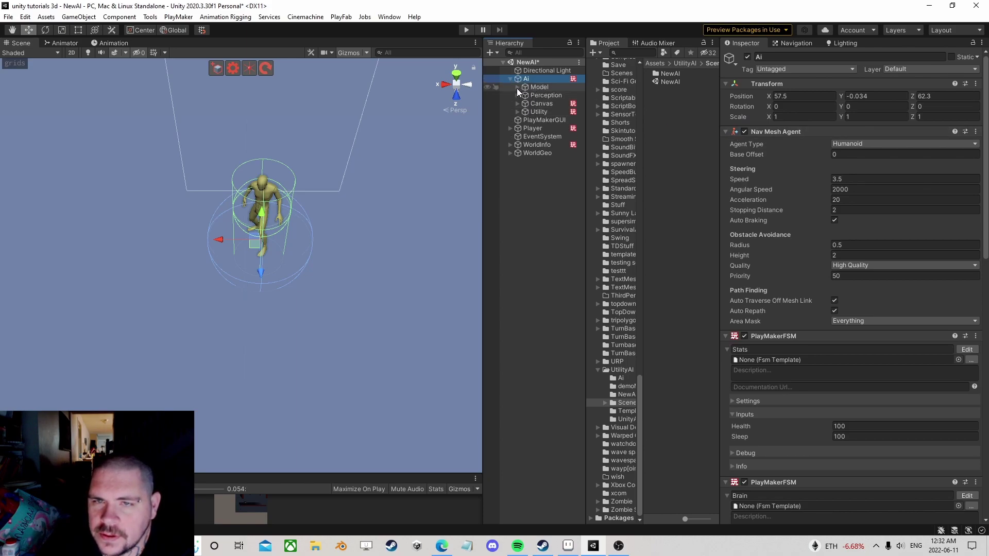
{"action": "left_click", "coordinate": [517, 87]}
{"action": "left_click", "coordinate": [542, 95]}
{"action": "left_click", "coordinate": [537, 80]}
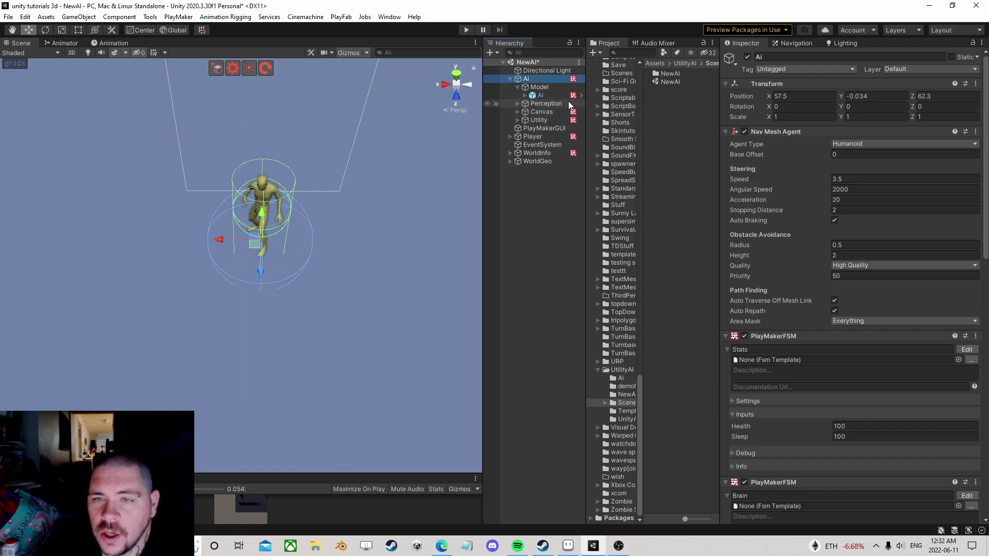
{"action": "left_click", "coordinate": [541, 95]}
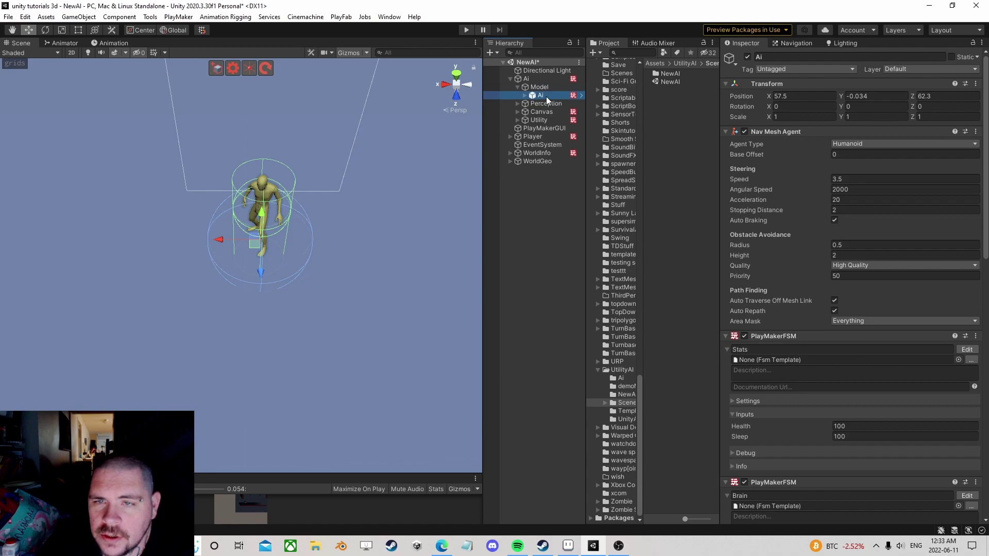
{"action": "left_click_drag", "start_coordinate": [536, 217], "coordinate": [535, 219]}
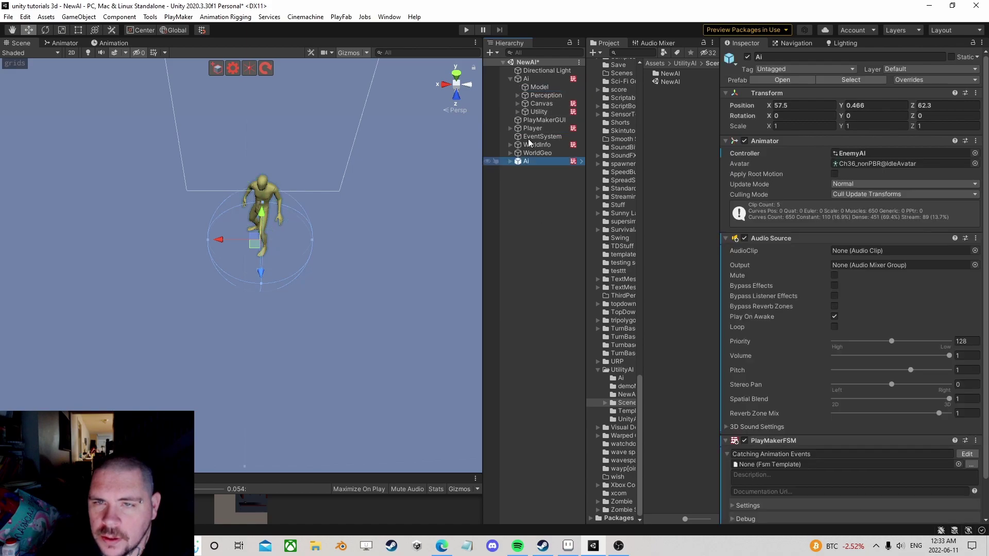
Parent the original Ai object with the Nav Mesh Agent under the animated Ai model and collapse its children
{"action": "left_click", "coordinate": [523, 78]}
{"action": "left_click_drag", "start_coordinate": [523, 79], "coordinate": [533, 161]}
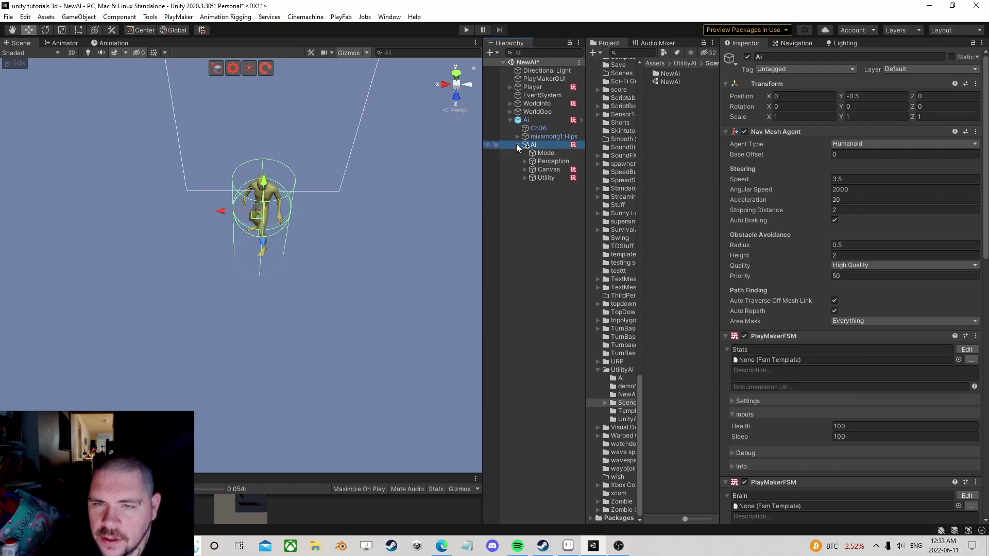
{"action": "left_click", "coordinate": [517, 145]}
Enable Apply Root Motion on the parent Ai model's Animator
{"action": "left_click", "coordinate": [530, 120]}
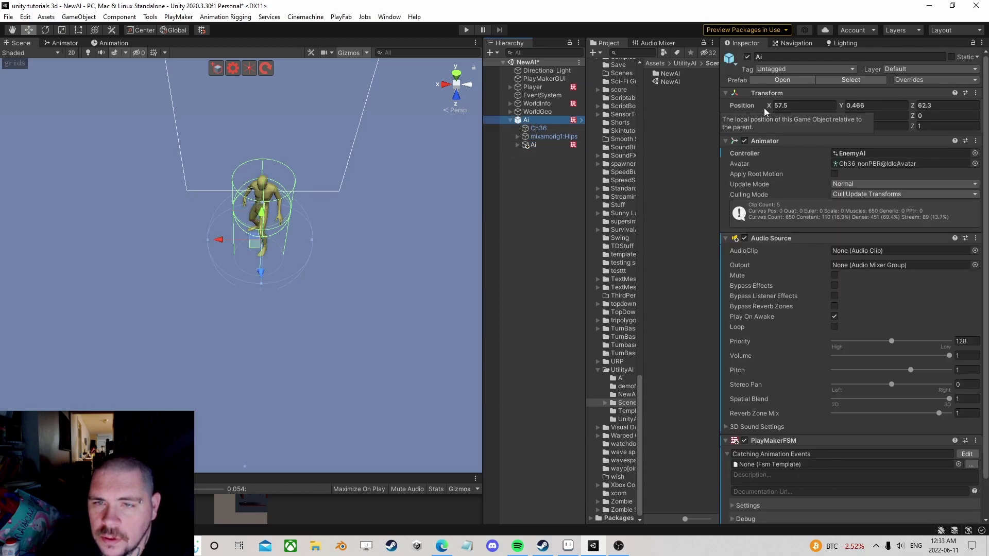
{"action": "left_click", "coordinate": [834, 174]}
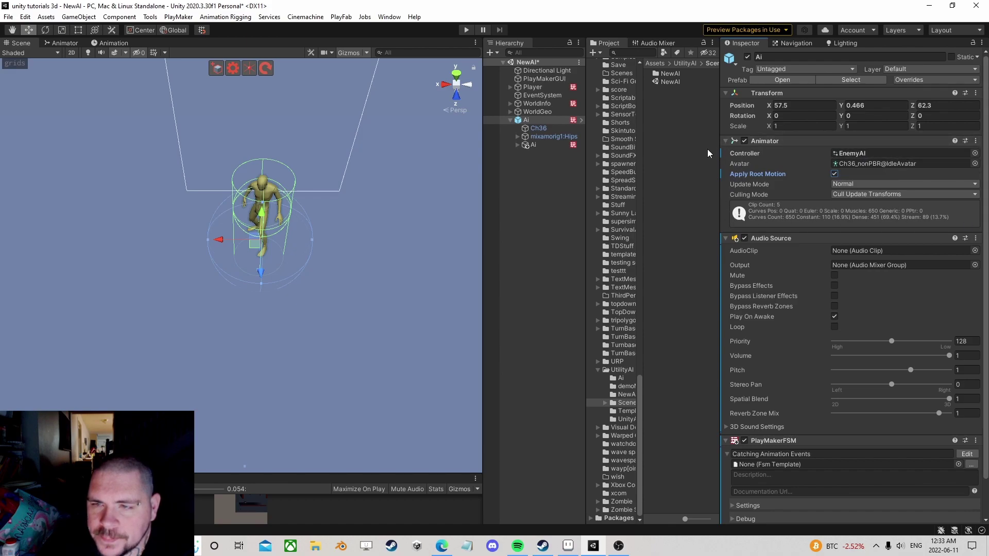
{"action": "left_click", "coordinate": [510, 120]}
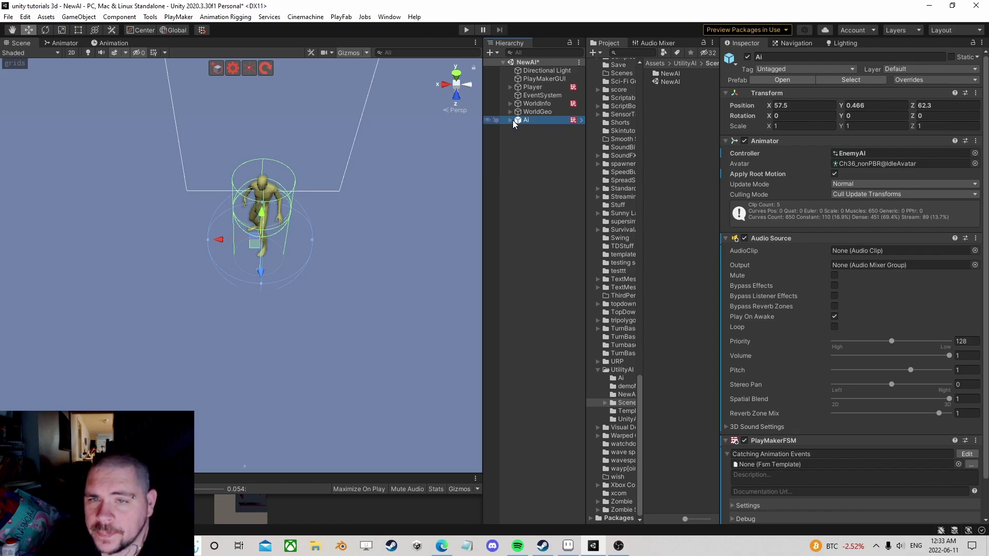
Create an empty child object named Compass under the parent Ai model
{"action": "left_click", "coordinate": [509, 119]}
{"action": "right_click", "coordinate": [517, 120]}
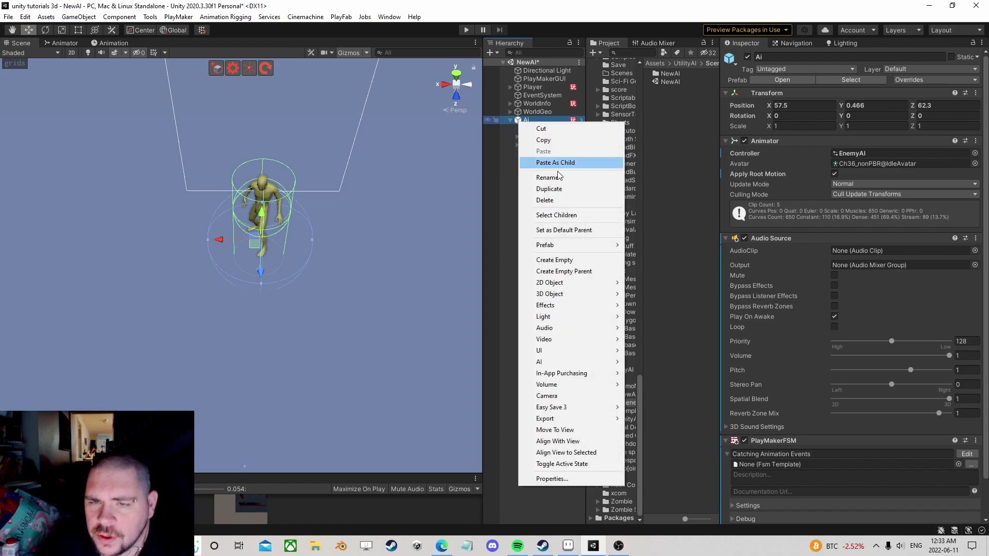
{"action": "left_click", "coordinate": [555, 260]}
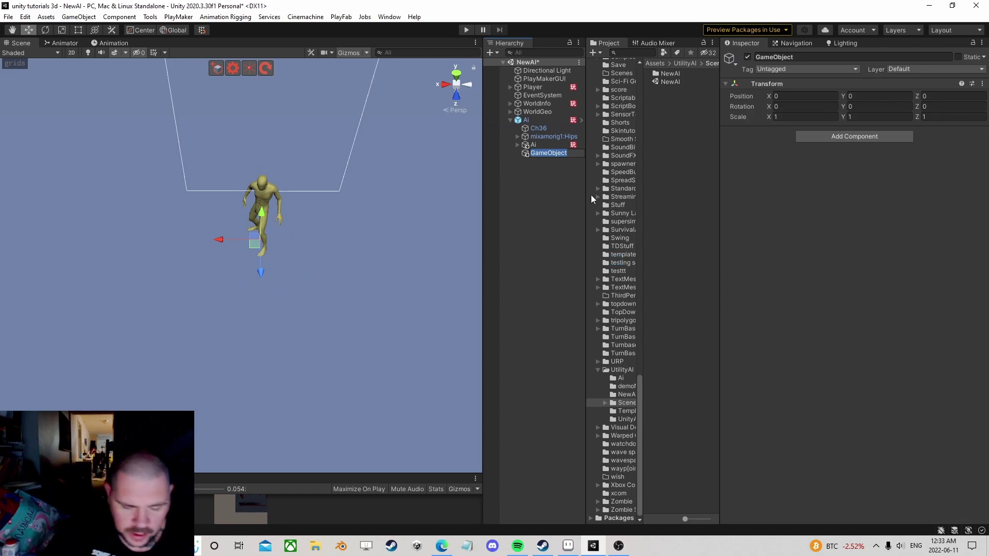
{"action": "type", "text": "Compass"}
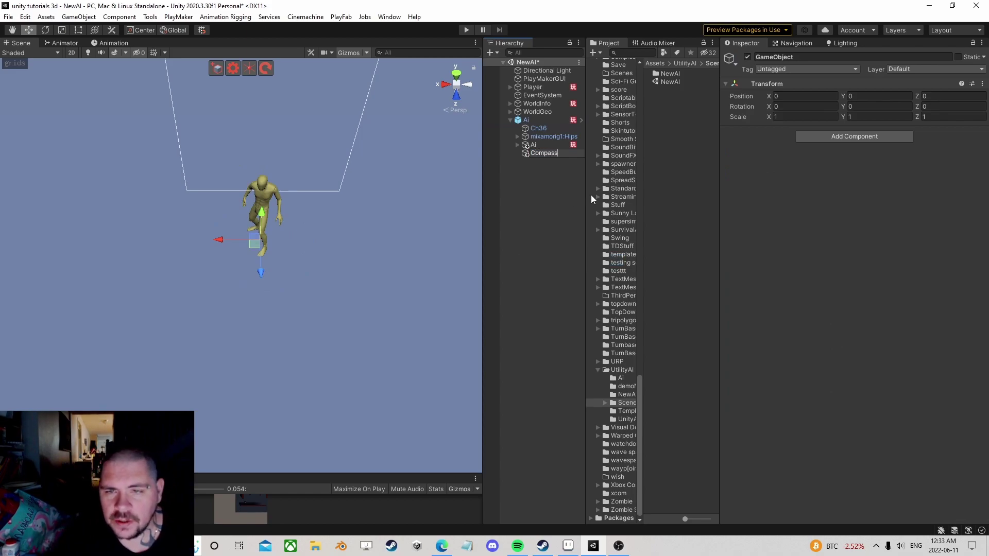
{"action": "key", "text": "Return"}
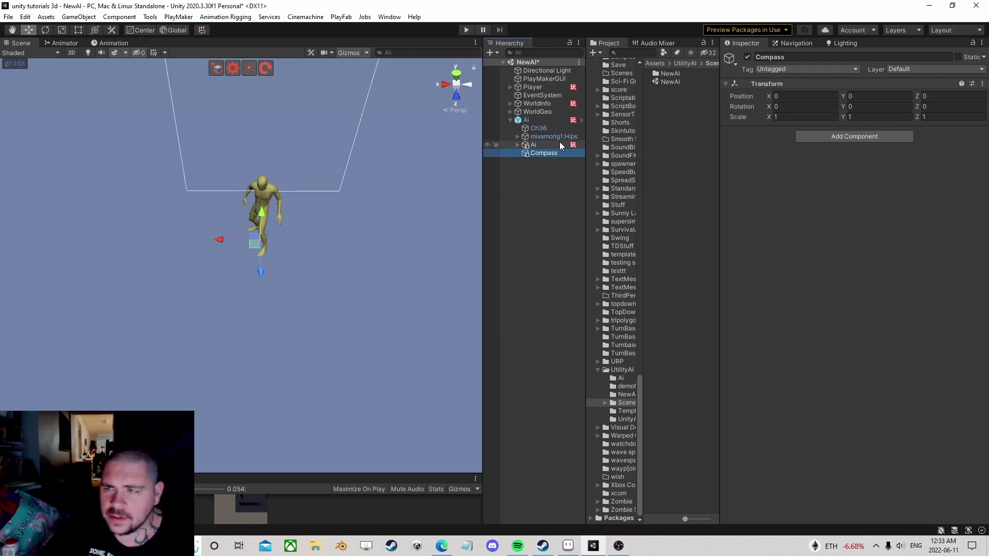
Add a float parameter named Direction to the parent Ai model's EnemyAI animator controller
{"action": "left_click", "coordinate": [538, 129]}
{"action": "left_click", "coordinate": [531, 121]}
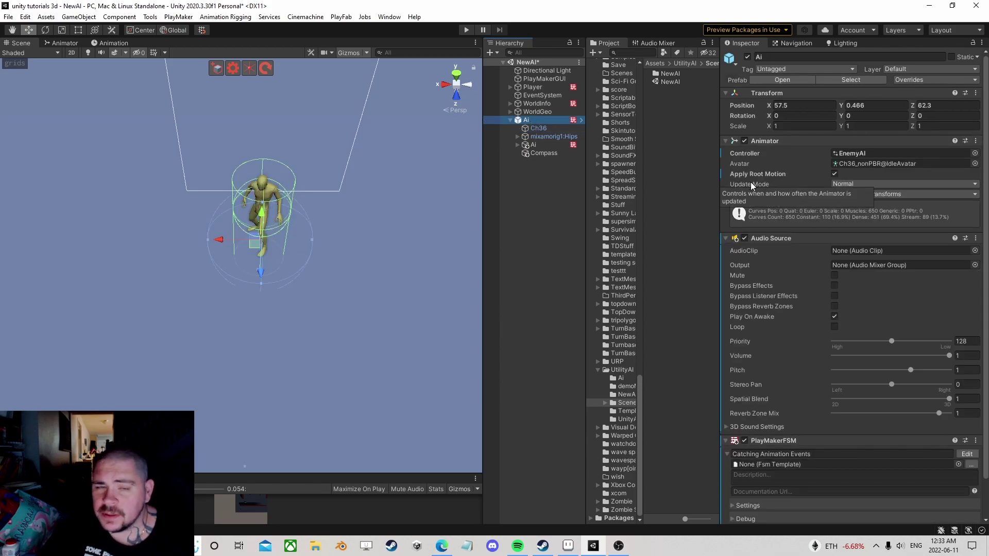
{"action": "scroll", "coordinate": [755, 182], "scroll_direction": "down", "scroll_amount": 2}
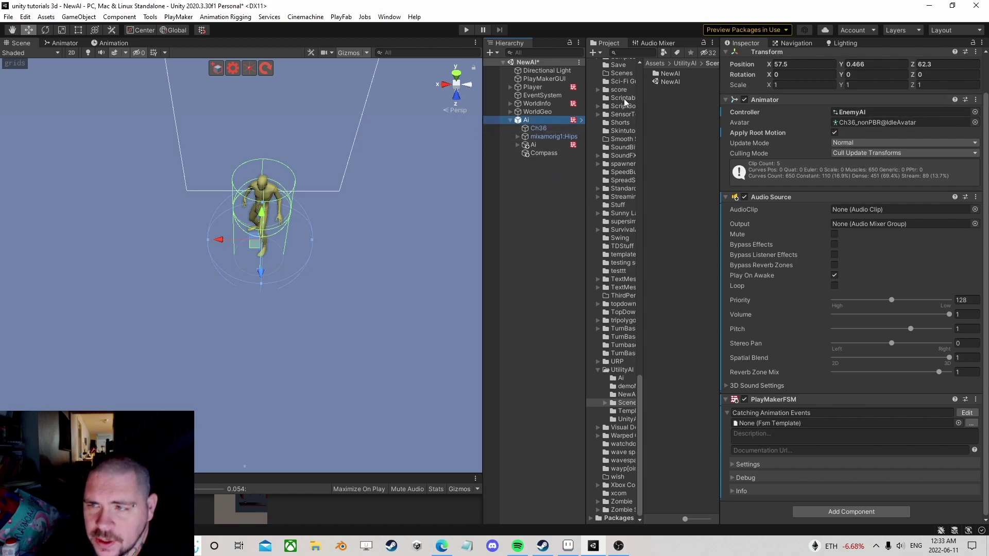
{"action": "left_click", "coordinate": [69, 43]}
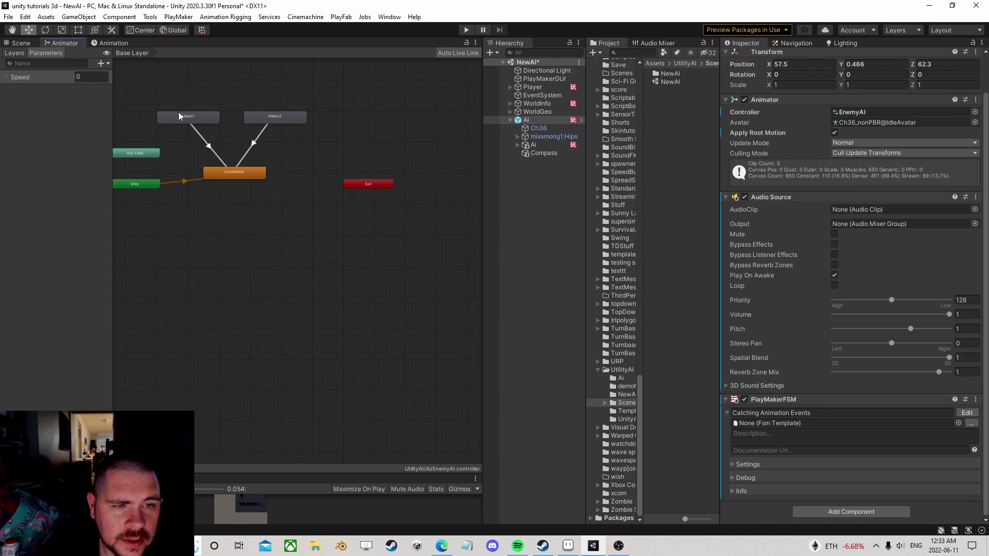
{"action": "scroll", "coordinate": [247, 178], "scroll_direction": "up", "scroll_amount": 3}
{"action": "left_click", "coordinate": [226, 169]}
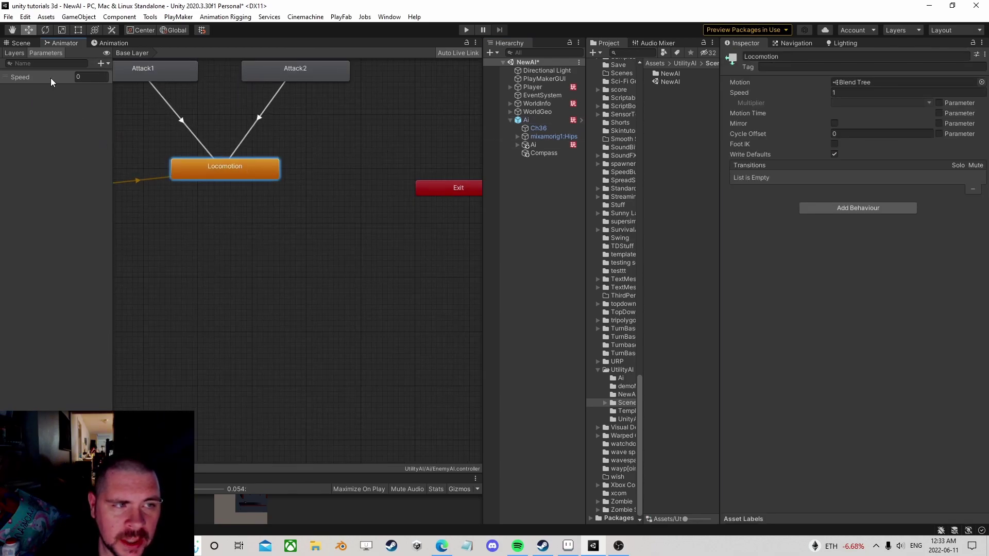
{"action": "left_click", "coordinate": [101, 63]}
{"action": "left_click", "coordinate": [113, 75]}
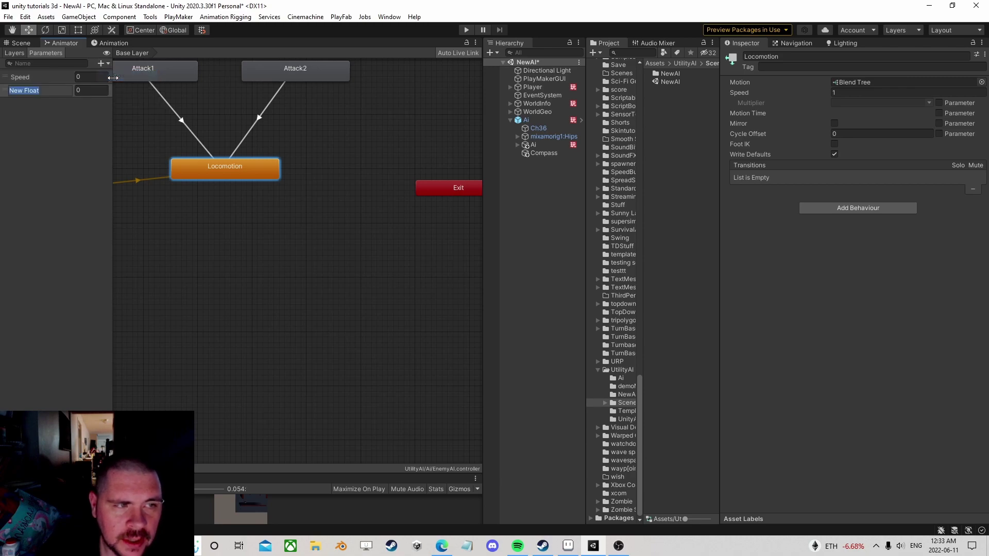
{"action": "type", "text": "Direction"}
{"action": "key", "text": "Return"}
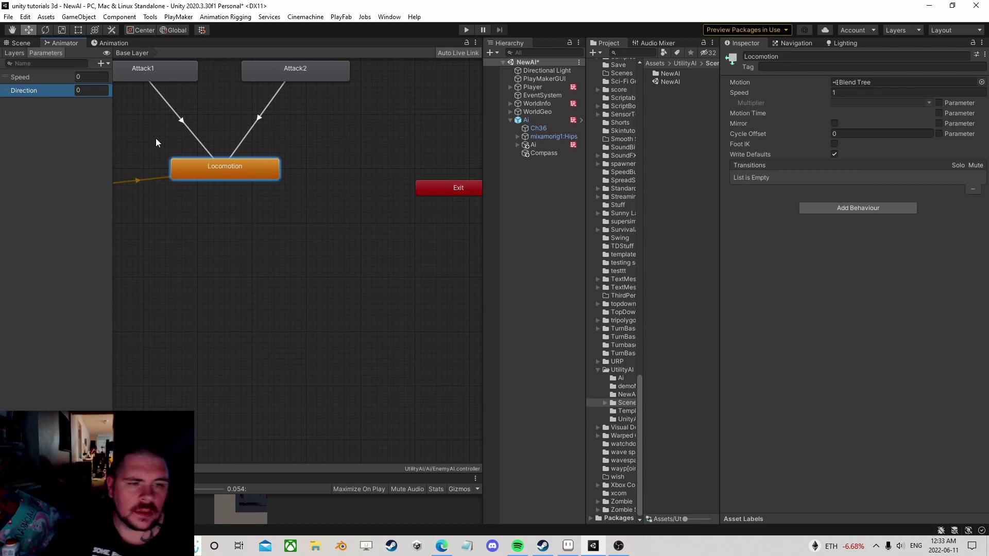
Open the Locomotion blend tree and change its blend type to 2D Freeform Cartesian
{"action": "double_click", "coordinate": [210, 169]}
{"action": "left_click", "coordinate": [225, 122]}
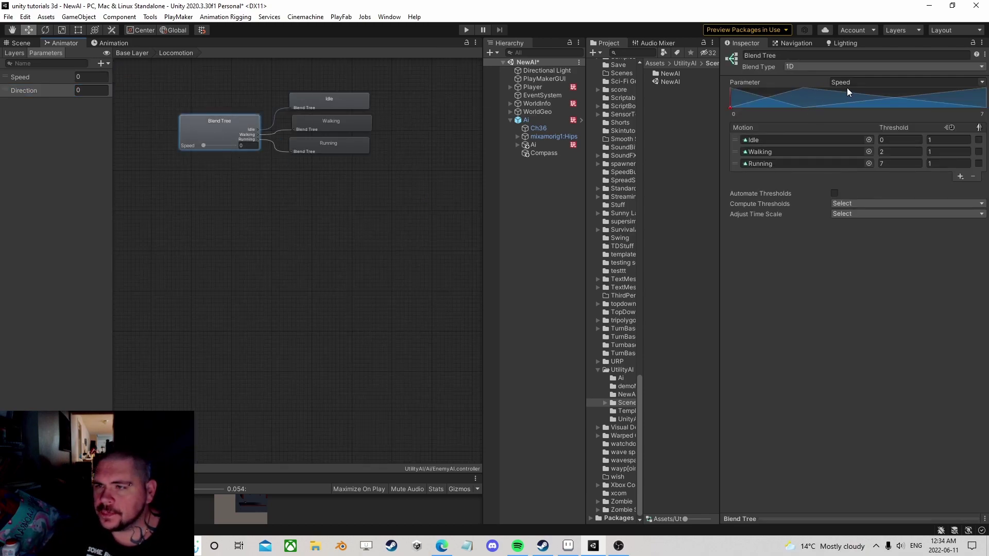
{"action": "left_click", "coordinate": [819, 66]}
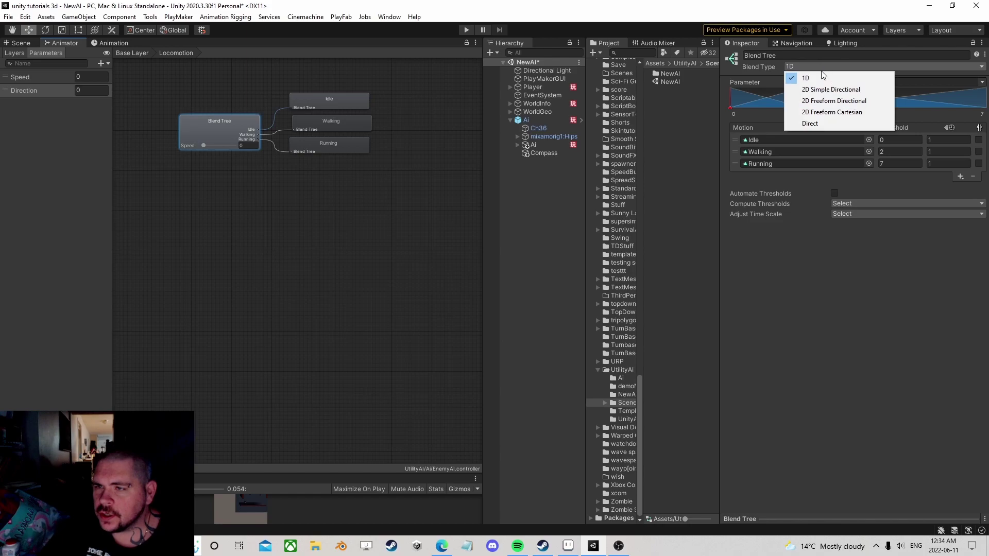
{"action": "left_click", "coordinate": [835, 113]}
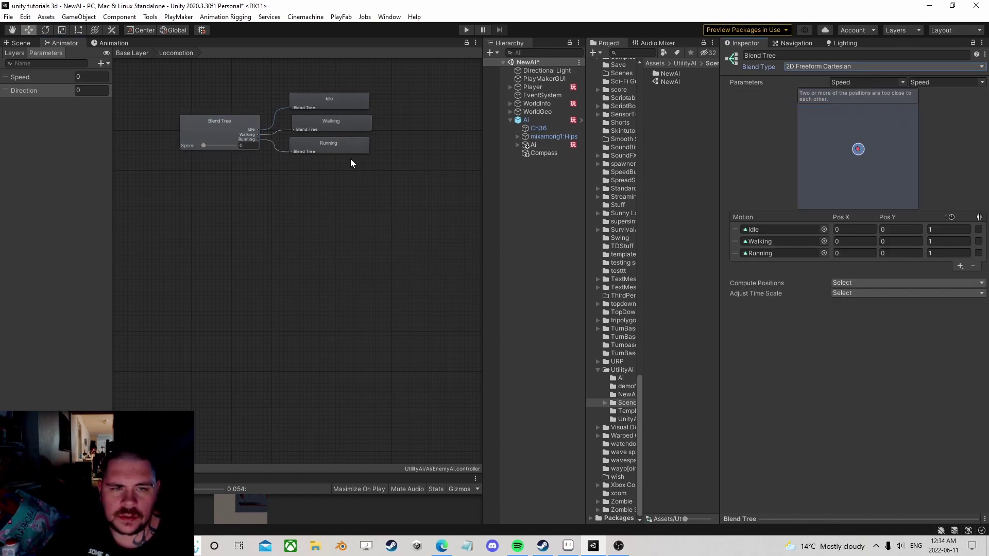
{"action": "middle_click_drag", "start_coordinate": [350, 158], "coordinate": [375, 264]}
{"action": "scroll", "coordinate": [365, 251], "scroll_direction": "up", "scroll_amount": 4}
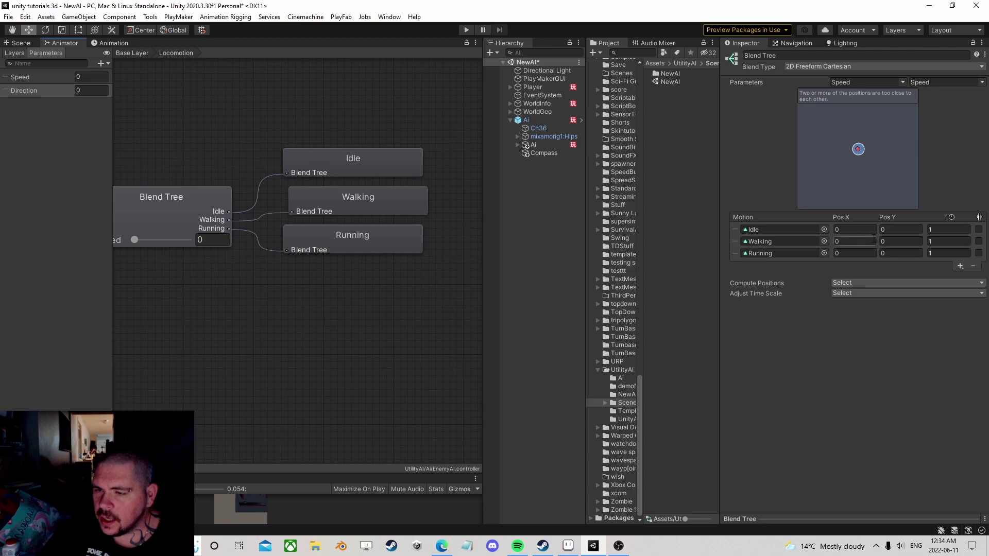
Widen the project browser, open MovementAnimsetPro's Animations folder and expand the MovementAnimsetPro model to list its clips
{"action": "left_click_drag", "start_coordinate": [588, 241], "coordinate": [498, 242]}
{"action": "left_click_drag", "start_coordinate": [551, 218], "coordinate": [647, 222]}
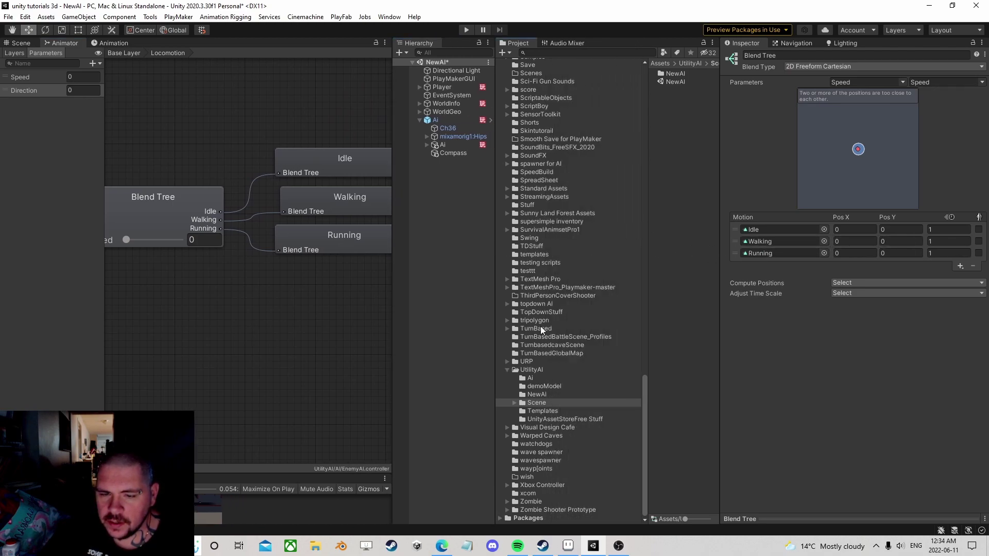
{"action": "left_click", "coordinate": [507, 369]}
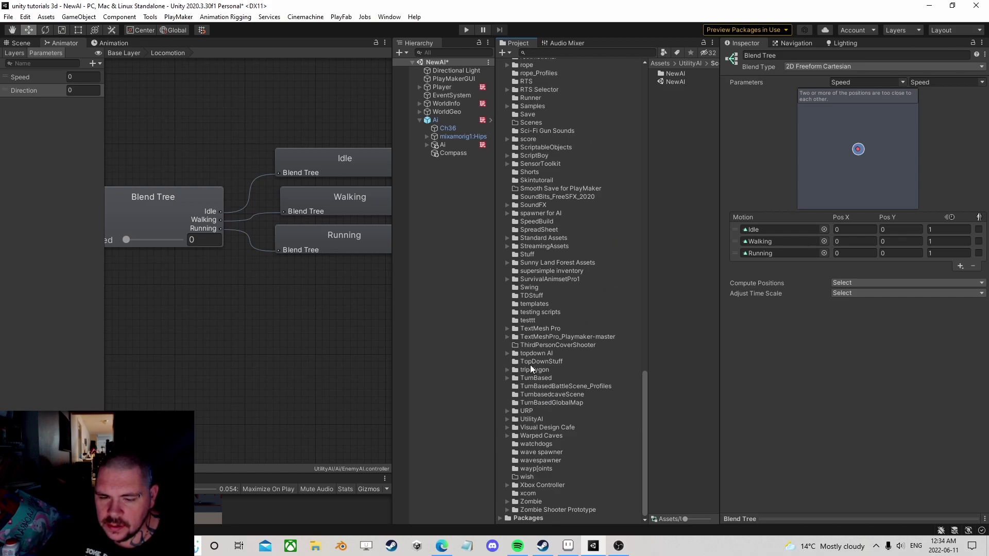
{"action": "scroll", "coordinate": [531, 365], "scroll_direction": "up", "scroll_amount": 12}
{"action": "scroll", "coordinate": [532, 361], "scroll_direction": "up", "scroll_amount": 12}
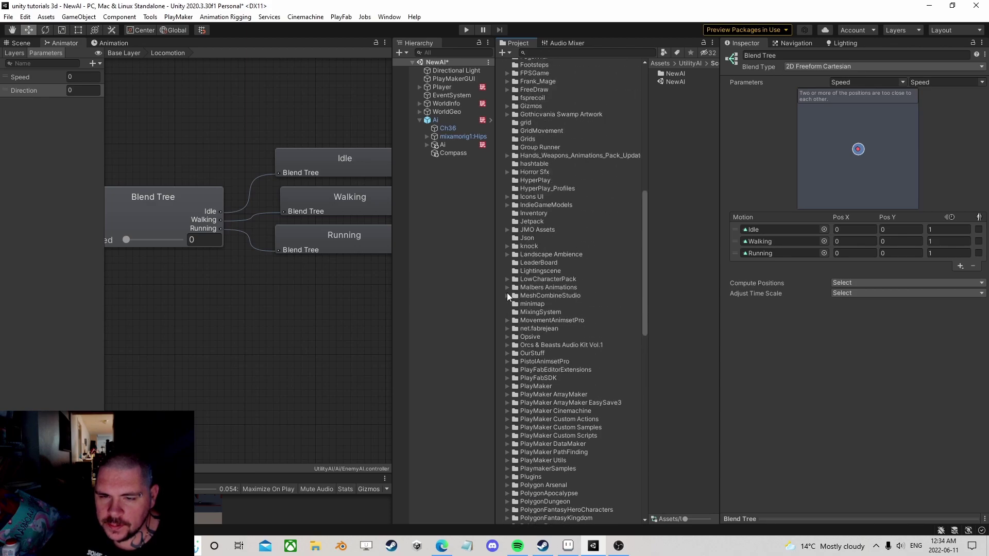
{"action": "left_click", "coordinate": [507, 320]}
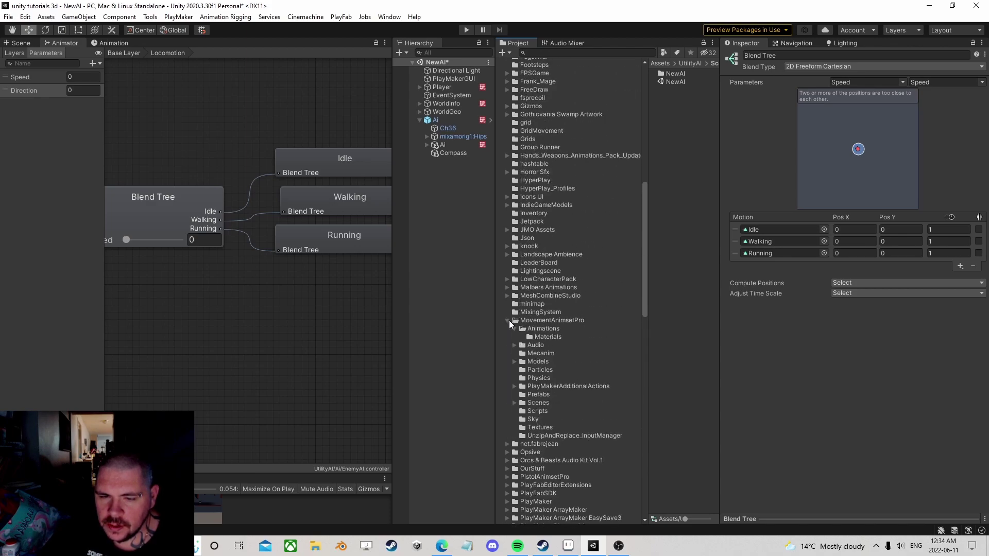
{"action": "left_click", "coordinate": [518, 328]}
{"action": "left_click_drag", "start_coordinate": [648, 214], "coordinate": [593, 134]}
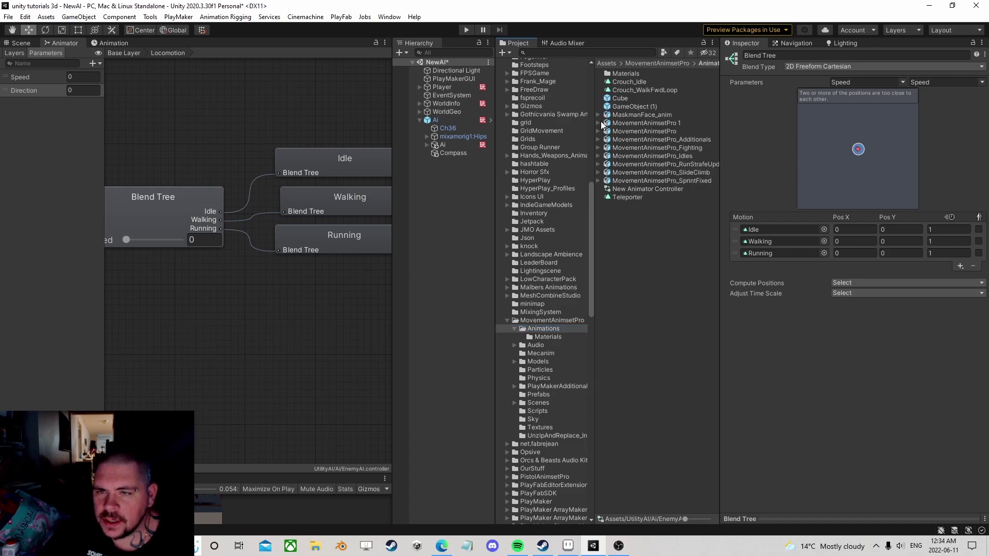
{"action": "left_click", "coordinate": [598, 130]}
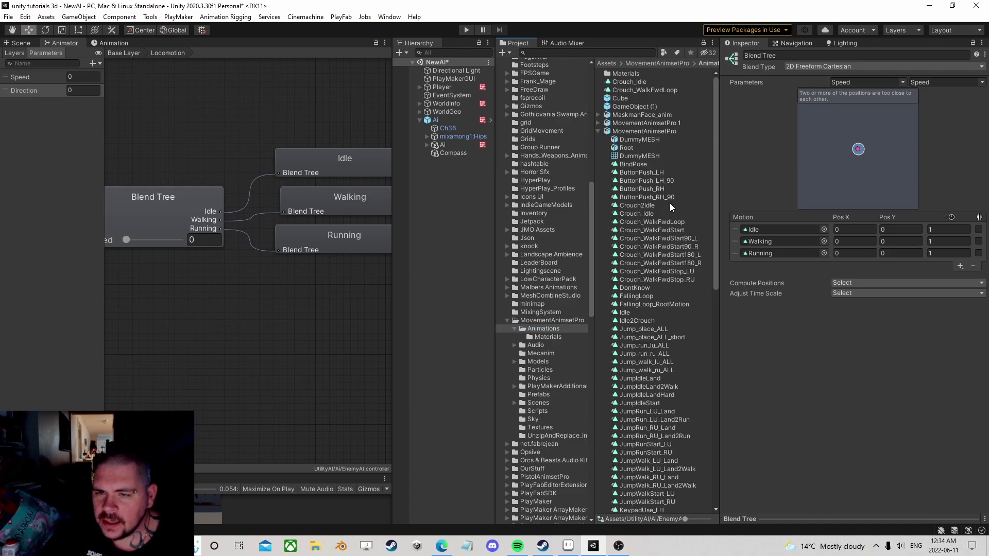
Assign MovementAnimsetPro's Idle clip to the blend tree's first motion
{"action": "scroll", "coordinate": [654, 228], "scroll_direction": "down", "scroll_amount": 5}
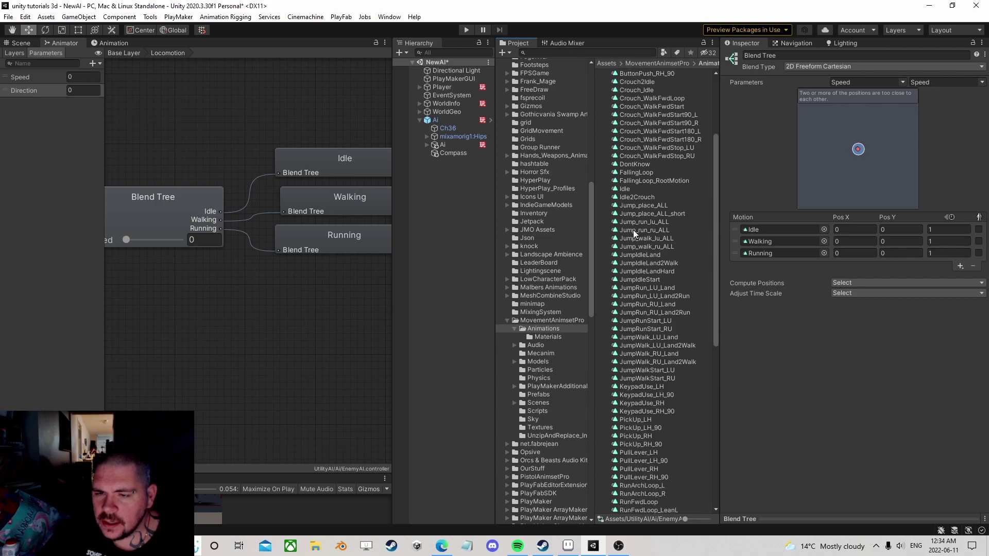
{"action": "left_click", "coordinate": [626, 189]}
{"action": "left_click_drag", "start_coordinate": [625, 190], "coordinate": [782, 229]}
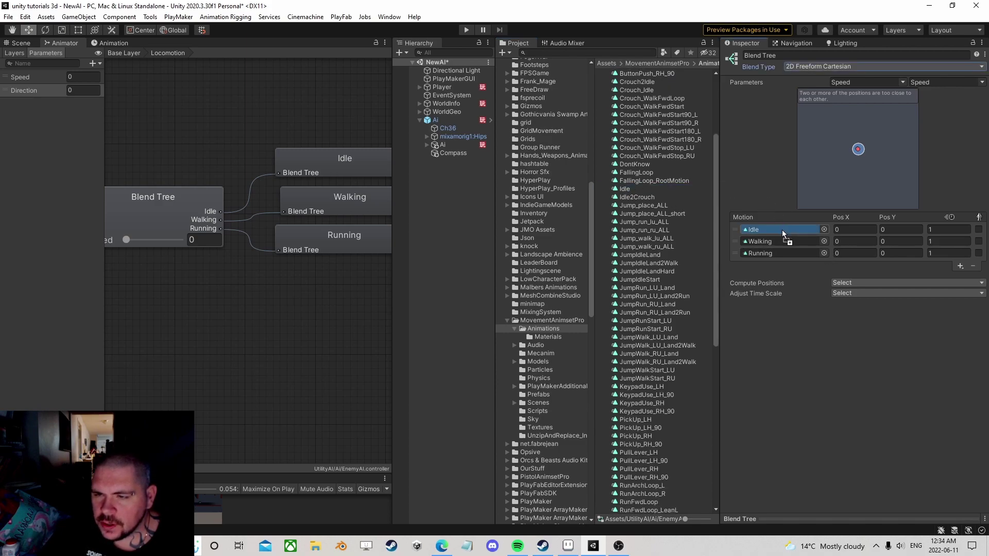
Browse MovementAnimsetPro's run, turn and walk clips and reveal the blend tree's animation preview
{"action": "scroll", "coordinate": [642, 190], "scroll_direction": "down", "scroll_amount": 2}
{"action": "scroll", "coordinate": [641, 194], "scroll_direction": "down", "scroll_amount": 3}
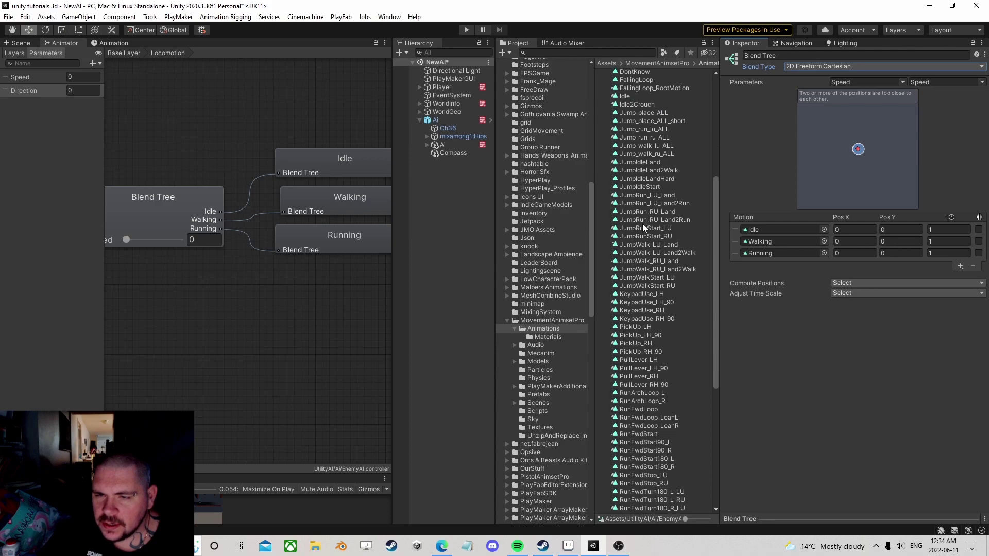
{"action": "scroll", "coordinate": [641, 209], "scroll_direction": "down", "scroll_amount": 6}
{"action": "scroll", "coordinate": [623, 215], "scroll_direction": "down", "scroll_amount": 3}
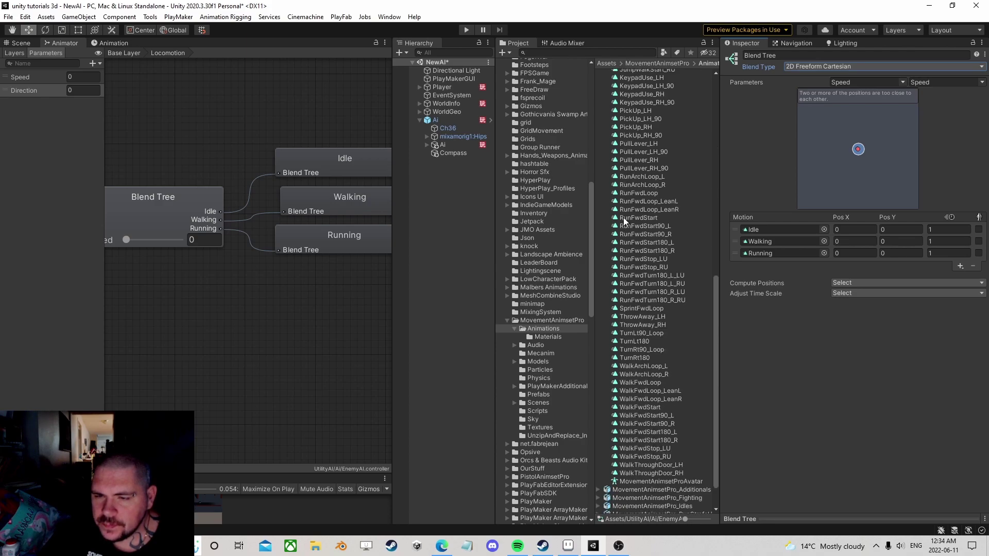
{"action": "left_click_drag", "start_coordinate": [880, 517], "coordinate": [859, 297]}
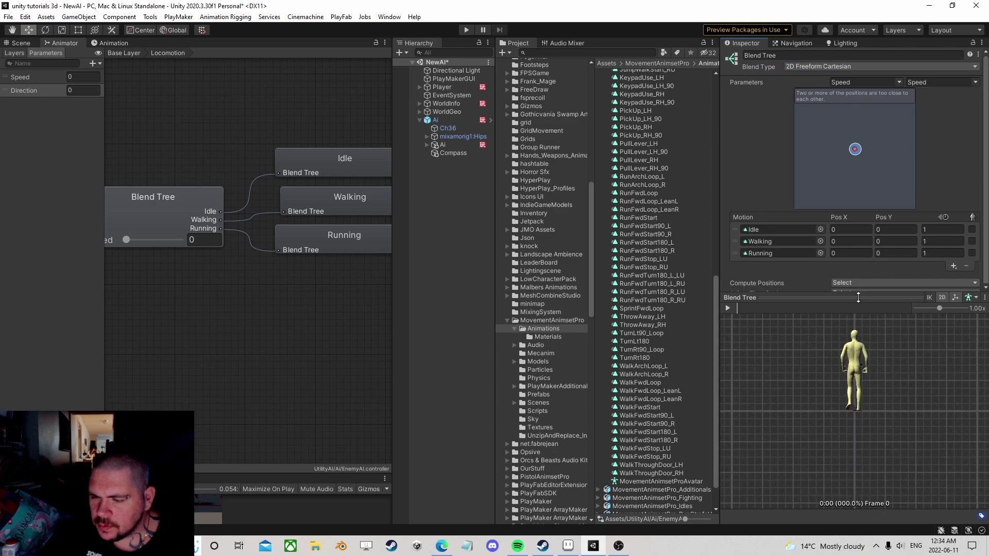
Add two empty motion fields to the blend tree and set their Pos X and Pos Y to 0
{"action": "left_click_drag", "start_coordinate": [857, 355], "coordinate": [789, 362]}
{"action": "left_click_drag", "start_coordinate": [817, 300], "coordinate": [816, 361]}
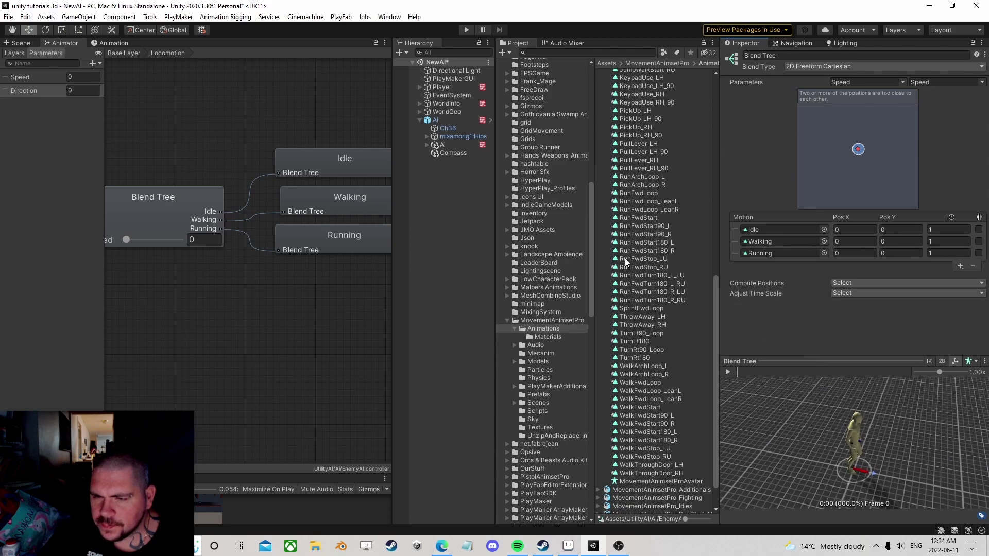
{"action": "scroll", "coordinate": [640, 282], "scroll_direction": "down", "scroll_amount": 2}
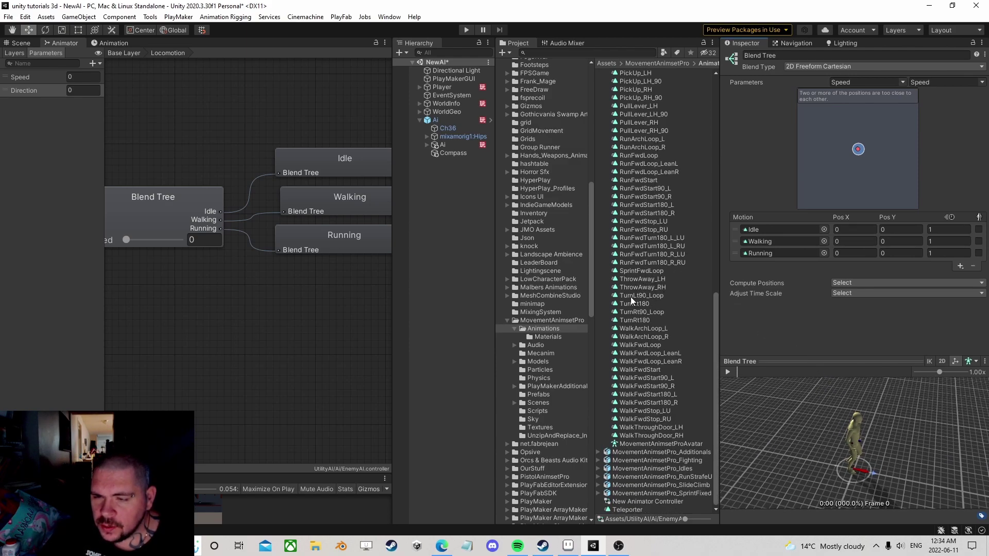
{"action": "left_click", "coordinate": [960, 266]}
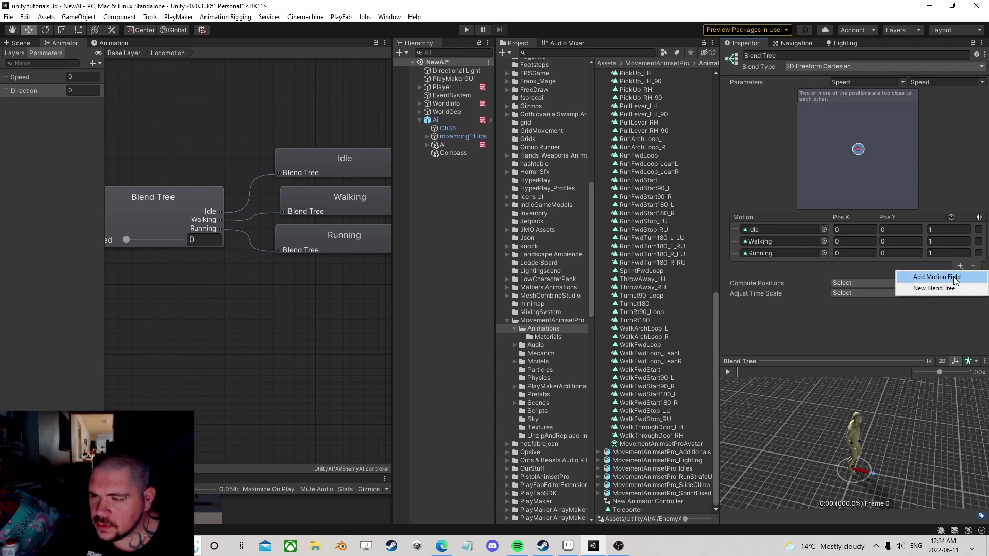
{"action": "left_click", "coordinate": [957, 275]}
{"action": "left_click", "coordinate": [959, 277]}
{"action": "left_click", "coordinate": [937, 288]}
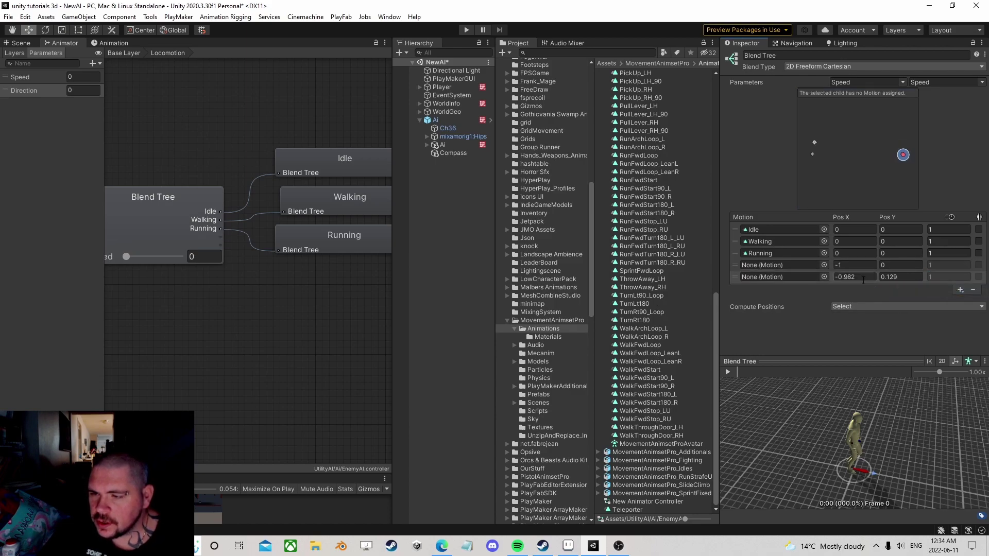
{"action": "left_click", "coordinate": [861, 274]}
{"action": "left_click", "coordinate": [860, 265]}
{"action": "type", "text": "0"}
{"action": "left_click", "coordinate": [900, 274]}
{"action": "type", "text": "0"}
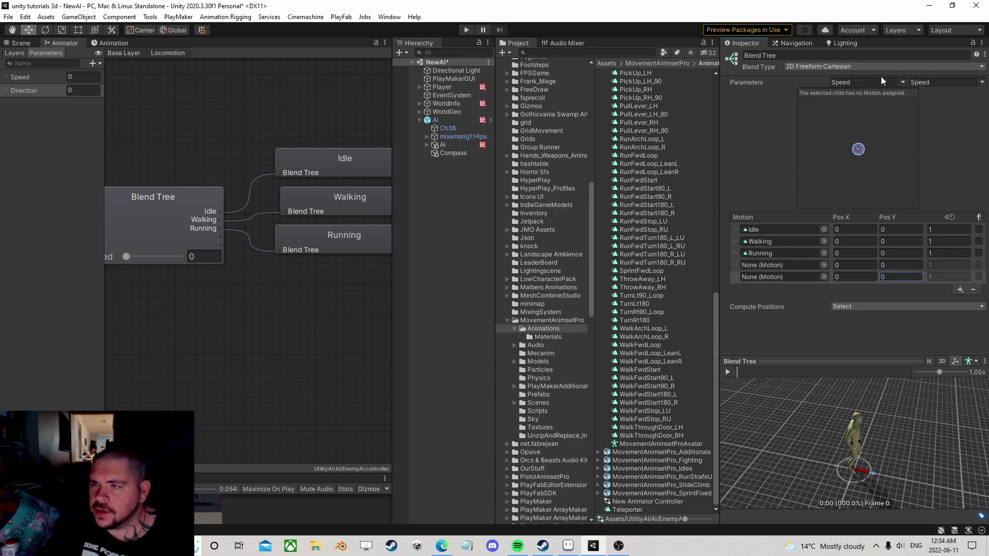
Set the blend tree's second blend parameter to Direction
{"action": "left_click", "coordinate": [981, 83]}
{"action": "left_click", "coordinate": [948, 104]}
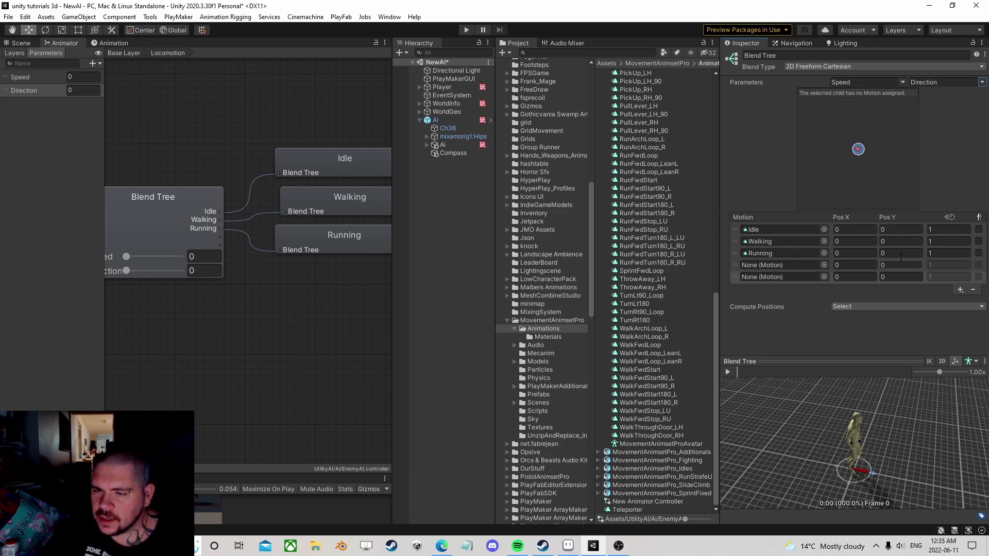
Assign TurnLt90_Loop and TurnRt90_Loop to the two empty motions, with Pos Y -45 for left and 45 for right
{"action": "left_click_drag", "start_coordinate": [636, 295], "coordinate": [755, 263]}
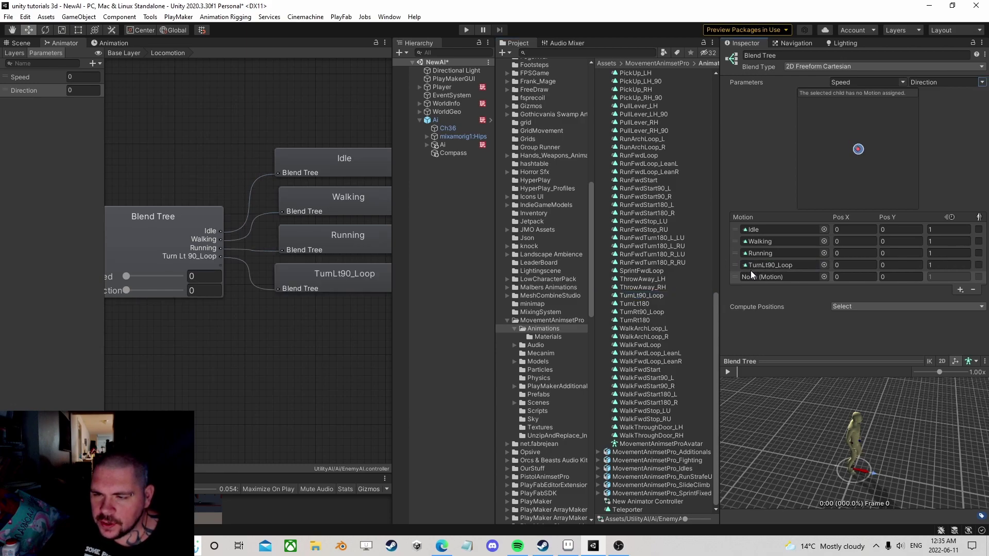
{"action": "left_click_drag", "start_coordinate": [632, 312], "coordinate": [778, 276]}
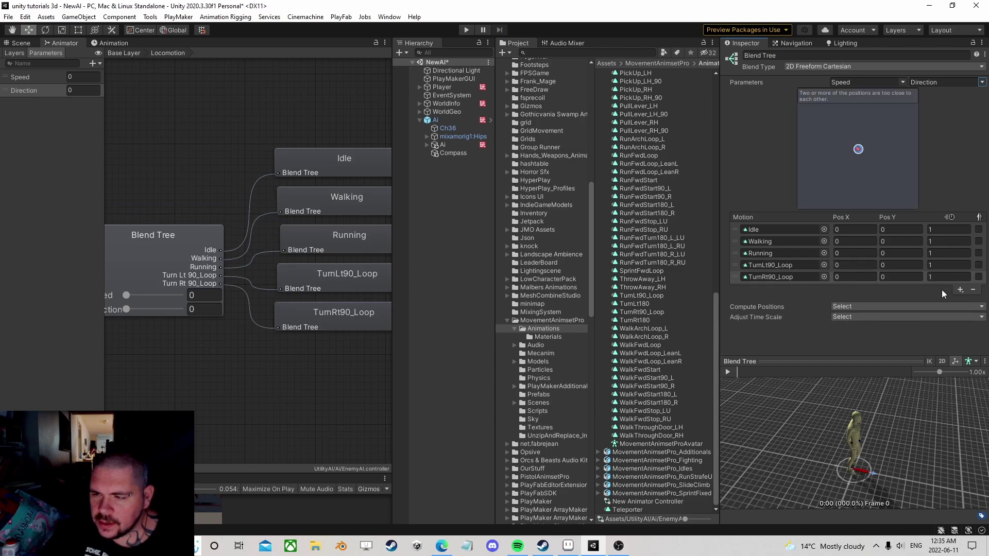
{"action": "left_click", "coordinate": [889, 265]}
{"action": "type", "text": "-"}
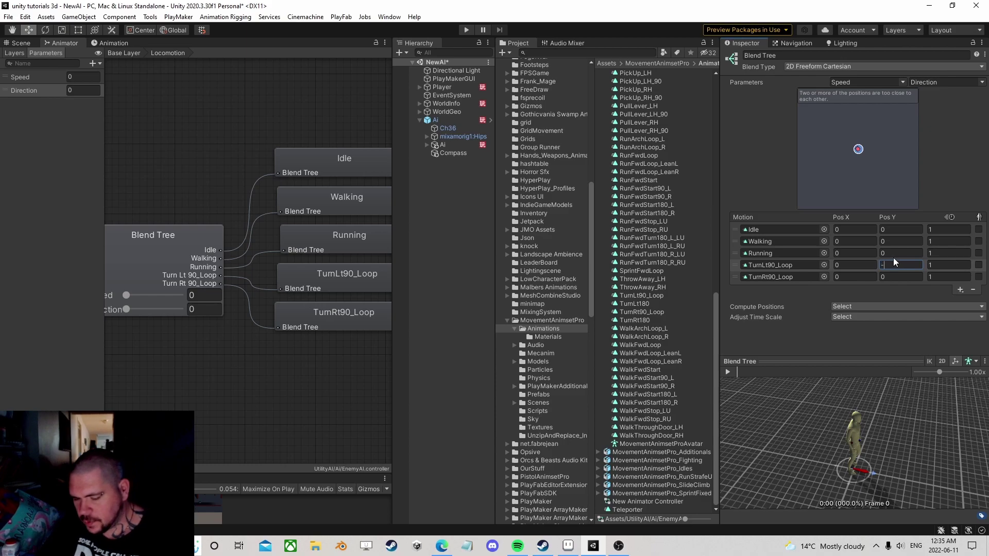
{"action": "type", "text": "45"}
{"action": "left_click", "coordinate": [896, 275]}
{"action": "type", "text": "45"}
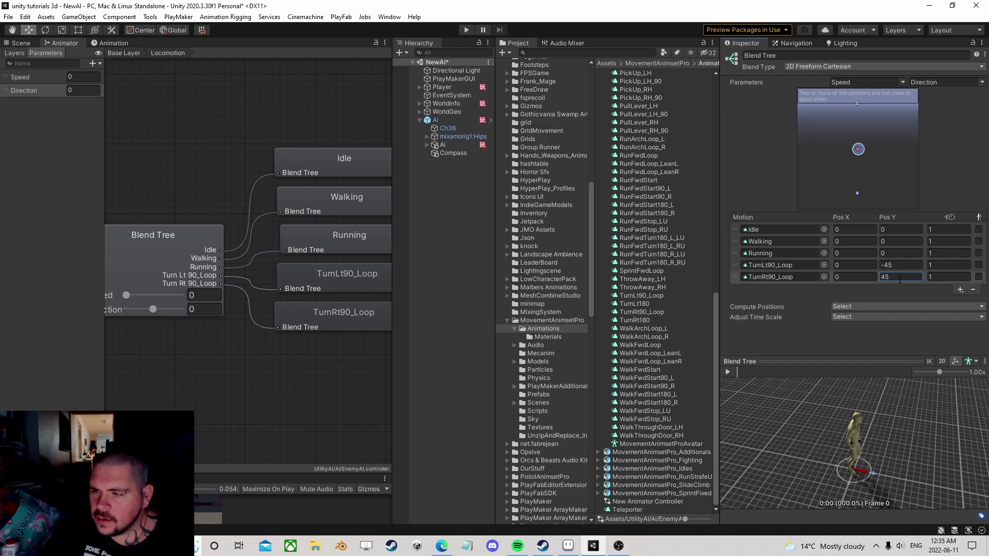
Set Pos X to 10 for the Running motion and 5 for the Walking motion
{"action": "left_click", "coordinate": [850, 253]}
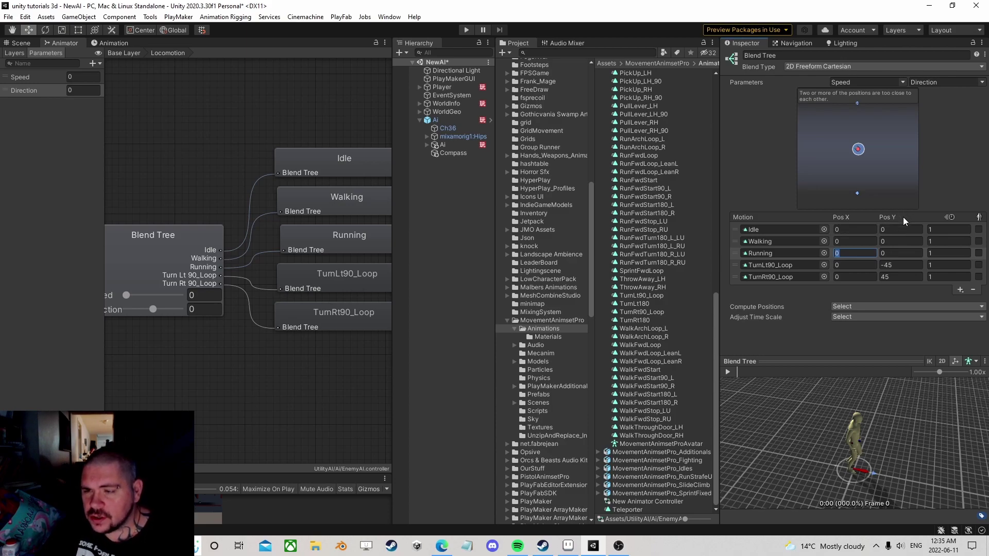
{"action": "type", "text": "10"}
{"action": "left_click", "coordinate": [851, 241]}
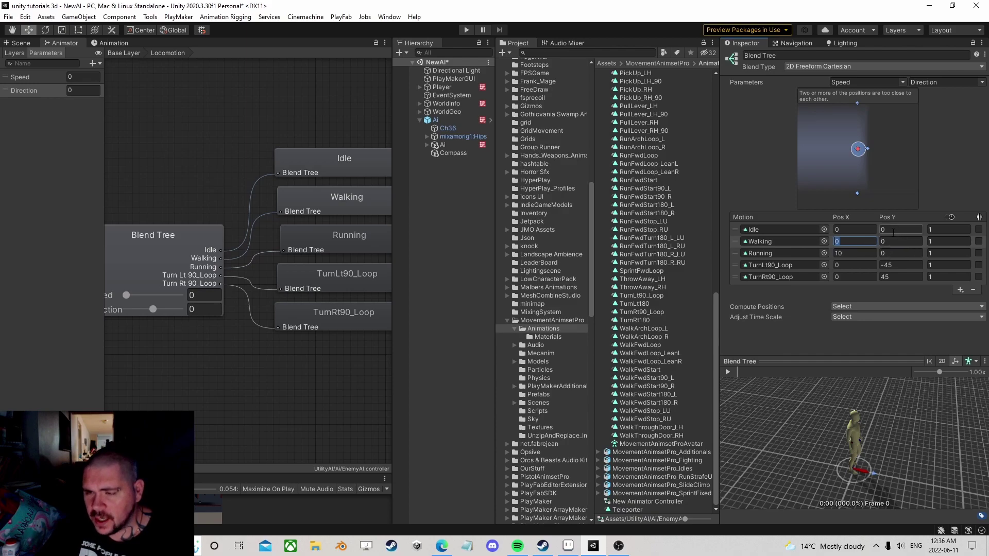
{"action": "type", "text": "5"}
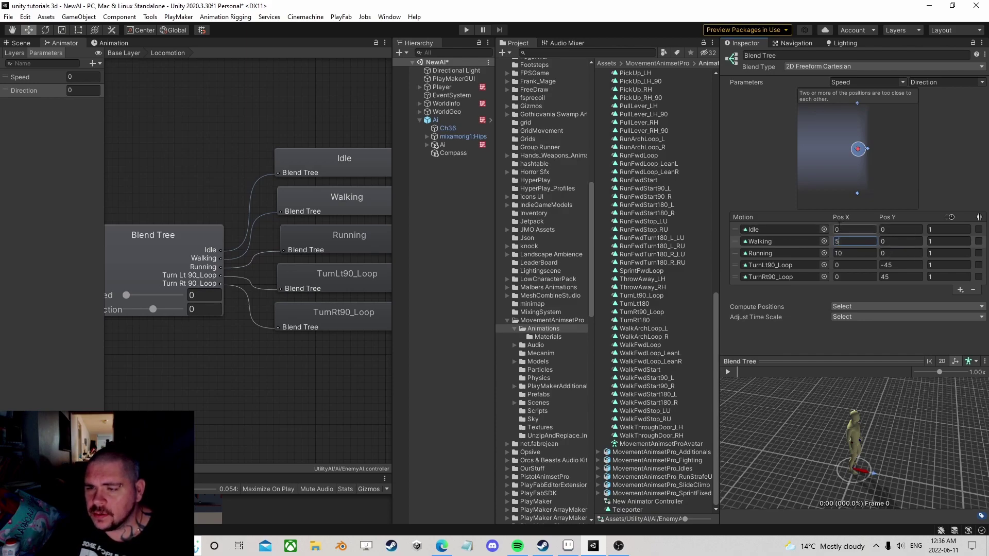
Add two more empty motion fields to the blend tree and set their Pos X to 0
{"action": "left_click", "coordinate": [959, 291]}
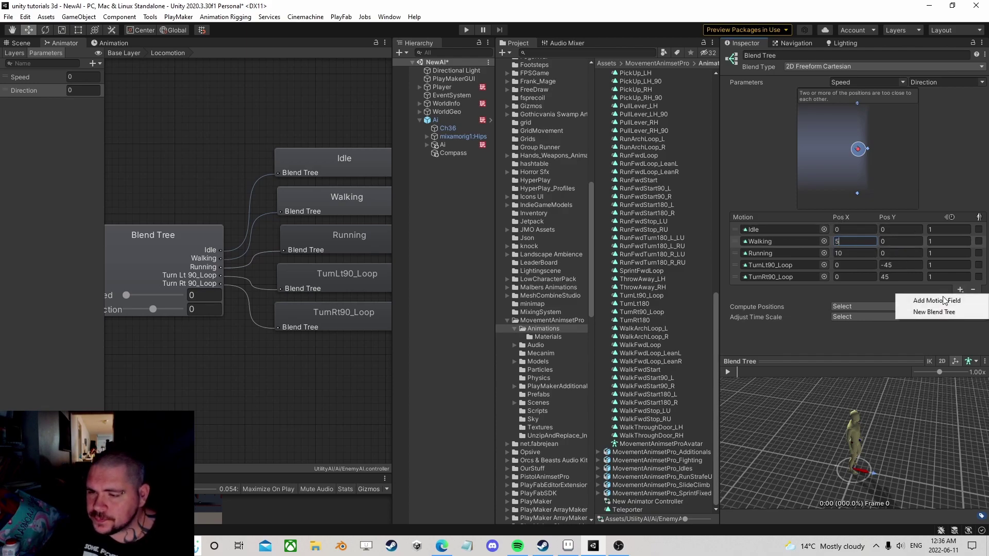
{"action": "left_click", "coordinate": [935, 301]}
{"action": "left_click", "coordinate": [960, 301]}
{"action": "left_click", "coordinate": [935, 312]}
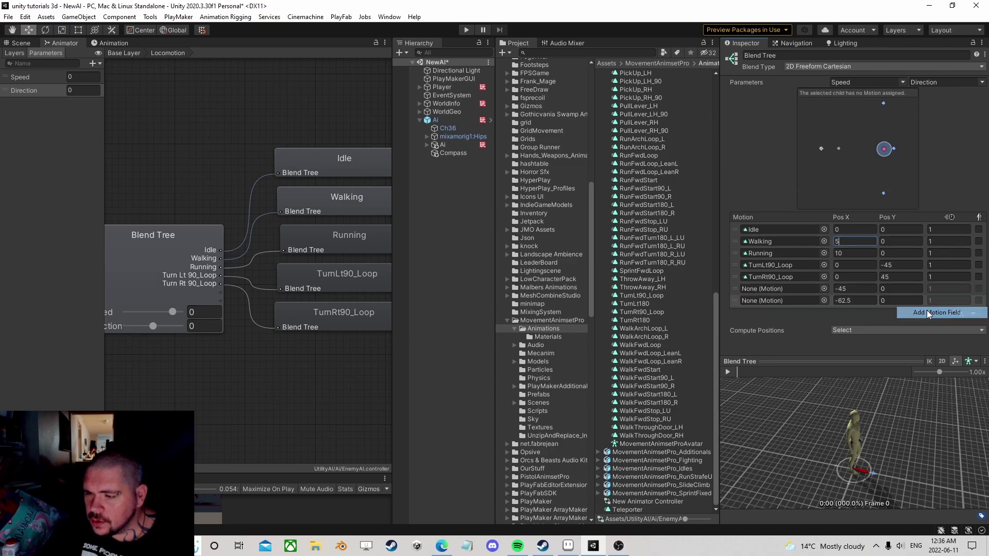
{"action": "left_click", "coordinate": [862, 287]}
{"action": "type", "text": "0"}
{"action": "left_click", "coordinate": [854, 300]}
{"action": "type", "text": "0"}
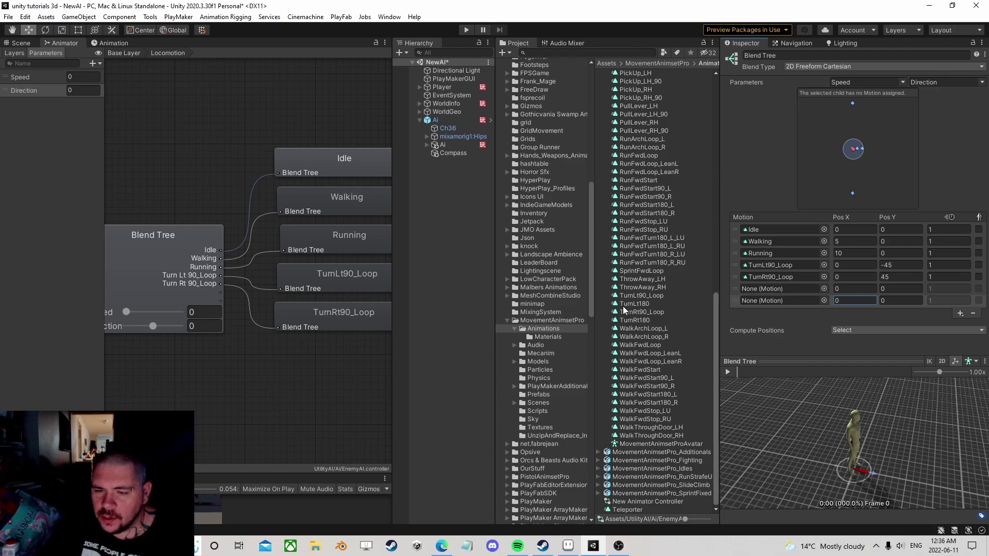
Assign WalkArchLoop_L and WalkArchLoop_R to the empty motions, positioned at X 5, Y -45 and X 5, Y 45
{"action": "left_click_drag", "start_coordinate": [641, 329], "coordinate": [776, 289]}
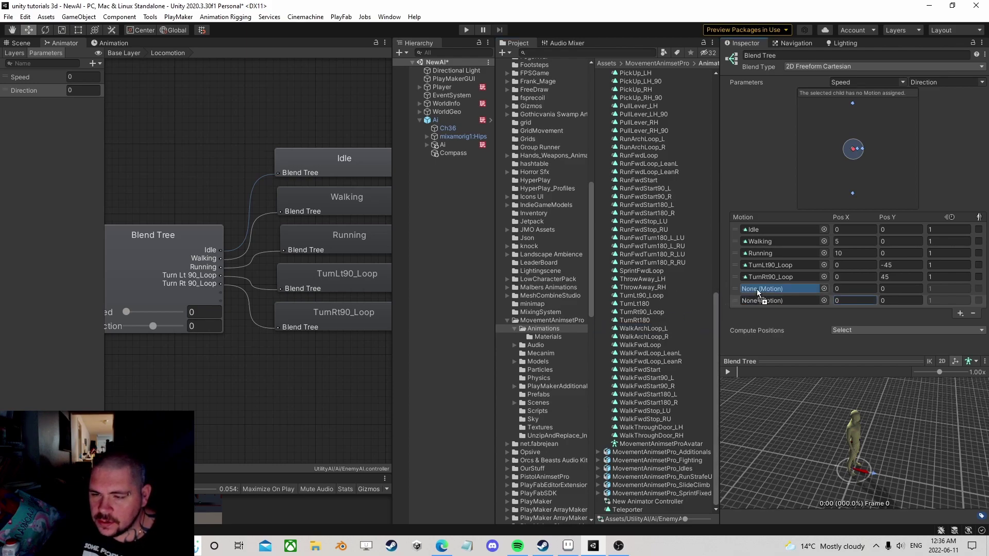
{"action": "left_click_drag", "start_coordinate": [664, 338], "coordinate": [777, 301]}
{"action": "left_click", "coordinate": [852, 289]}
{"action": "type", "text": "5"}
{"action": "left_click", "coordinate": [853, 300]}
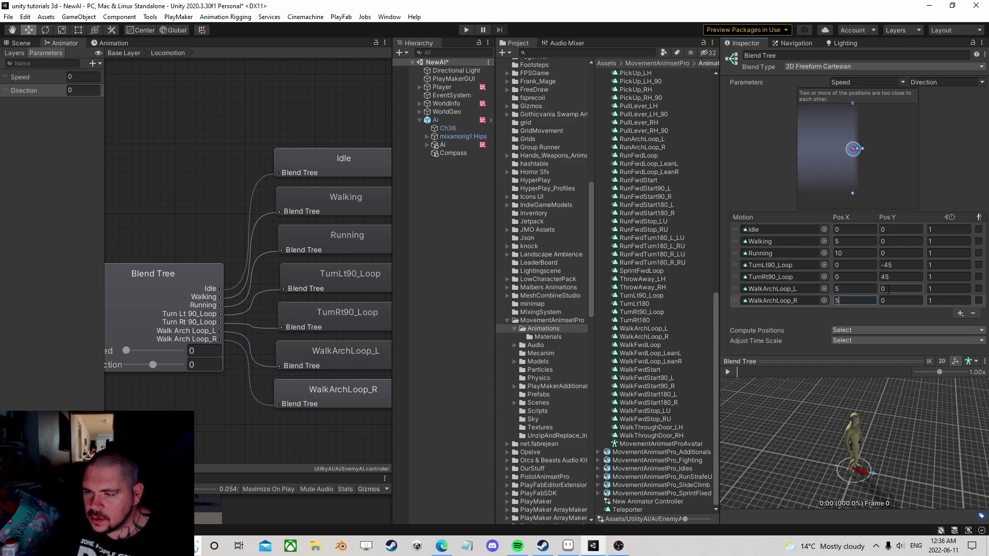
{"action": "left_click", "coordinate": [888, 290]}
{"action": "type", "text": "-45"}
{"action": "left_click", "coordinate": [888, 300]}
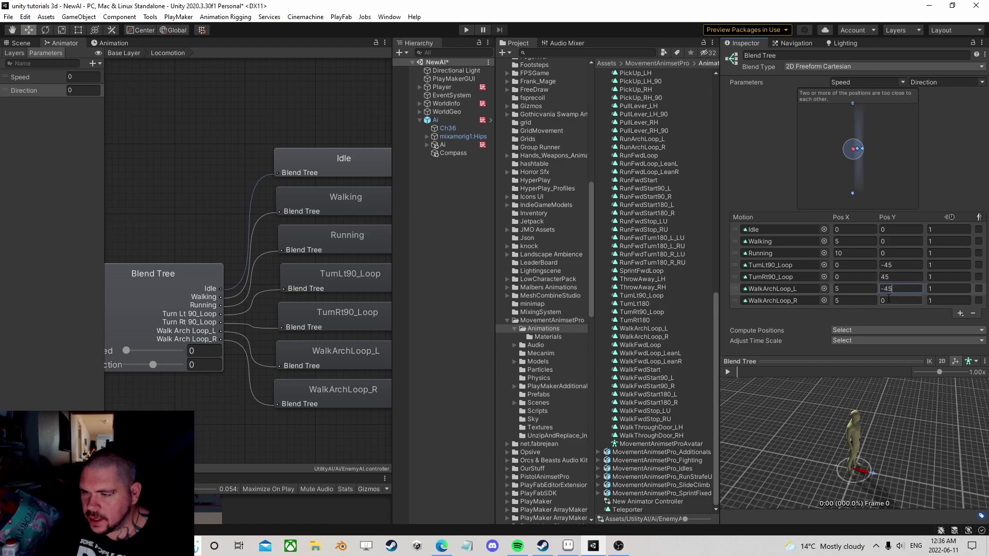
{"action": "type", "text": "45"}
{"action": "key", "text": "Return"}
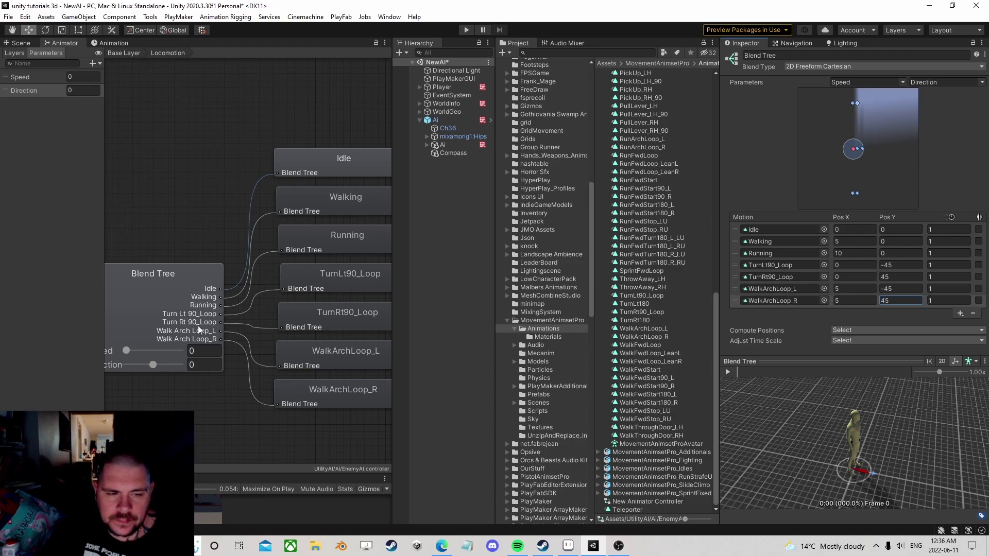
Play the blend tree preview at Speed 7 while varying Direction between 12 and 35
{"action": "left_click", "coordinate": [730, 371]}
{"action": "middle_click_drag", "start_coordinate": [180, 385], "coordinate": [242, 357]}
{"action": "left_click_drag", "start_coordinate": [189, 323], "coordinate": [230, 338]}
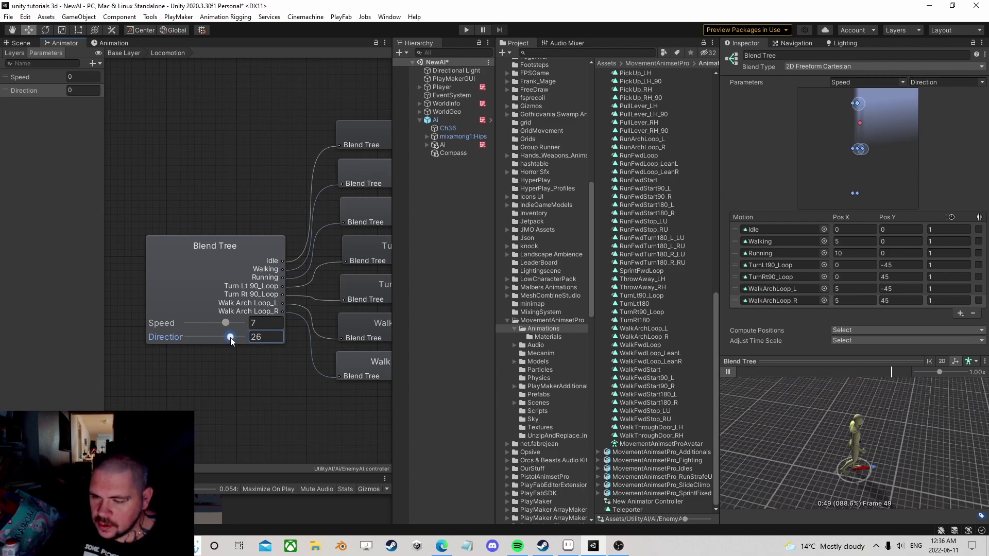
{"action": "mouse_move", "coordinate": [230, 338]}
{"action": "left_mouse_down"}
{"action": "mouse_move", "coordinate": [245, 338]}
{"action": "mouse_move", "coordinate": [224, 338]}
{"action": "left_mouse_up"}
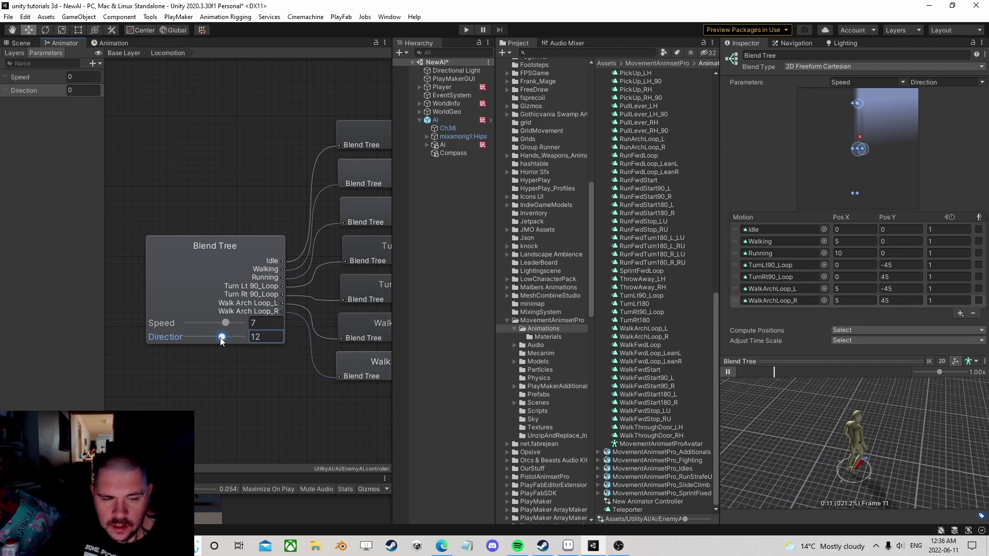
{"action": "mouse_move", "coordinate": [220, 338]}
{"action": "left_mouse_down"}
{"action": "mouse_move", "coordinate": [181, 339]}
{"action": "mouse_move", "coordinate": [236, 338]}
{"action": "left_mouse_up"}
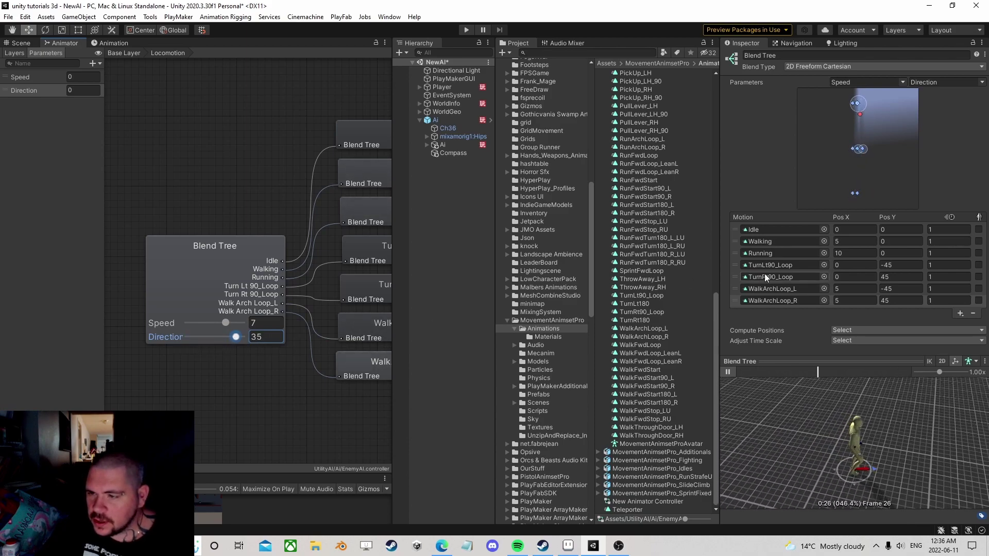
Set Pos Y to -90 for TurnLt90_Loop and 90 for TurnRt90_Loop
{"action": "left_click", "coordinate": [885, 265]}
{"action": "type", "text": "-90"}
{"action": "left_click", "coordinate": [885, 277]}
{"action": "type", "text": "90"}
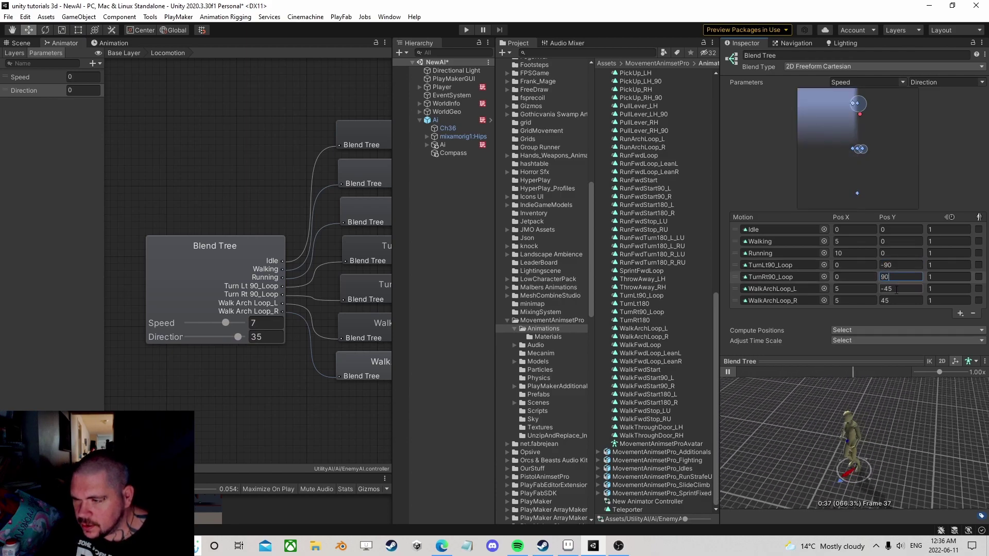
Set Pos Y to -90 for WalkArchLoop_L and 90 for WalkArchLoop_R
{"action": "left_click", "coordinate": [897, 289]}
{"action": "type", "text": "-90"}
{"action": "left_click", "coordinate": [884, 301]}
{"action": "type", "text": "90"}
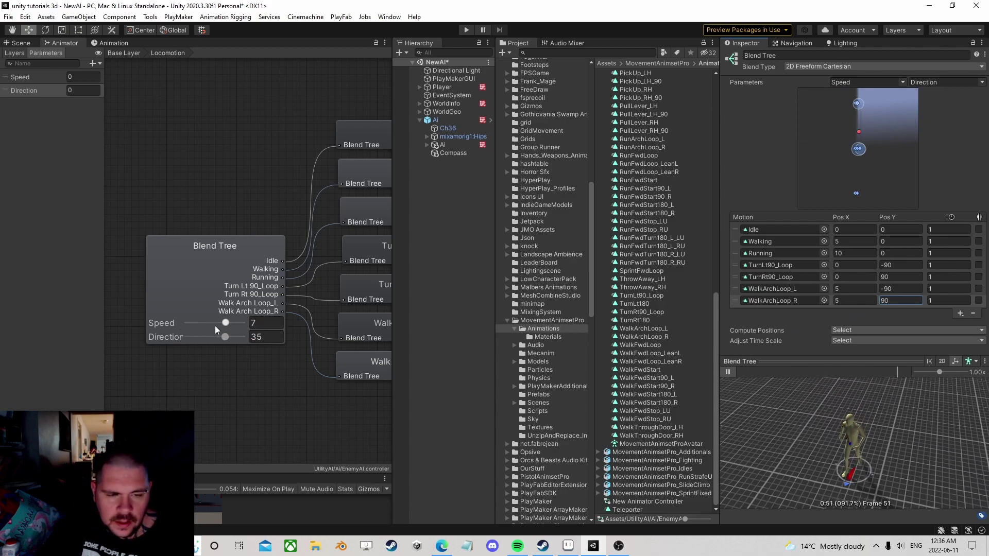
Preview the turning blend by varying Direction between 90 and 49, setting Speed to 5, and bringing Direction to 64
{"action": "left_click_drag", "start_coordinate": [225, 337], "coordinate": [245, 338]}
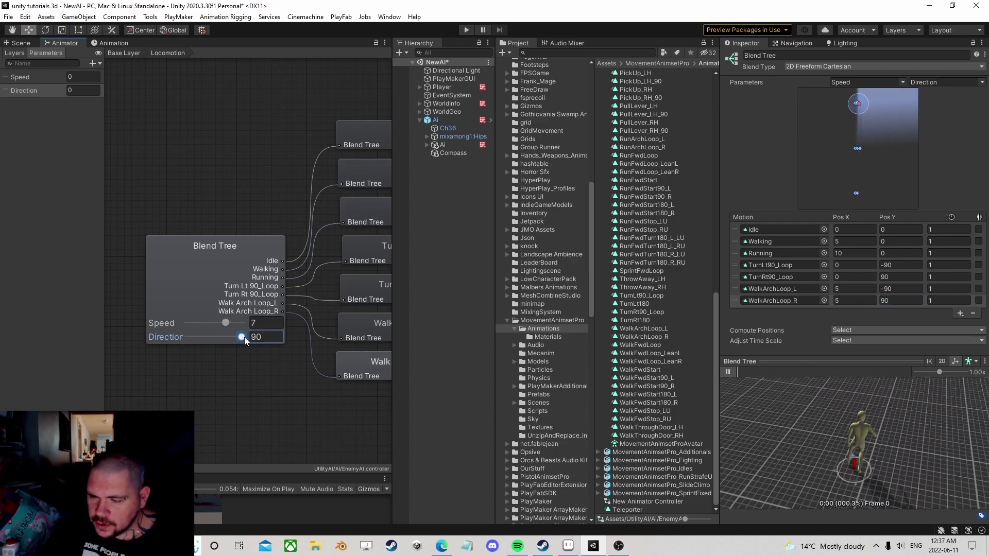
{"action": "left_click_drag", "start_coordinate": [242, 337], "coordinate": [230, 341]}
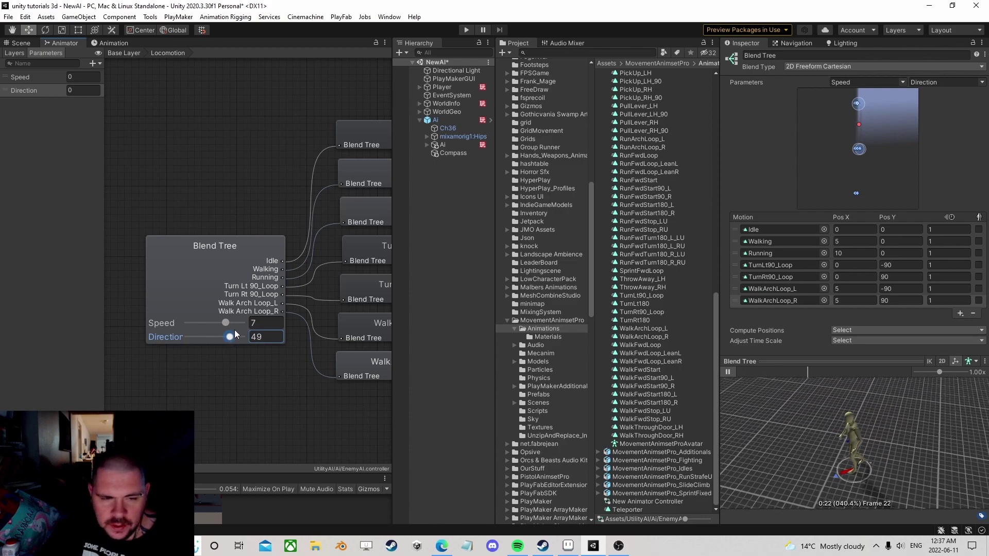
{"action": "left_click_drag", "start_coordinate": [225, 323], "coordinate": [216, 323]}
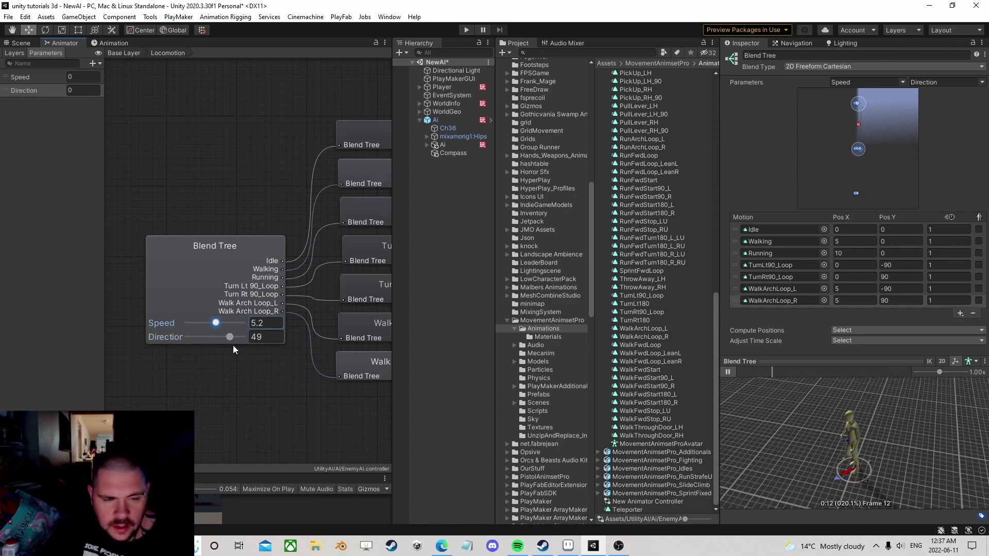
{"action": "left_click", "coordinate": [268, 326]}
{"action": "type", "text": "5"}
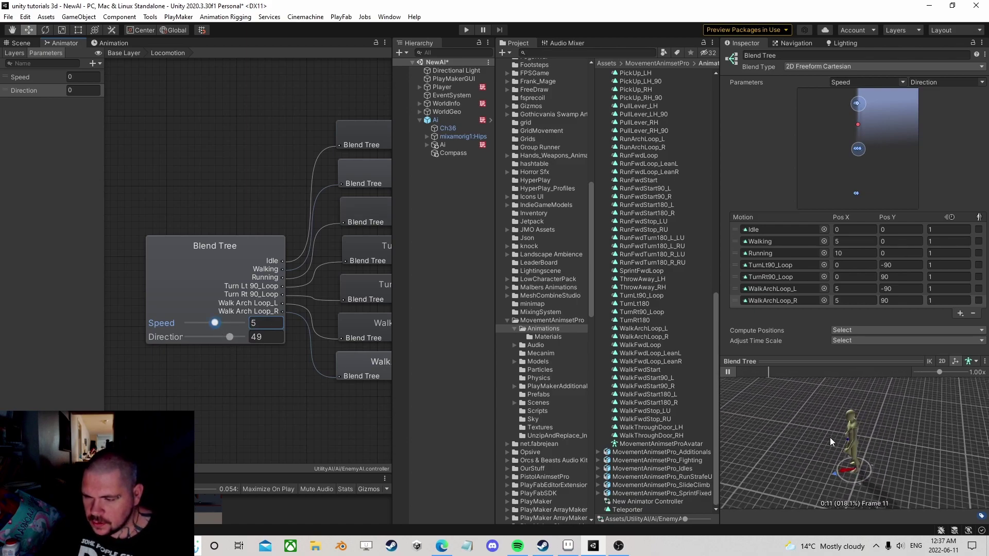
{"action": "left_click_drag", "start_coordinate": [229, 338], "coordinate": [223, 338]}
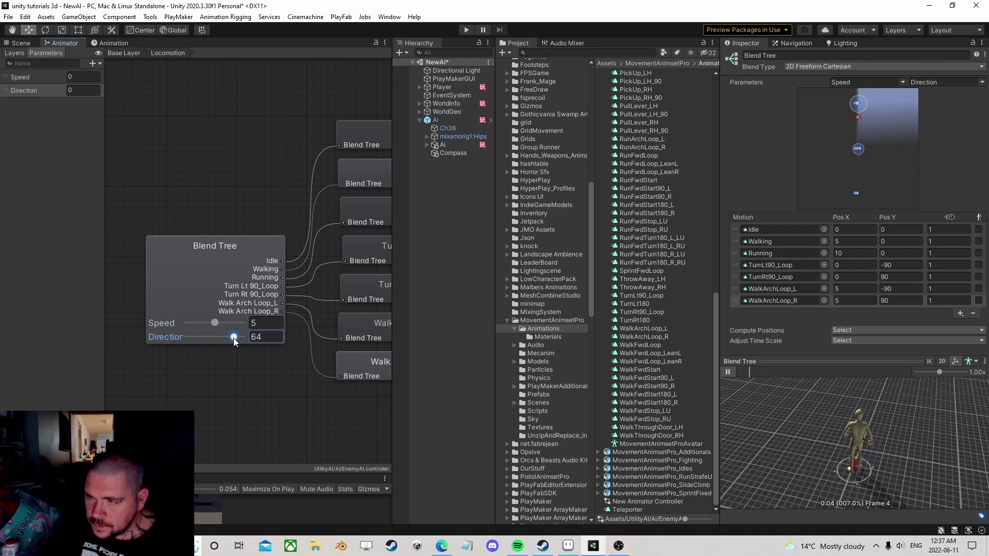
{"action": "mouse_move", "coordinate": [234, 337]}
{"action": "left_mouse_down"}
{"action": "mouse_move", "coordinate": [202, 341]}
{"action": "mouse_move", "coordinate": [233, 338]}
{"action": "left_mouse_up"}
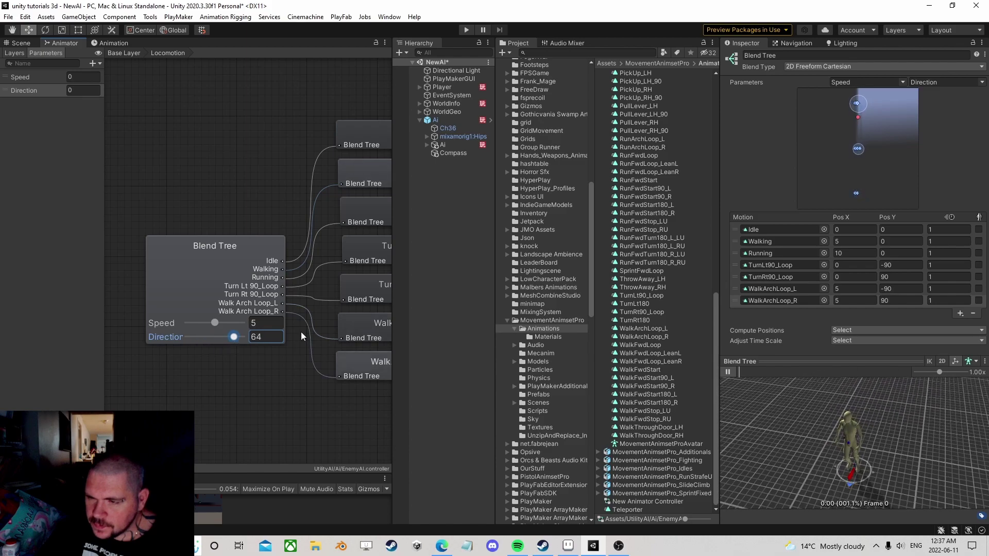
Remove the TurnLt90_Loop and TurnRt90_Loop motions from the blend tree
{"action": "left_click", "coordinate": [734, 263]}
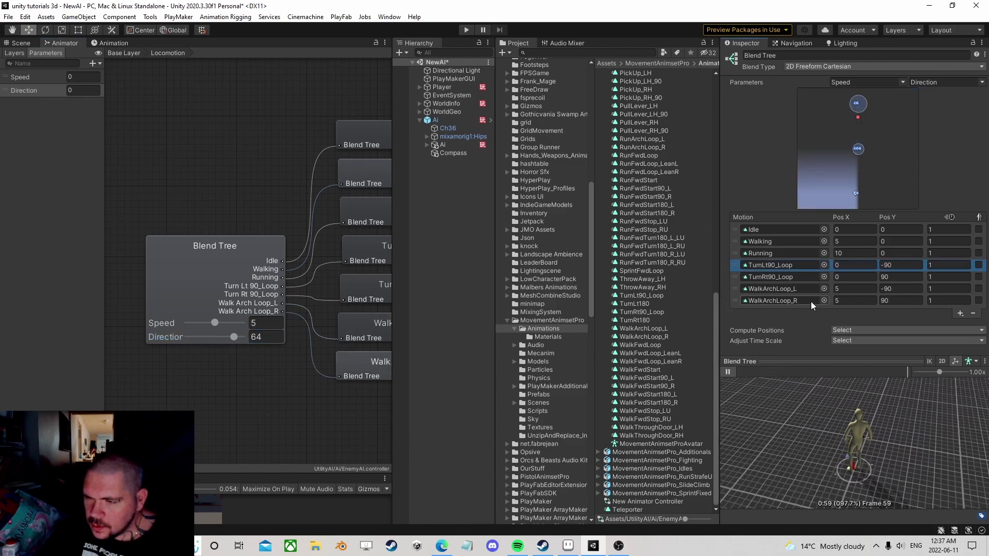
{"action": "left_click", "coordinate": [973, 313]}
{"action": "left_click", "coordinate": [521, 292]}
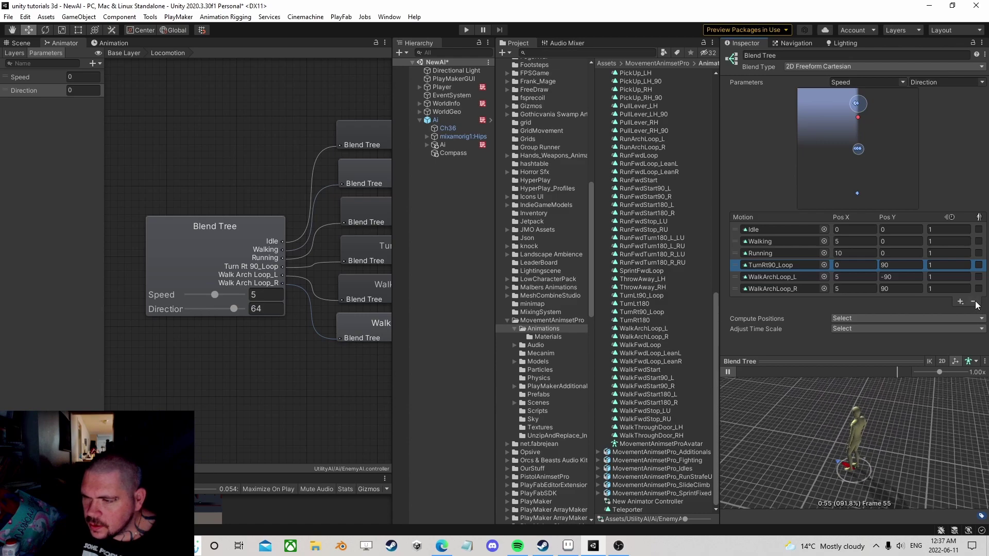
{"action": "left_click", "coordinate": [974, 302]}
{"action": "left_click", "coordinate": [521, 291]}
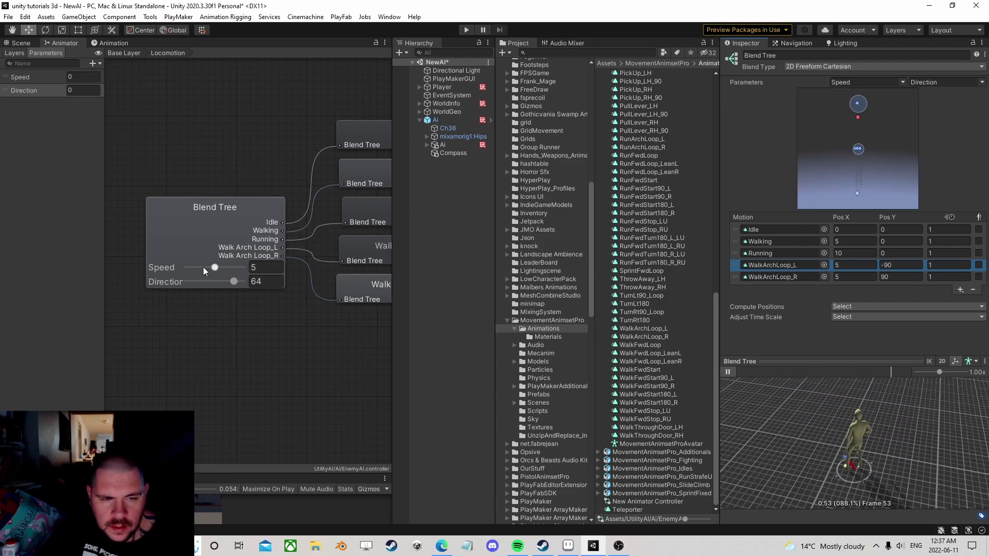
Preview the walking turns in the blend tree with Direction at 90 and -51, and Speed at 4.9
{"action": "left_click_drag", "start_coordinate": [233, 282], "coordinate": [251, 283]}
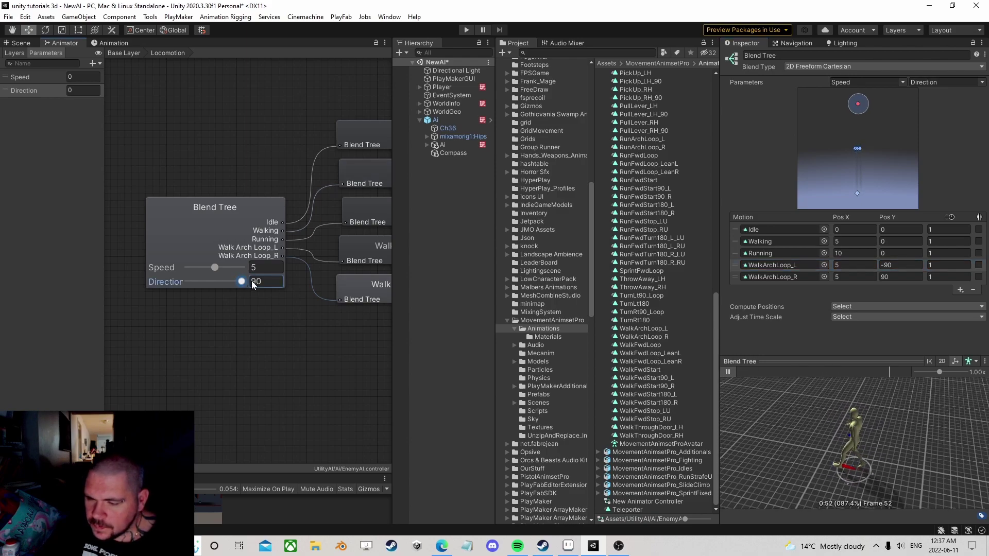
{"action": "left_click_drag", "start_coordinate": [244, 281], "coordinate": [201, 285]}
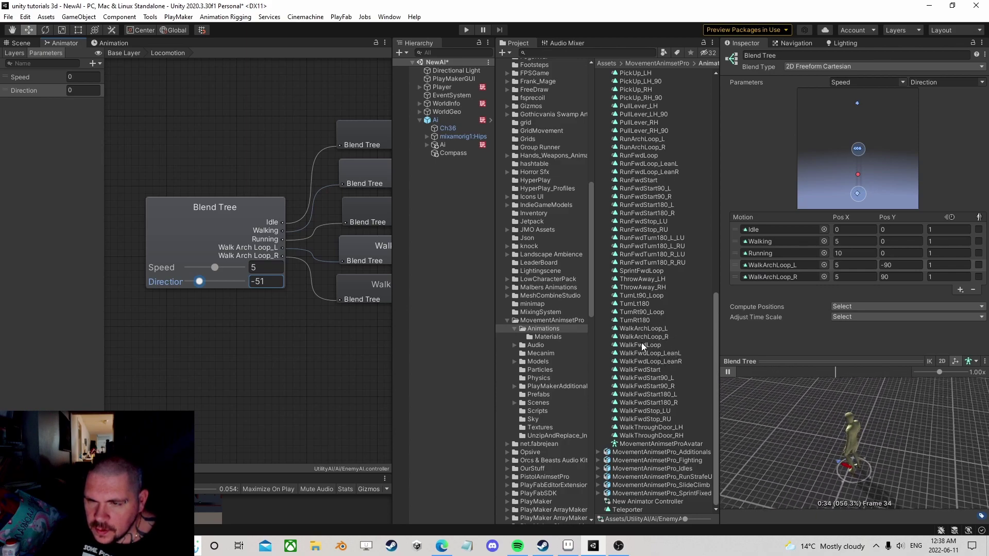
{"action": "scroll", "coordinate": [641, 342], "scroll_direction": "up", "scroll_amount": 2}
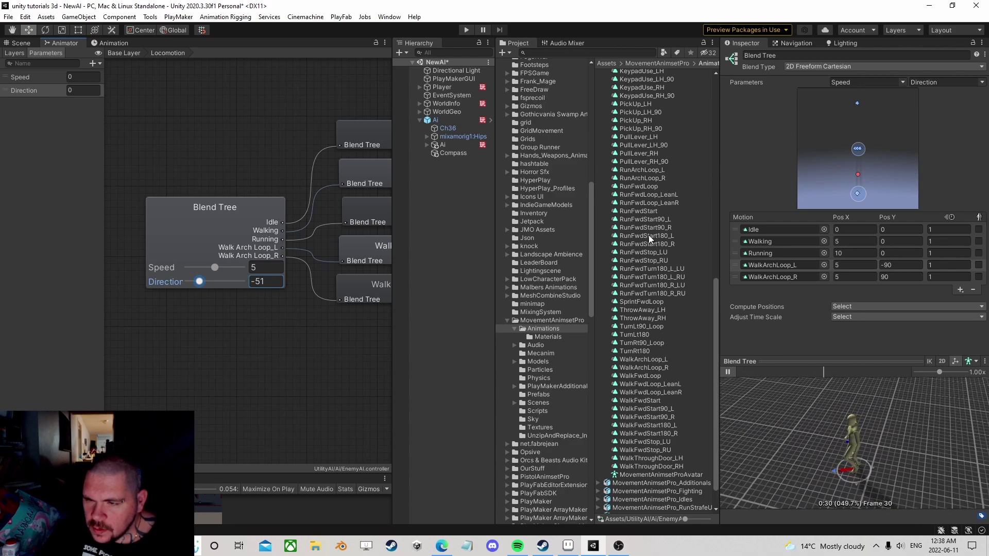
{"action": "mouse_move", "coordinate": [218, 265]}
{"action": "left_mouse_down"}
{"action": "mouse_move", "coordinate": [230, 265]}
{"action": "mouse_move", "coordinate": [165, 269]}
{"action": "mouse_move", "coordinate": [215, 267]}
{"action": "left_mouse_up"}
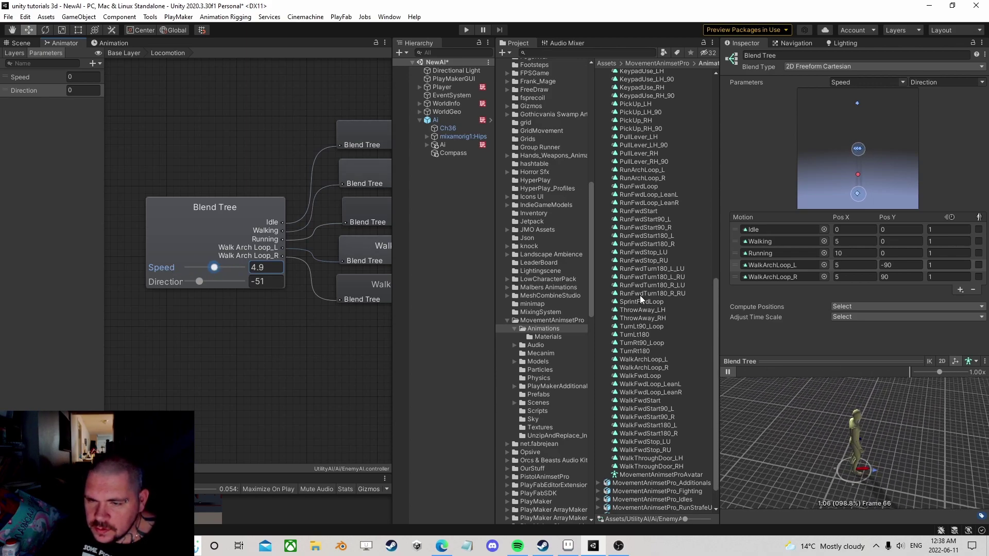
Inspect the WalkArchLoop_L clip's animation preview from an angled view
{"action": "left_click", "coordinate": [641, 361]}
{"action": "left_click_drag", "start_coordinate": [781, 391], "coordinate": [891, 427]}
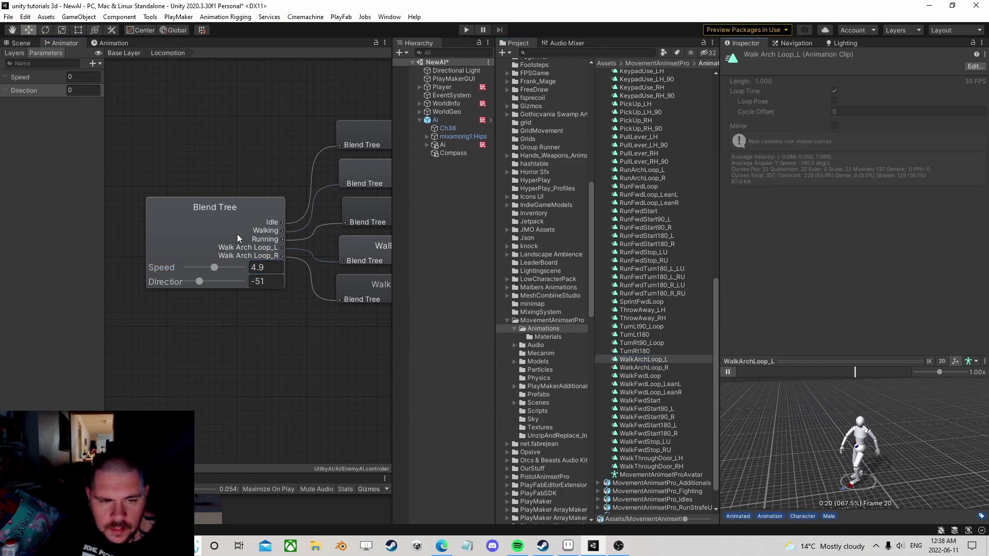
Remove the Running motion from the Locomotion blend tree
{"action": "left_click", "coordinate": [215, 231]}
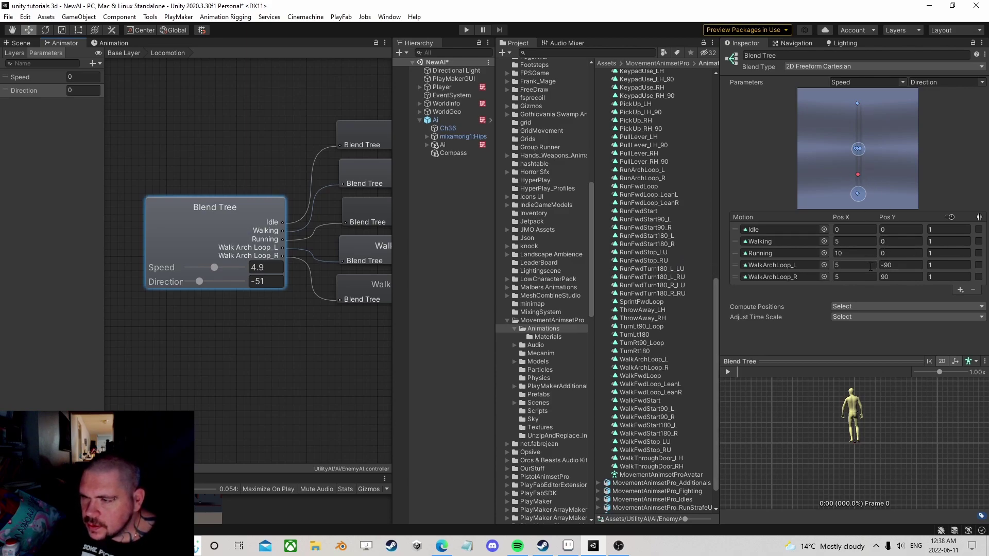
{"action": "left_click", "coordinate": [850, 240]}
{"action": "left_click", "coordinate": [851, 252]}
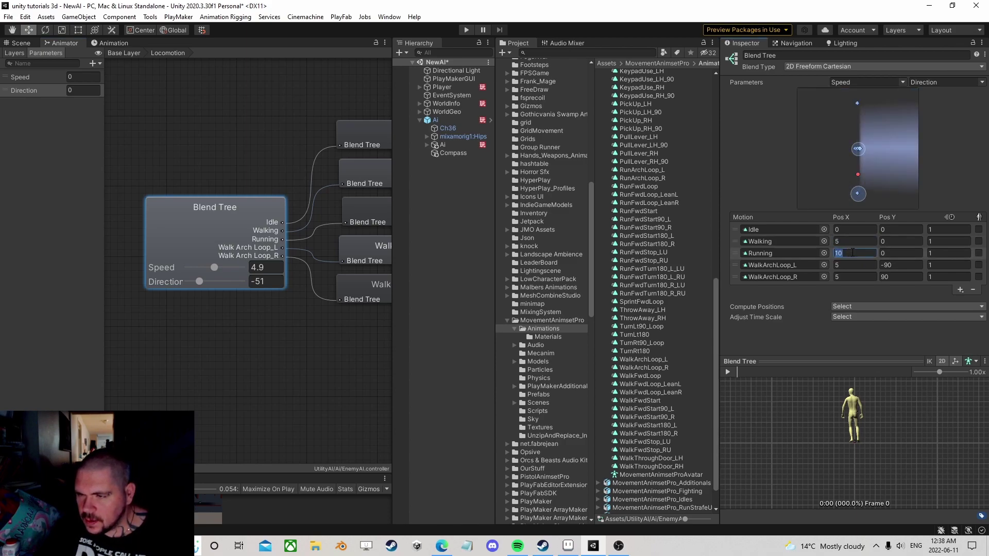
{"action": "left_click", "coordinate": [750, 253]}
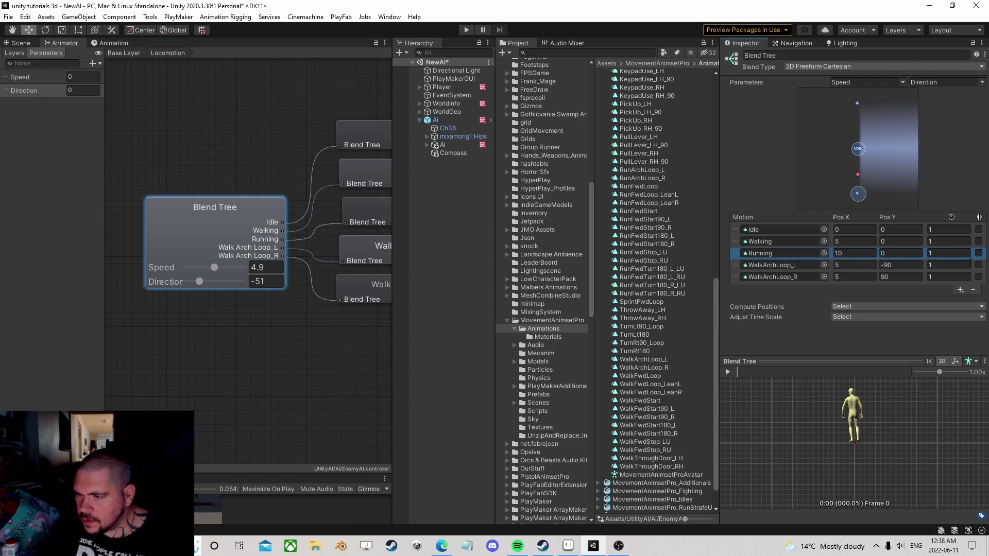
{"action": "left_click", "coordinate": [973, 291]}
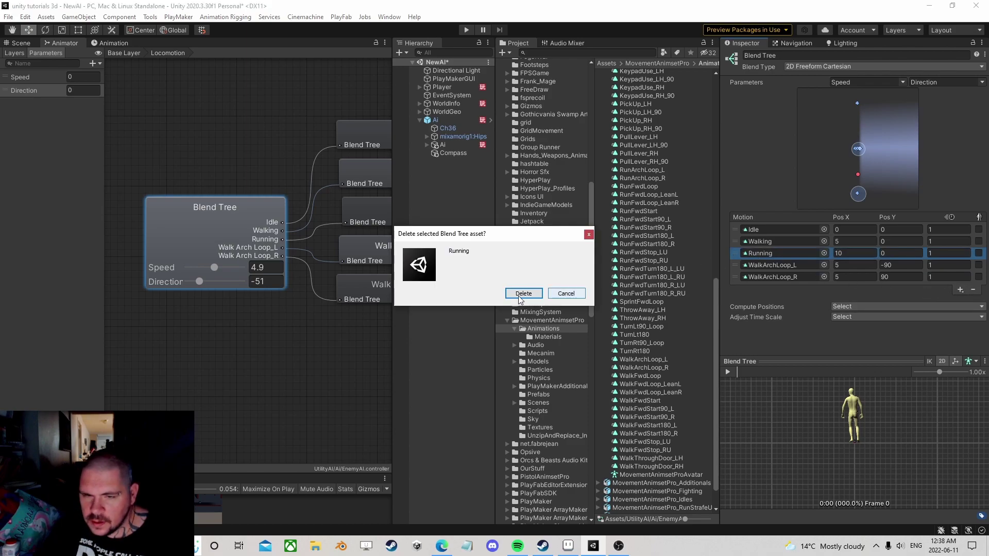
{"action": "left_click", "coordinate": [569, 292]}
Replace the blend tree's Walking motion with the WalkFwdLoop clip from the MovementAnimsetPro animations
{"action": "left_click", "coordinate": [760, 244]}
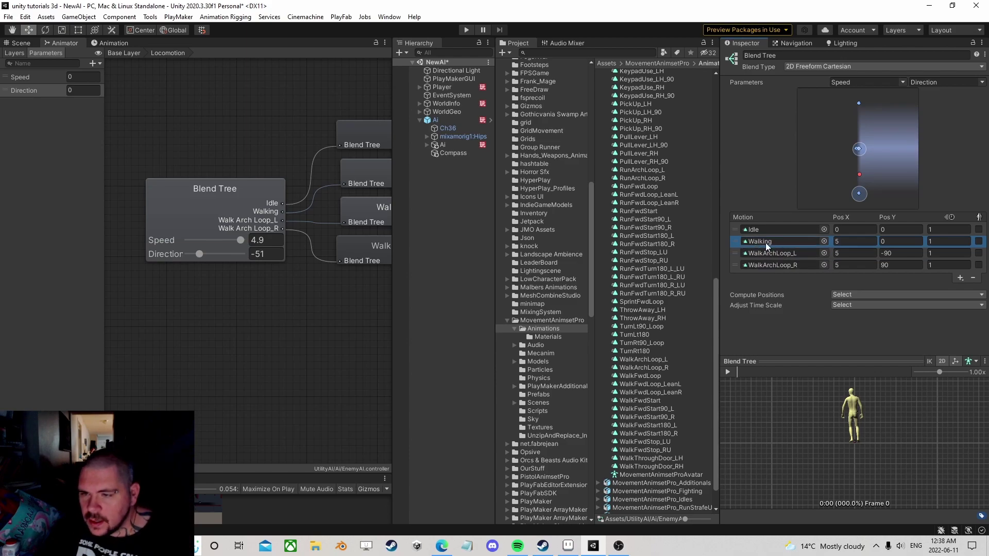
{"action": "left_click", "coordinate": [758, 243]}
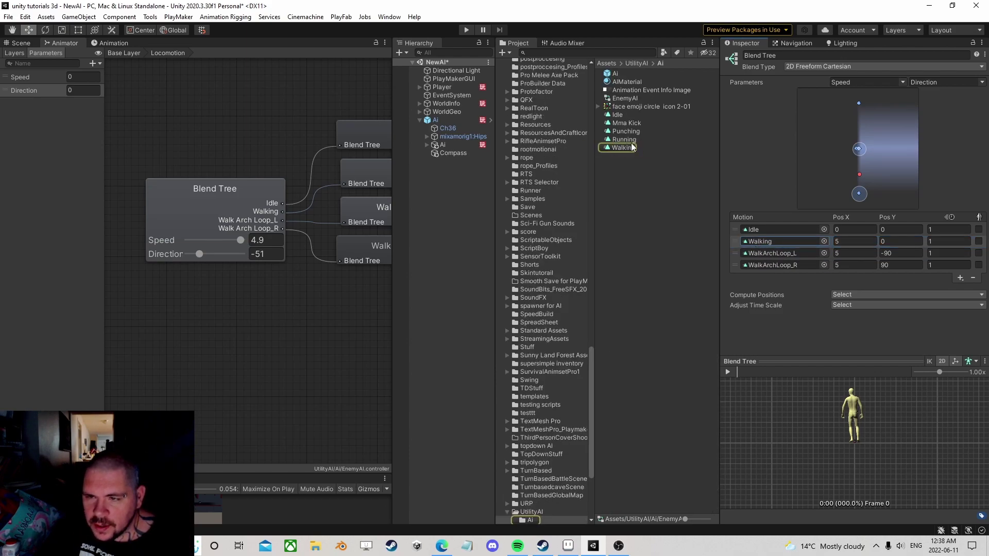
{"action": "left_click", "coordinate": [773, 252]}
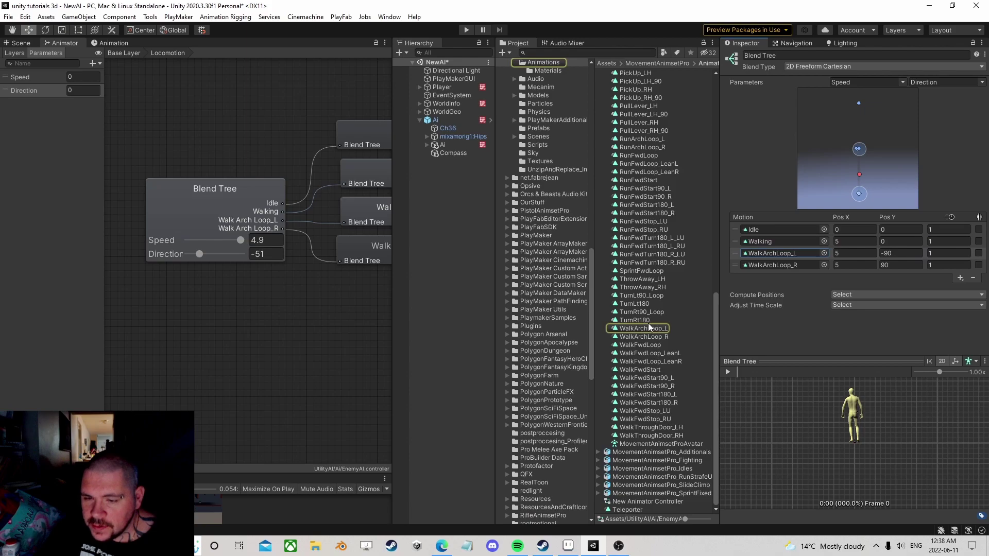
{"action": "left_click_drag", "start_coordinate": [651, 344], "coordinate": [777, 241]}
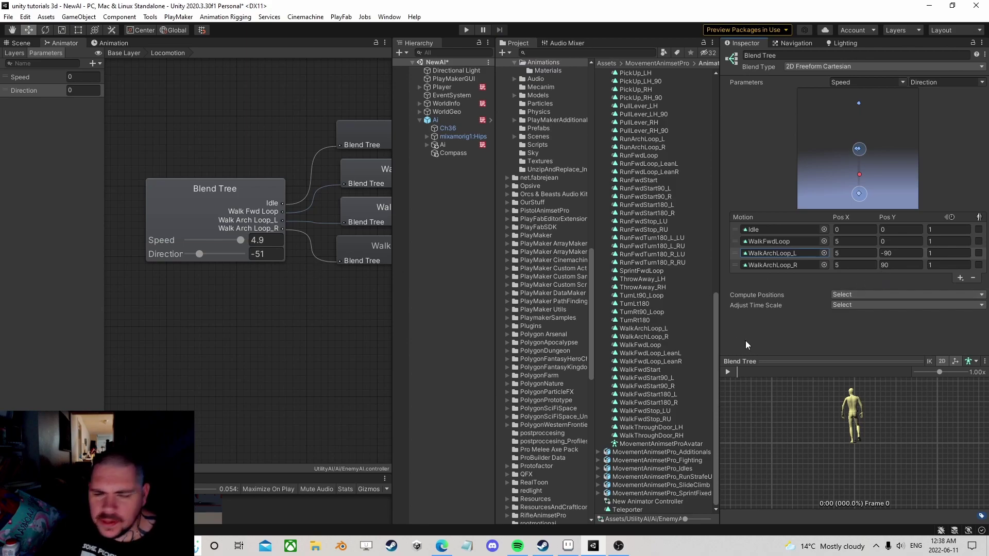
Play the blend tree preview from an angled view with Direction at -41
{"action": "left_click", "coordinate": [731, 373]}
{"action": "left_click_drag", "start_coordinate": [786, 411], "coordinate": [900, 452]}
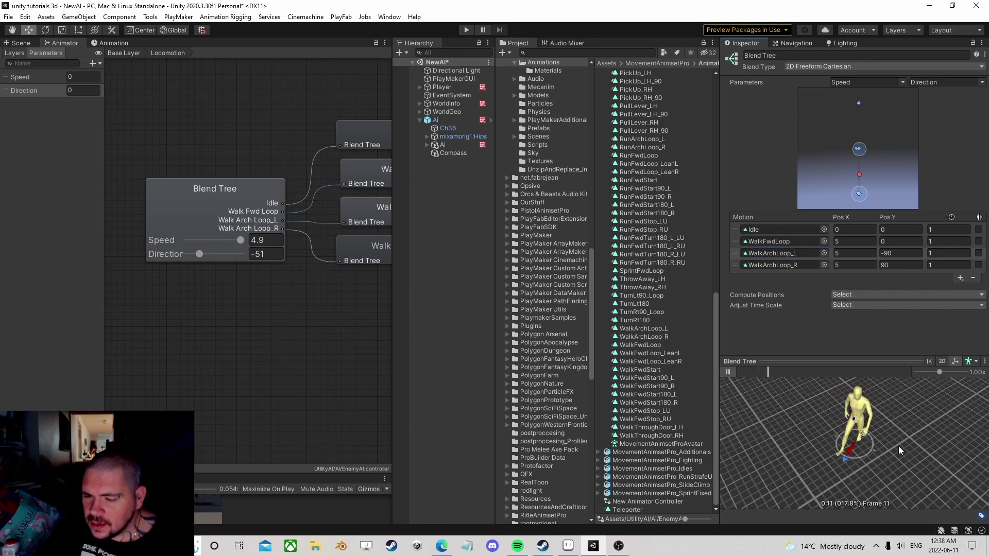
{"action": "mouse_move", "coordinate": [200, 258]}
{"action": "left_mouse_down"}
{"action": "mouse_move", "coordinate": [187, 256]}
{"action": "mouse_move", "coordinate": [249, 259]}
{"action": "mouse_move", "coordinate": [186, 265]}
{"action": "mouse_move", "coordinate": [198, 265]}
{"action": "left_mouse_up"}
Add two motion fields to the blend tree and assign them TurnRt90_Loop and TurnLt90_Loop
{"action": "left_click", "coordinate": [960, 278]}
{"action": "left_click", "coordinate": [935, 289]}
{"action": "left_click", "coordinate": [960, 289]}
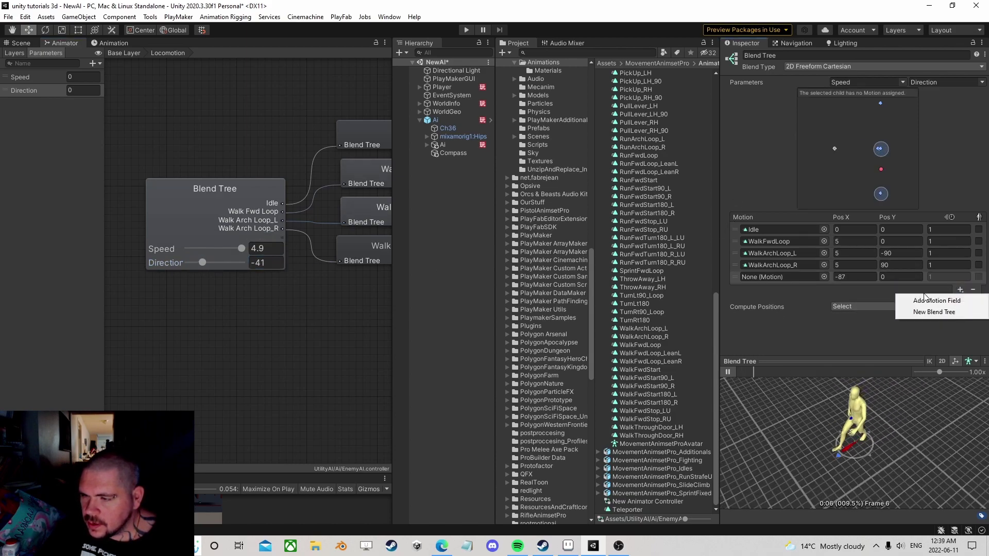
{"action": "left_click", "coordinate": [936, 300]}
{"action": "left_click", "coordinate": [770, 264]}
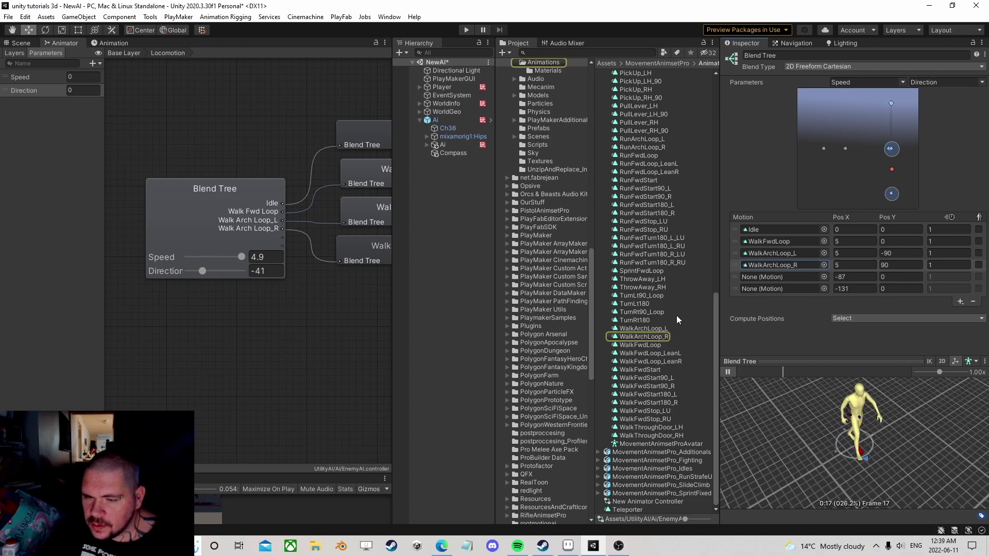
{"action": "left_click_drag", "start_coordinate": [635, 315], "coordinate": [763, 277]}
{"action": "left_click_drag", "start_coordinate": [641, 296], "coordinate": [771, 288]}
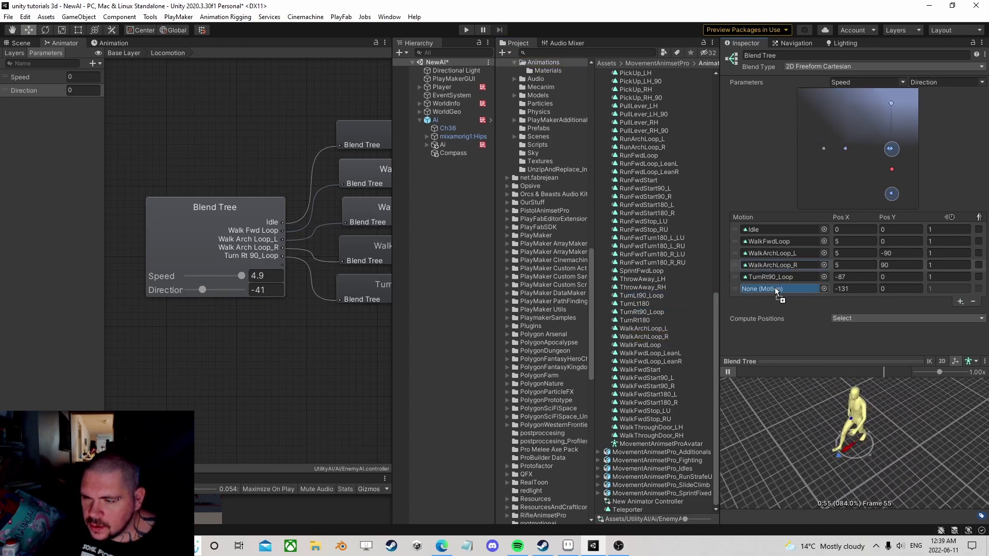
Set Pos X to 0 for both turn loops, with Pos Y 90 for TurnRt90_Loop and -90 for TurnLt90_Loop
{"action": "left_click", "coordinate": [860, 276]}
{"action": "double_click", "coordinate": [860, 276]}
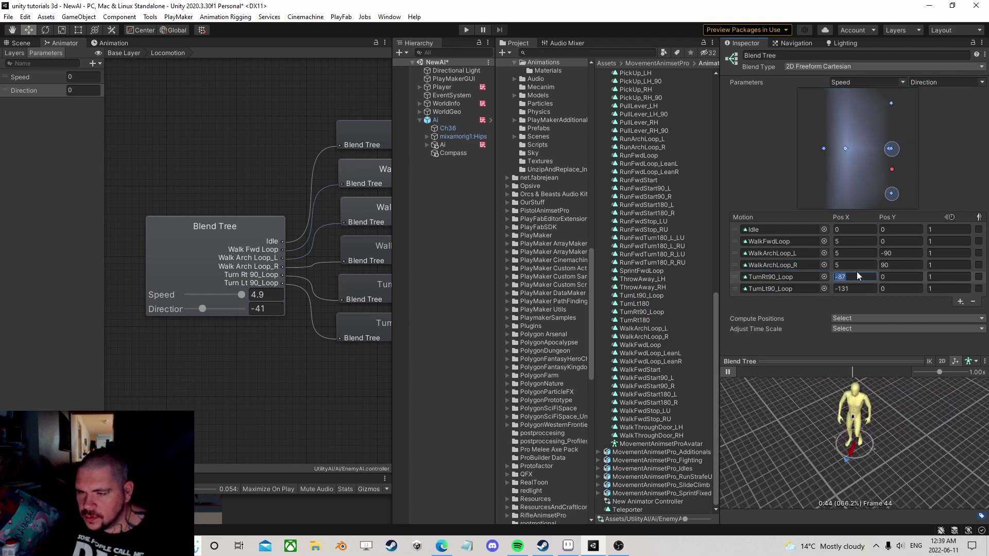
{"action": "type", "text": "0"}
{"action": "left_click", "coordinate": [855, 289]}
{"action": "type", "text": "0"}
{"action": "left_click", "coordinate": [898, 278]}
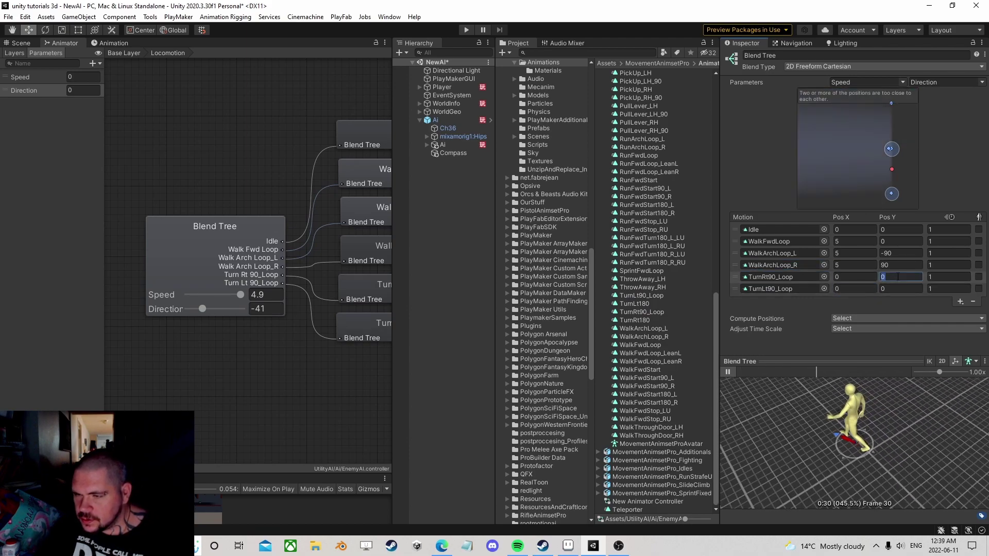
{"action": "left_click", "coordinate": [891, 289]}
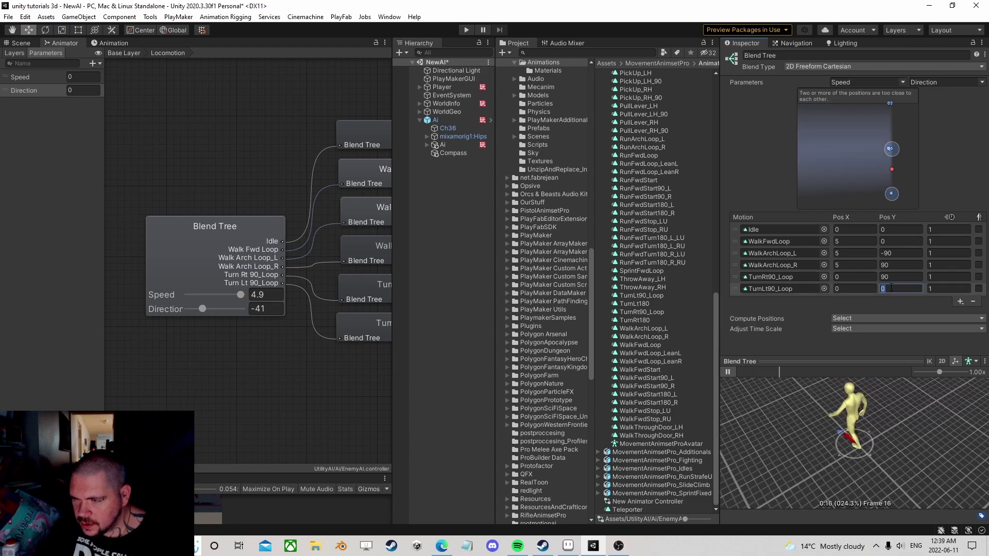
{"action": "type", "text": "-90"}
{"action": "key", "text": "Return"}
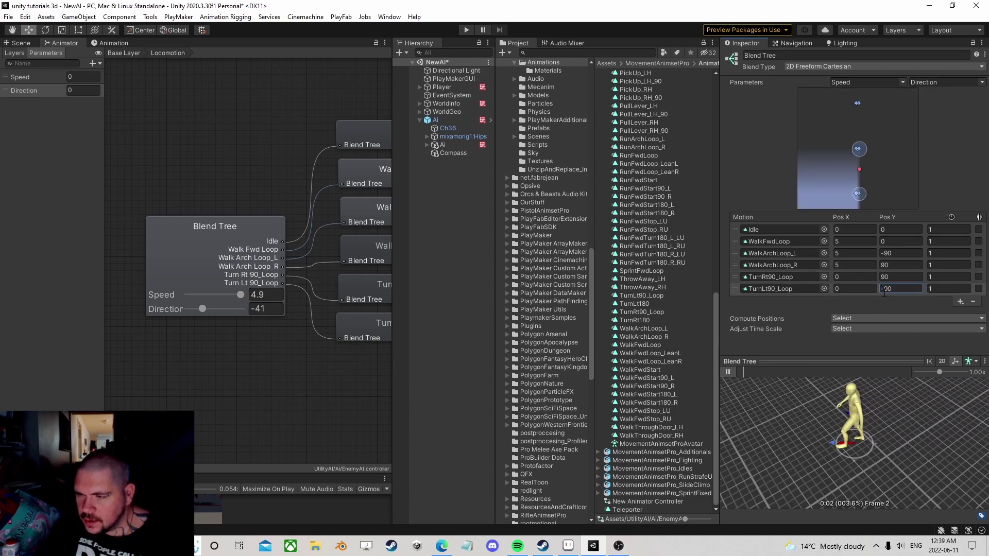
Preview the right turn with Direction at 90 while varying Speed from 0 to 4.82
{"action": "left_click_drag", "start_coordinate": [203, 309], "coordinate": [249, 313]}
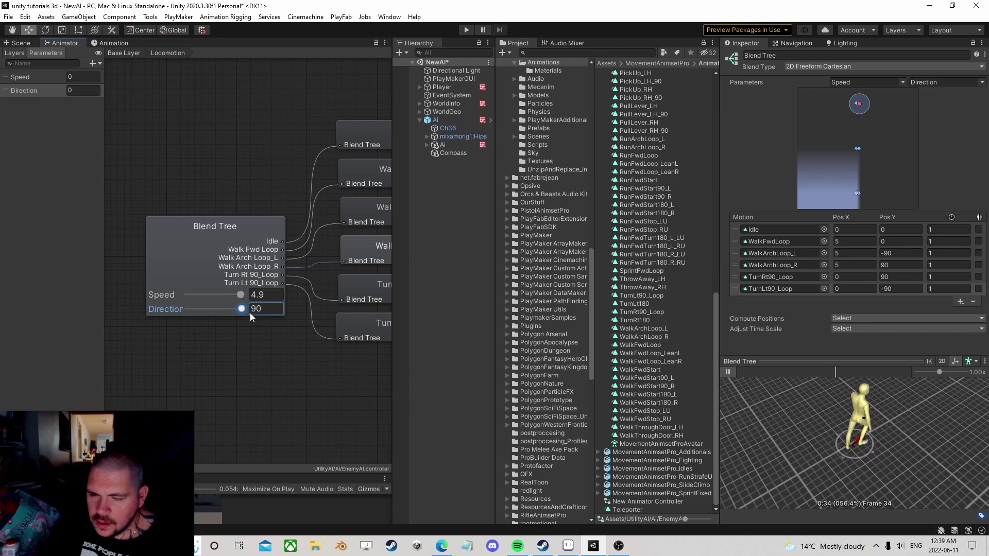
{"action": "left_click_drag", "start_coordinate": [241, 295], "coordinate": [176, 301]}
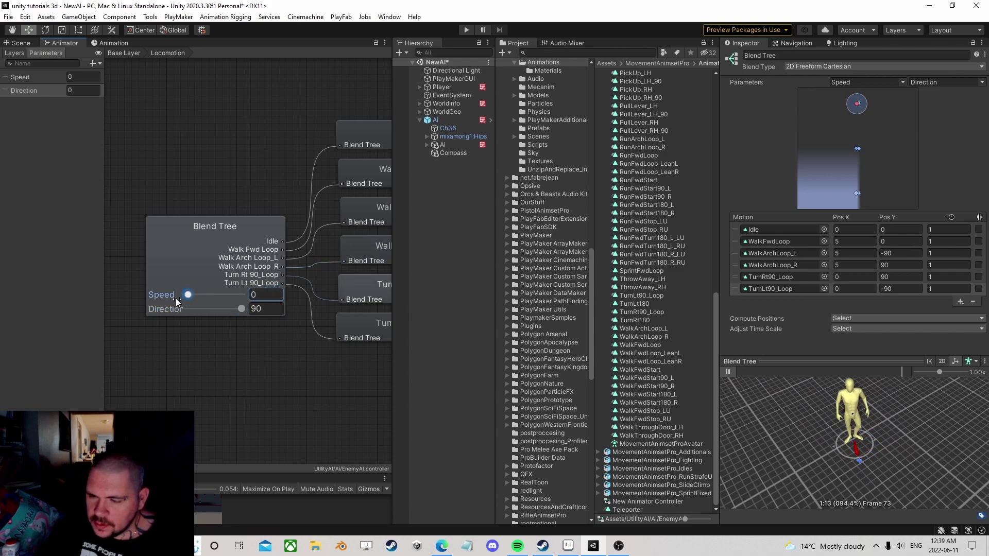
{"action": "left_click_drag", "start_coordinate": [188, 295], "coordinate": [241, 309]}
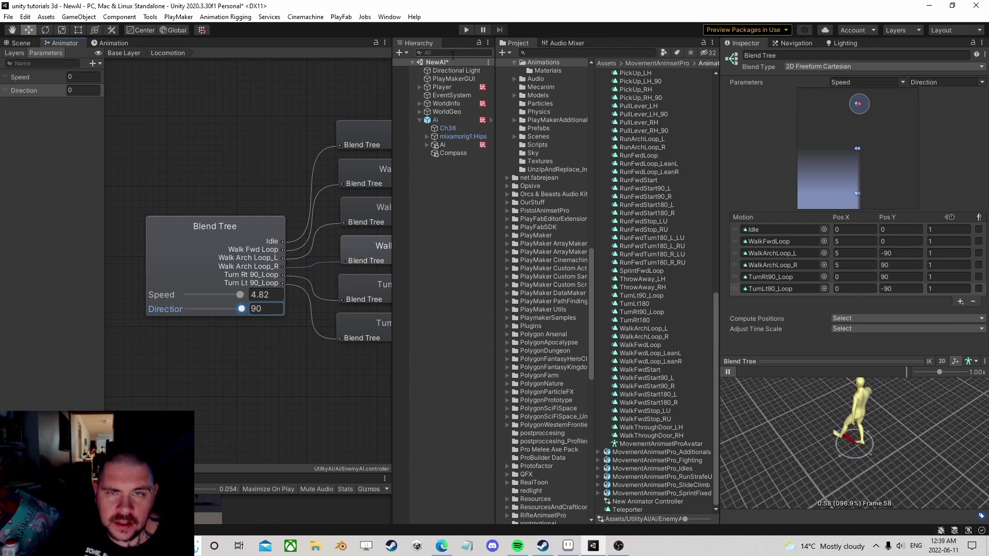
Add a second PlayMakerFSM component to the root Ai object
{"action": "left_click", "coordinate": [20, 44]}
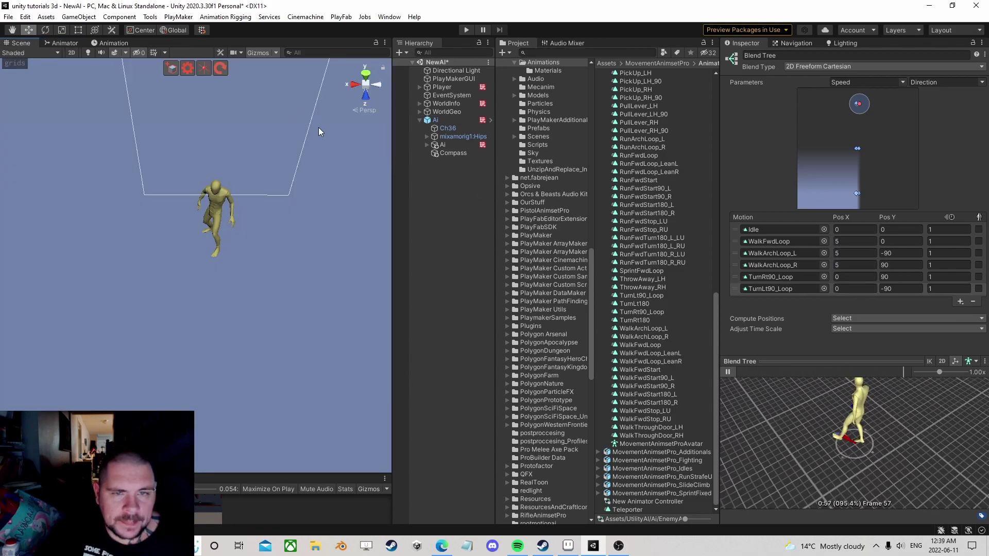
{"action": "left_click", "coordinate": [460, 187]}
{"action": "left_click", "coordinate": [447, 119]}
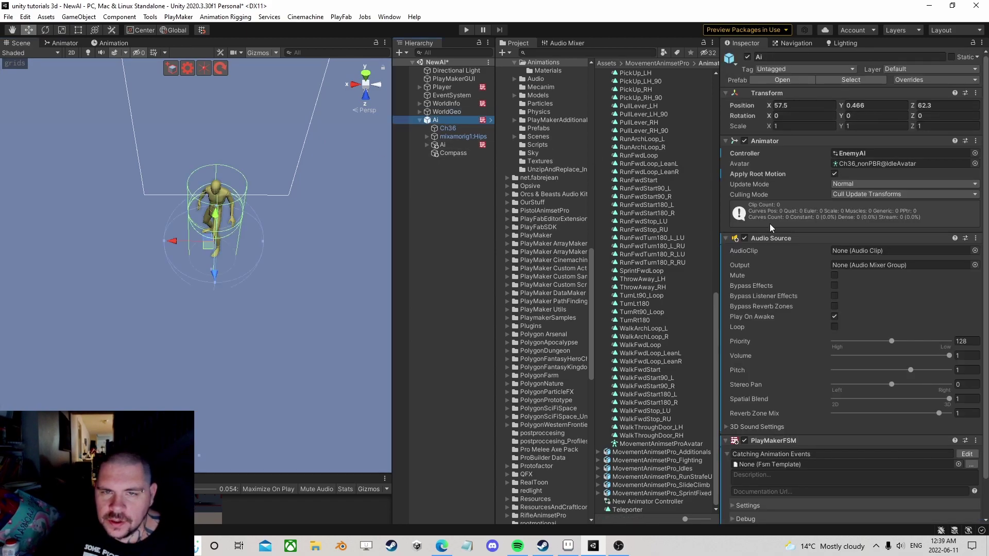
{"action": "scroll", "coordinate": [827, 281], "scroll_direction": "down", "scroll_amount": 2}
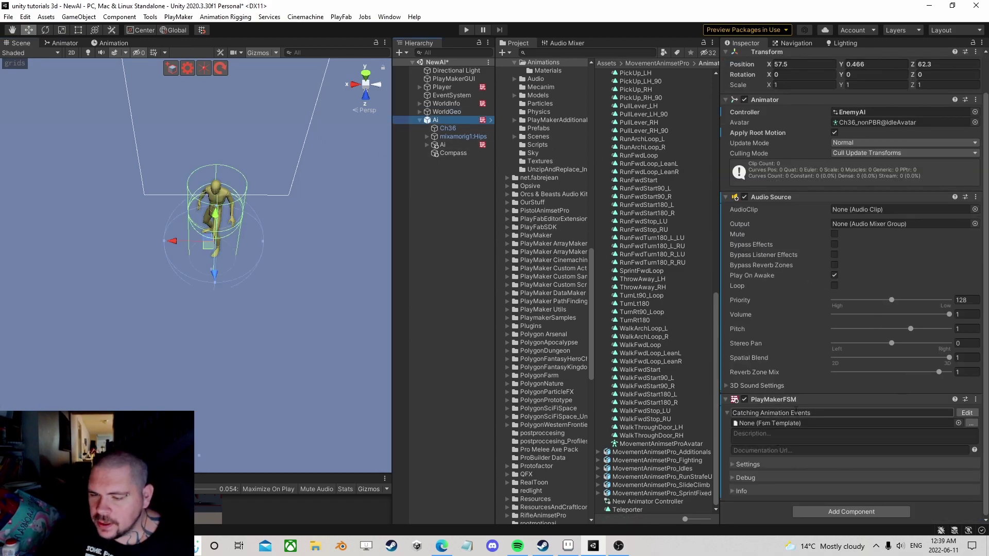
{"action": "left_click", "coordinate": [852, 512]}
{"action": "type", "text": "spr"}
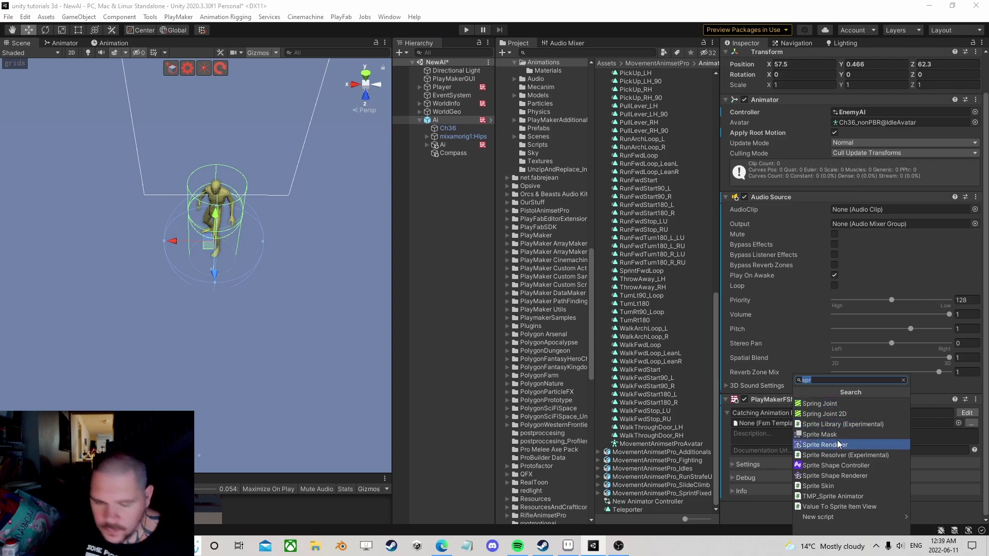
{"action": "type", "text": "fsm"}
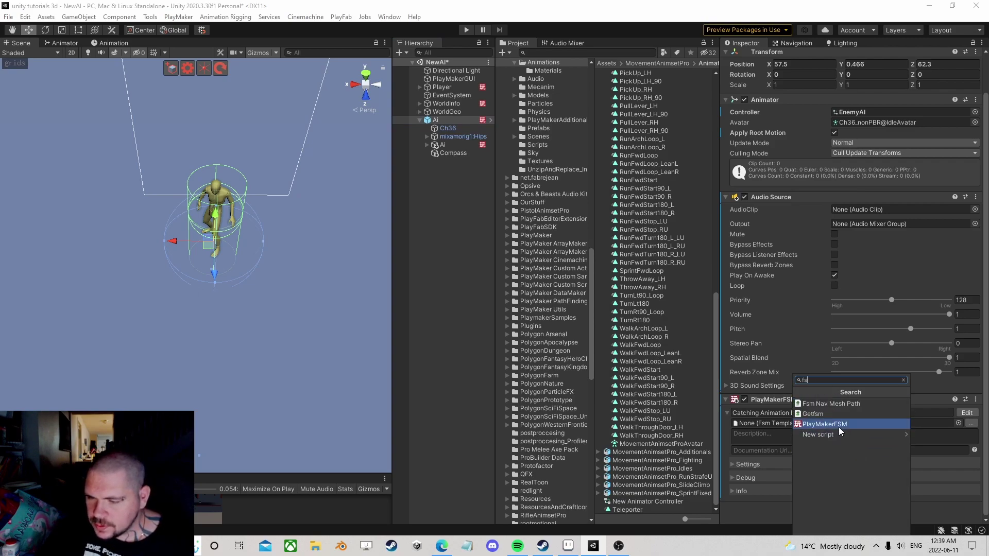
{"action": "left_click", "coordinate": [838, 427]}
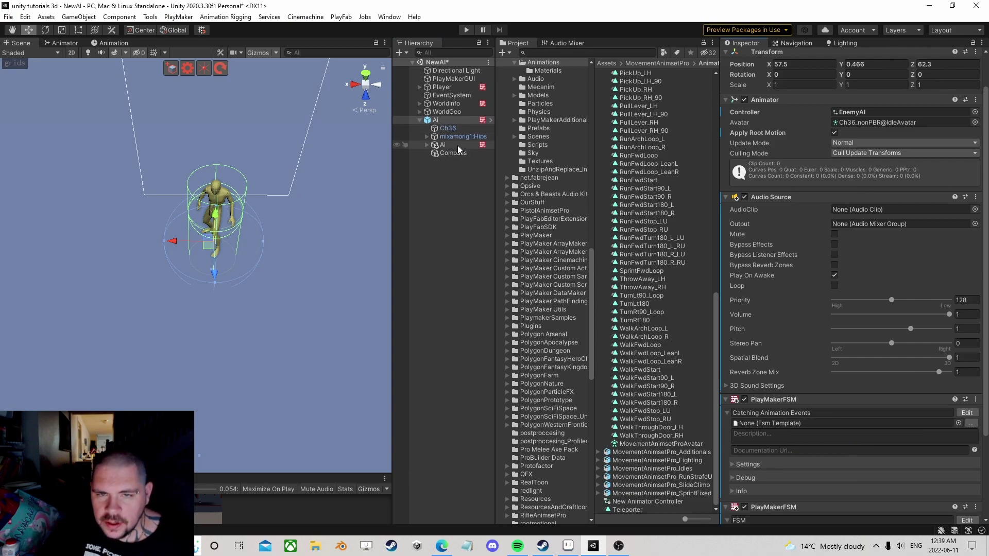
Name the new FSM on the Ai object "Turn"
{"action": "scroll", "coordinate": [824, 458], "scroll_direction": "down", "scroll_amount": 3}
{"action": "left_click", "coordinate": [764, 413]}
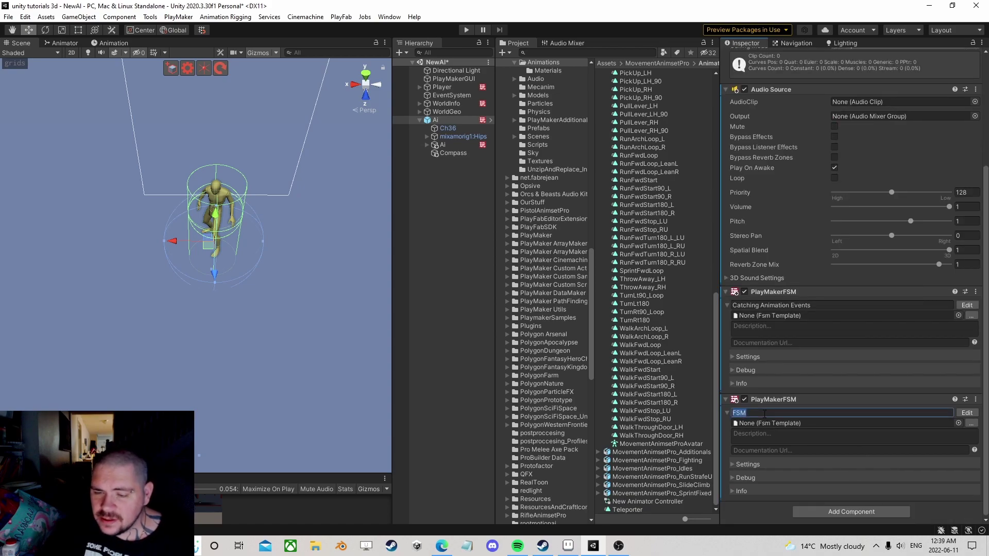
{"action": "type", "text": "Turn"}
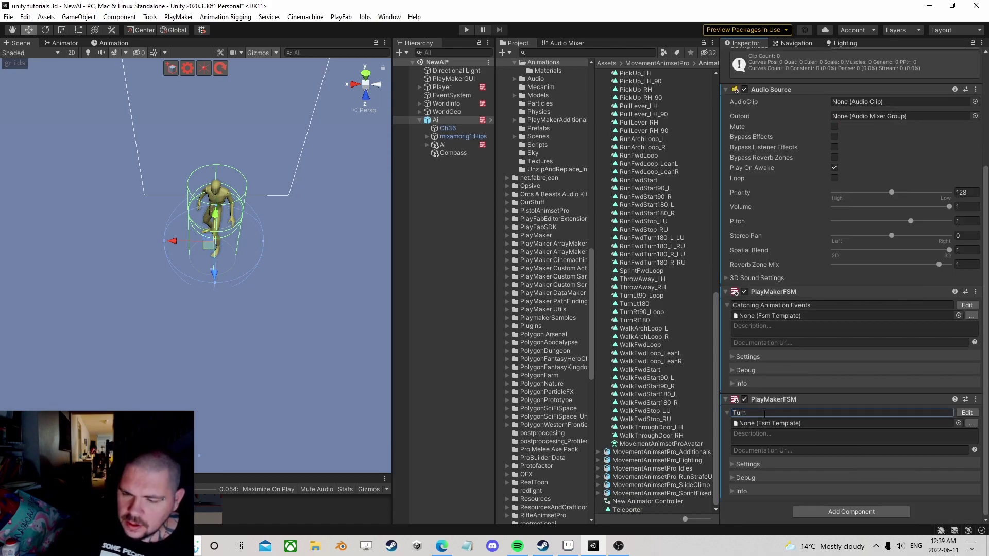
Open the Turn FSM for editing and add a Get Negative Rotation action to State 1
{"action": "left_click", "coordinate": [967, 413]}
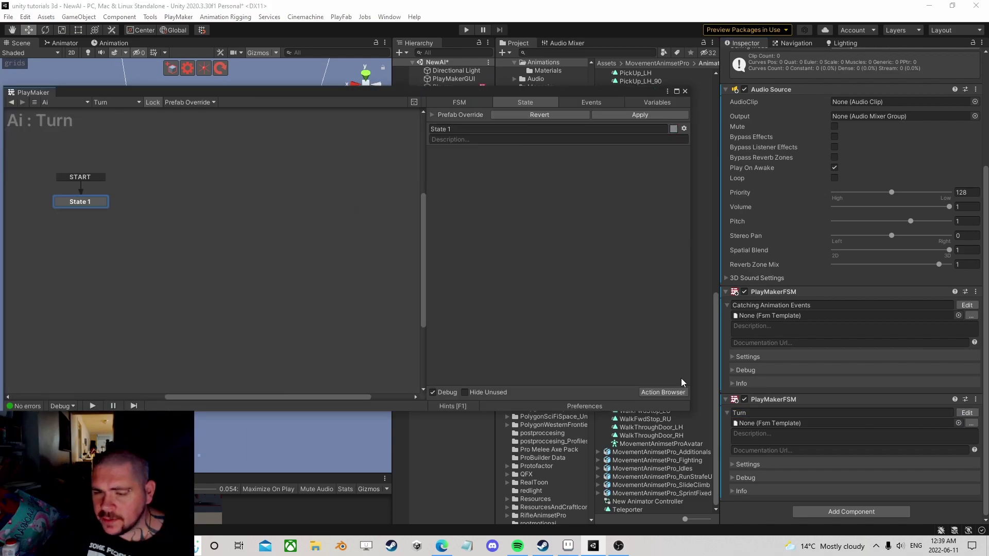
{"action": "left_click", "coordinate": [672, 394]}
{"action": "type", "text": "g"}
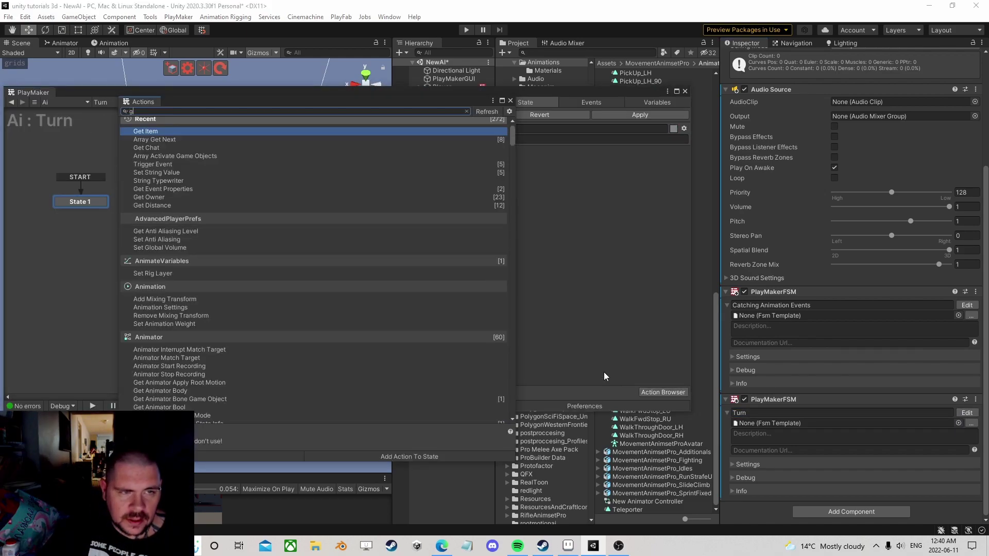
{"action": "type", "text": "et neg"}
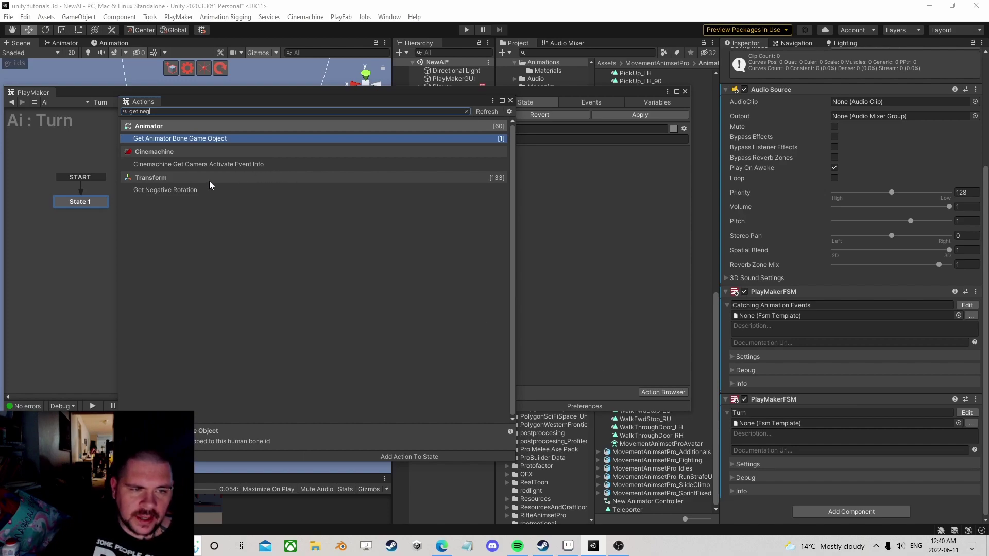
{"action": "double_click", "coordinate": [170, 190]}
{"action": "left_click", "coordinate": [509, 100]}
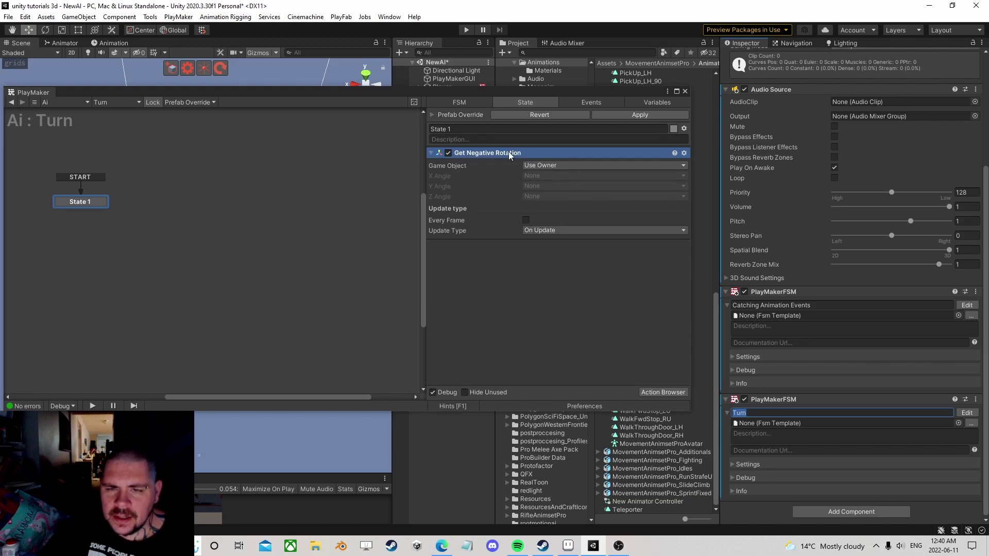
Make Get Negative Rotation use a specified game object and assign the Compass object to it
{"action": "left_click_drag", "start_coordinate": [524, 92], "coordinate": [510, 169]}
{"action": "left_click", "coordinate": [539, 240]}
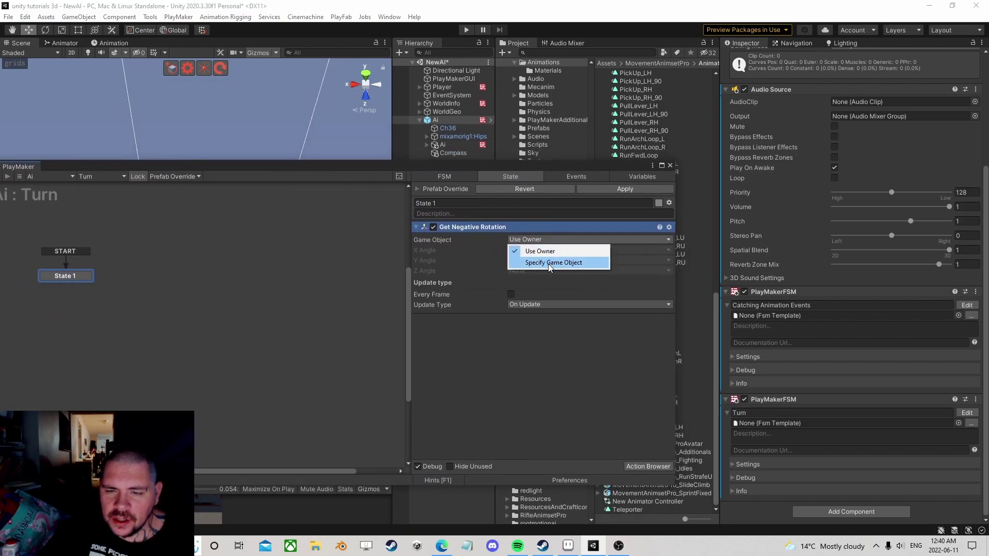
{"action": "left_click", "coordinate": [548, 264]}
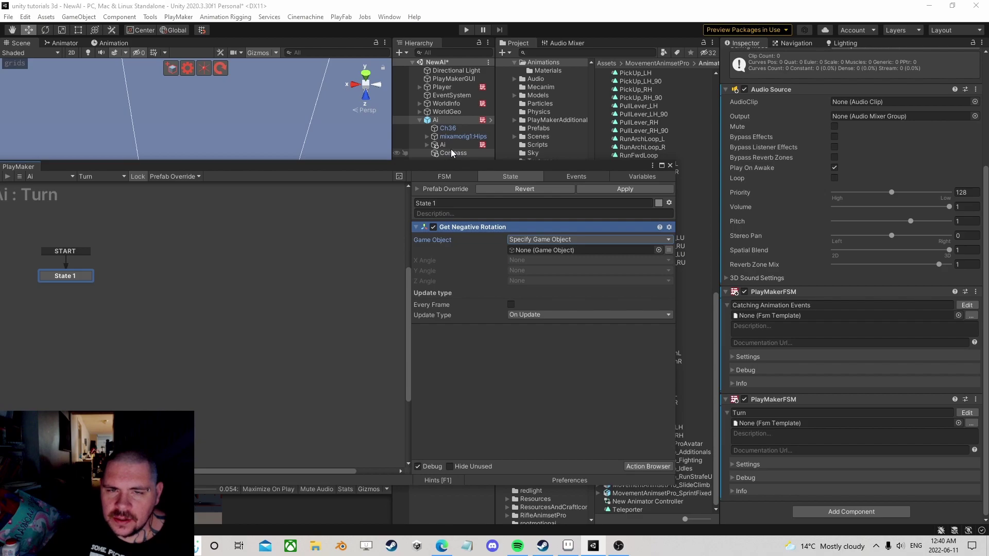
{"action": "left_click_drag", "start_coordinate": [452, 153], "coordinate": [543, 252]}
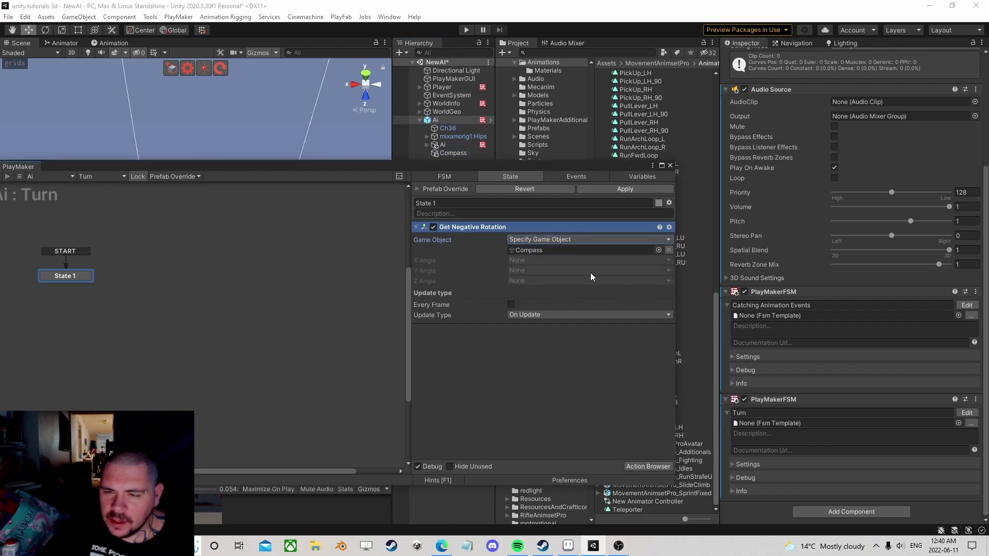
Store the action's Y angle in a new variable named "Y Angle" and have it update every frame
{"action": "left_click", "coordinate": [533, 279]}
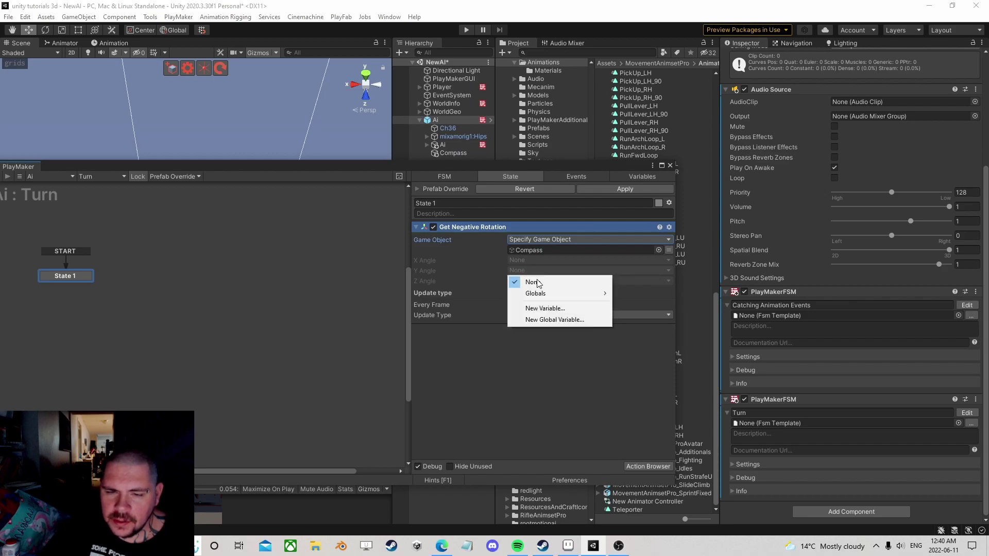
{"action": "left_click", "coordinate": [538, 310]}
{"action": "type", "text": "Y Angle"}
{"action": "key", "text": "Return"}
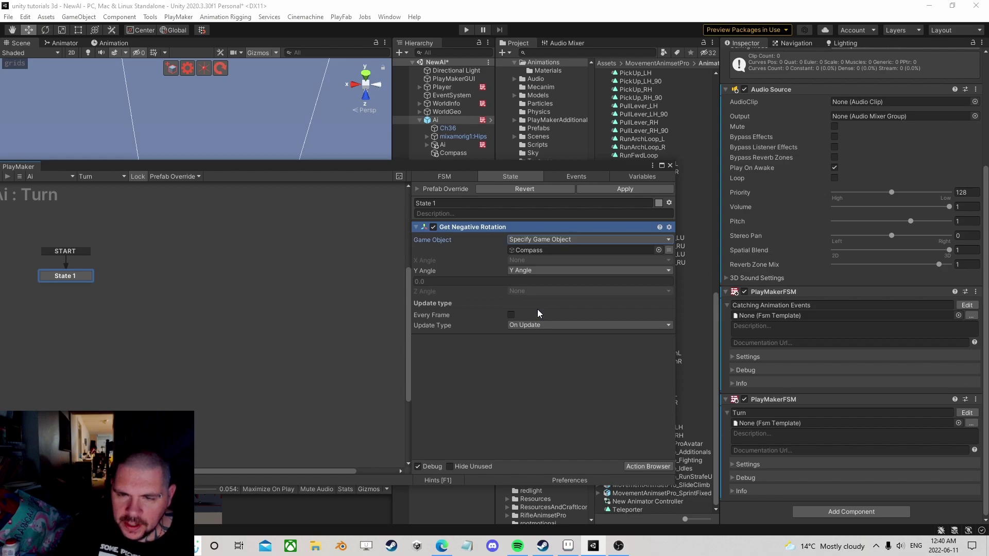
{"action": "left_click", "coordinate": [511, 314]}
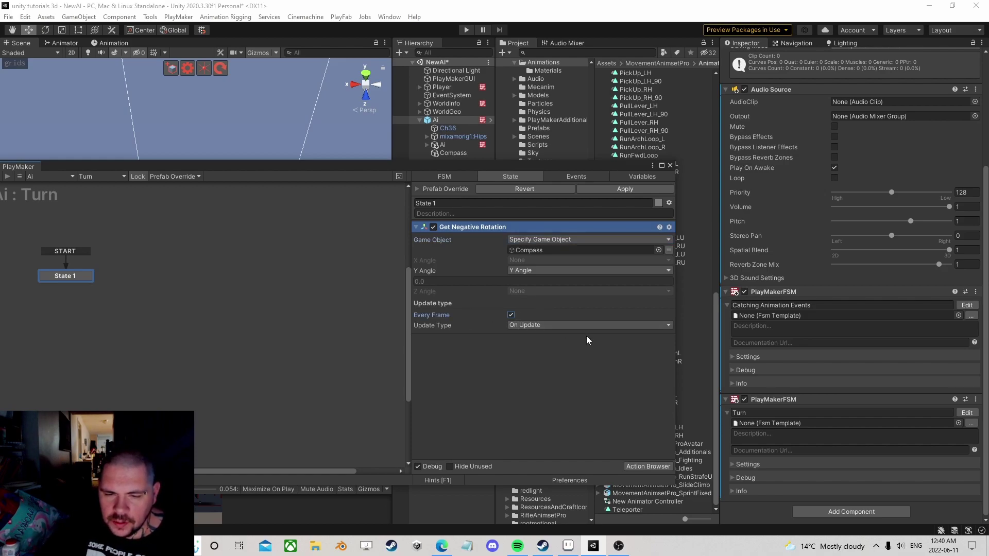
Deactivate the child Ai object that carries the Nav Mesh Agent
{"action": "left_click", "coordinate": [458, 137]}
{"action": "left_click", "coordinate": [460, 145]}
{"action": "left_click", "coordinate": [748, 57]}
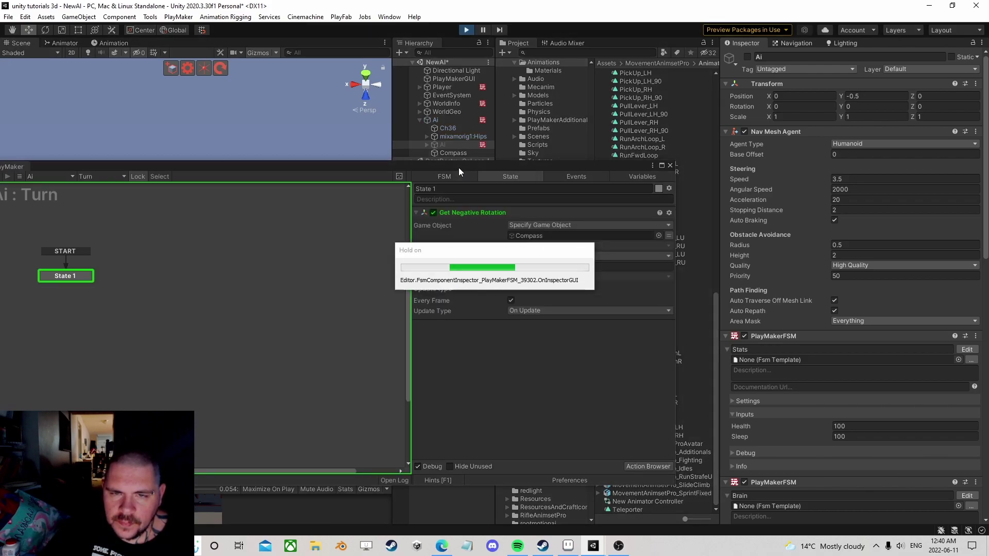
Rotate the Compass about 63 degrees around Y in play mode to check the Y Angle variable, and stop playing
{"action": "left_click_drag", "start_coordinate": [458, 168], "coordinate": [464, 292]}
{"action": "left_click", "coordinate": [446, 152]}
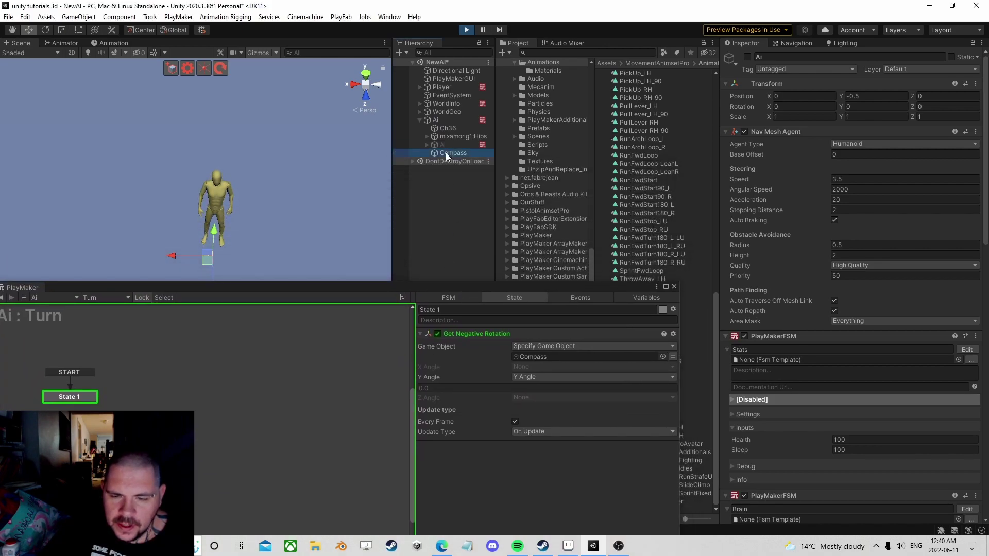
{"action": "left_click", "coordinate": [44, 31]}
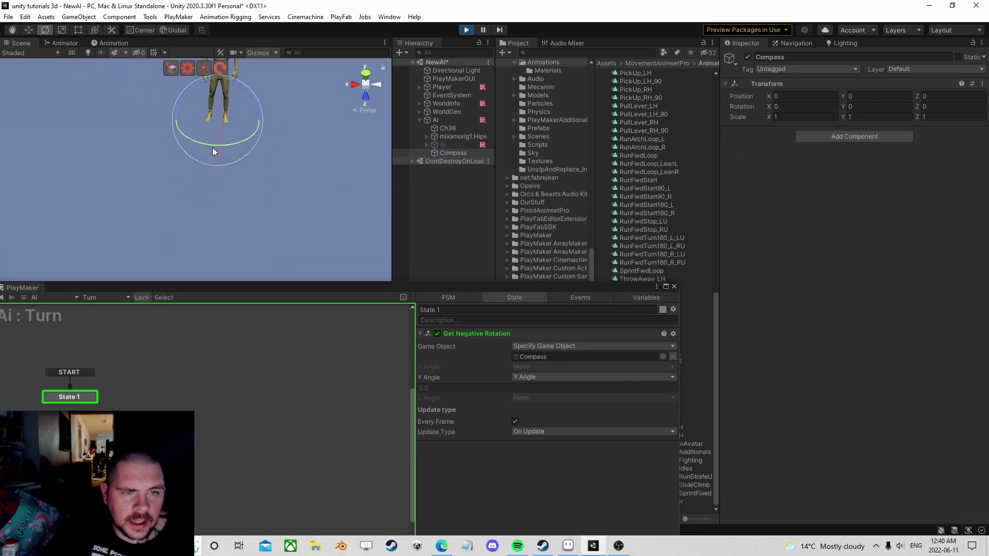
{"action": "left_click_drag", "start_coordinate": [202, 146], "coordinate": [106, 180]}
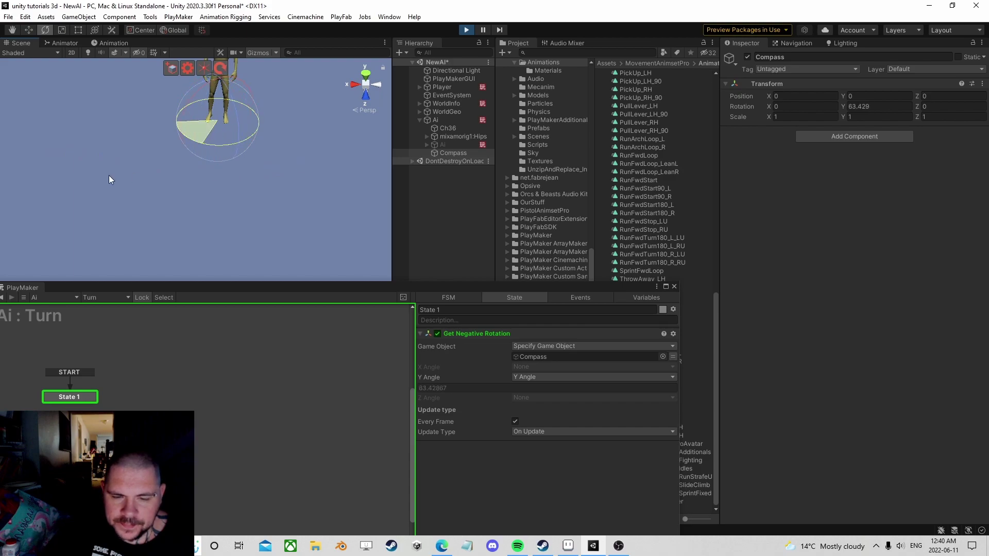
{"action": "left_click", "coordinate": [466, 29]}
Add a Get Agent Steering Target action to State 1 of the Turn FSM
{"action": "left_click_drag", "start_coordinate": [467, 287], "coordinate": [476, 124]}
{"action": "left_click", "coordinate": [665, 423]}
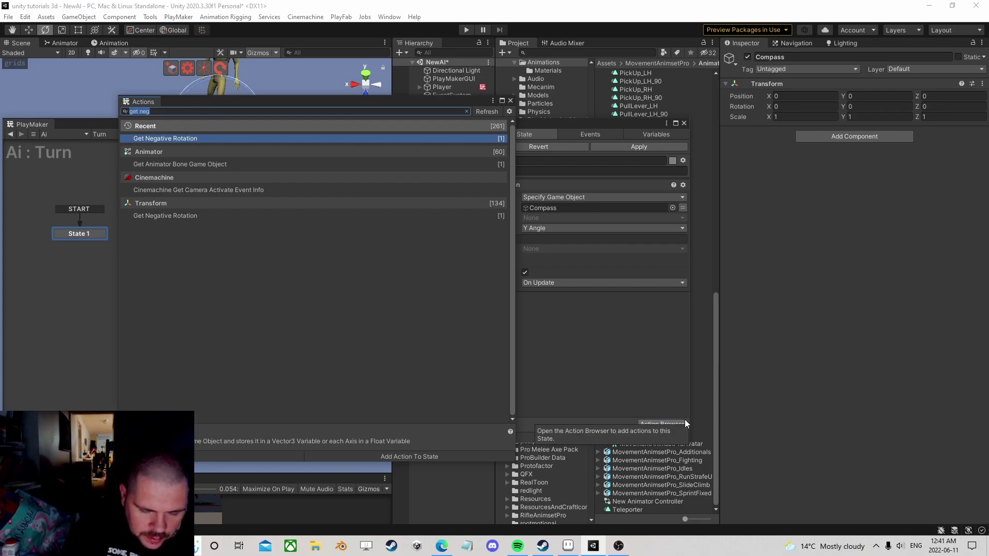
{"action": "type", "text": "steer"}
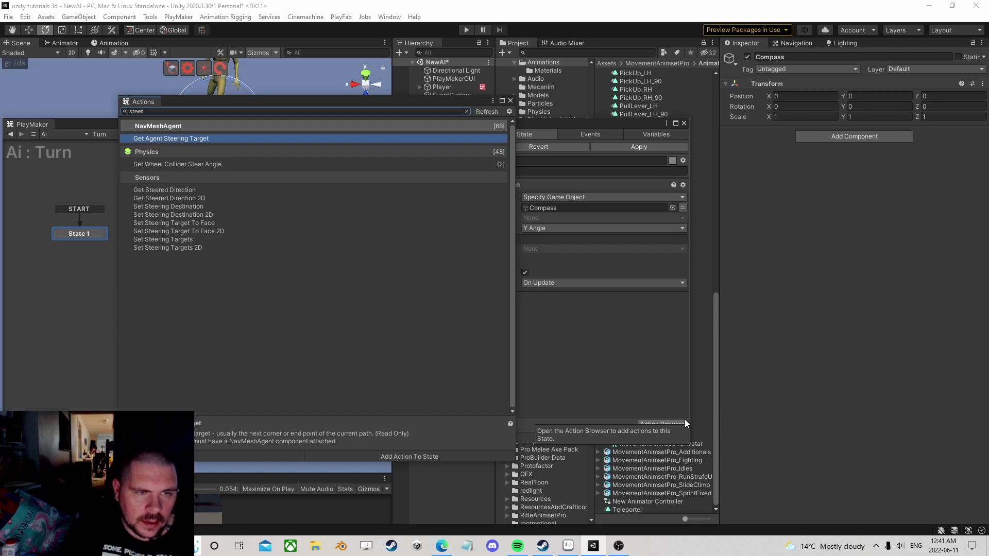
{"action": "key", "text": "Return"}
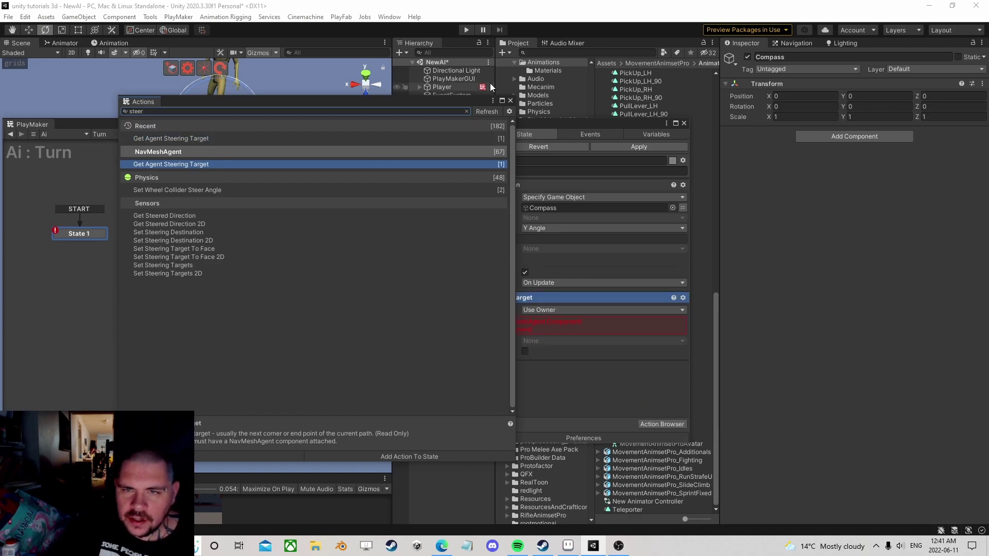
{"action": "left_click", "coordinate": [510, 100]}
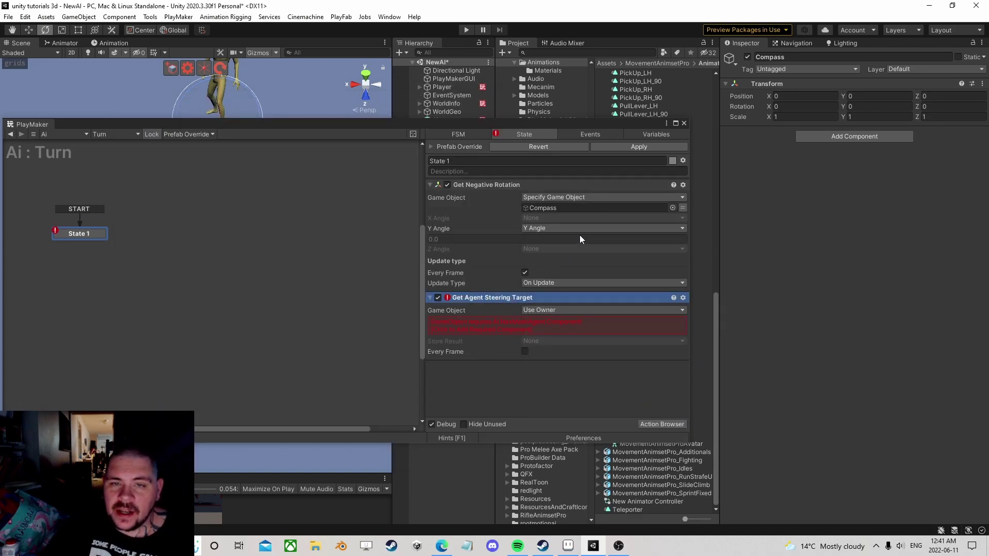
Specify the child Ai object with the Nav Mesh Agent as Get Agent Steering Target's game object, and reactivate that child
{"action": "left_click_drag", "start_coordinate": [489, 126], "coordinate": [456, 210]}
{"action": "left_click", "coordinate": [435, 120]}
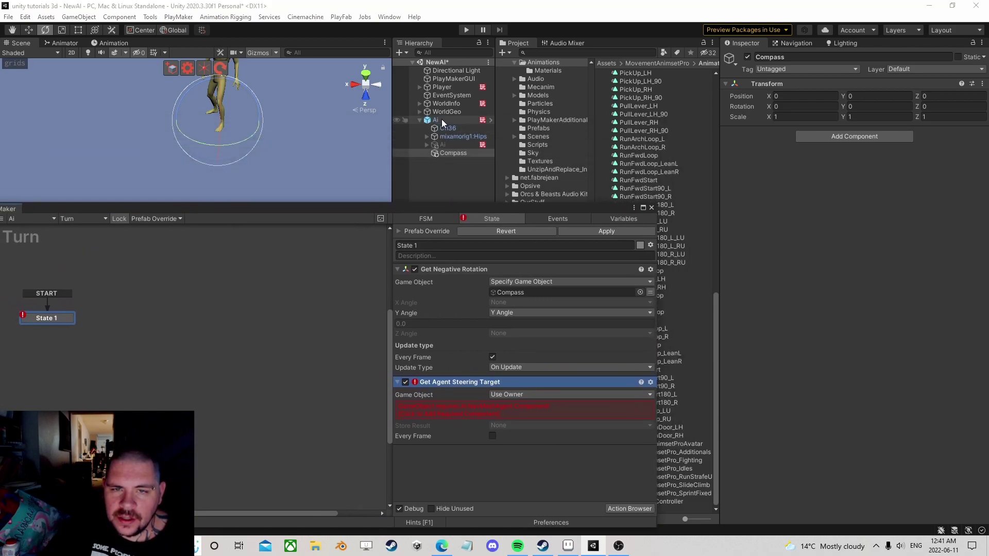
{"action": "scroll", "coordinate": [832, 296], "scroll_direction": "down", "scroll_amount": 5}
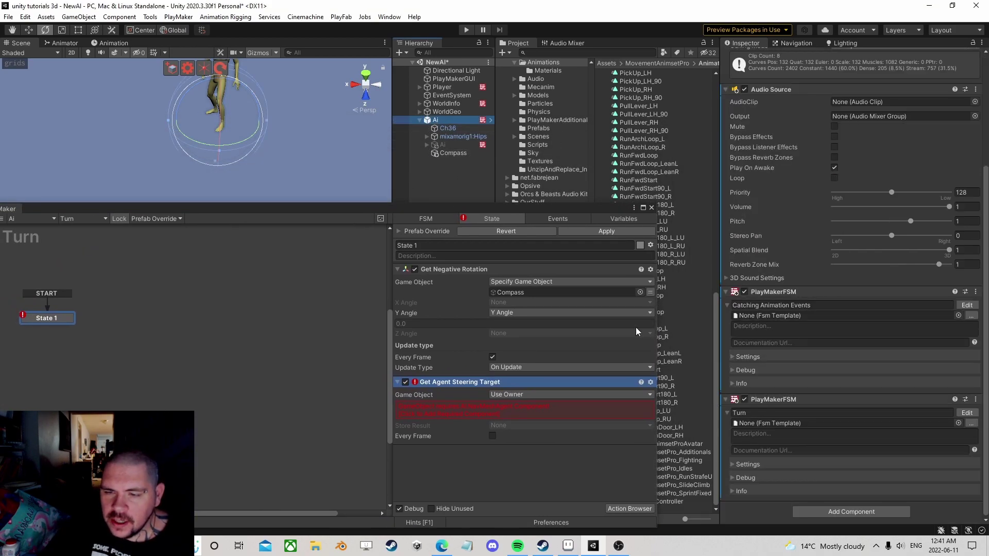
{"action": "left_click", "coordinate": [509, 395]}
{"action": "left_click", "coordinate": [514, 415]}
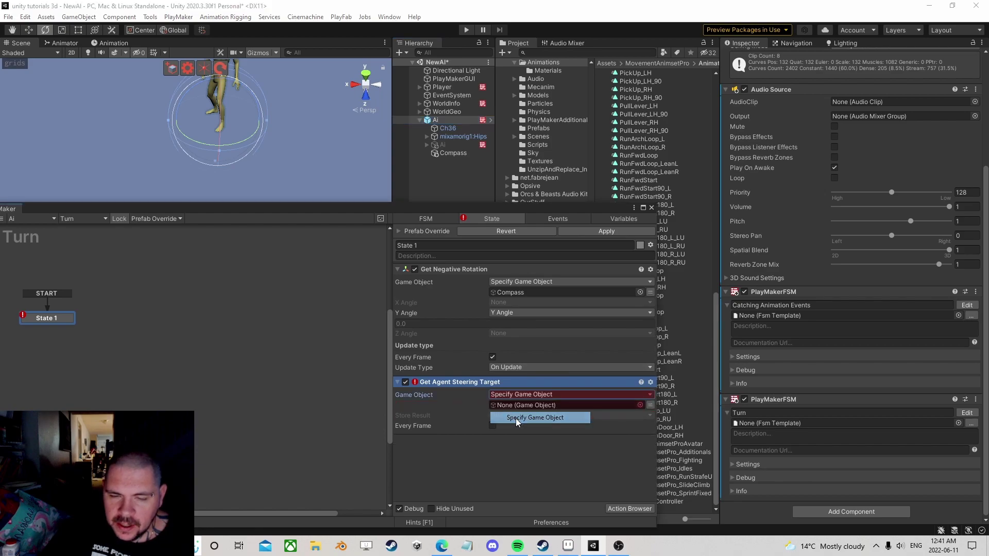
{"action": "left_click", "coordinate": [439, 146]}
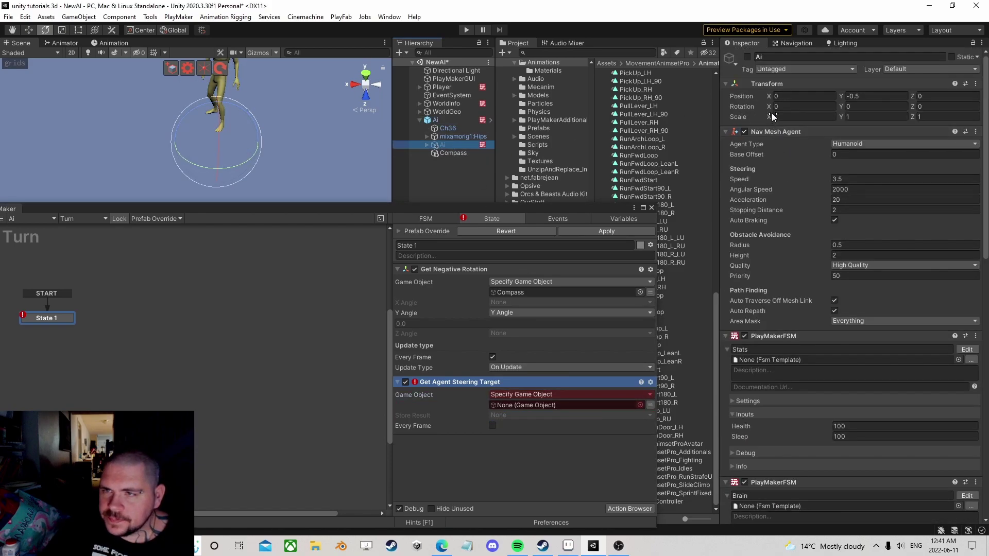
{"action": "left_click_drag", "start_coordinate": [441, 145], "coordinate": [515, 408]}
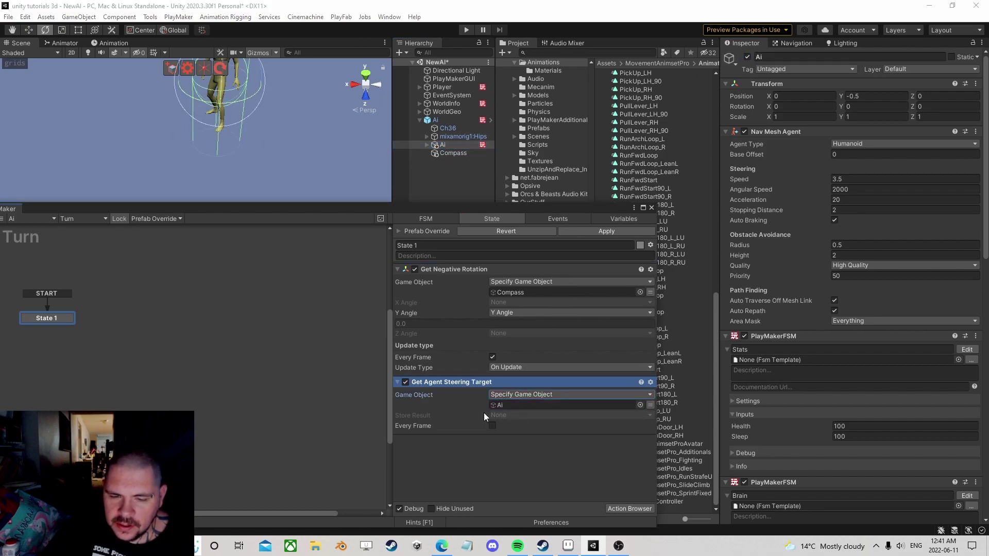
Store the result every frame in a new variable "Steering Target" and move the action above Get Negative Rotation
{"action": "left_click", "coordinate": [510, 416]}
{"action": "left_click", "coordinate": [521, 442]}
{"action": "type", "text": "Vec"}
{"action": "key", "text": "BackSpace"}
{"action": "key", "text": "BackSpace"}
{"action": "key", "text": "BackSpace"}
{"action": "type", "text": "Steer"}
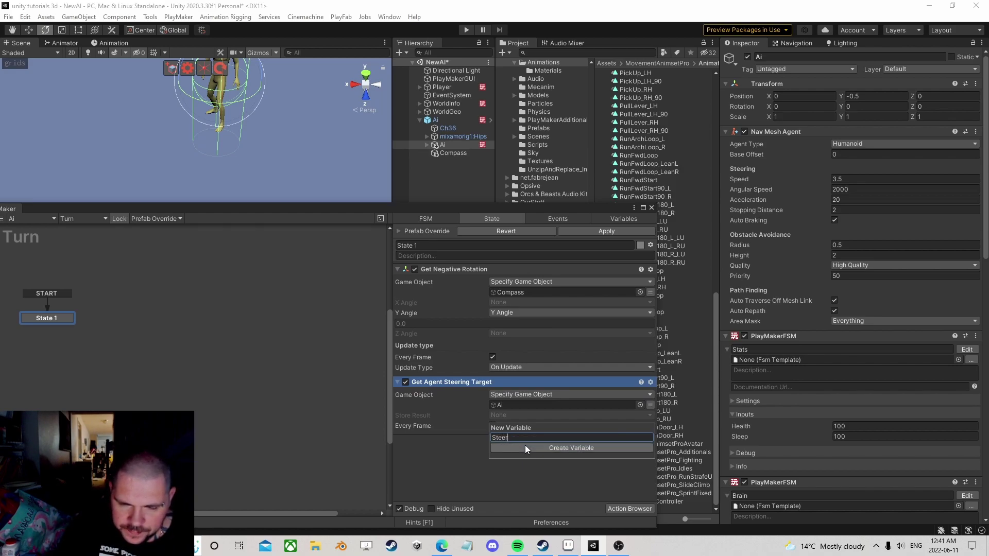
{"action": "type", "text": "ing Target"}
{"action": "left_click", "coordinate": [524, 446]}
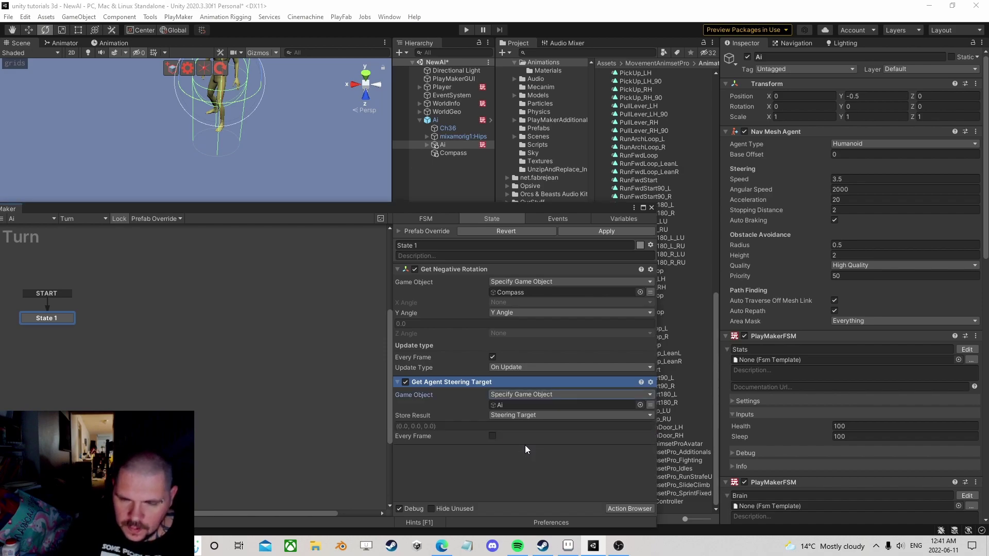
{"action": "left_click", "coordinate": [492, 436]}
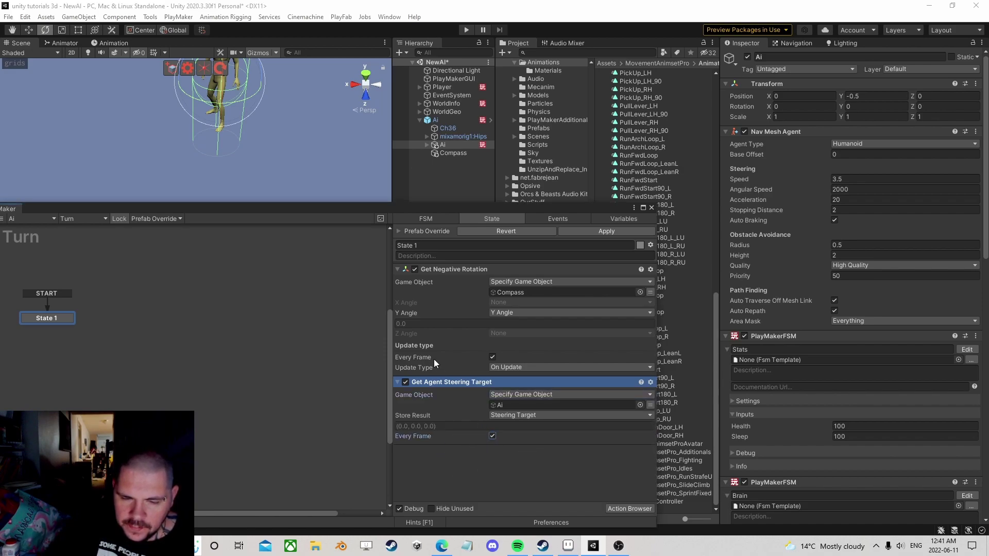
{"action": "left_click_drag", "start_coordinate": [435, 384], "coordinate": [451, 303]}
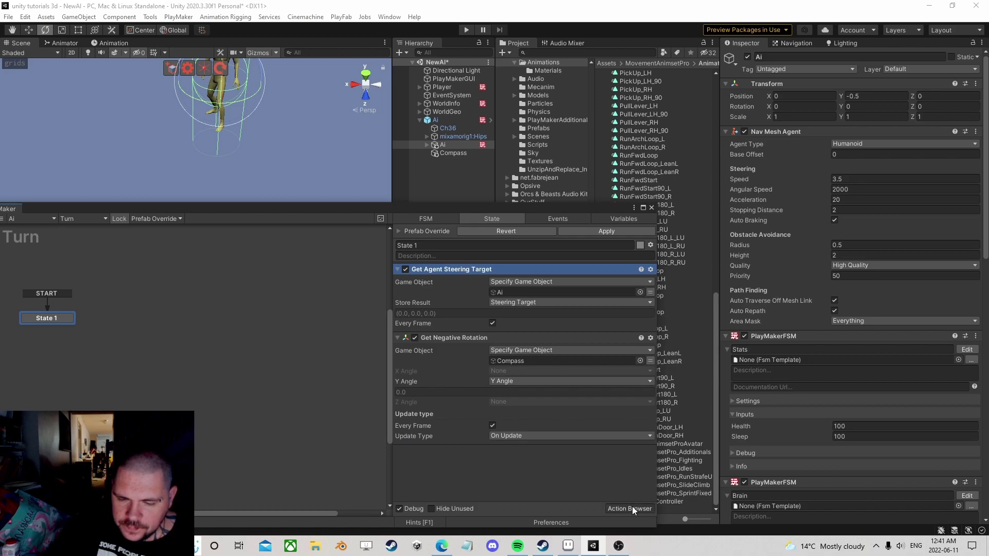
Add a Look At action to State 1 and place it between Get Agent Steering Target and Get Negative Rotation
{"action": "left_click", "coordinate": [629, 509]}
{"action": "type", "text": "look"}
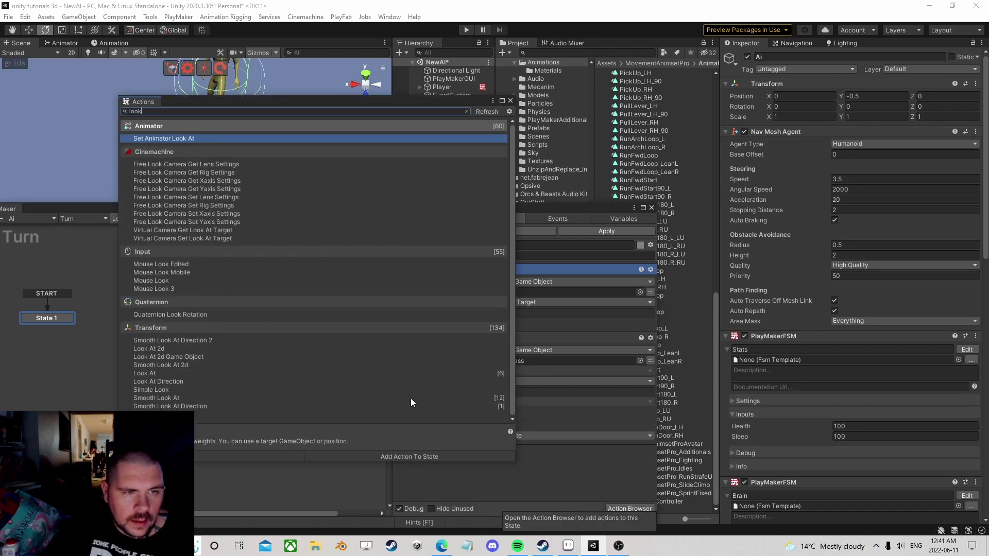
{"action": "type", "text": " at"}
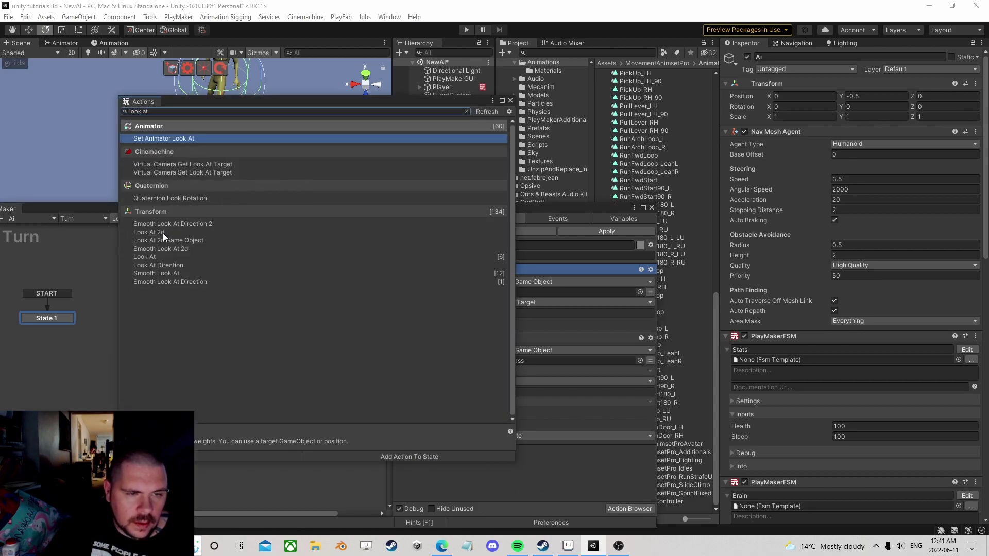
{"action": "double_click", "coordinate": [149, 257]}
{"action": "left_click", "coordinate": [510, 101]}
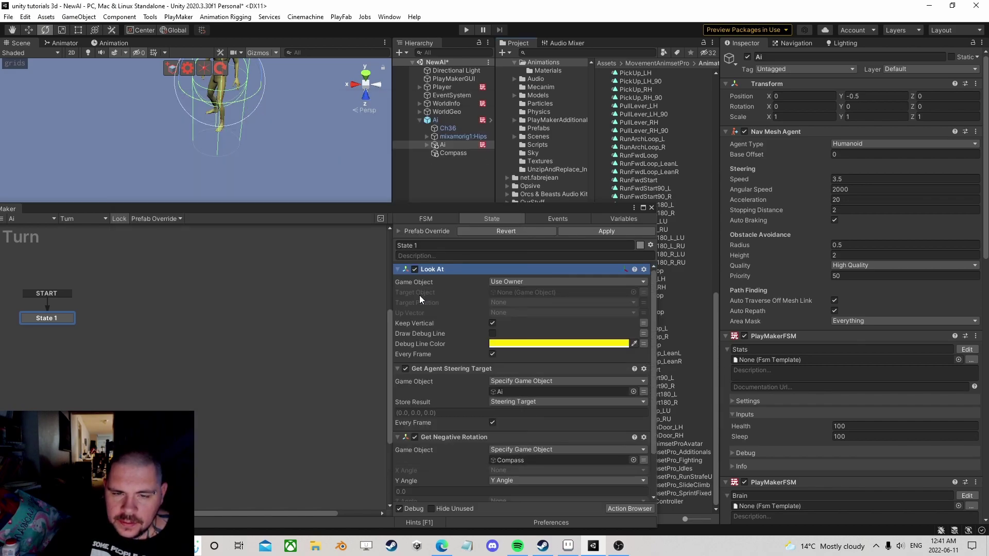
{"action": "left_click_drag", "start_coordinate": [432, 270], "coordinate": [496, 311]}
{"action": "left_click_drag", "start_coordinate": [431, 211], "coordinate": [465, 183]}
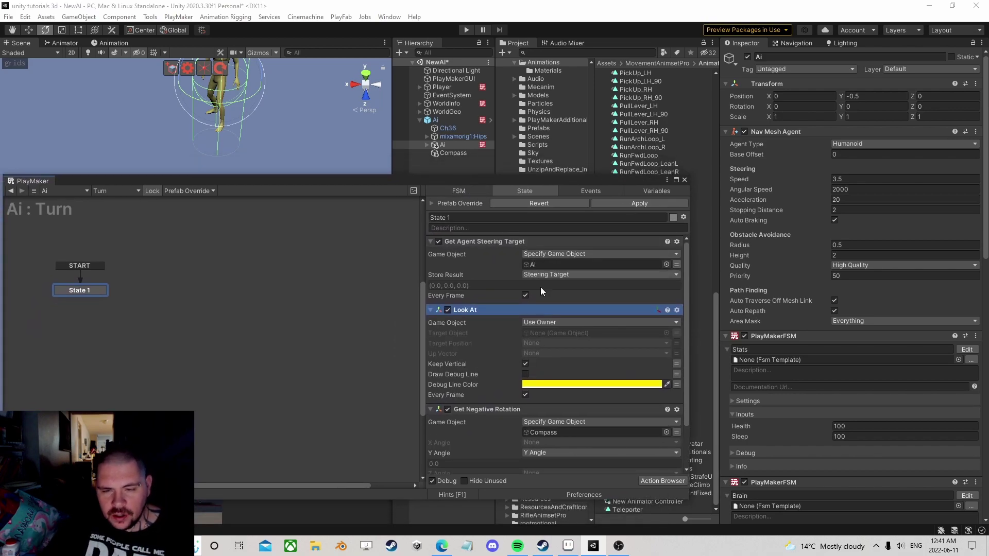
Set Look At's game object to Compass and its target position to the Steering Target variable
{"action": "left_click", "coordinate": [546, 322]}
{"action": "left_click", "coordinate": [564, 344]}
{"action": "left_click", "coordinate": [459, 153]}
{"action": "left_click_drag", "start_coordinate": [458, 153], "coordinate": [552, 334]}
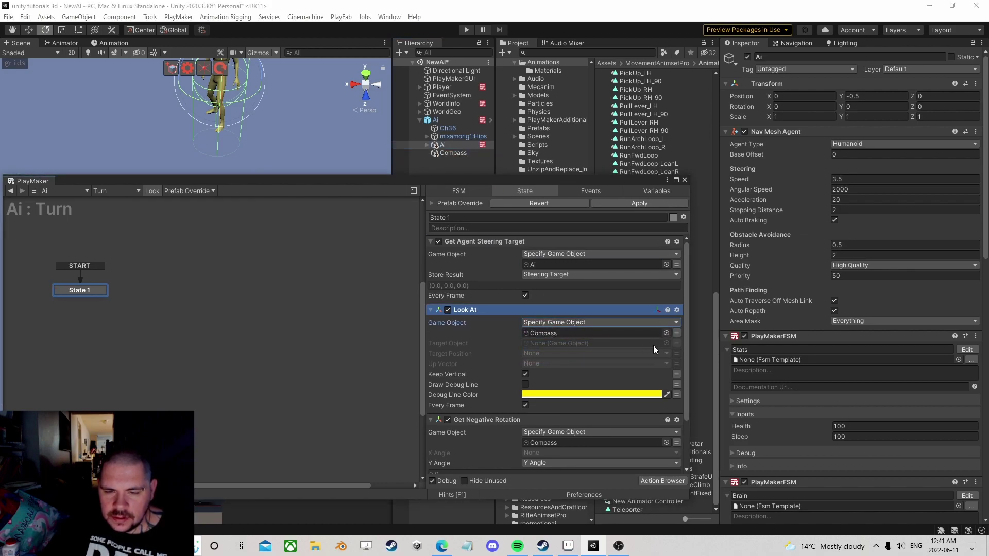
{"action": "left_click", "coordinate": [558, 354]}
{"action": "left_click", "coordinate": [558, 375]}
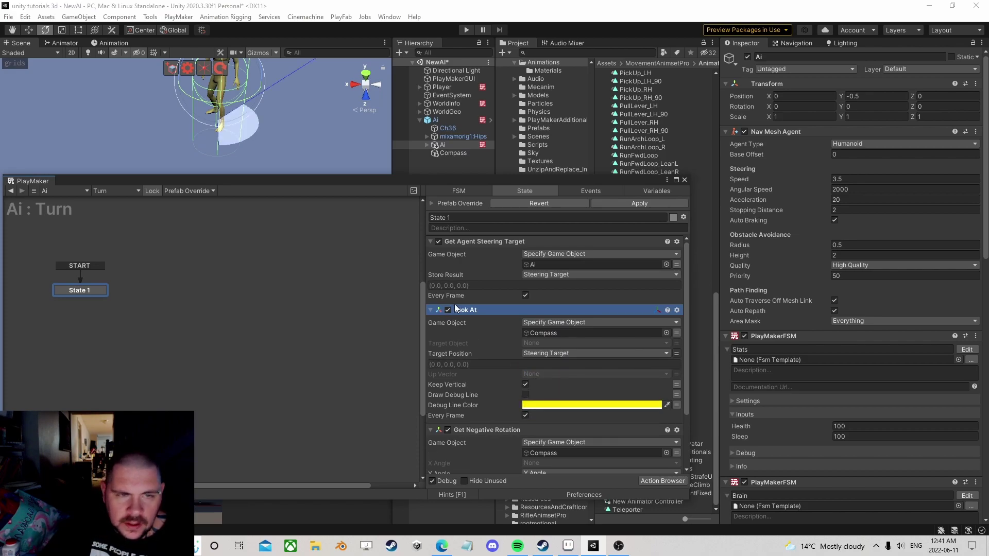
{"action": "scroll", "coordinate": [273, 156], "scroll_direction": "down", "scroll_amount": 3}
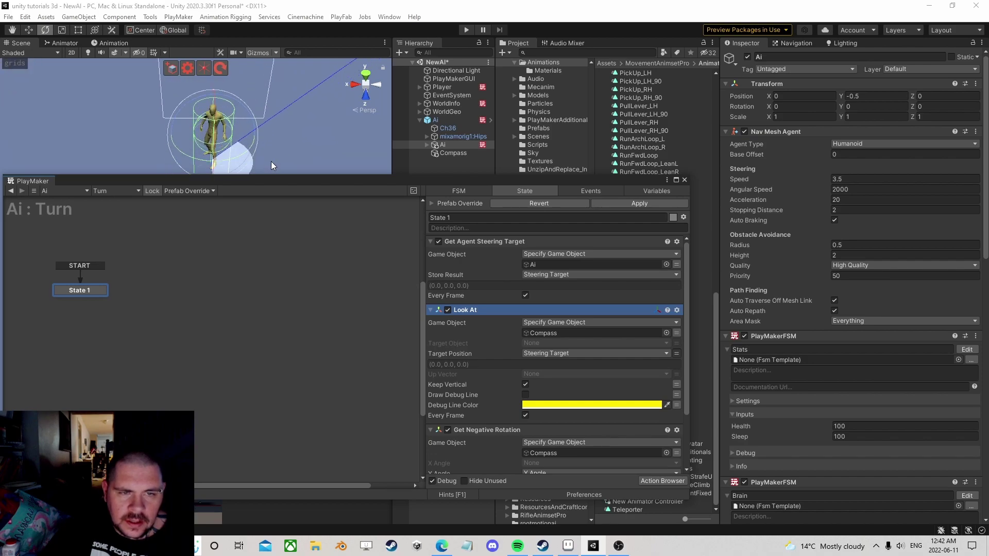
{"action": "scroll", "coordinate": [571, 382], "scroll_direction": "down", "scroll_amount": 3}
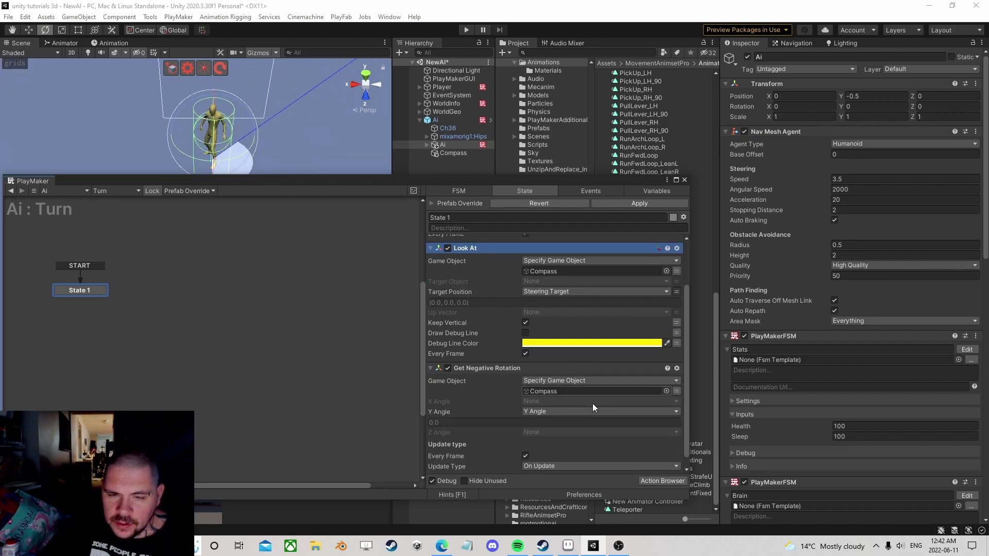
Add a Clamp Rotation action to State 1 and place it between Look At and Get Negative Rotation
{"action": "left_click", "coordinate": [658, 481]}
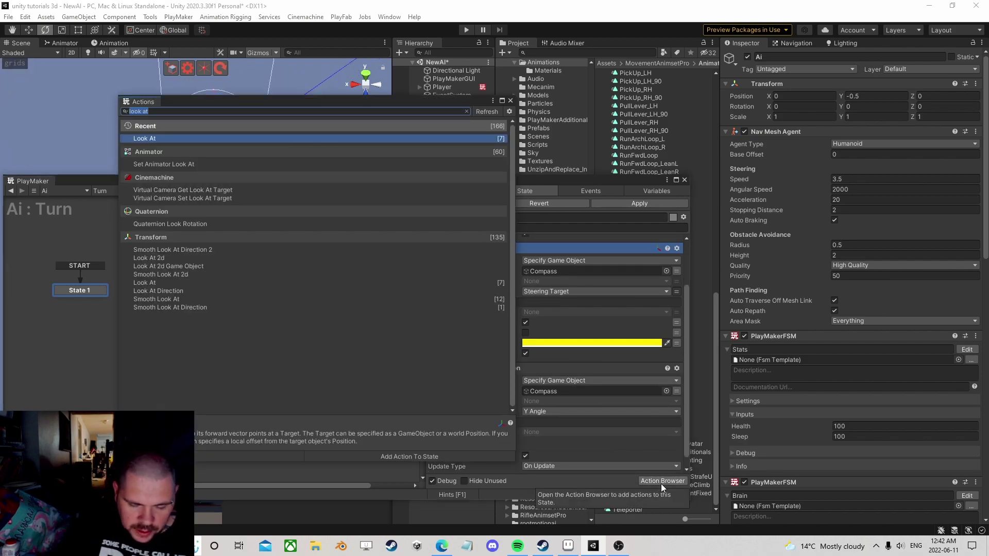
{"action": "type", "text": "clam"}
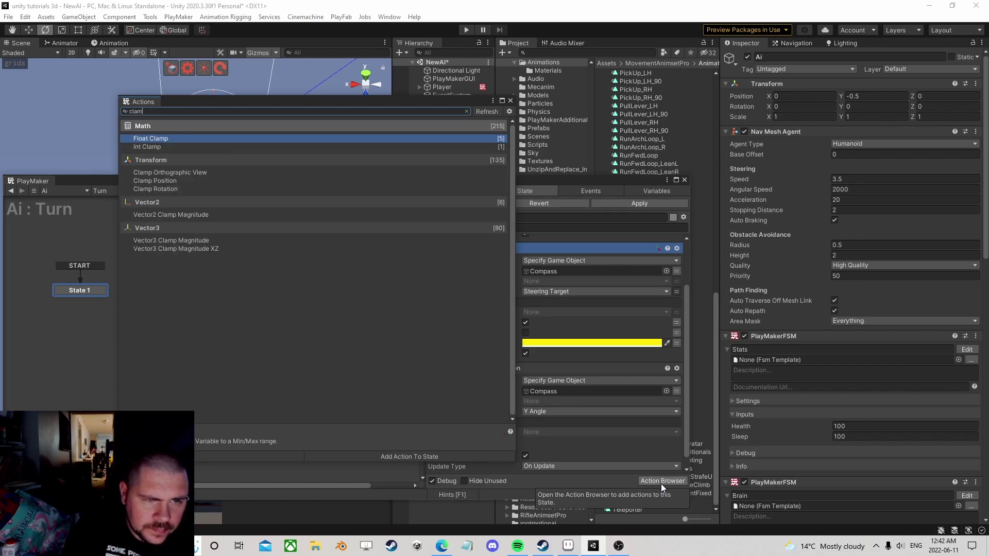
{"action": "double_click", "coordinate": [161, 189]}
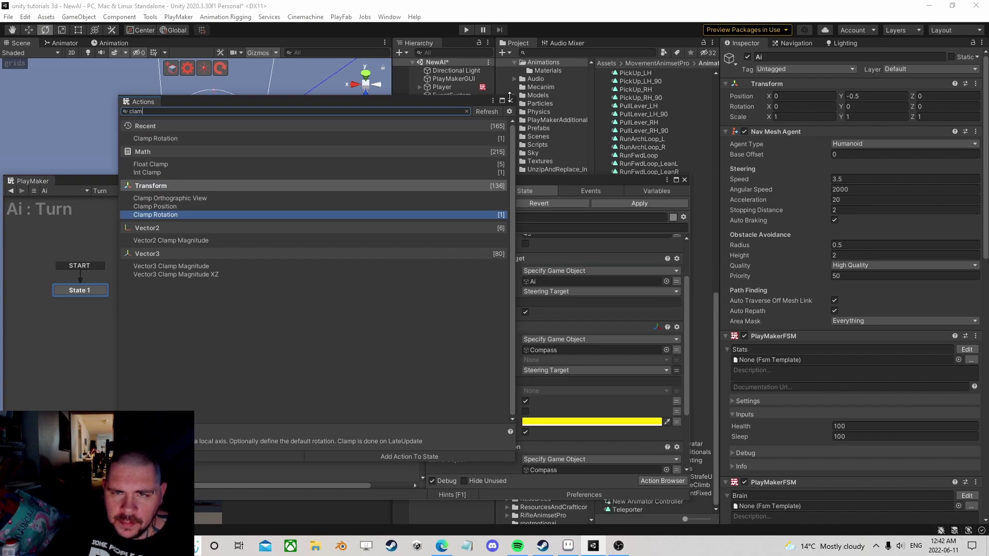
{"action": "left_click", "coordinate": [510, 99]}
{"action": "scroll", "coordinate": [498, 405], "scroll_direction": "up", "scroll_amount": 3}
{"action": "left_click_drag", "start_coordinate": [463, 240], "coordinate": [484, 429]}
Configure Clamp Rotation for the Compass object on the Y axis, from -90 to 90 degrees, every frame
{"action": "left_click", "coordinate": [577, 367]}
{"action": "left_click", "coordinate": [558, 393]}
{"action": "left_click_drag", "start_coordinate": [467, 154], "coordinate": [557, 378]}
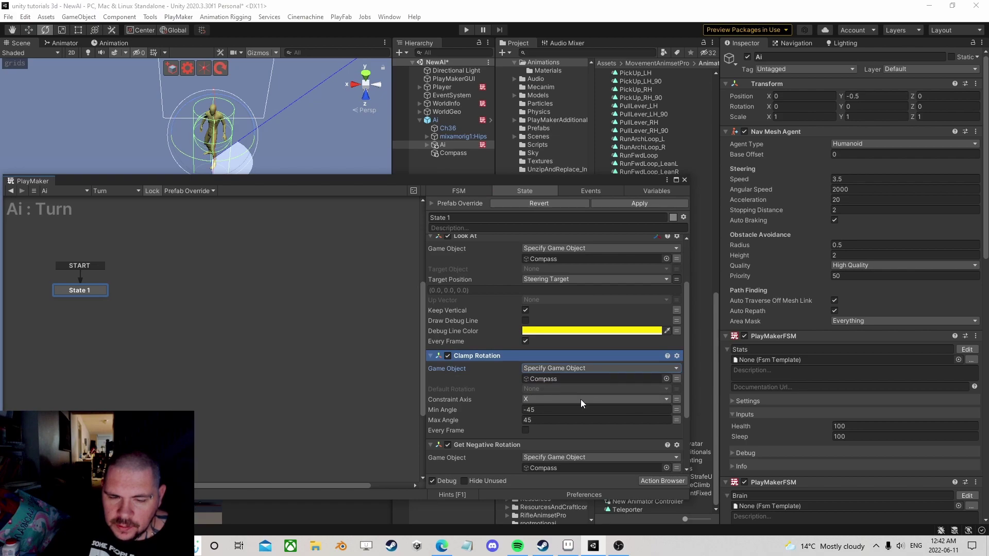
{"action": "left_click", "coordinate": [548, 400]}
{"action": "left_click", "coordinate": [536, 415]}
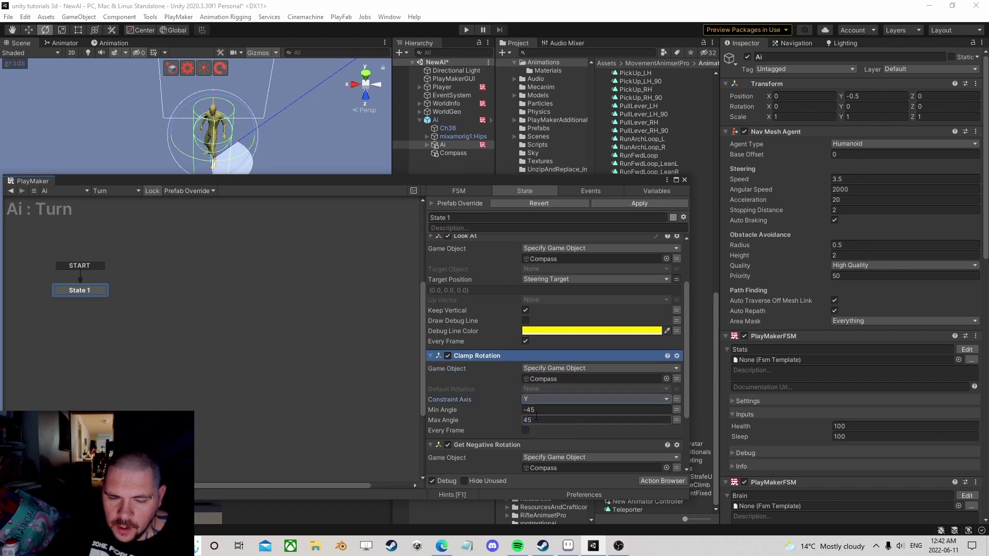
{"action": "double_click", "coordinate": [531, 411]}
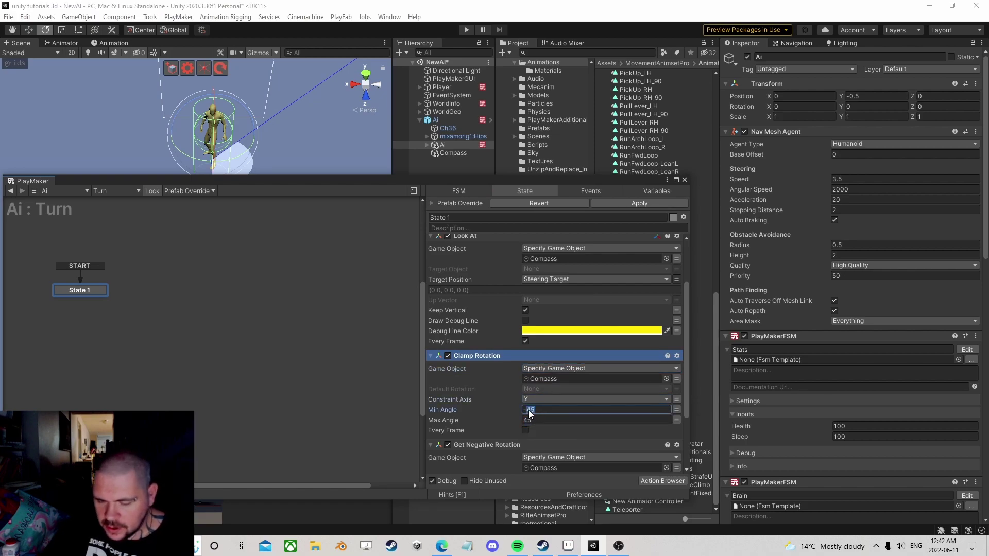
{"action": "type", "text": "90"}
{"action": "key", "text": "Tab"}
{"action": "type", "text": "90"}
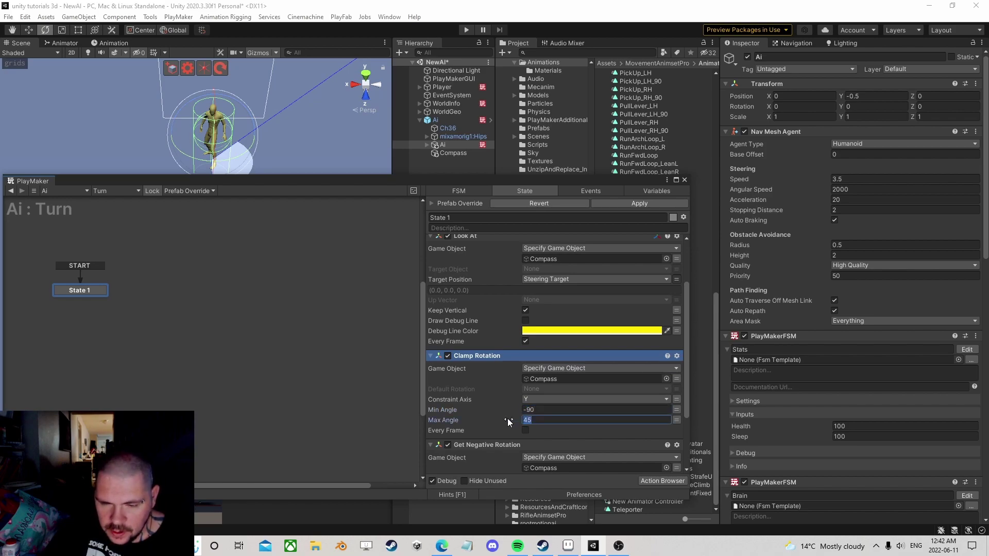
{"action": "left_click", "coordinate": [525, 430]}
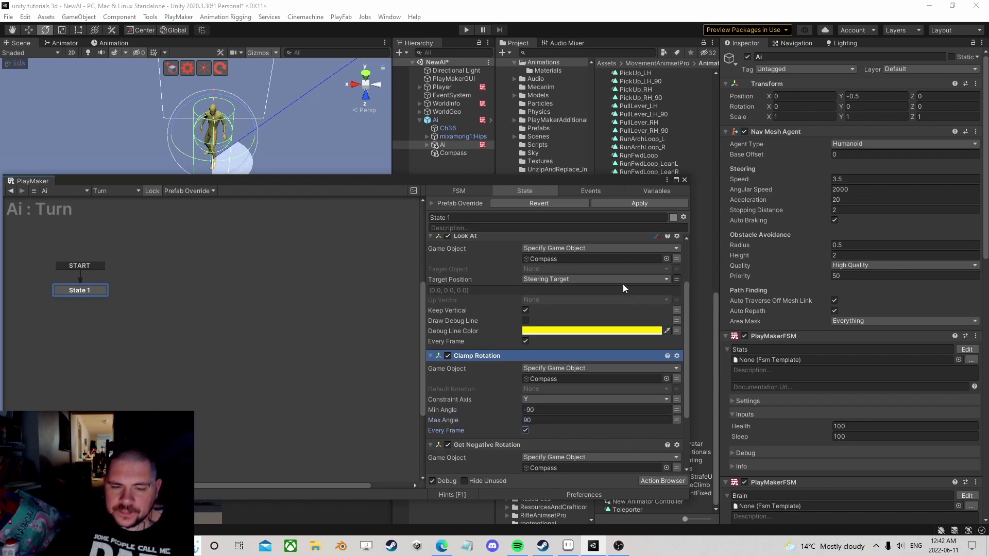
Examine the action settings in State 1 of the Turn FSM
{"action": "scroll", "coordinate": [588, 285], "scroll_direction": "down", "scroll_amount": 3}
{"action": "scroll", "coordinate": [589, 293], "scroll_direction": "up", "scroll_amount": 5}
{"action": "scroll", "coordinate": [590, 296], "scroll_direction": "down", "scroll_amount": 3}
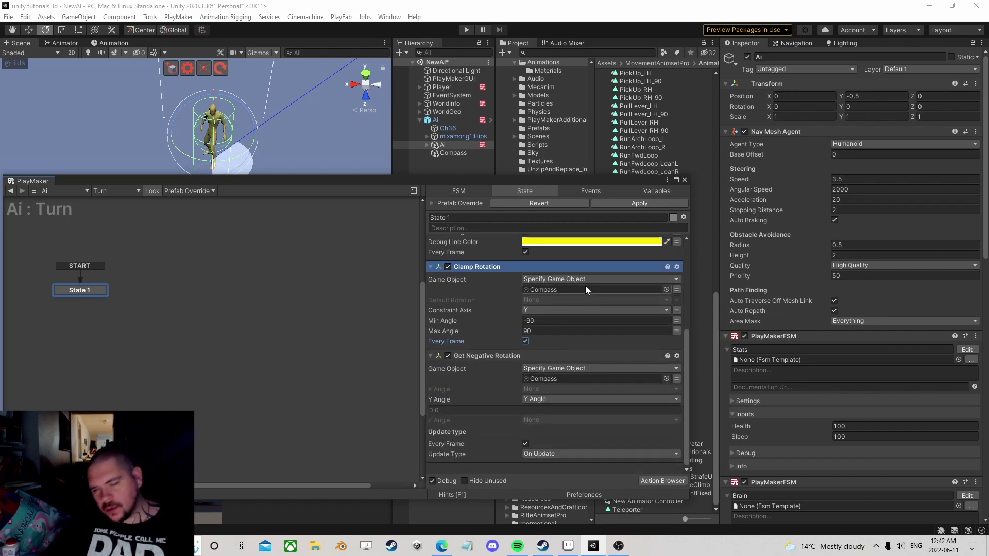
{"action": "scroll", "coordinate": [579, 305], "scroll_direction": "up", "scroll_amount": 1}
{"action": "scroll", "coordinate": [578, 317], "scroll_direction": "down", "scroll_amount": 1}
{"action": "scroll", "coordinate": [566, 322], "scroll_direction": "up", "scroll_amount": 5}
{"action": "scroll", "coordinate": [559, 317], "scroll_direction": "down", "scroll_amount": 3}
{"action": "scroll", "coordinate": [552, 313], "scroll_direction": "up", "scroll_amount": 3}
Close the FSM editor, reopen the parent Ai's Turn FSM, and collapse all four actions in State 1
{"action": "left_click", "coordinate": [685, 180]}
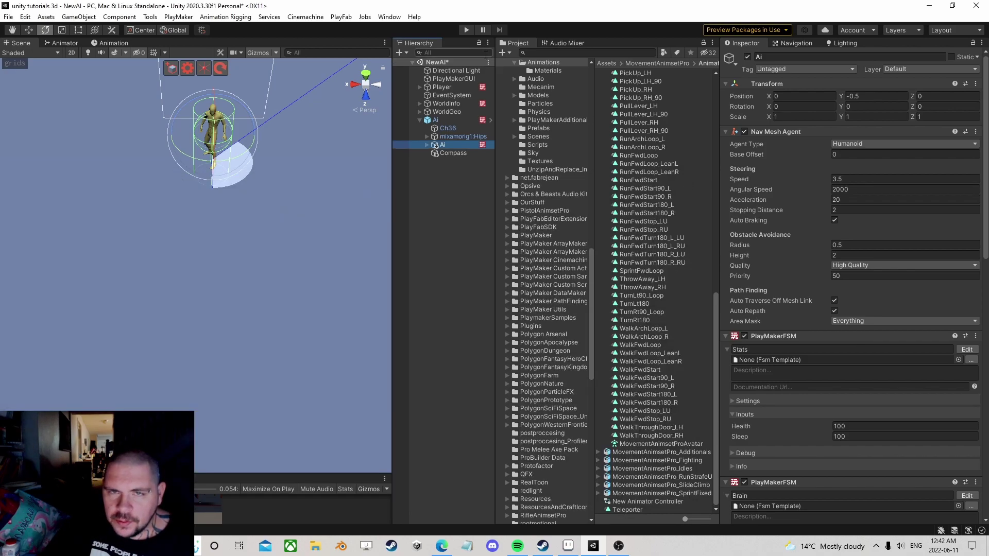
{"action": "scroll", "coordinate": [966, 350], "scroll_direction": "down", "scroll_amount": 5}
{"action": "left_click", "coordinate": [435, 120]}
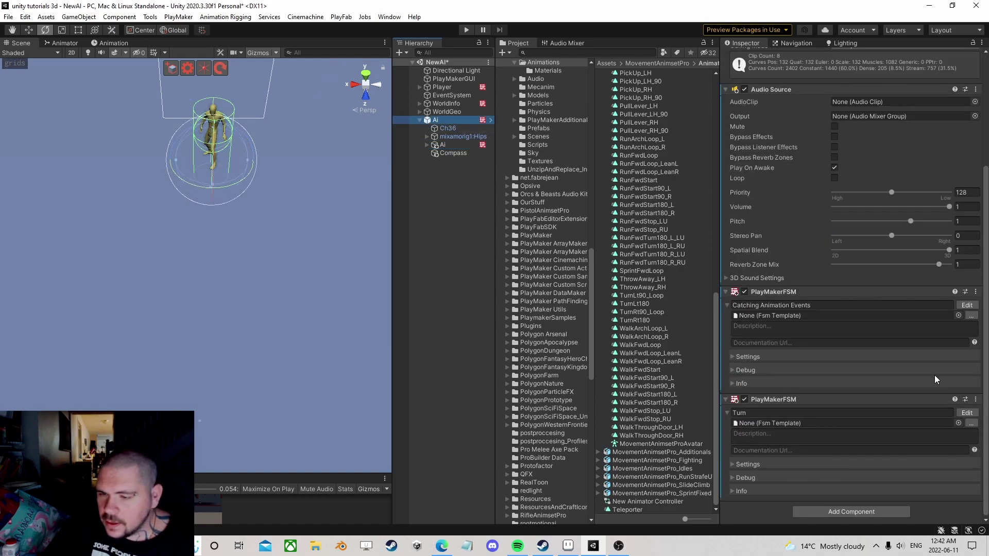
{"action": "left_click", "coordinate": [967, 413]}
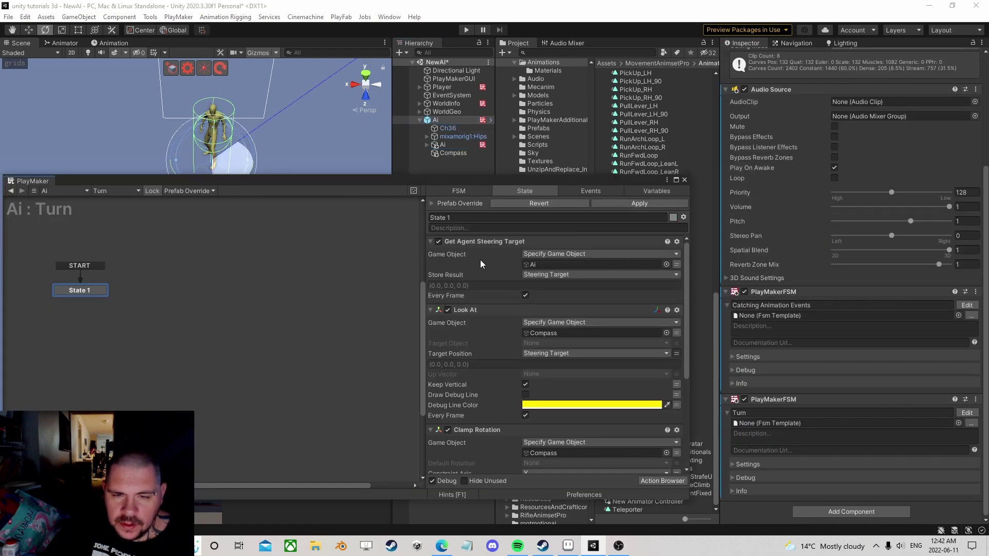
{"action": "left_click", "coordinate": [430, 242]}
{"action": "left_click", "coordinate": [430, 252]}
{"action": "left_click", "coordinate": [430, 265]}
{"action": "left_click", "coordinate": [431, 276]}
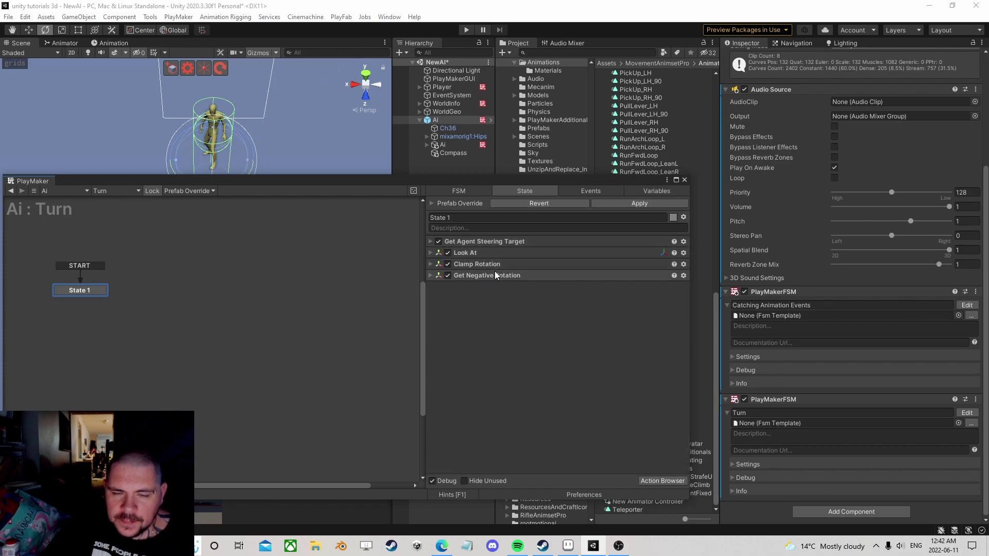
Add a Float Compare action to State 1 and place it below Get Negative Rotation
{"action": "left_click", "coordinate": [488, 241]}
{"action": "left_click", "coordinate": [487, 276]}
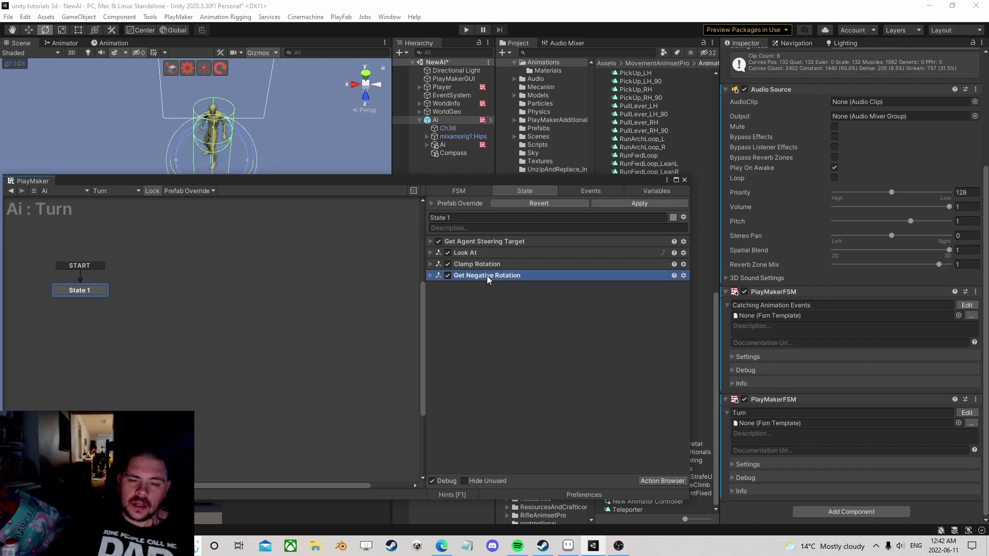
{"action": "left_click_drag", "start_coordinate": [523, 181], "coordinate": [563, 150]}
{"action": "left_click", "coordinate": [694, 449]}
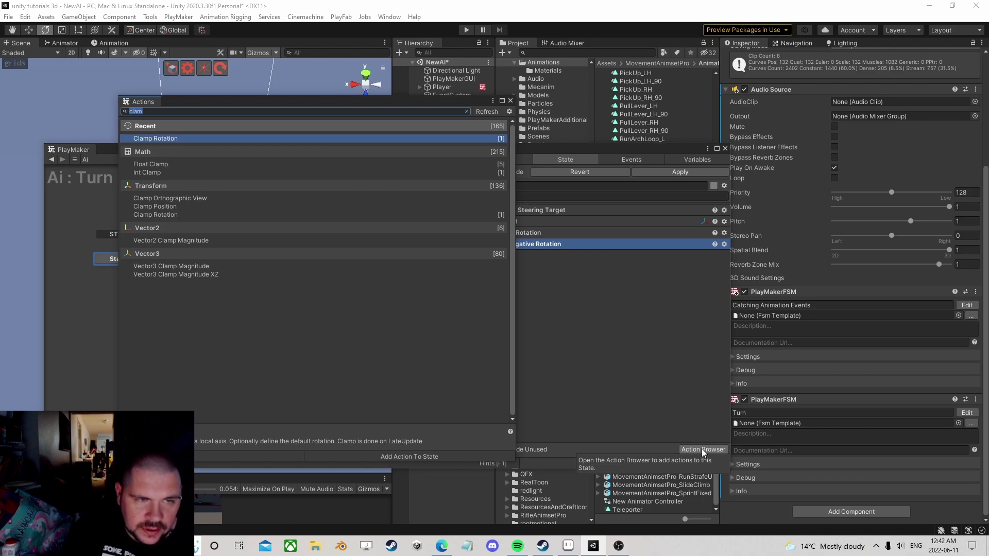
{"action": "type", "text": "float comp"}
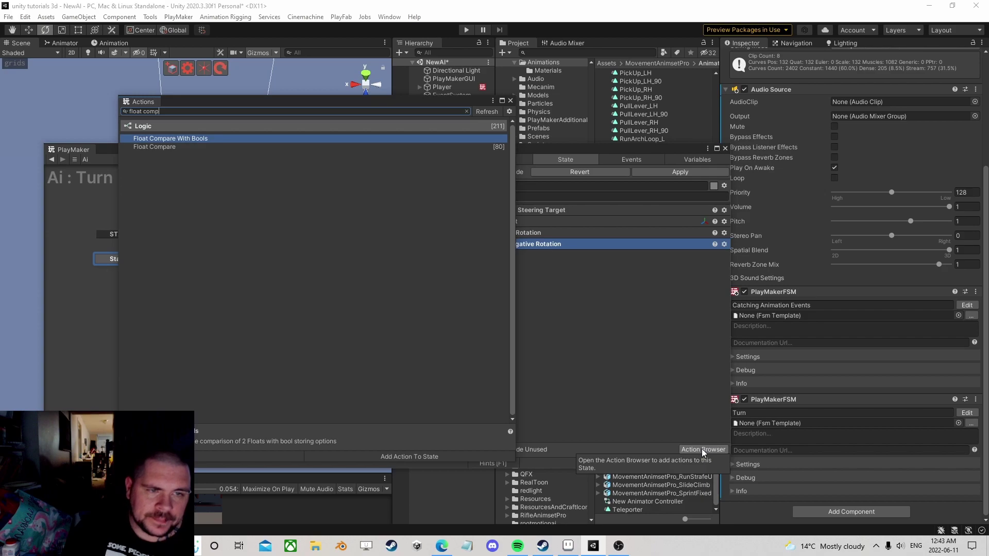
{"action": "key", "text": "Down"}
{"action": "key", "text": "Return"}
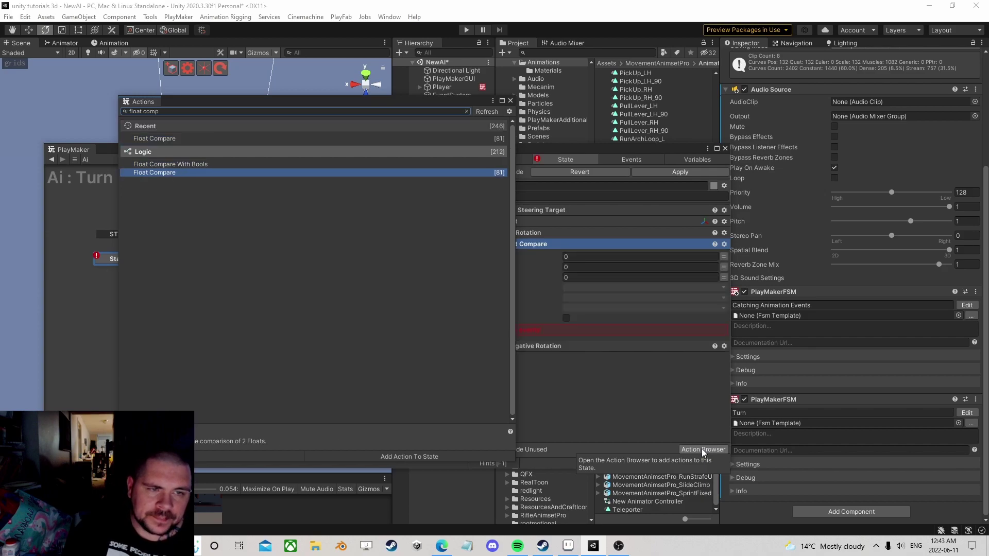
{"action": "left_click", "coordinate": [511, 103]}
{"action": "left_click_drag", "start_coordinate": [525, 244], "coordinate": [567, 354]}
Set Float Compare to compare the Y Angle variable with 0, using a tolerance of 8, every frame
{"action": "left_click", "coordinate": [723, 267]}
{"action": "left_click", "coordinate": [701, 267]}
{"action": "left_click", "coordinate": [582, 289]}
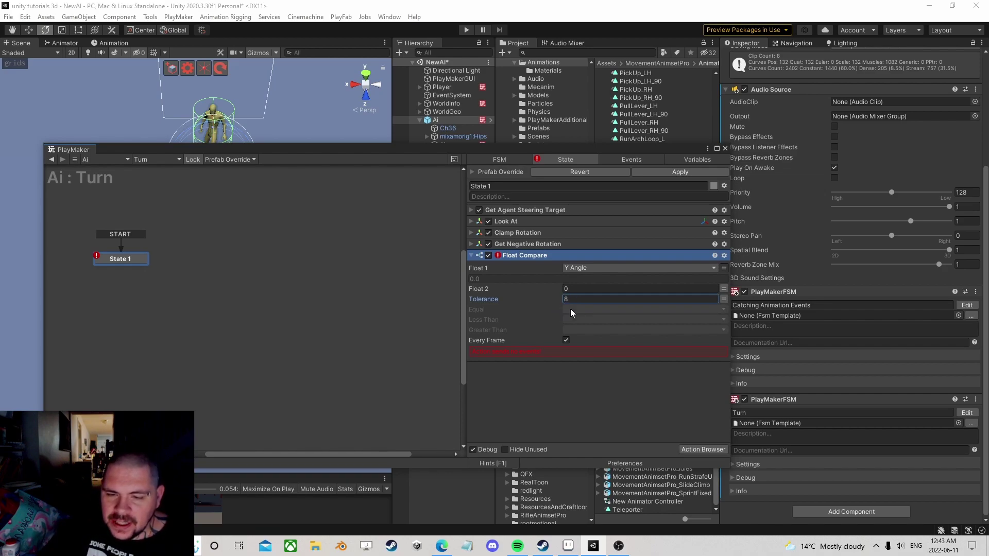
Create the event "Dont Set in Animator" for Float Compare's Equal result and add its transition to State 1
{"action": "left_click", "coordinate": [570, 308]}
{"action": "left_click", "coordinate": [592, 370]}
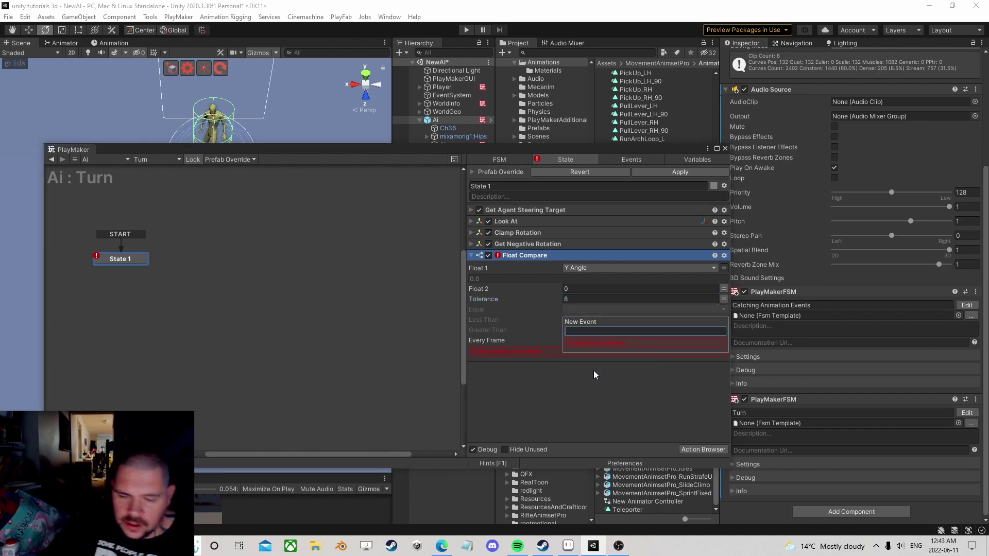
{"action": "type", "text": "Dont Set in Animator"}
{"action": "key", "text": "Return"}
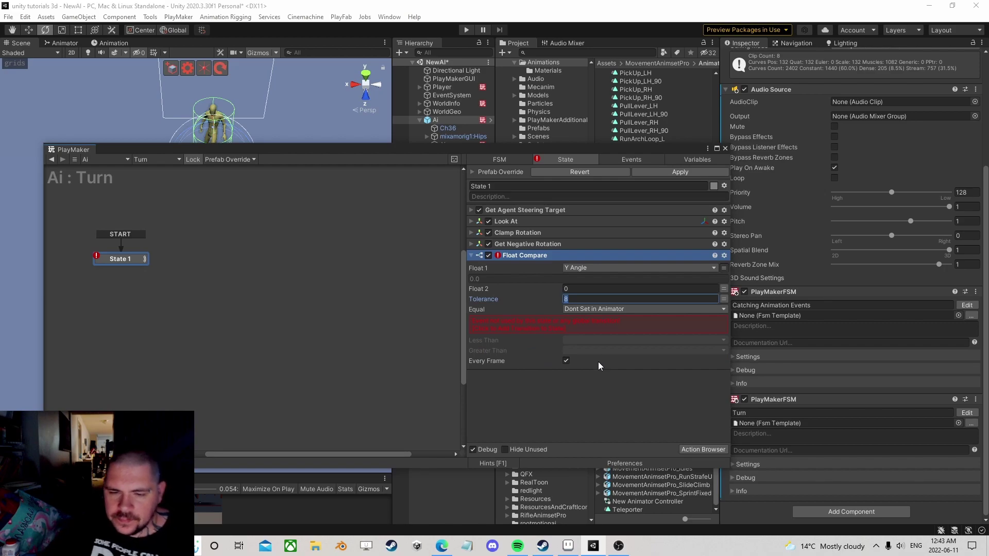
{"action": "left_click", "coordinate": [545, 325]}
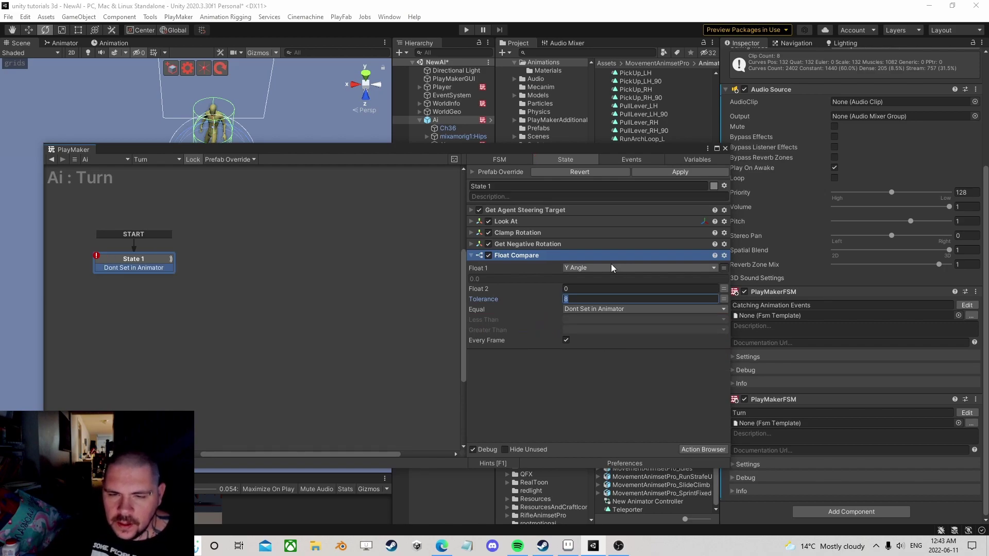
Duplicate State 1 beside the original and link State 1's Dont Set in Animator transition to the copy
{"action": "right_click", "coordinate": [144, 262]}
{"action": "left_click", "coordinate": [192, 316]}
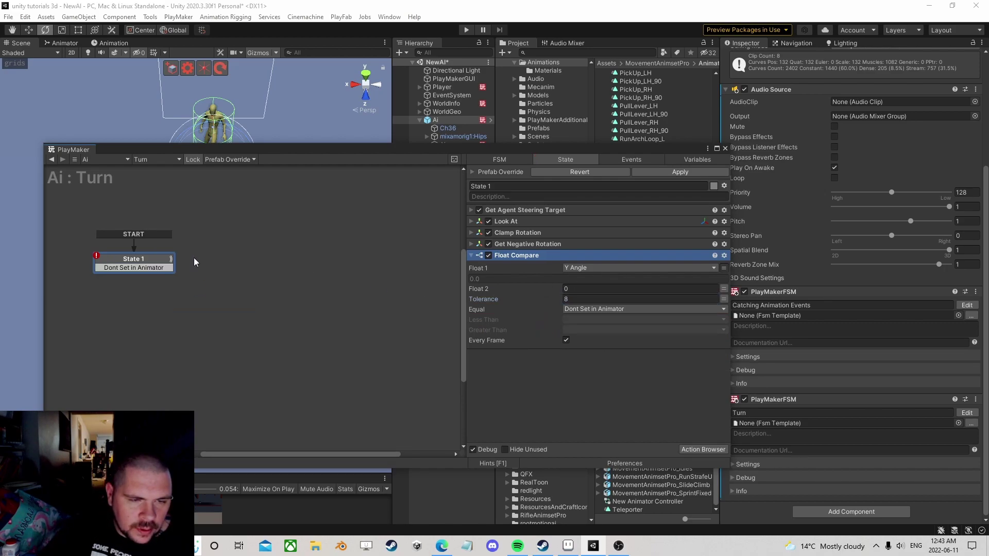
{"action": "right_click", "coordinate": [195, 258]}
{"action": "left_click", "coordinate": [229, 277]}
{"action": "left_click_drag", "start_coordinate": [160, 273], "coordinate": [229, 265]}
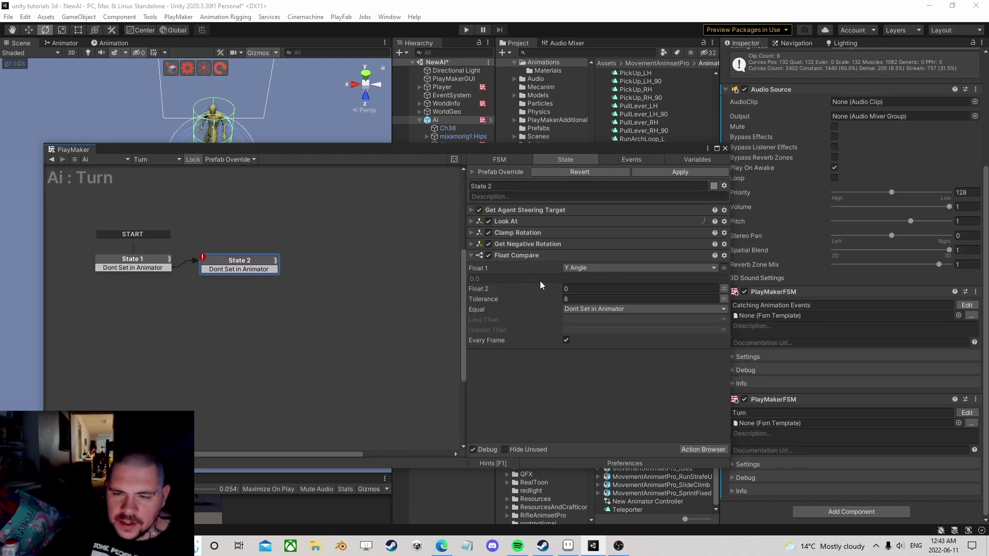
In State 2's Float Compare, clear the Equal event and assign a new event "Set In Animator" to Less Than
{"action": "left_click", "coordinate": [585, 312]}
{"action": "left_click", "coordinate": [582, 316]}
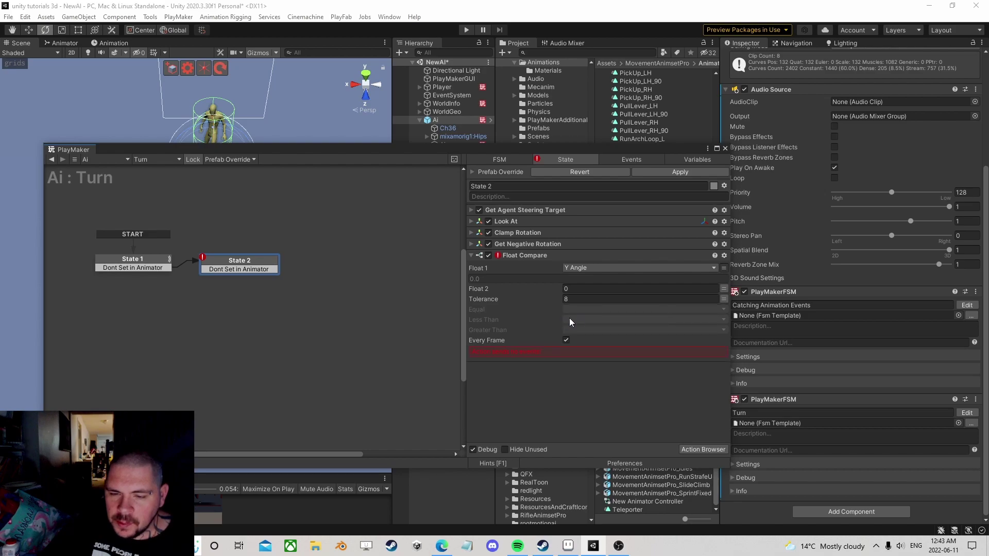
{"action": "left_click", "coordinate": [571, 320]}
{"action": "left_click", "coordinate": [595, 395]}
{"action": "type", "text": "S"}
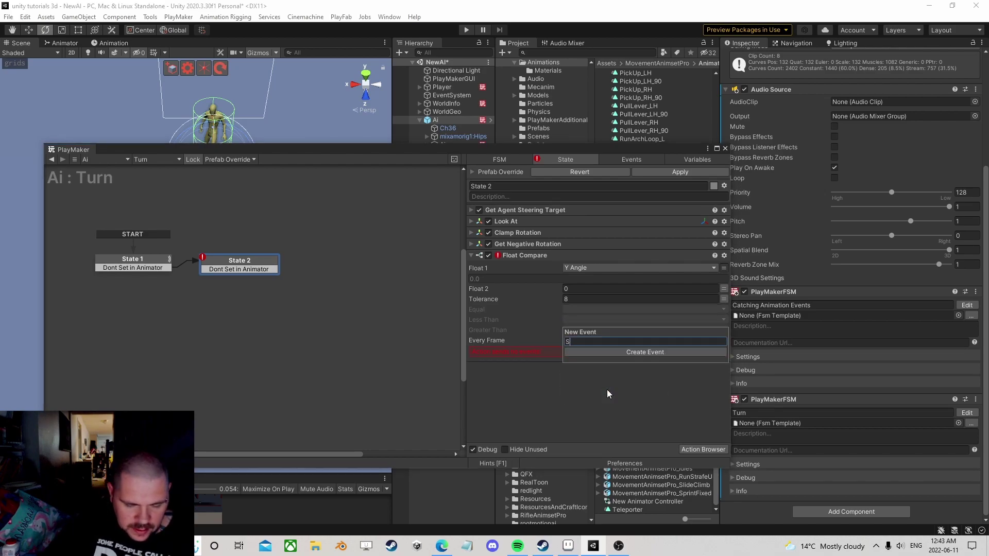
{"action": "type", "text": "et In An"}
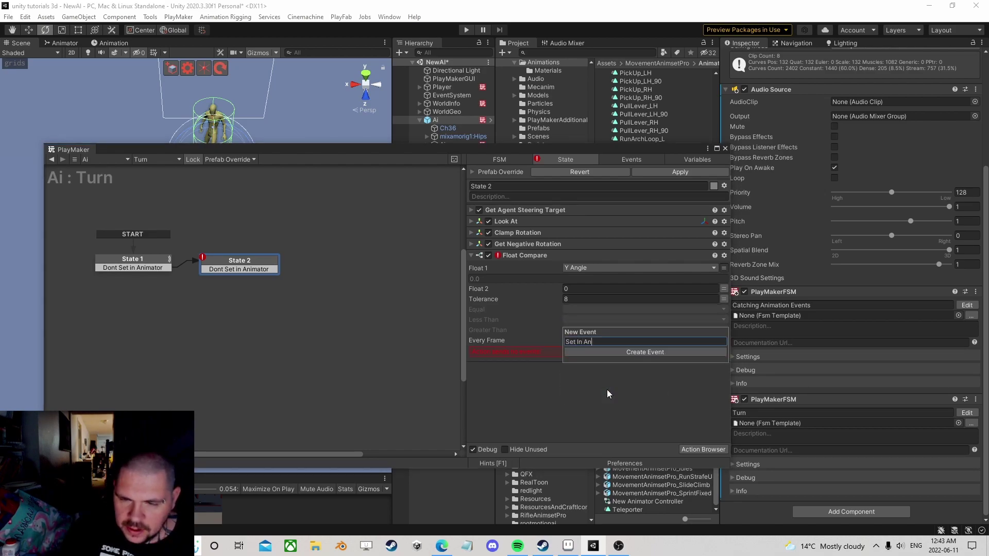
{"action": "type", "text": "imator"}
{"action": "key", "text": "Return"}
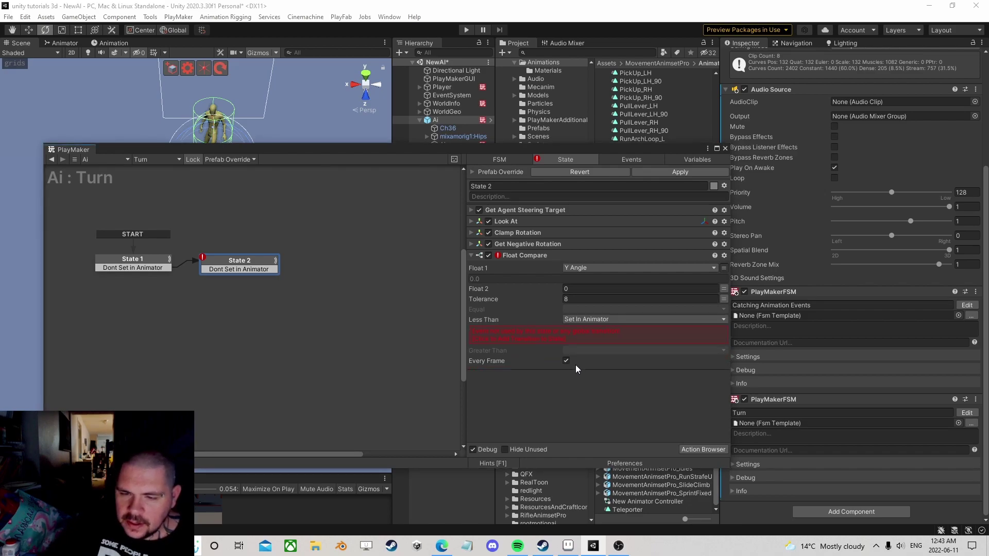
Replace State 2's Dont Set in Animator transition with Set In Animator leading to State 1, and assign that event to Greater Than
{"action": "right_click", "coordinate": [263, 276]}
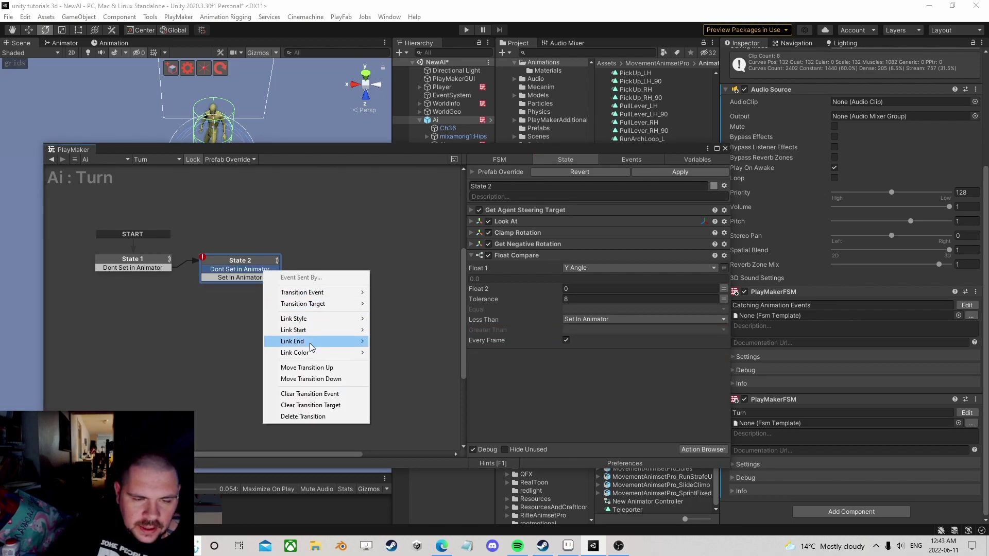
{"action": "left_click", "coordinate": [303, 416]}
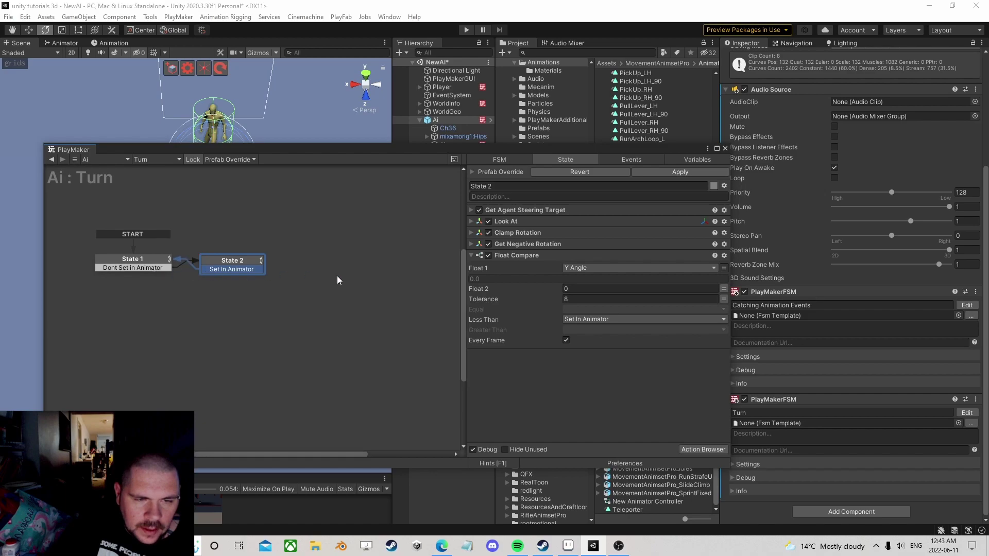
{"action": "left_click", "coordinate": [578, 331]}
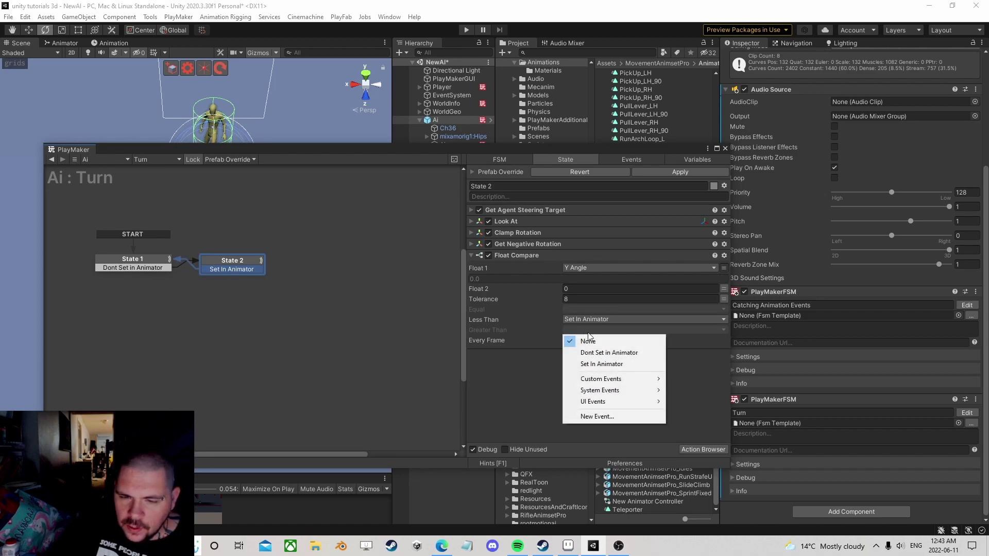
{"action": "left_click", "coordinate": [597, 365]}
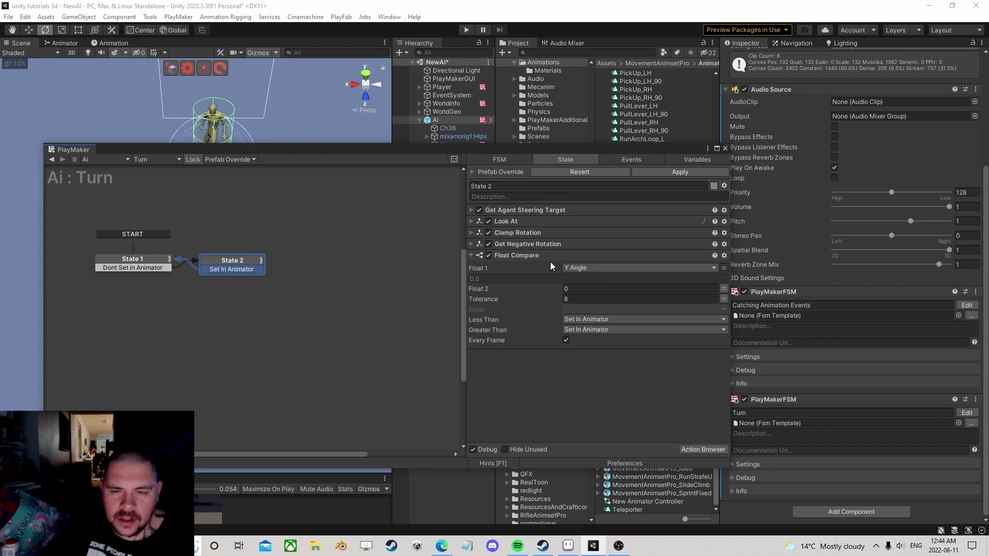
Run the scene in play mode with the FSM editor moved clear of the Hierarchy, and deactivate the child Ai object
{"action": "left_click", "coordinate": [467, 30]}
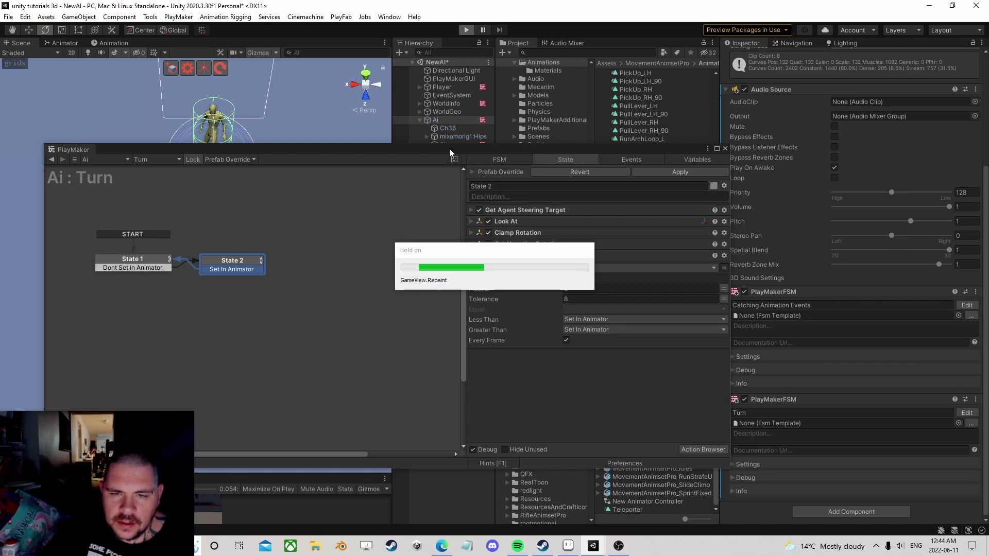
{"action": "left_click_drag", "start_coordinate": [450, 148], "coordinate": [451, 227]}
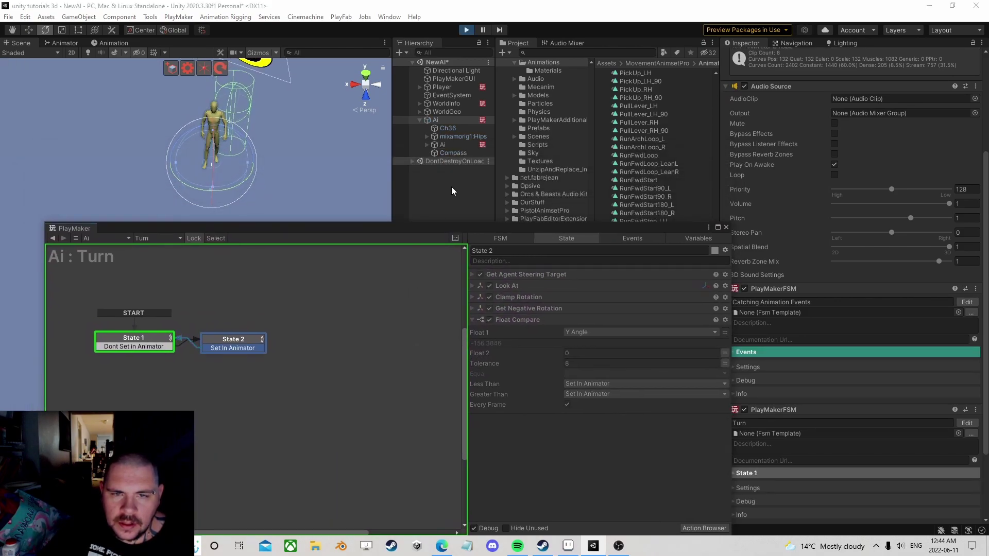
{"action": "left_click", "coordinate": [446, 147]}
{"action": "scroll", "coordinate": [742, 129], "scroll_direction": "up", "scroll_amount": 5}
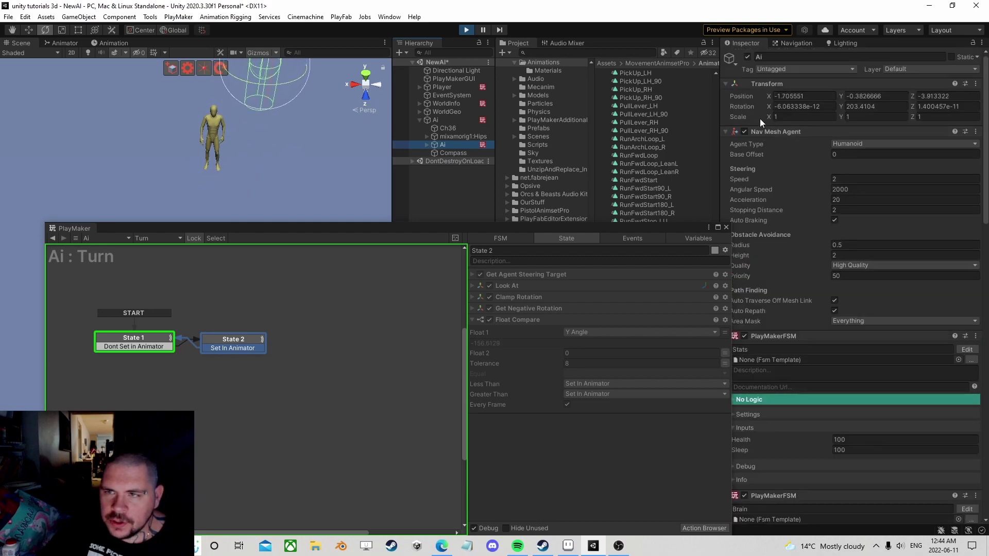
{"action": "left_click", "coordinate": [747, 57]}
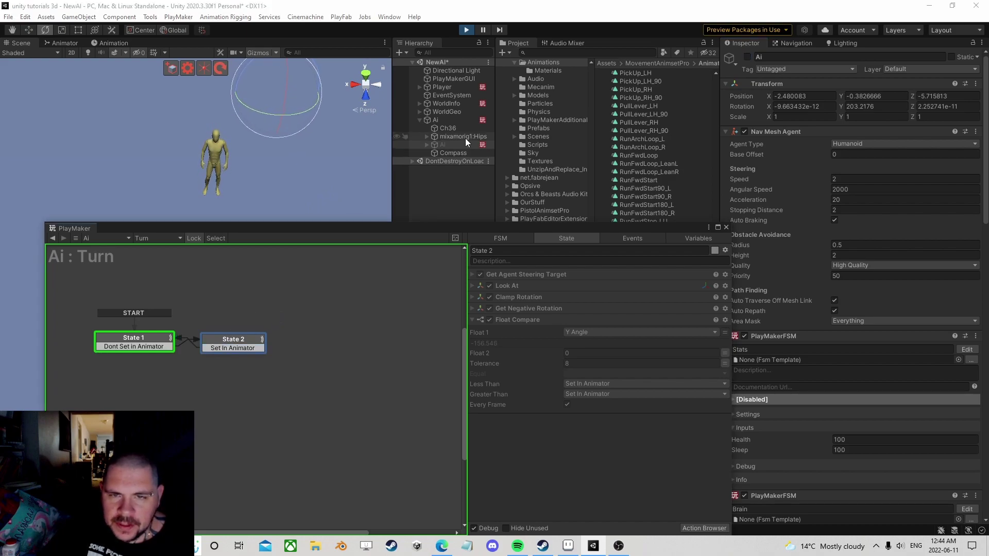
In play mode, set the child Ai's Nav Mesh Agent speed to 0, then display State 1 of the Turn FSM with Compass selected
{"action": "left_click", "coordinate": [837, 179]}
{"action": "type", "text": "0"}
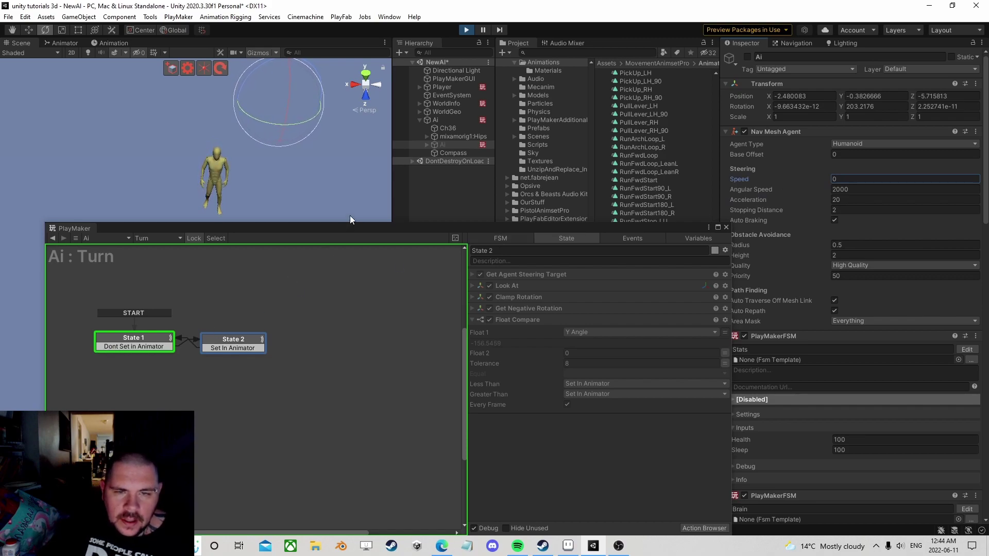
{"action": "left_click", "coordinate": [446, 153]}
{"action": "left_click_drag", "start_coordinate": [262, 228], "coordinate": [509, 100]}
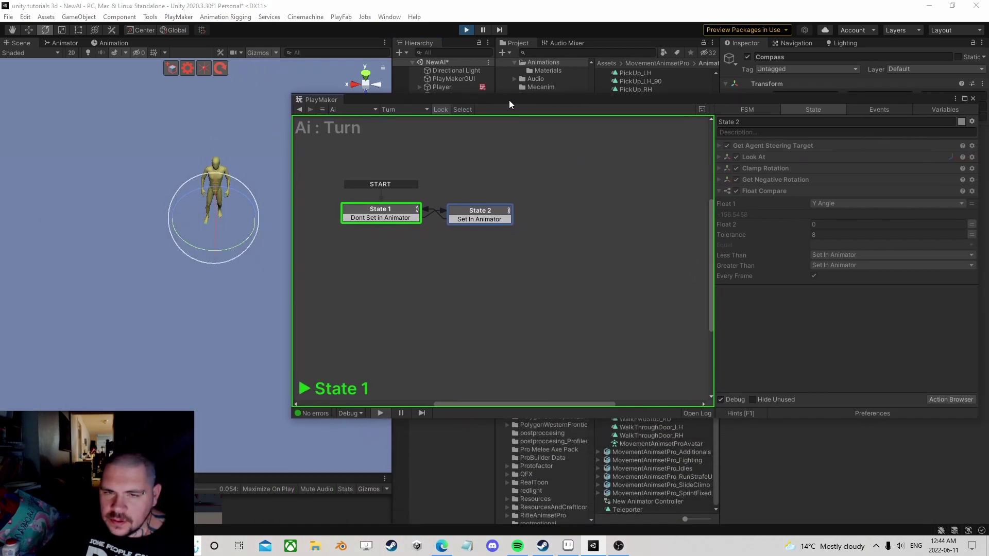
{"action": "left_click", "coordinate": [397, 211]}
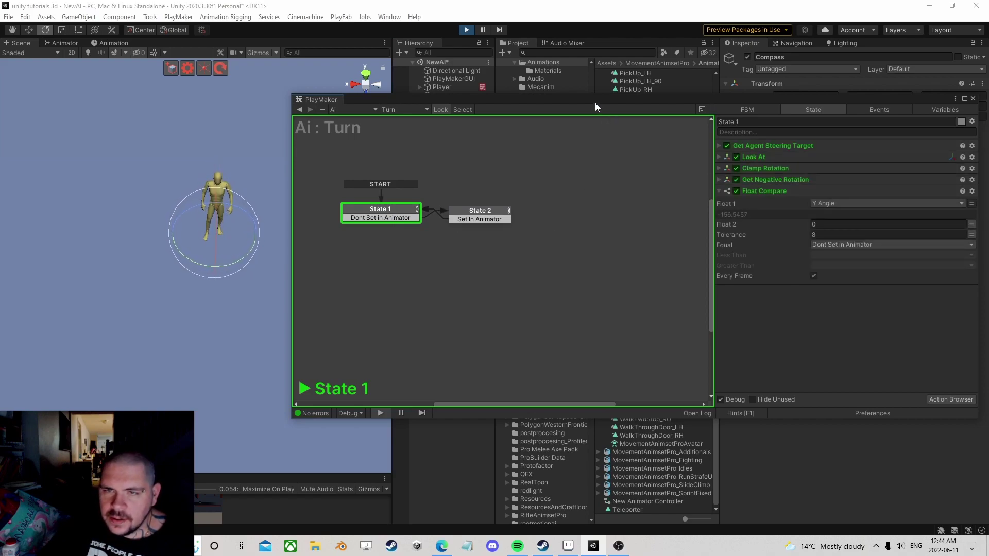
{"action": "left_click_drag", "start_coordinate": [592, 100], "coordinate": [655, 181]}
{"action": "left_click", "coordinate": [456, 153]}
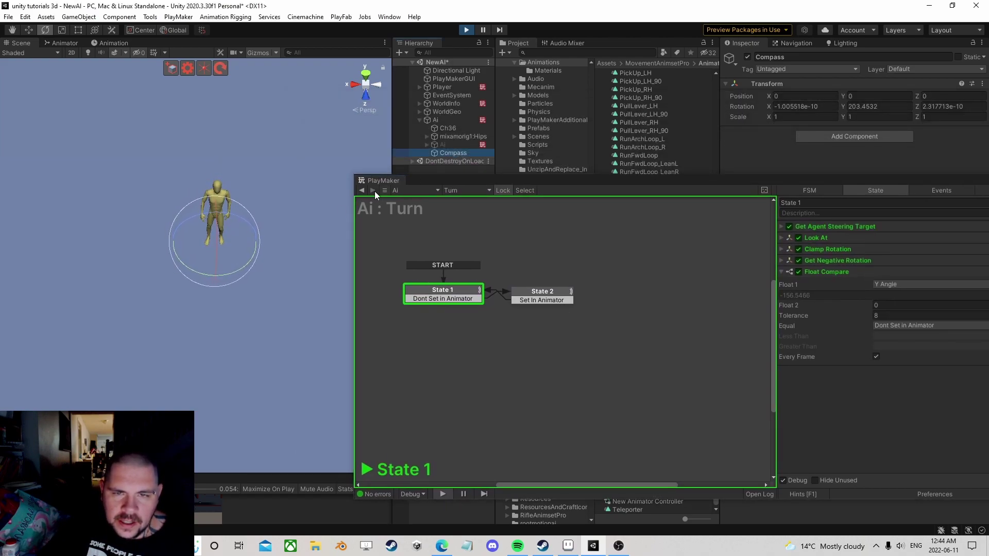
Rotate Compass and the parent Ai in the scene to test the Turn FSM's response, and stop play mode
{"action": "left_click_drag", "start_coordinate": [196, 276], "coordinate": [610, 255]}
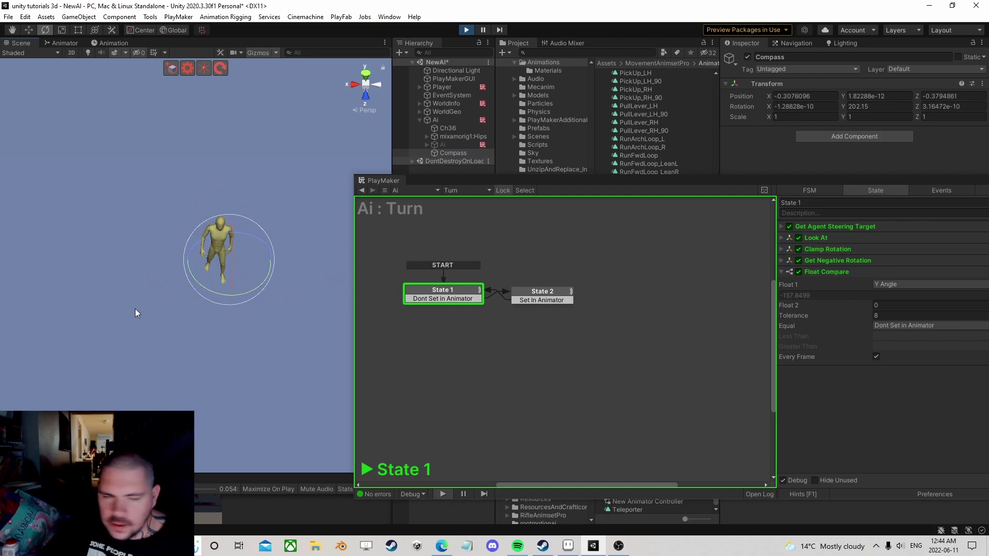
{"action": "left_click_drag", "start_coordinate": [216, 296], "coordinate": [289, 330]}
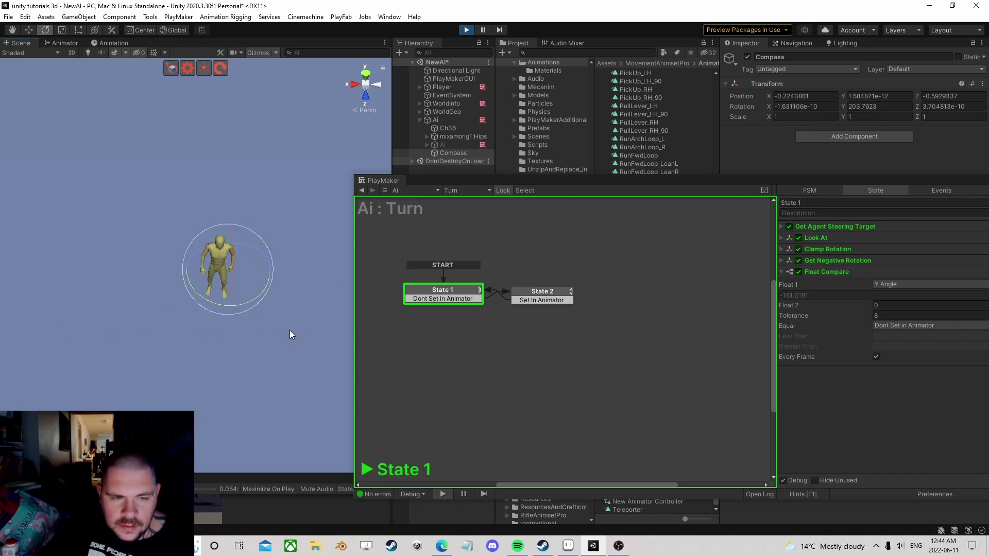
{"action": "left_click", "coordinate": [441, 119]}
{"action": "left_click_drag", "start_coordinate": [189, 336], "coordinate": [551, 252]}
{"action": "left_click", "coordinate": [456, 153]}
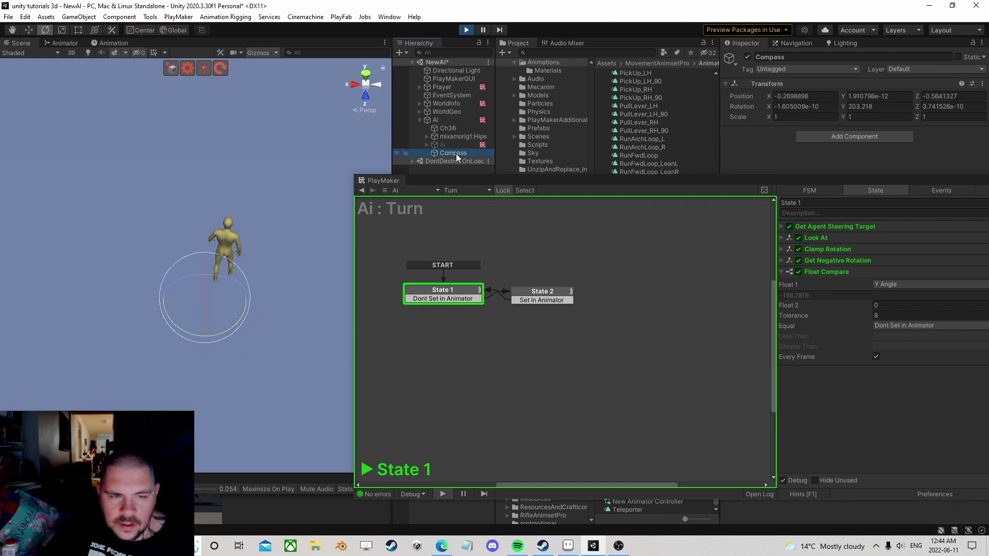
{"action": "left_click", "coordinate": [466, 29]}
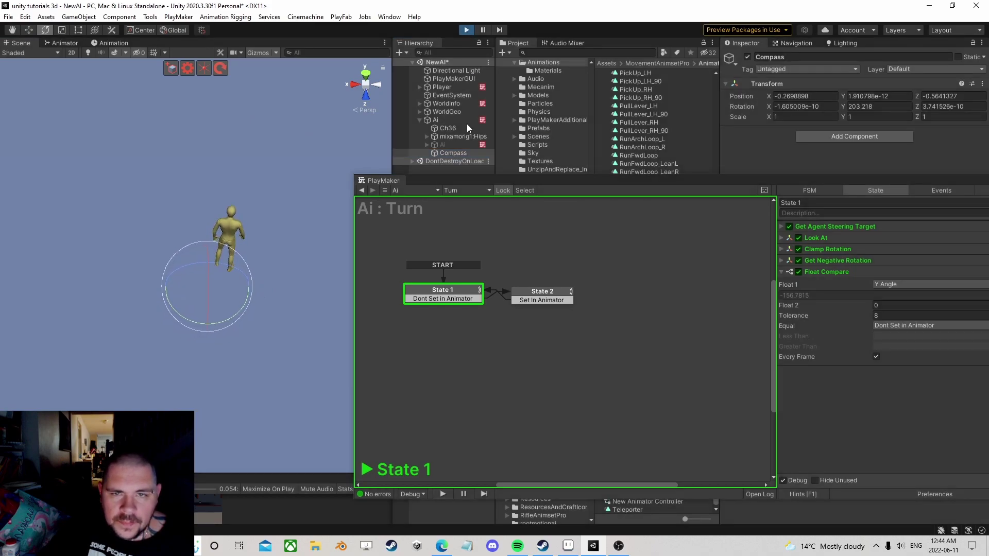
Deactivate the child Ai object in edit mode and run the scene again
{"action": "left_click", "coordinate": [447, 136]}
{"action": "left_click", "coordinate": [444, 145]}
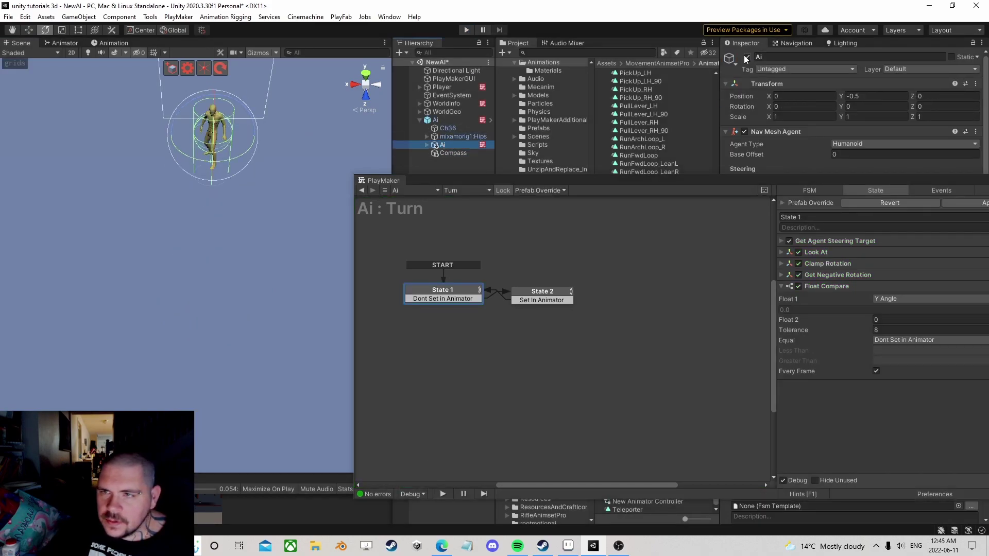
{"action": "left_click", "coordinate": [466, 29]}
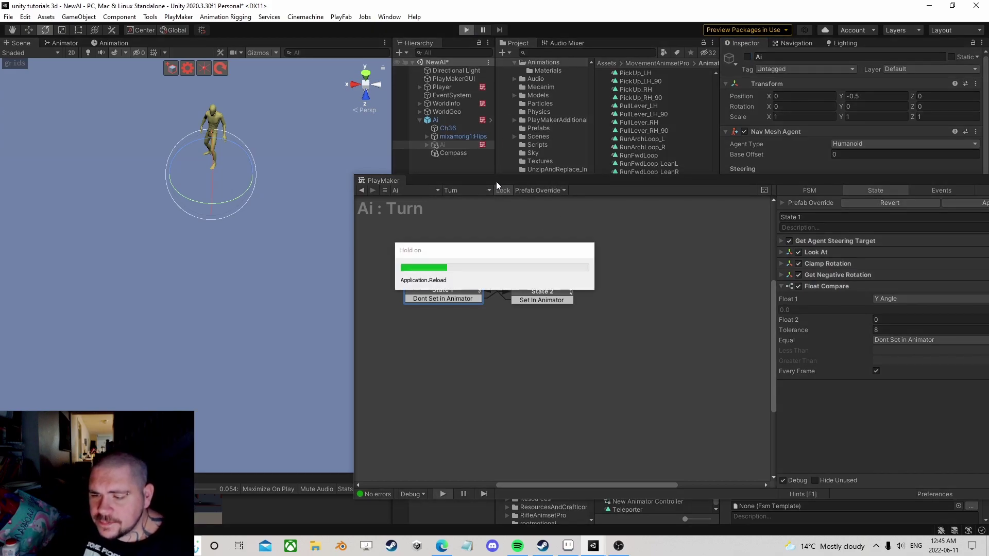
Compare the Float Compare events of State 1 and State 2, rotate Compass to about 74° around Y to test them, and stop play mode
{"action": "left_click", "coordinate": [458, 153]}
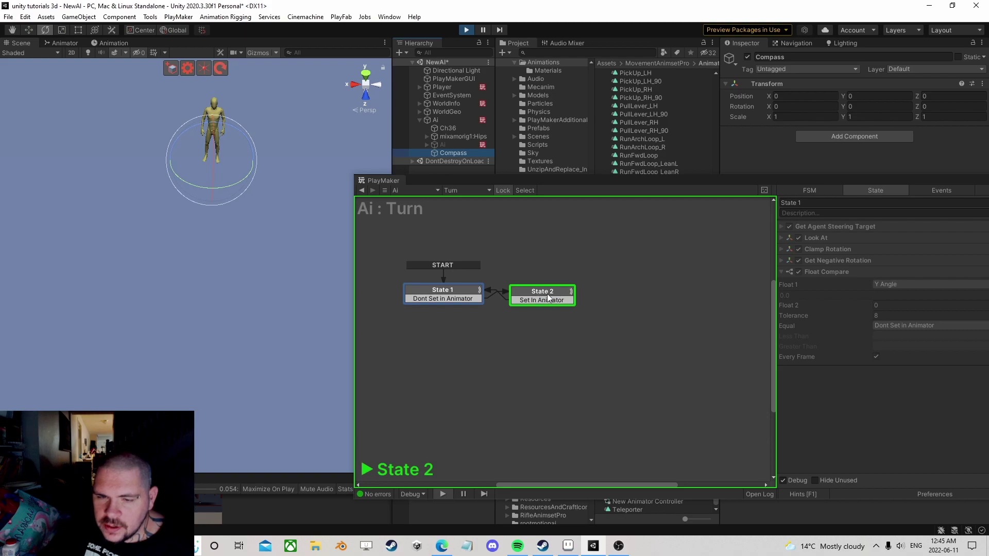
{"action": "left_click", "coordinate": [465, 290]}
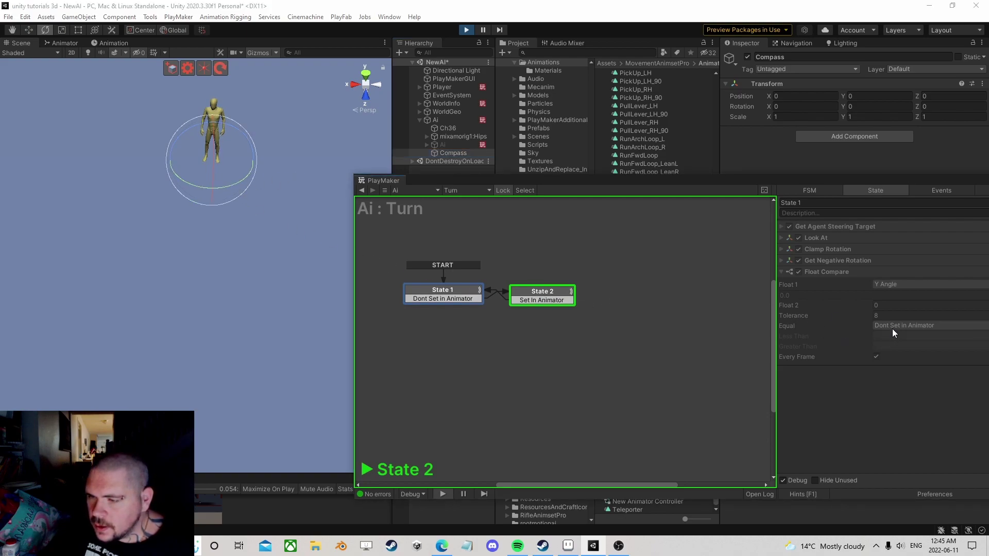
{"action": "left_click", "coordinate": [552, 292]}
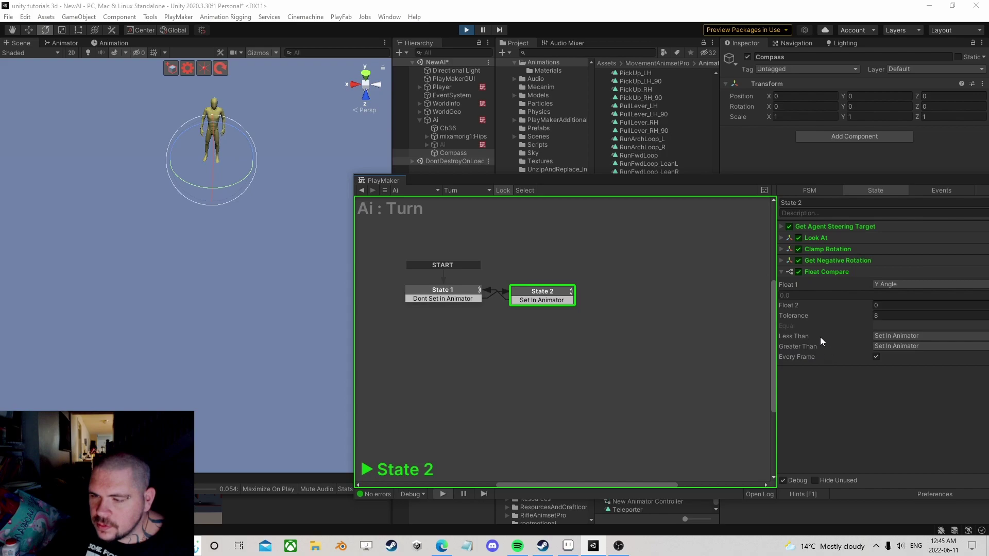
{"action": "left_click_drag", "start_coordinate": [233, 184], "coordinate": [146, 213]}
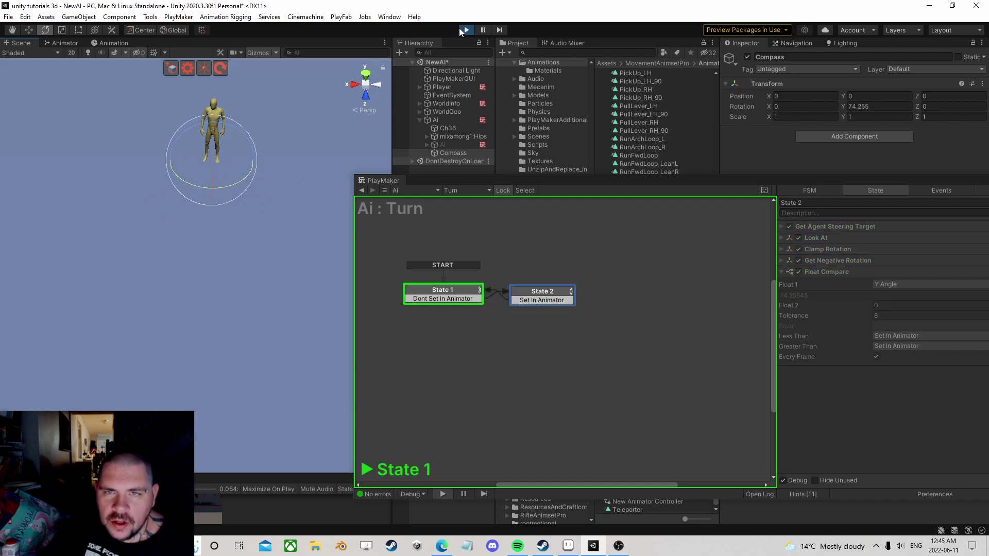
{"action": "left_click", "coordinate": [462, 30]}
Add a Set Animator Float action to State 1 of the Turn FSM, below Float Compare
{"action": "left_click_drag", "start_coordinate": [601, 181], "coordinate": [344, 141]}
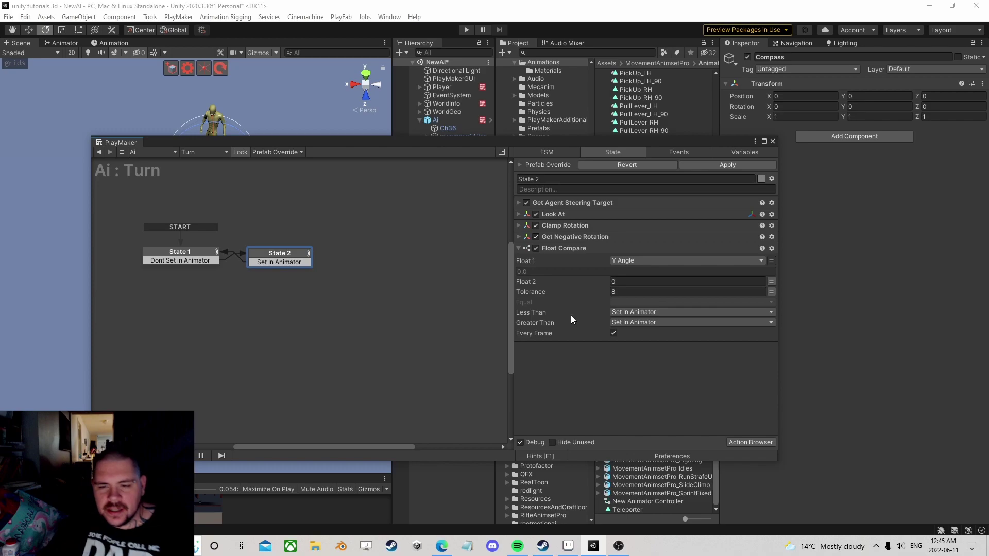
{"action": "left_click", "coordinate": [189, 260]}
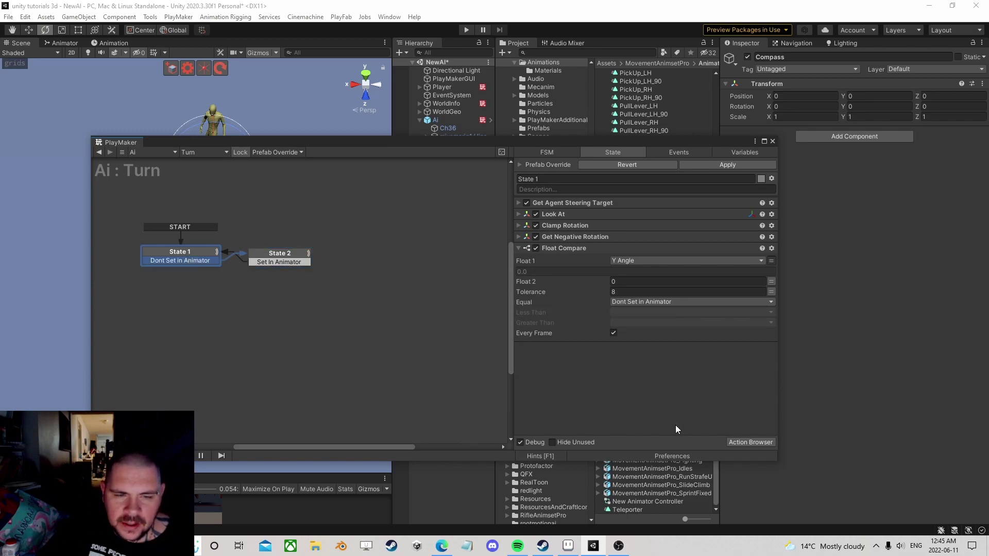
{"action": "left_click", "coordinate": [738, 444]}
{"action": "type", "text": "s"}
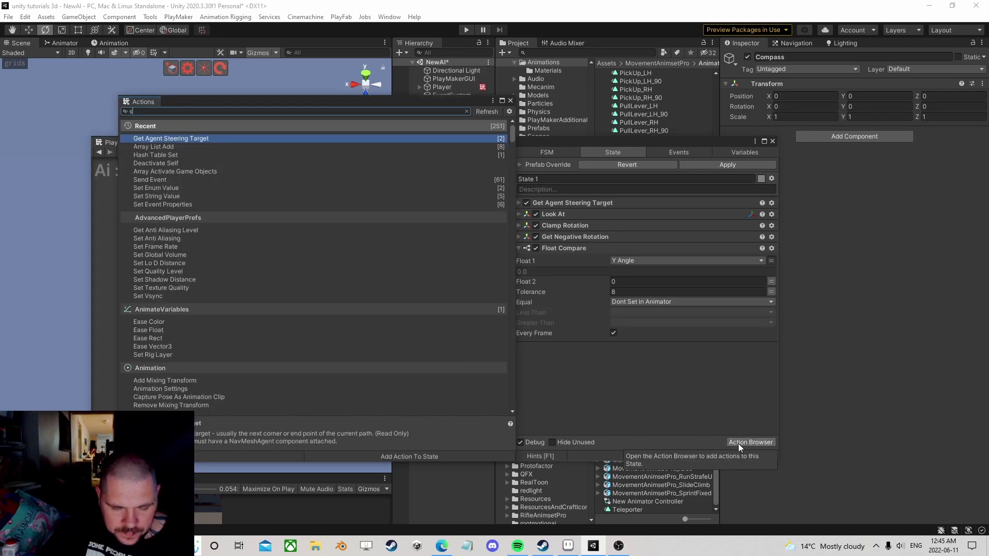
{"action": "type", "text": "et anim"}
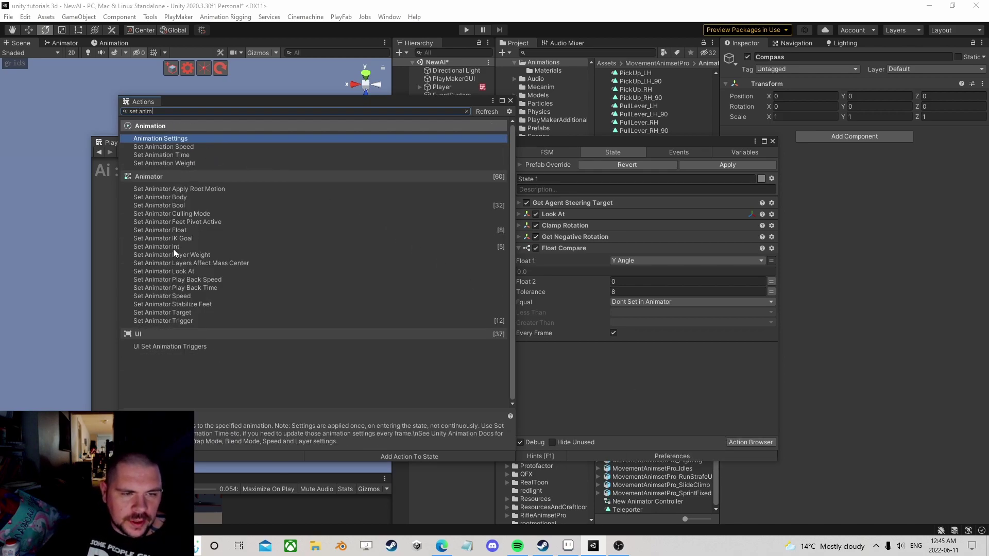
{"action": "double_click", "coordinate": [179, 230]}
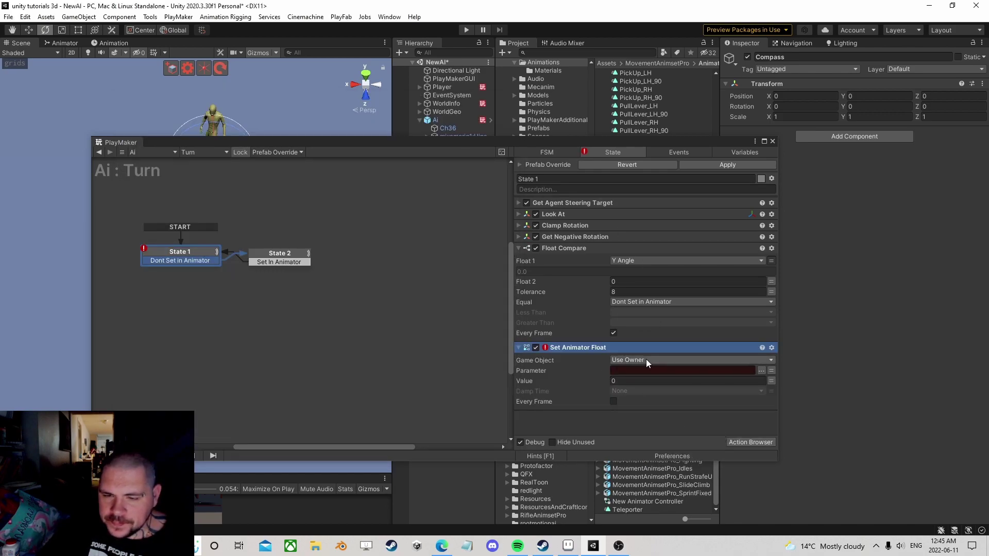
Make State 1's Set Animator Float write the Y Angle variable to the Direction parameter every frame
{"action": "left_click", "coordinate": [760, 370]}
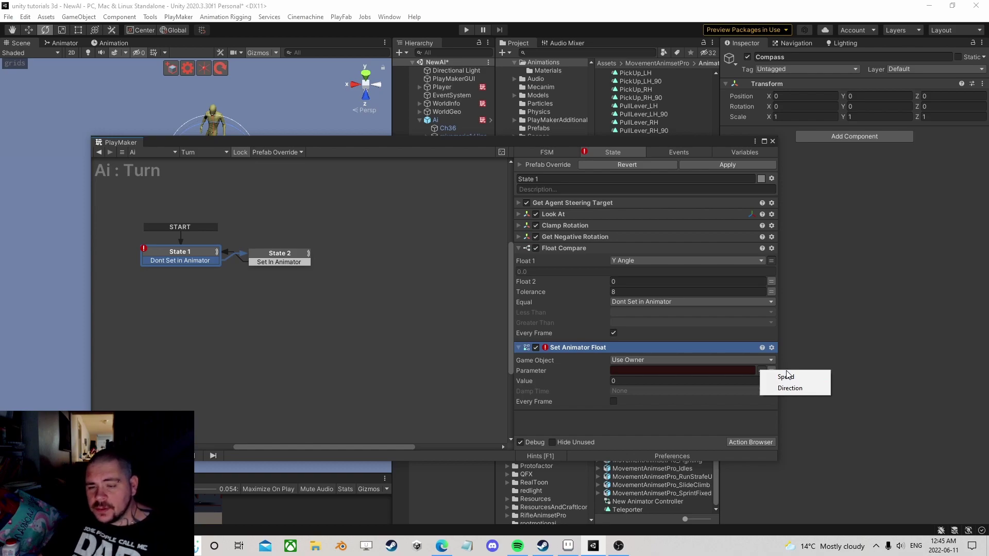
{"action": "left_click", "coordinate": [789, 389]}
{"action": "left_click", "coordinate": [771, 381]}
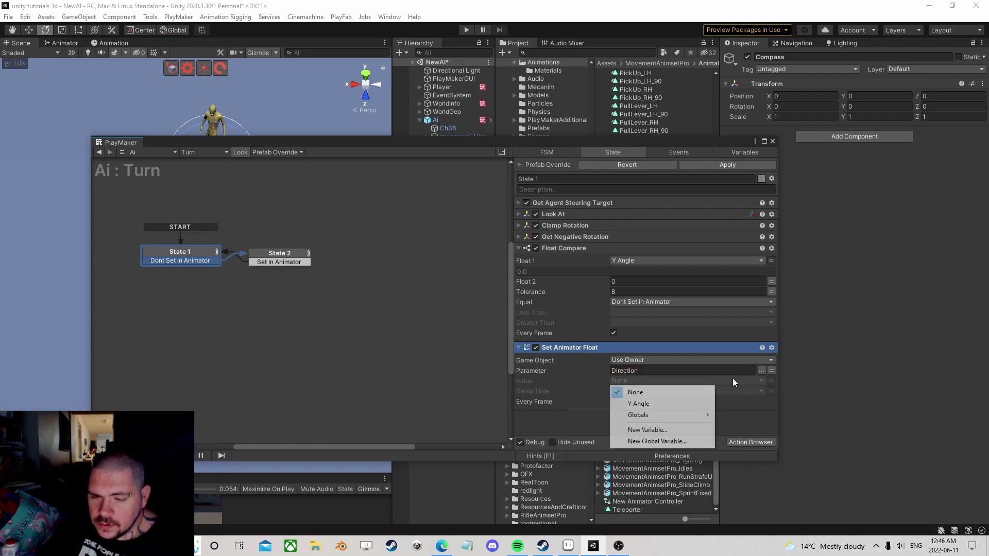
{"action": "left_click", "coordinate": [643, 403]}
{"action": "left_click", "coordinate": [613, 410]}
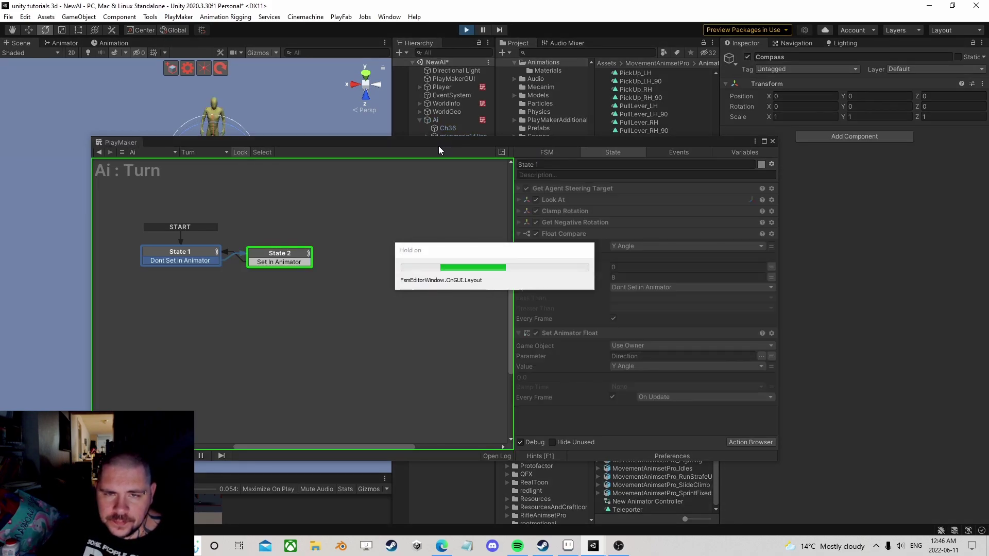
Rotate Compass to about -42° around Y in play mode to test the Direction output, and stop playing
{"action": "left_click_drag", "start_coordinate": [435, 146], "coordinate": [444, 268]}
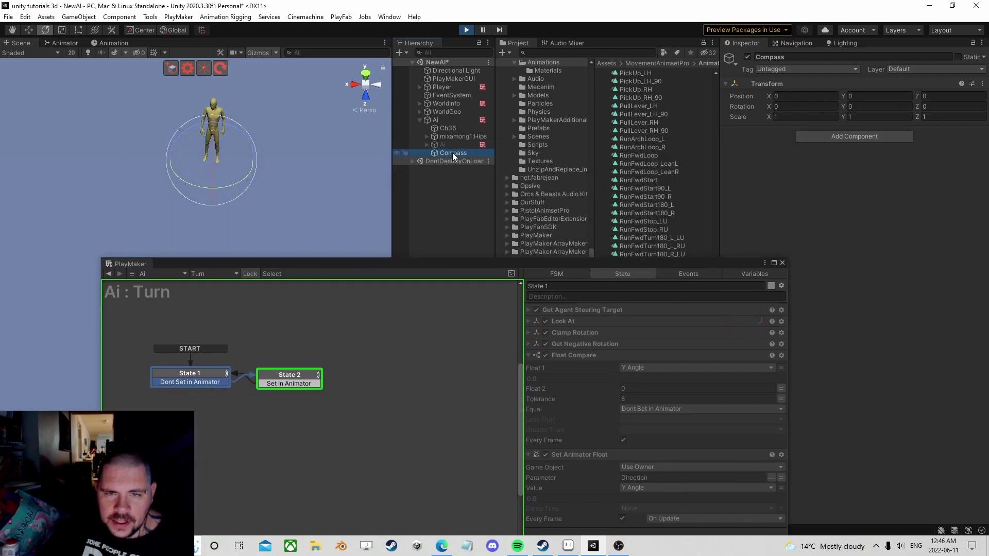
{"action": "left_click_drag", "start_coordinate": [222, 190], "coordinate": [293, 227]}
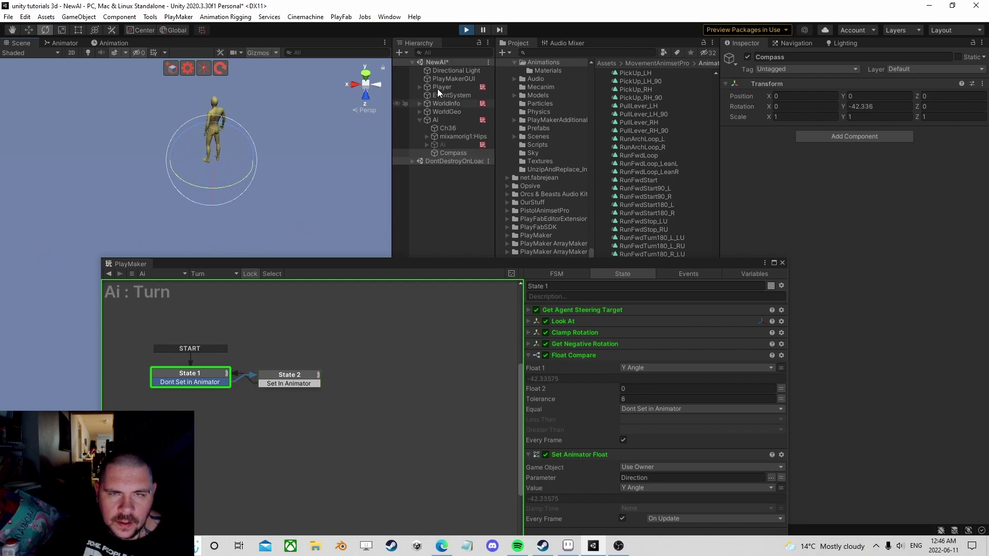
{"action": "left_click", "coordinate": [466, 30]}
Close the FSM editor and reactivate the child Ai object under the Ai prefab
{"action": "left_click_drag", "start_coordinate": [546, 262], "coordinate": [656, 156]}
{"action": "left_click", "coordinate": [741, 151]}
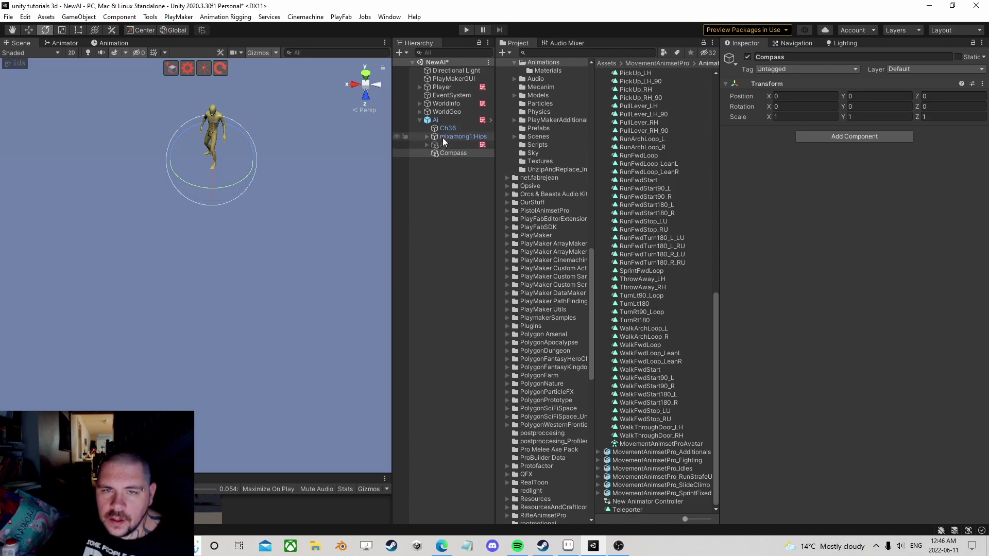
{"action": "left_click", "coordinate": [436, 120]}
{"action": "left_click", "coordinate": [419, 120]}
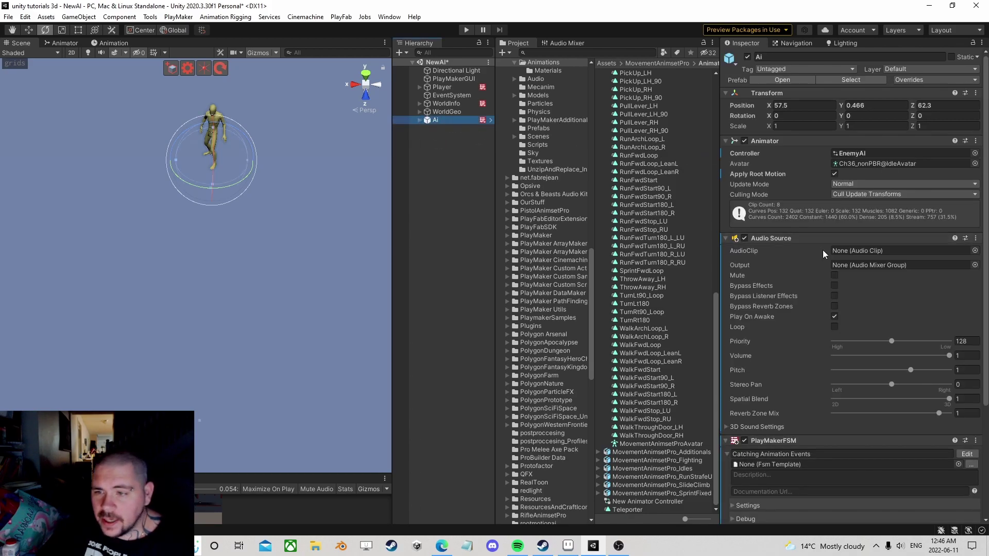
{"action": "scroll", "coordinate": [823, 250], "scroll_direction": "down", "scroll_amount": 3}
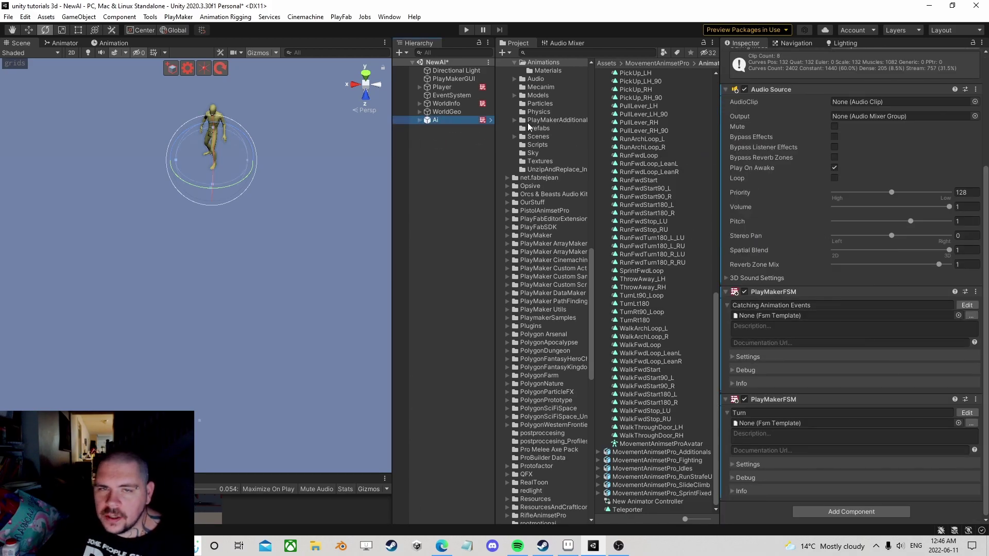
{"action": "left_click", "coordinate": [420, 120]}
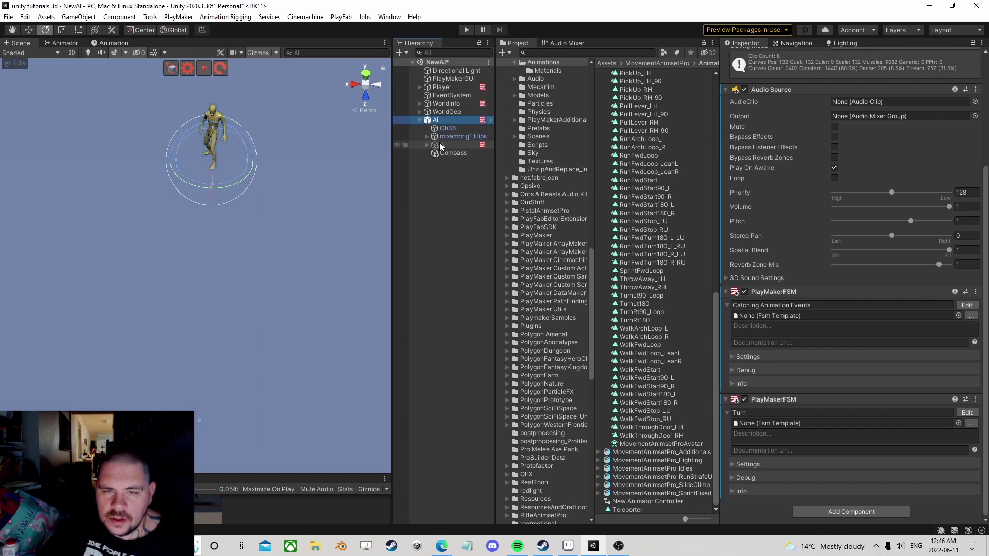
{"action": "left_click", "coordinate": [447, 145]}
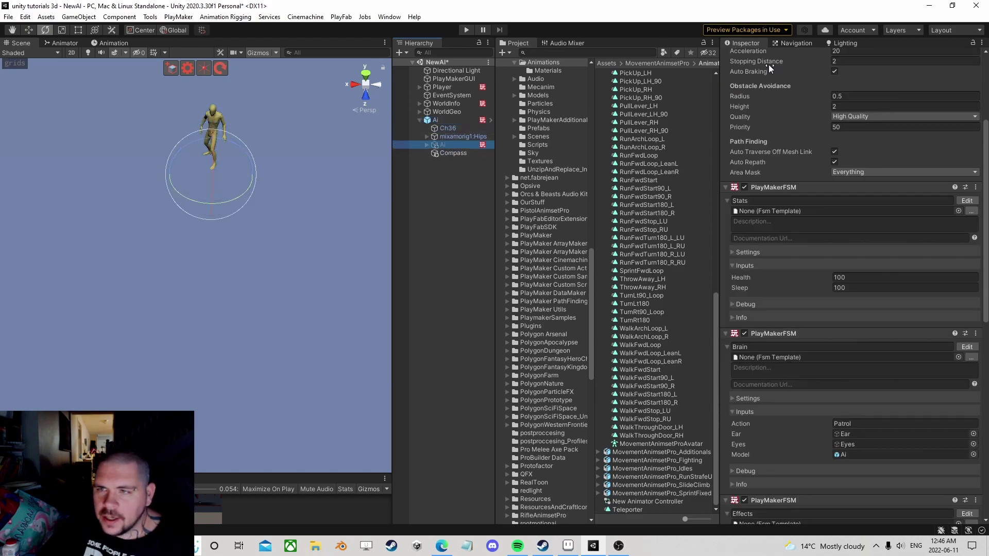
{"action": "scroll", "coordinate": [770, 63], "scroll_direction": "up", "scroll_amount": 3}
{"action": "left_click", "coordinate": [446, 145]}
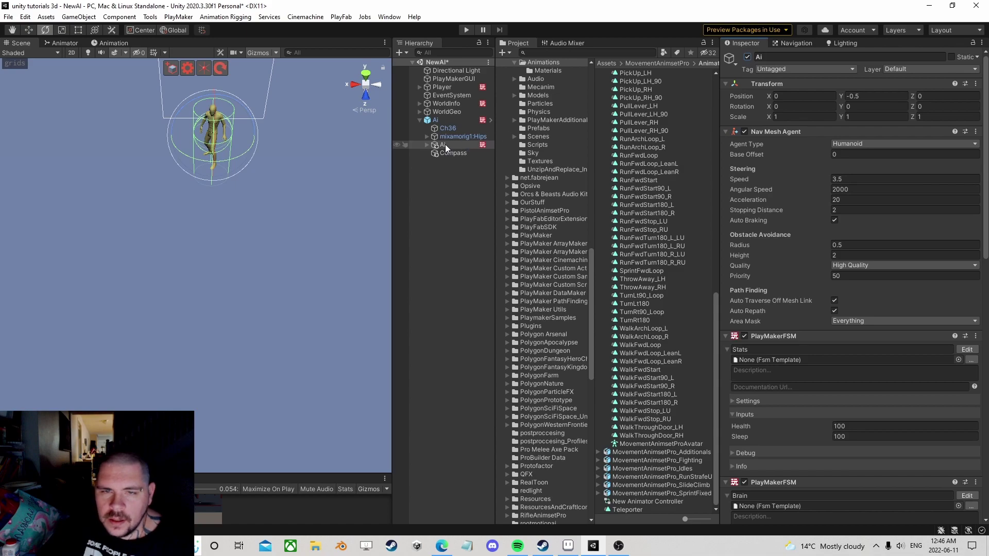
Set the child Ai's Nav Mesh Agent speed to 0.01 and its angular speed to 5000
{"action": "scroll", "coordinate": [752, 257], "scroll_direction": "down", "scroll_amount": 15}
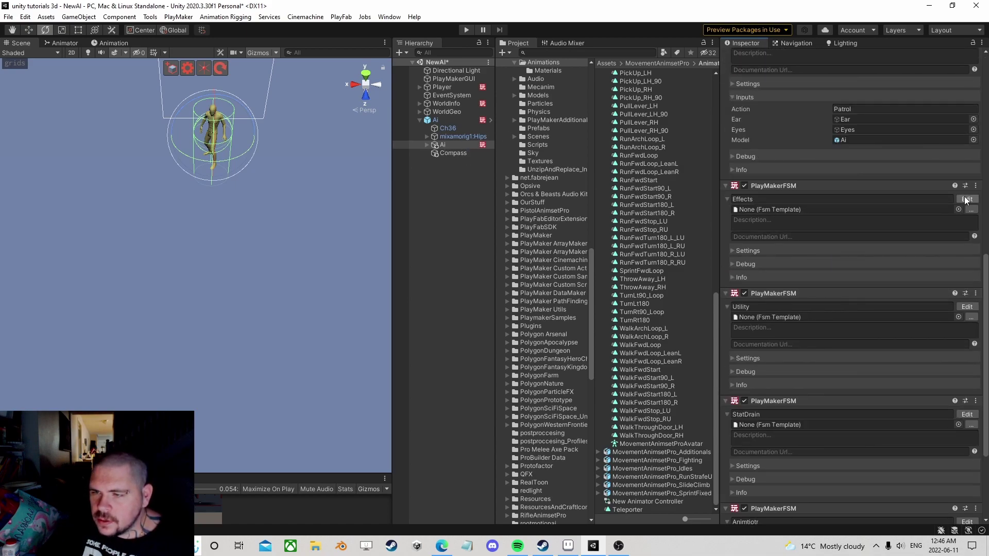
{"action": "scroll", "coordinate": [877, 246], "scroll_direction": "up", "scroll_amount": 15}
{"action": "left_click", "coordinate": [848, 179]}
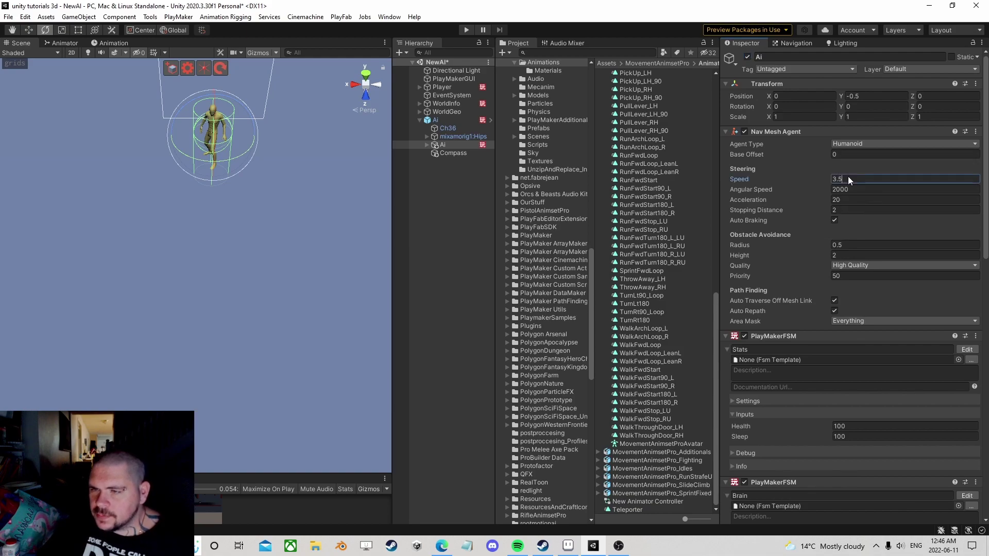
{"action": "type", "text": "0"}
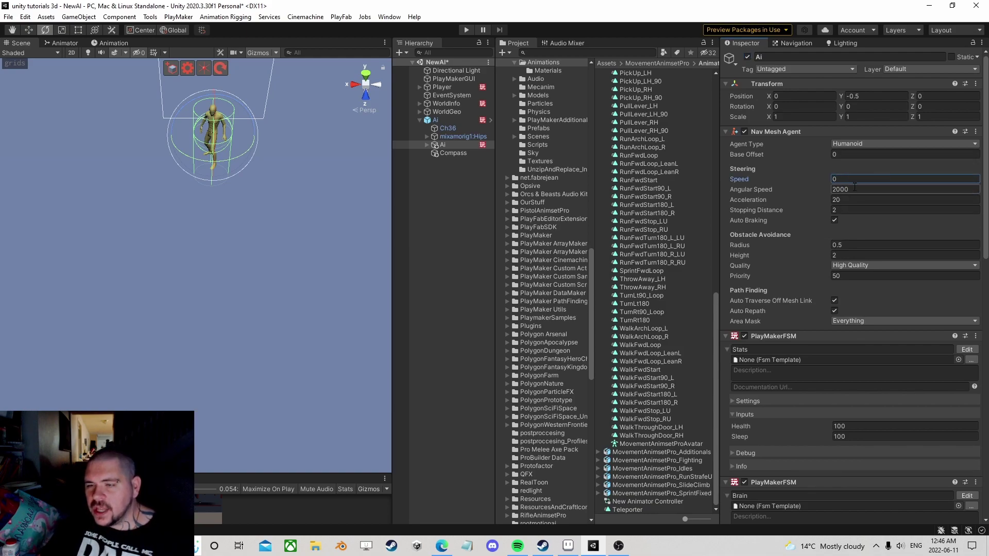
{"action": "key", "text": "BackSpace"}
{"action": "type", "text": ".000.01"}
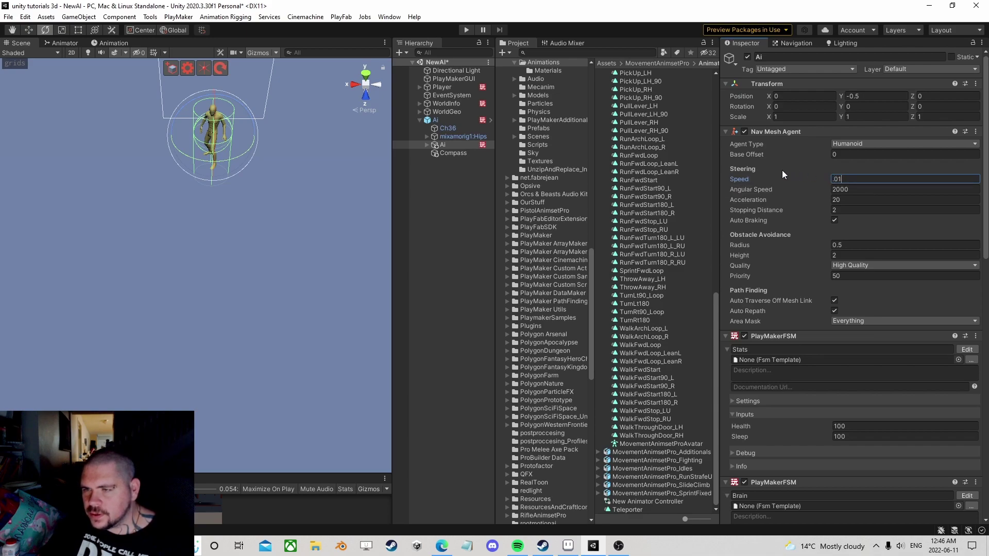
{"action": "left_click", "coordinate": [861, 189]}
{"action": "type", "text": "5000"}
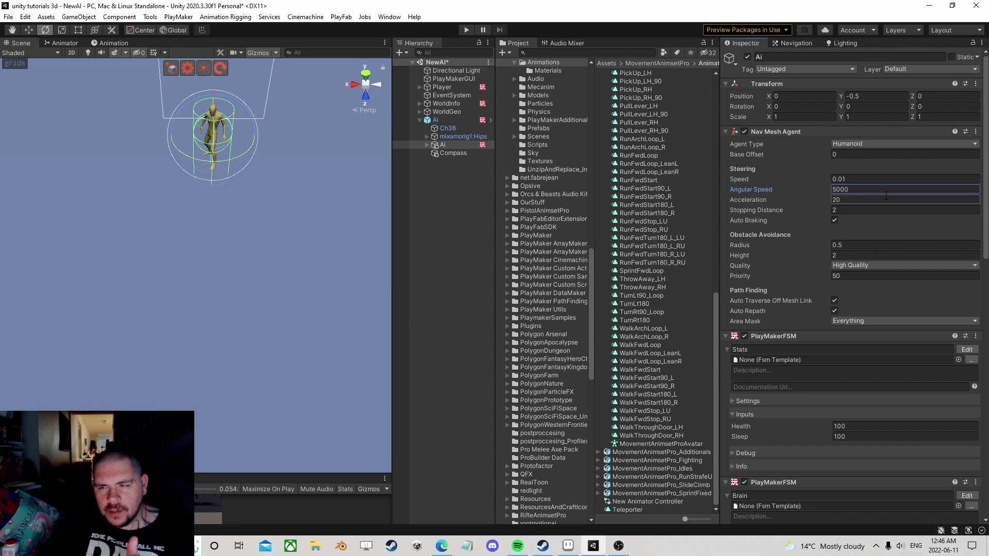
Set the child Ai's Nav Mesh Agent speed to 0 and open its Effects FSM for editing
{"action": "left_click", "coordinate": [857, 180]}
{"action": "type", "text": "0"}
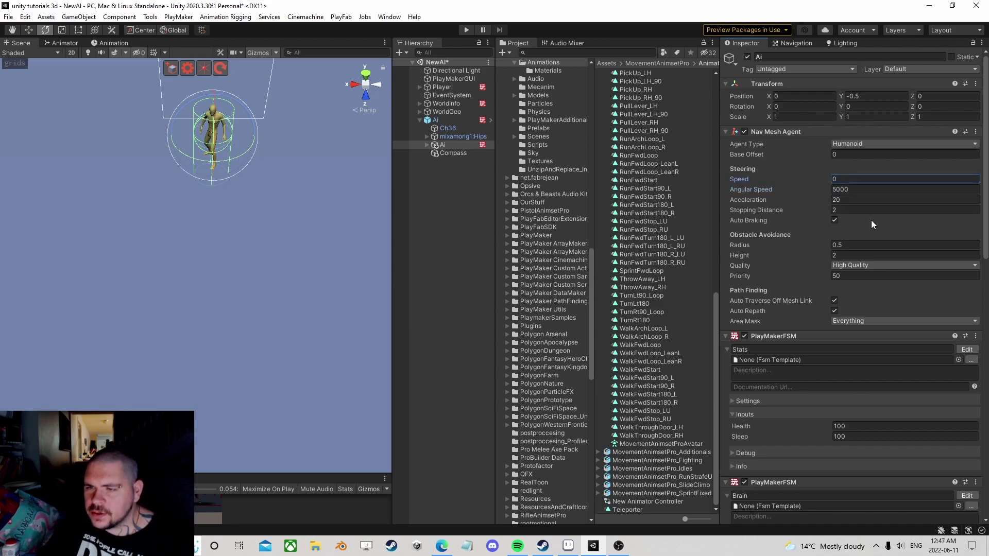
{"action": "scroll", "coordinate": [869, 220], "scroll_direction": "down", "scroll_amount": 5}
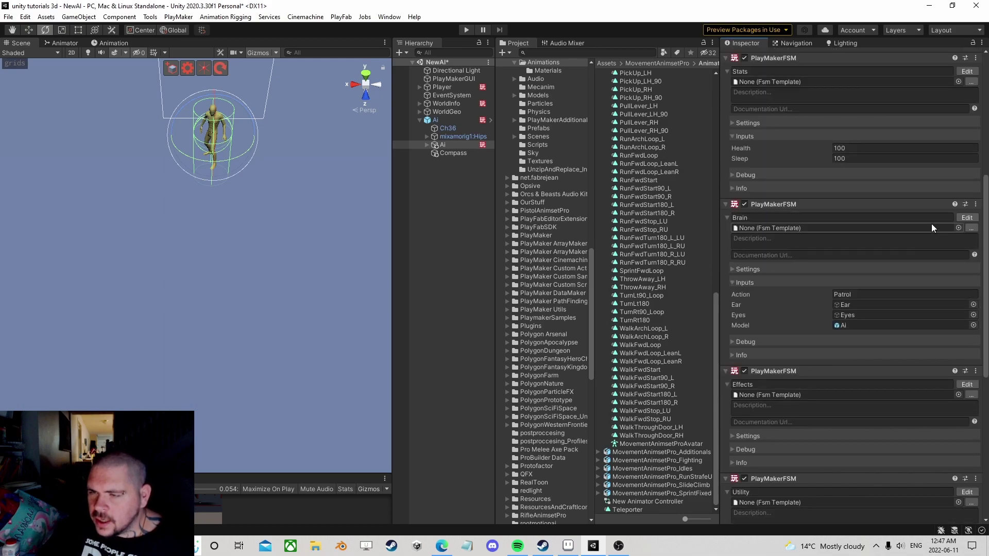
{"action": "scroll", "coordinate": [861, 249], "scroll_direction": "down", "scroll_amount": 3}
{"action": "left_click", "coordinate": [961, 199]}
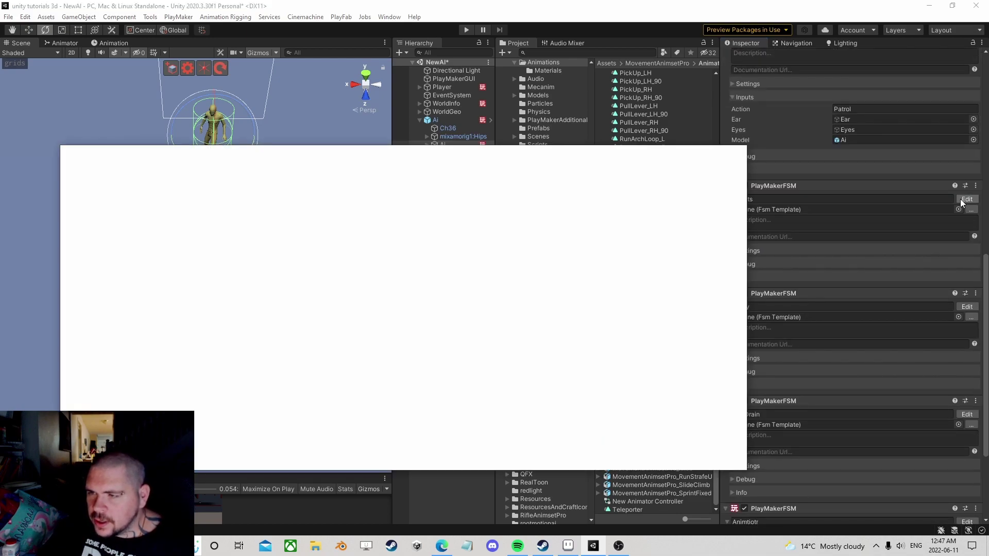
{"action": "left_click", "coordinate": [267, 261]}
{"action": "middle_click_drag", "start_coordinate": [177, 299], "coordinate": [256, 282]}
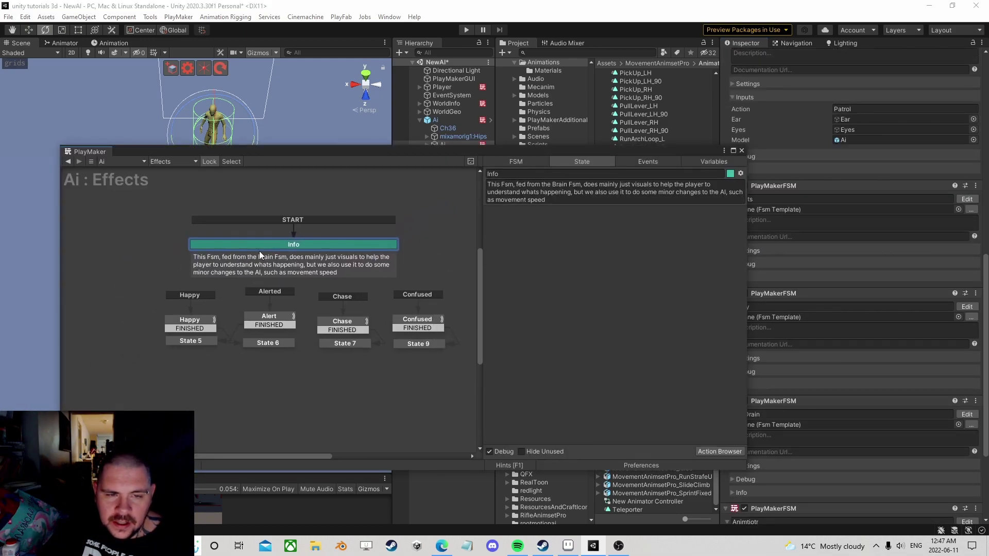
Remove the Set Agent Maximum Speed action from the Happy and Alert states of the Effects FSM
{"action": "left_click", "coordinate": [184, 321]}
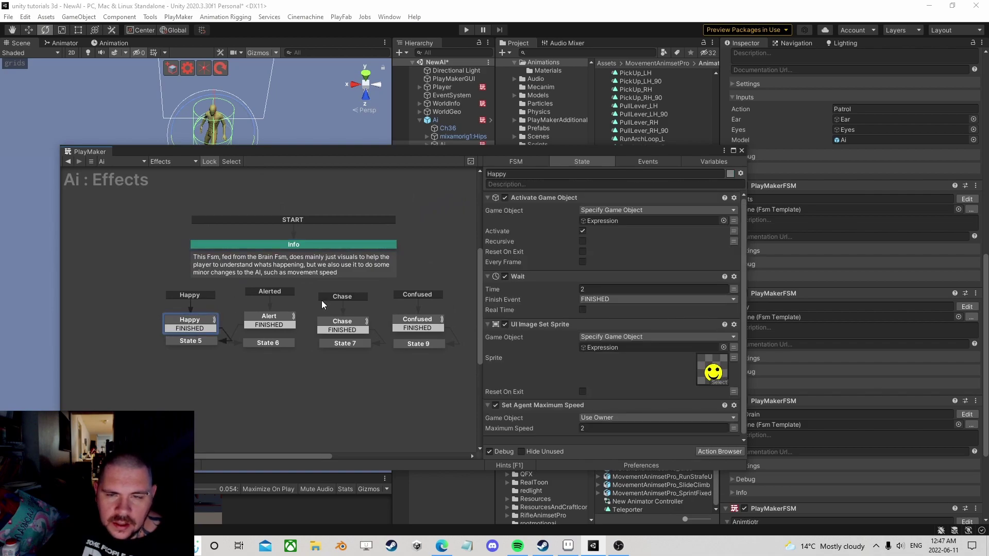
{"action": "left_click", "coordinate": [543, 403]}
{"action": "key", "text": "Delete"}
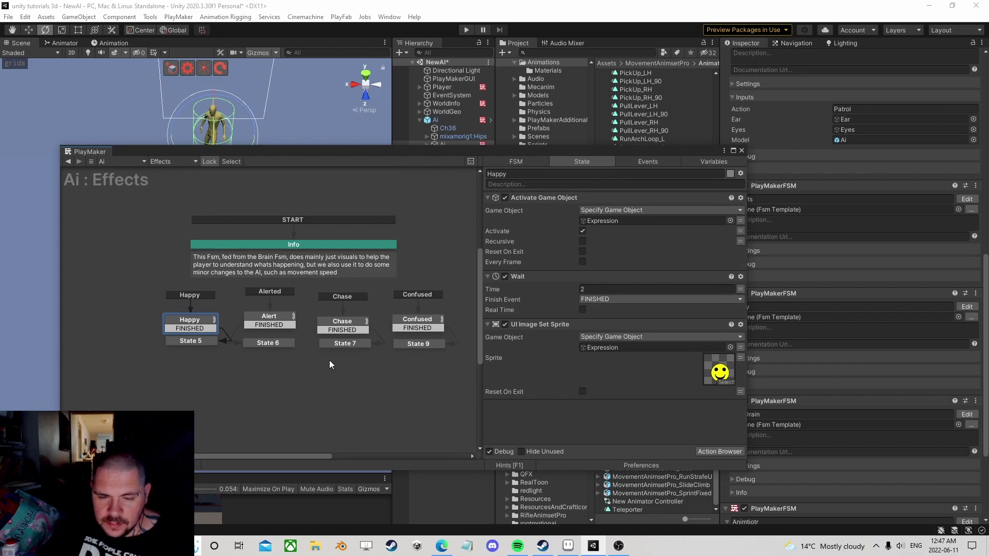
{"action": "left_click", "coordinate": [268, 315]}
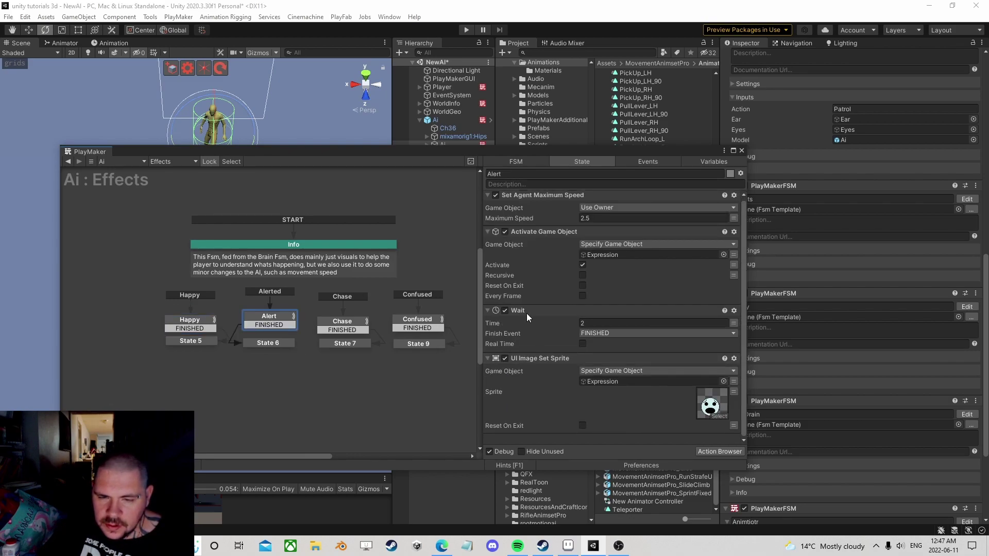
{"action": "left_click", "coordinate": [534, 198]}
{"action": "key", "text": "Delete"}
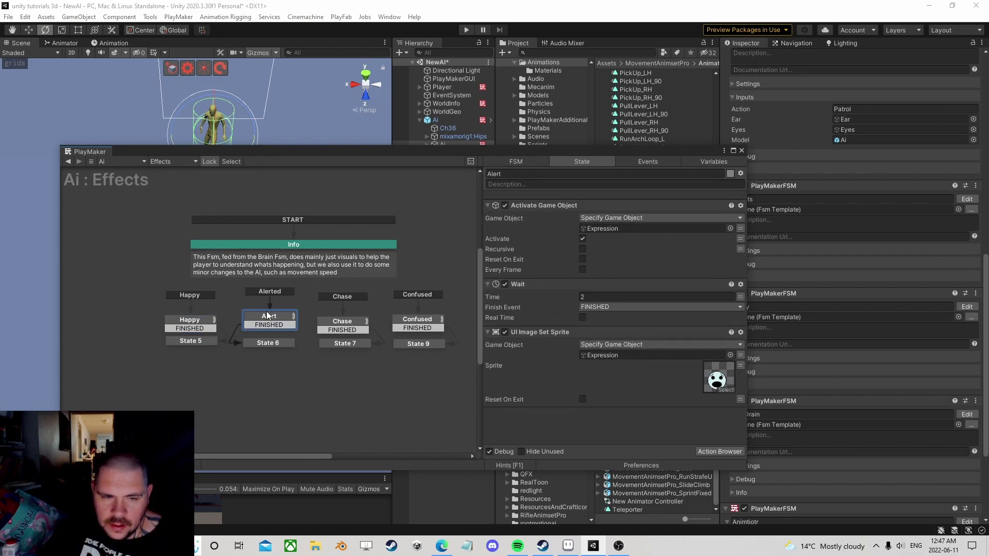
Remove the Set Agent Maximum Speed action from the Chase and Confused states of the Effects FSM
{"action": "left_click", "coordinate": [342, 321]}
{"action": "left_click", "coordinate": [551, 196]}
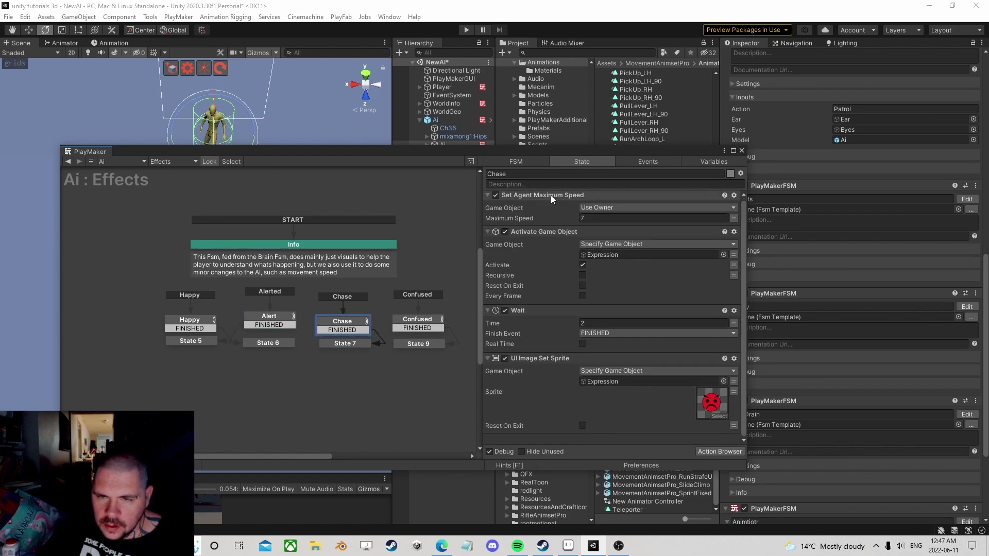
{"action": "key", "text": "Delete"}
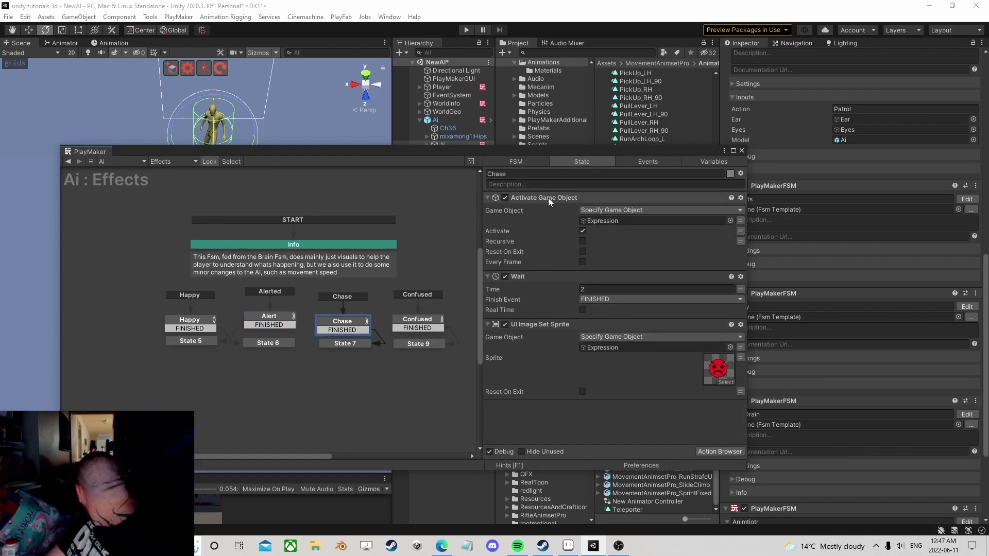
{"action": "left_click", "coordinate": [415, 323]}
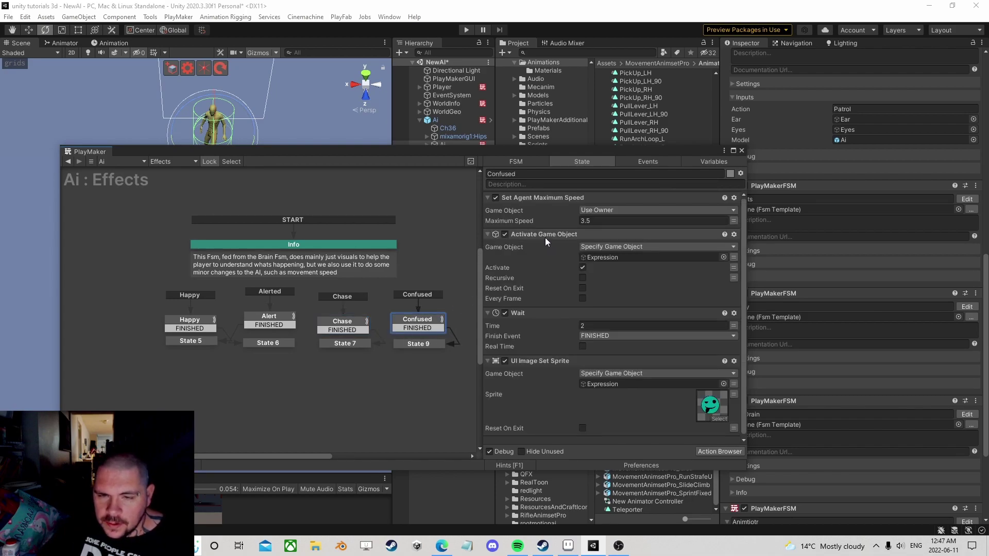
{"action": "left_click", "coordinate": [549, 196]}
{"action": "key", "text": "Delete"}
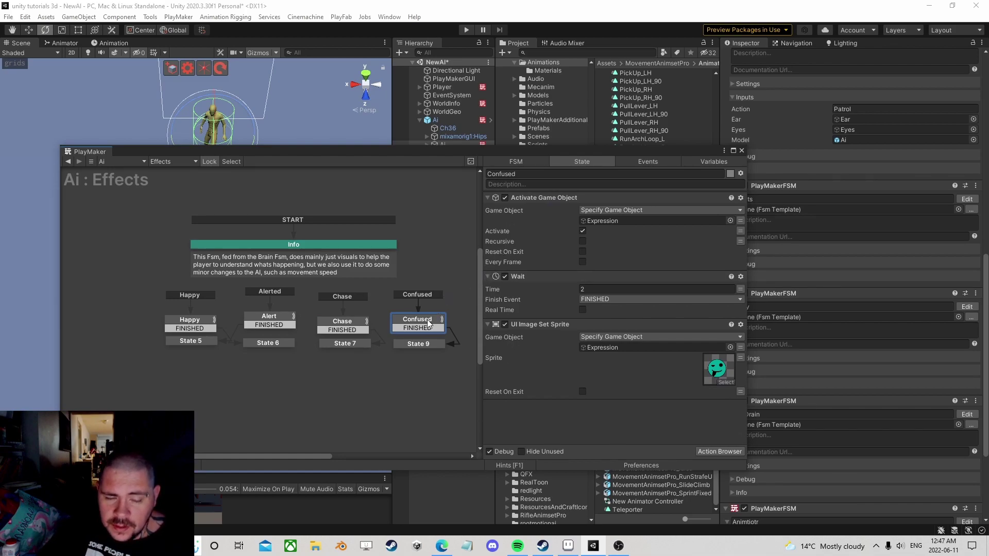
Review the remaining actions in the Chase and Happy states, and close the FSM editor
{"action": "left_click_drag", "start_coordinate": [342, 322], "coordinate": [343, 318]}
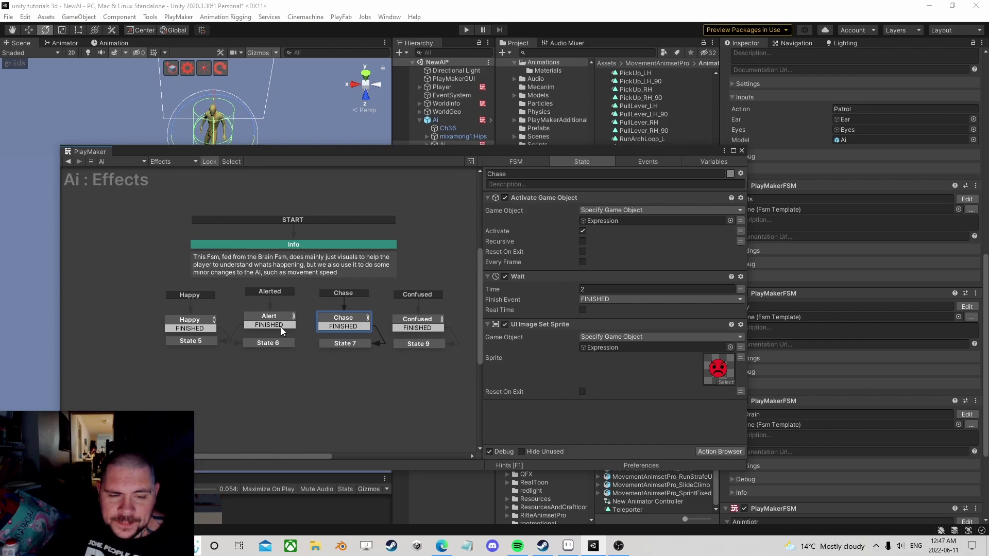
{"action": "left_click", "coordinate": [190, 322]}
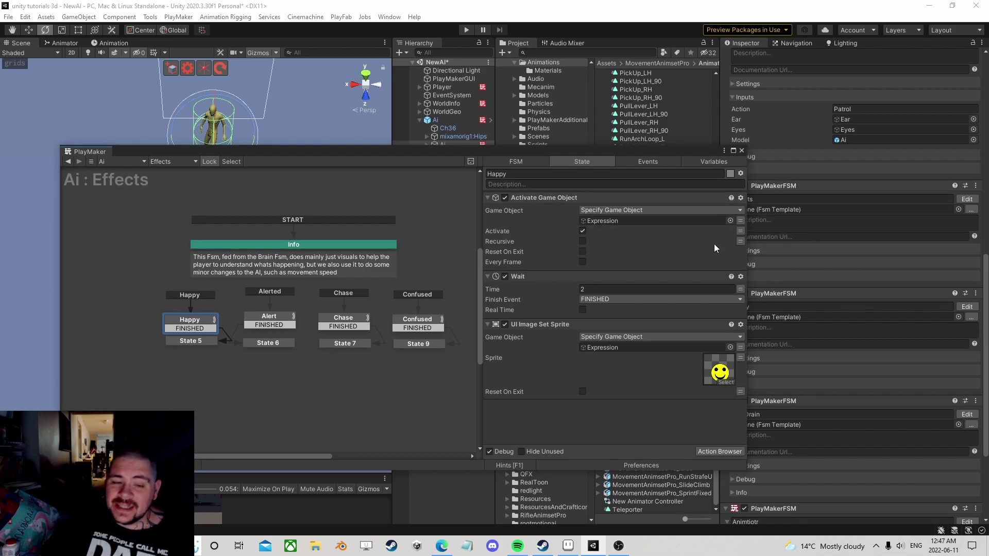
{"action": "left_click_drag", "start_coordinate": [511, 150], "coordinate": [493, 116]}
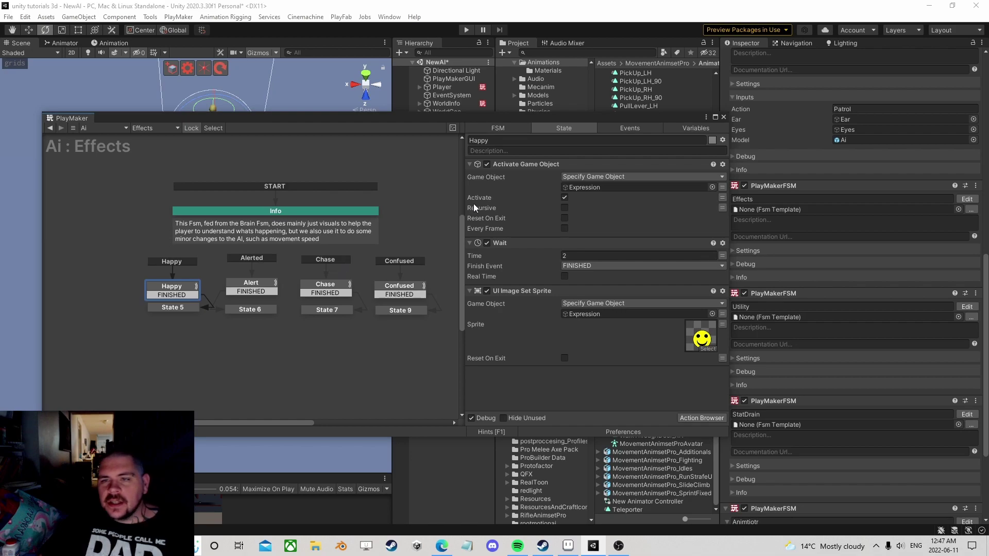
{"action": "left_click_drag", "start_coordinate": [560, 118], "coordinate": [565, 199]}
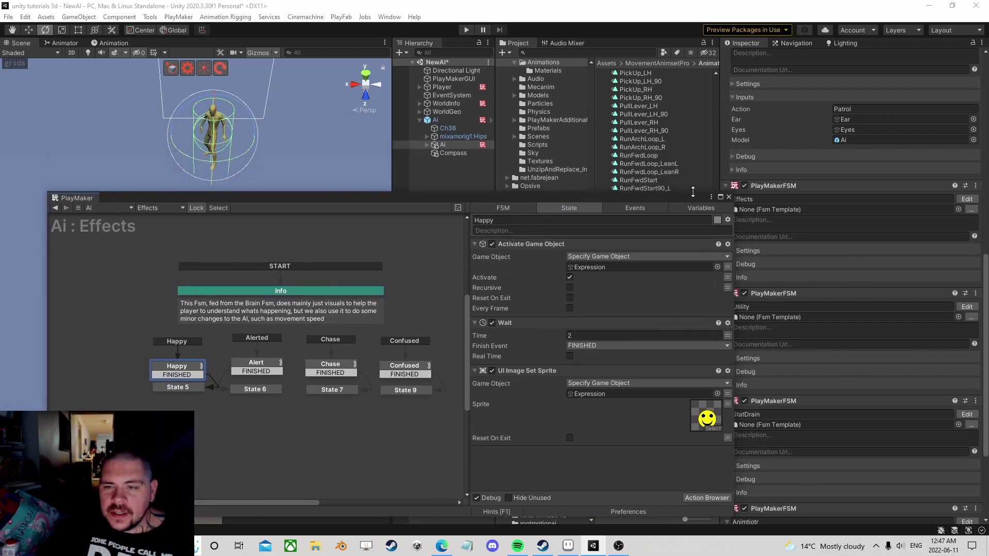
{"action": "left_click", "coordinate": [728, 197]}
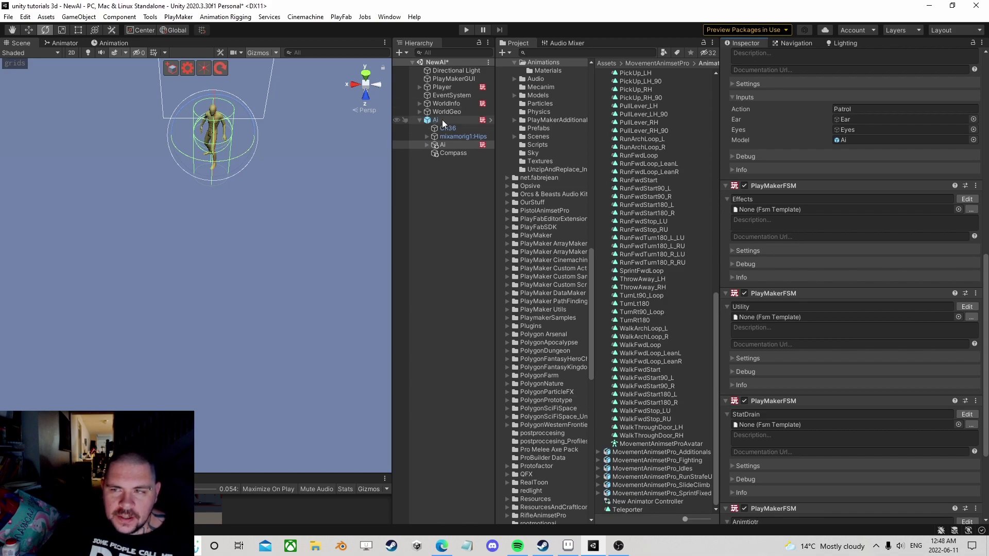
Add a 3D cube to the scene
{"action": "scroll", "coordinate": [344, 136], "scroll_direction": "down", "scroll_amount": 5}
{"action": "right_click", "coordinate": [442, 144]}
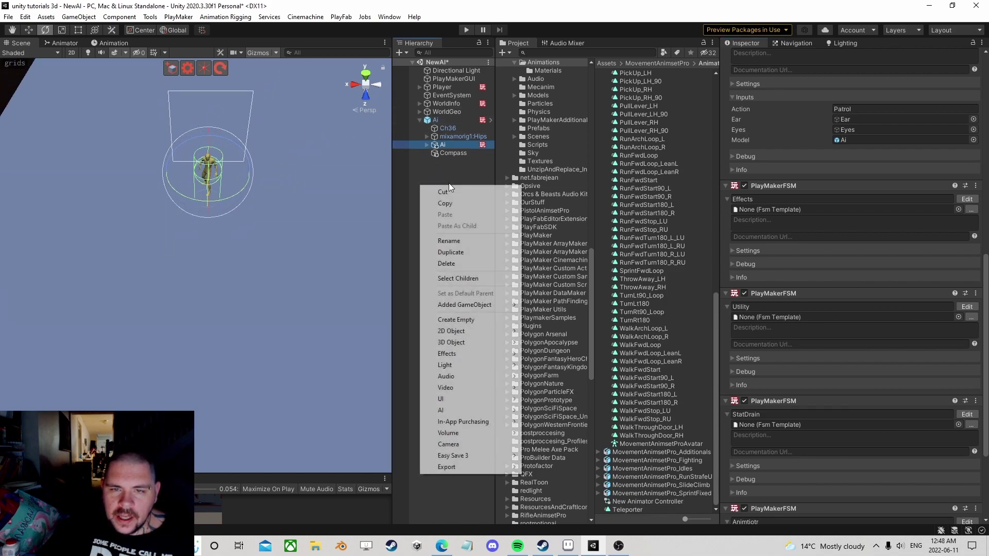
{"action": "mouse_move", "coordinate": [461, 342]}
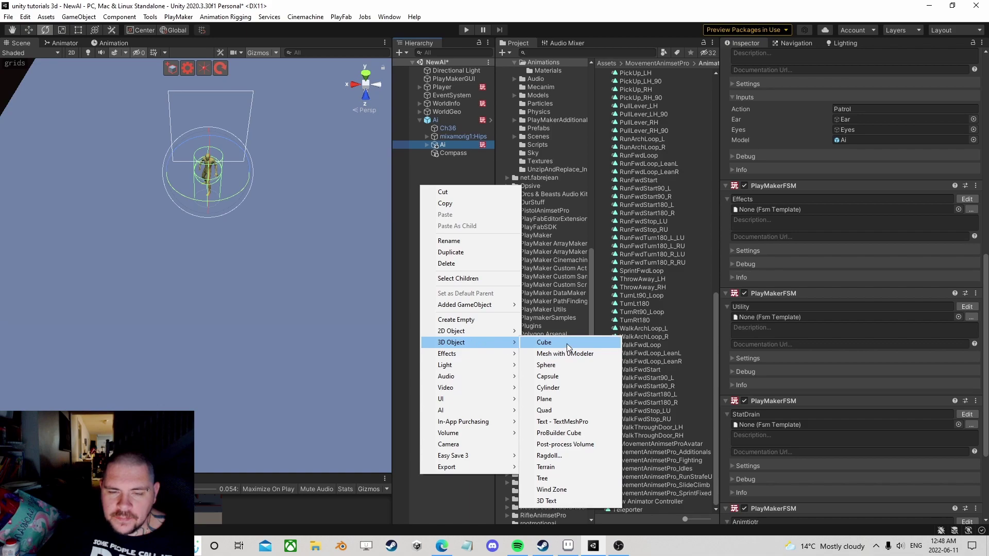
{"action": "left_click", "coordinate": [545, 342]}
Move the cube close in front of the AI character, to about X 58.13, Z 63.35
{"action": "left_click", "coordinate": [29, 30]}
{"action": "left_click_drag", "start_coordinate": [195, 242], "coordinate": [217, 183]}
{"action": "left_click_drag", "start_coordinate": [190, 215], "coordinate": [112, 330]}
{"action": "right_click_drag", "start_coordinate": [286, 271], "coordinate": [126, 273]}
{"action": "middle_click_drag", "start_coordinate": [295, 272], "coordinate": [267, 262]}
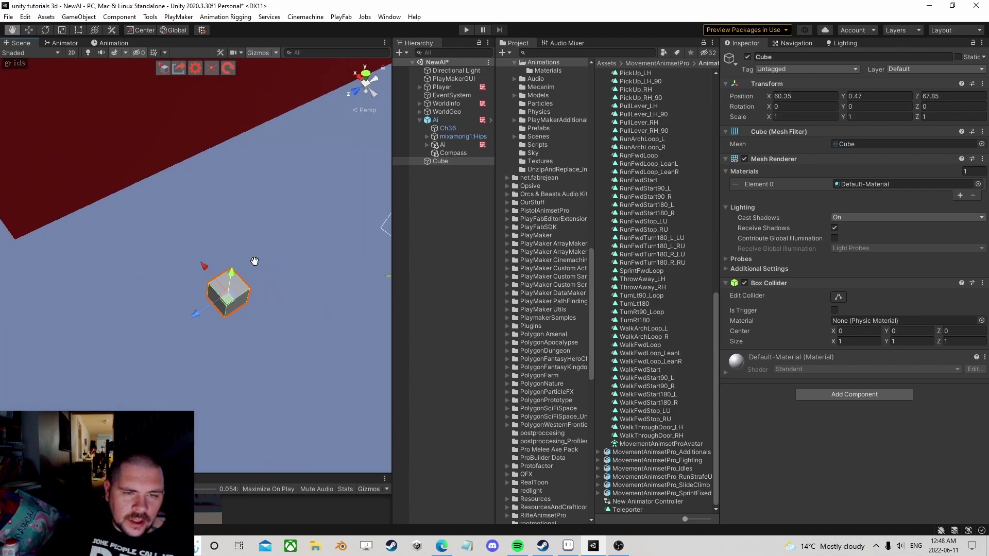
{"action": "right_click_drag", "start_coordinate": [267, 263], "coordinate": [299, 253]}
{"action": "left_click_drag", "start_coordinate": [92, 291], "coordinate": [124, 336]}
{"action": "right_click_drag", "start_coordinate": [273, 291], "coordinate": [181, 297]}
{"action": "right_click_drag", "start_coordinate": [259, 306], "coordinate": [243, 253]}
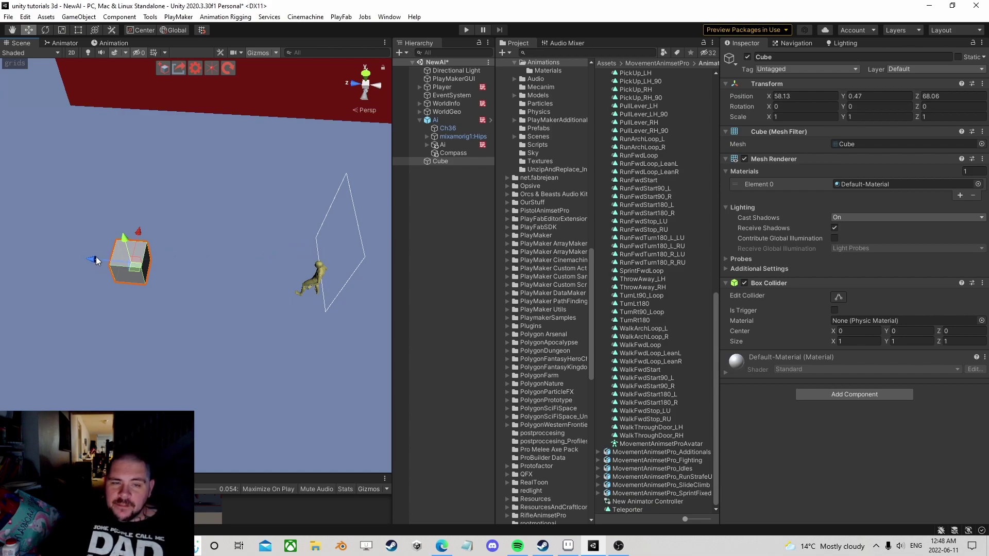
{"action": "left_click_drag", "start_coordinate": [113, 261], "coordinate": [234, 267]}
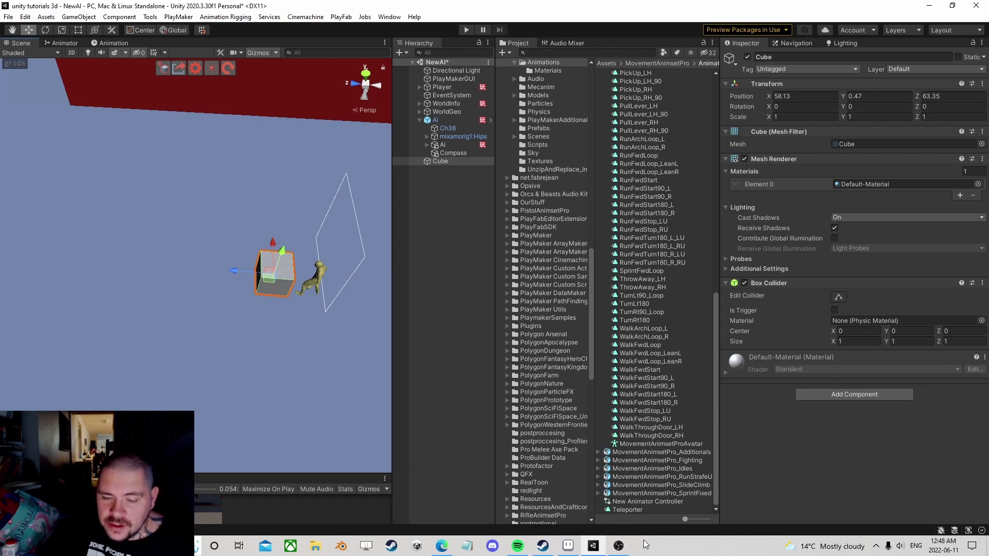
{"action": "left_click", "coordinate": [619, 546]}
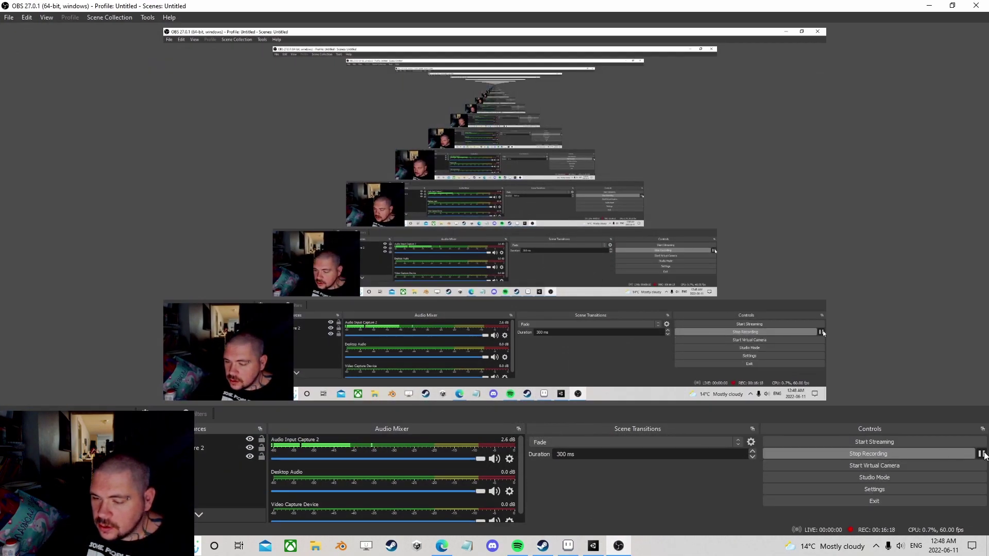
{"action": "left_click", "coordinate": [981, 453]}
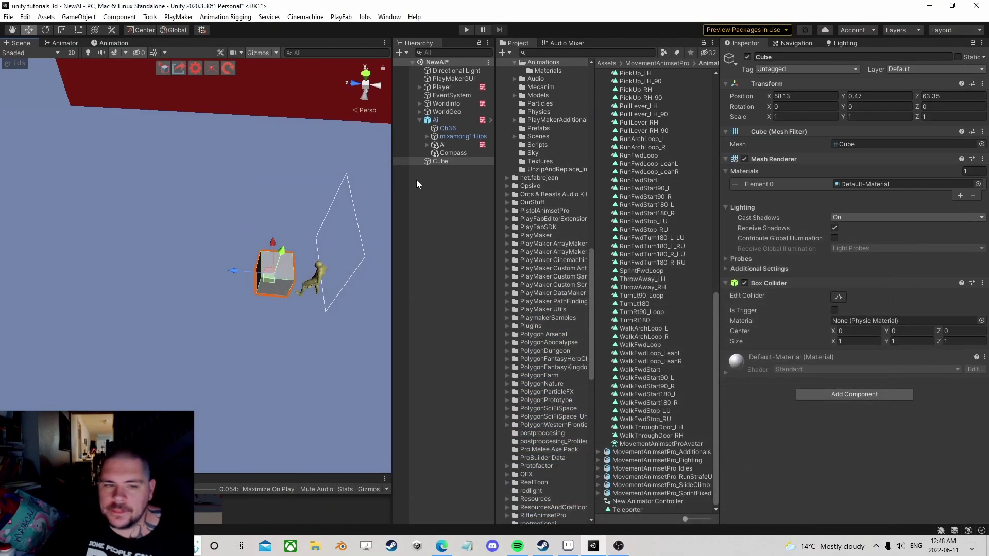
Delete the cube from the scene
{"action": "left_click", "coordinate": [442, 162]}
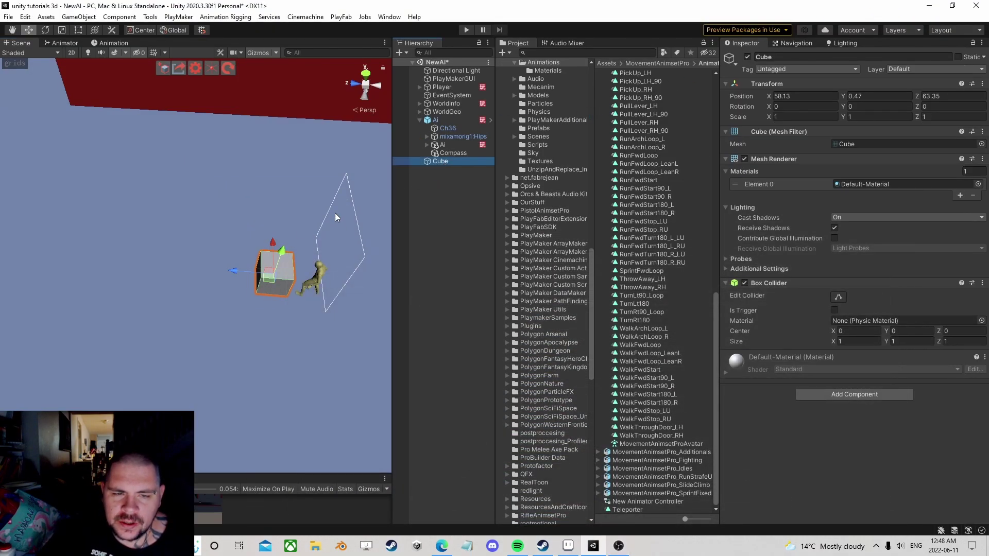
{"action": "key", "text": "Delete"}
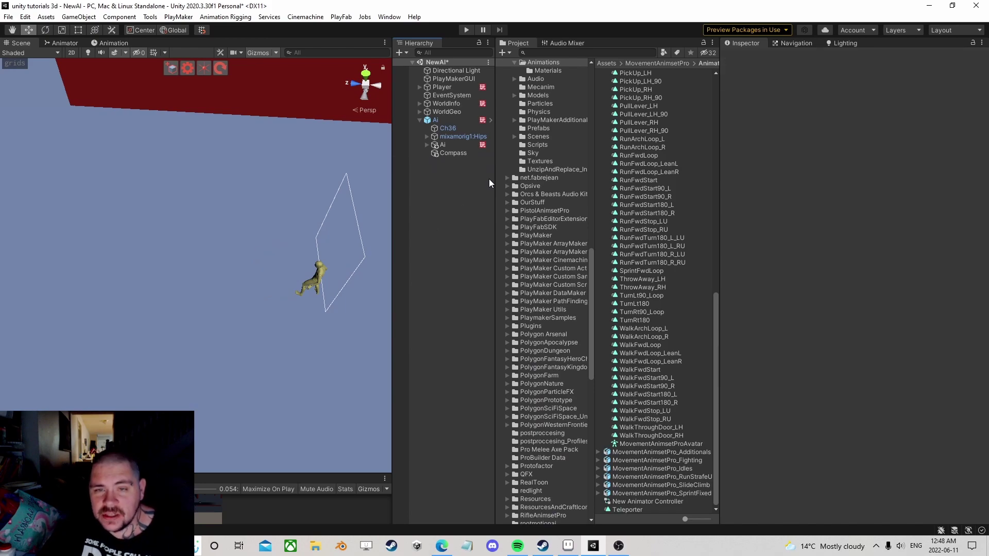
Examine the PlayMaker FSM components on the parent Ai prefab and on its child Ai object
{"action": "left_click", "coordinate": [450, 120]}
{"action": "scroll", "coordinate": [756, 242], "scroll_direction": "down", "scroll_amount": 3}
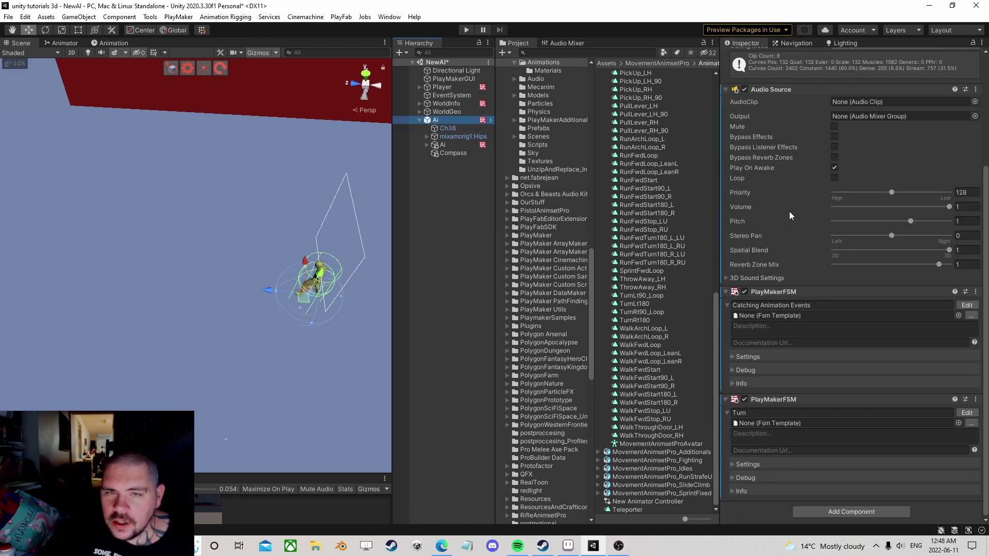
{"action": "left_click", "coordinate": [446, 144]}
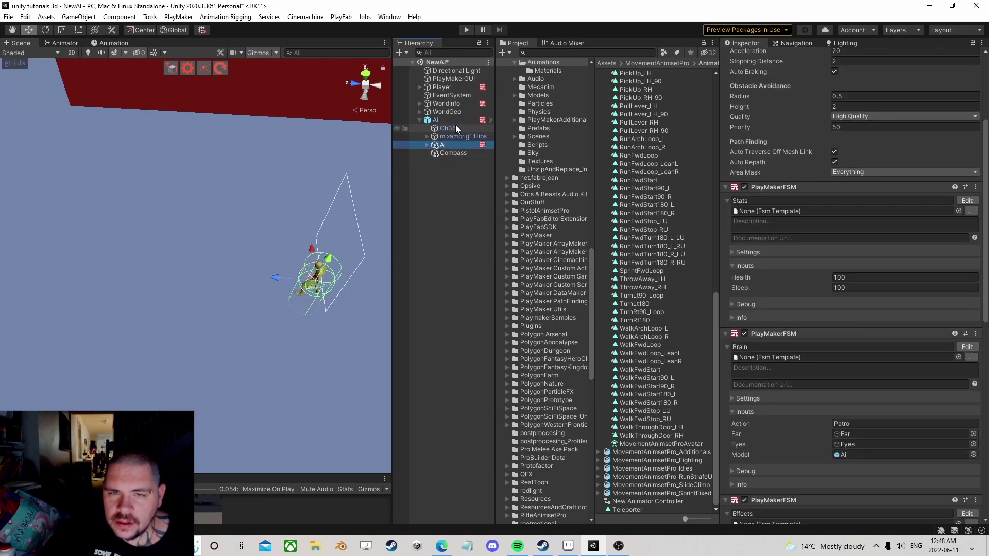
{"action": "left_click", "coordinate": [454, 123]}
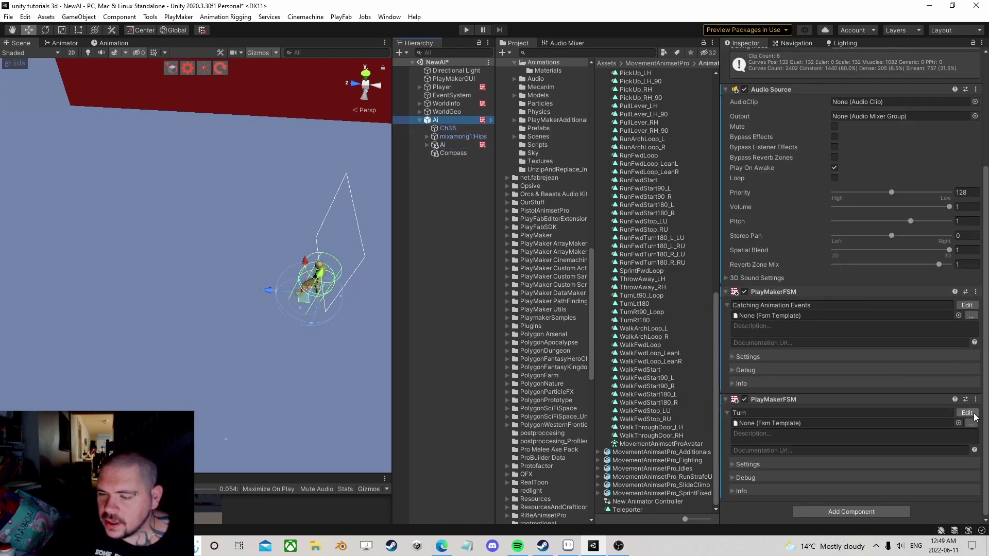
{"action": "left_click", "coordinate": [444, 145]}
{"action": "scroll", "coordinate": [817, 306], "scroll_direction": "down", "scroll_amount": 9}
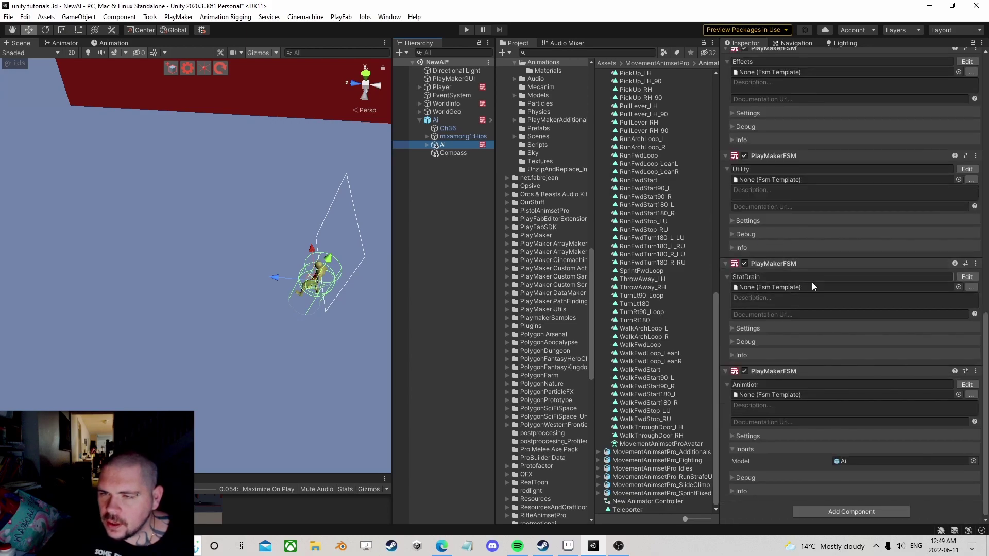
{"action": "scroll", "coordinate": [874, 357], "scroll_direction": "up", "scroll_amount": 9}
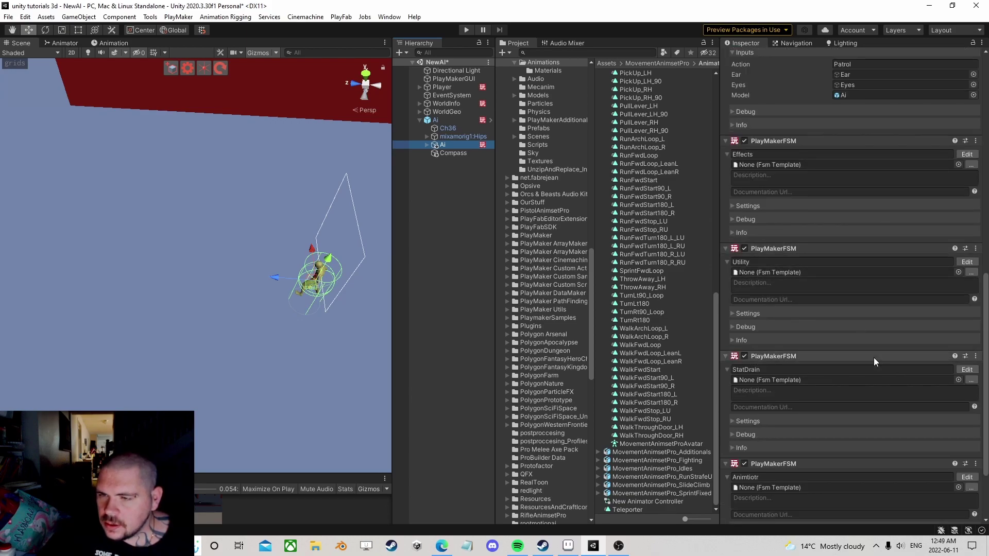
Open the child Ai's Effects FSM and check the actions of its Confused, Chase, Alert and Happy states
{"action": "left_click", "coordinate": [967, 247]}
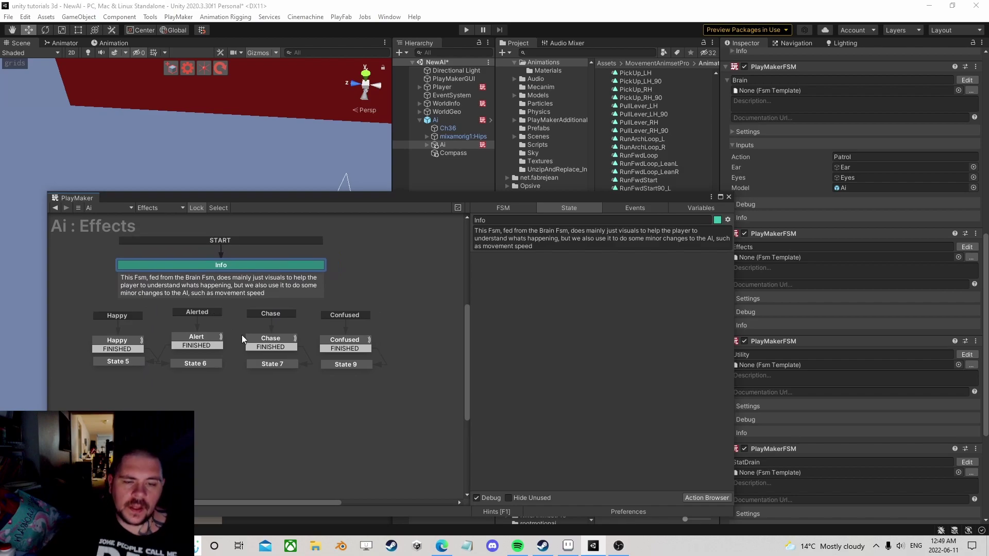
{"action": "left_click", "coordinate": [342, 341]}
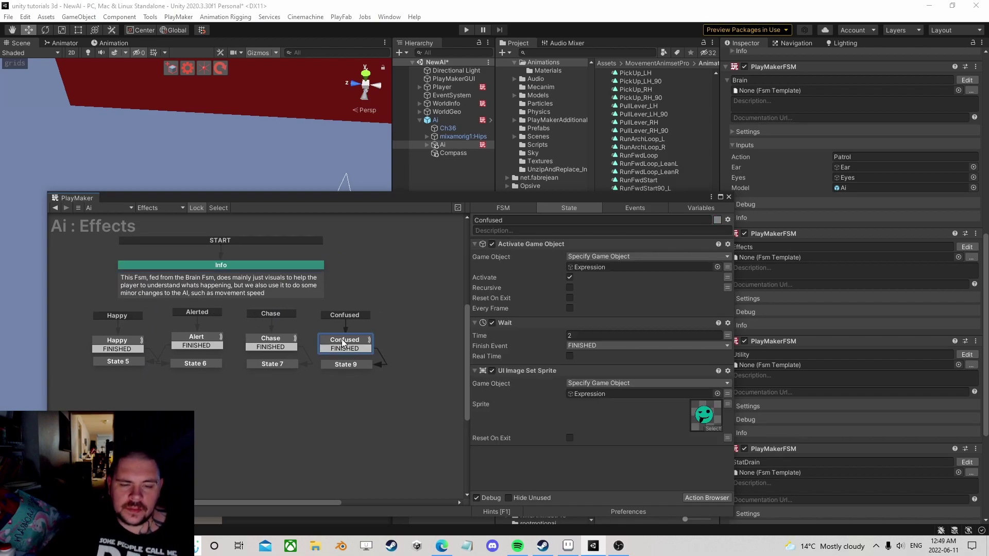
{"action": "left_click", "coordinate": [259, 345]}
{"action": "left_click", "coordinate": [209, 342]}
{"action": "left_click", "coordinate": [120, 342]}
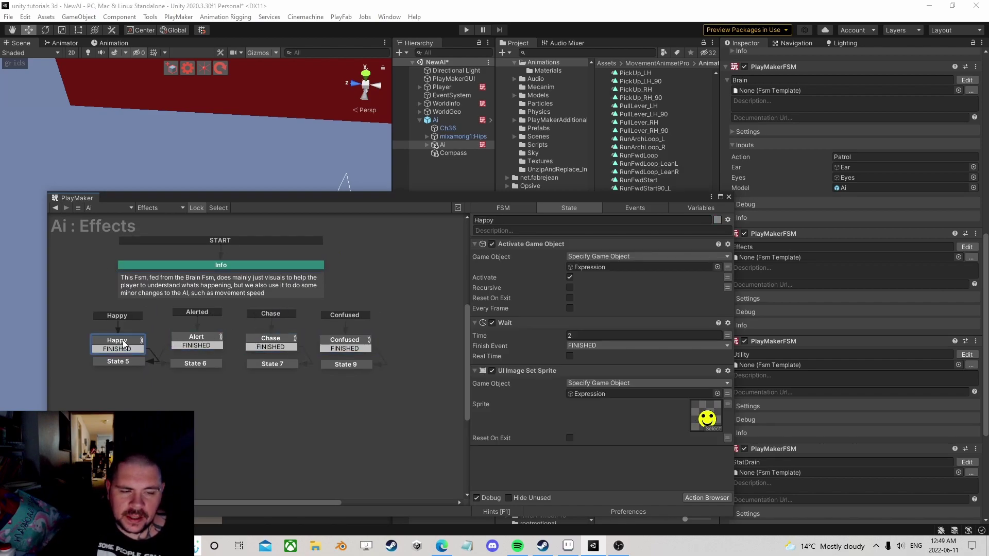
{"action": "left_click", "coordinate": [206, 342]}
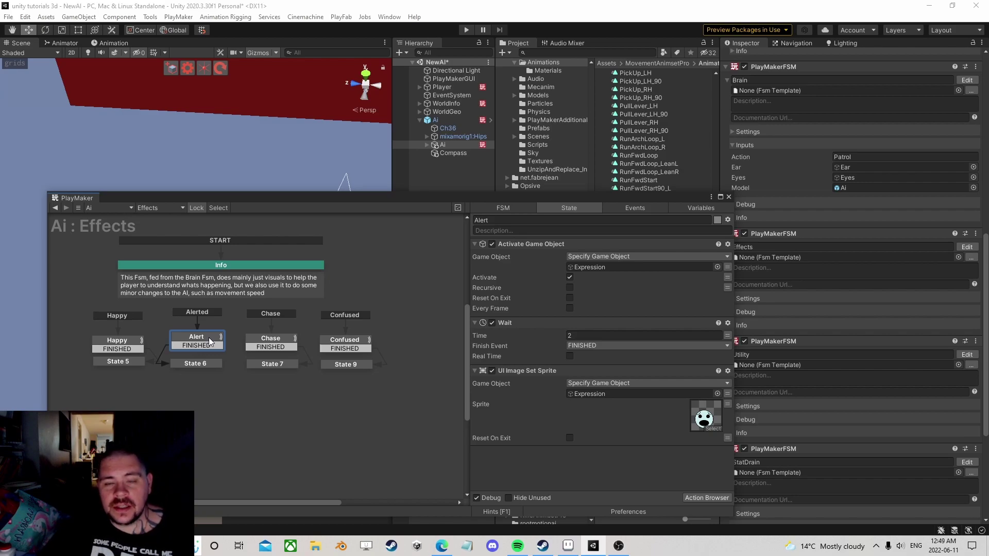
Add a GameObject variable named Target to the child Ai's Effects FSM
{"action": "middle_click_drag", "start_coordinate": [225, 316], "coordinate": [242, 290]}
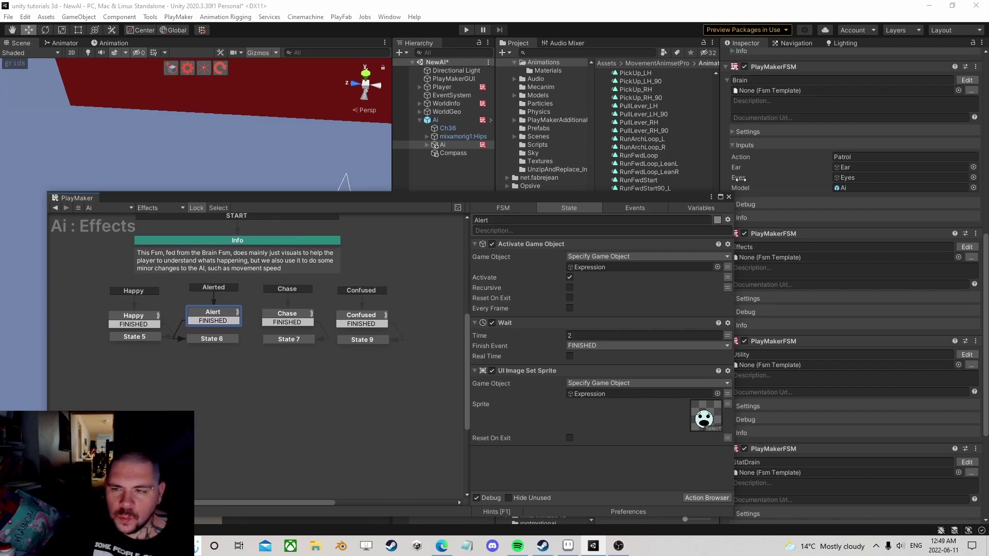
{"action": "left_click", "coordinate": [681, 208]}
{"action": "left_click", "coordinate": [538, 498]}
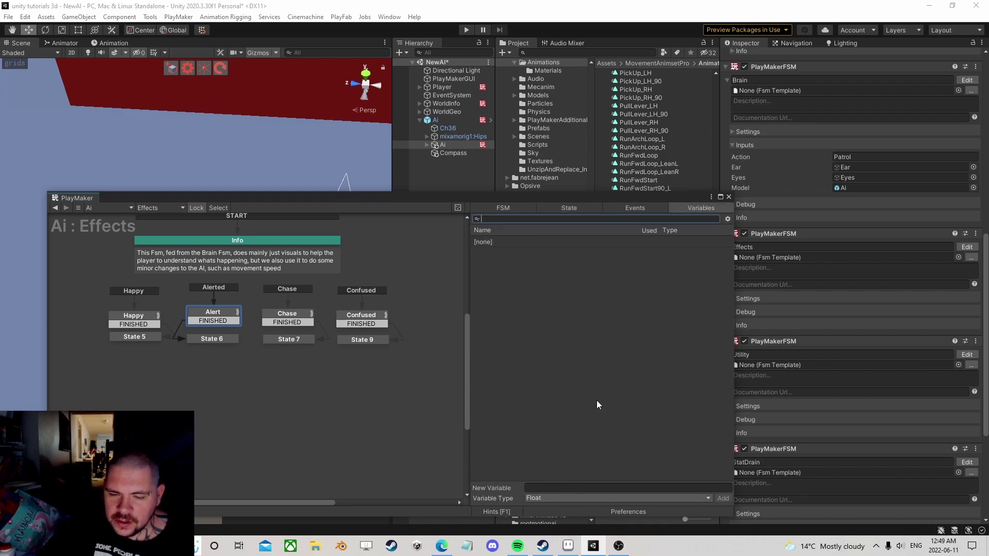
{"action": "left_click", "coordinate": [573, 280]}
{"action": "left_click", "coordinate": [574, 487]}
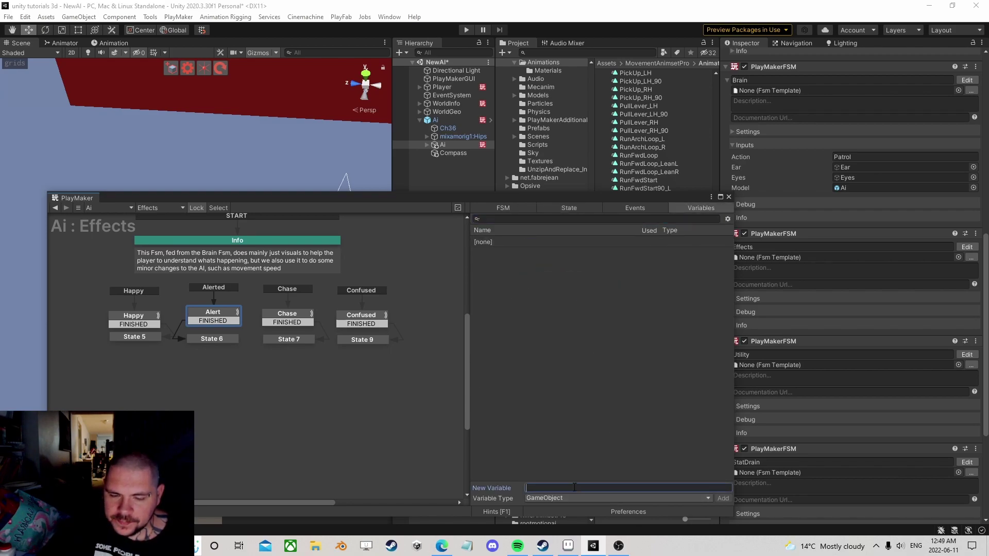
{"action": "type", "text": "Target"}
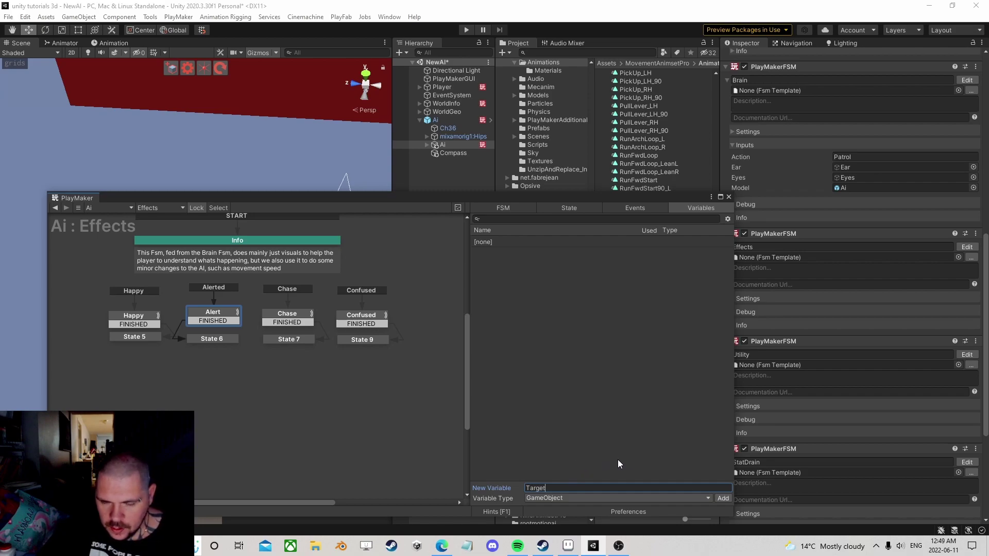
{"action": "key", "text": "Return"}
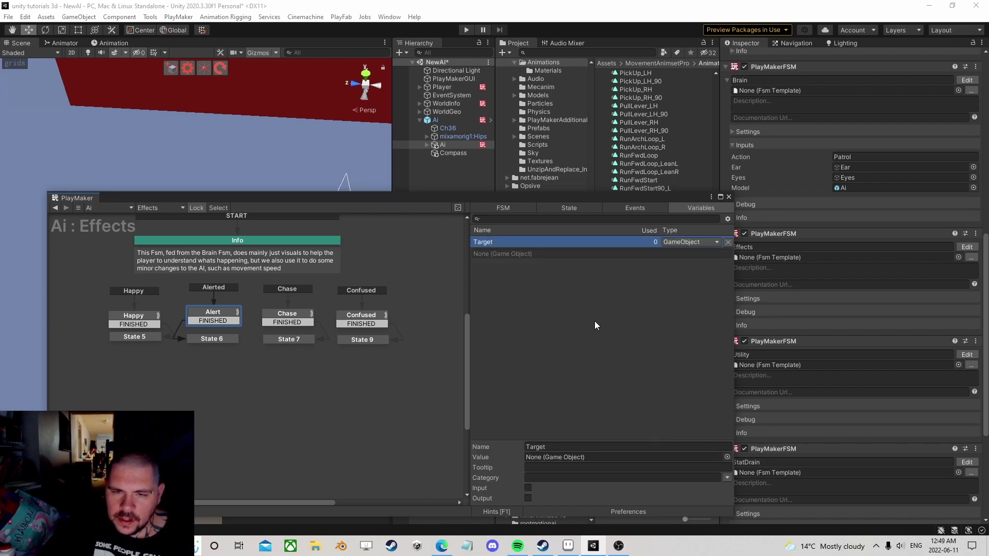
Add a Vector3 variable named V3Target to the Effects FSM
{"action": "left_click", "coordinate": [536, 366]}
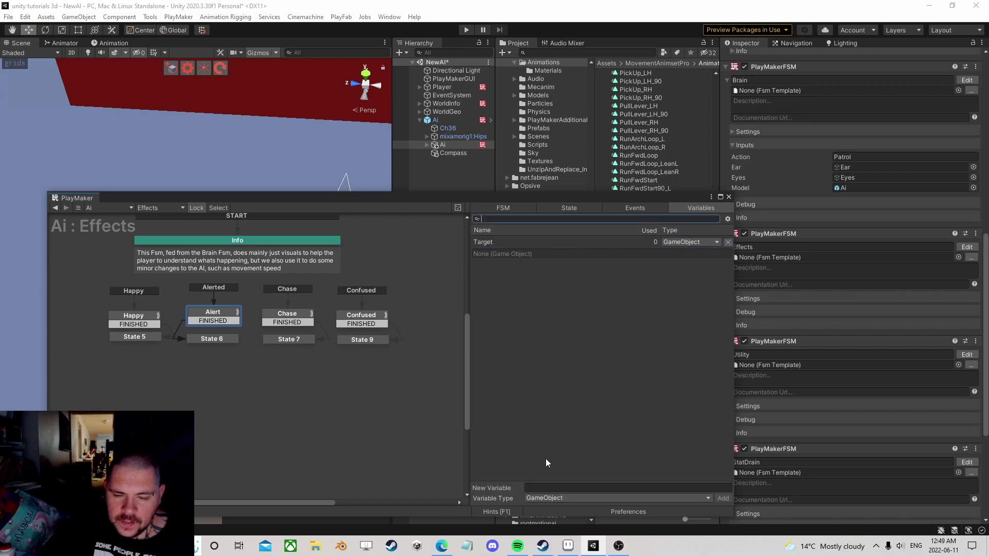
{"action": "left_click", "coordinate": [548, 496]}
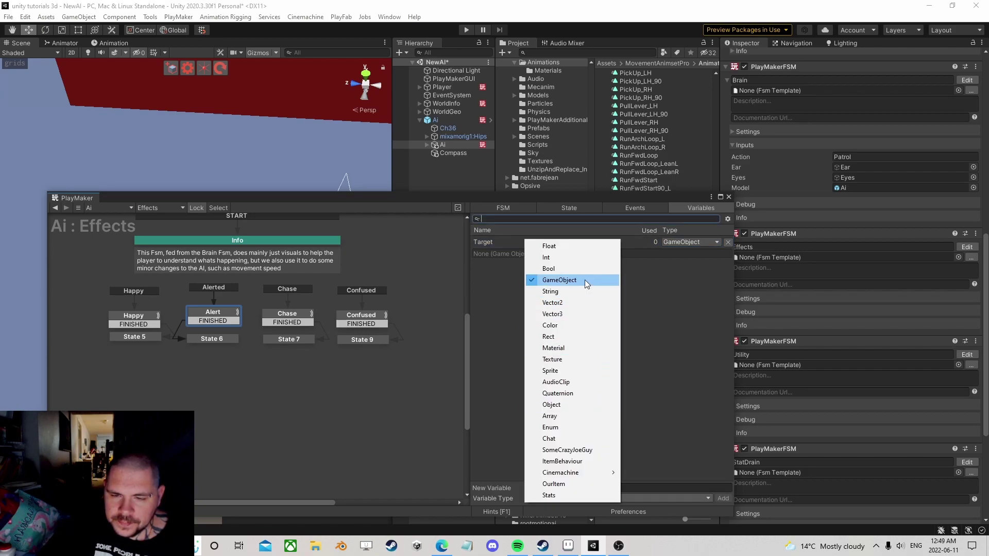
{"action": "left_click", "coordinate": [509, 319]}
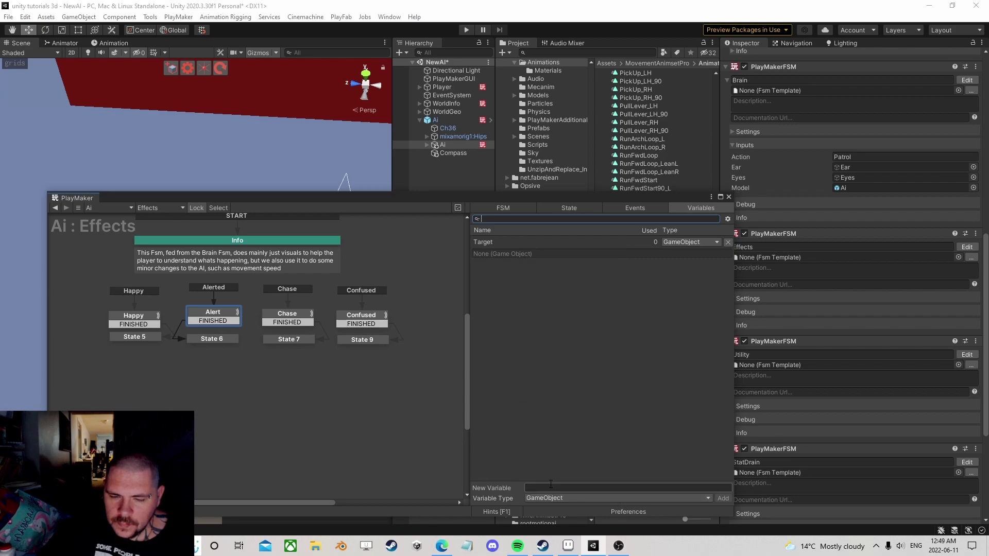
{"action": "left_click", "coordinate": [558, 499]}
{"action": "left_click", "coordinate": [567, 313]}
{"action": "left_click", "coordinate": [549, 487]}
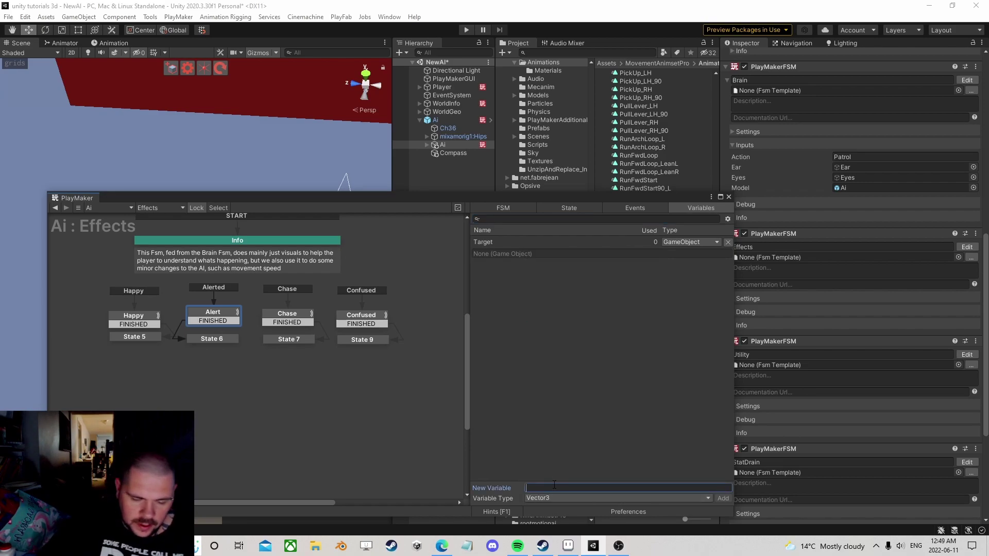
{"action": "type", "text": "V"}
{"action": "key", "text": "BackSpace"}
{"action": "type", "text": "V3Target"}
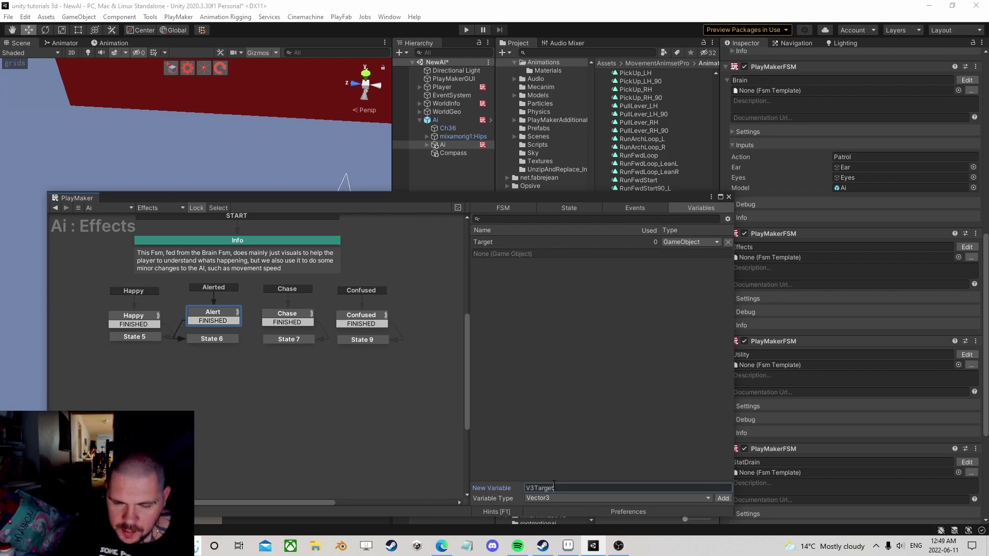
{"action": "key", "text": "Return"}
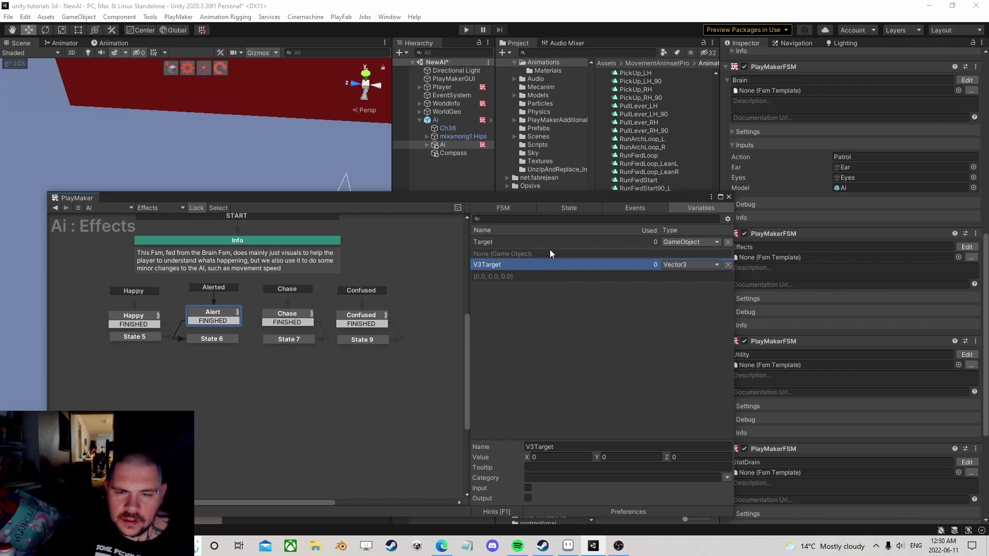
Open the child Ai's Brain FSM and examine the actions of its Patrol state, down to the Run FSM and String Changed actions
{"action": "left_click", "coordinate": [566, 209]}
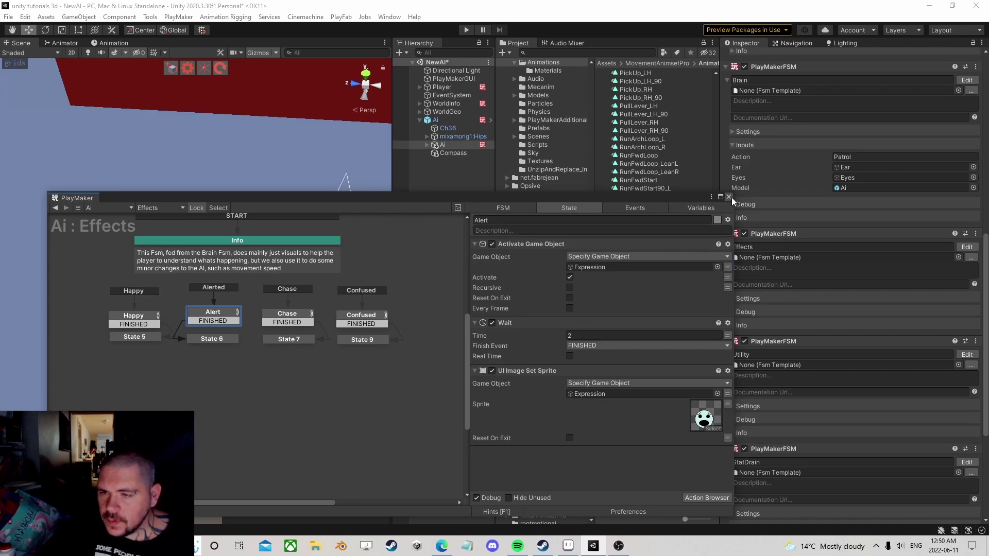
{"action": "scroll", "coordinate": [867, 289], "scroll_direction": "up", "scroll_amount": 6}
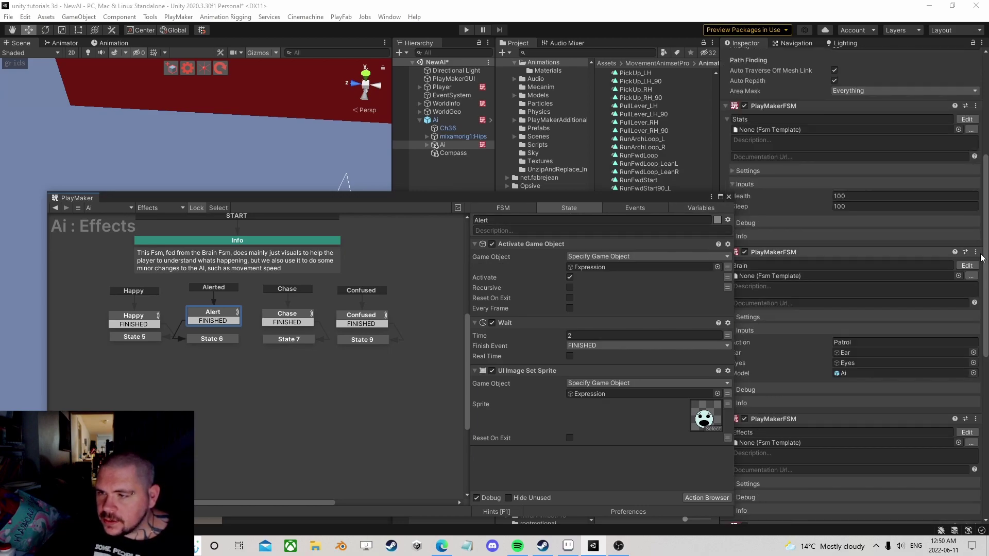
{"action": "left_click", "coordinate": [967, 265]}
{"action": "middle_click_drag", "start_coordinate": [329, 338], "coordinate": [309, 298]}
{"action": "scroll", "coordinate": [241, 302], "scroll_direction": "up", "scroll_amount": 2}
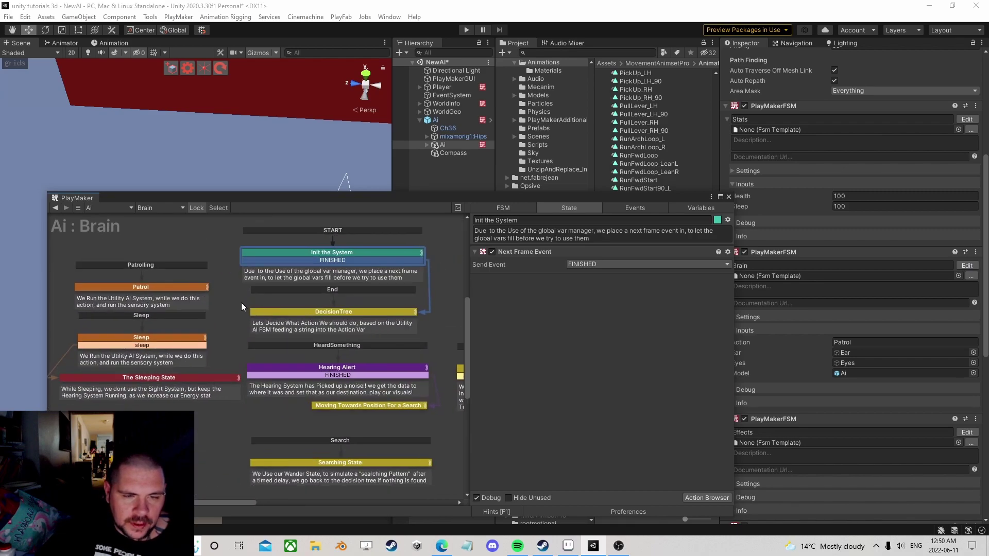
{"action": "middle_click_drag", "start_coordinate": [204, 278], "coordinate": [213, 309]}
{"action": "scroll", "coordinate": [231, 307], "scroll_direction": "up", "scroll_amount": 1}
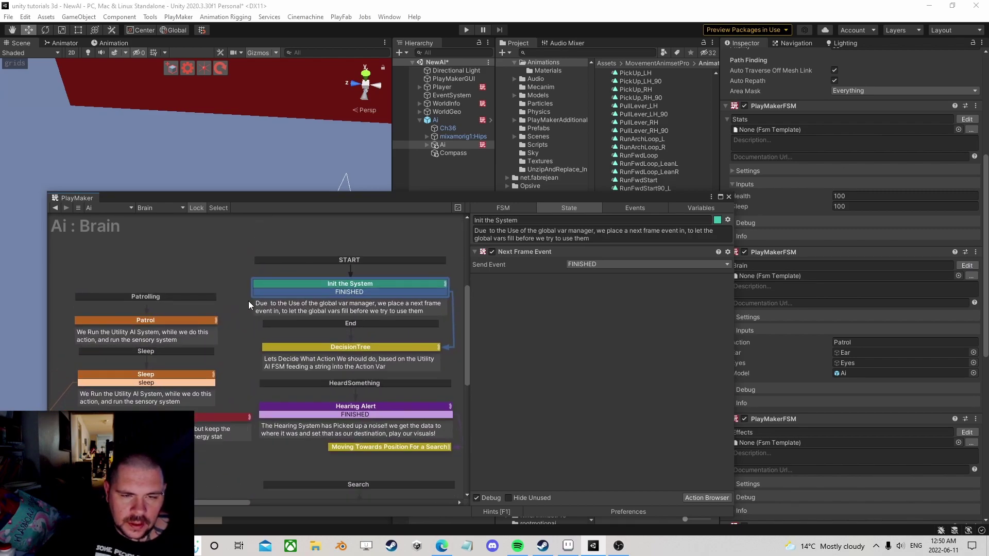
{"action": "left_click", "coordinate": [190, 321]}
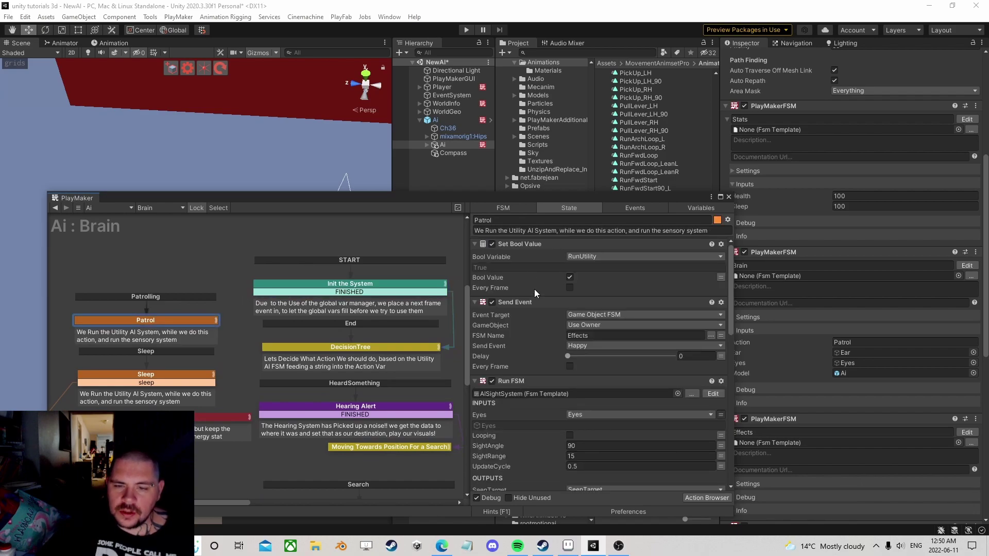
{"action": "scroll", "coordinate": [536, 289], "scroll_direction": "down", "scroll_amount": 5}
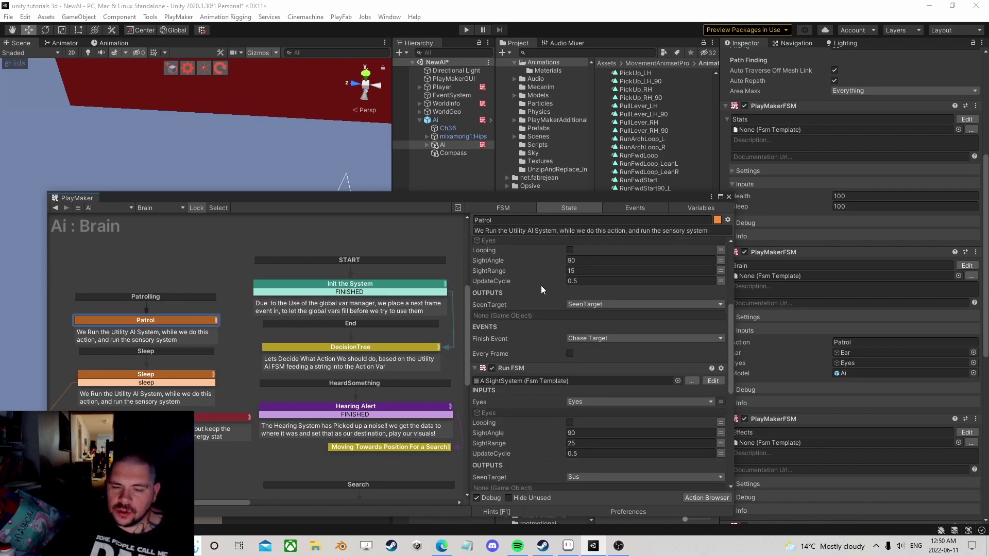
{"action": "scroll", "coordinate": [541, 286], "scroll_direction": "up", "scroll_amount": 3}
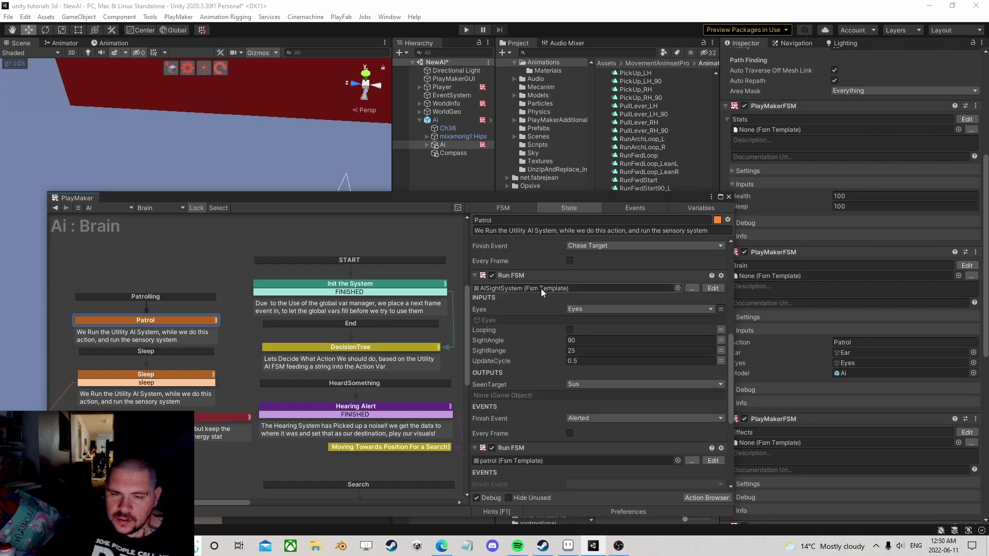
{"action": "scroll", "coordinate": [551, 292], "scroll_direction": "down", "scroll_amount": 2}
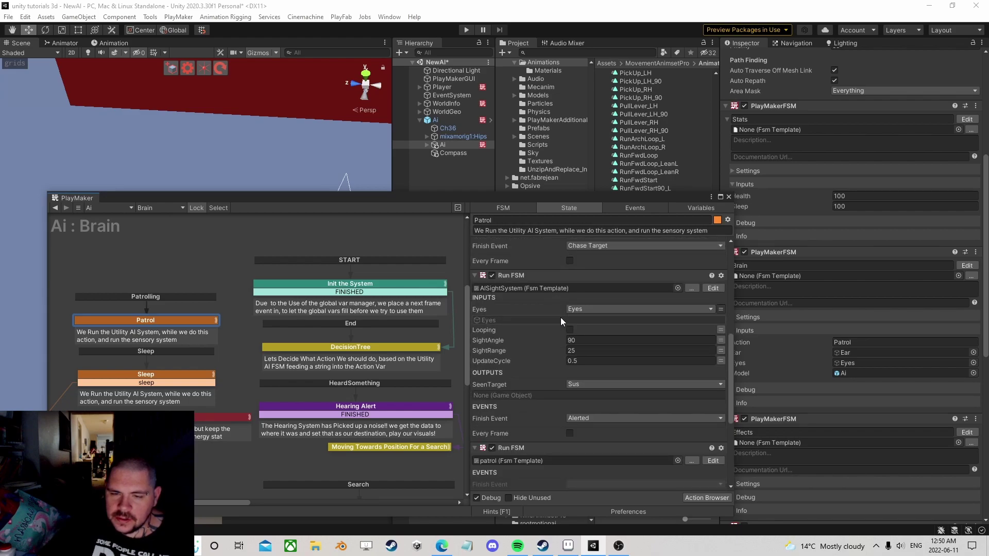
{"action": "scroll", "coordinate": [548, 298], "scroll_direction": "down", "scroll_amount": 6}
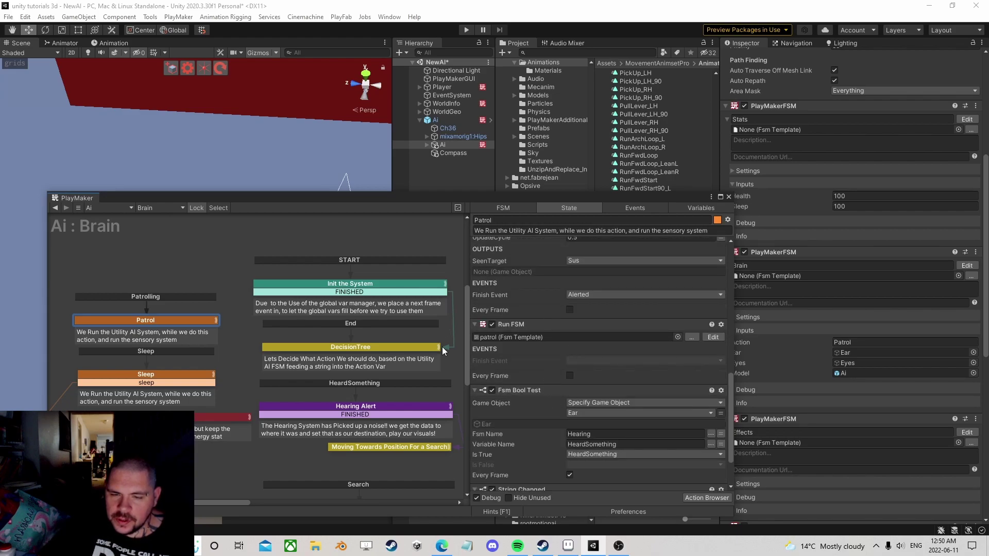
{"action": "scroll", "coordinate": [539, 385], "scroll_direction": "down", "scroll_amount": 3}
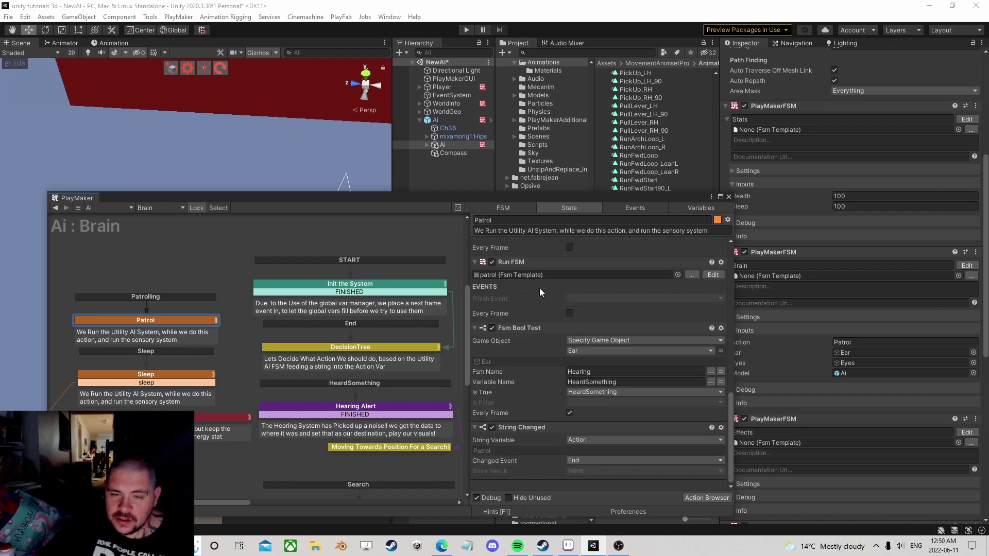
Open the patrol template run by the Patrol state and check the actions of State 1 and State 4
{"action": "left_click", "coordinate": [713, 274]}
{"action": "left_click", "coordinate": [216, 330]}
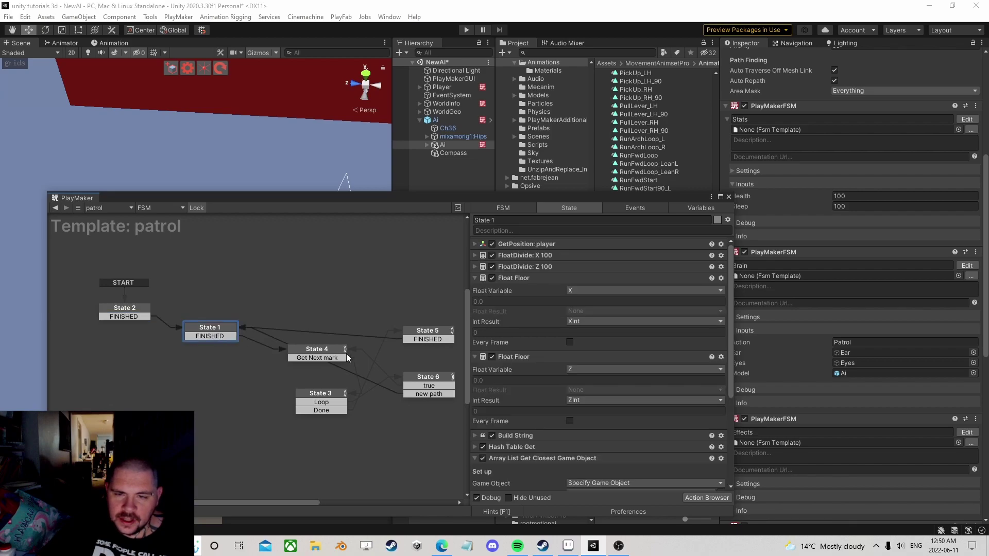
{"action": "scroll", "coordinate": [592, 358], "scroll_direction": "down", "scroll_amount": 3}
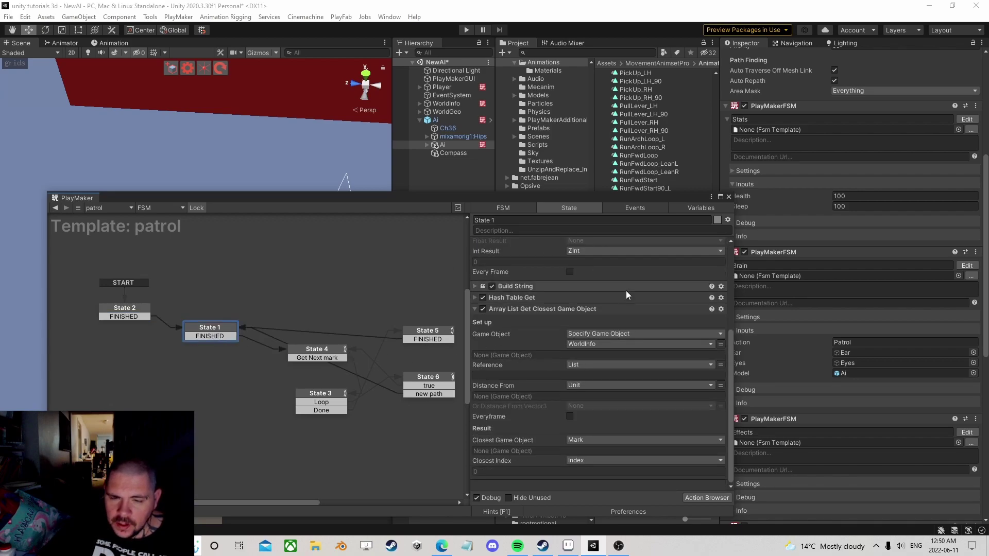
{"action": "left_click", "coordinate": [312, 355]}
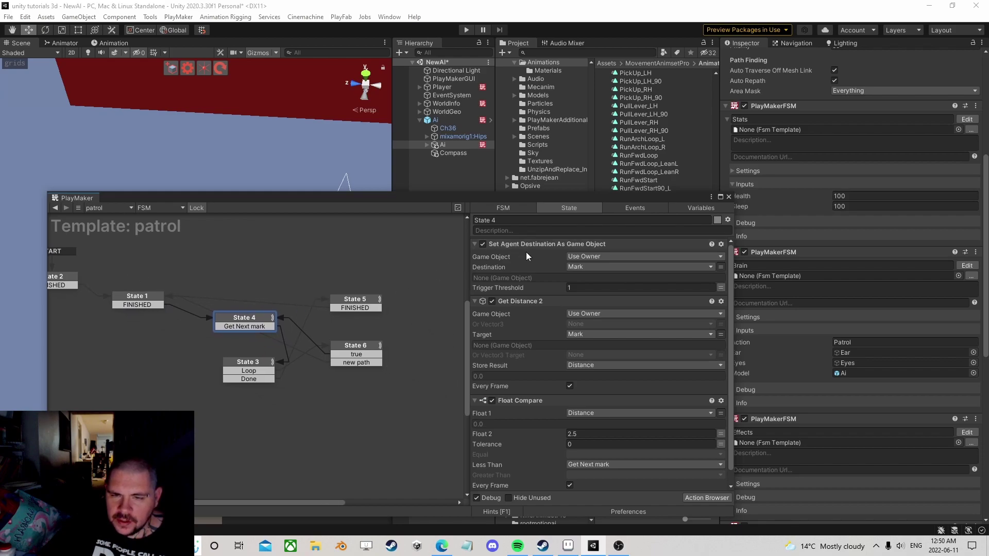
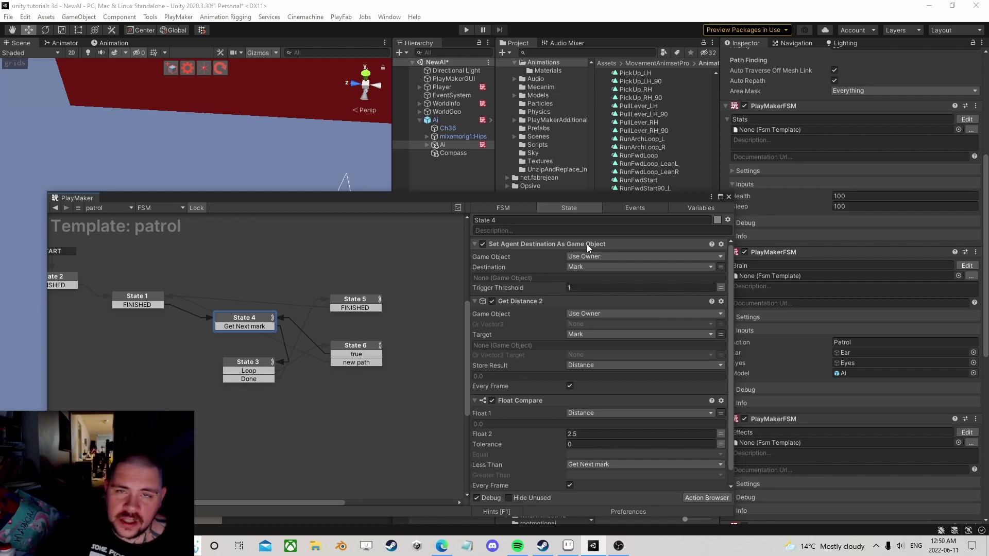
Insert a Set Fsm Game Object action before Set Agent Destination As Game Object in the patrol template's State 4
{"action": "left_click", "coordinate": [587, 245]}
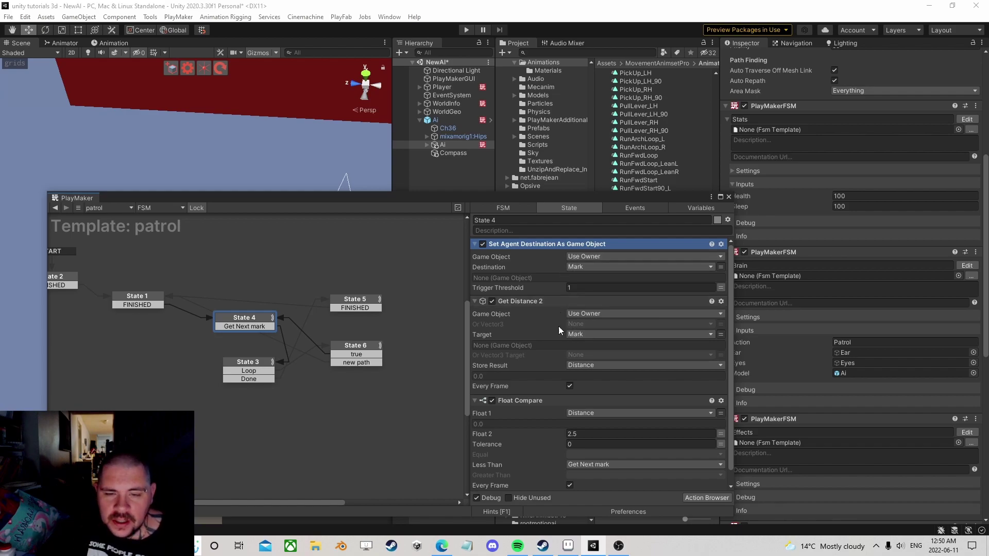
{"action": "left_click", "coordinate": [691, 498]}
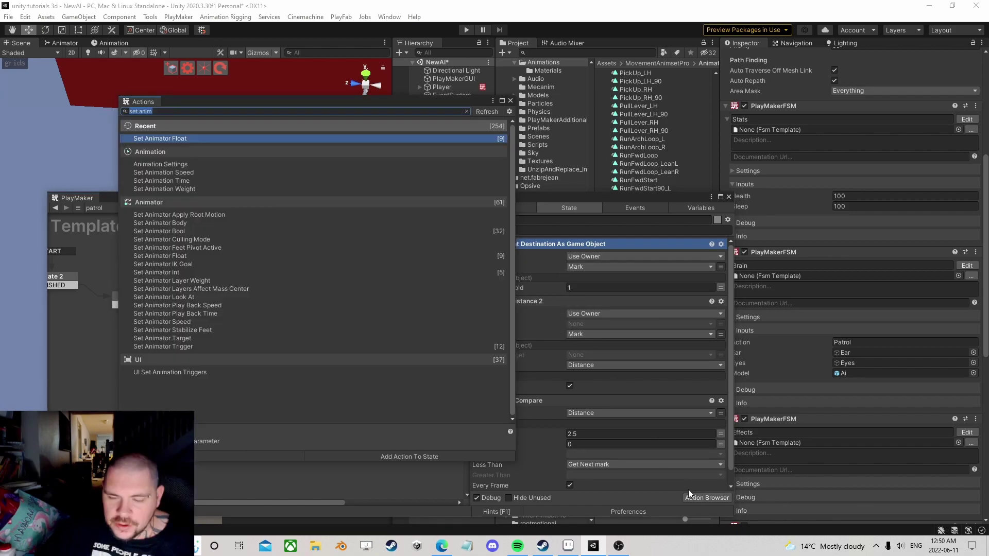
{"action": "type", "text": "set "}
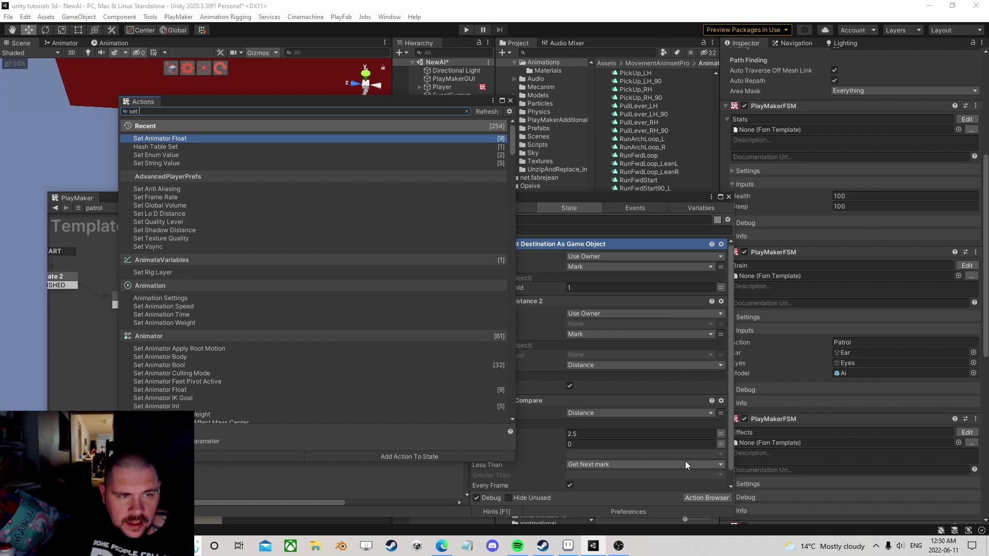
{"action": "type", "text": "gam"}
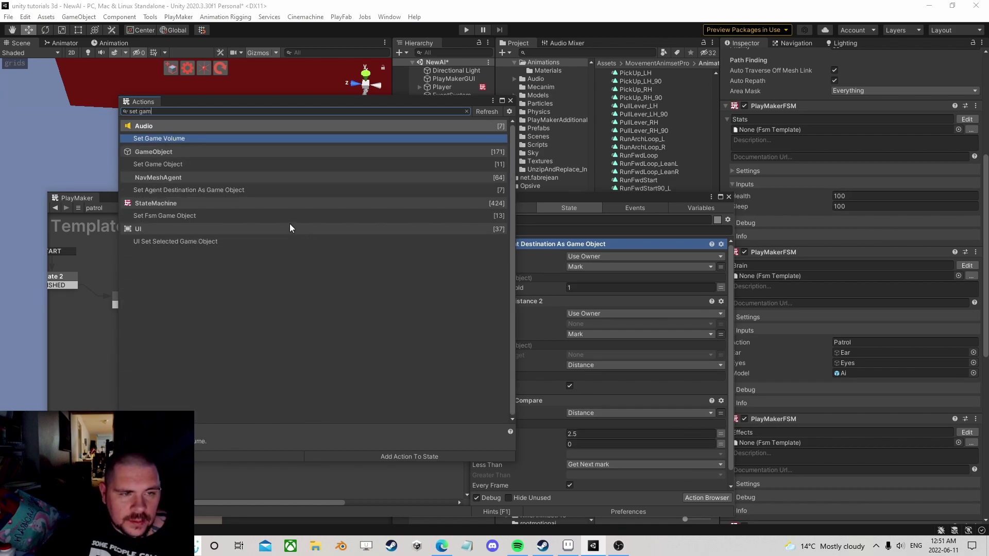
{"action": "double_click", "coordinate": [171, 216]}
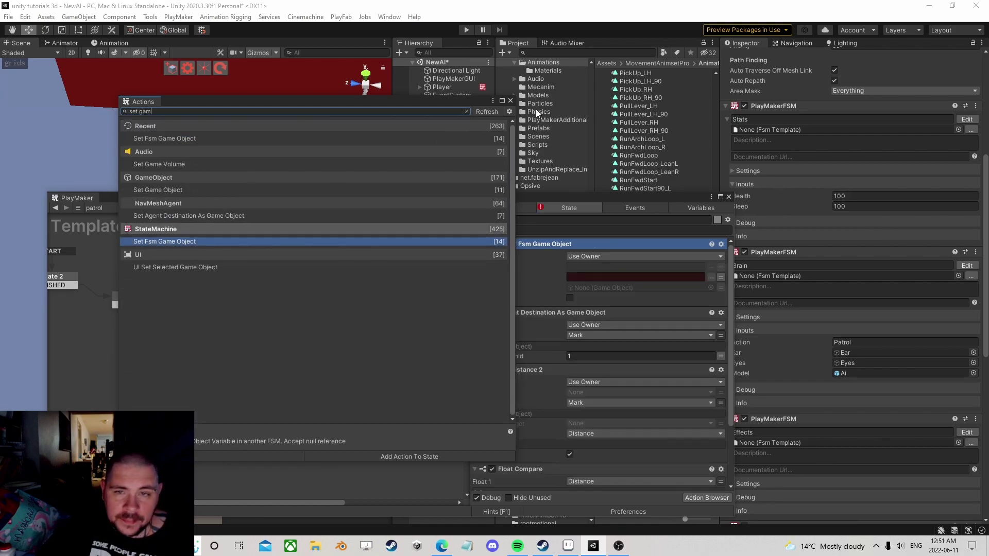
{"action": "left_click", "coordinate": [511, 101]}
{"action": "left_click", "coordinate": [682, 256]}
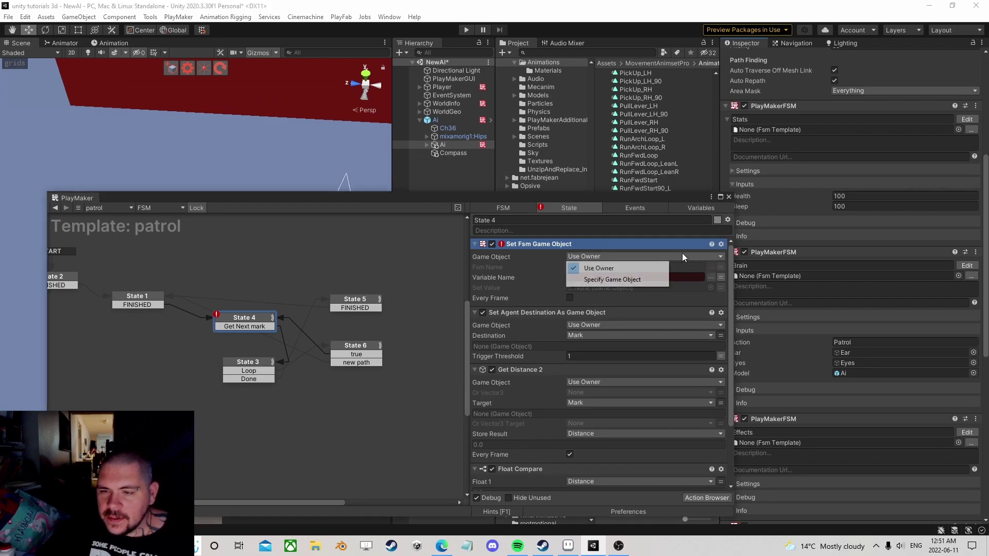
{"action": "left_click", "coordinate": [622, 278]}
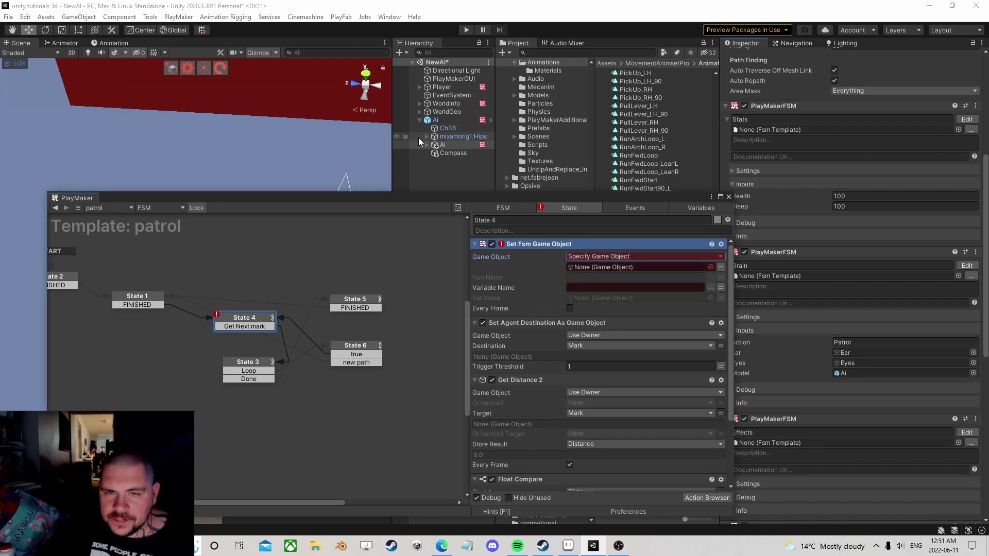
{"action": "left_click", "coordinate": [647, 258]}
{"action": "left_click", "coordinate": [613, 267]}
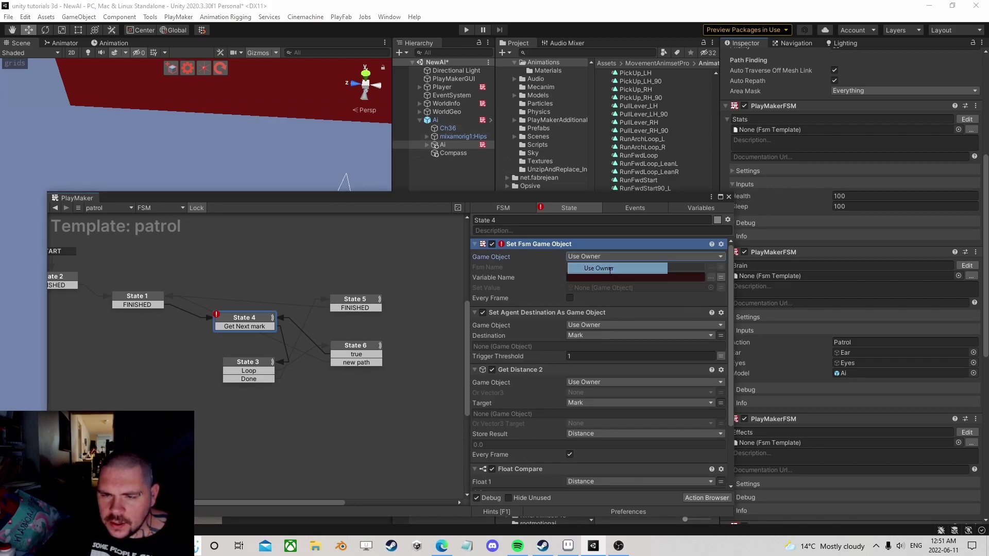
Specify the child Ai object as the game object of State 4's Set Fsm Game Object action
{"action": "left_click", "coordinate": [614, 255]}
{"action": "left_click", "coordinate": [605, 277]}
{"action": "left_click", "coordinate": [440, 144]}
{"action": "left_click_drag", "start_coordinate": [564, 198], "coordinate": [551, 169]}
{"action": "left_click_drag", "start_coordinate": [468, 145], "coordinate": [585, 240]}
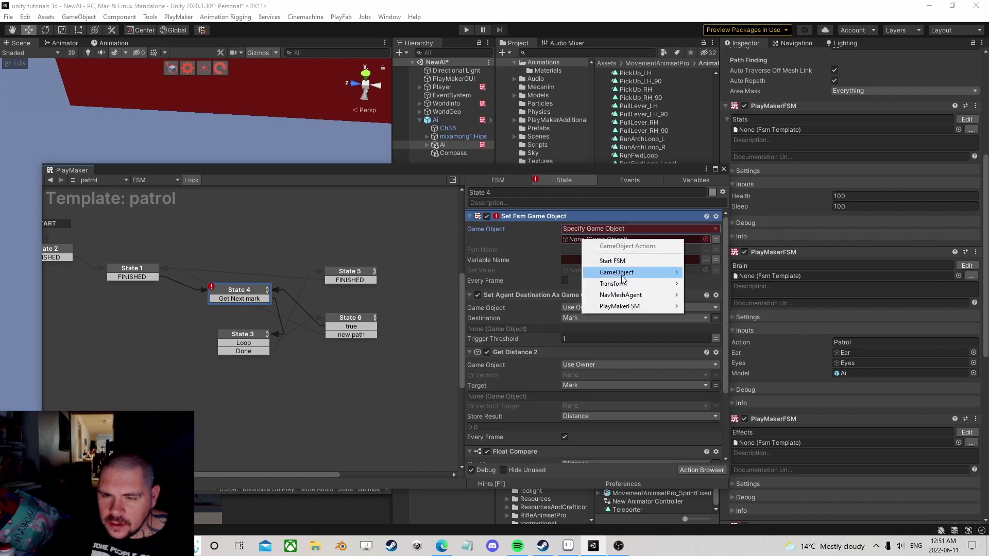
{"action": "mouse_move", "coordinate": [633, 308]}
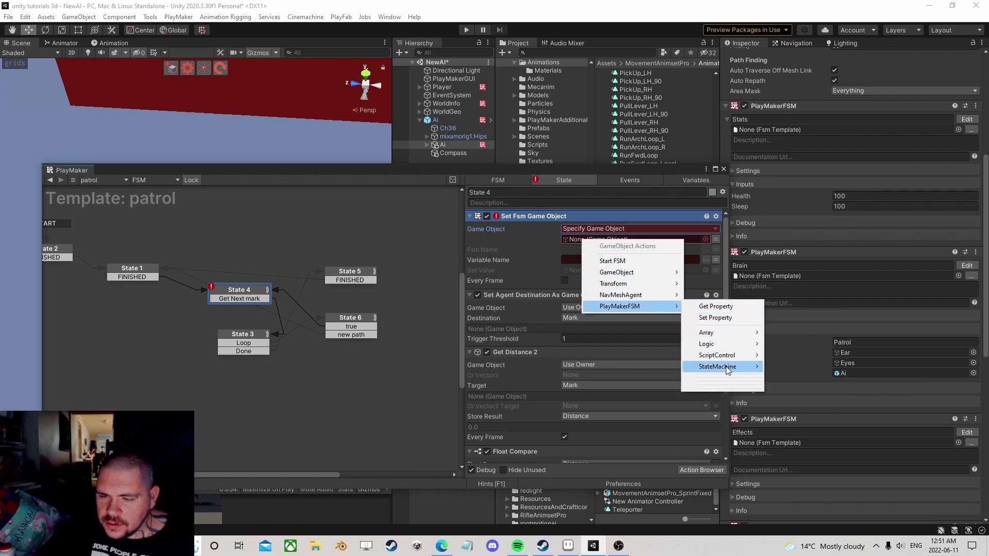
{"action": "mouse_move", "coordinate": [723, 366]}
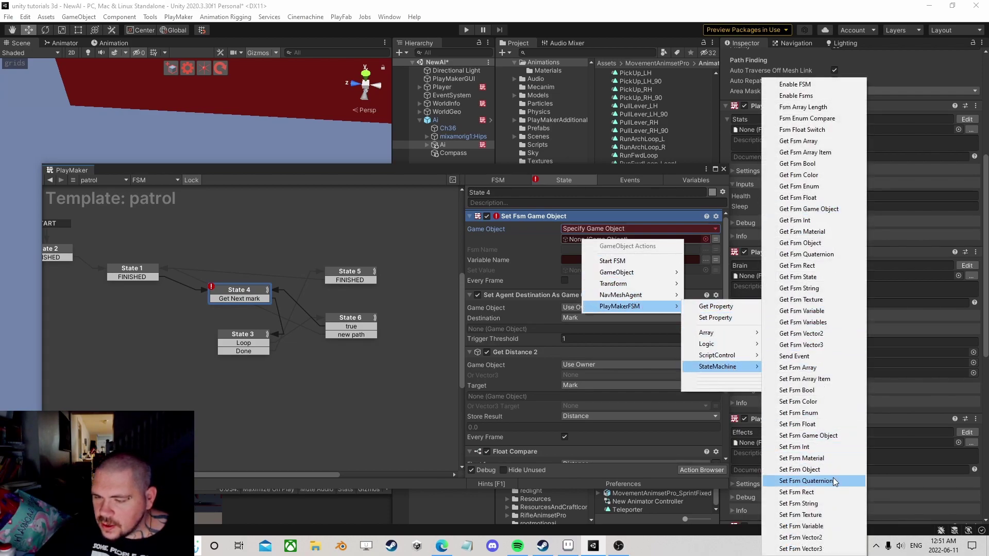
{"action": "left_click", "coordinate": [846, 436]}
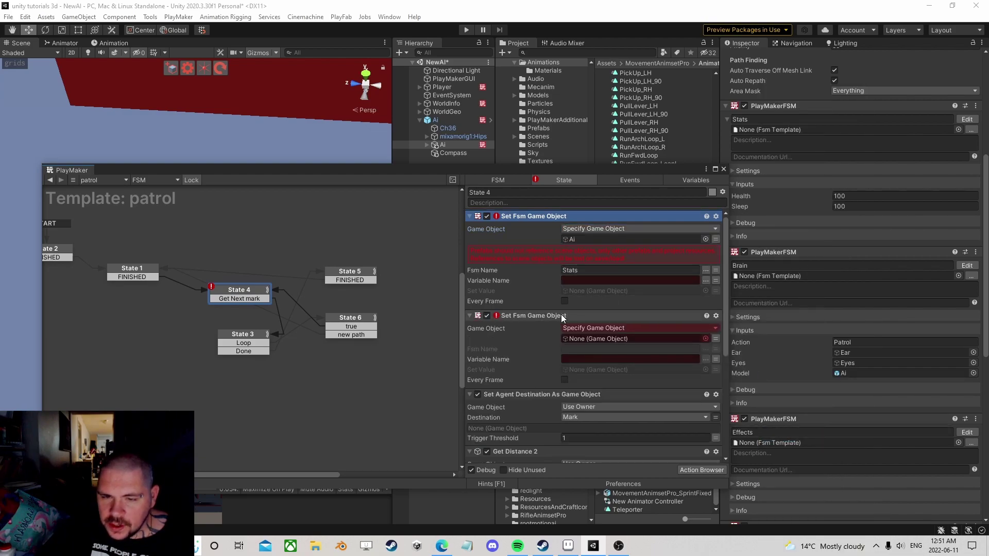
{"action": "left_click", "coordinate": [542, 316]}
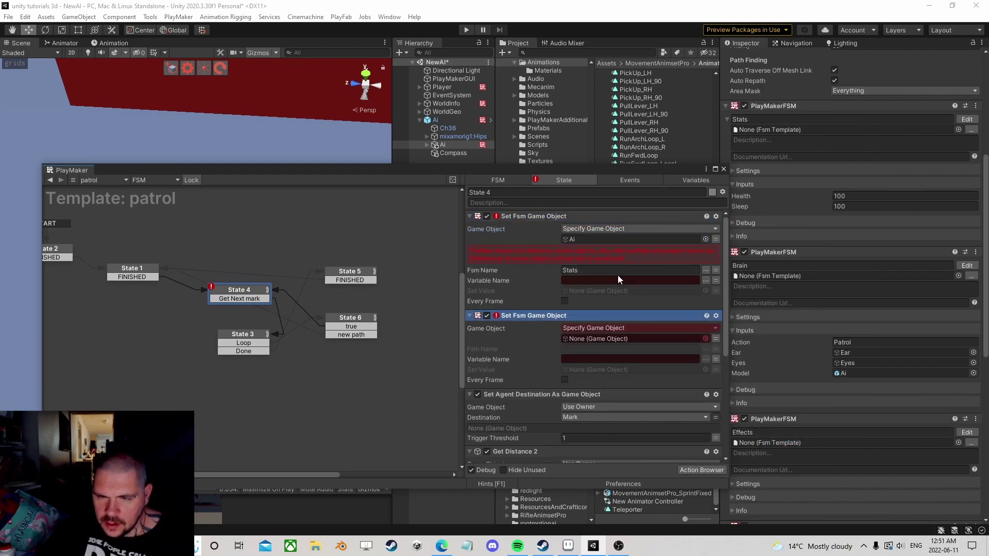
{"action": "key", "text": "Delete"}
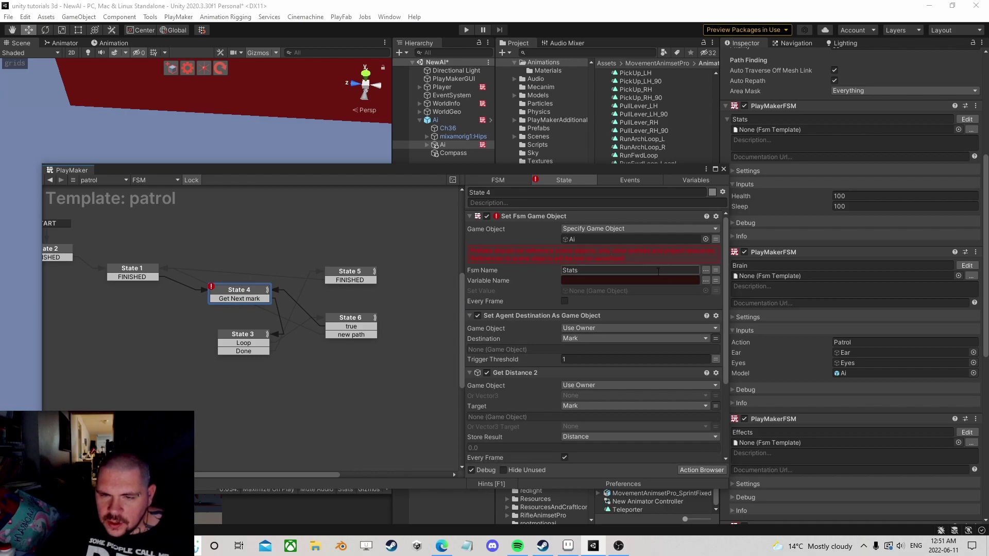
Point the Set Fsm Game Object action at the Effects FSM's Target variable, with Mark as the set value
{"action": "left_click", "coordinate": [705, 270]}
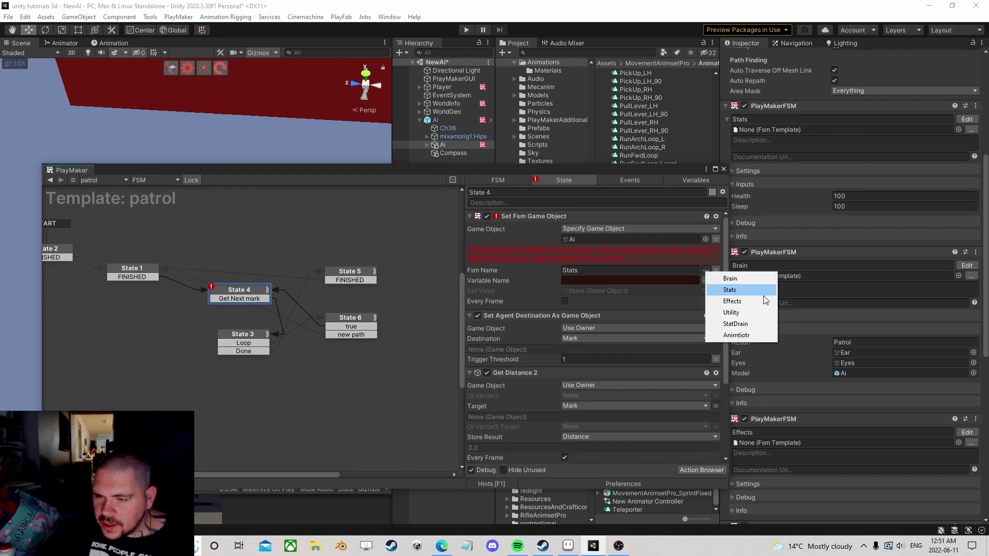
{"action": "left_click", "coordinate": [743, 302]}
{"action": "left_click", "coordinate": [707, 280]}
{"action": "left_click", "coordinate": [728, 288]}
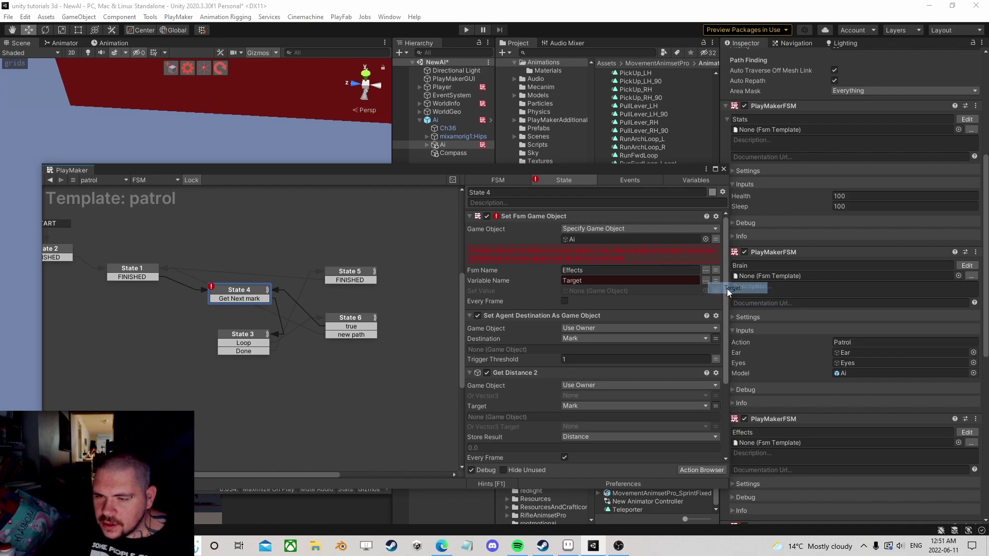
{"action": "left_click", "coordinate": [613, 290]}
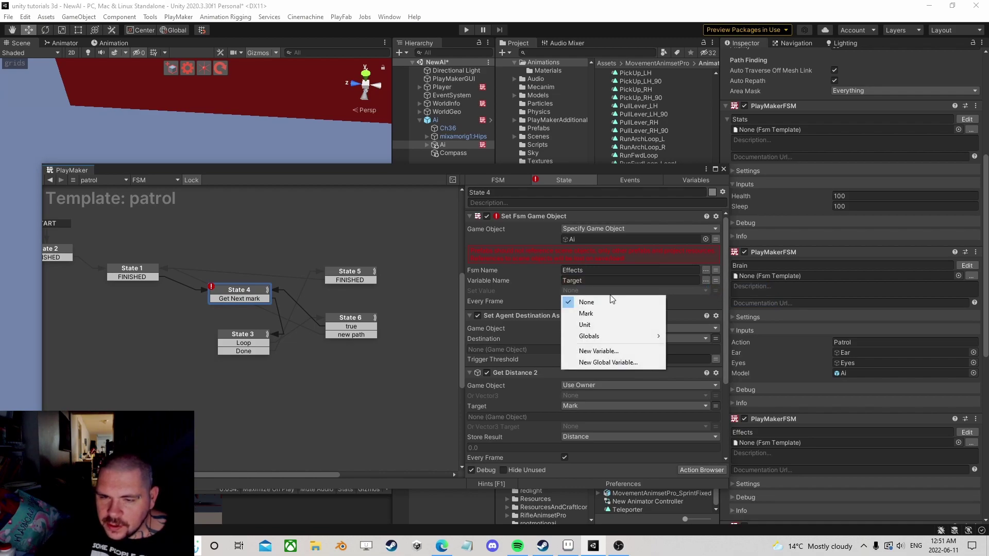
{"action": "left_click", "coordinate": [594, 317]}
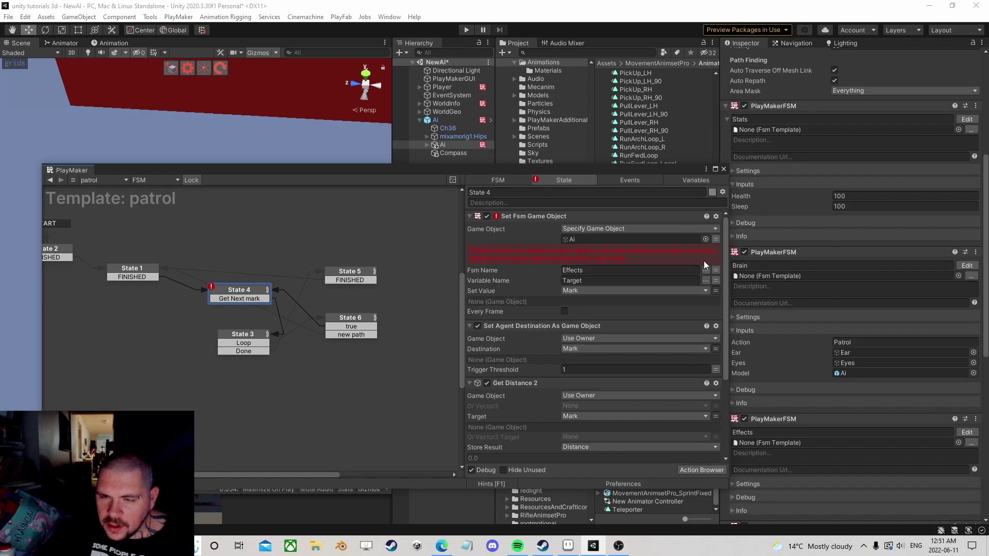
Switch the action's game object to Use Owner and reorder State 4 so Set Agent Destination As Game Object comes before it
{"action": "left_click", "coordinate": [638, 229]}
{"action": "left_click", "coordinate": [595, 240]}
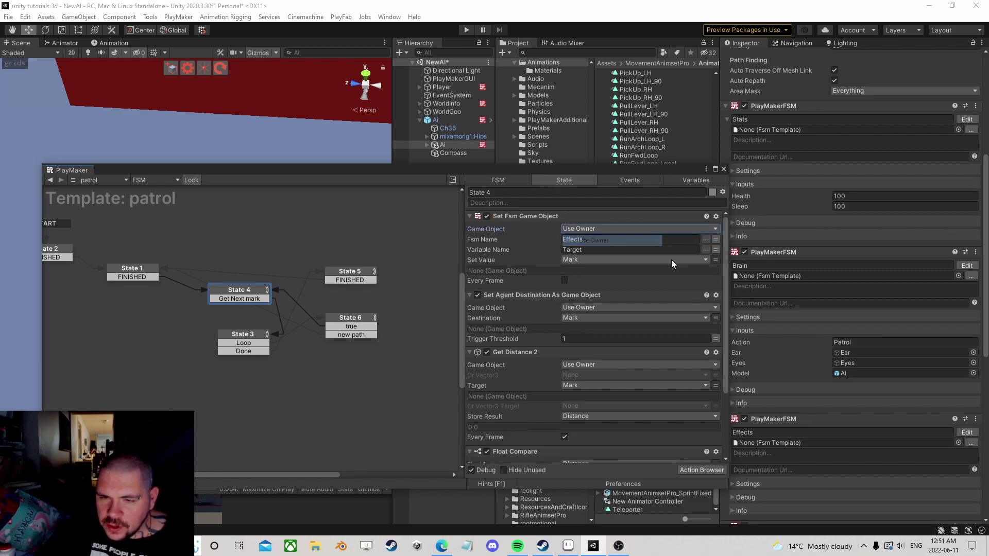
{"action": "left_click", "coordinate": [478, 295]}
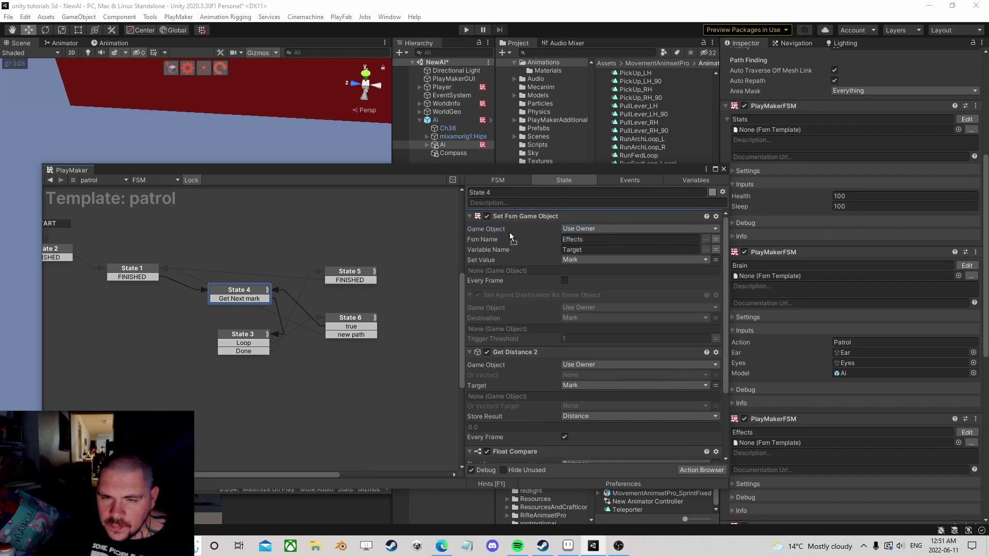
{"action": "left_click_drag", "start_coordinate": [512, 238], "coordinate": [513, 219]}
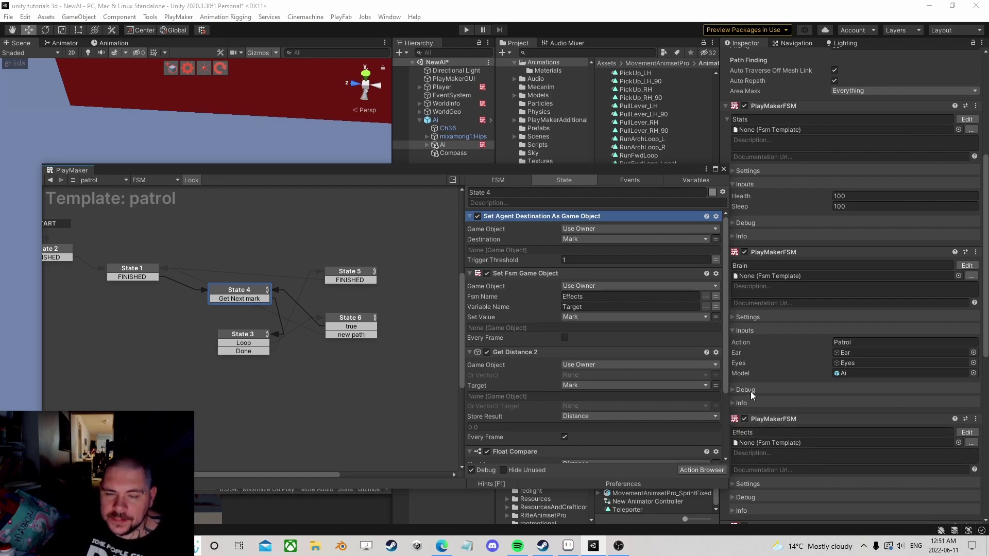
Check the actions of State 3, State 5 and State 6 in the patrol template
{"action": "left_click", "coordinate": [256, 303]}
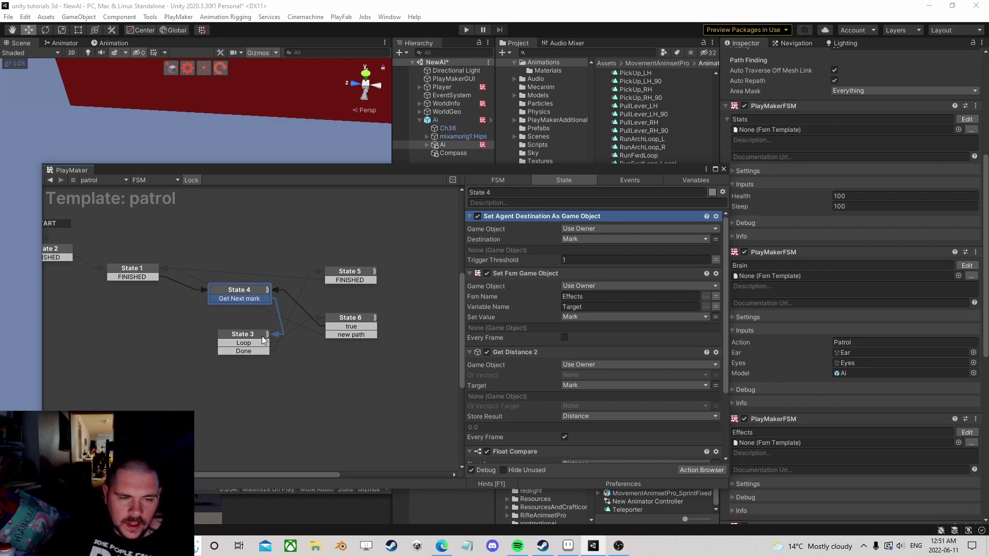
{"action": "left_click", "coordinate": [251, 334]}
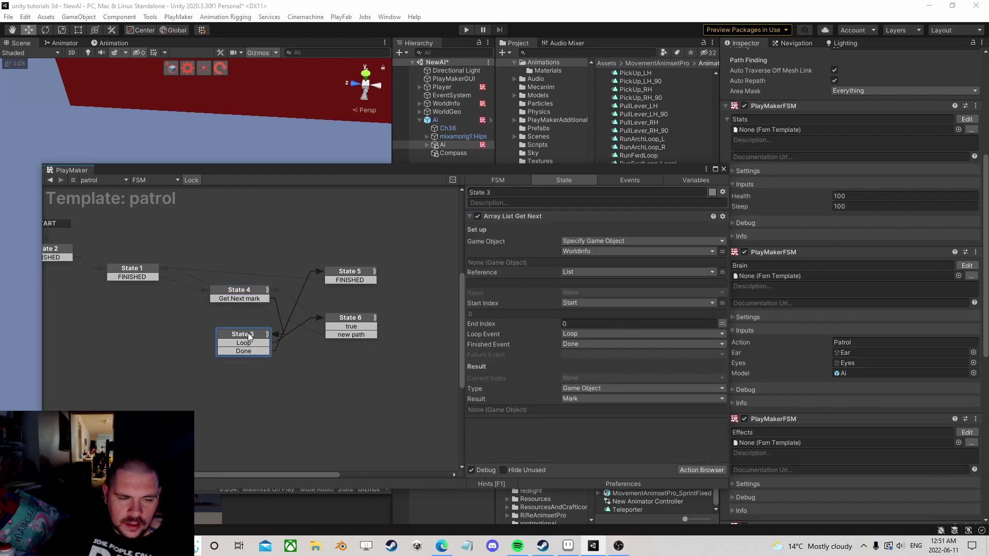
{"action": "left_click", "coordinate": [332, 272]}
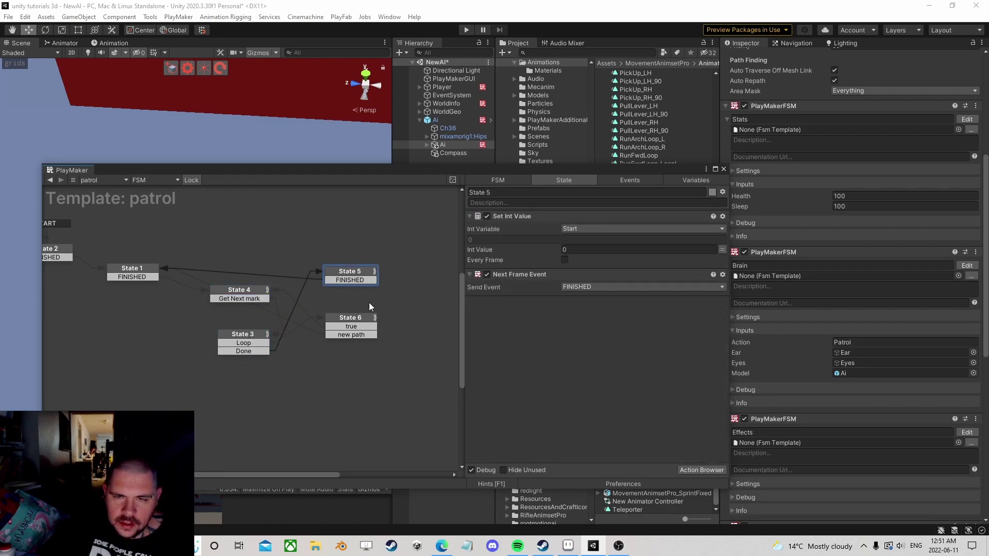
{"action": "left_click", "coordinate": [340, 320]}
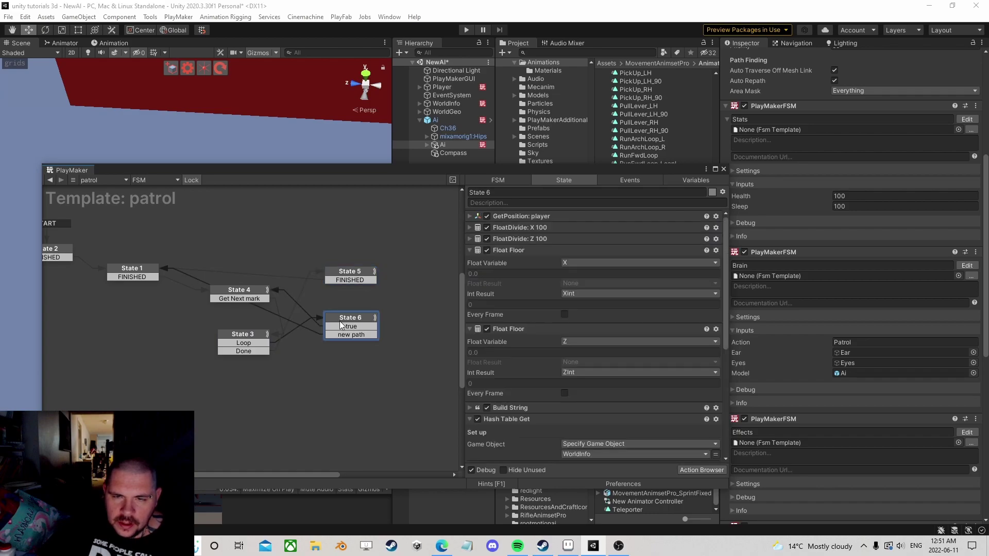
Return to the Ai's Brain FSM and insert a Set Fsm Game Object action after Set Agent Destination in the Sleep state
{"action": "left_click", "coordinate": [50, 180]}
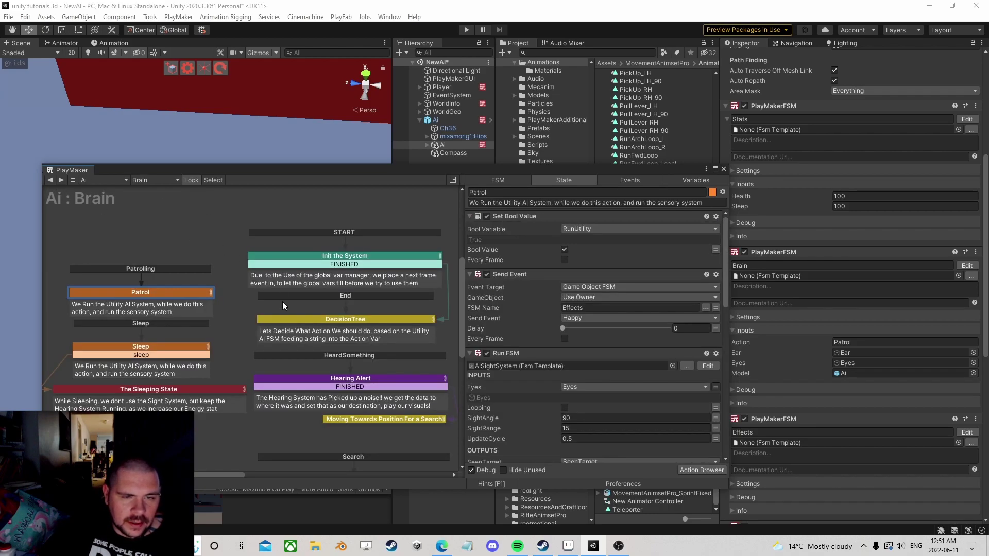
{"action": "left_click", "coordinate": [148, 348]}
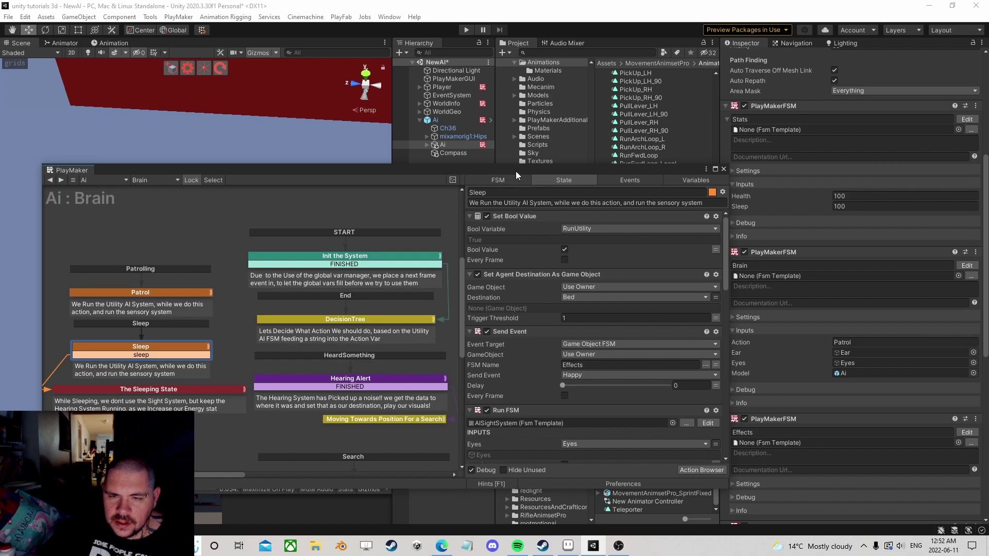
{"action": "left_click_drag", "start_coordinate": [515, 171], "coordinate": [488, 88]}
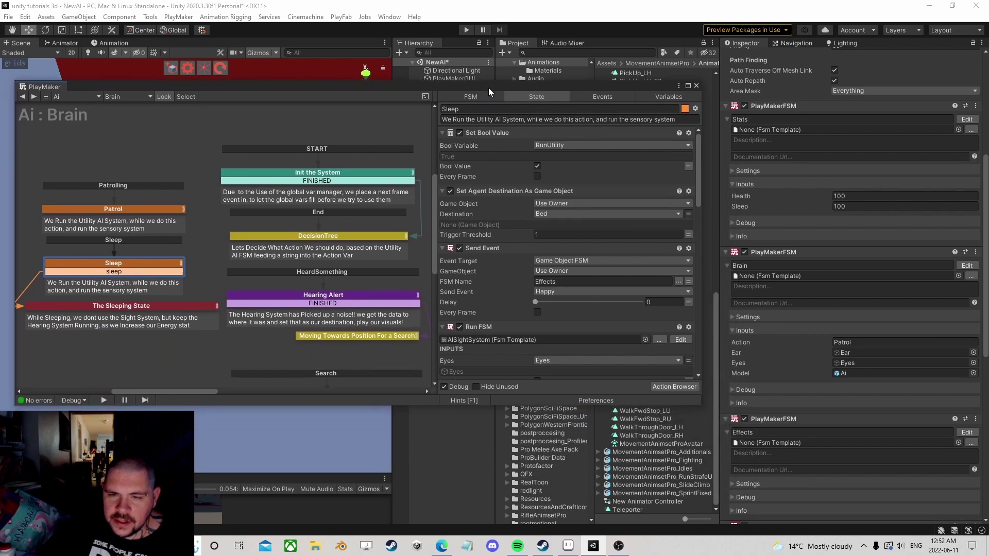
{"action": "left_click", "coordinate": [665, 386]}
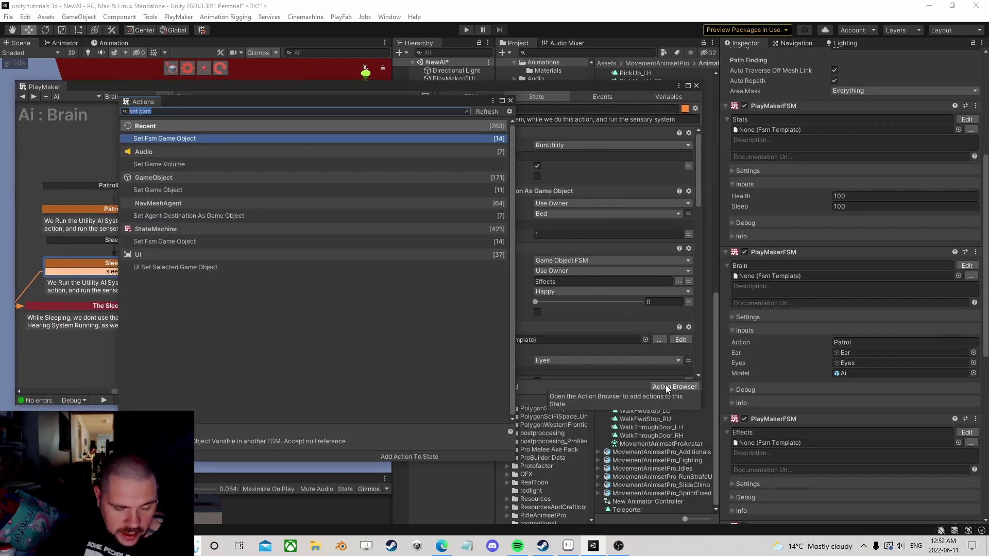
{"action": "double_click", "coordinate": [180, 138]}
{"action": "left_click", "coordinate": [510, 101]}
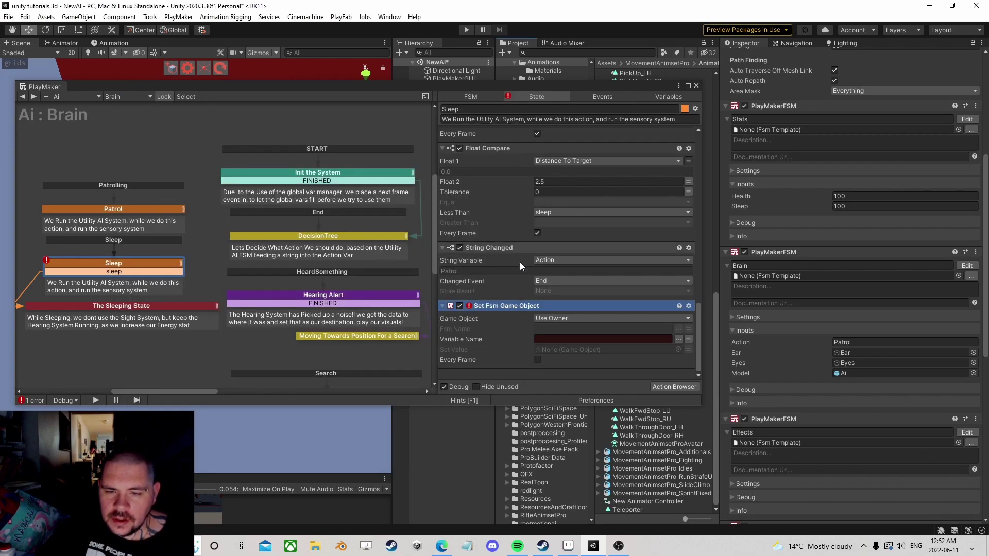
{"action": "left_click", "coordinate": [486, 306]}
{"action": "scroll", "coordinate": [487, 129], "scroll_direction": "up", "scroll_amount": 5}
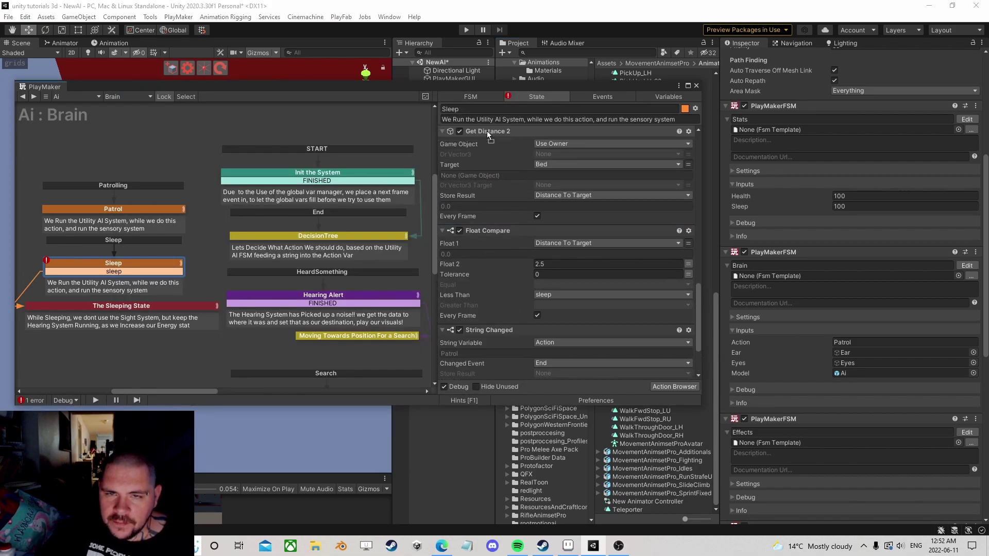
{"action": "scroll", "coordinate": [487, 128], "scroll_direction": "up", "scroll_amount": 8}
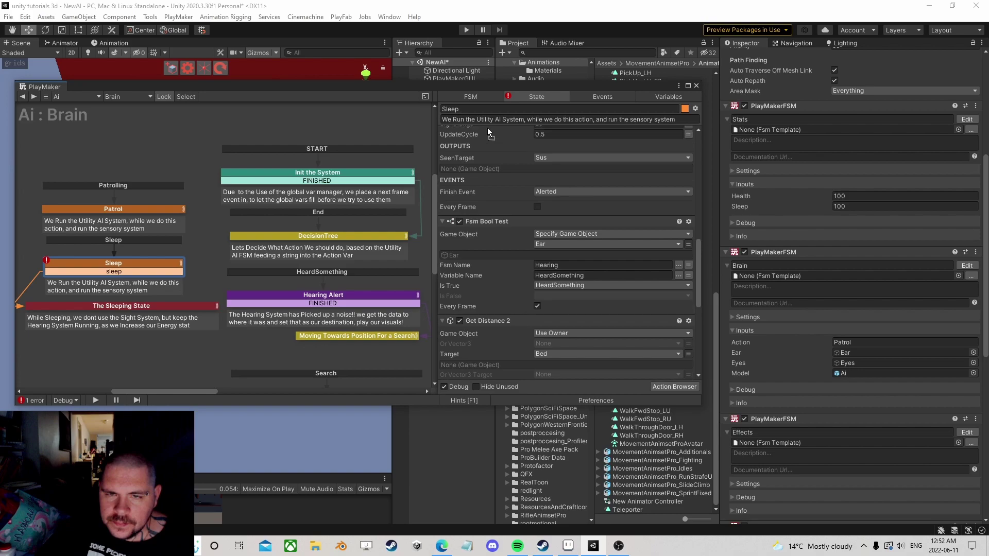
{"action": "scroll", "coordinate": [488, 128], "scroll_direction": "up", "scroll_amount": 8}
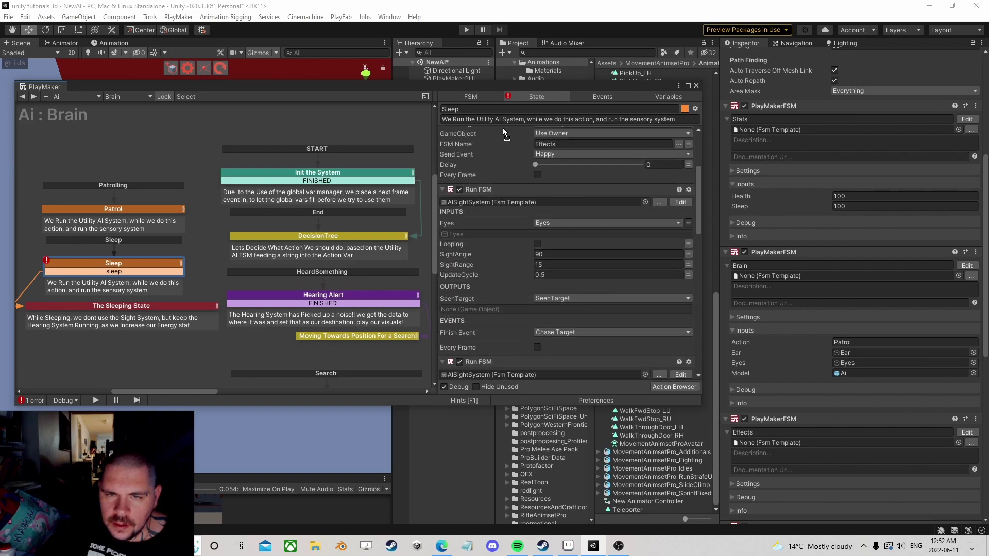
{"action": "scroll", "coordinate": [498, 134], "scroll_direction": "up", "scroll_amount": 3}
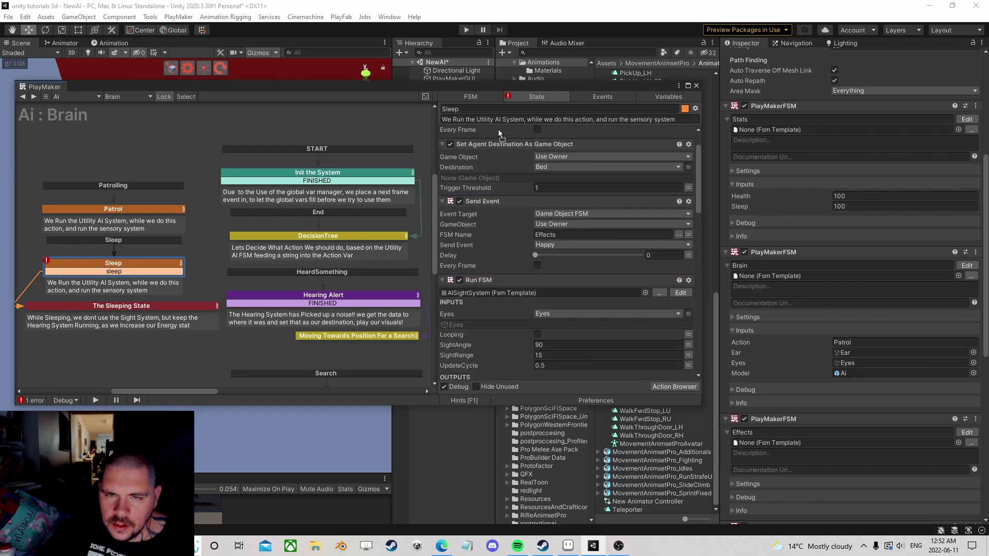
{"action": "left_click_drag", "start_coordinate": [498, 214], "coordinate": [495, 244]}
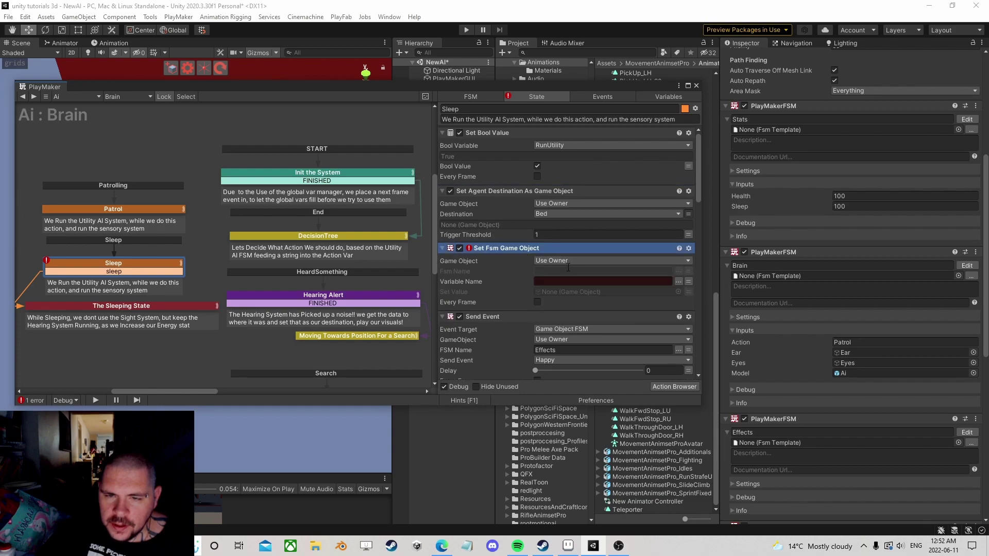
Configure the Sleep state's Set Fsm Game Object action with FSM Effects, variable Target and value Bed
{"action": "left_click", "coordinate": [687, 272]}
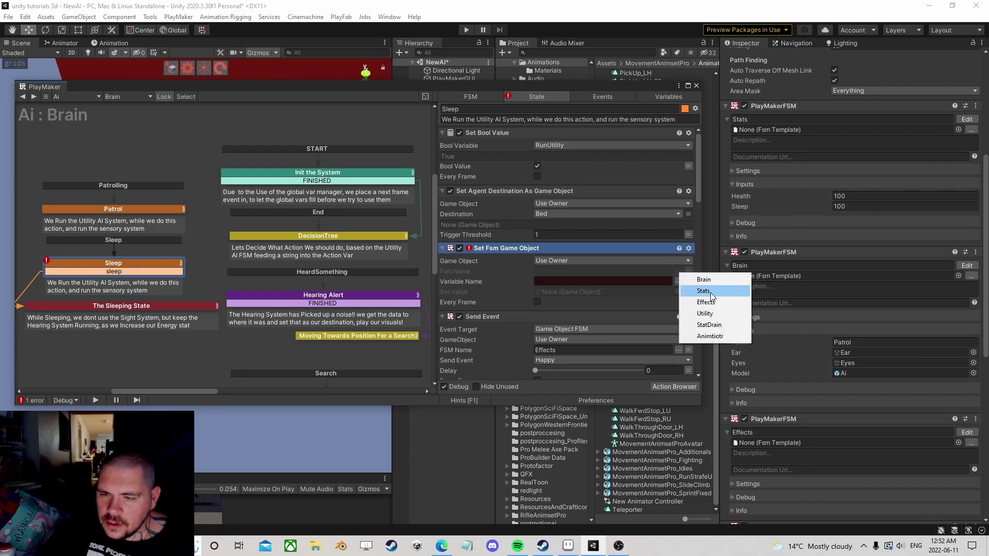
{"action": "left_click", "coordinate": [682, 287]}
{"action": "left_click", "coordinate": [678, 282]}
{"action": "left_click", "coordinate": [695, 289]}
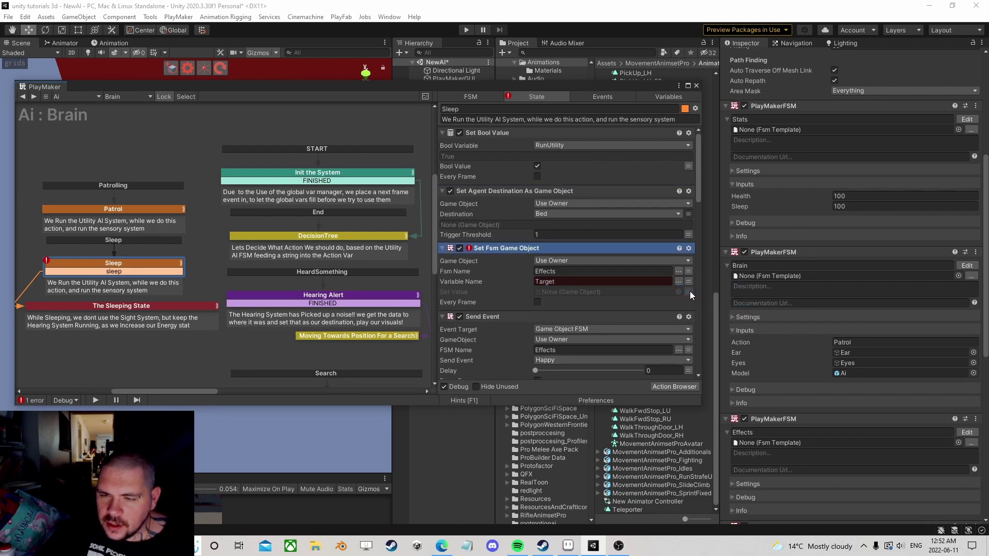
{"action": "left_click", "coordinate": [638, 292]}
{"action": "left_click", "coordinate": [587, 314]}
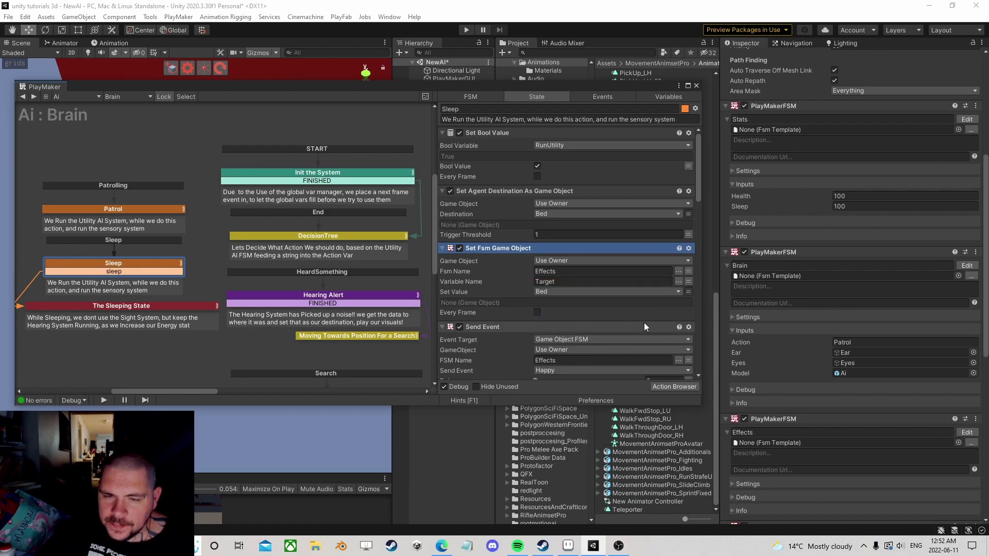
Examine the actions of The Sleeping State, Init the System and DecisionTree states for any destination that needs passing on
{"action": "left_click", "coordinate": [131, 308]}
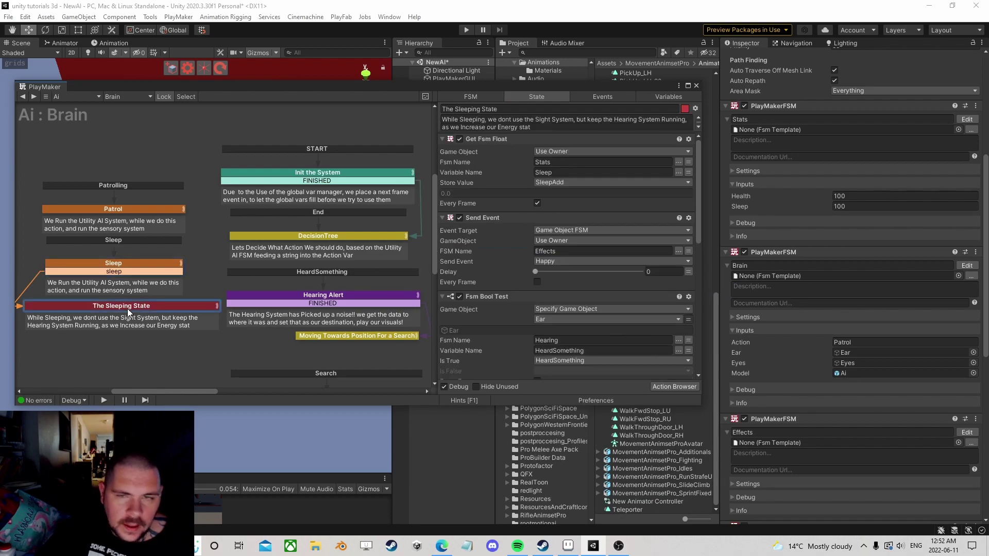
{"action": "scroll", "coordinate": [529, 315], "scroll_direction": "down", "scroll_amount": 10}
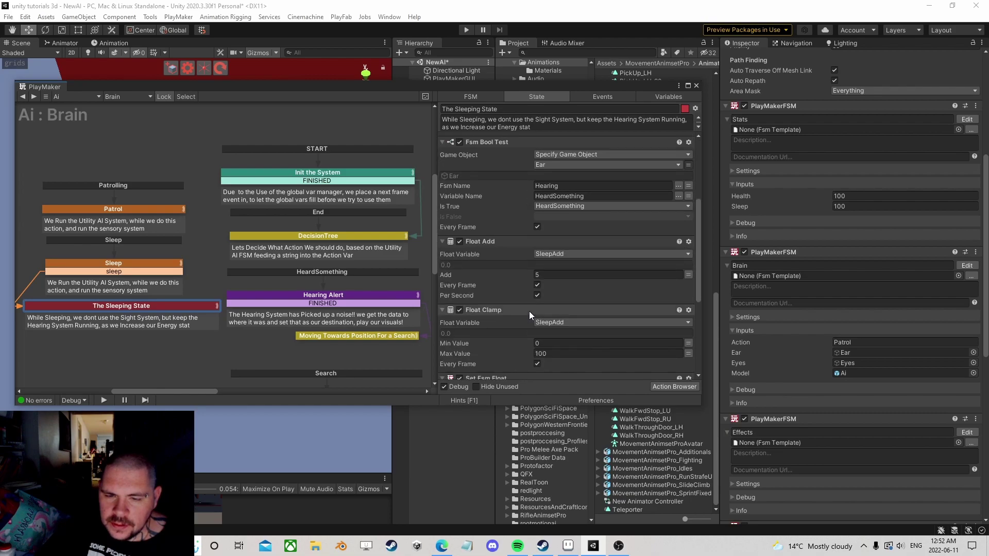
{"action": "scroll", "coordinate": [530, 313], "scroll_direction": "up", "scroll_amount": 10}
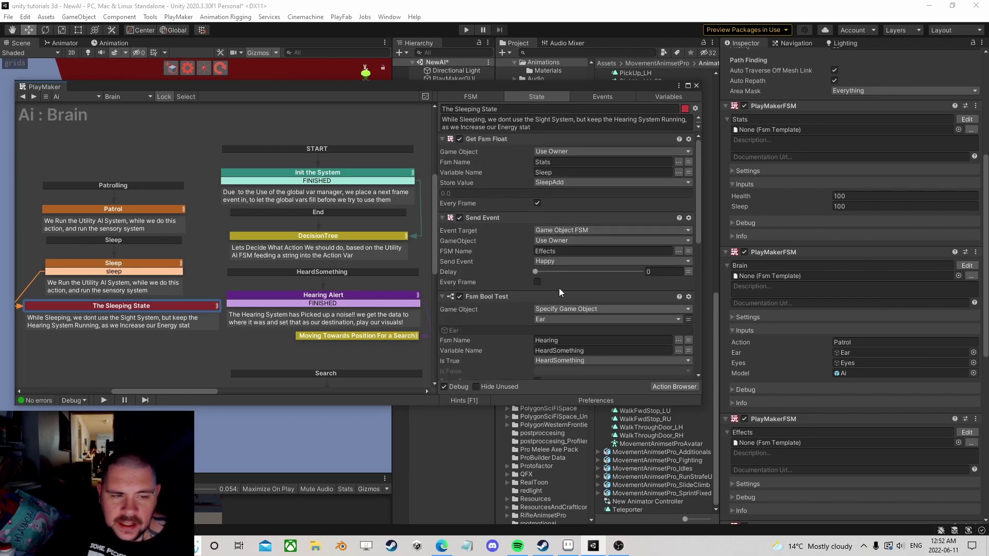
{"action": "left_click", "coordinate": [346, 171]}
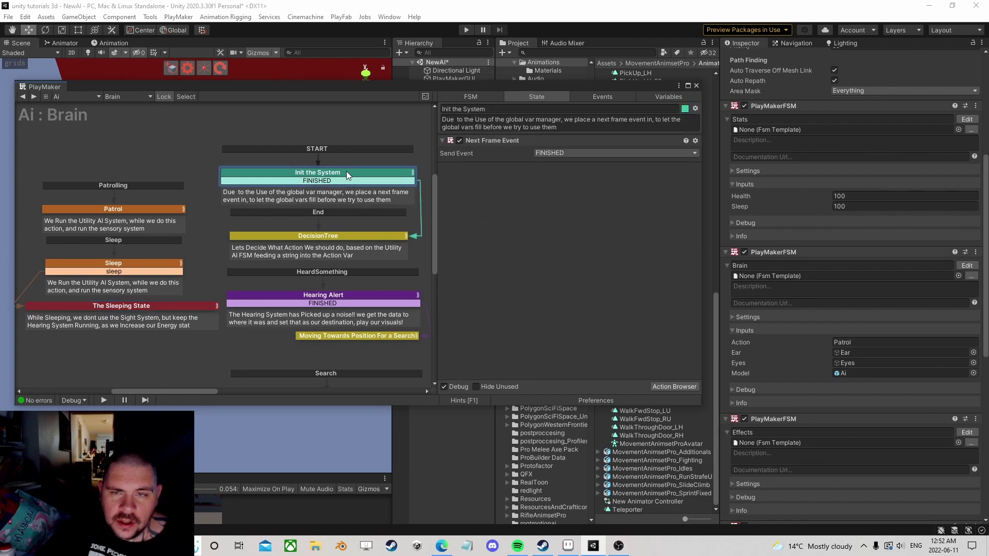
{"action": "left_click", "coordinate": [324, 239]}
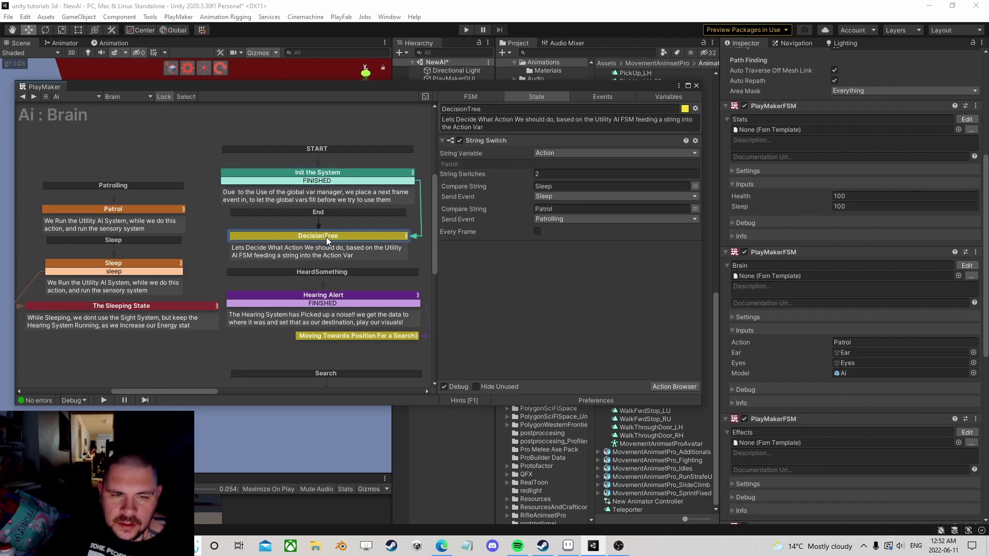
Examine the actions of the Hearing Alert and Moving Towards Position For a Search states for any destination that needs passing on
{"action": "left_click", "coordinate": [324, 295]}
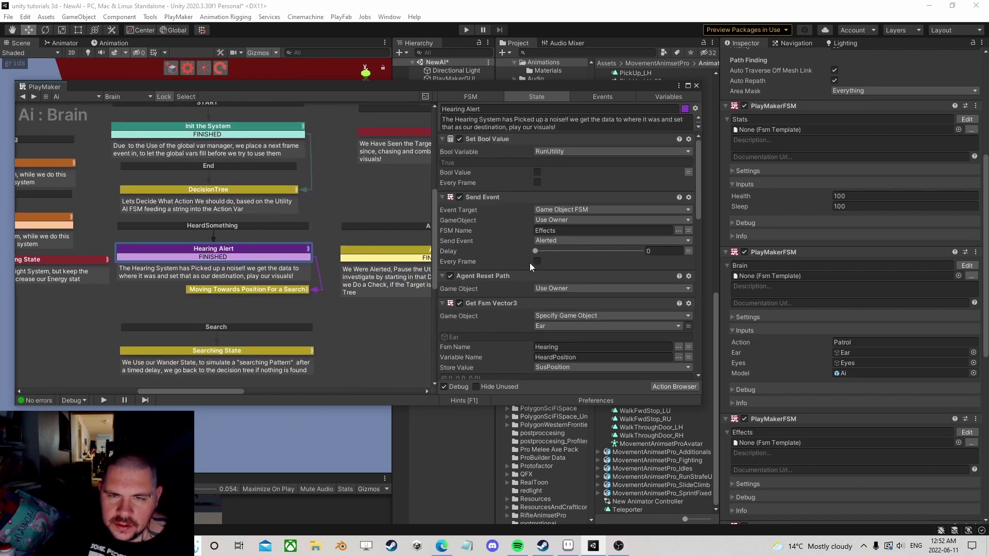
{"action": "scroll", "coordinate": [529, 262], "scroll_direction": "down", "scroll_amount": 3}
{"action": "scroll", "coordinate": [530, 262], "scroll_direction": "down", "scroll_amount": 5}
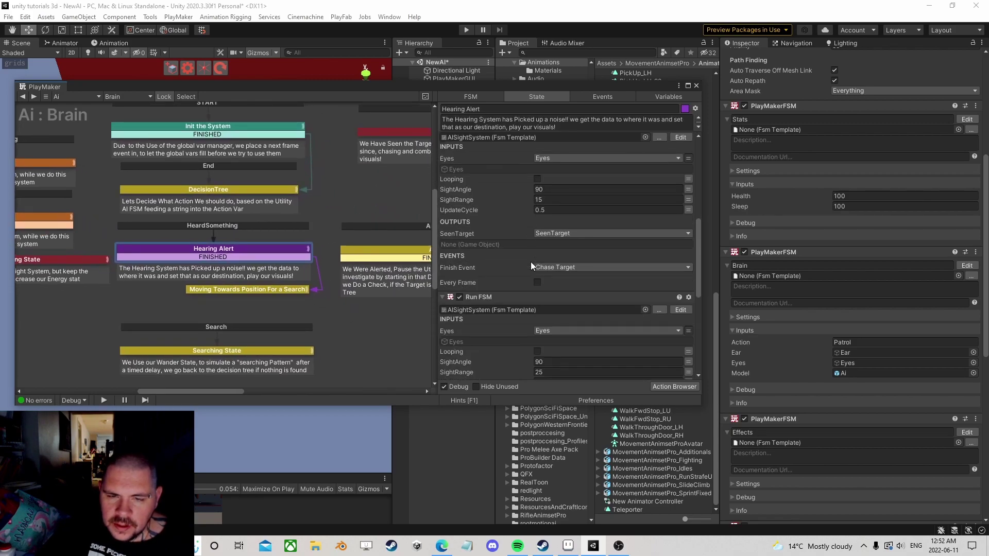
{"action": "scroll", "coordinate": [534, 259], "scroll_direction": "down", "scroll_amount": 6}
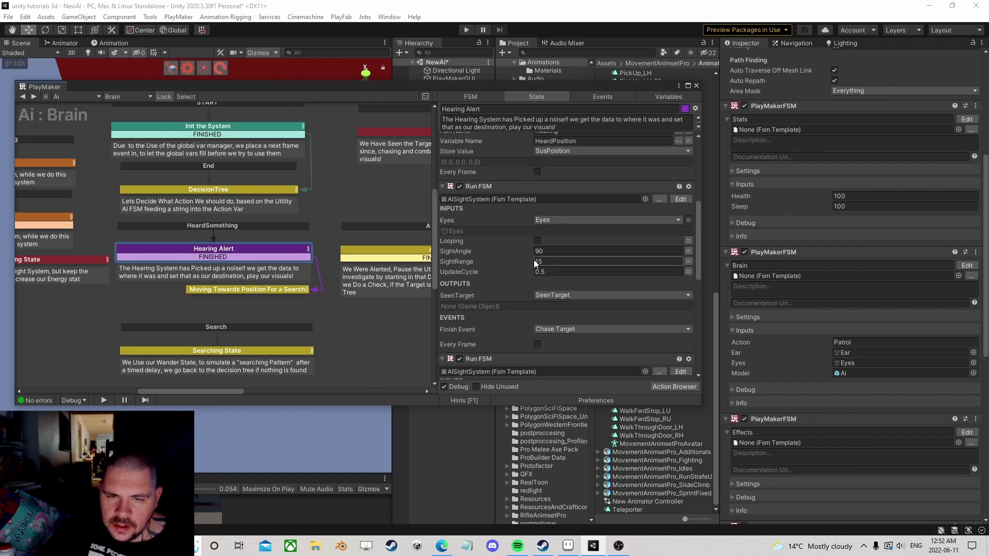
{"action": "scroll", "coordinate": [534, 259], "scroll_direction": "up", "scroll_amount": 8}
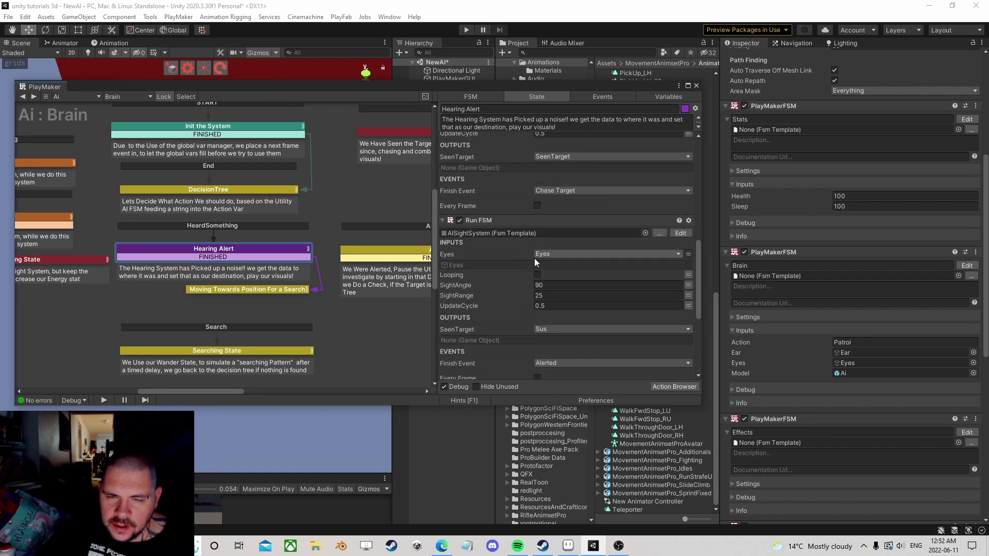
{"action": "left_click", "coordinate": [244, 289]}
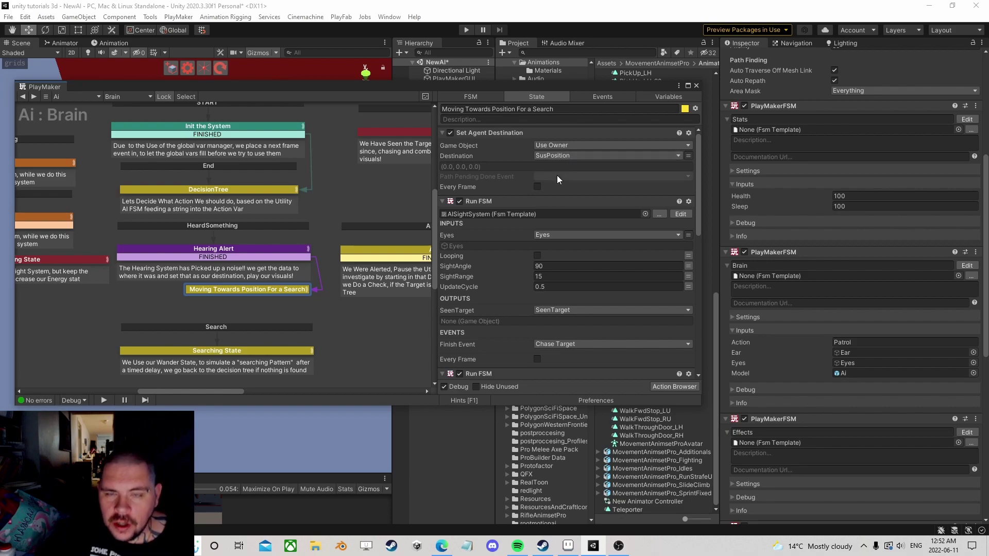
{"action": "scroll", "coordinate": [557, 176], "scroll_direction": "down", "scroll_amount": 5}
{"action": "scroll", "coordinate": [558, 176], "scroll_direction": "up", "scroll_amount": 6}
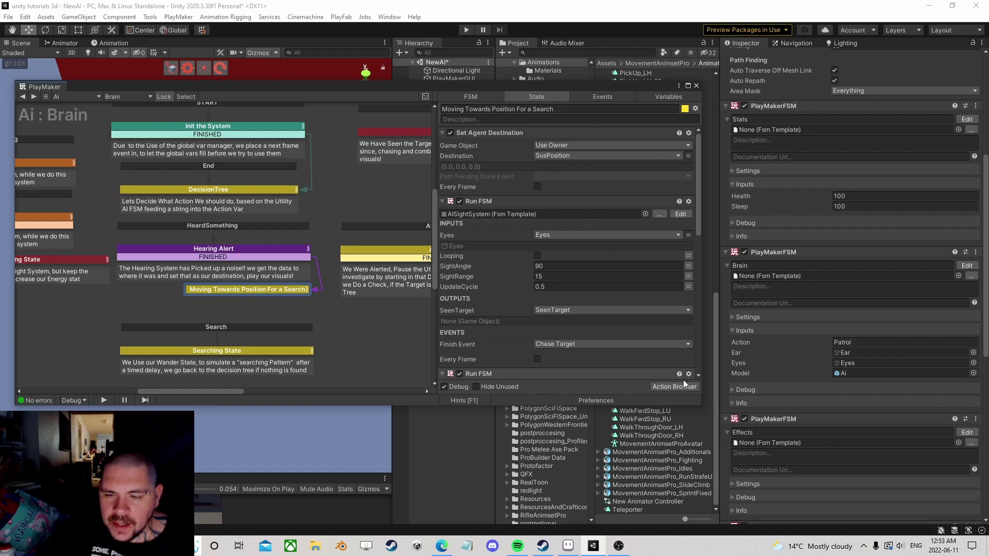
Add a Set Fsm Vector3 action to the Moving Towards Position For a Search state
{"action": "left_click", "coordinate": [679, 388]}
{"action": "type", "text": "set a"}
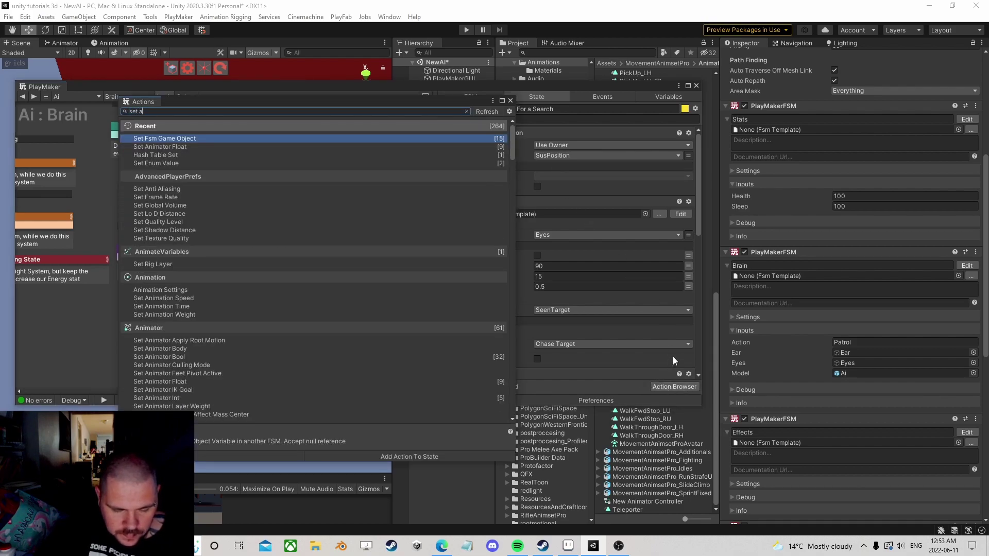
{"action": "type", "text": "gent "}
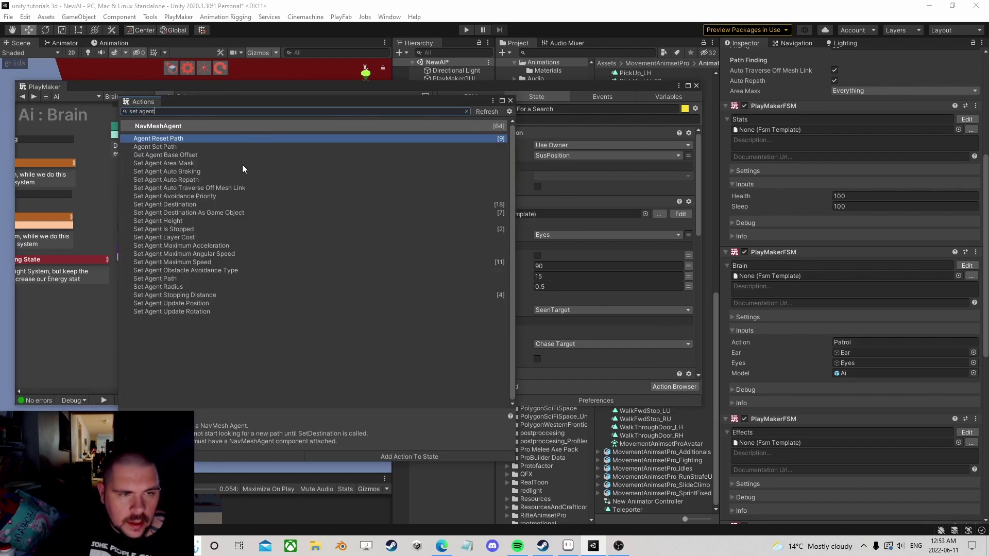
{"action": "type", "text": "vec"}
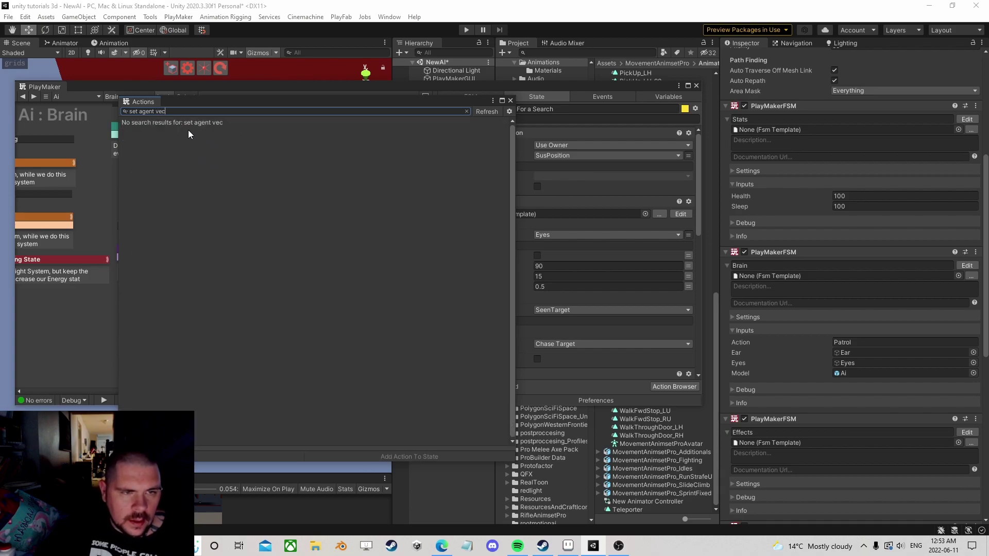
{"action": "key", "text": "BackSpace"}
{"action": "key", "text": "BackSpace"}
{"action": "key", "text": "BackSpace"}
{"action": "key", "text": "BackSpace"}
{"action": "key", "text": "BackSpace"}
{"action": "key", "text": "BackSpace"}
{"action": "key", "text": "BackSpace"}
{"action": "key", "text": "BackSpace"}
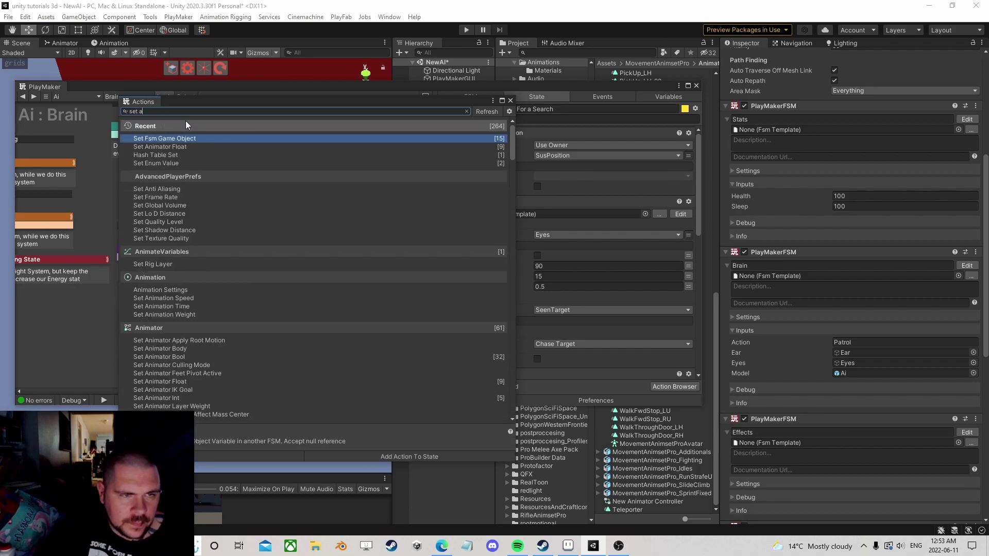
{"action": "key", "text": "BackSpace"}
{"action": "type", "text": "fsm"}
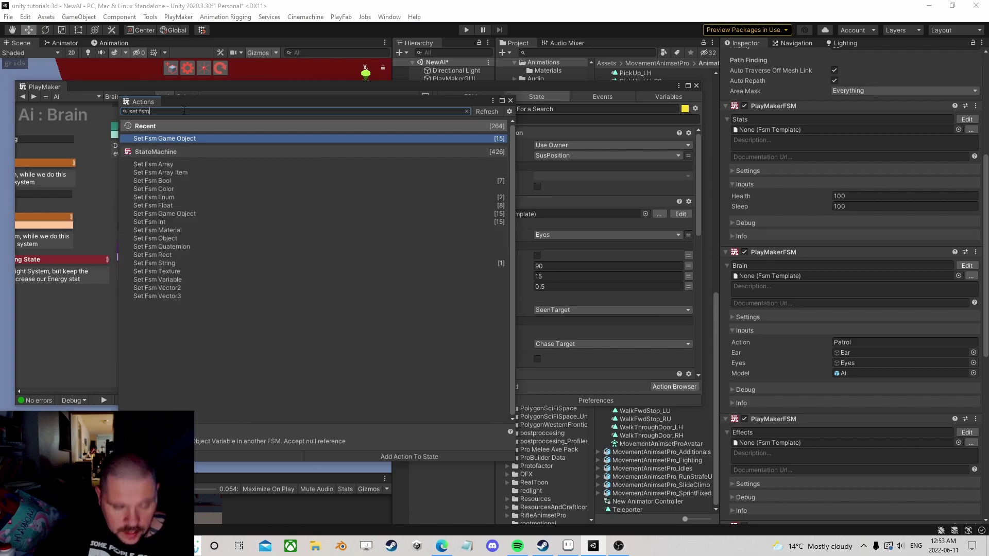
{"action": "double_click", "coordinate": [168, 296]}
{"action": "left_click", "coordinate": [510, 101]}
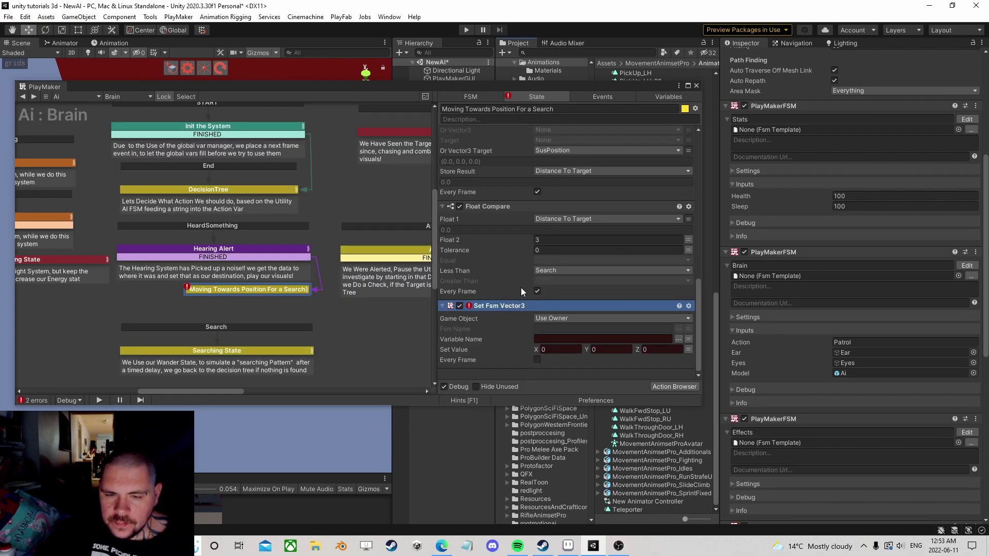
Reorder the new Set Fsm Vector3 action so it sits directly after Set Agent Destination
{"action": "scroll", "coordinate": [506, 216], "scroll_direction": "down", "scroll_amount": 2}
{"action": "right_click", "coordinate": [492, 243]}
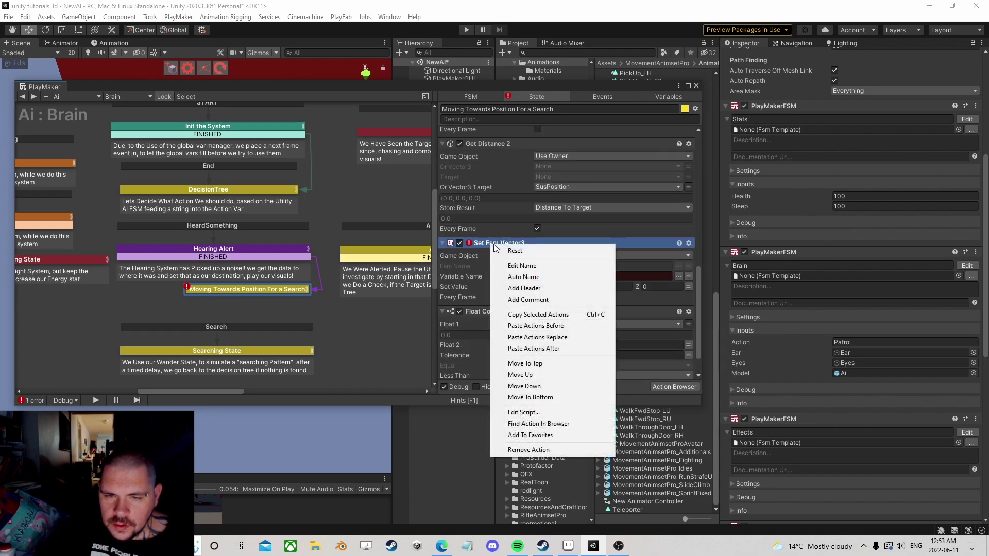
{"action": "left_click", "coordinate": [531, 363]}
{"action": "scroll", "coordinate": [520, 234], "scroll_direction": "up", "scroll_amount": 2}
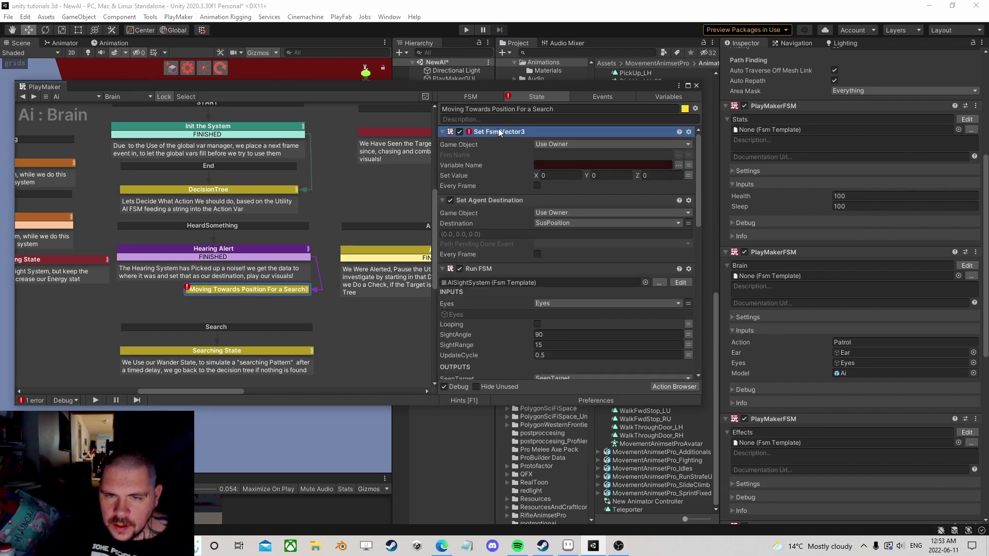
{"action": "left_click", "coordinate": [492, 132]}
{"action": "left_click_drag", "start_coordinate": [505, 267], "coordinate": [506, 265]}
Configure the Set Fsm Vector3 action with FSM Effects, variable V3Target and value SusPosition
{"action": "left_click", "coordinate": [678, 224]}
{"action": "left_click", "coordinate": [712, 255]}
{"action": "left_click", "coordinate": [679, 235]}
{"action": "left_click", "coordinate": [721, 239]}
{"action": "left_click", "coordinate": [688, 245]}
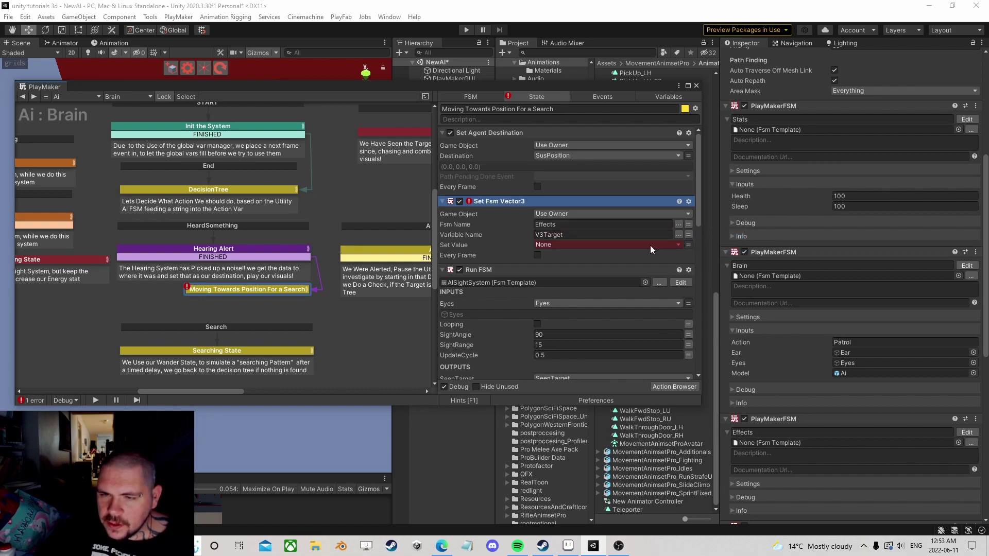
{"action": "left_click", "coordinate": [650, 245]}
{"action": "left_click", "coordinate": [562, 267]}
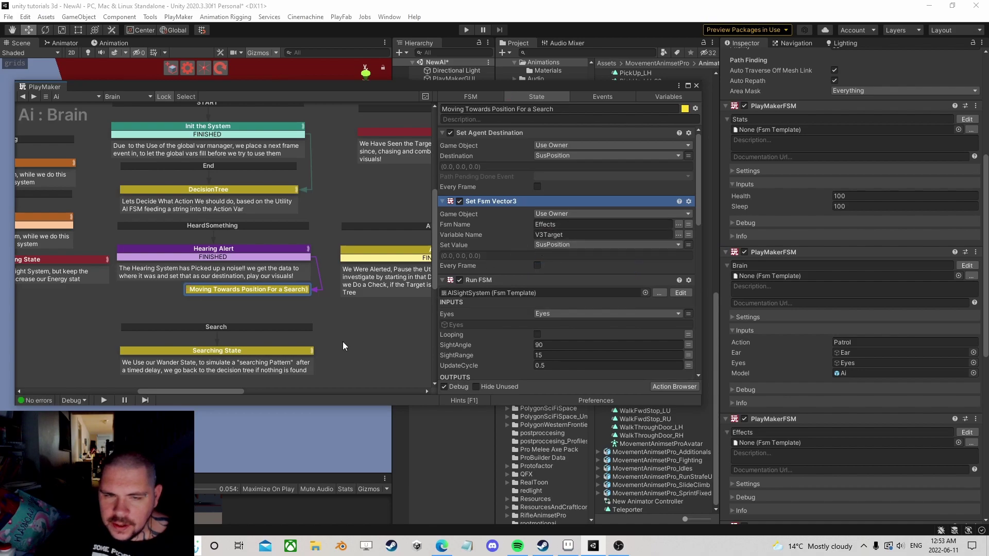
Check the Searching State's actions, including its AiWandering template, for any destination being set
{"action": "left_click", "coordinate": [242, 352]}
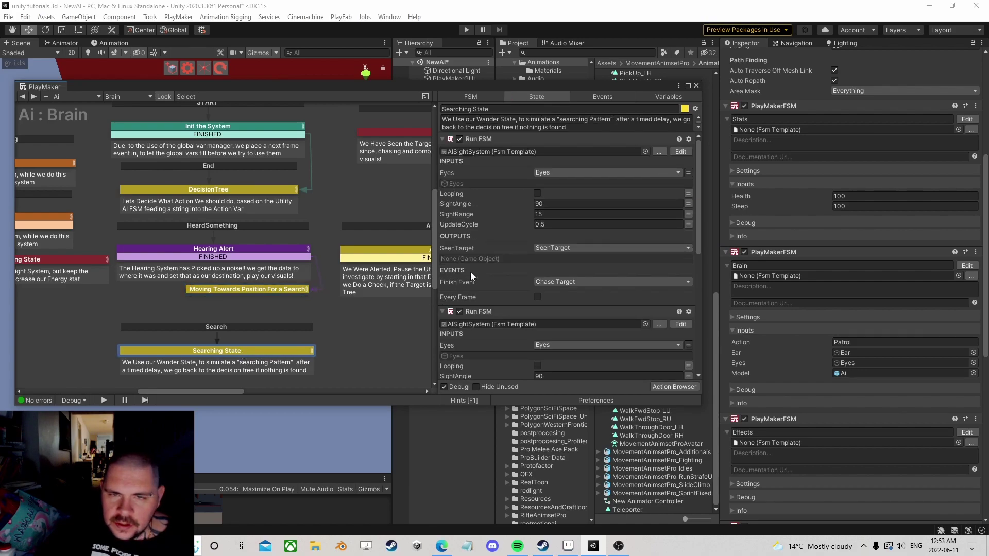
{"action": "scroll", "coordinate": [501, 295], "scroll_direction": "down", "scroll_amount": 5}
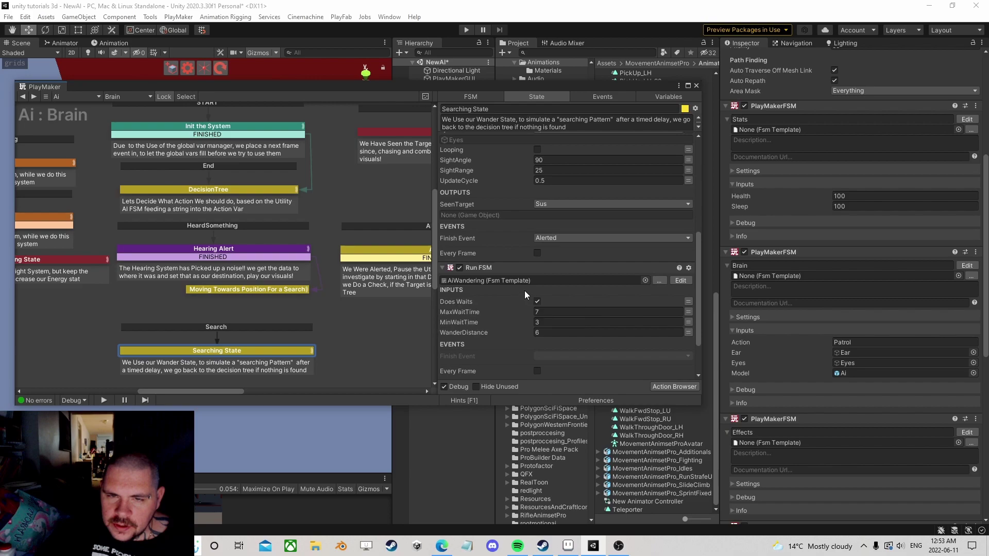
{"action": "scroll", "coordinate": [507, 279], "scroll_direction": "down", "scroll_amount": 1}
{"action": "middle_click_drag", "start_coordinate": [141, 216], "coordinate": [113, 238]}
{"action": "middle_click_drag", "start_coordinate": [310, 217], "coordinate": [180, 258]}
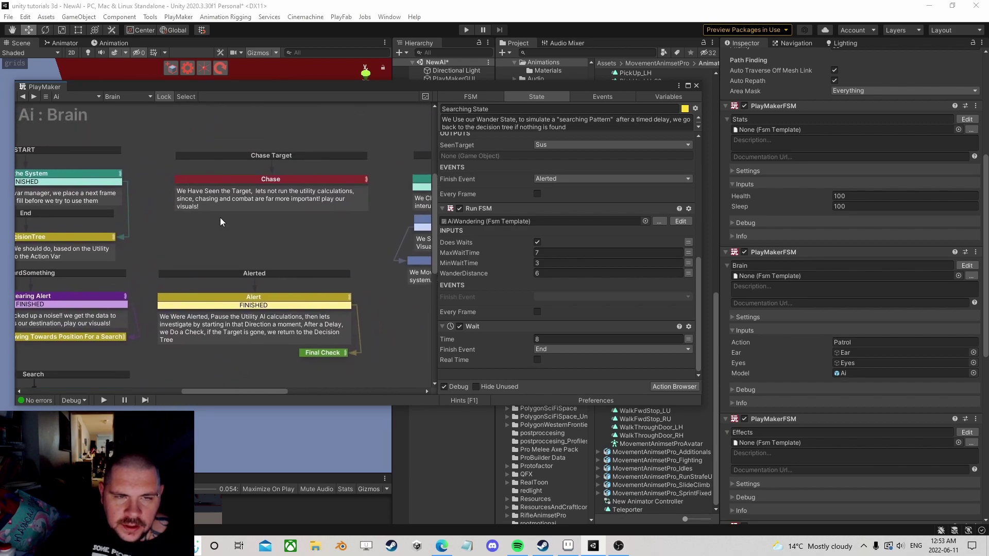
Open the AIAttacking template run by the Chase state for editing
{"action": "left_click", "coordinate": [283, 180]}
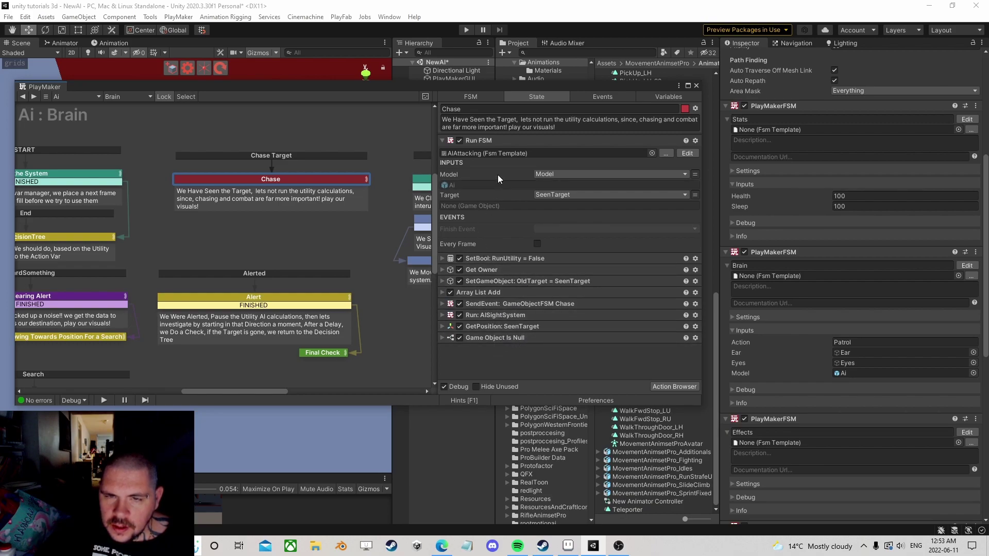
{"action": "left_click", "coordinate": [688, 154]}
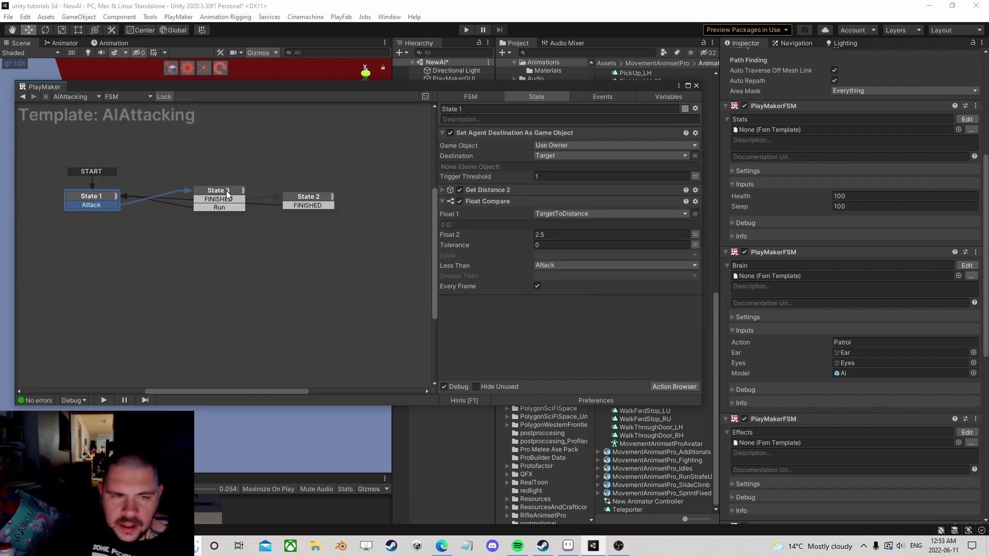
{"action": "left_click", "coordinate": [484, 131]}
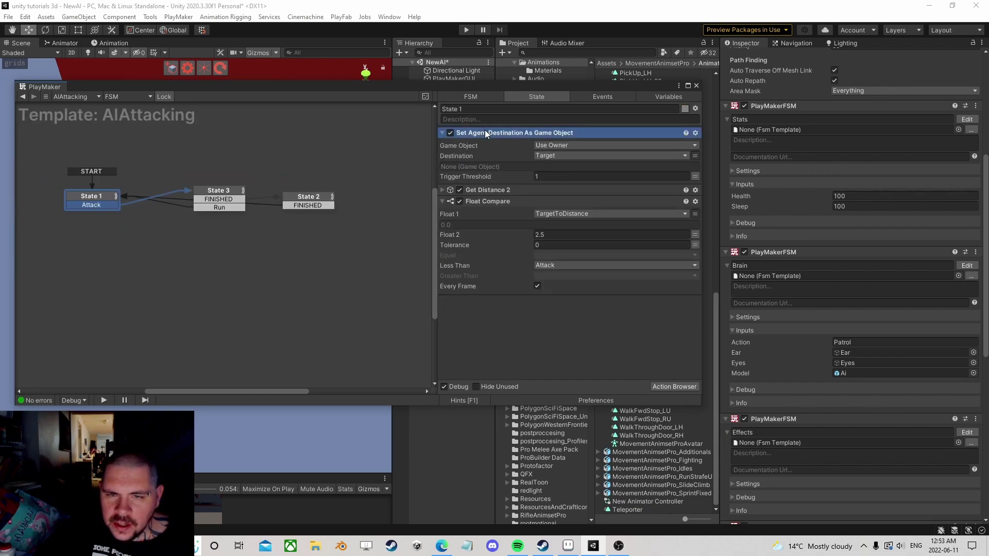
Check the actions of State 3 and State 2 in the AIAttacking template
{"action": "left_click", "coordinate": [218, 192]}
{"action": "left_click", "coordinate": [324, 202]}
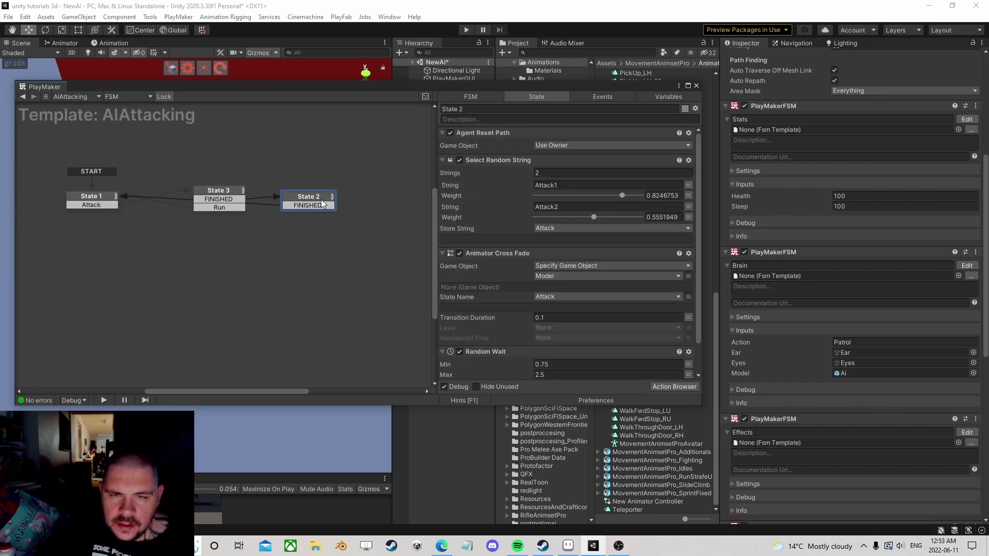
{"action": "scroll", "coordinate": [521, 223], "scroll_direction": "down", "scroll_amount": 2}
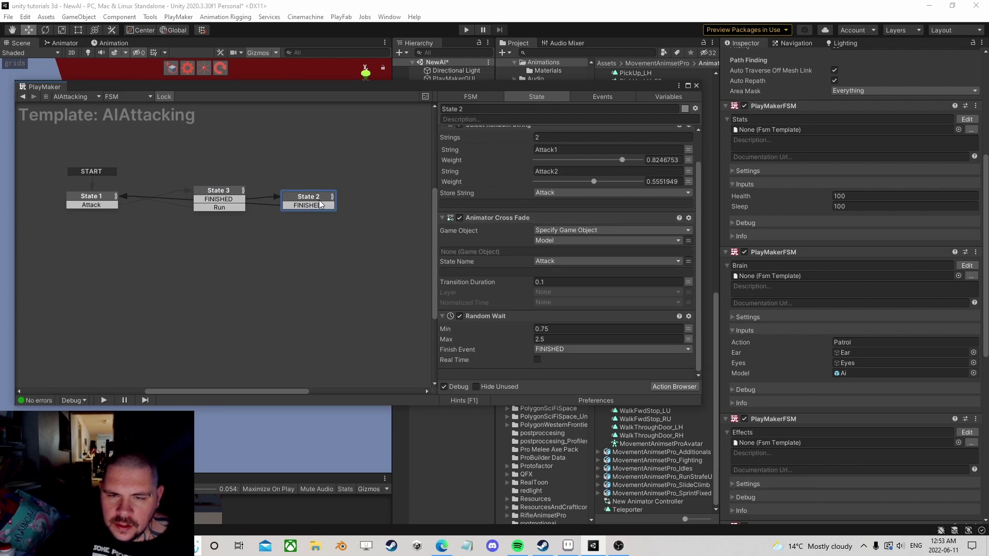
{"action": "scroll", "coordinate": [462, 206], "scroll_direction": "up", "scroll_amount": 2}
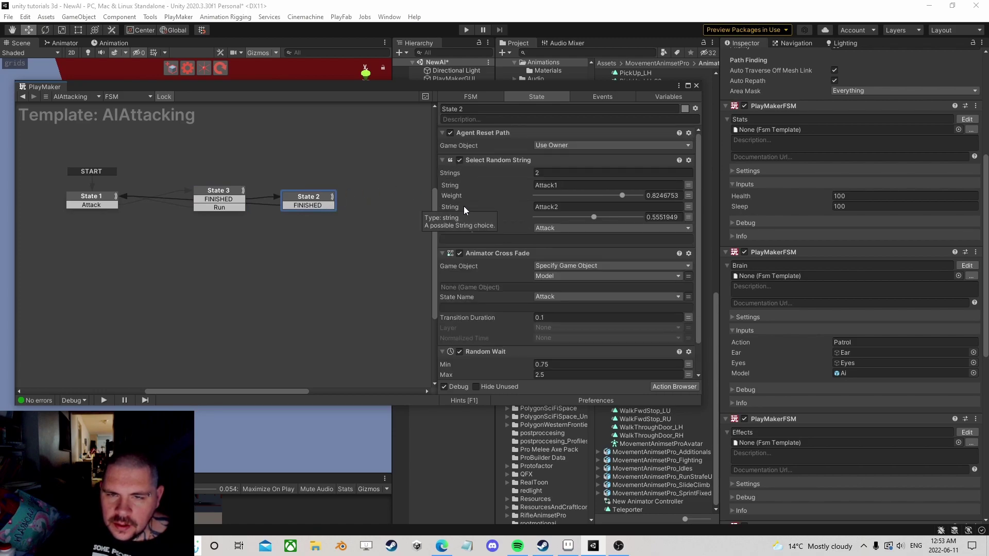
{"action": "left_click", "coordinate": [218, 194]}
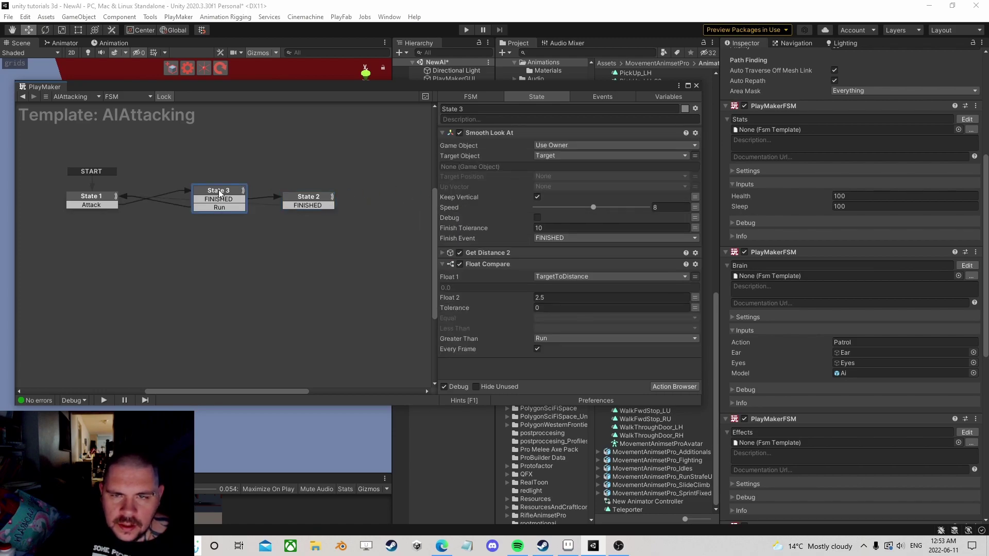
Add a Set Fsm Game Object action to State 1 of the AIAttacking template, targeting the child Ai object from the Hierarchy
{"action": "left_click", "coordinate": [94, 199]}
{"action": "left_click_drag", "start_coordinate": [531, 87], "coordinate": [410, 88]}
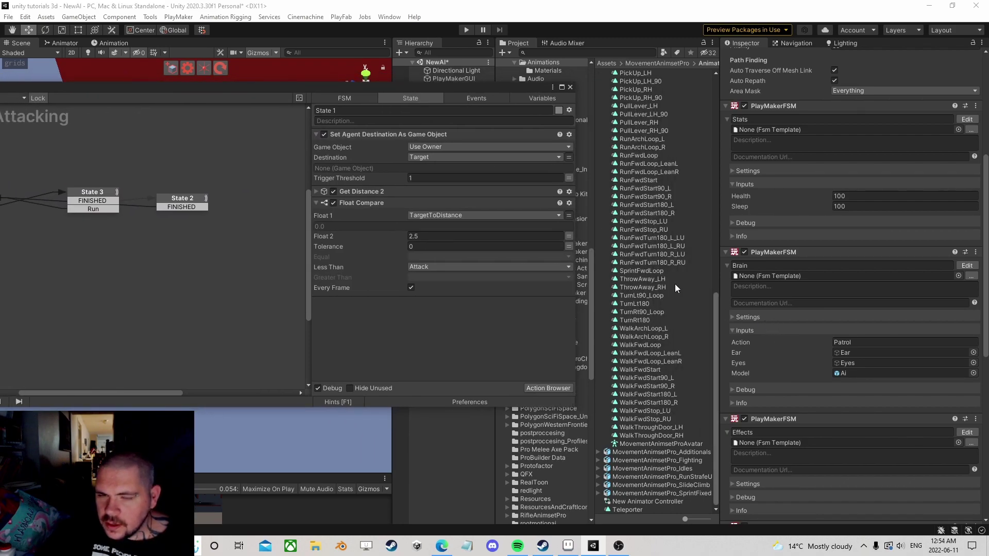
{"action": "left_click_drag", "start_coordinate": [482, 85], "coordinate": [568, 164]}
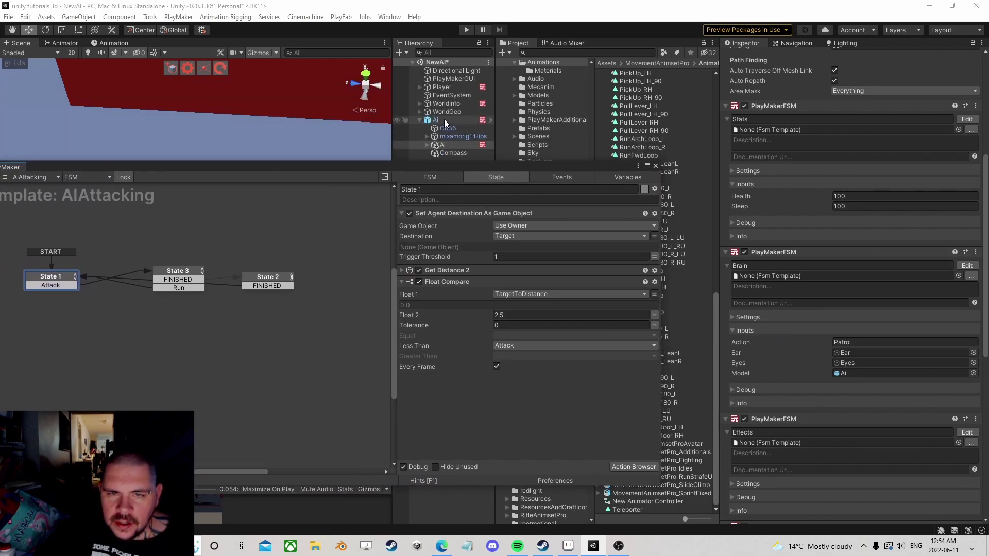
{"action": "left_click", "coordinate": [444, 146]}
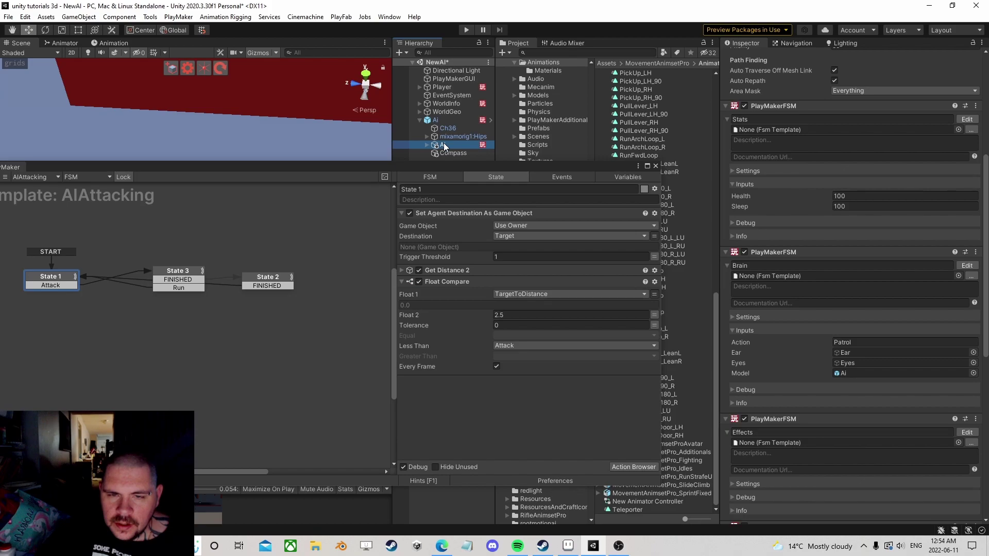
{"action": "left_click_drag", "start_coordinate": [444, 146], "coordinate": [463, 408]}
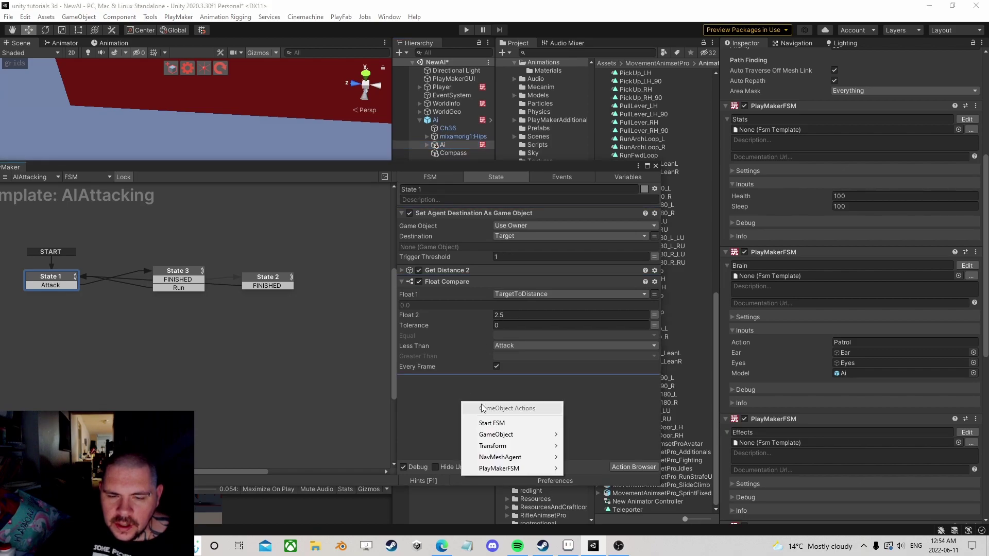
{"action": "mouse_move", "coordinate": [505, 470]}
{"action": "mouse_move", "coordinate": [618, 529]}
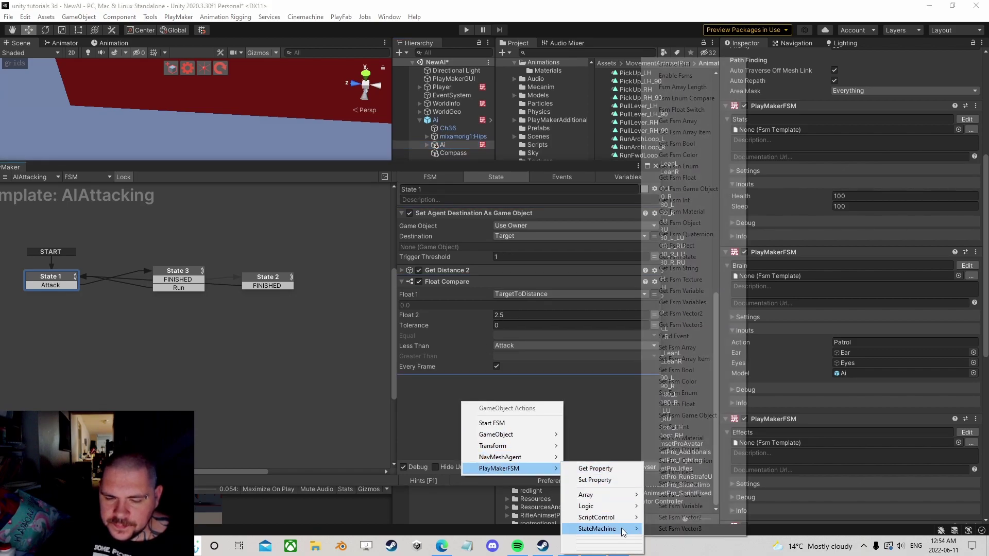
{"action": "left_click", "coordinate": [704, 414]}
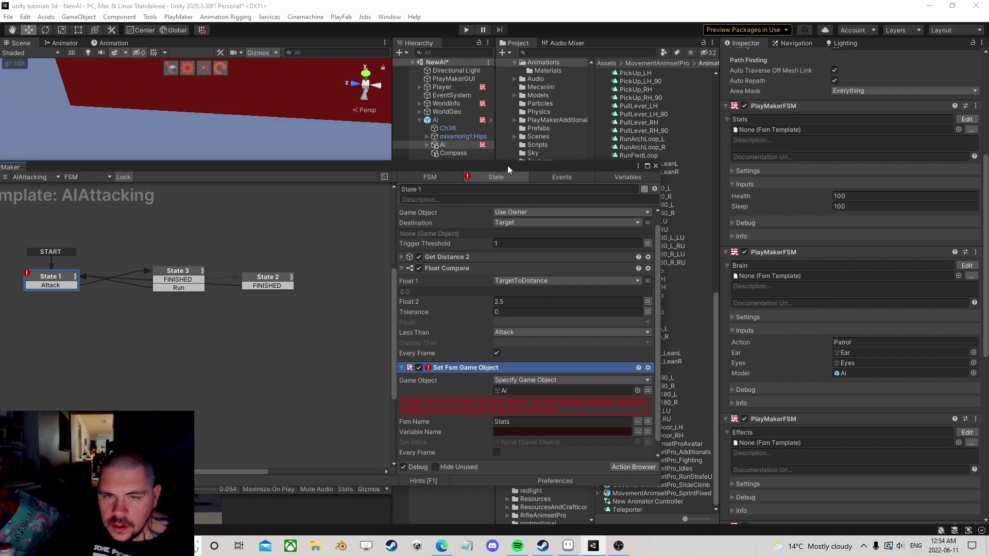
Configure State 1's Set Fsm Game Object action with FSM Effects, variable Target and value Target
{"action": "left_click_drag", "start_coordinate": [504, 165], "coordinate": [471, 182]}
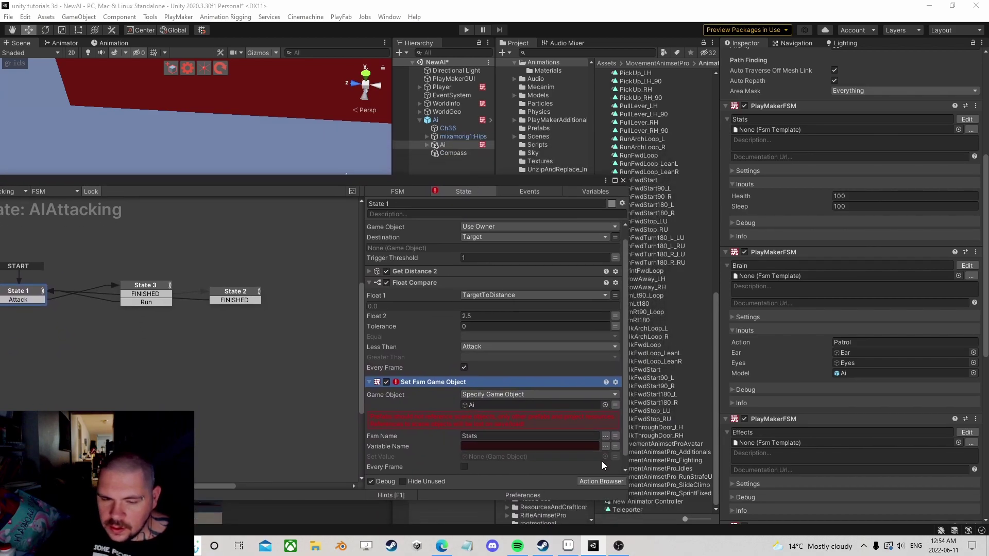
{"action": "left_click", "coordinate": [605, 436]}
{"action": "left_click", "coordinate": [638, 465]}
{"action": "left_click", "coordinate": [604, 446]}
{"action": "left_click", "coordinate": [630, 454]}
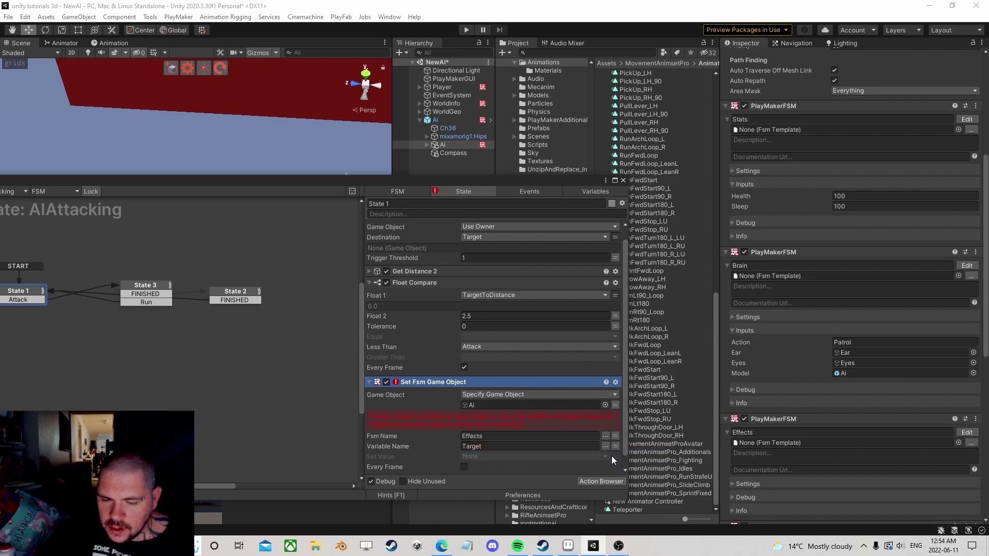
{"action": "left_click", "coordinate": [556, 457]}
{"action": "left_click", "coordinate": [496, 491]}
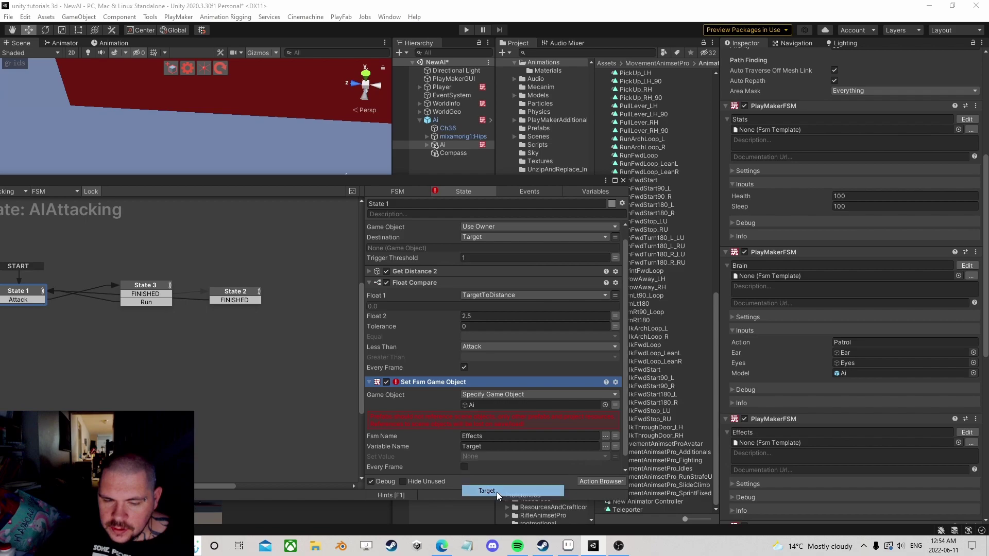
Set the game object of State 1's Set Fsm Game Object action to Use Owner and move the action above Get Distance 2
{"action": "left_click", "coordinate": [572, 395]}
{"action": "left_click", "coordinate": [508, 407]}
{"action": "left_click", "coordinate": [386, 390]}
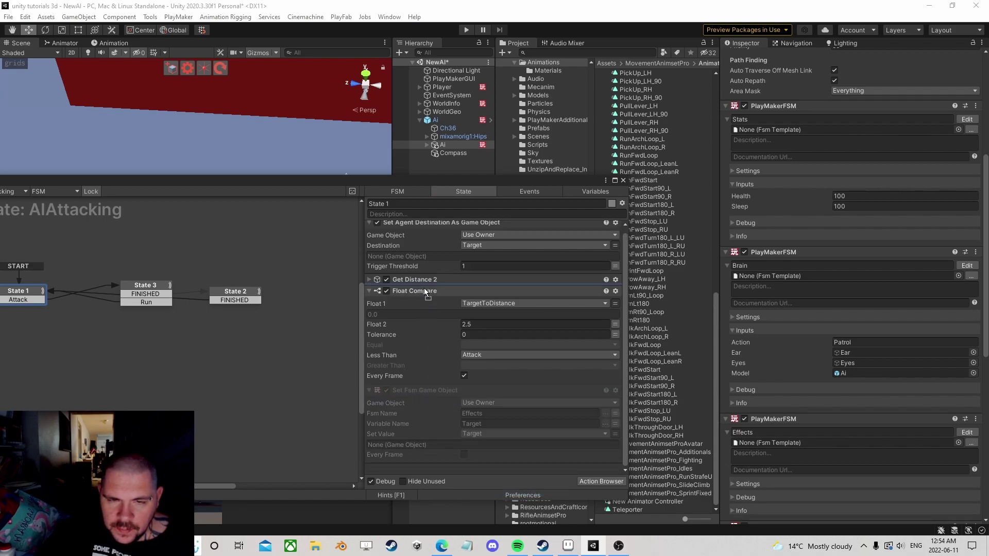
{"action": "left_click_drag", "start_coordinate": [426, 275], "coordinate": [427, 276]}
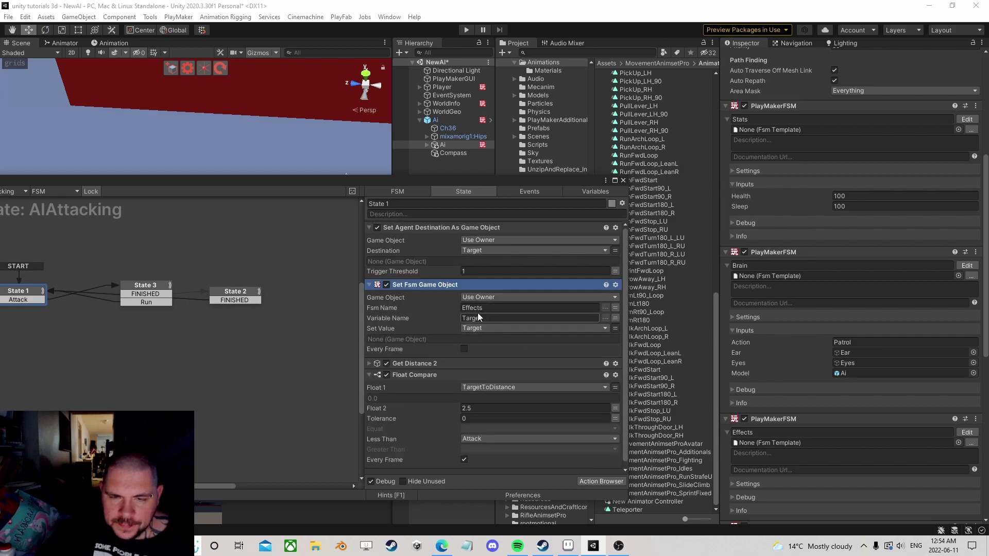
Return to the Ai object's Brain FSM and examine the actions of its Alert state
{"action": "left_click_drag", "start_coordinate": [208, 189], "coordinate": [227, 133]}
{"action": "left_click", "coordinate": [169, 140]}
{"action": "middle_click_drag", "start_coordinate": [479, 277], "coordinate": [362, 255]}
{"action": "left_click", "coordinate": [286, 315]}
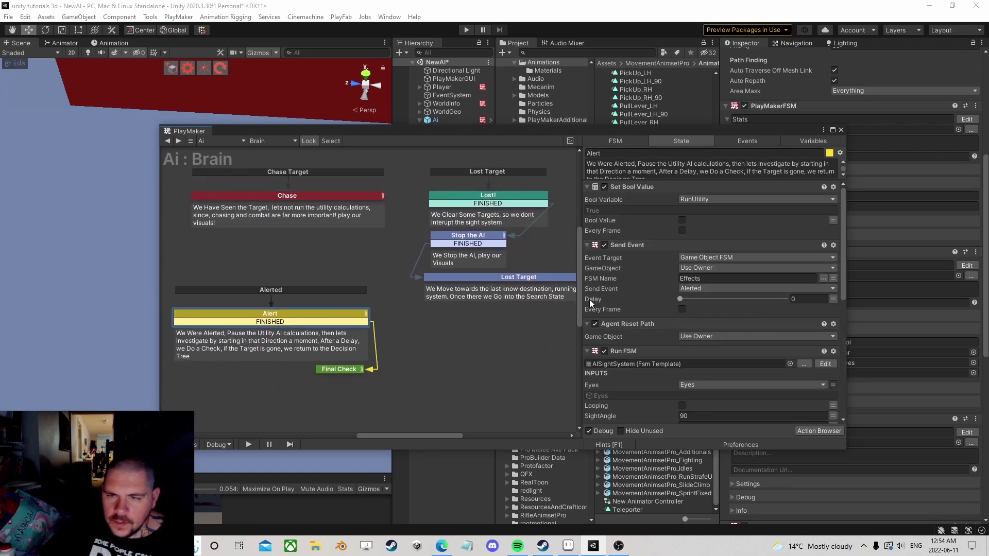
{"action": "scroll", "coordinate": [654, 324], "scroll_direction": "down", "scroll_amount": 10}
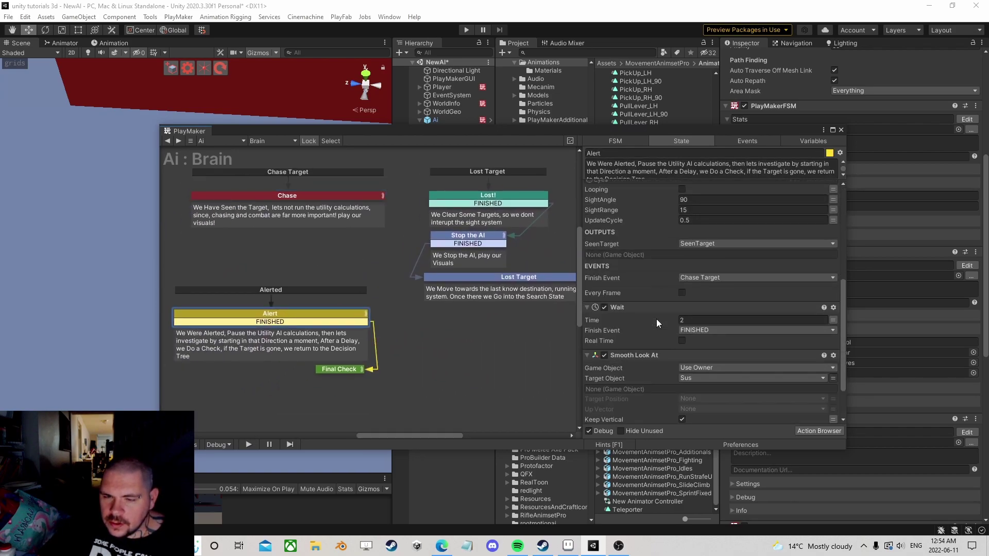
{"action": "scroll", "coordinate": [662, 319], "scroll_direction": "down", "scroll_amount": 3}
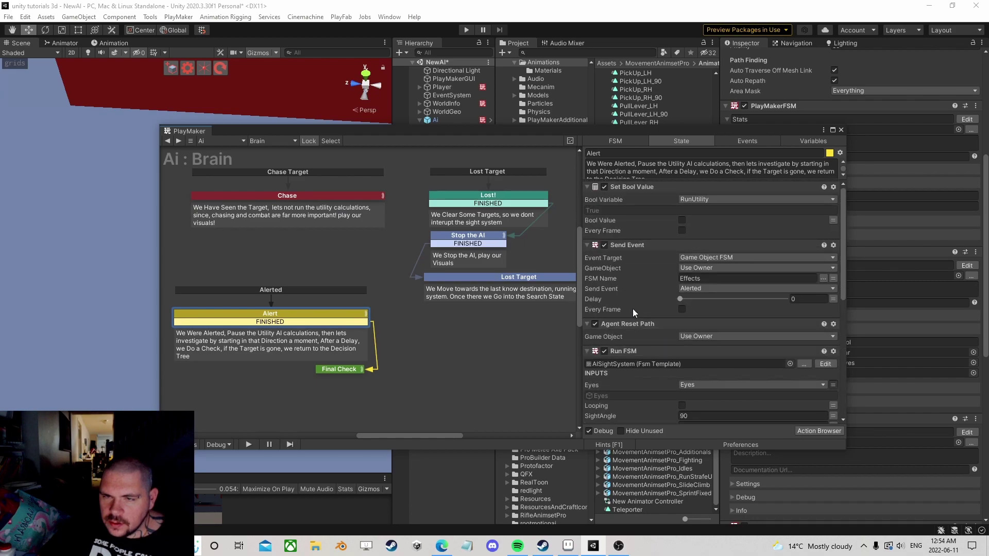
Examine the actions of the Lost! and Stop the AI states in the Brain FSM and reselect the Alert state
{"action": "left_click", "coordinate": [505, 194]}
{"action": "left_click", "coordinate": [510, 199]}
{"action": "middle_click_drag", "start_coordinate": [518, 238], "coordinate": [458, 270]}
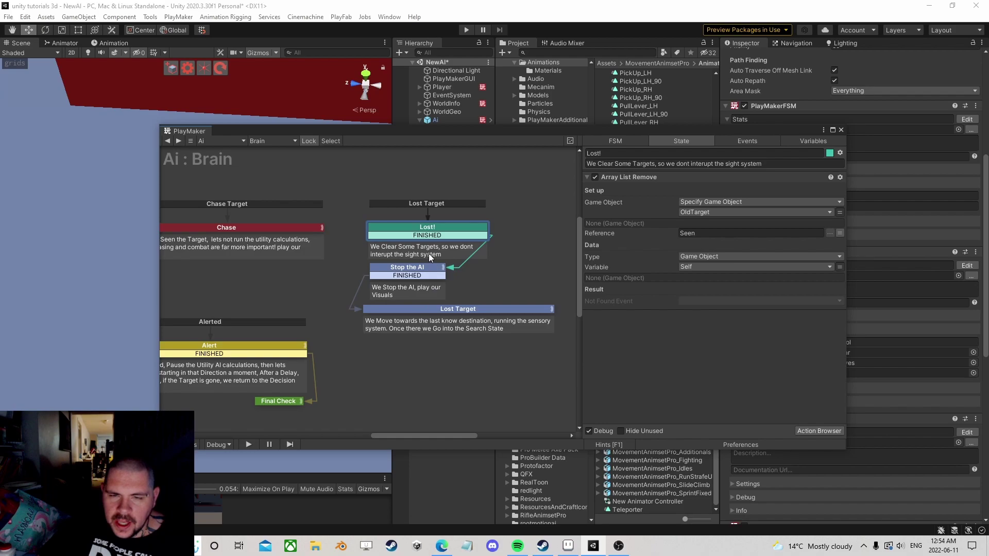
{"action": "left_click", "coordinate": [410, 269]}
{"action": "middle_click_drag", "start_coordinate": [252, 324], "coordinate": [385, 278]}
{"action": "middle_click_drag", "start_coordinate": [266, 291], "coordinate": [439, 253]}
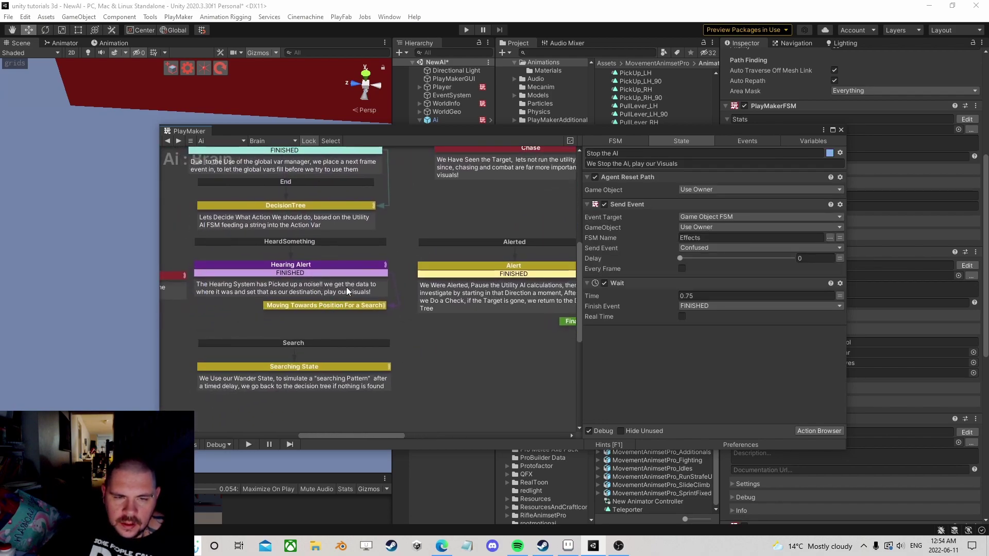
{"action": "middle_click_drag", "start_coordinate": [326, 252], "coordinate": [262, 258]}
{"action": "left_click", "coordinate": [555, 271]}
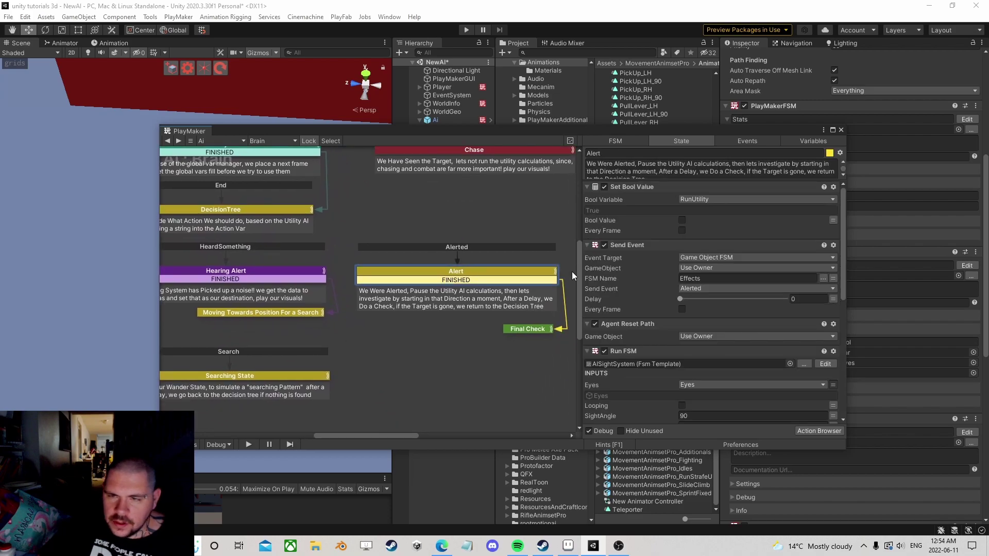
Examine the actions in the Brain FSM's Alert state and in the Lost!, Stop the AI and Lost Target states
{"action": "scroll", "coordinate": [655, 312], "scroll_direction": "down", "scroll_amount": 5}
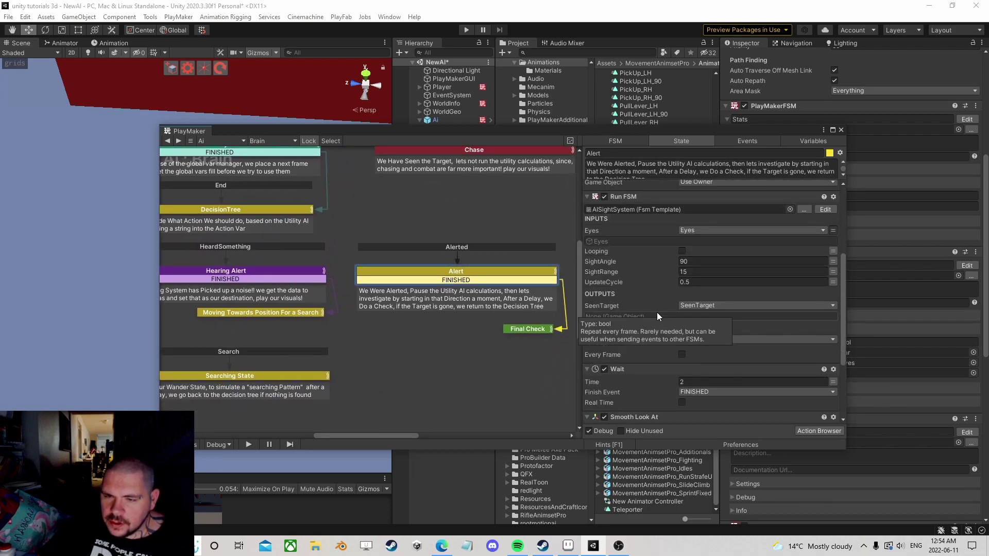
{"action": "scroll", "coordinate": [710, 285], "scroll_direction": "down", "scroll_amount": 5}
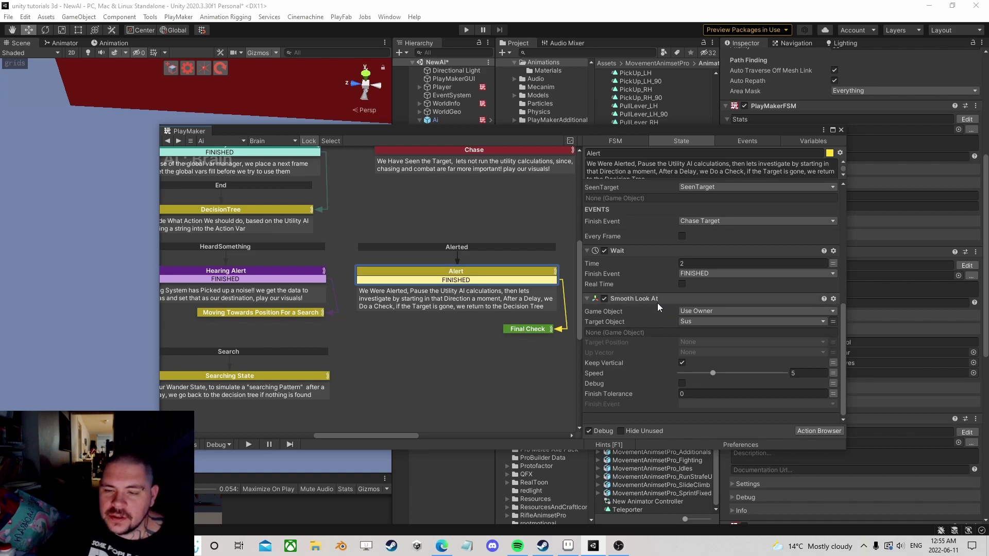
{"action": "middle_click_drag", "start_coordinate": [477, 319], "coordinate": [331, 369]}
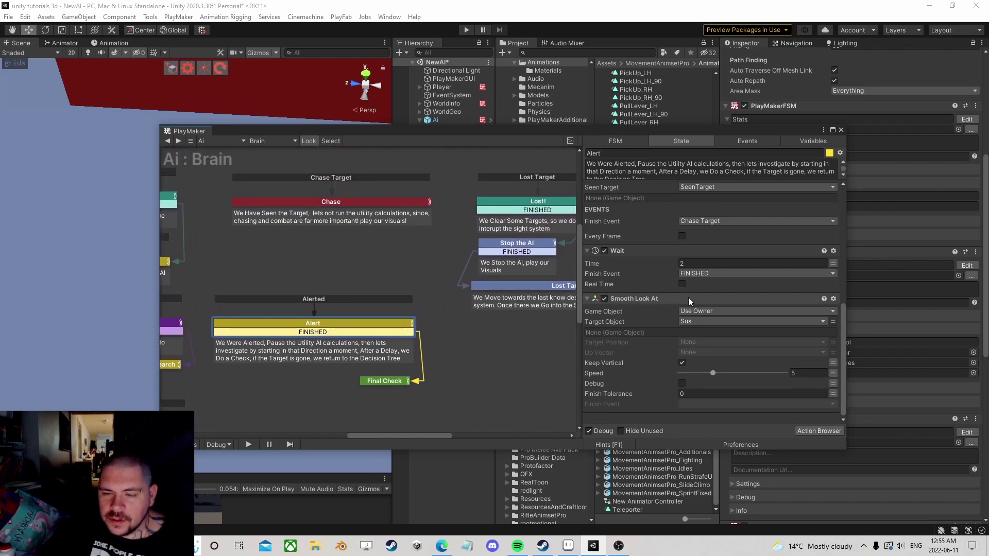
{"action": "middle_click_drag", "start_coordinate": [549, 195], "coordinate": [371, 206]}
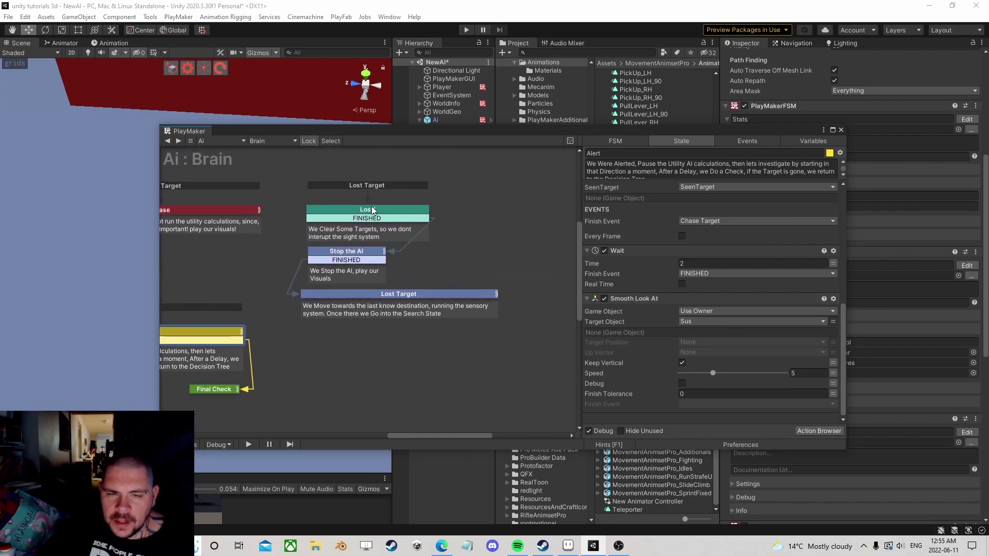
{"action": "left_click", "coordinate": [372, 208]}
{"action": "left_click", "coordinate": [360, 255]}
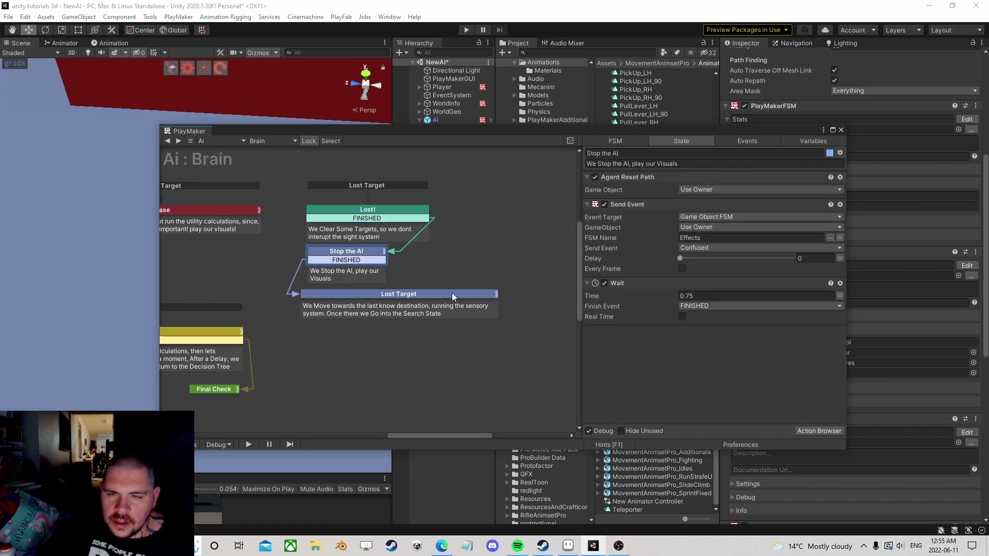
{"action": "left_click", "coordinate": [382, 296]}
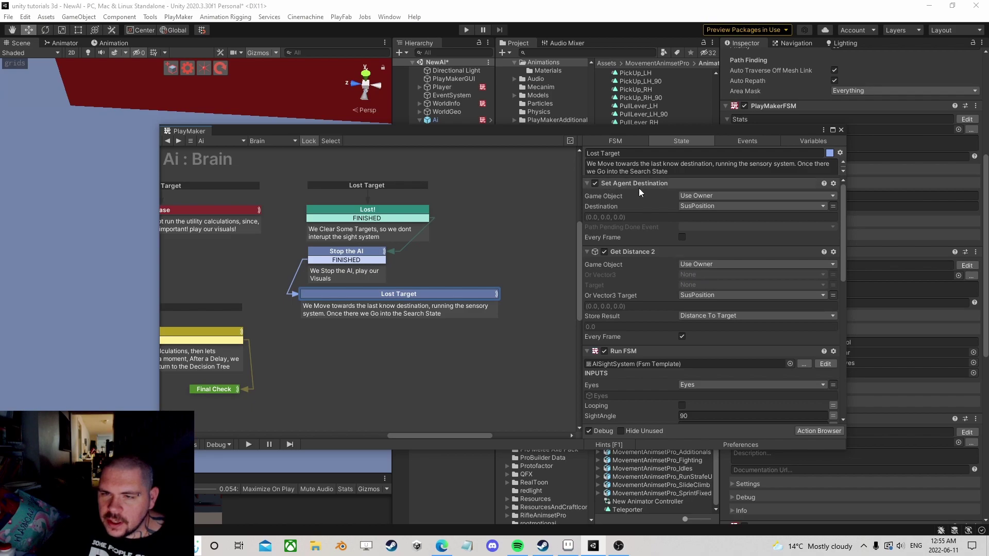
{"action": "scroll", "coordinate": [669, 317], "scroll_direction": "down", "scroll_amount": 5}
{"action": "scroll", "coordinate": [667, 314], "scroll_direction": "up", "scroll_amount": 5}
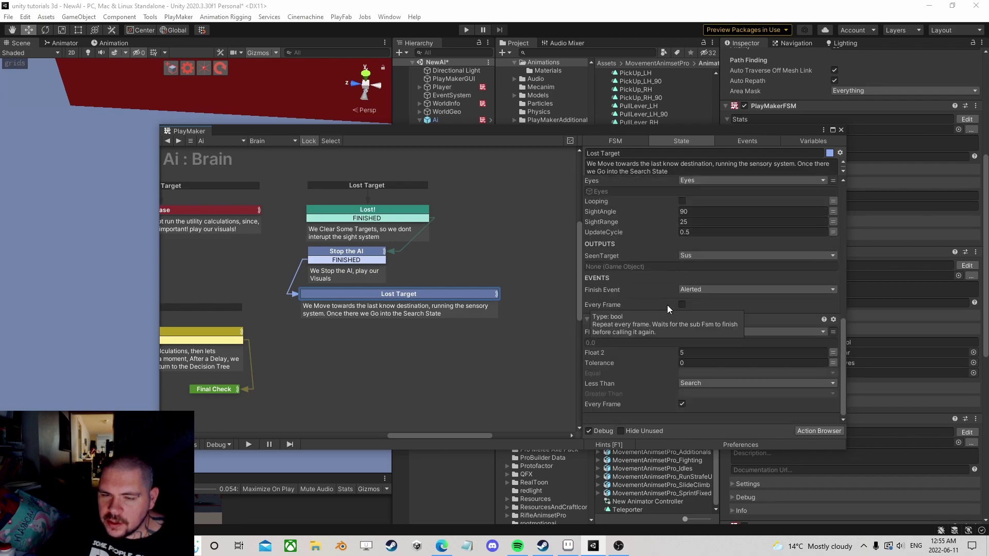
Add a Set Fsm Vector3 action to the Lost Target state and place it directly after Set Agent Destination
{"action": "left_click", "coordinate": [818, 431]}
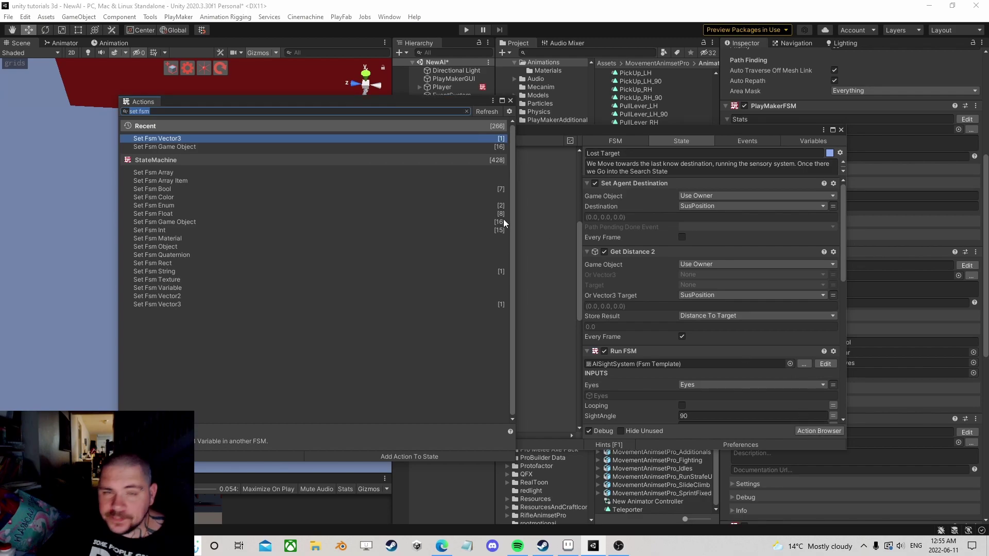
{"action": "double_click", "coordinate": [168, 139]}
{"action": "left_click", "coordinate": [510, 100]}
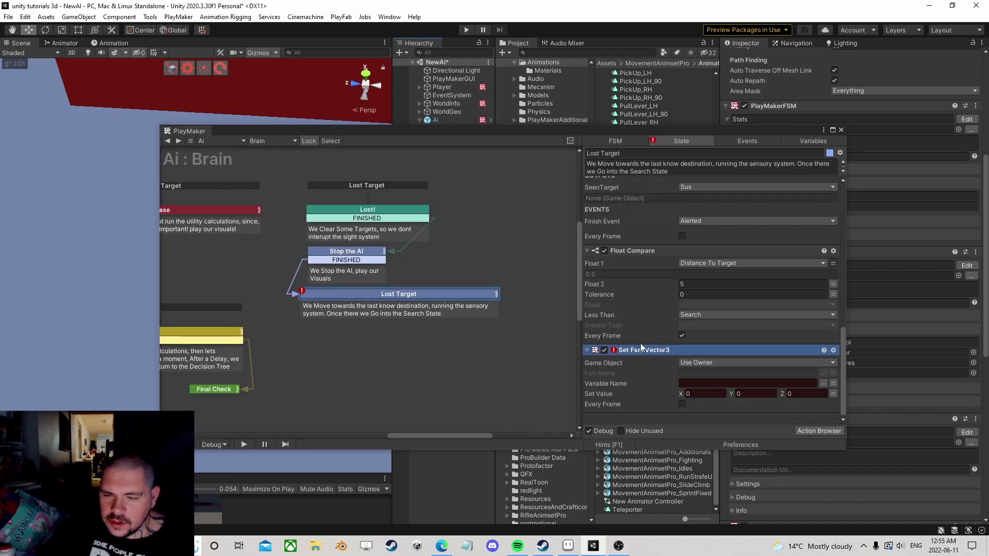
{"action": "scroll", "coordinate": [637, 178], "scroll_direction": "up", "scroll_amount": 5}
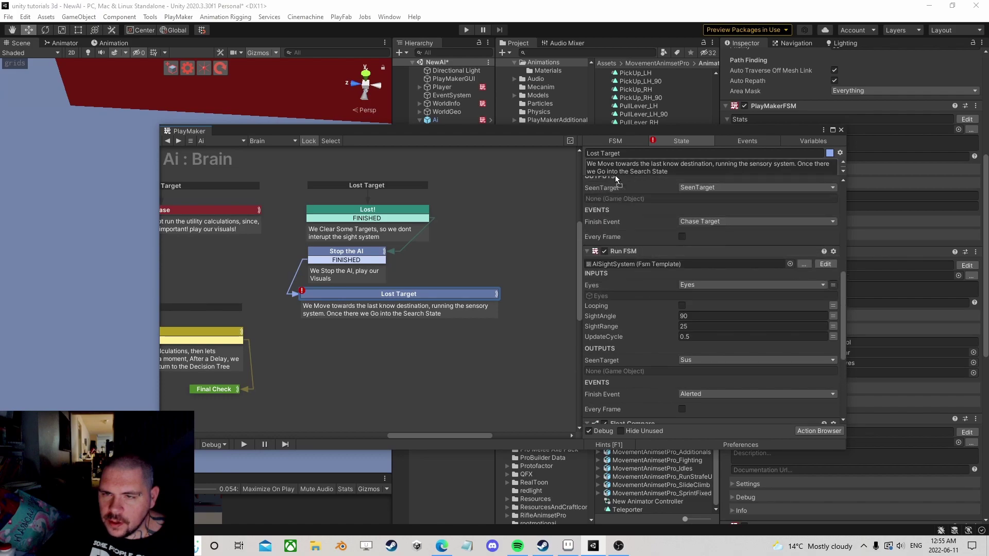
{"action": "scroll", "coordinate": [633, 177], "scroll_direction": "up", "scroll_amount": 3}
{"action": "left_click_drag", "start_coordinate": [648, 178], "coordinate": [657, 248]}
Configure Set Fsm Vector3 to target the Effects FSM's V3Target variable with SusPosition as its value
{"action": "left_click", "coordinate": [822, 275]}
{"action": "left_click", "coordinate": [869, 304]}
{"action": "left_click", "coordinate": [822, 285]}
{"action": "left_click", "coordinate": [852, 291]}
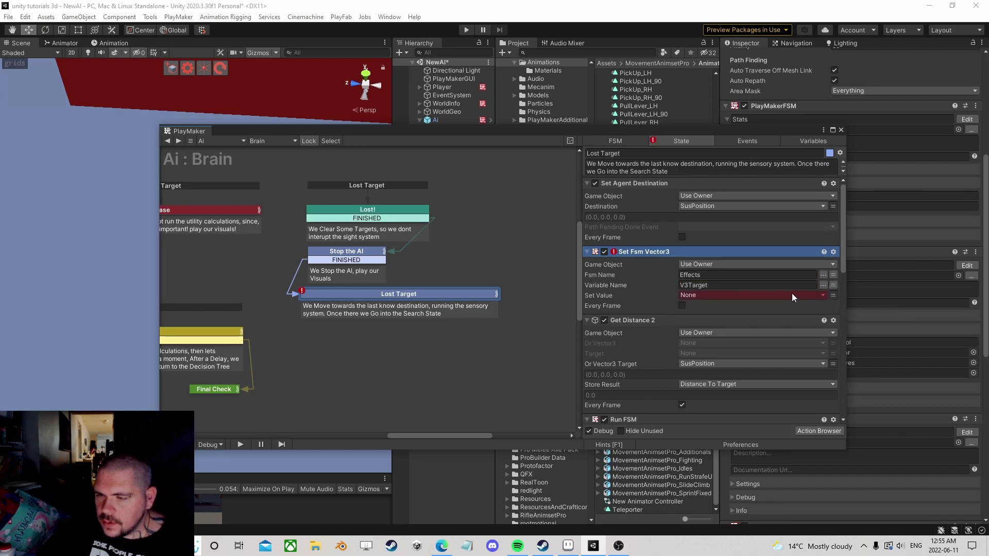
{"action": "left_click", "coordinate": [792, 295]}
{"action": "left_click", "coordinate": [725, 316]}
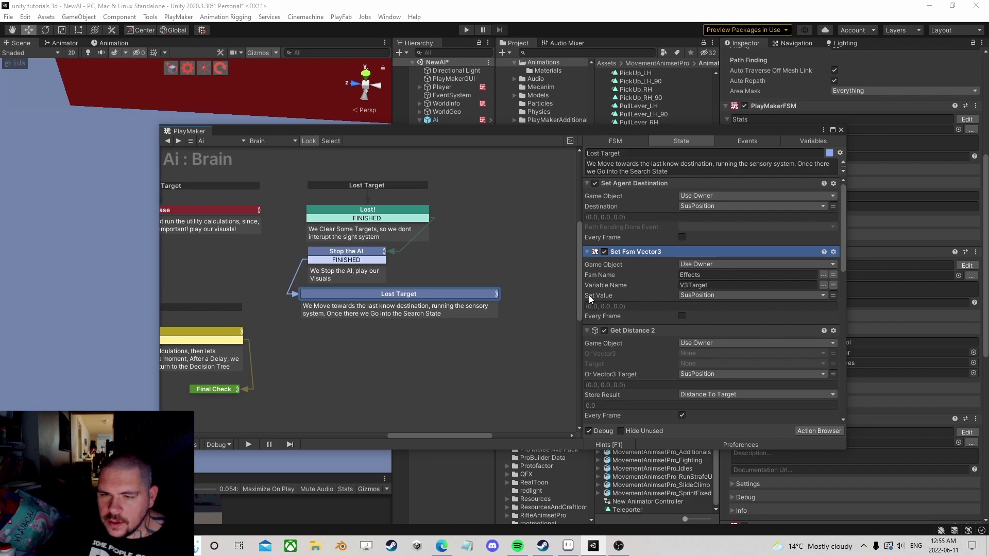
Close the Brain graph and open the Ai object's Effects FSM for editing
{"action": "left_click", "coordinate": [841, 129]}
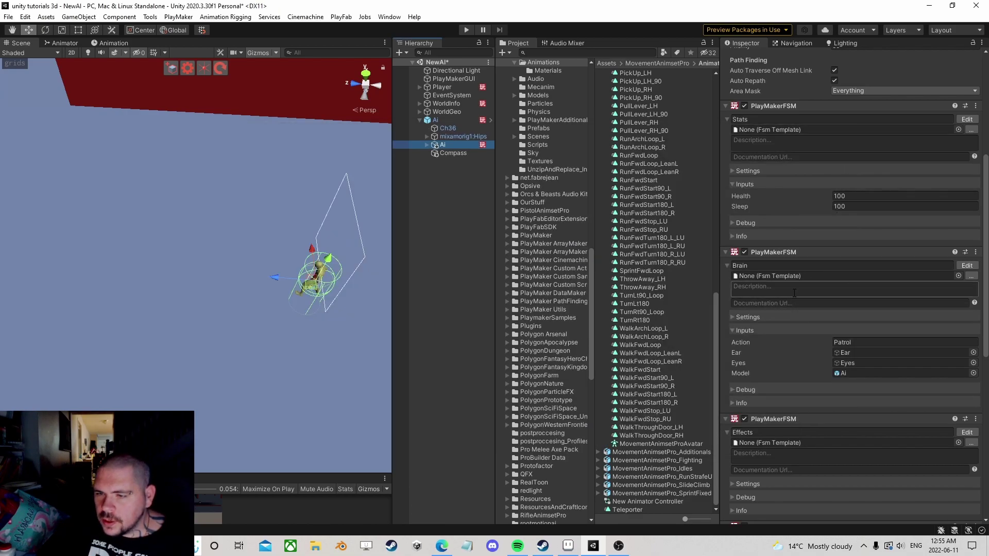
{"action": "scroll", "coordinate": [913, 333], "scroll_direction": "down", "scroll_amount": 8}
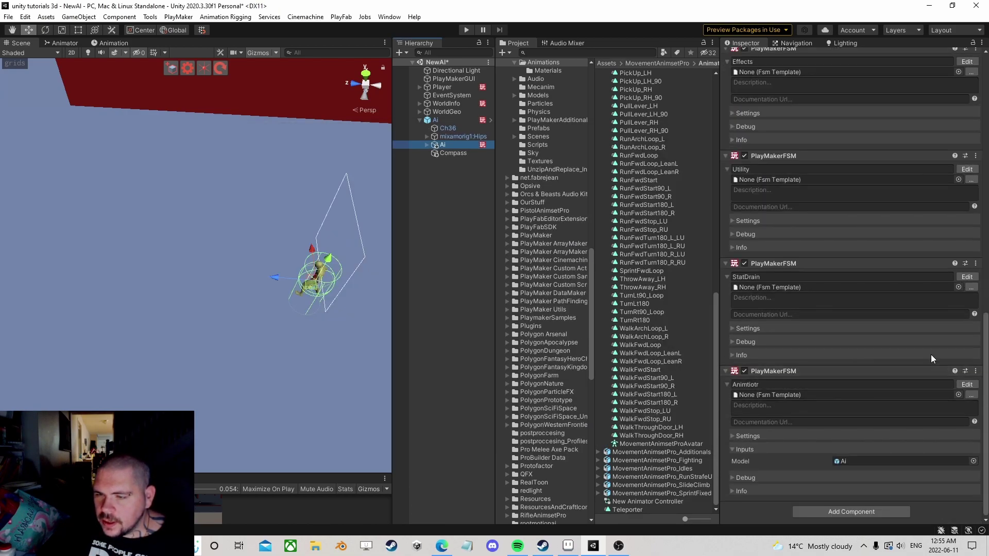
{"action": "scroll", "coordinate": [845, 278], "scroll_direction": "up", "scroll_amount": 6}
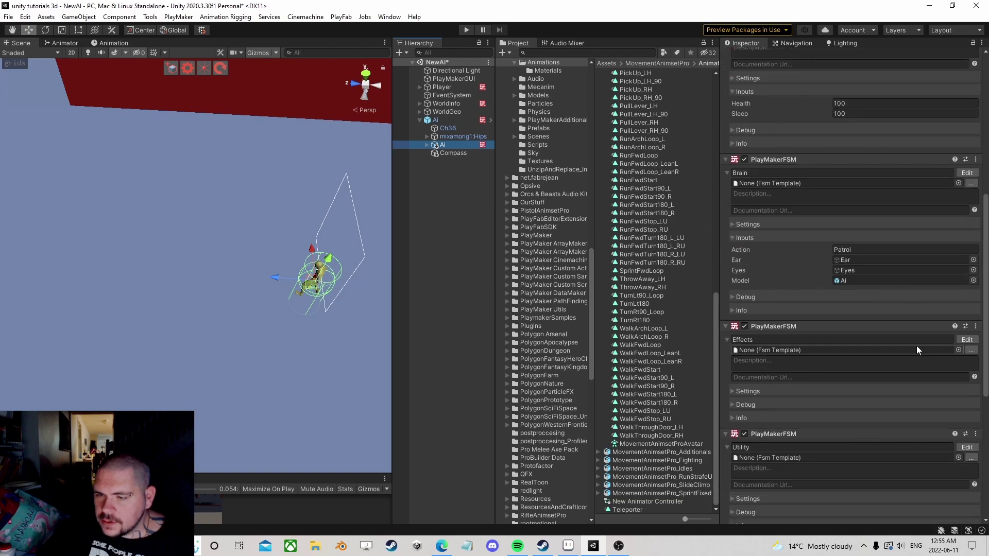
{"action": "left_click", "coordinate": [967, 339]}
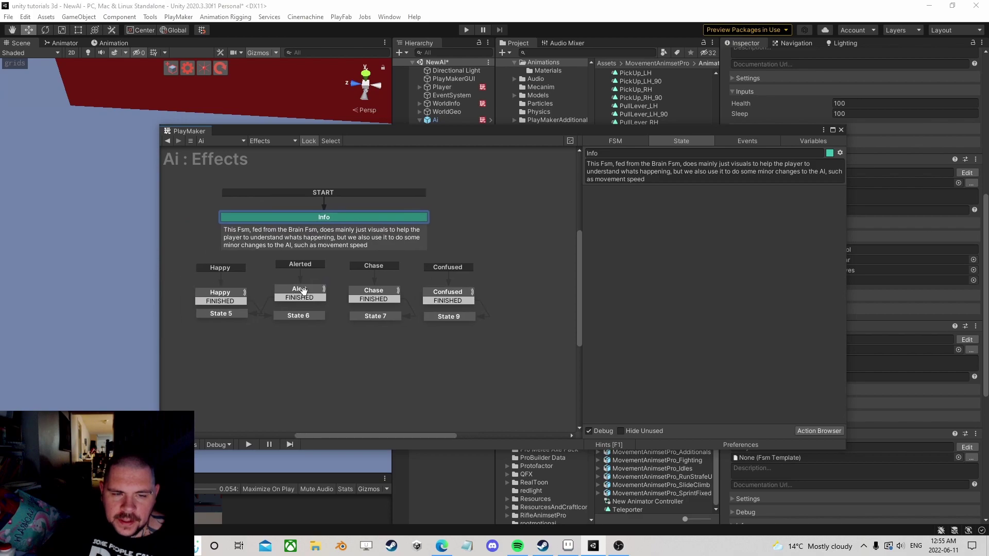
Examine the Effects FSM's variables and the actions in the Happy state and State 5
{"action": "left_click", "coordinate": [239, 267]}
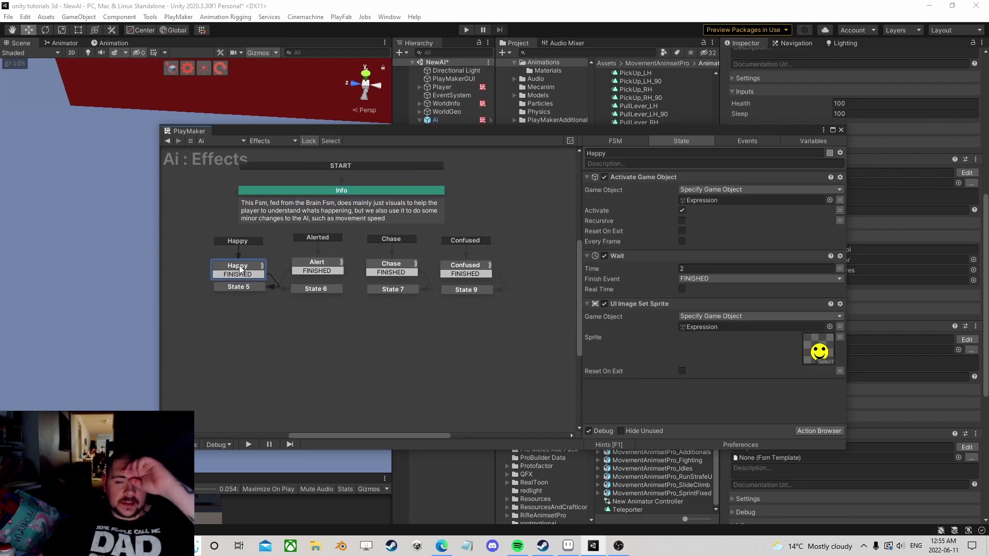
{"action": "left_click", "coordinate": [813, 141]}
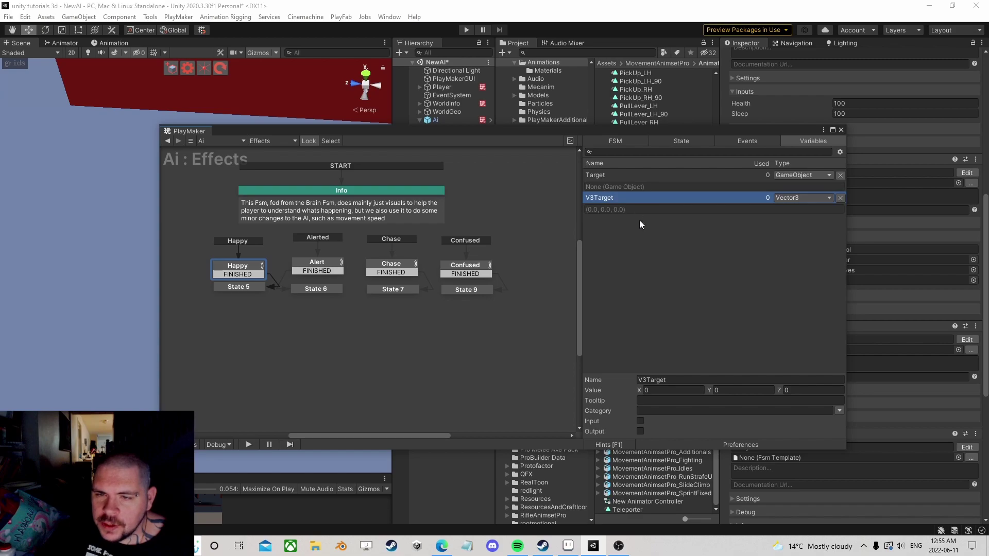
{"action": "left_click", "coordinate": [640, 257]}
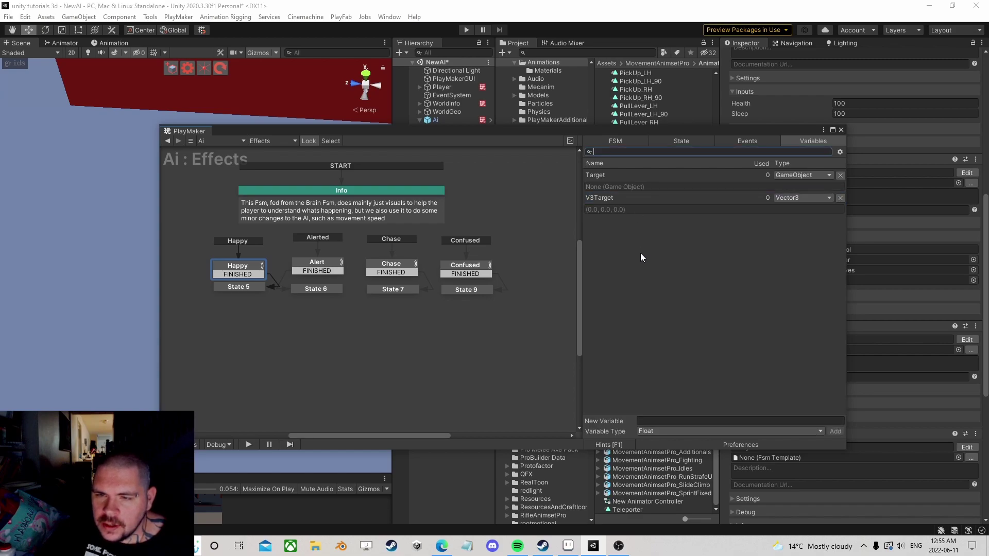
{"action": "left_click", "coordinate": [248, 272]}
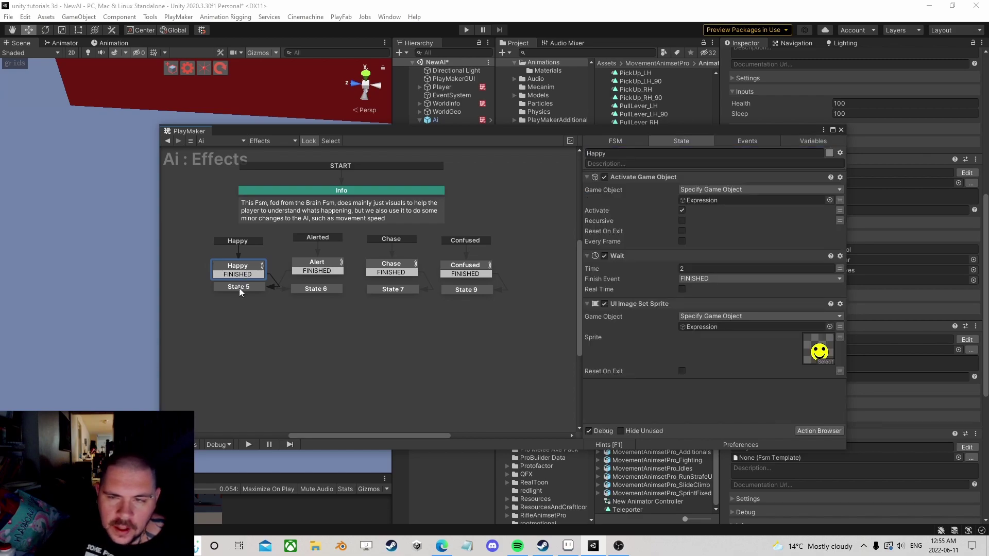
{"action": "left_click", "coordinate": [239, 288]}
{"action": "left_click", "coordinate": [247, 269]}
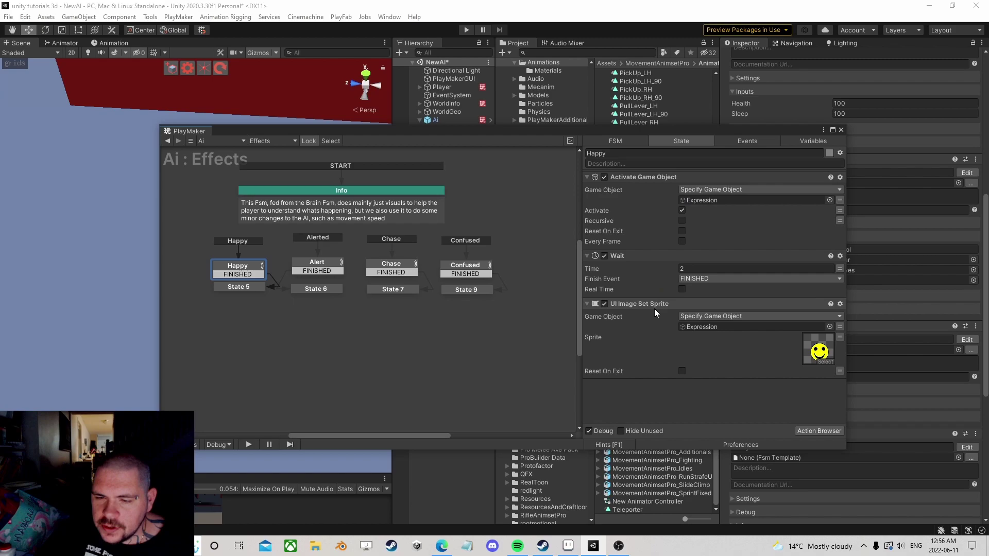
{"action": "middle_click_drag", "start_coordinate": [364, 320], "coordinate": [364, 324]}
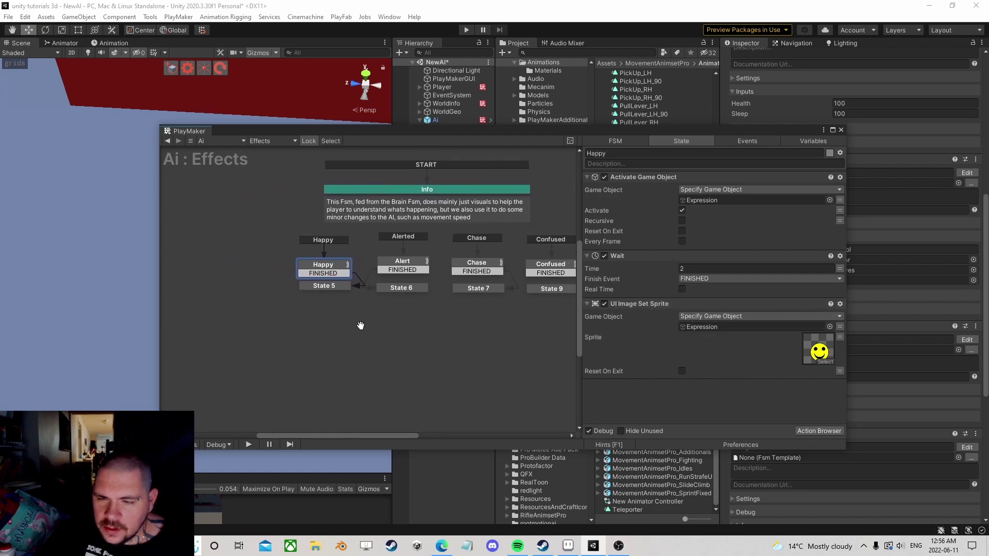
{"action": "left_click", "coordinate": [315, 287]}
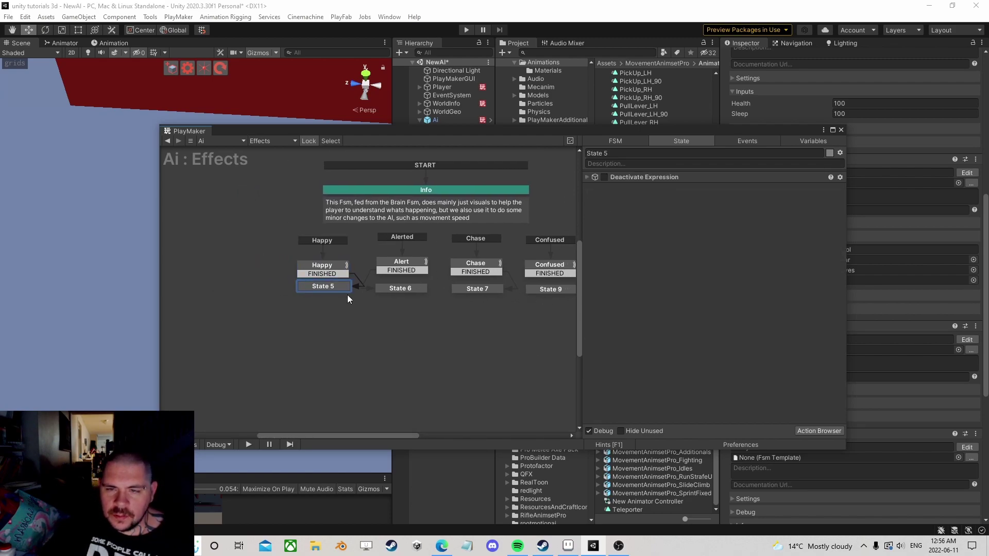
Delete the Wait action from the Happy and Alert states
{"action": "left_click", "coordinate": [334, 264]}
{"action": "left_click", "coordinate": [619, 255]}
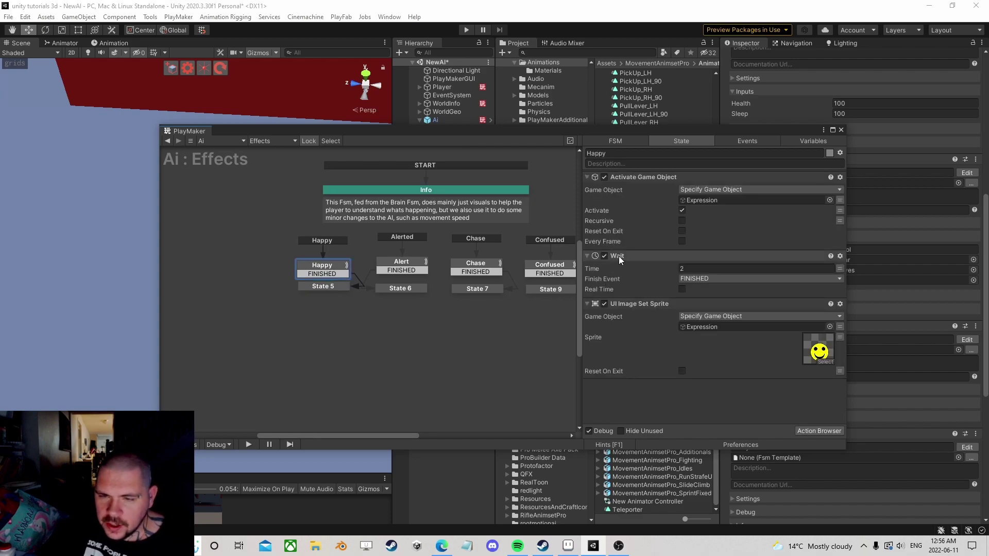
{"action": "key", "text": "Delete"}
{"action": "middle_click_drag", "start_coordinate": [442, 313], "coordinate": [350, 310]}
{"action": "left_click", "coordinate": [317, 258]}
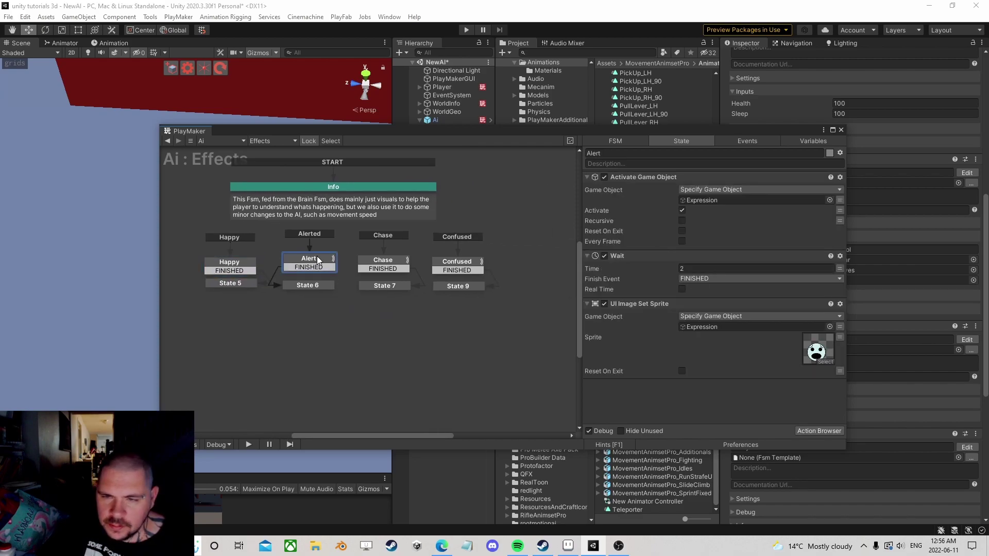
{"action": "left_click", "coordinate": [650, 257]}
{"action": "key", "text": "Delete"}
Delete the Wait action from the Chase and Confused states
{"action": "left_click", "coordinate": [403, 260]}
{"action": "left_click", "coordinate": [626, 256]}
{"action": "key", "text": "Delete"}
{"action": "left_click", "coordinate": [476, 261]}
{"action": "left_click", "coordinate": [623, 259]}
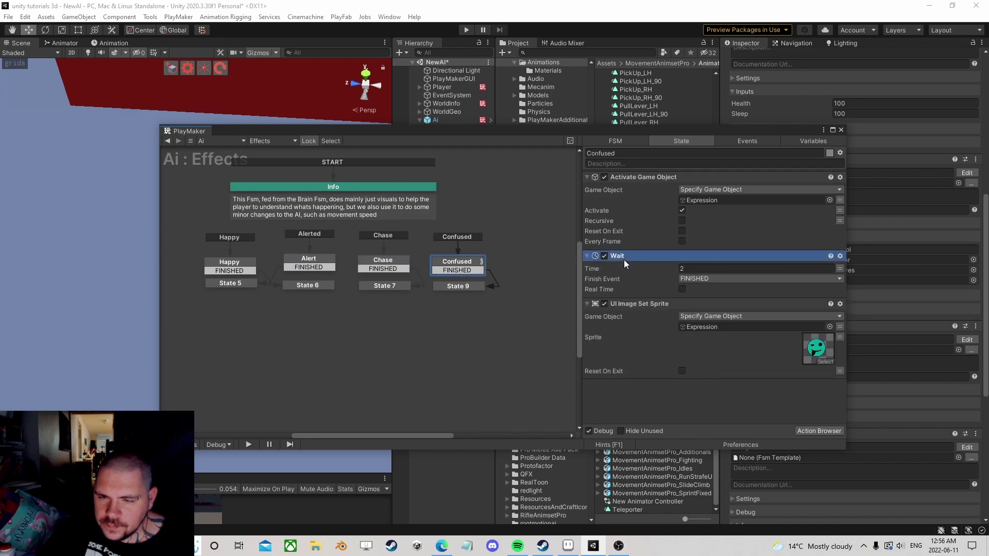
{"action": "key", "text": "Delete"}
Delete the disabled Deactivate Expression action from the numbered end states, and place State 5 slightly lower beneath Happy
{"action": "left_click_drag", "start_coordinate": [235, 284], "coordinate": [236, 298]}
{"action": "left_click", "coordinate": [682, 177]}
{"action": "key", "text": "Delete"}
{"action": "left_click", "coordinate": [303, 284]}
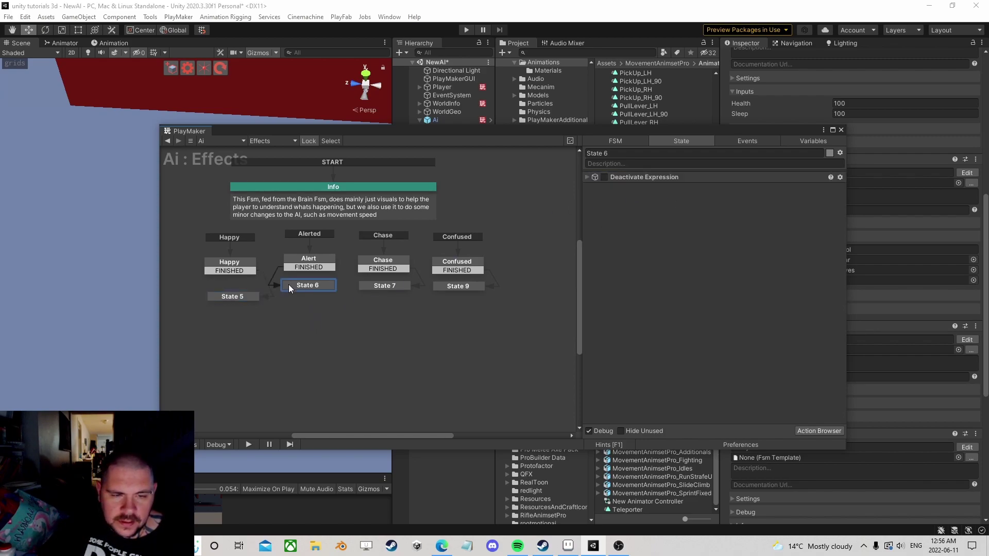
{"action": "left_click", "coordinate": [381, 287]}
{"action": "left_click", "coordinate": [637, 180]}
{"action": "key", "text": "Delete"}
{"action": "left_click", "coordinate": [460, 285]}
{"action": "left_click", "coordinate": [666, 177]}
{"action": "key", "text": "Delete"}
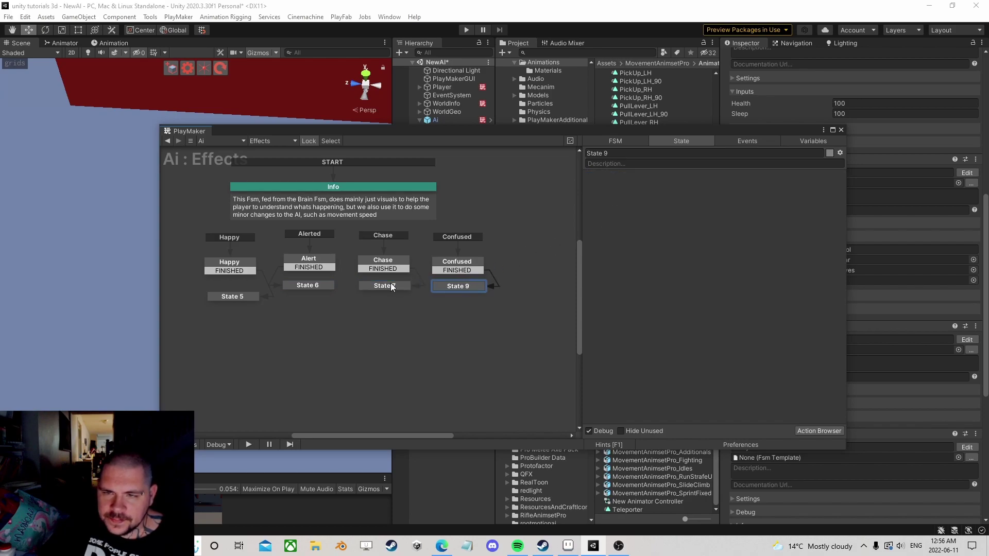
{"action": "left_click_drag", "start_coordinate": [234, 292], "coordinate": [234, 289]}
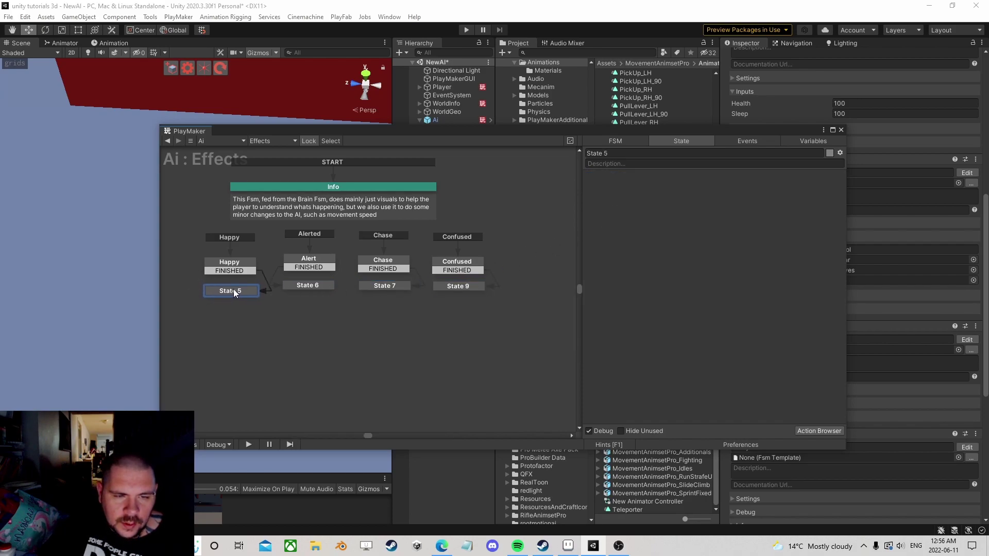
Add a Get Distance 2 action to State 5, the state following Happy
{"action": "left_click", "coordinate": [234, 261]}
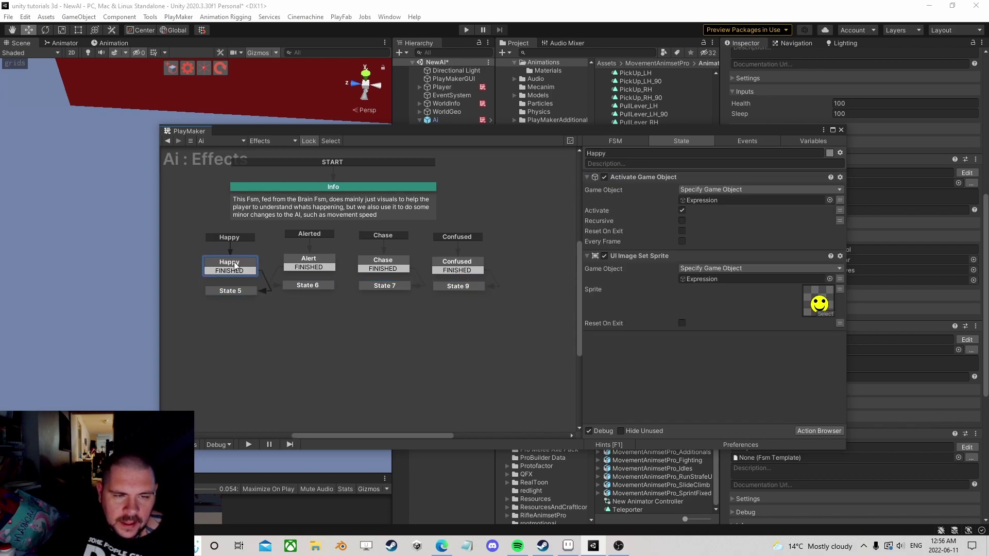
{"action": "left_click", "coordinate": [230, 291]}
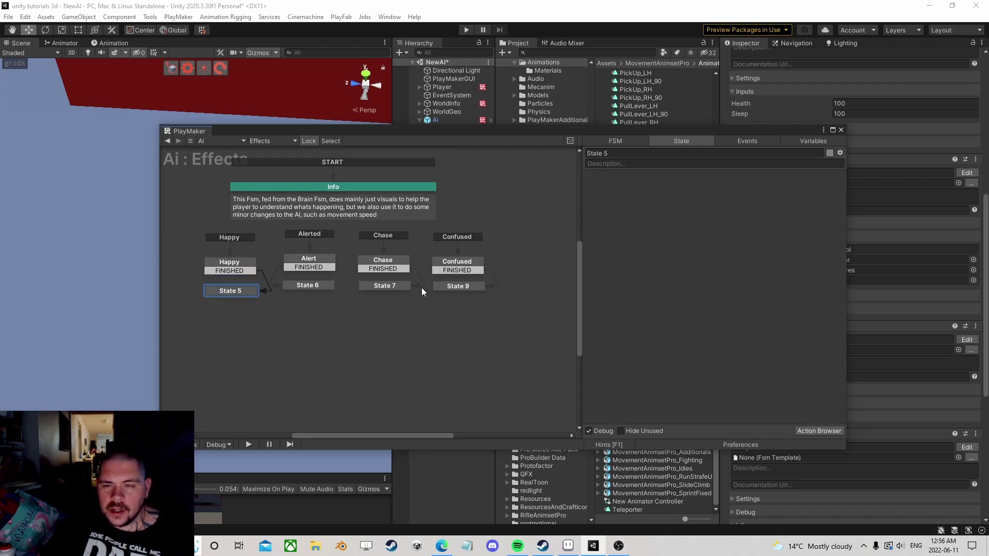
{"action": "left_click", "coordinate": [811, 431]}
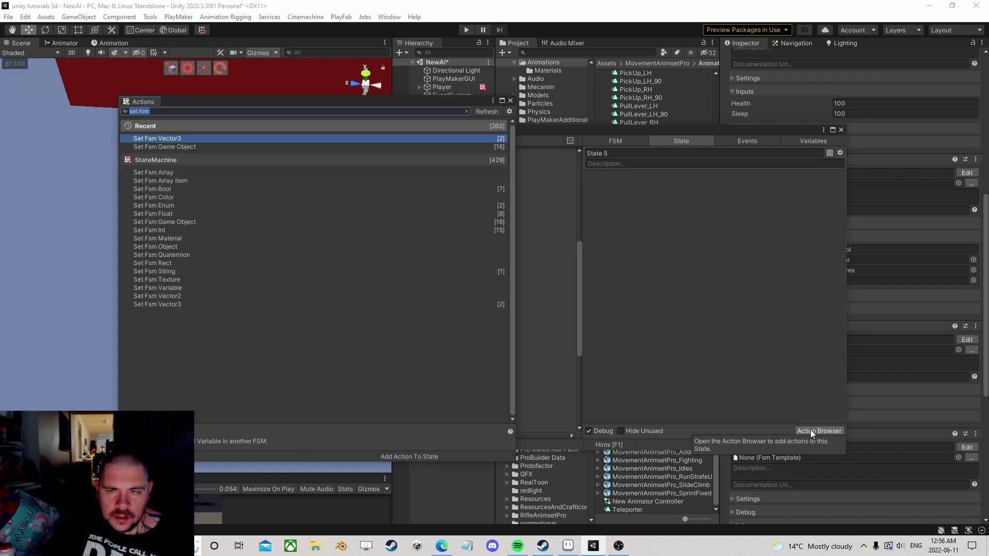
{"action": "type", "text": "get dis"}
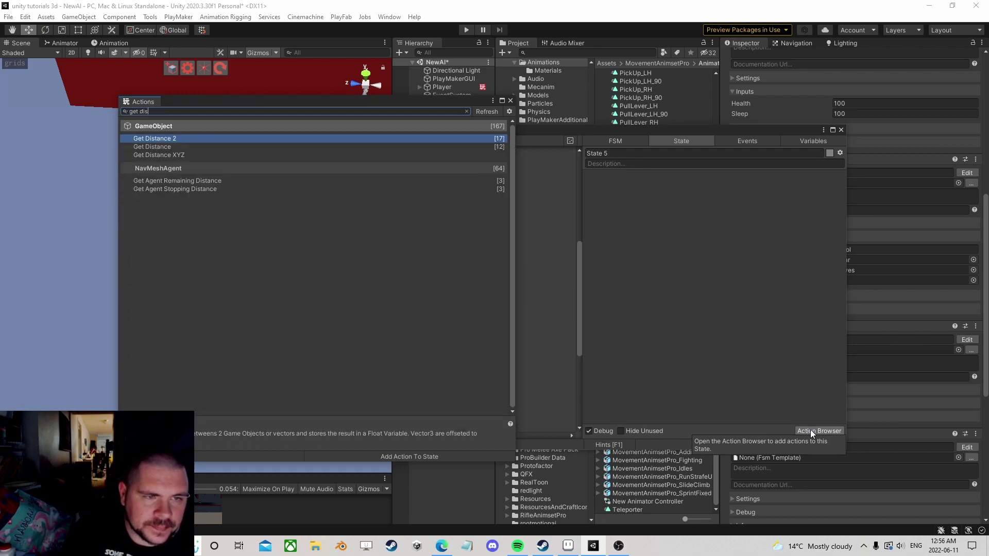
{"action": "key", "text": "Return"}
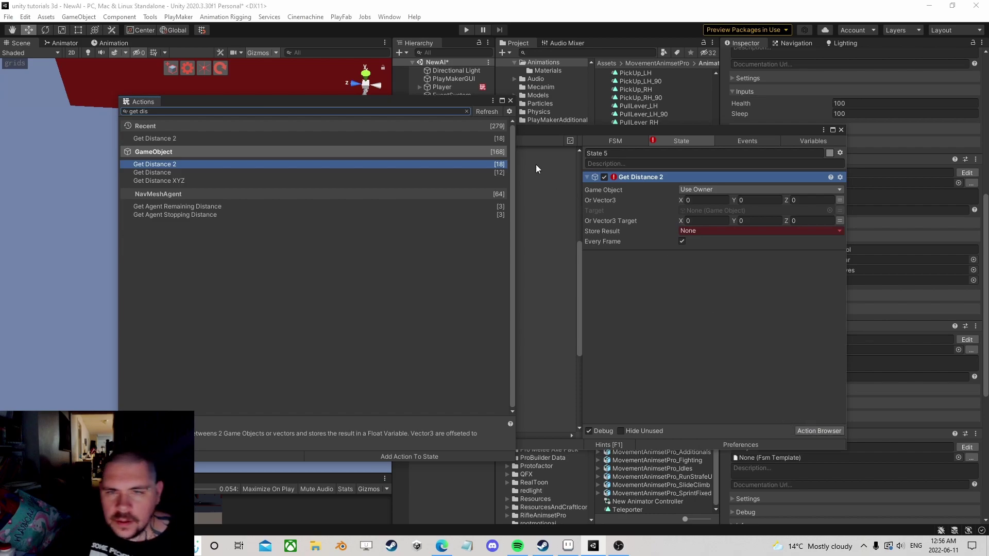
{"action": "left_click", "coordinate": [510, 101]}
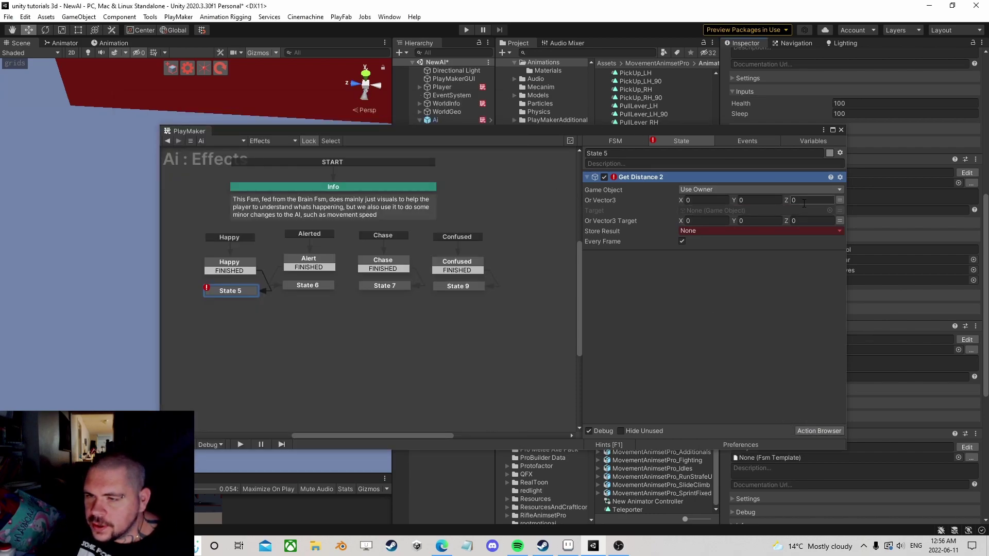
Try V3Target as the Or Vector3 input of State 5's Get Distance 2 action
{"action": "left_click", "coordinate": [840, 200]}
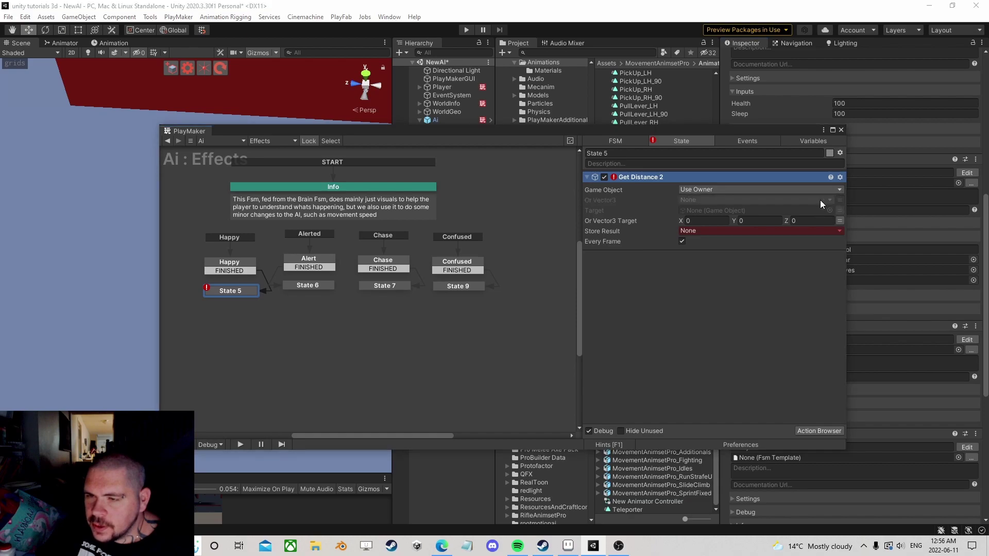
{"action": "left_click", "coordinate": [786, 200]}
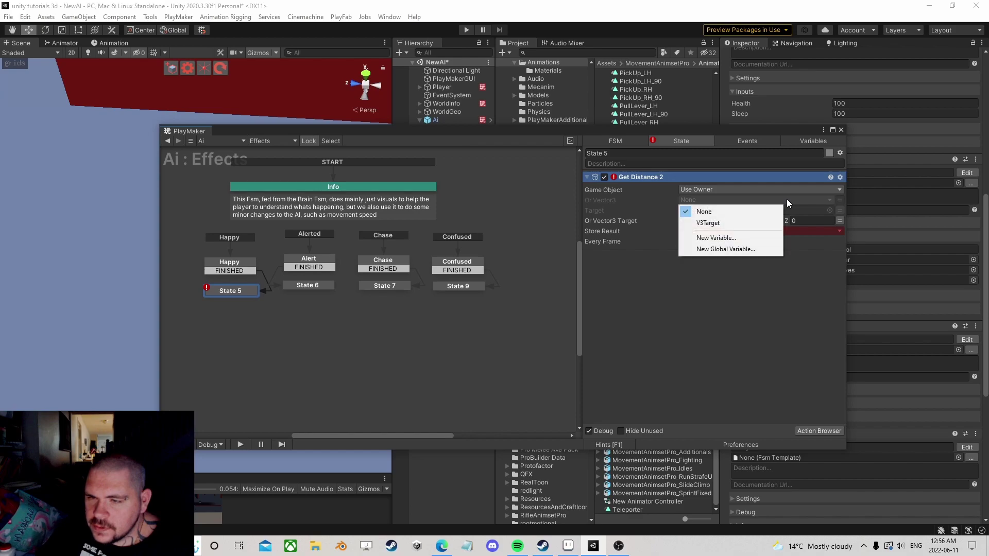
{"action": "left_click", "coordinate": [745, 222]}
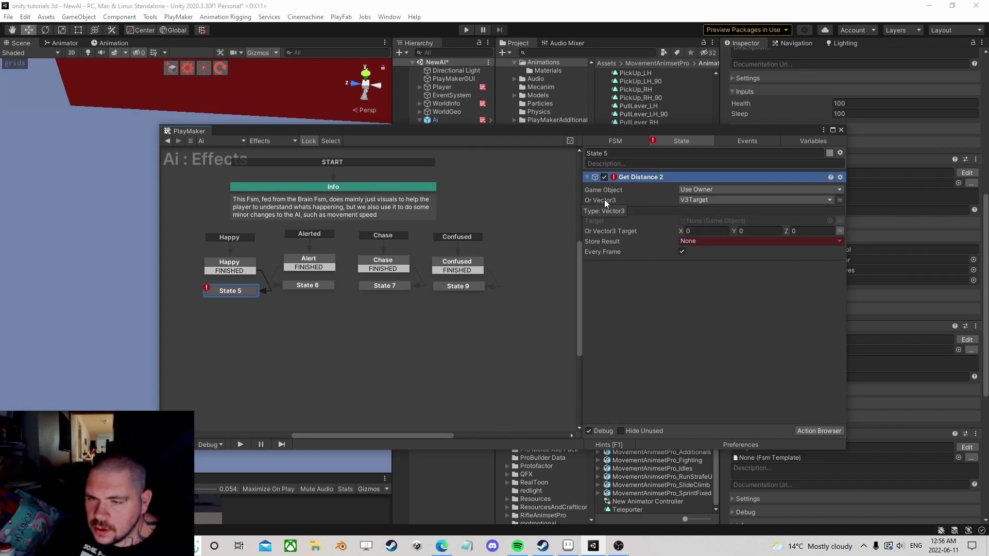
Set State 5's Get Distance 2 target to the Target variable and set both Vector3 inputs to None
{"action": "left_click", "coordinate": [838, 220]}
{"action": "left_click", "coordinate": [779, 219]}
{"action": "left_click", "coordinate": [723, 236]}
{"action": "left_click", "coordinate": [835, 200]}
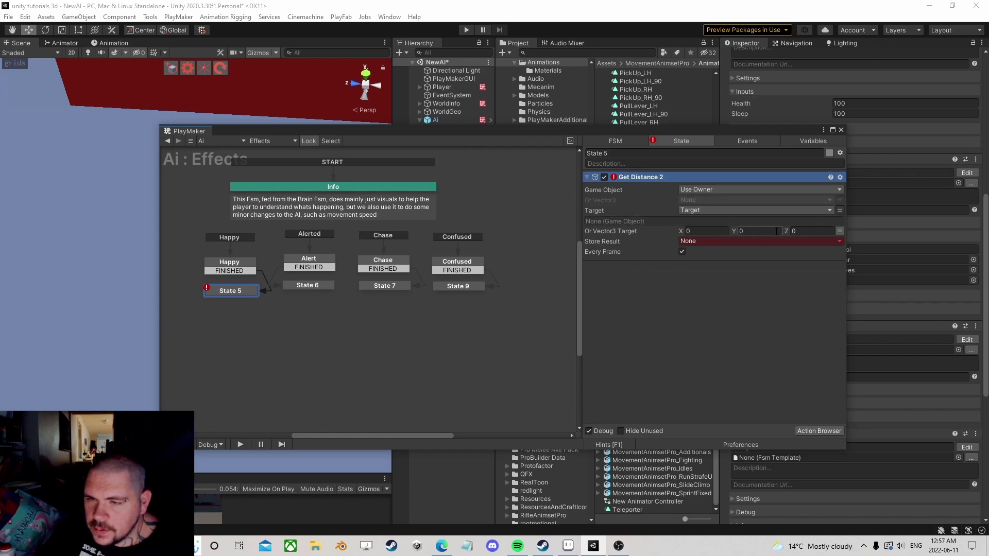
{"action": "left_click", "coordinate": [839, 211]}
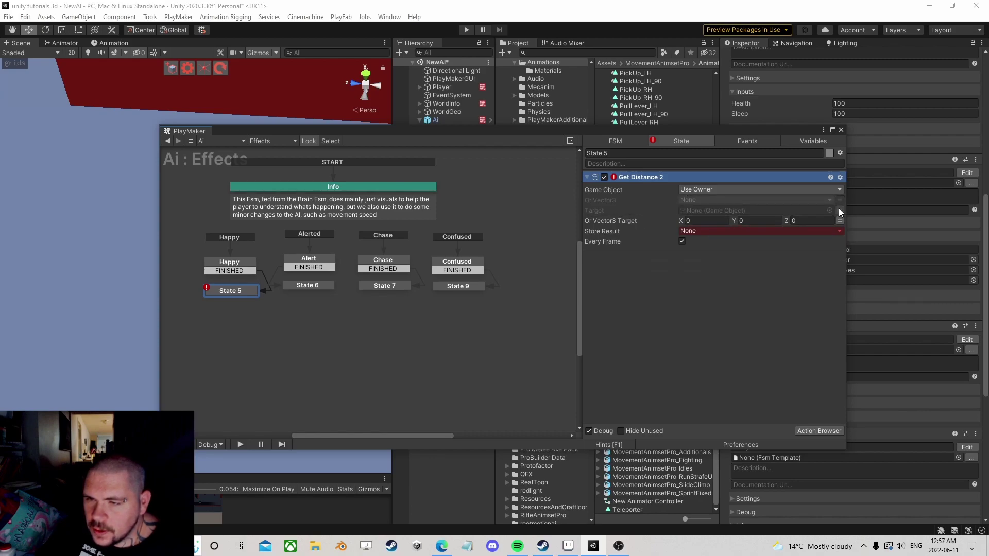
{"action": "left_click", "coordinate": [840, 210]}
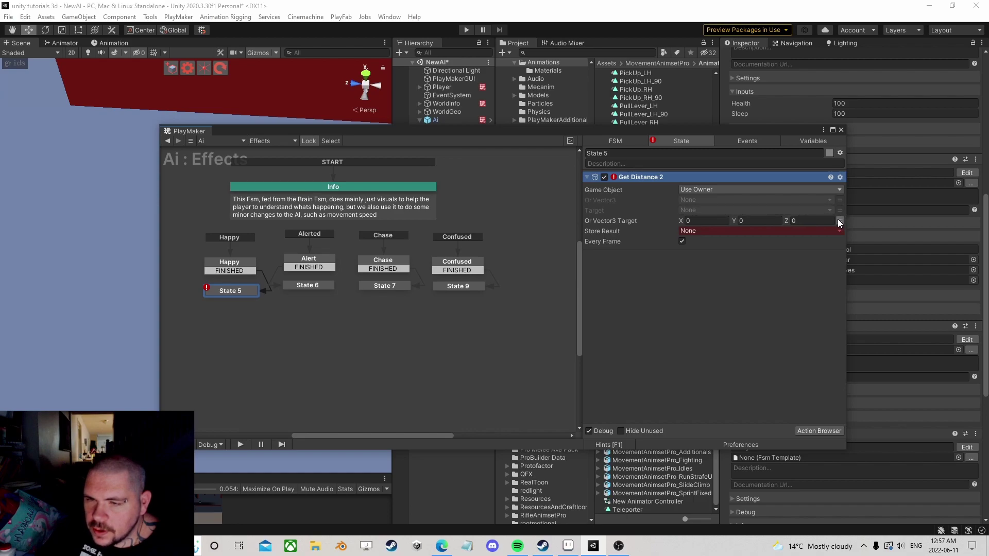
{"action": "left_click", "coordinate": [839, 221]}
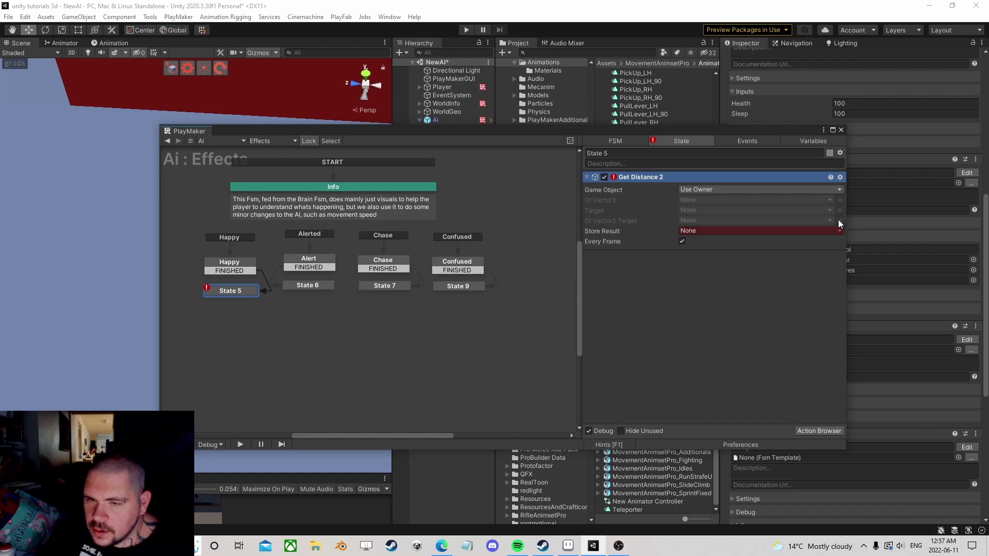
{"action": "left_click", "coordinate": [706, 210]}
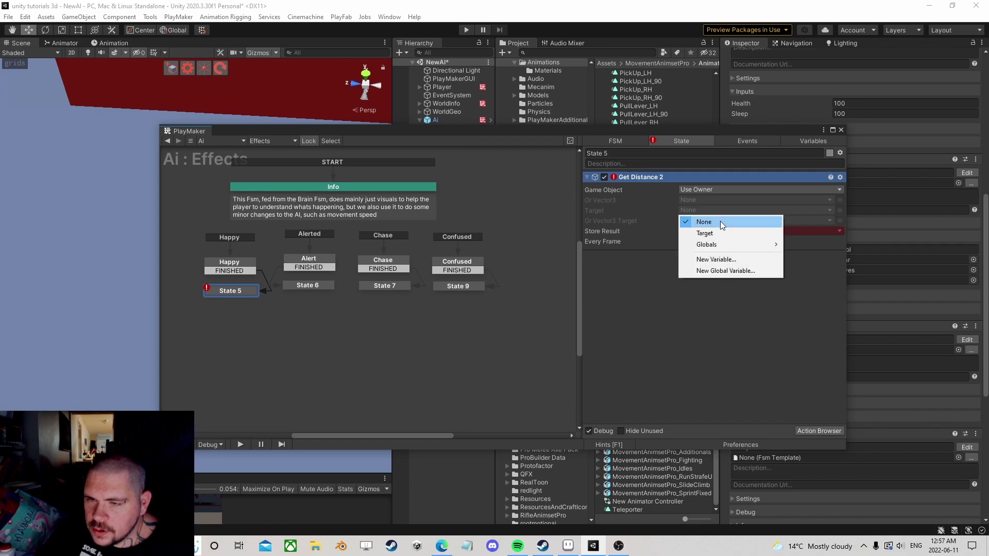
{"action": "left_click", "coordinate": [700, 232]}
Store the Get Distance 2 result in a new variable named Distancer
{"action": "left_click", "coordinate": [700, 242]}
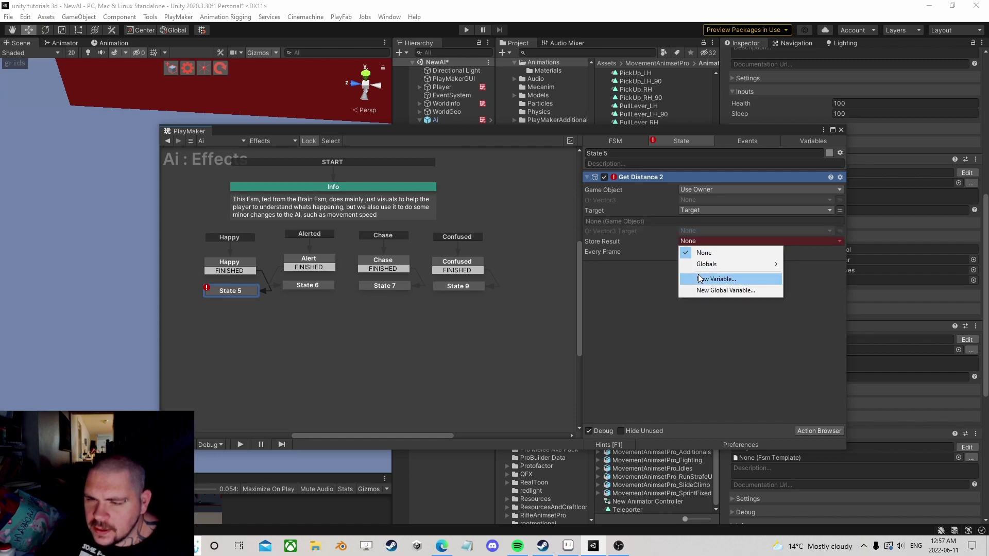
{"action": "left_click", "coordinate": [699, 275]}
{"action": "type", "text": "Distancer"}
{"action": "key", "text": "Return"}
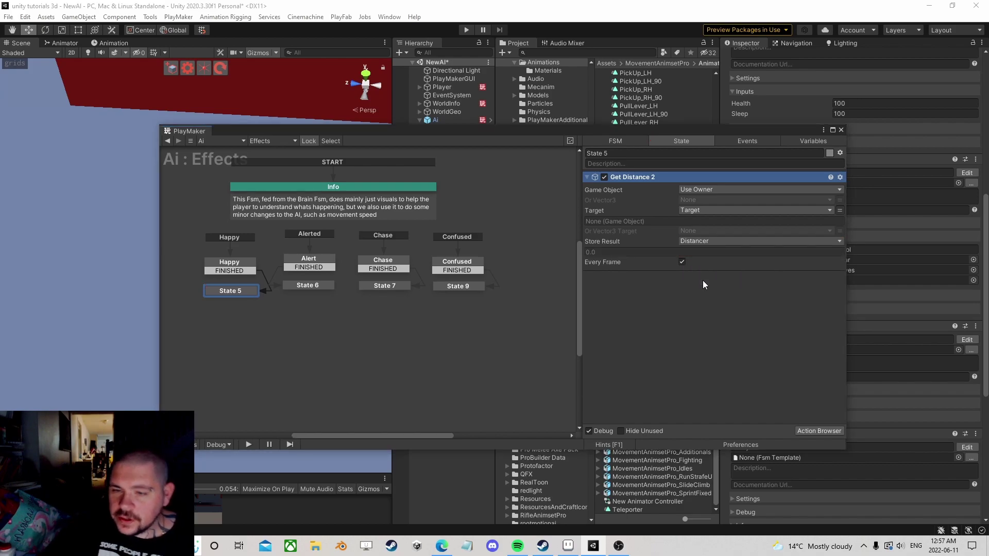
Add a Float Compare action to State 5 and place it below Get Distance 2
{"action": "left_click", "coordinate": [818, 431]}
{"action": "type", "text": "flo"}
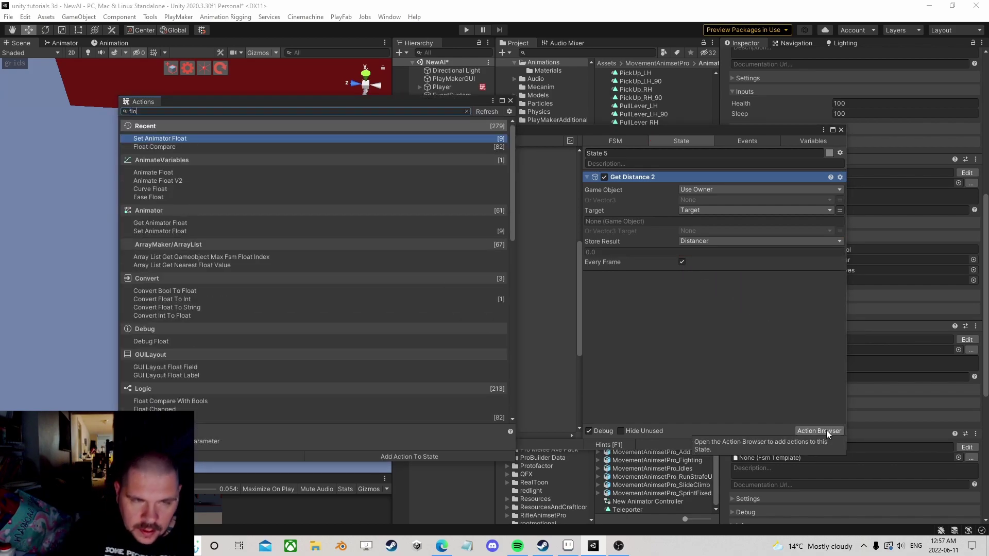
{"action": "type", "text": "at com"}
{"action": "key", "text": "Return"}
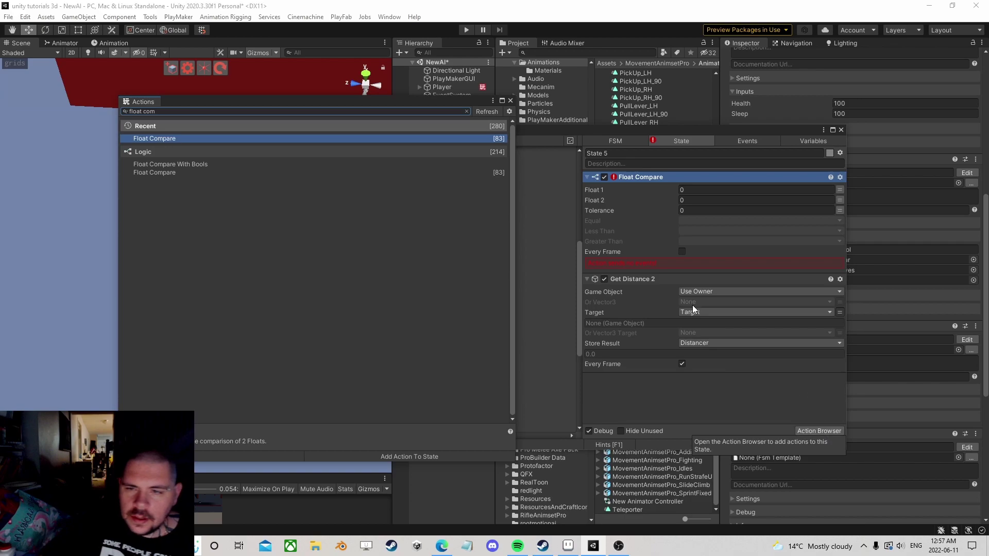
{"action": "left_click", "coordinate": [510, 101]}
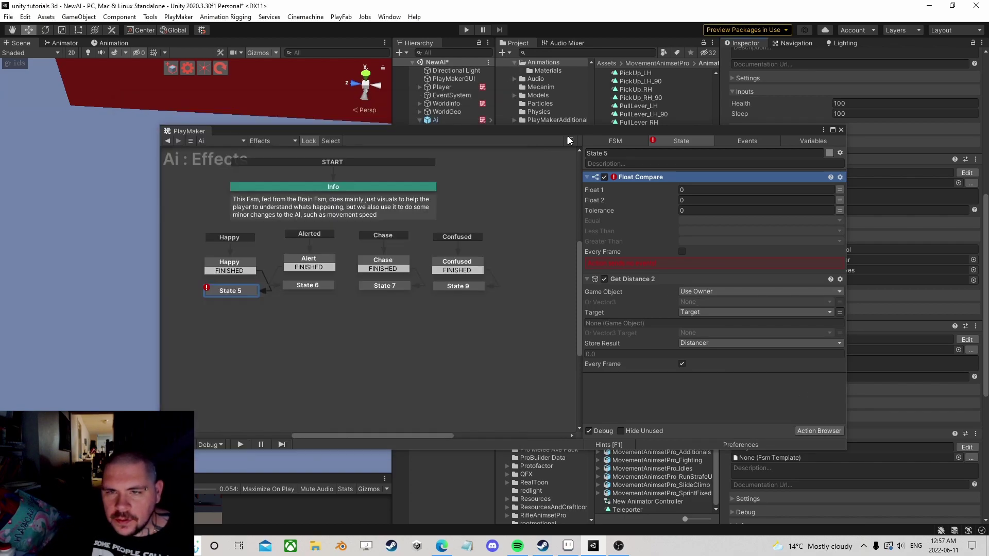
{"action": "right_click", "coordinate": [626, 179]}
{"action": "left_click", "coordinate": [688, 308]}
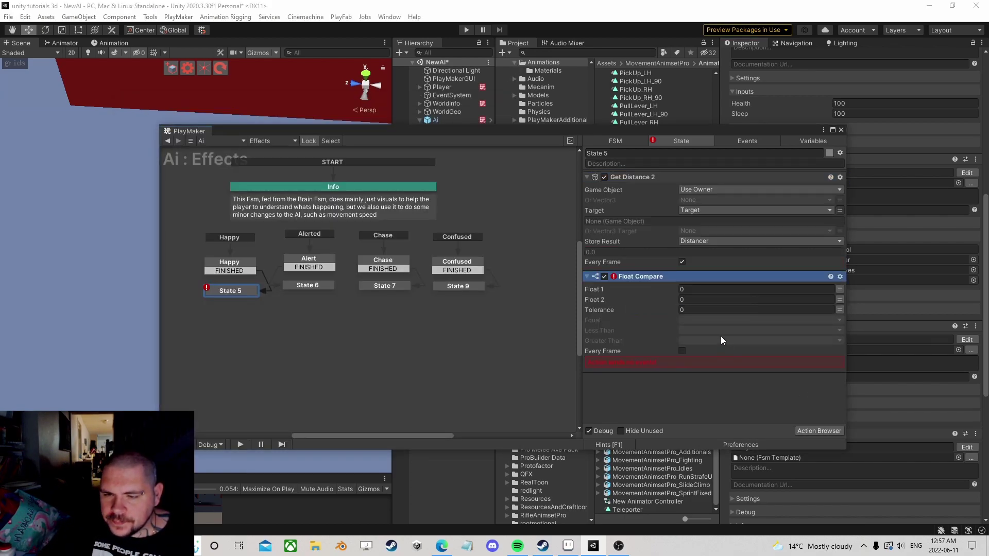
Set Float Compare's Float 1 to the Distancer variable and Float 2 to 3
{"action": "left_click", "coordinate": [838, 289]}
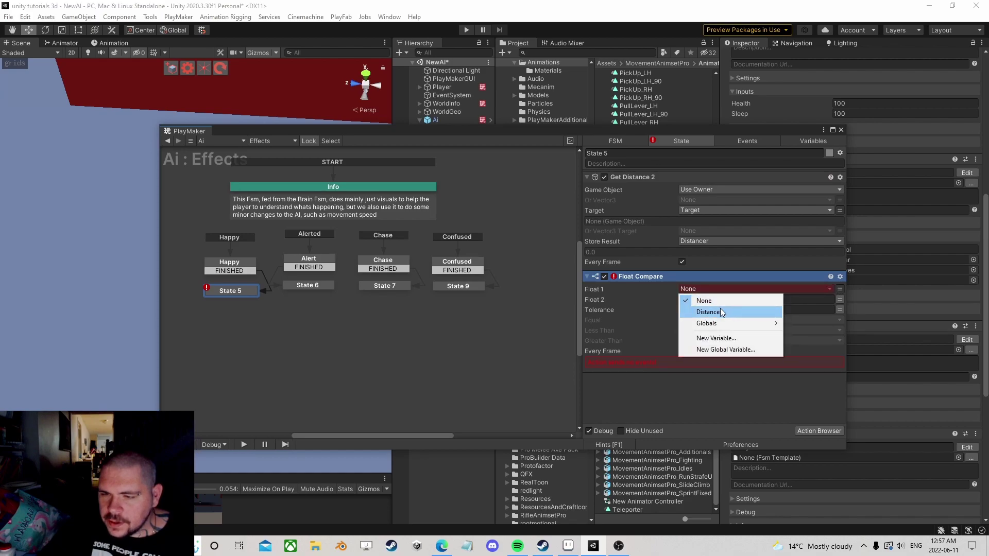
{"action": "left_click", "coordinate": [720, 309]}
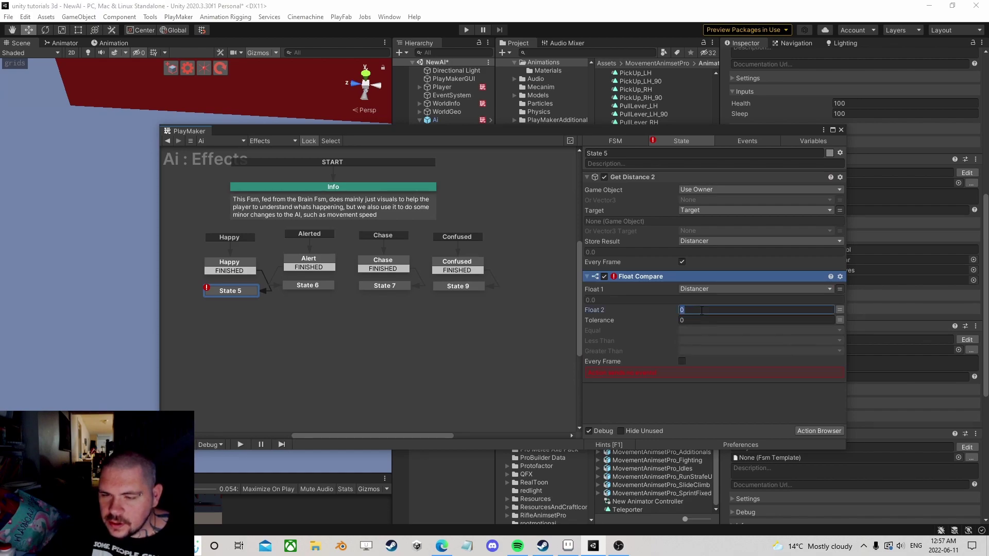
{"action": "type", "text": "3"}
Send a new slow down event on Less Than, checked every frame, and add it as a transition of State 5
{"action": "left_click", "coordinate": [691, 340]}
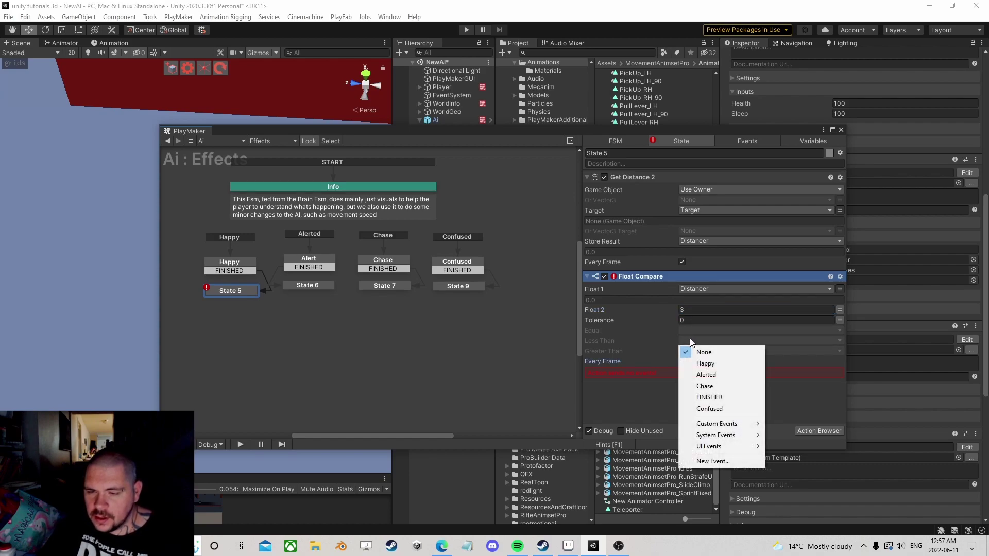
{"action": "left_click", "coordinate": [715, 461]}
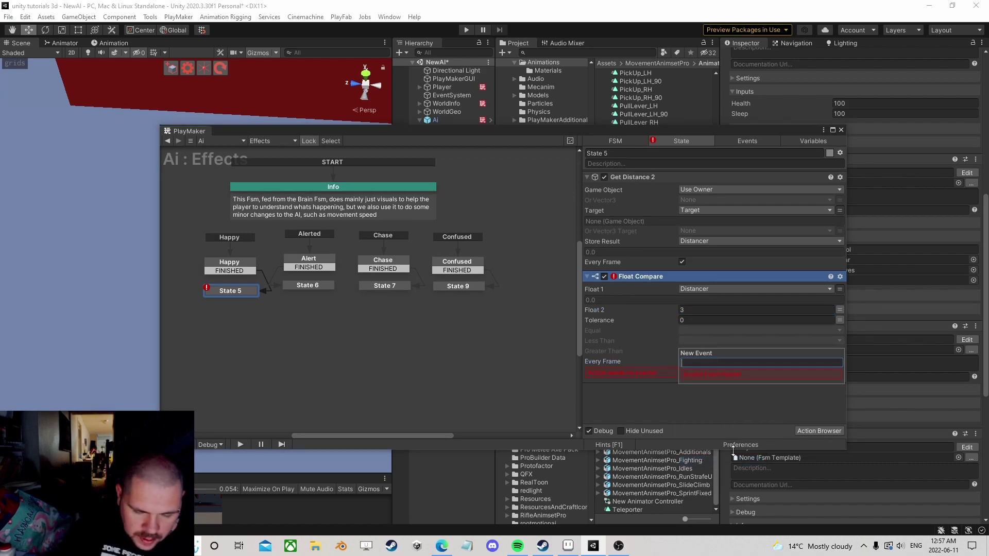
{"action": "type", "text": "slow down"}
{"action": "key", "text": "Return"}
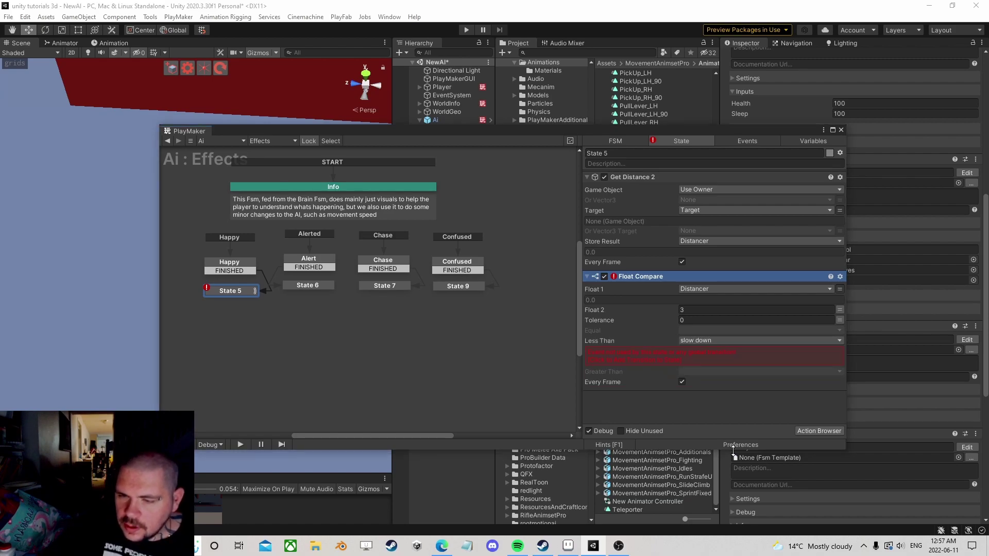
{"action": "left_click", "coordinate": [694, 355]}
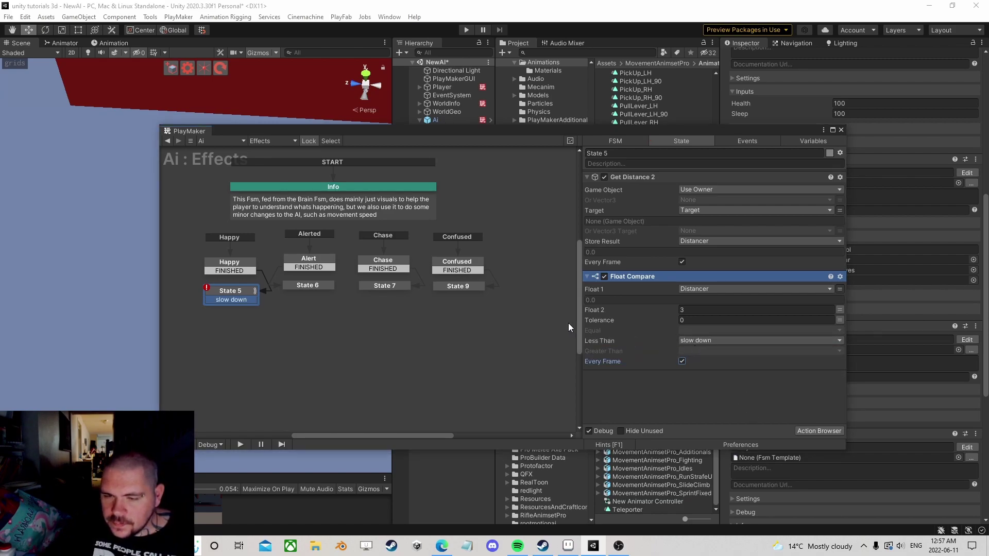
Duplicate State 5 directly beneath itself and link State 5's slow down transition to the copy
{"action": "right_click", "coordinate": [230, 289]}
{"action": "left_click", "coordinate": [268, 347]}
{"action": "right_click", "coordinate": [204, 315]}
{"action": "left_click", "coordinate": [246, 322]}
{"action": "mouse_move", "coordinate": [237, 322]}
{"action": "left_mouse_down"}
{"action": "mouse_move", "coordinate": [238, 333]}
{"action": "mouse_move", "coordinate": [239, 319]}
{"action": "left_mouse_up"}
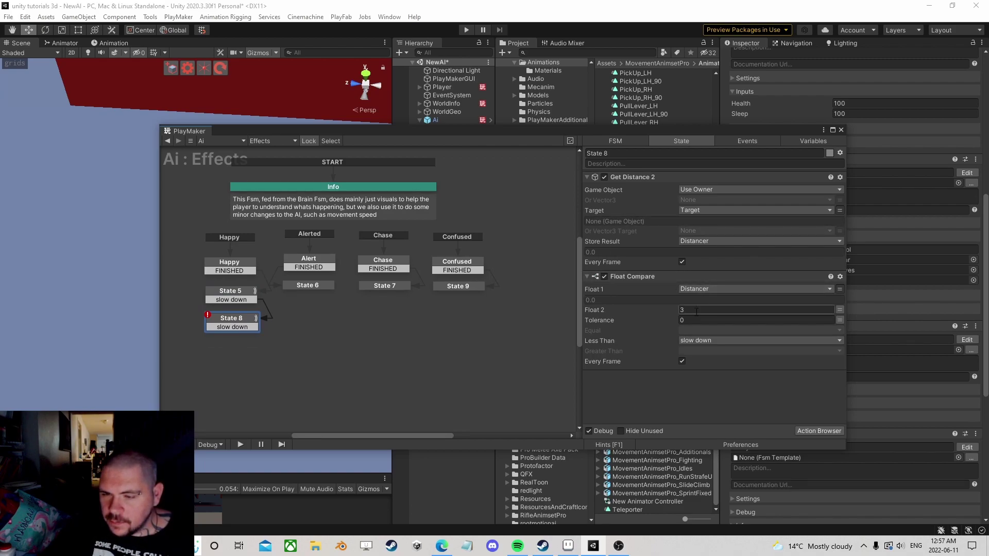
In State 8's Float Compare, clear the Less Than event and send a new Speed Up event on Greater Than
{"action": "left_click", "coordinate": [694, 342]}
{"action": "left_click", "coordinate": [701, 352]}
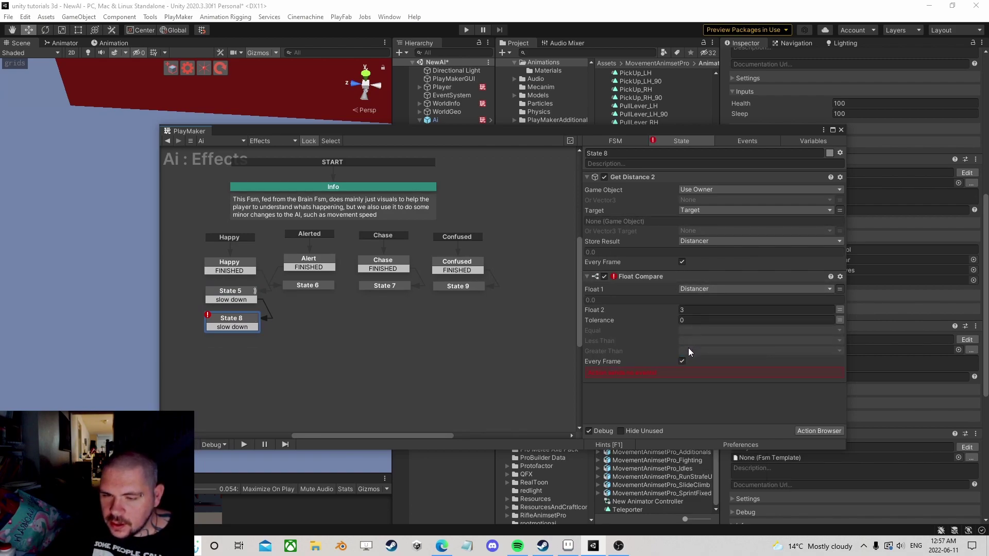
{"action": "left_click", "coordinate": [693, 350]}
{"action": "left_click", "coordinate": [713, 483]}
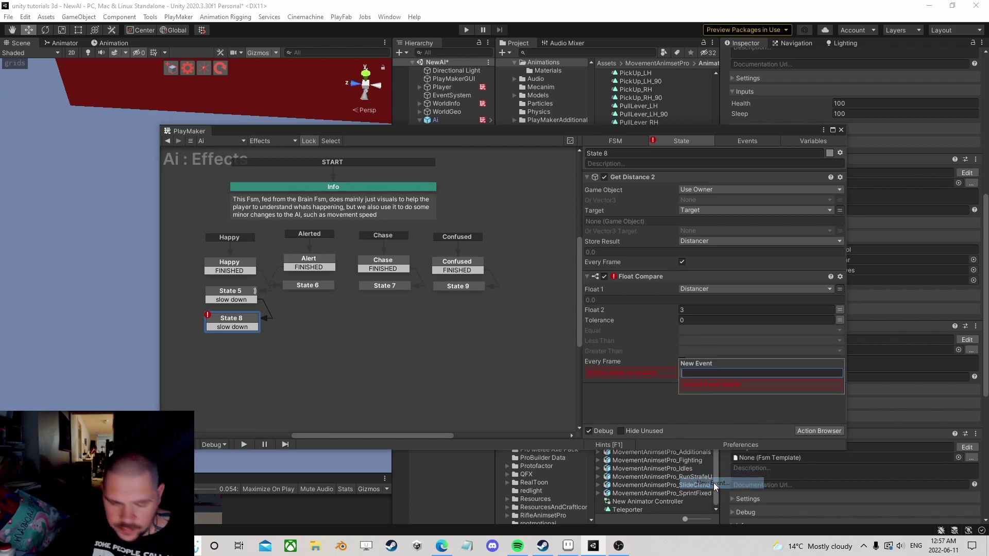
{"action": "type", "text": "Speed Up"}
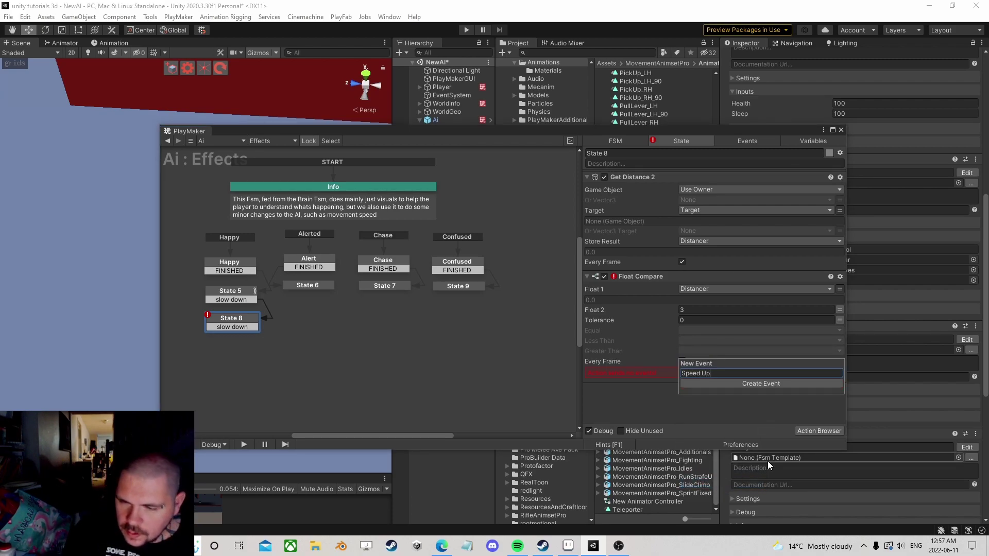
{"action": "key", "text": "Return"}
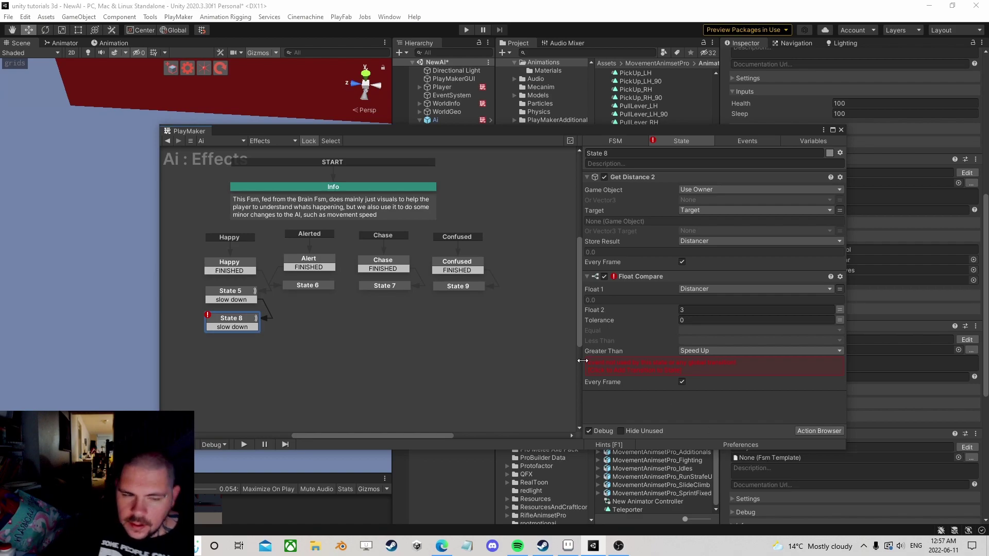
Add a Speed Up transition from State 8 back to State 5 and delete State 8's slow down transition
{"action": "left_click", "coordinate": [633, 369]}
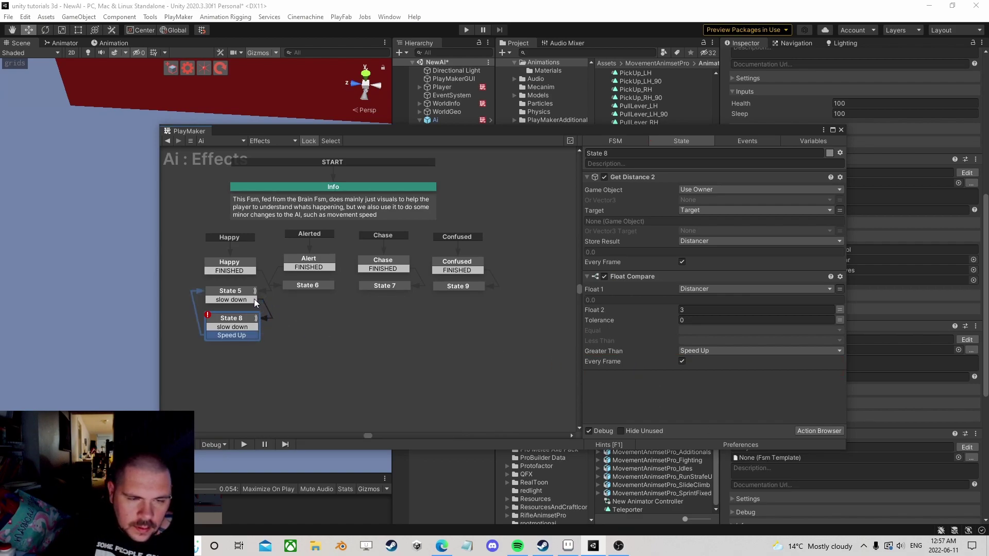
{"action": "right_click", "coordinate": [242, 328]}
{"action": "left_click", "coordinate": [281, 473]}
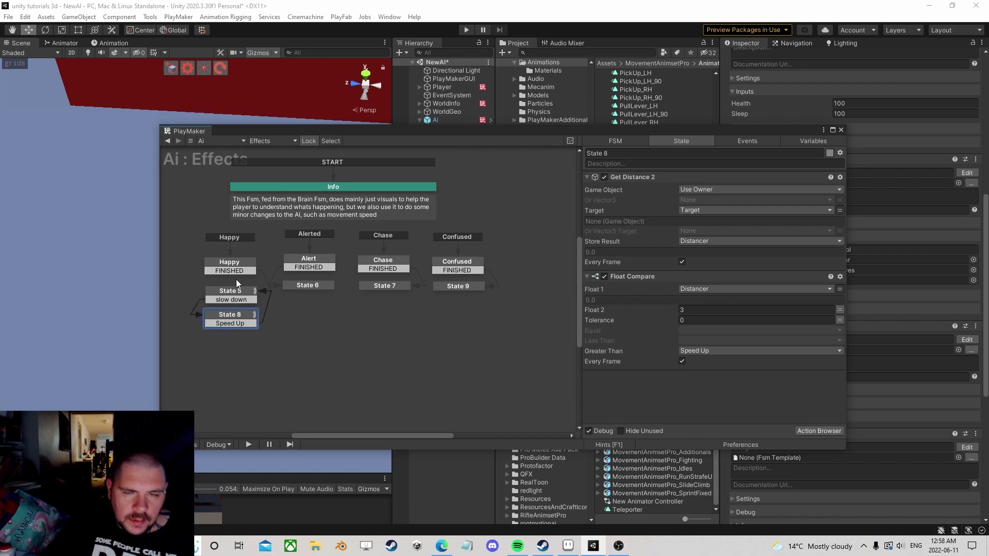
Add a Set Animator Float action to State 5 below Float Compare
{"action": "left_click", "coordinate": [225, 295]}
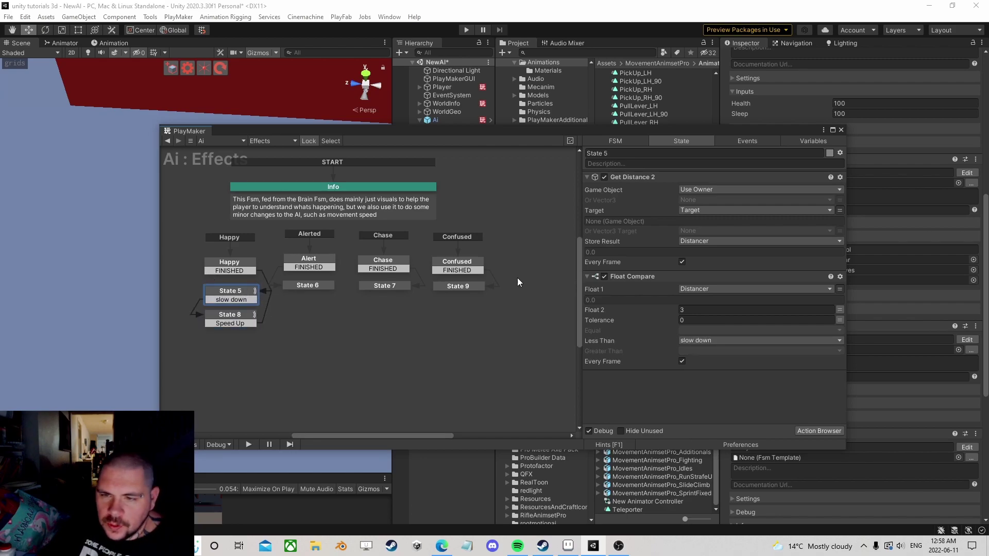
{"action": "left_click", "coordinate": [818, 431]}
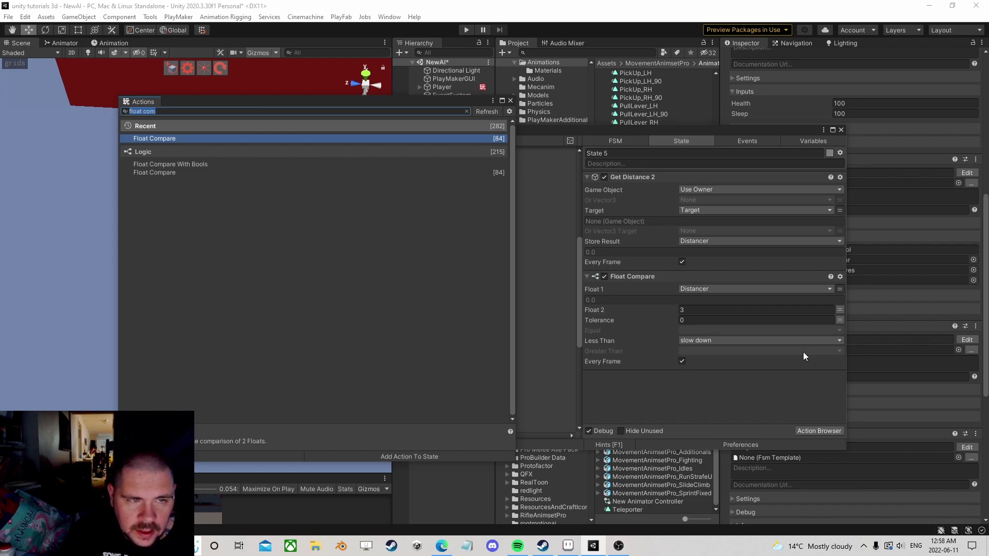
{"action": "type", "text": "set flo"}
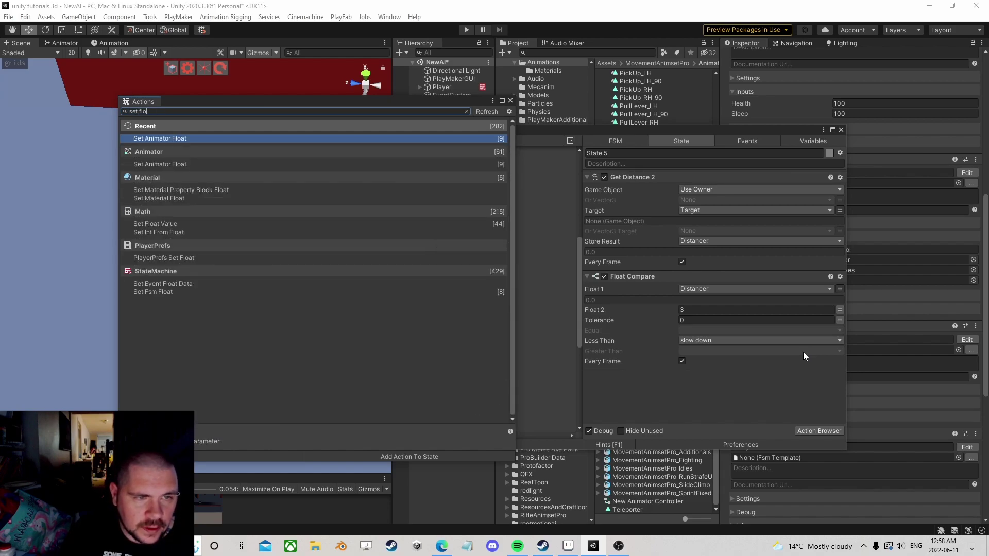
{"action": "key", "text": "Return"}
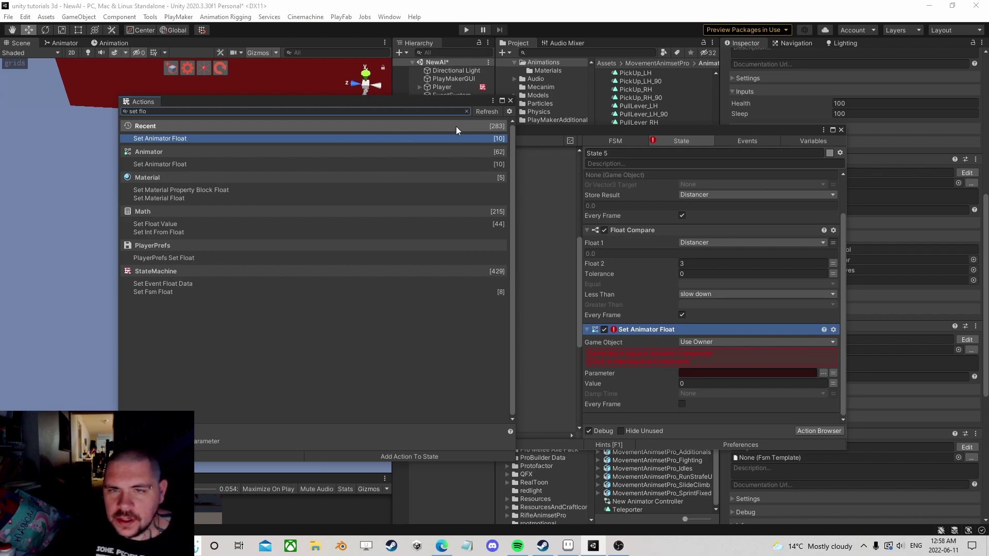
{"action": "left_click", "coordinate": [511, 100]}
Make Set Animator Float use a specified game object and assign the parent Ai object from the hierarchy
{"action": "left_click", "coordinate": [738, 342]}
{"action": "left_click", "coordinate": [725, 364]}
{"action": "left_click_drag", "start_coordinate": [686, 136], "coordinate": [592, 169]}
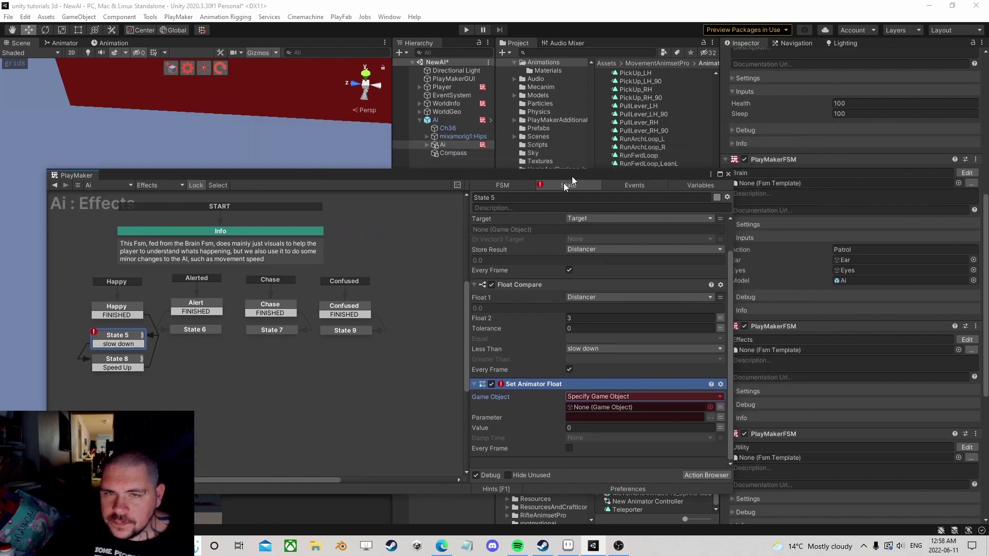
{"action": "left_click_drag", "start_coordinate": [435, 120], "coordinate": [625, 395]}
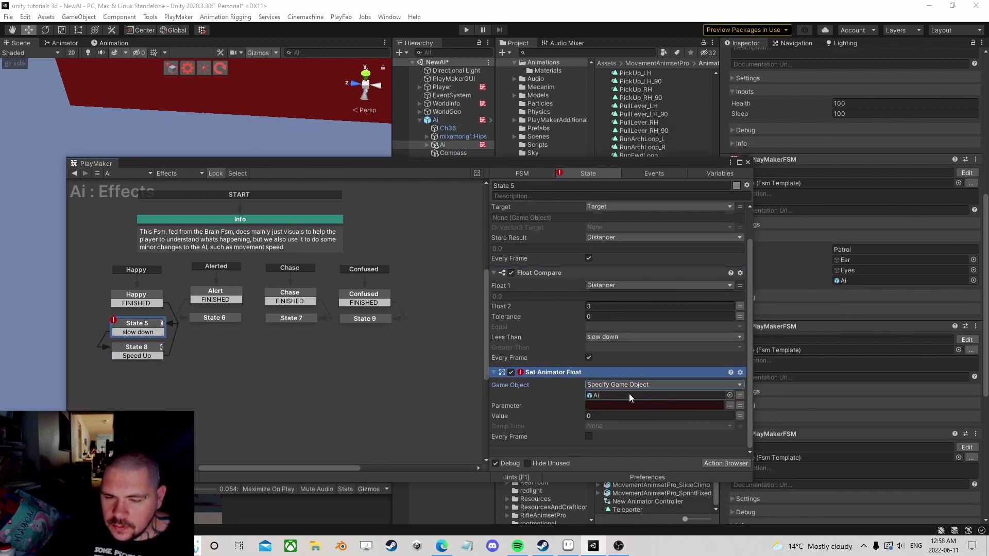
Choose Speed as the Set Animator Float parameter and have the action run every frame
{"action": "left_click", "coordinate": [729, 405]}
{"action": "left_click", "coordinate": [754, 414]}
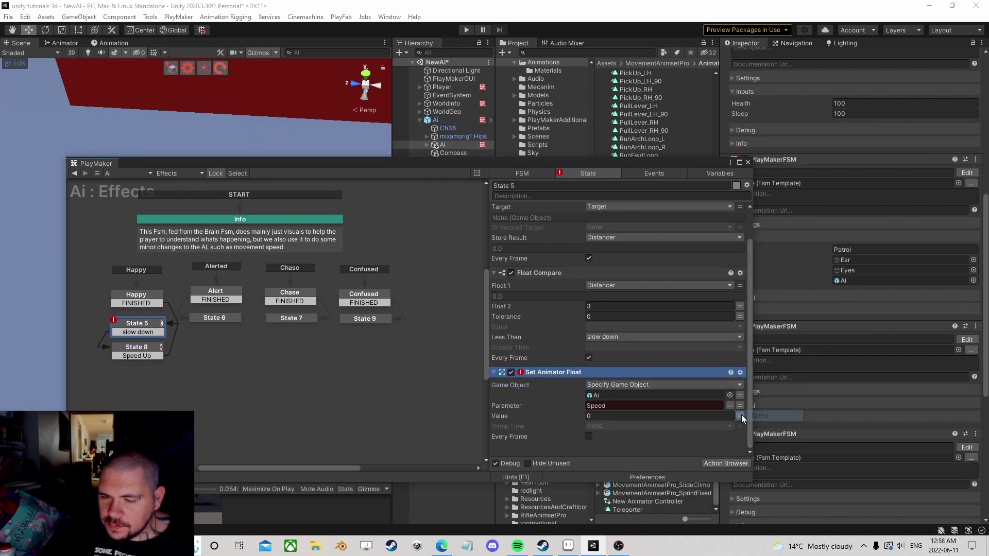
{"action": "left_click", "coordinate": [740, 417]}
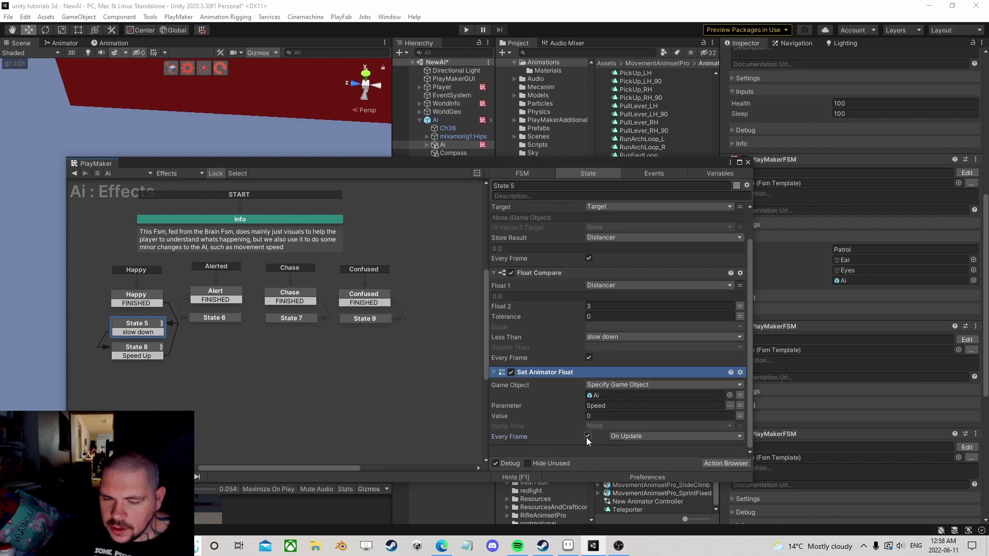
Turn off Every Frame on State 5's Set Animator Float, placing the action above Float Compare with a value of 5
{"action": "left_click", "coordinate": [589, 437]}
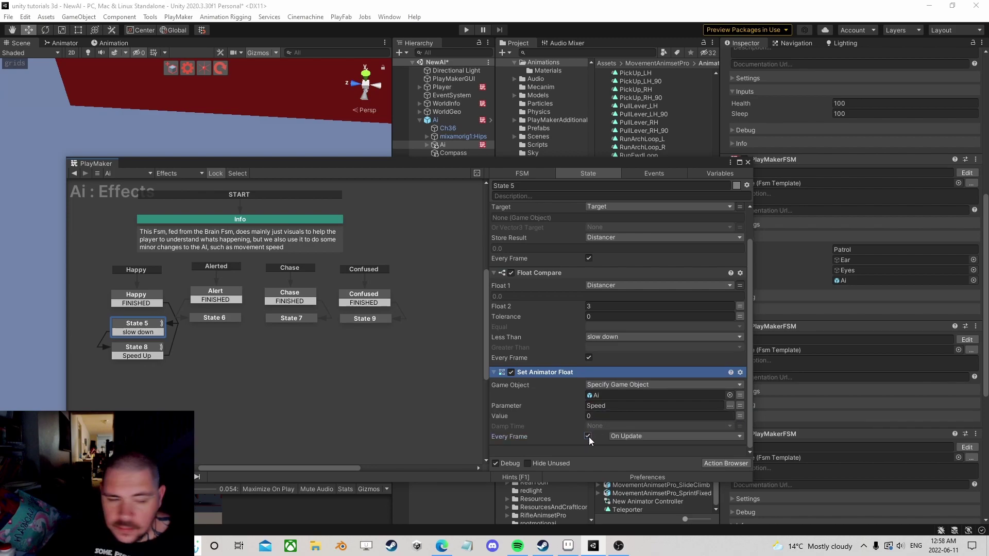
{"action": "left_click", "coordinate": [588, 437]}
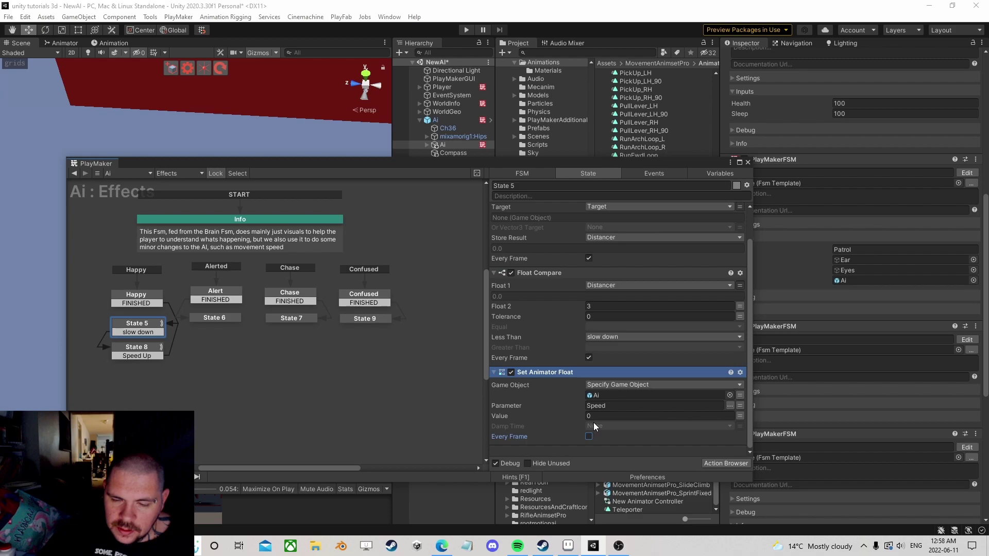
{"action": "left_click_drag", "start_coordinate": [493, 172], "coordinate": [460, 155]}
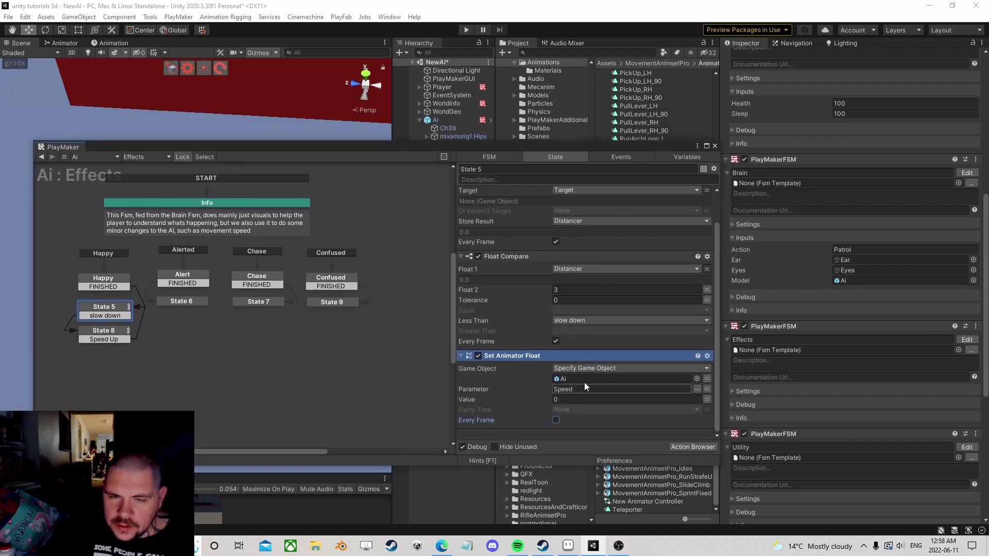
{"action": "left_click_drag", "start_coordinate": [497, 356], "coordinate": [526, 268]}
{"action": "left_click", "coordinate": [570, 337]}
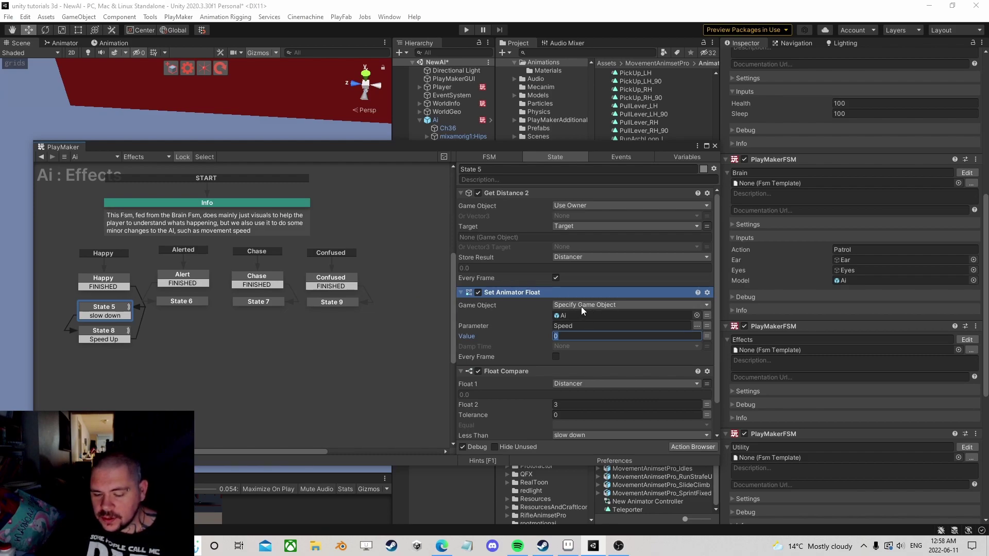
Copy State 5's Set Animator Float action and paste it before Get Distance 2 in State 8
{"action": "right_click", "coordinate": [514, 295]}
{"action": "left_click", "coordinate": [562, 362]}
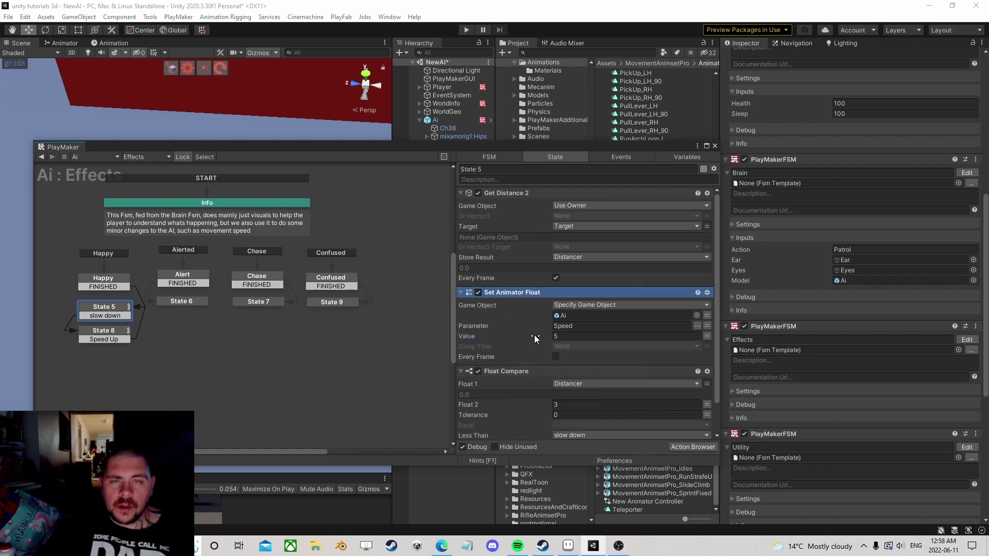
{"action": "left_click", "coordinate": [110, 336]}
{"action": "right_click", "coordinate": [509, 196]}
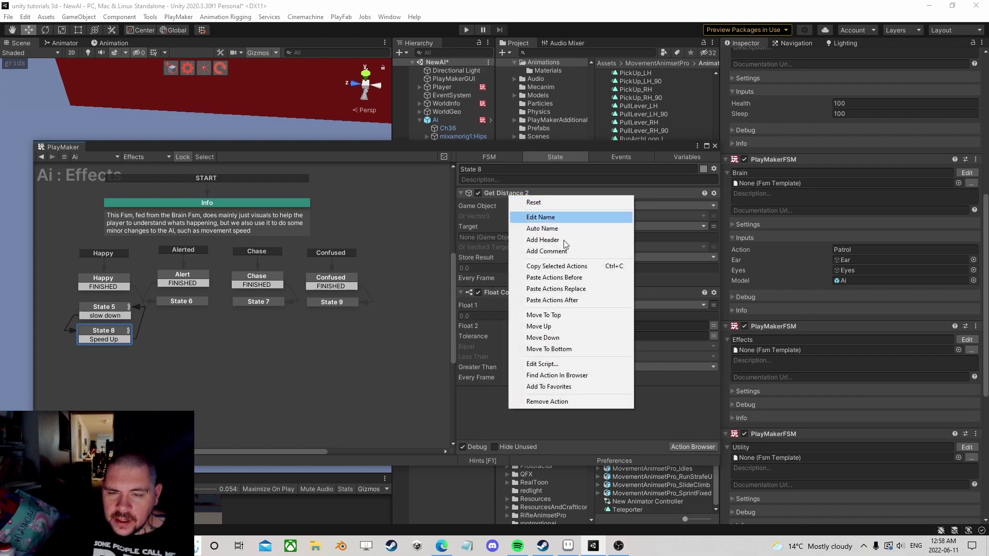
{"action": "left_click", "coordinate": [561, 276]}
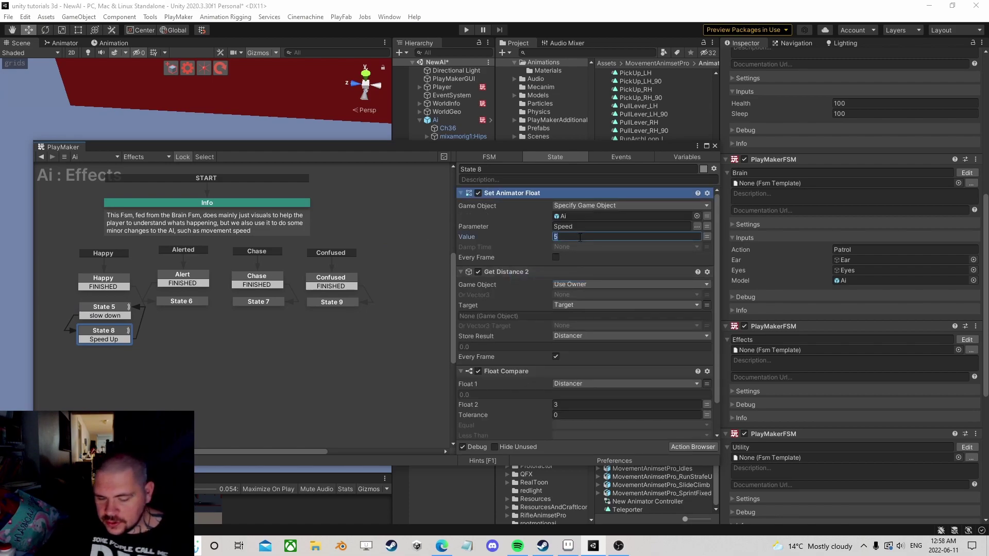
Set State 8's Set Animator Float to value 0 with a damp time of 0.2, running every frame
{"action": "left_click", "coordinate": [555, 257]}
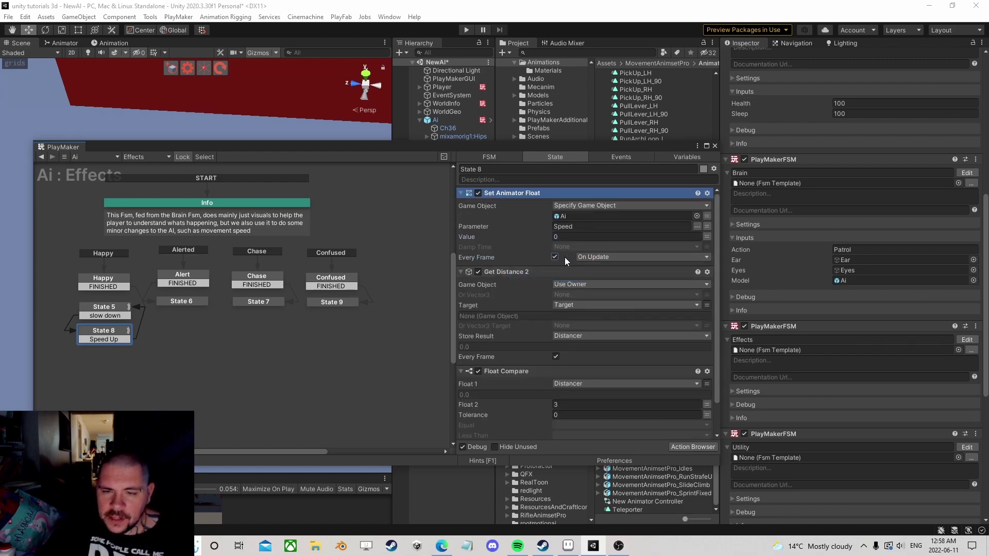
{"action": "left_click", "coordinate": [707, 247]}
{"action": "left_click", "coordinate": [697, 246]}
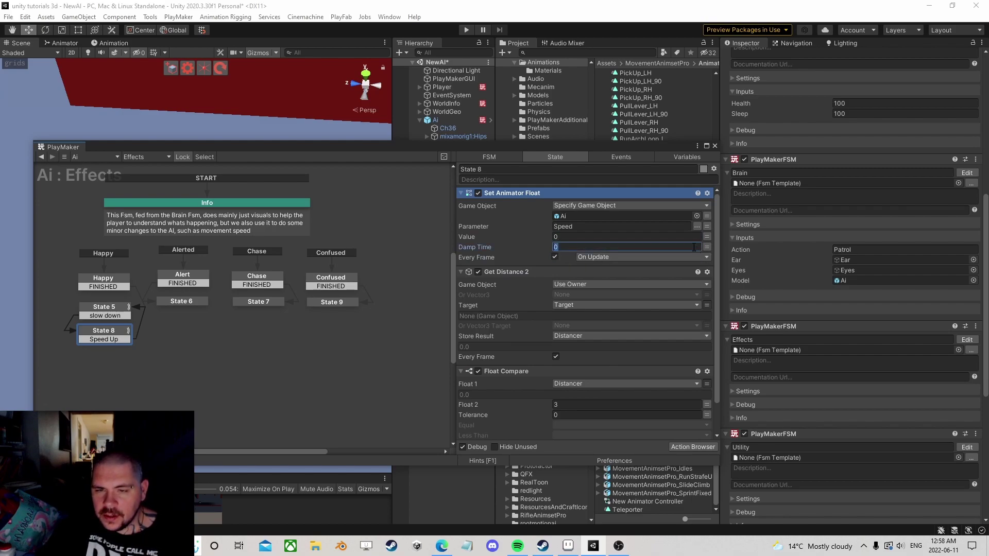
{"action": "key", "text": "Return"}
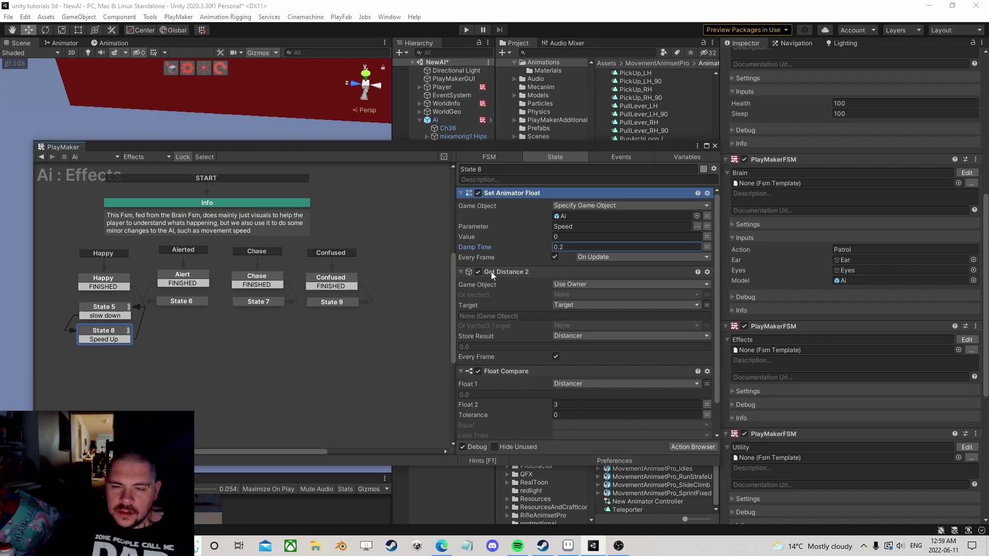
Make State 5's Set Animator Float run every frame with a damp time of 0.2
{"action": "left_click", "coordinate": [106, 308]}
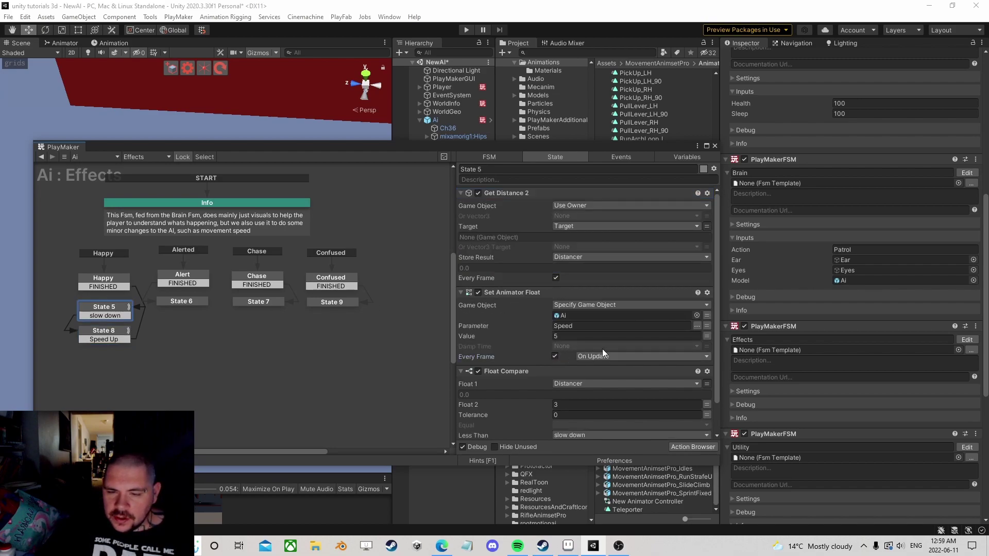
{"action": "left_click", "coordinate": [707, 346]}
{"action": "type", "text": "0.2"}
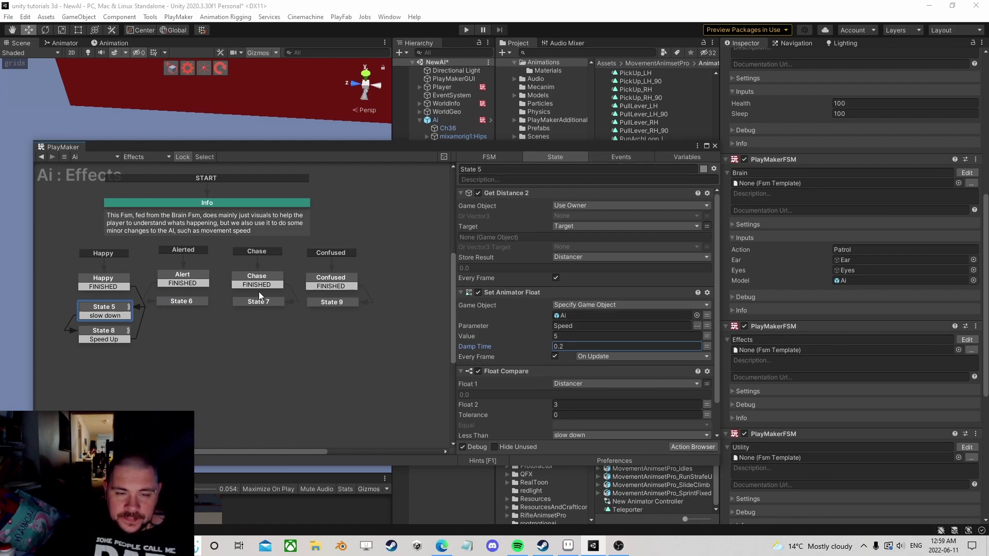
Close the PlayMaker editor, run the game and watch the AI character's movement in the scene
{"action": "left_click", "coordinate": [715, 146]}
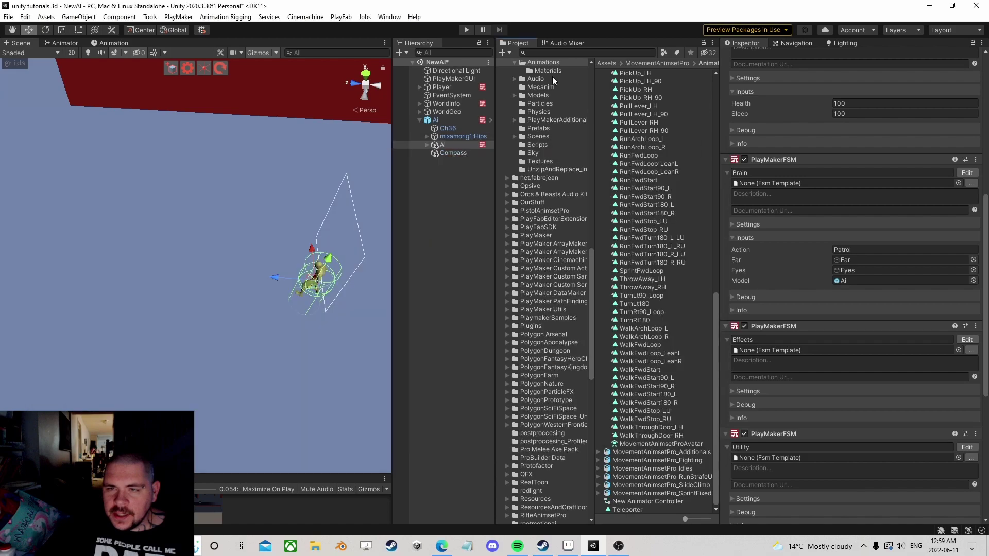
{"action": "left_click", "coordinate": [467, 29]}
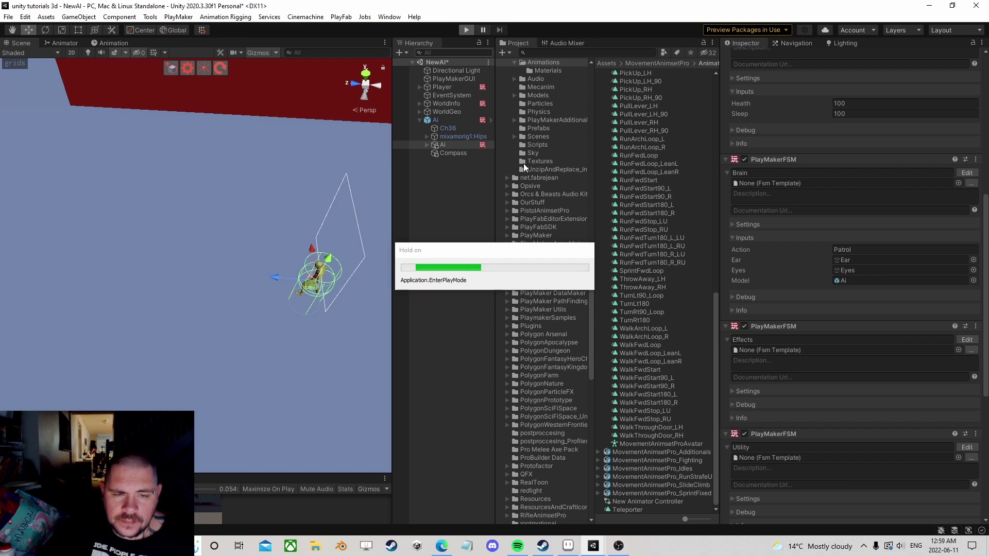
{"action": "left_click", "coordinate": [459, 229]}
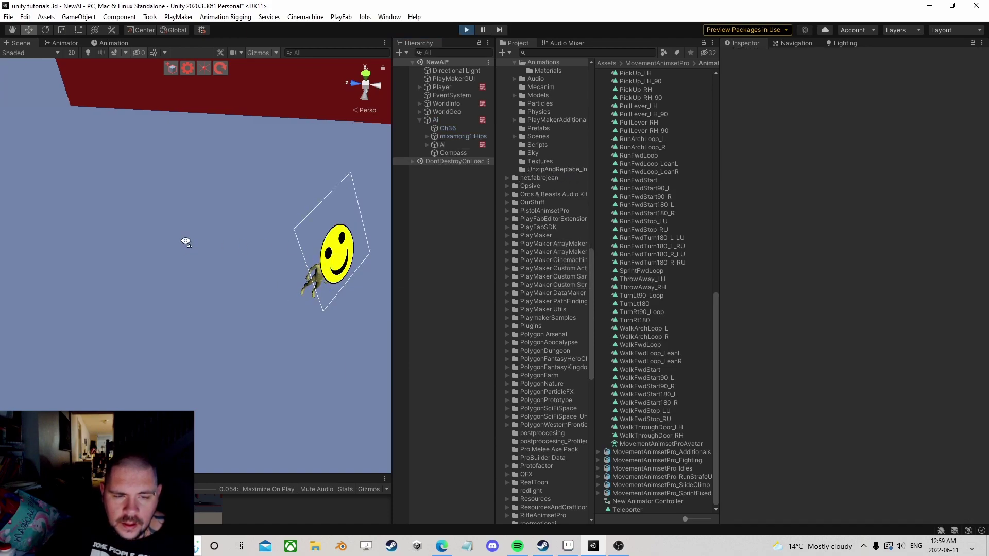
{"action": "right_click_drag", "start_coordinate": [186, 243], "coordinate": [255, 260]}
{"action": "middle_click_drag", "start_coordinate": [173, 266], "coordinate": [219, 229]}
{"action": "right_click_drag", "start_coordinate": [207, 245], "coordinate": [203, 209]}
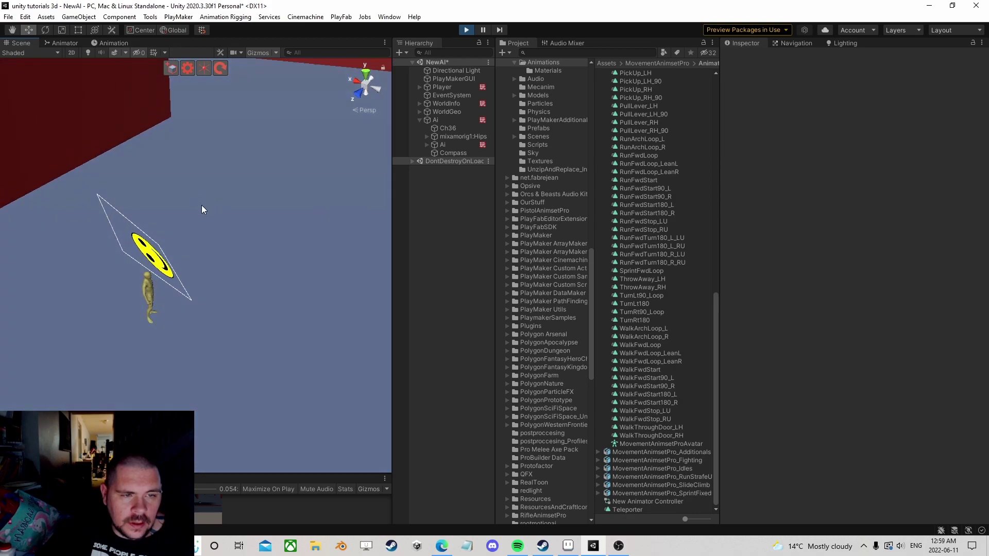
{"action": "middle_click_drag", "start_coordinate": [225, 272], "coordinate": [223, 252]}
Inspect State 5 in the child Ai object's running Effects FSM, checking its distance and animator speed actions
{"action": "left_click", "coordinate": [449, 120]}
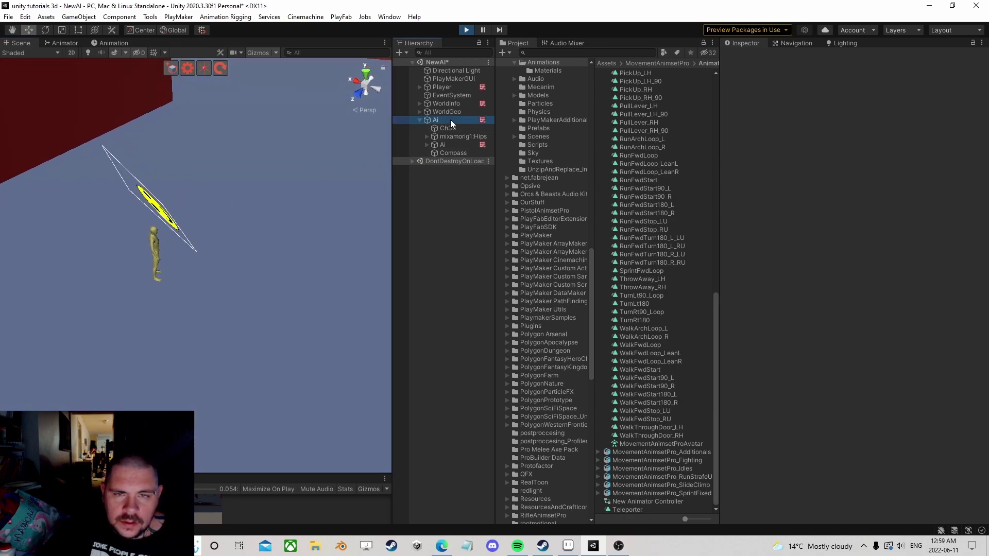
{"action": "scroll", "coordinate": [811, 260], "scroll_direction": "down", "scroll_amount": 10}
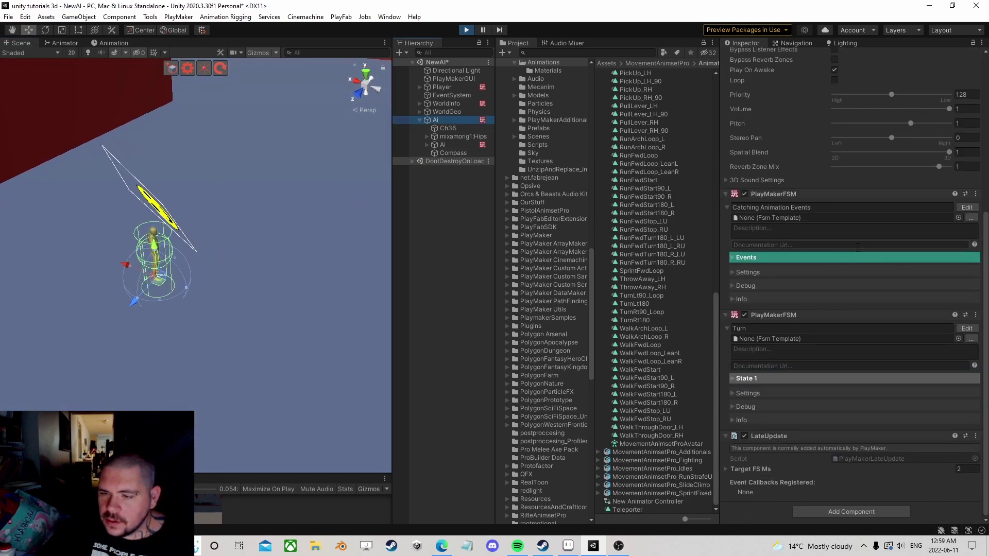
{"action": "left_click", "coordinate": [443, 145]}
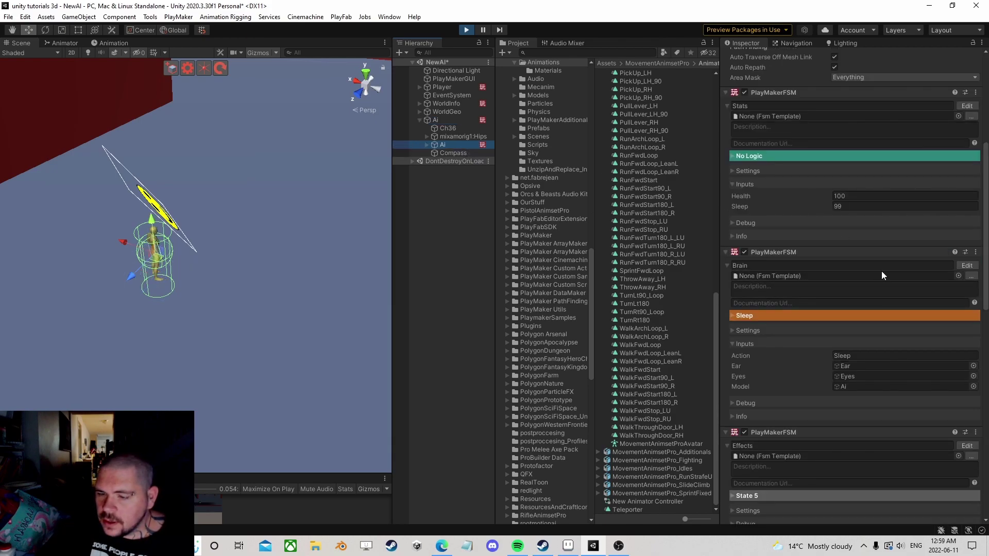
{"action": "scroll", "coordinate": [882, 273], "scroll_direction": "down", "scroll_amount": 3}
{"action": "left_click", "coordinate": [966, 261]}
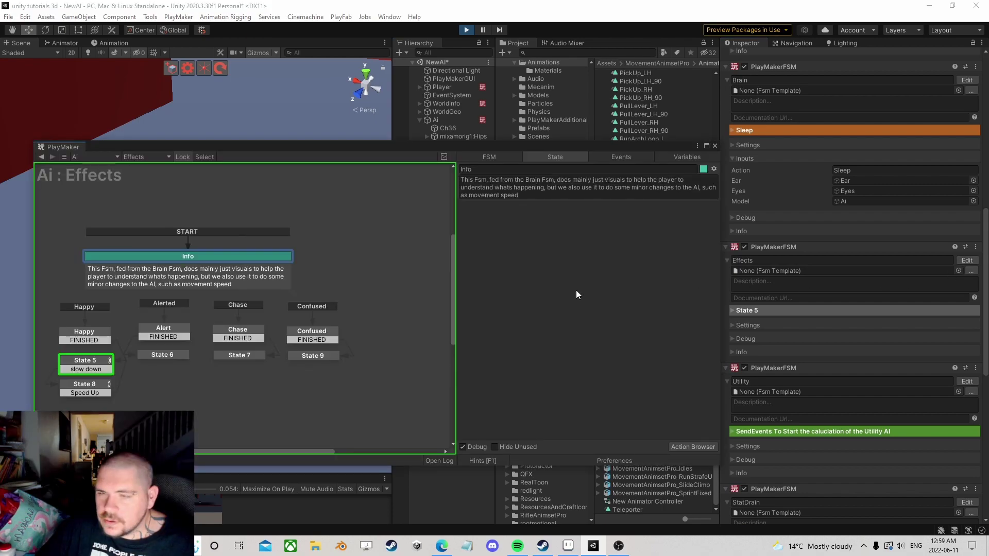
{"action": "left_click", "coordinate": [91, 364]}
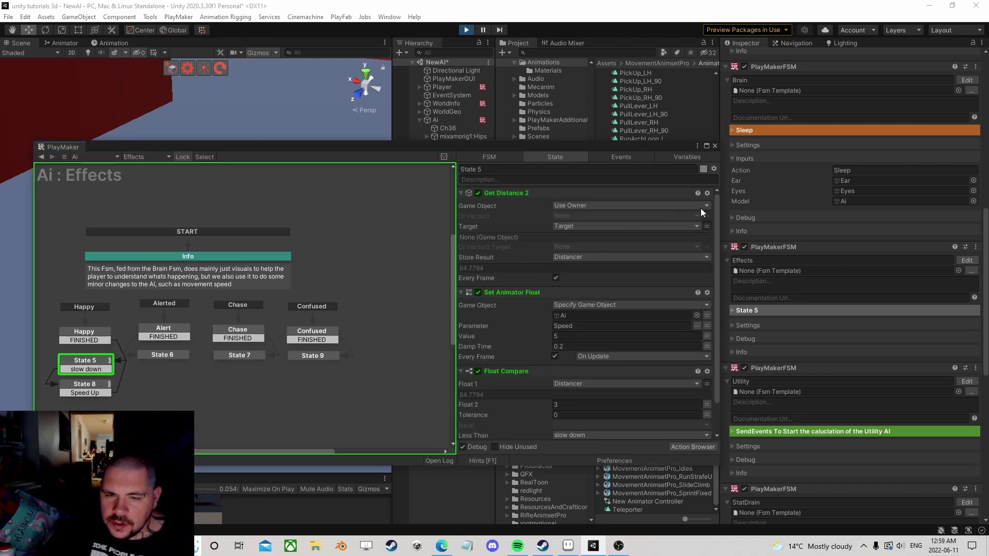
{"action": "left_click", "coordinate": [715, 146]}
Examine the Sleep state in the running Brain FSM and check the Ai's Nav Mesh Agent settings
{"action": "scroll", "coordinate": [813, 280], "scroll_direction": "up", "scroll_amount": 3}
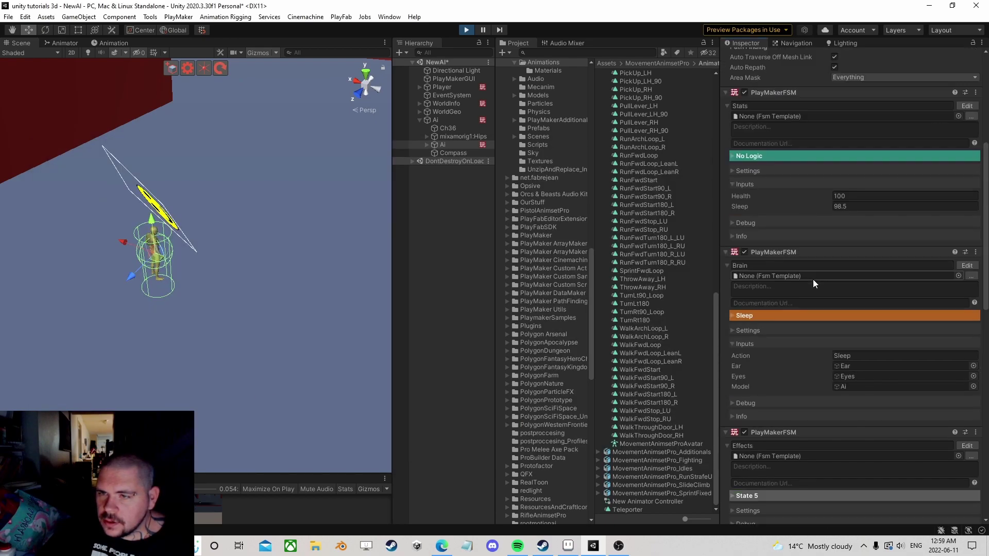
{"action": "left_click", "coordinate": [966, 266]}
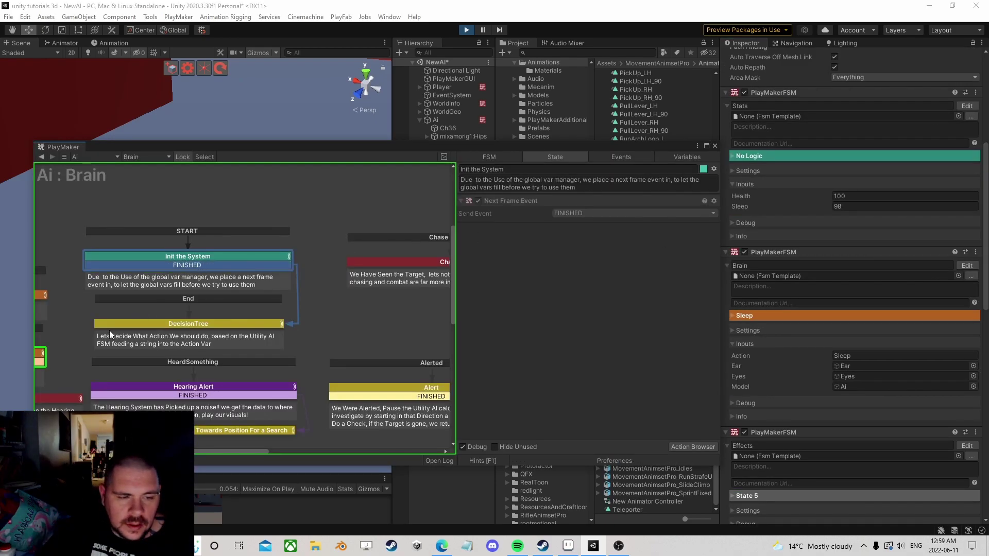
{"action": "left_click", "coordinate": [266, 290]}
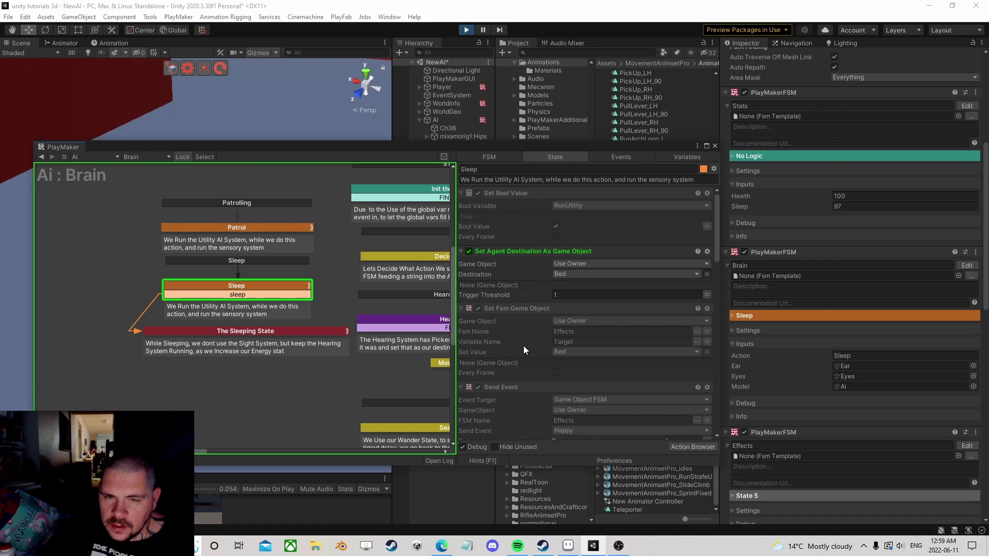
{"action": "scroll", "coordinate": [793, 139], "scroll_direction": "up", "scroll_amount": 5}
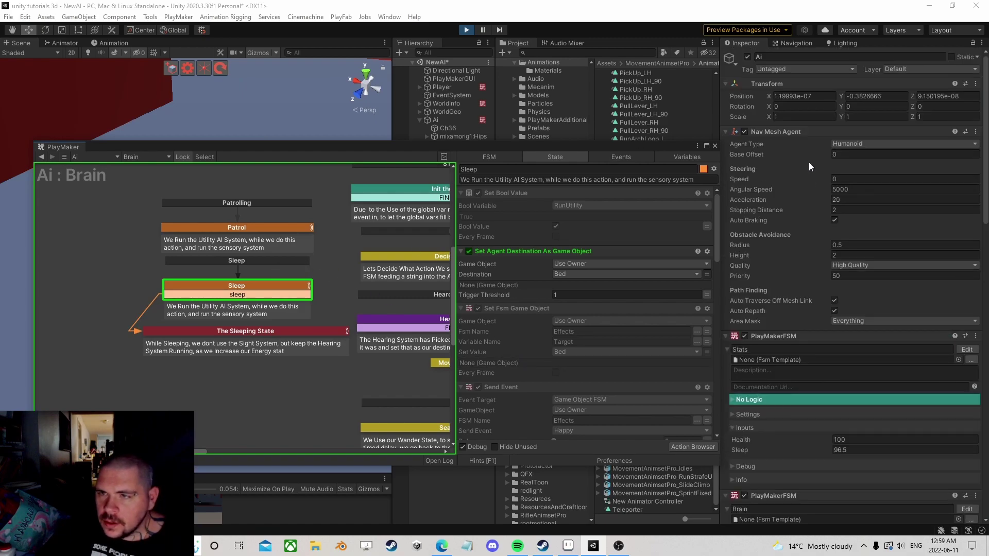
{"action": "scroll", "coordinate": [771, 252], "scroll_direction": "down", "scroll_amount": 10}
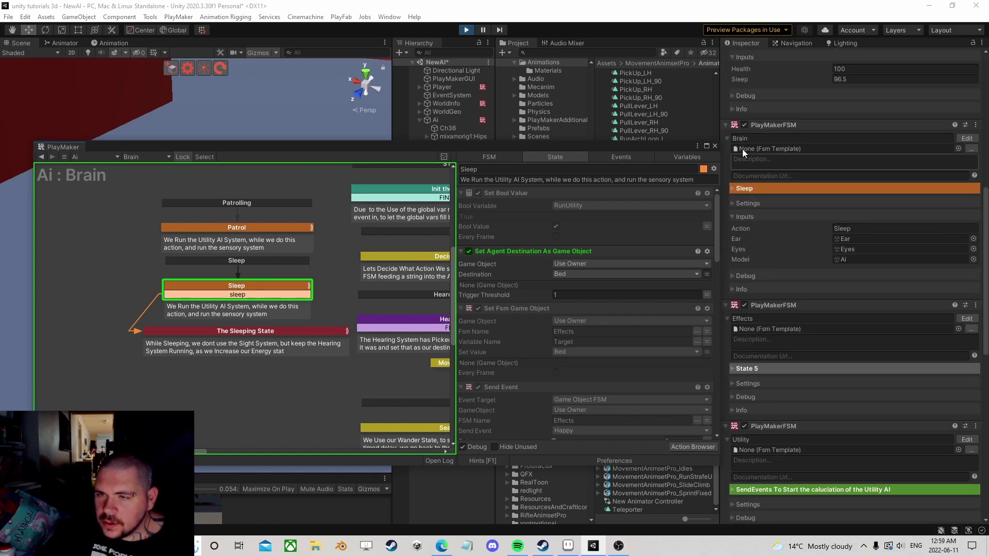
Disable and re-enable the Brain FSM component, and review the Sleep state's destination and target actions
{"action": "left_click", "coordinate": [743, 125]}
{"action": "left_click", "coordinate": [744, 125]}
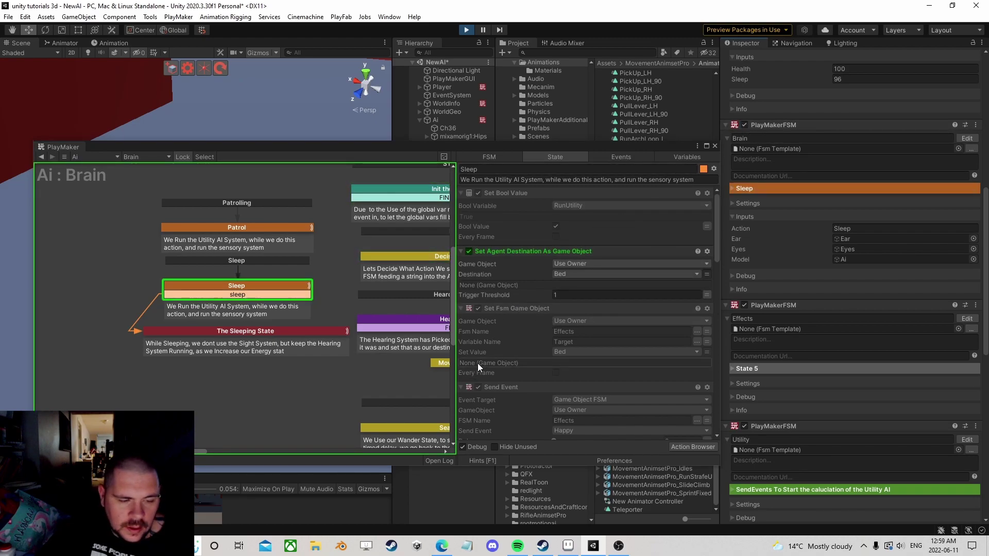
{"action": "scroll", "coordinate": [828, 248], "scroll_direction": "up", "scroll_amount": 6}
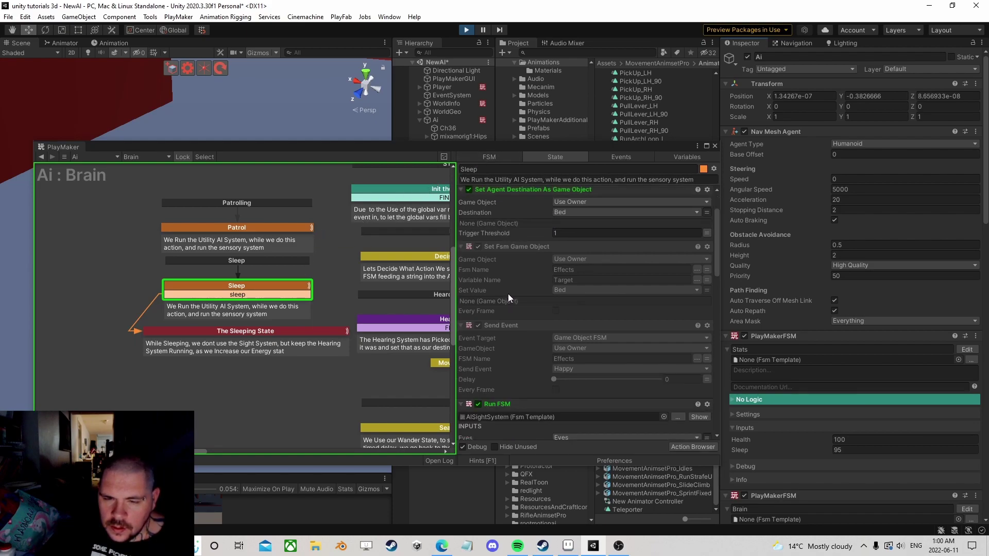
Stop the game and select the Bed variable in the Brain FSM
{"action": "left_click", "coordinate": [466, 31]}
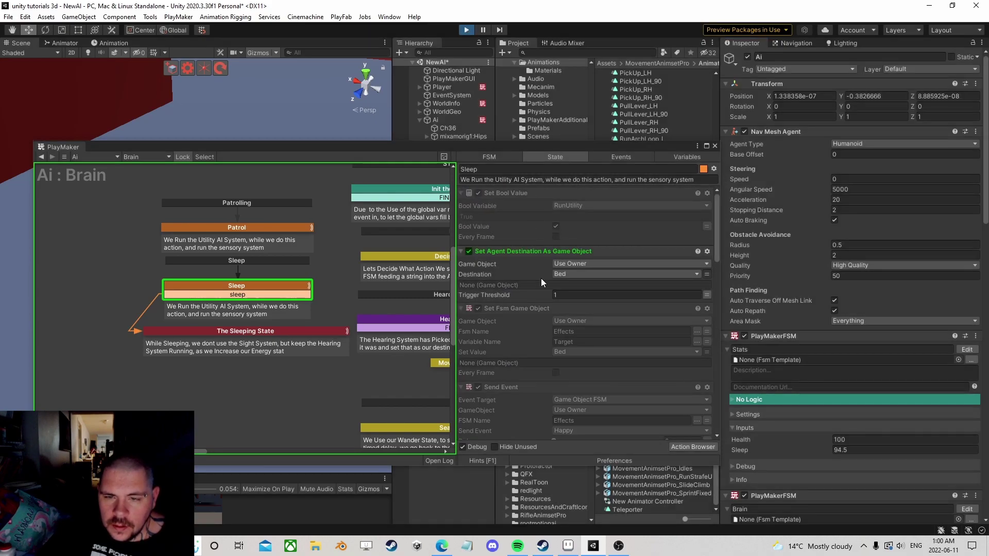
{"action": "scroll", "coordinate": [338, 263], "scroll_direction": "down", "scroll_amount": 2}
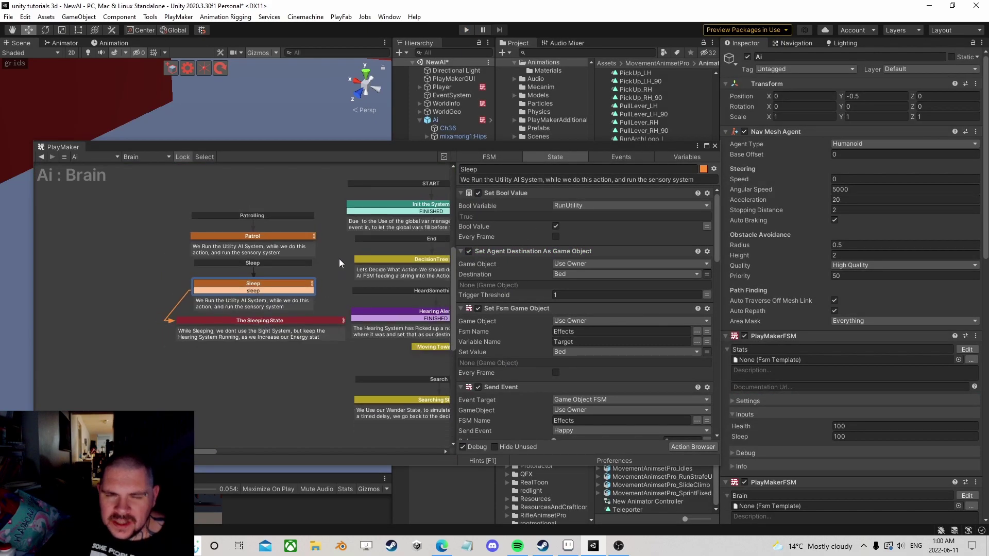
{"action": "middle_click_drag", "start_coordinate": [363, 256], "coordinate": [245, 271]}
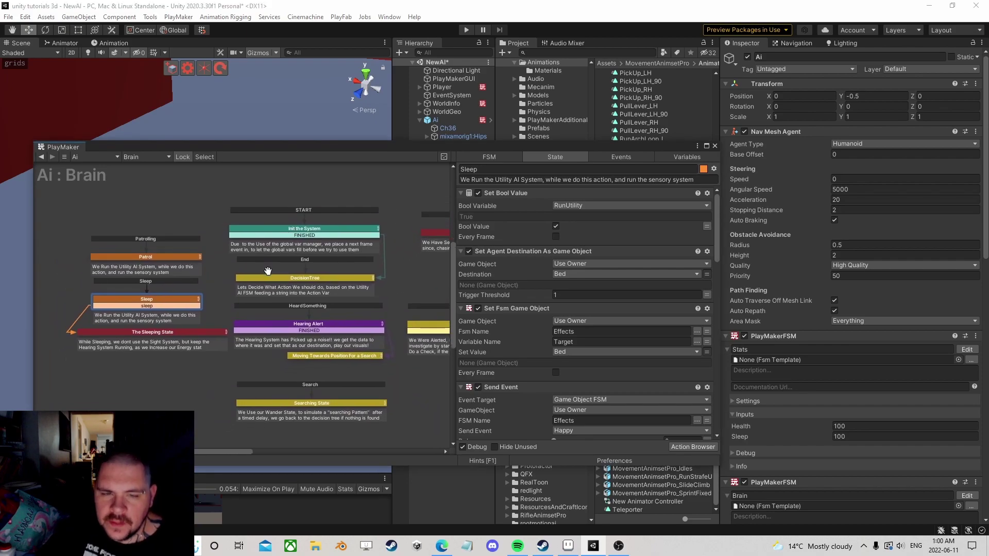
{"action": "left_click", "coordinate": [672, 157]}
{"action": "left_click", "coordinate": [511, 191]}
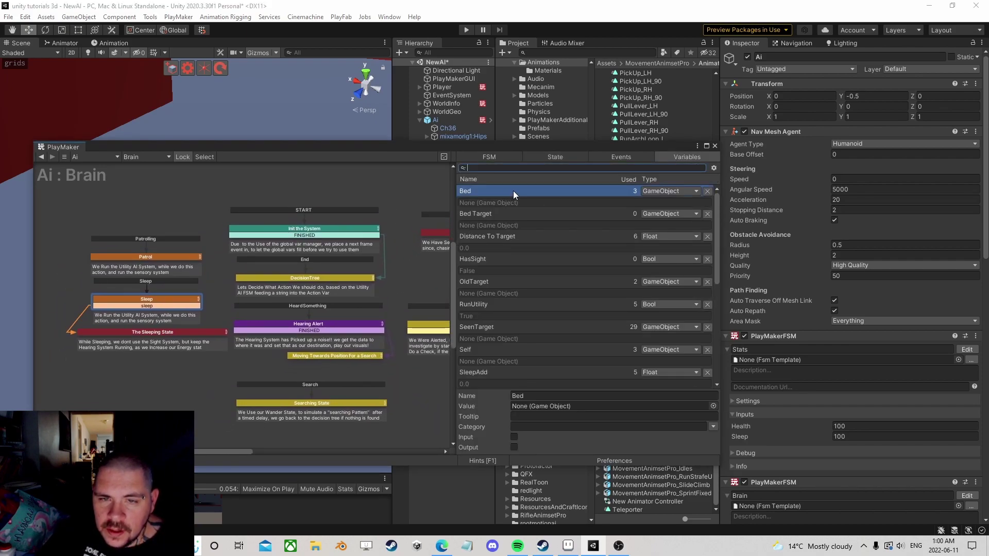
Assign the first Cube under WorldInfo's Beds as the Bed variable's value
{"action": "left_click_drag", "start_coordinate": [489, 151], "coordinate": [521, 174]}
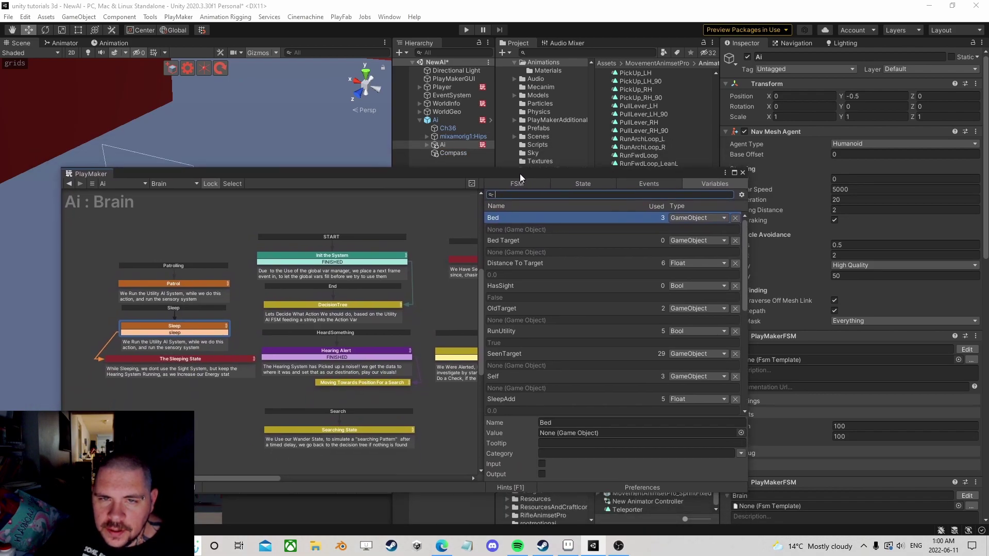
{"action": "left_click", "coordinate": [419, 111]}
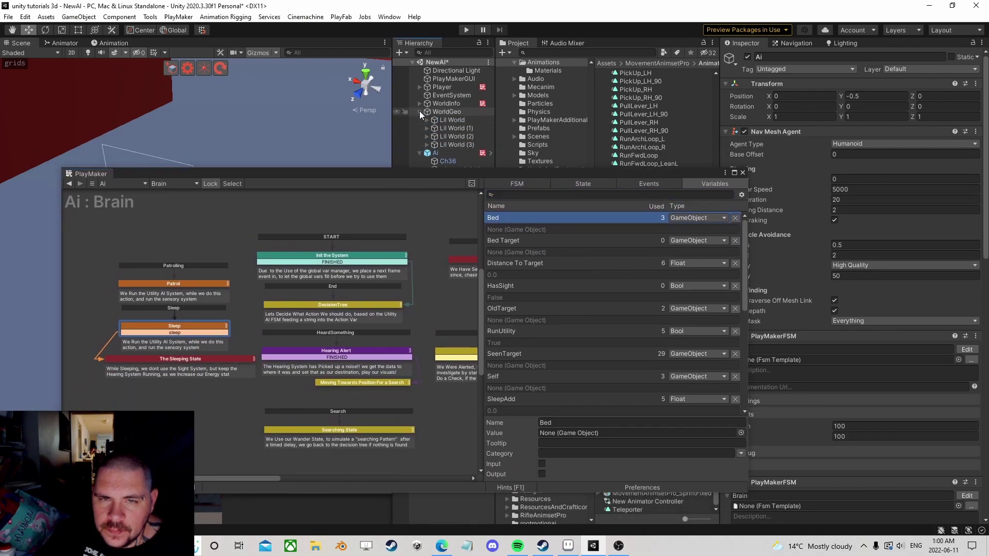
{"action": "left_click", "coordinate": [419, 104]}
{"action": "left_click", "coordinate": [426, 112]}
{"action": "left_click_drag", "start_coordinate": [453, 120], "coordinate": [609, 434]}
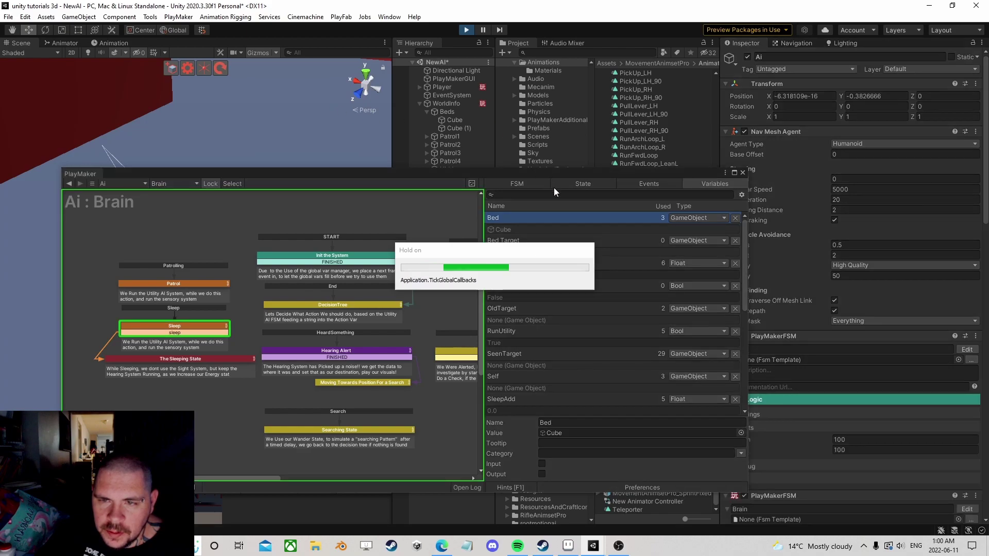
Review the Sleep state's actions in the running Brain FSM, close the editor and check the Ai's FSM components
{"action": "left_click", "coordinate": [574, 184]}
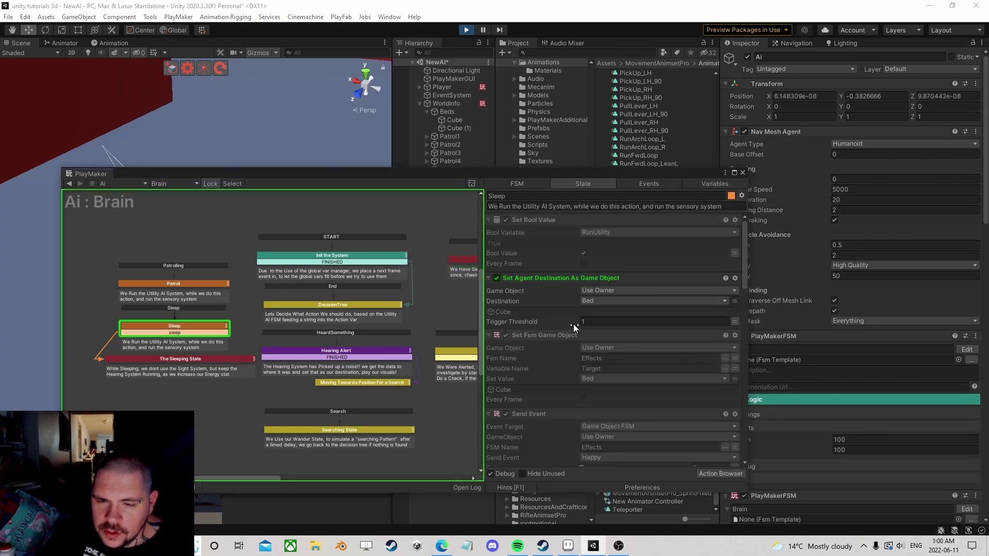
{"action": "left_click_drag", "start_coordinate": [527, 178], "coordinate": [545, 300]}
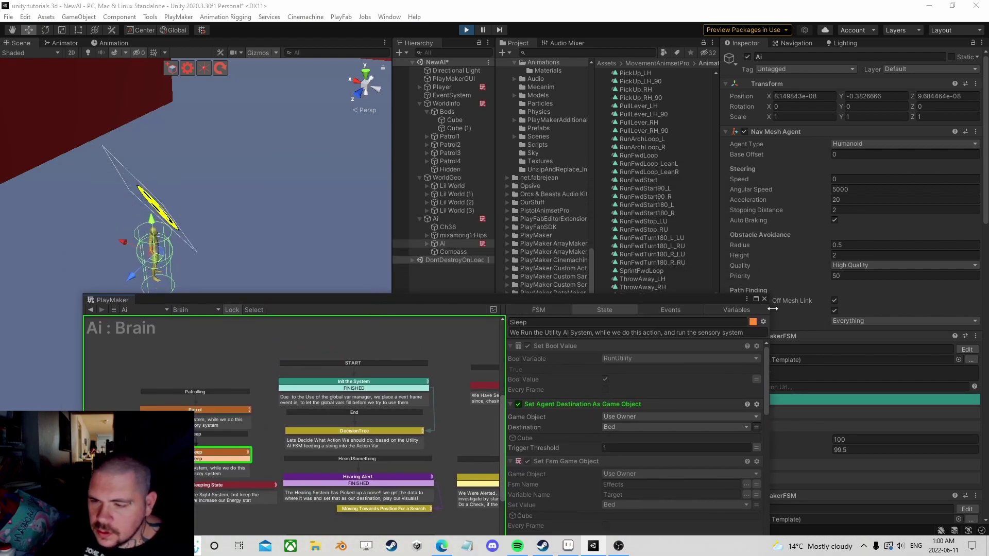
{"action": "left_click", "coordinate": [763, 298]}
{"action": "scroll", "coordinate": [796, 348], "scroll_direction": "down", "scroll_amount": 5}
{"action": "scroll", "coordinate": [804, 345], "scroll_direction": "up", "scroll_amount": 4}
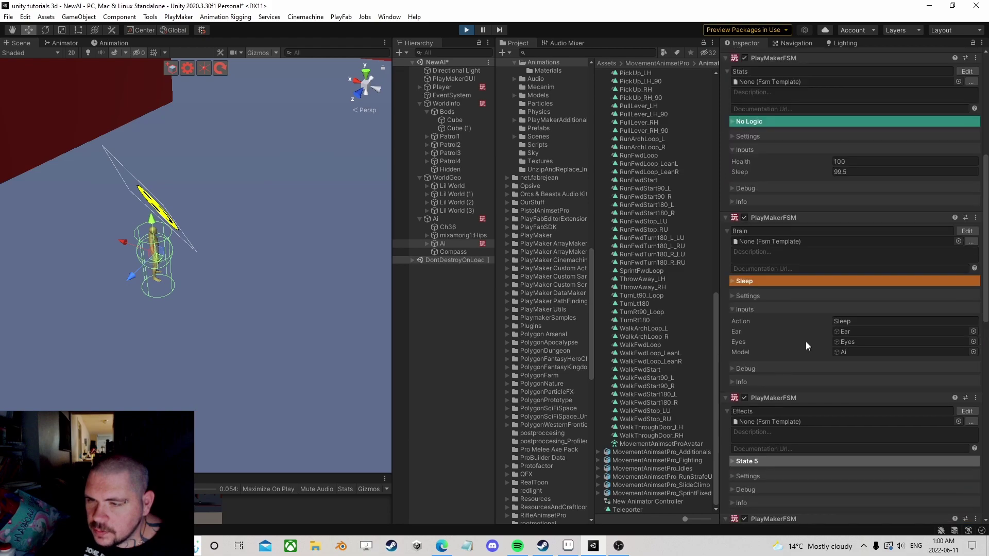
Open State 5 of the running Effects FSM and review its Get Distance 2, Set Animator Float and Float Compare actions
{"action": "left_click", "coordinate": [967, 411]}
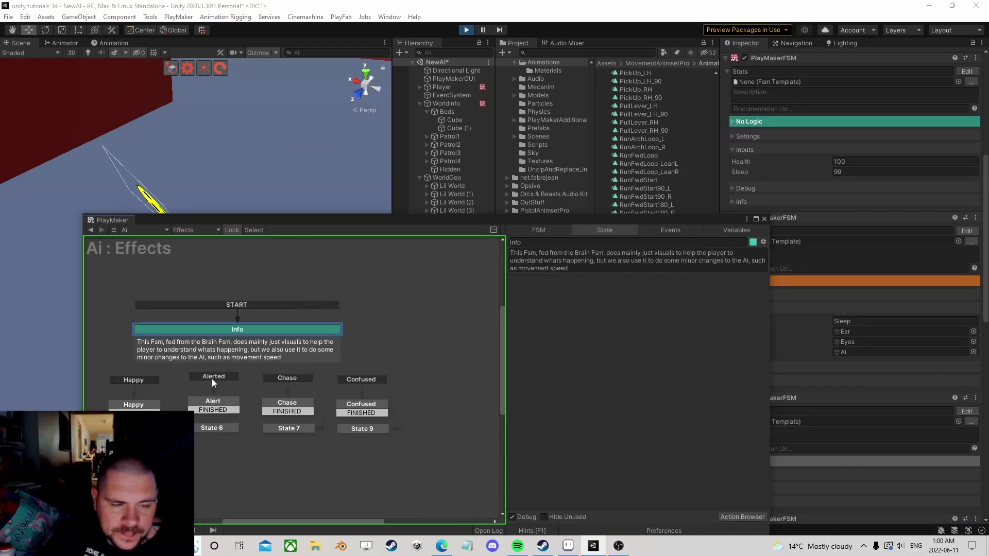
{"action": "left_click", "coordinate": [135, 429]}
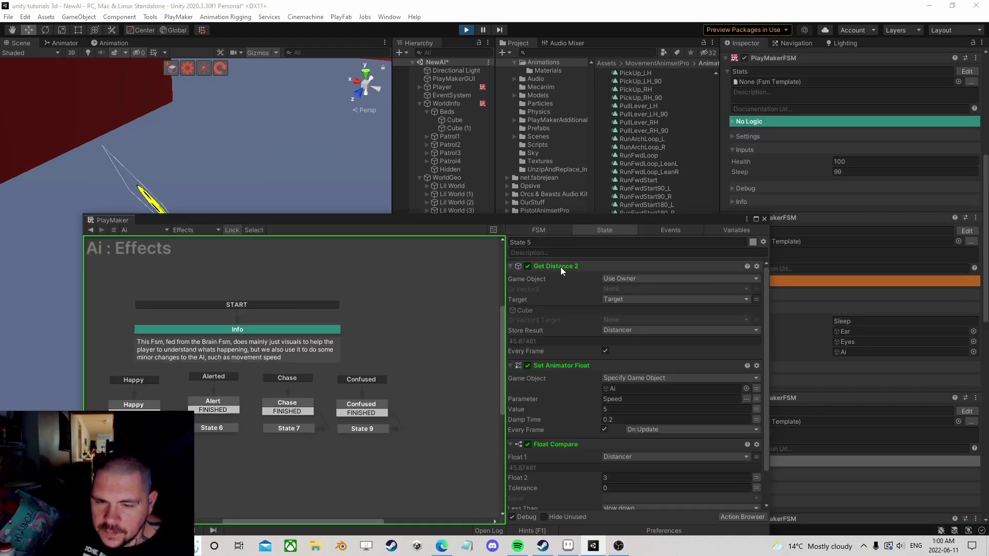
{"action": "left_click_drag", "start_coordinate": [598, 216], "coordinate": [795, 88]}
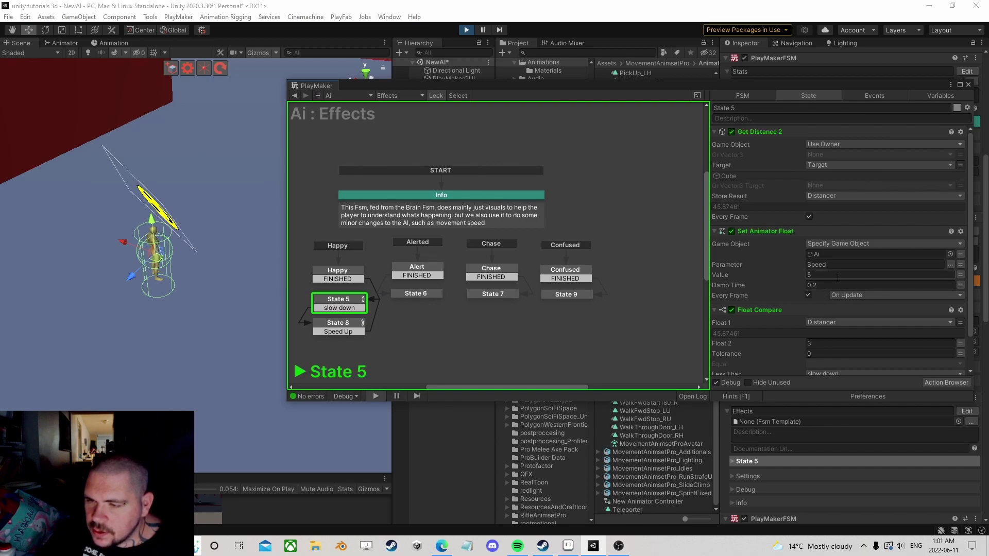
{"action": "scroll", "coordinate": [745, 185], "scroll_direction": "down", "scroll_amount": 2}
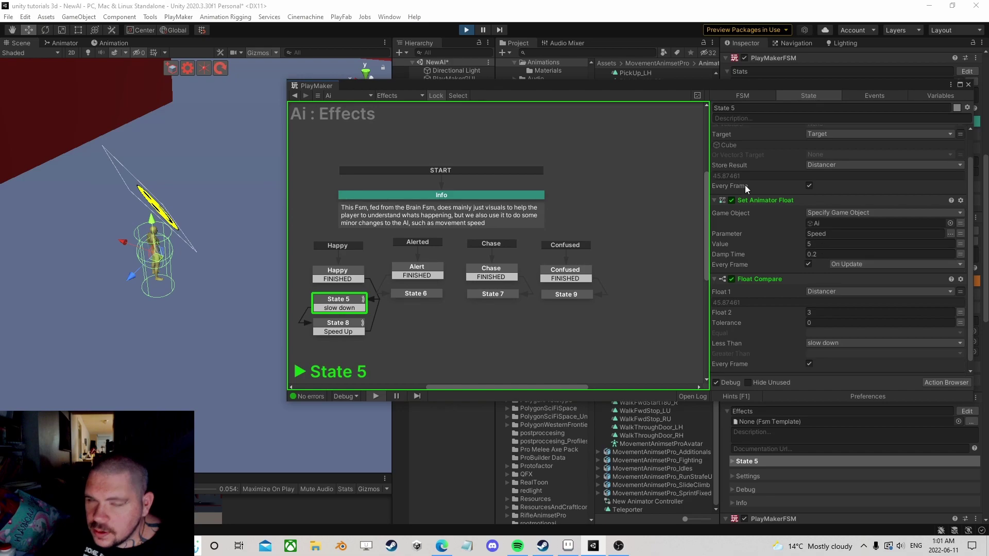
Compare the Animator's live Speed parameter with State 5's Set Animator Float settings, then return to the Scene view
{"action": "left_click", "coordinate": [66, 41]}
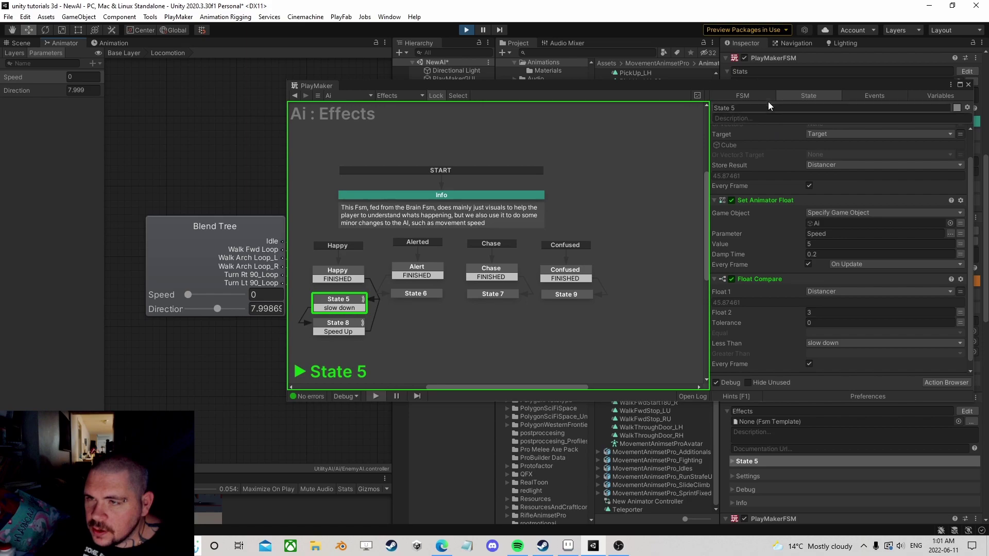
{"action": "left_click_drag", "start_coordinate": [767, 87], "coordinate": [627, 257]}
{"action": "left_click", "coordinate": [677, 394]}
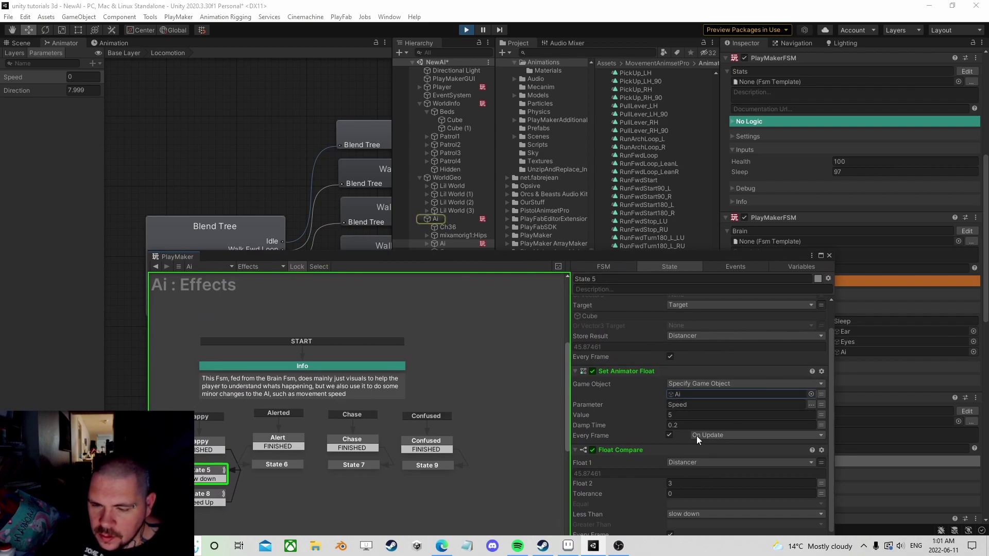
{"action": "scroll", "coordinate": [662, 421], "scroll_direction": "down", "scroll_amount": 2}
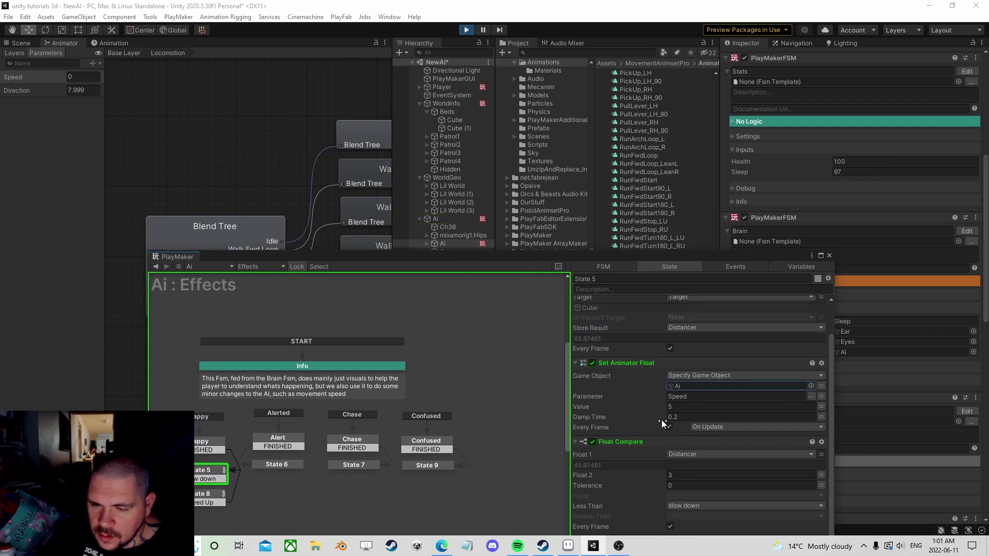
{"action": "left_click", "coordinate": [75, 78]}
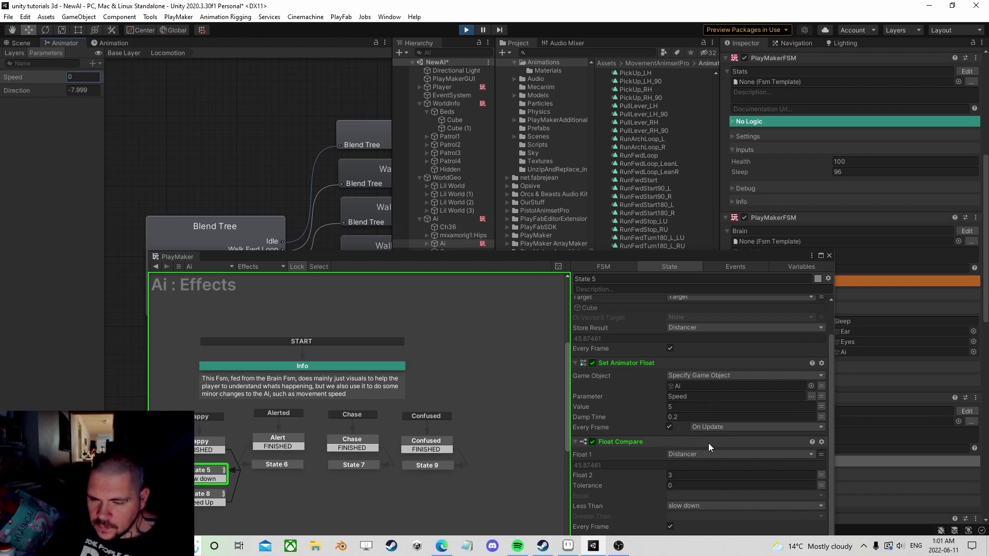
{"action": "left_click_drag", "start_coordinate": [629, 255], "coordinate": [690, 96]}
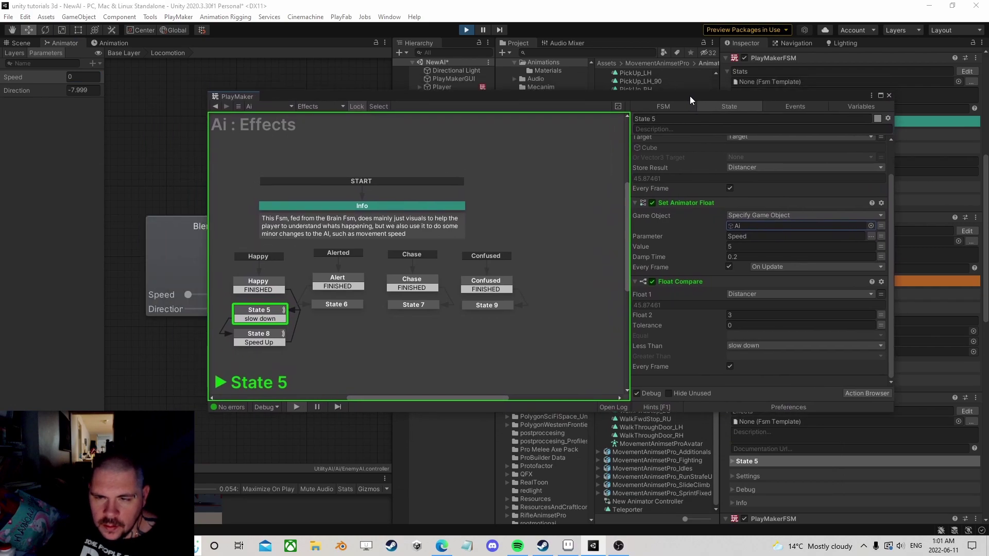
{"action": "left_click", "coordinate": [21, 43]}
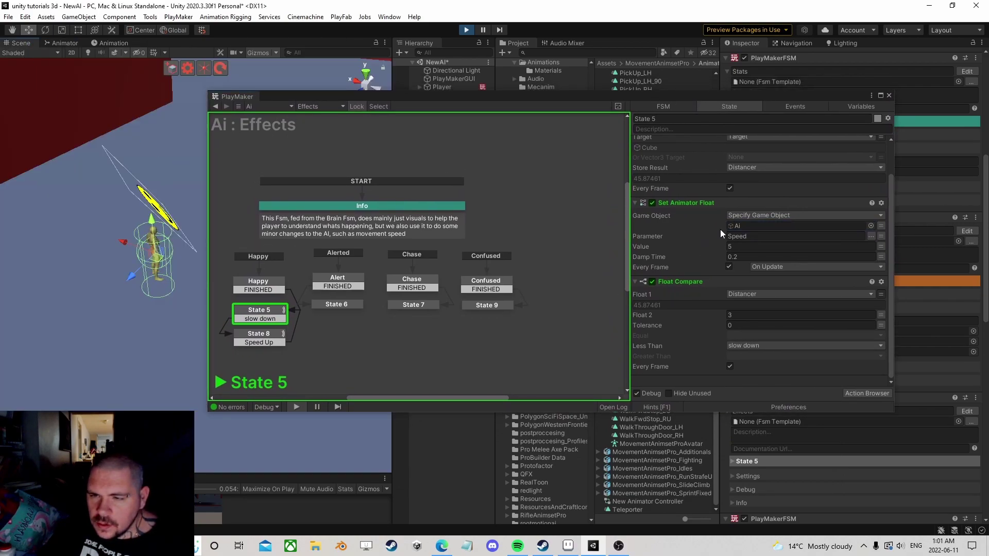
Stop the game, review the Ai's Animtiotr FSM that also sets the Speed parameter, and disable that FSM component
{"action": "left_click", "coordinate": [466, 30]}
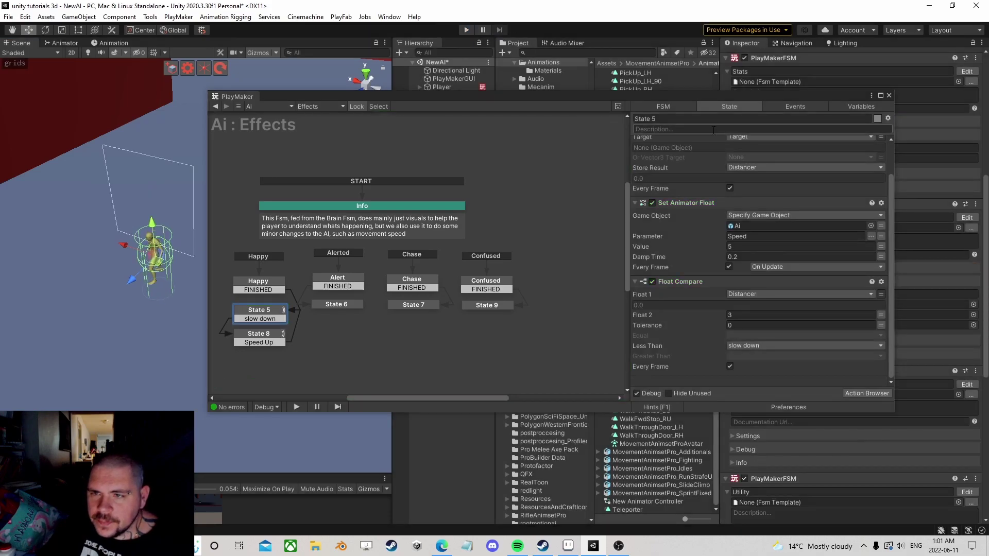
{"action": "left_click", "coordinate": [888, 96]}
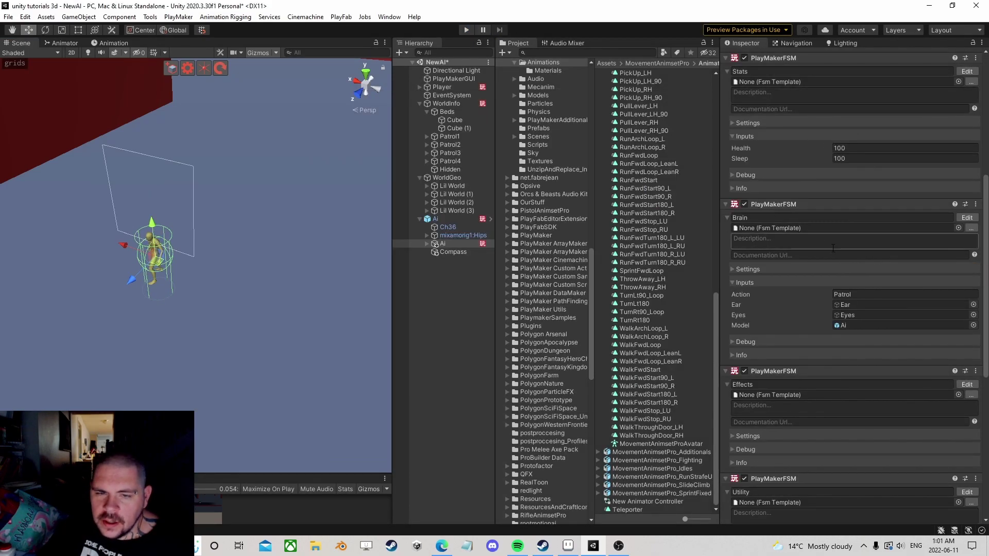
{"action": "scroll", "coordinate": [842, 343], "scroll_direction": "down", "scroll_amount": 10}
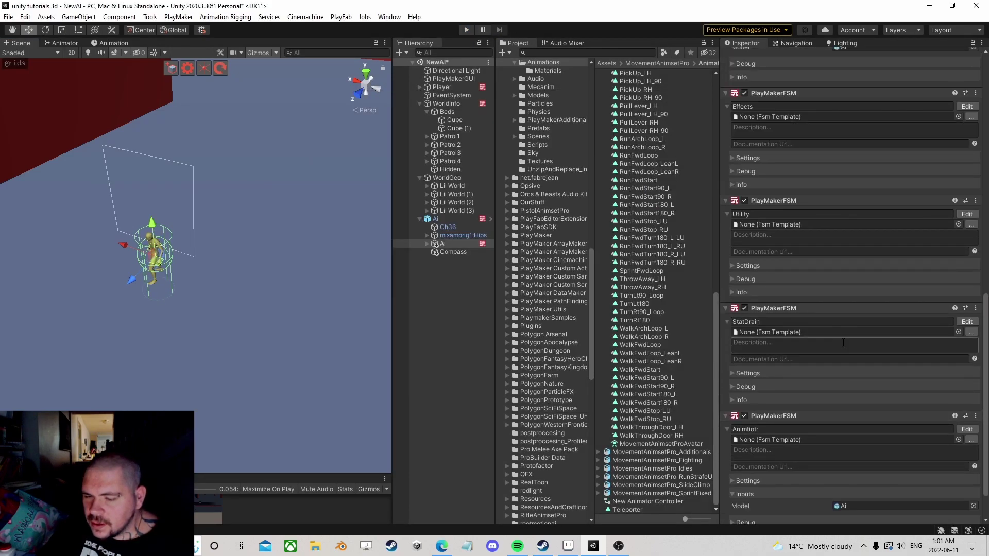
{"action": "scroll", "coordinate": [843, 342], "scroll_direction": "down", "scroll_amount": 2}
{"action": "left_click", "coordinate": [959, 385]}
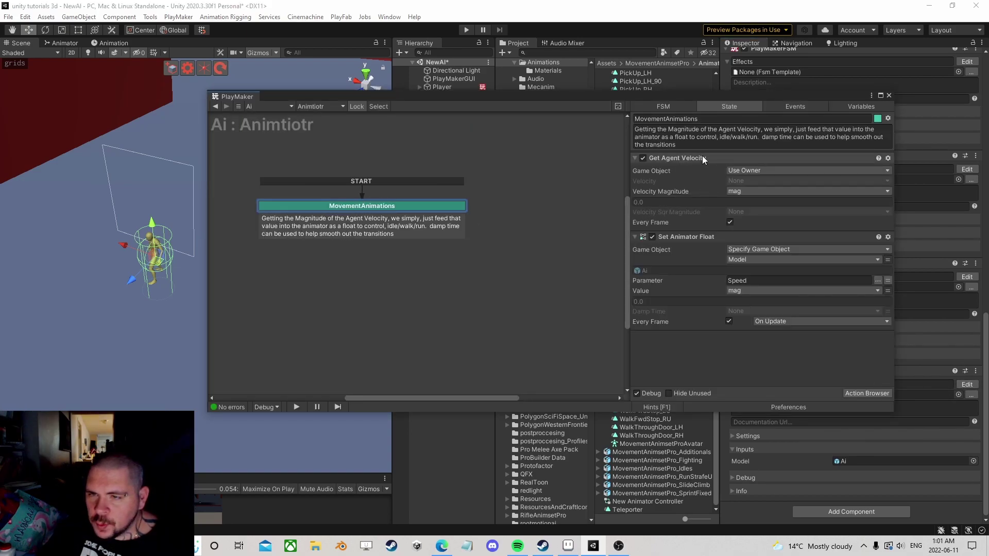
{"action": "left_click", "coordinate": [889, 96]}
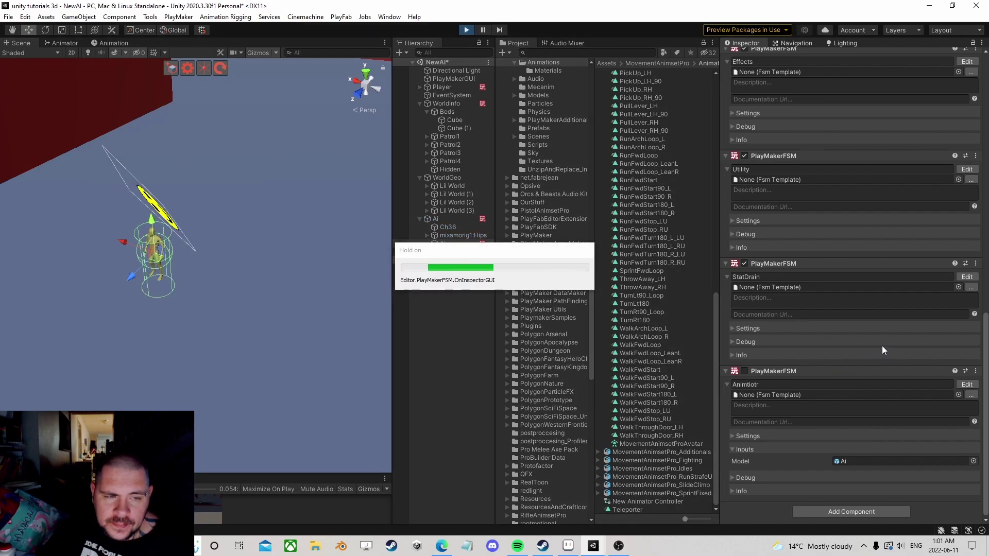
With the game running, clear the selection and follow the Ai's movement towards the bed cube in the Scene view
{"action": "left_click", "coordinate": [443, 342]}
{"action": "left_click_drag", "start_coordinate": [247, 329], "coordinate": [226, 300], "text": "alt"}
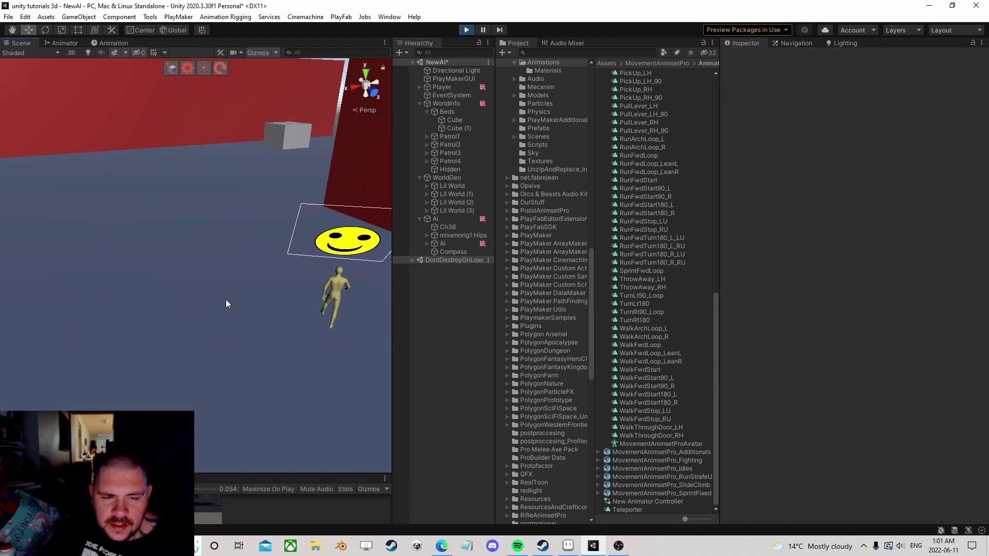
{"action": "left_click_drag", "start_coordinate": [280, 228], "coordinate": [285, 256], "text": "alt"}
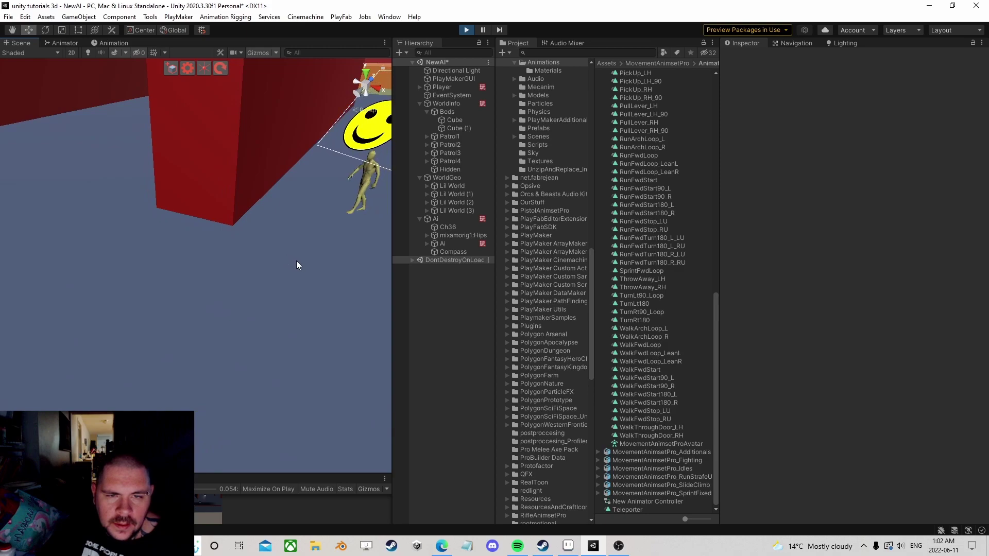
{"action": "left_click_drag", "start_coordinate": [329, 265], "coordinate": [194, 260], "text": "alt"}
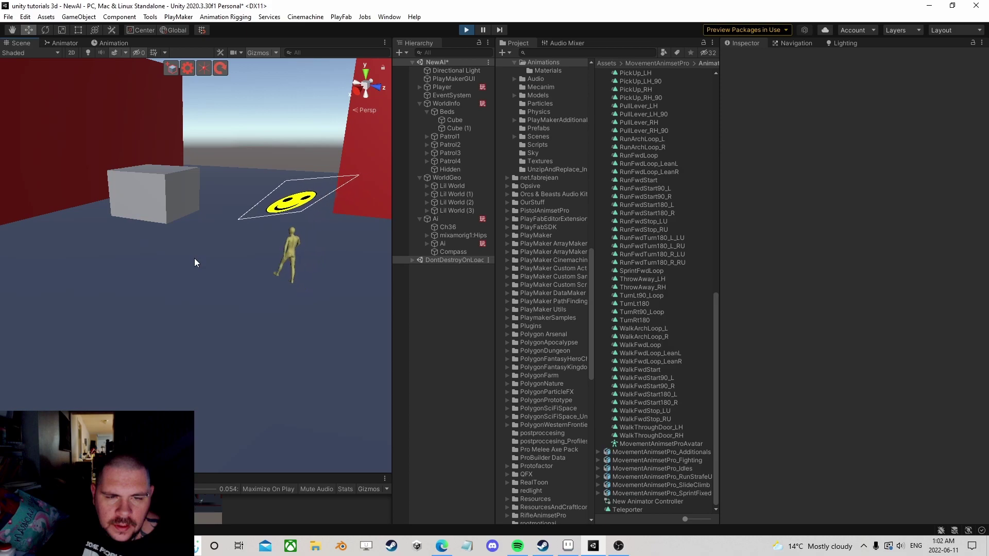
{"action": "middle_click_drag", "start_coordinate": [172, 240], "coordinate": [194, 295]}
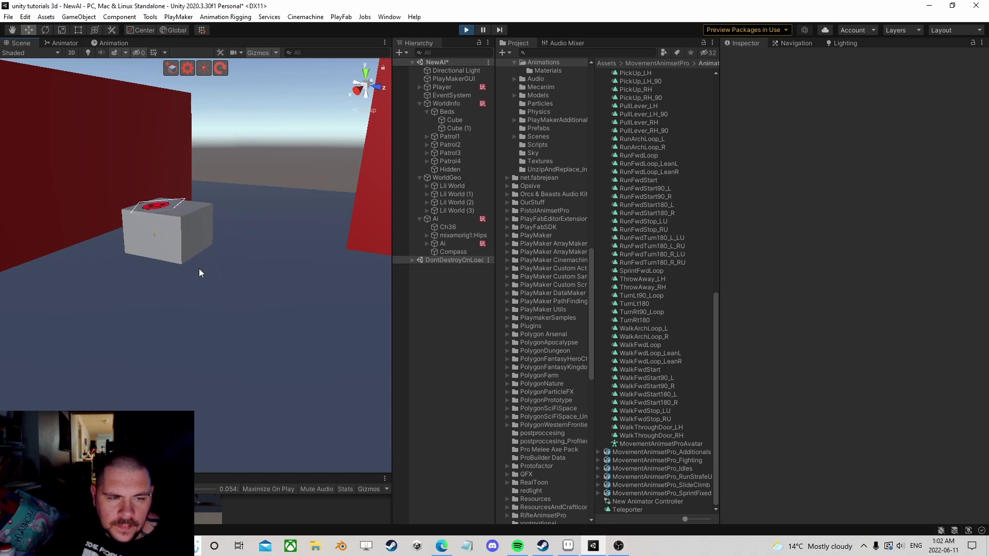
Examine how the Ai moves and turns around the green player capsule from overhead, behind and close up
{"action": "scroll", "coordinate": [192, 255], "scroll_direction": "up", "scroll_amount": 2}
{"action": "middle_click_drag", "start_coordinate": [192, 255], "coordinate": [247, 416]}
{"action": "right_click_drag", "start_coordinate": [211, 286], "coordinate": [274, 339]}
{"action": "scroll", "coordinate": [171, 234], "scroll_direction": "down", "scroll_amount": 3}
{"action": "scroll", "coordinate": [171, 234], "scroll_direction": "down", "scroll_amount": 3}
{"action": "middle_click_drag", "start_coordinate": [122, 142], "coordinate": [309, 317]}
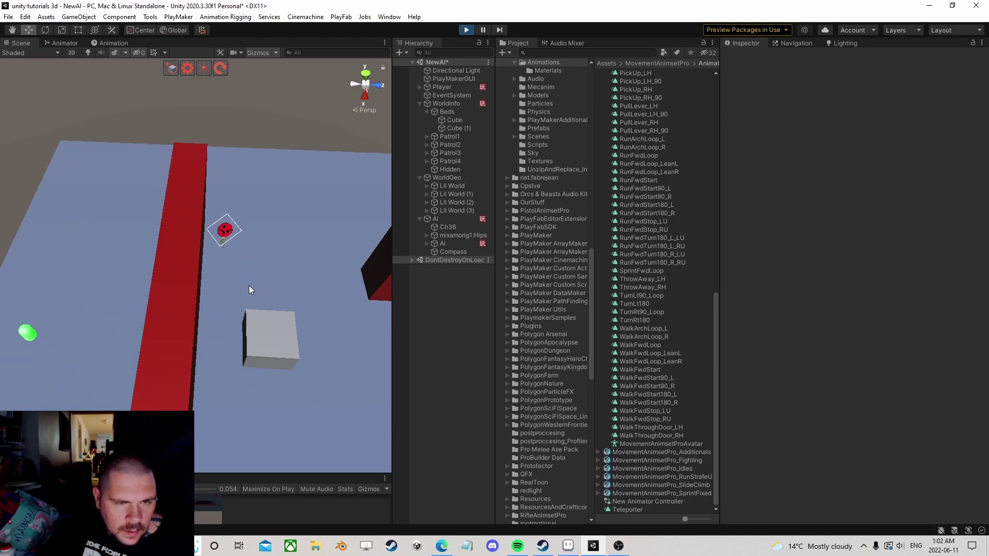
{"action": "mouse_move", "coordinate": [320, 239]}
{"action": "left_mouse_down", "text": "alt"}
{"action": "mouse_move", "coordinate": [322, 250]}
{"action": "mouse_move", "coordinate": [136, 261]}
{"action": "mouse_move", "coordinate": [271, 254]}
{"action": "mouse_move", "coordinate": [280, 234]}
{"action": "mouse_move", "coordinate": [132, 258]}
{"action": "mouse_move", "coordinate": [164, 292]}
{"action": "mouse_move", "coordinate": [384, 260]}
{"action": "mouse_move", "coordinate": [175, 313]}
{"action": "mouse_move", "coordinate": [216, 364]}
{"action": "mouse_move", "coordinate": [245, 228]}
{"action": "mouse_move", "coordinate": [238, 265]}
{"action": "mouse_move", "coordinate": [280, 249]}
{"action": "mouse_move", "coordinate": [327, 320]}
{"action": "mouse_move", "coordinate": [148, 323]}
{"action": "mouse_move", "coordinate": [193, 335]}
{"action": "mouse_move", "coordinate": [176, 311]}
{"action": "mouse_move", "coordinate": [234, 290]}
{"action": "mouse_move", "coordinate": [163, 308]}
{"action": "mouse_move", "coordinate": [295, 285]}
{"action": "mouse_move", "coordinate": [148, 326]}
{"action": "mouse_move", "coordinate": [294, 305]}
{"action": "mouse_move", "coordinate": [309, 288]}
{"action": "mouse_move", "coordinate": [298, 287]}
{"action": "left_mouse_up", "text": "alt"}
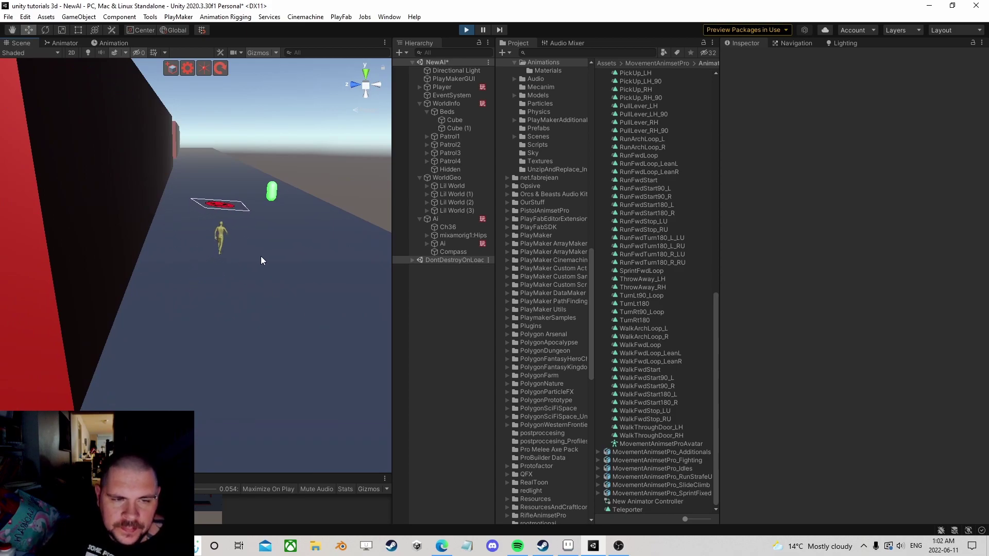
{"action": "middle_click_drag", "start_coordinate": [274, 220], "coordinate": [214, 318]}
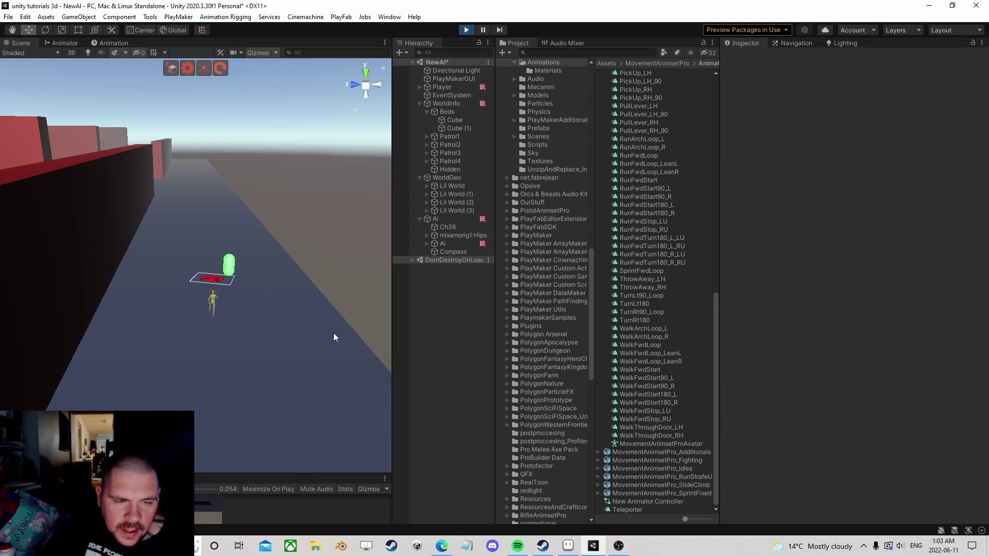
{"action": "mouse_move", "coordinate": [316, 299]}
{"action": "right_mouse_down"}
{"action": "mouse_move", "coordinate": [144, 294]}
{"action": "mouse_move", "coordinate": [300, 285]}
{"action": "mouse_move", "coordinate": [337, 267]}
{"action": "mouse_move", "coordinate": [242, 278]}
{"action": "right_mouse_up"}
{"action": "middle_click_drag", "start_coordinate": [242, 274], "coordinate": [164, 230]}
{"action": "scroll", "coordinate": [166, 239], "scroll_direction": "up", "scroll_amount": 3}
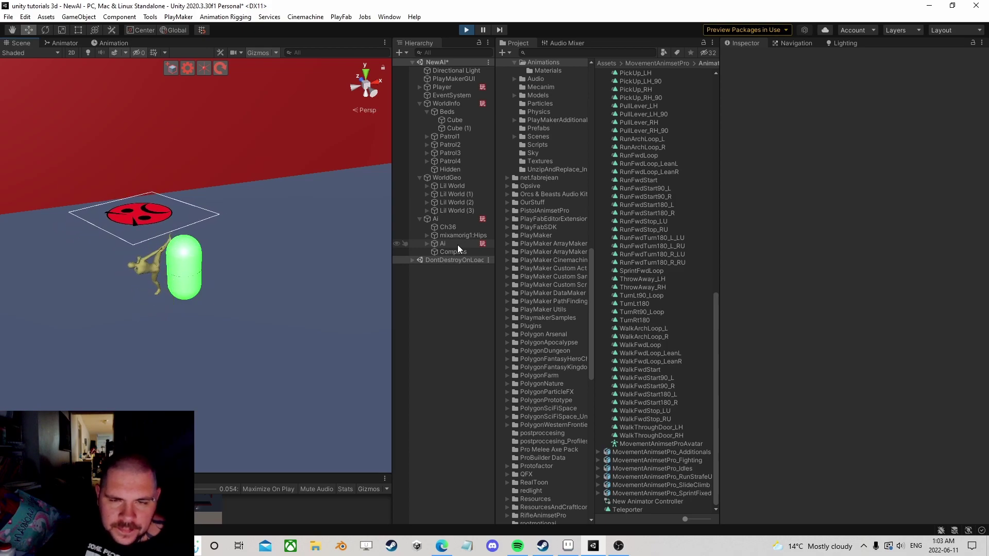
Check the parent Ai object's Catching Animation Events and Turn FSMs during play, then stop the game
{"action": "left_click", "coordinate": [458, 245]}
{"action": "left_click", "coordinate": [455, 219]}
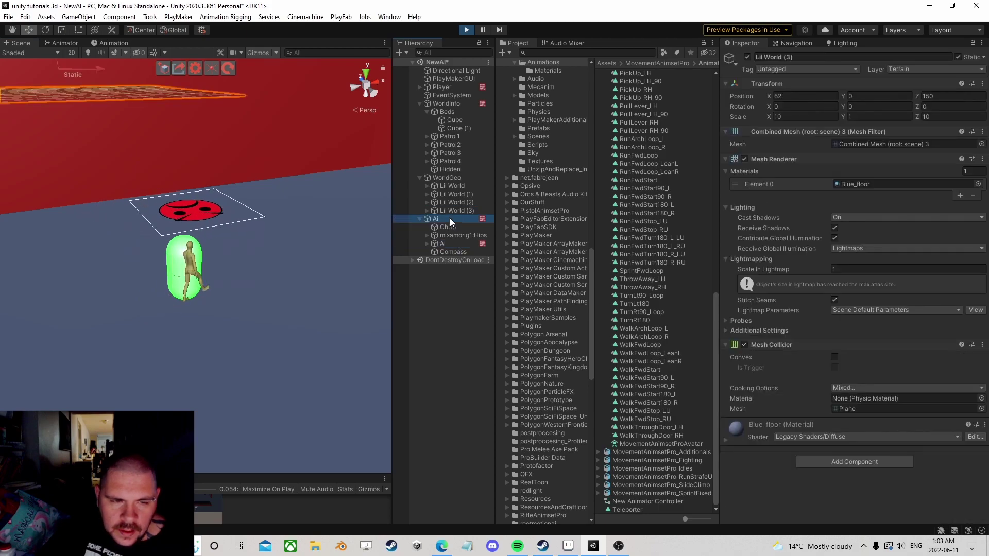
{"action": "scroll", "coordinate": [839, 299], "scroll_direction": "down", "scroll_amount": 10}
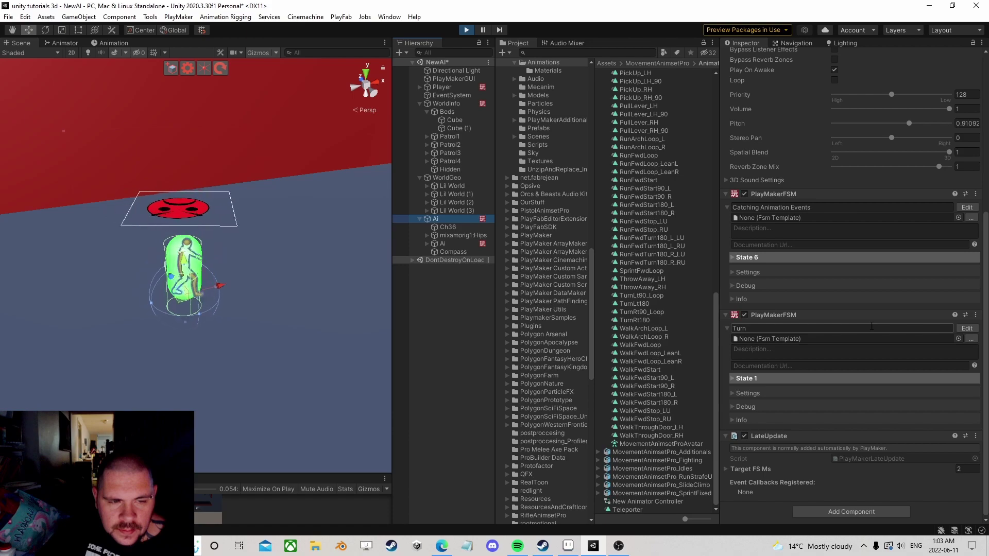
{"action": "left_click", "coordinate": [467, 30]}
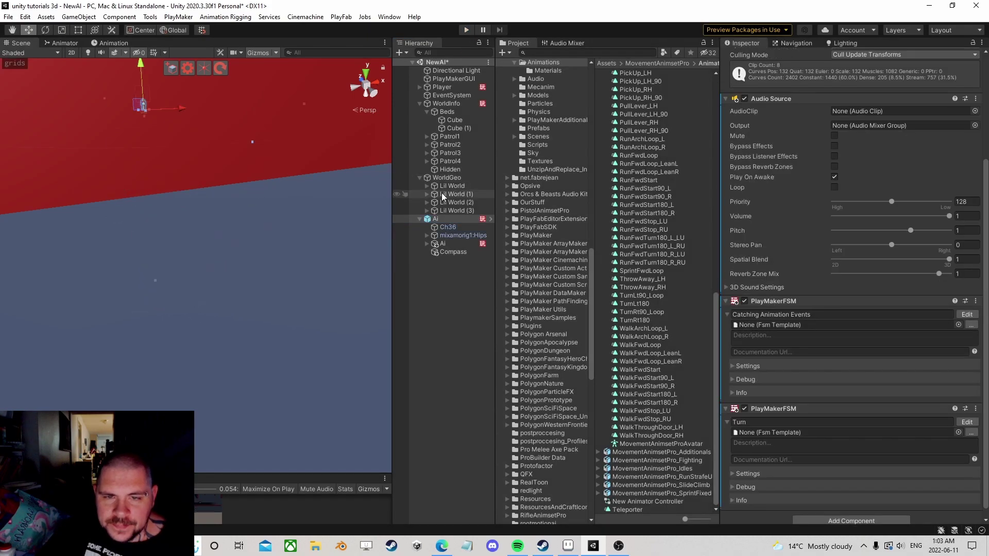
Open the Turn FSM on the parent Ai, check State 1's Float Compare tolerance, and set State 2's tolerance to 10
{"action": "left_click", "coordinate": [452, 220]}
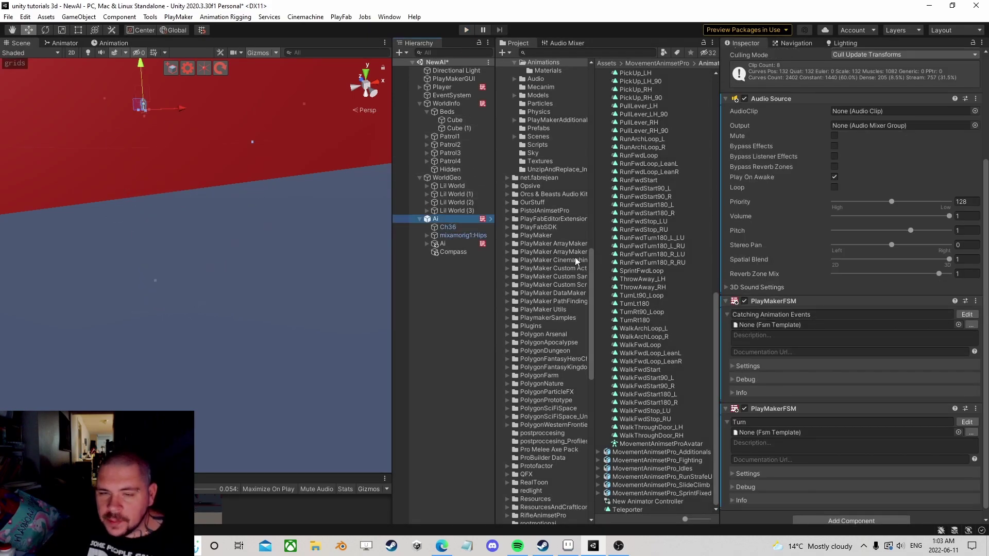
{"action": "scroll", "coordinate": [848, 330], "scroll_direction": "up", "scroll_amount": 3}
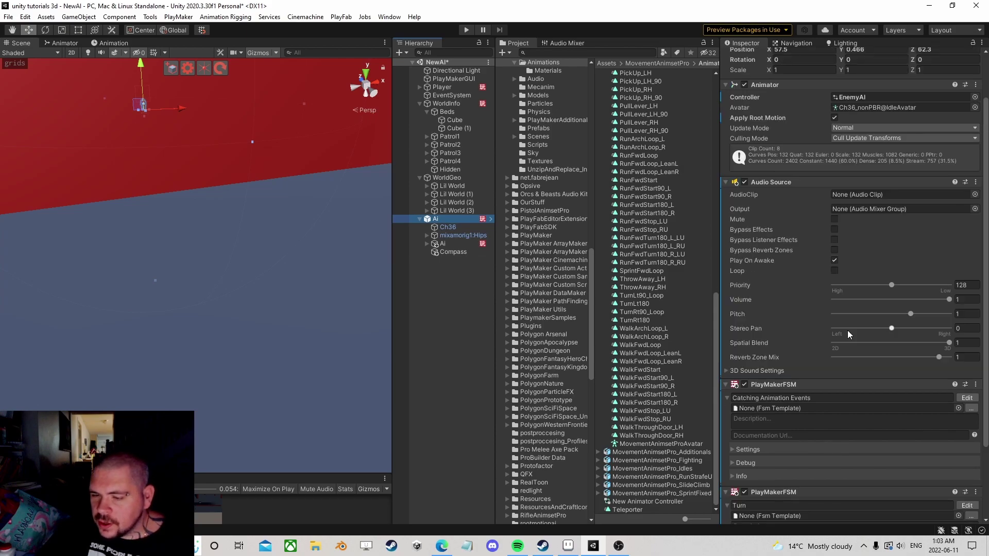
{"action": "left_click", "coordinate": [452, 250]}
{"action": "left_click", "coordinate": [454, 243]}
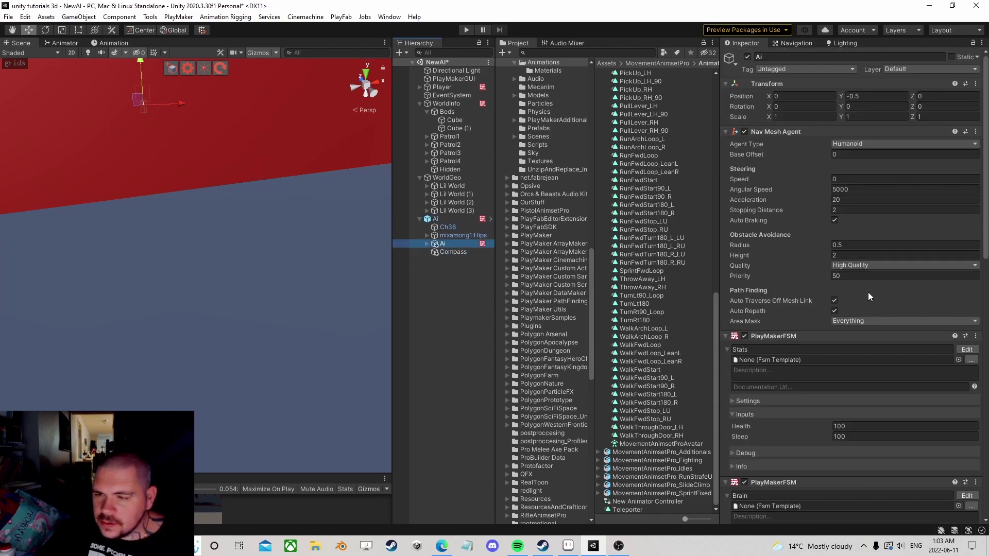
{"action": "left_click", "coordinate": [438, 220]}
{"action": "scroll", "coordinate": [850, 309], "scroll_direction": "down", "scroll_amount": 5}
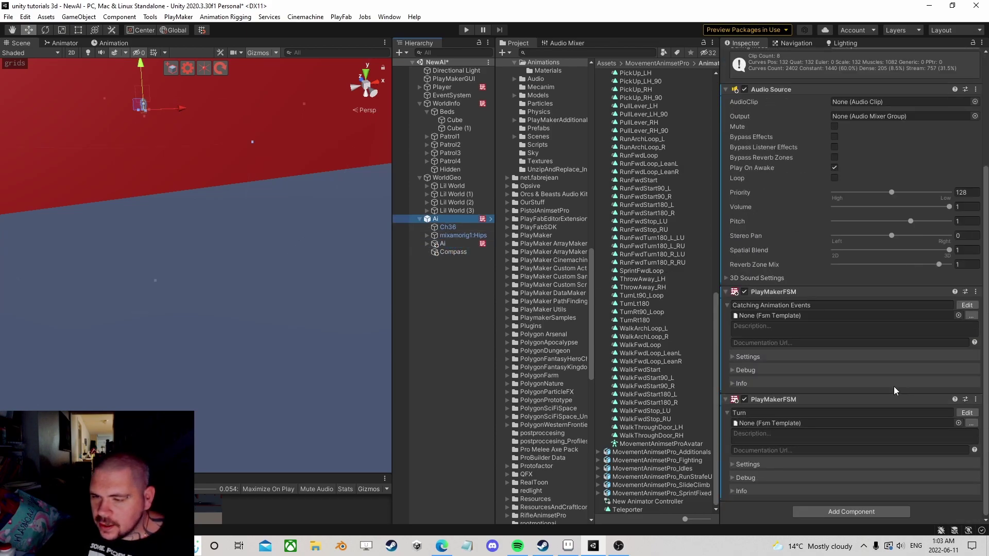
{"action": "left_click", "coordinate": [967, 413]}
{"action": "left_click", "coordinate": [316, 219]}
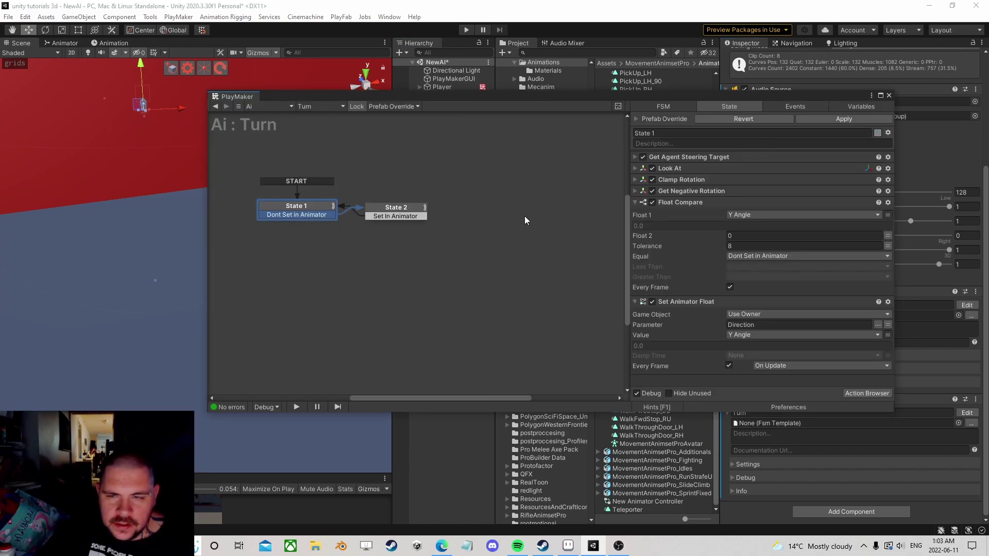
{"action": "left_click", "coordinate": [740, 246]}
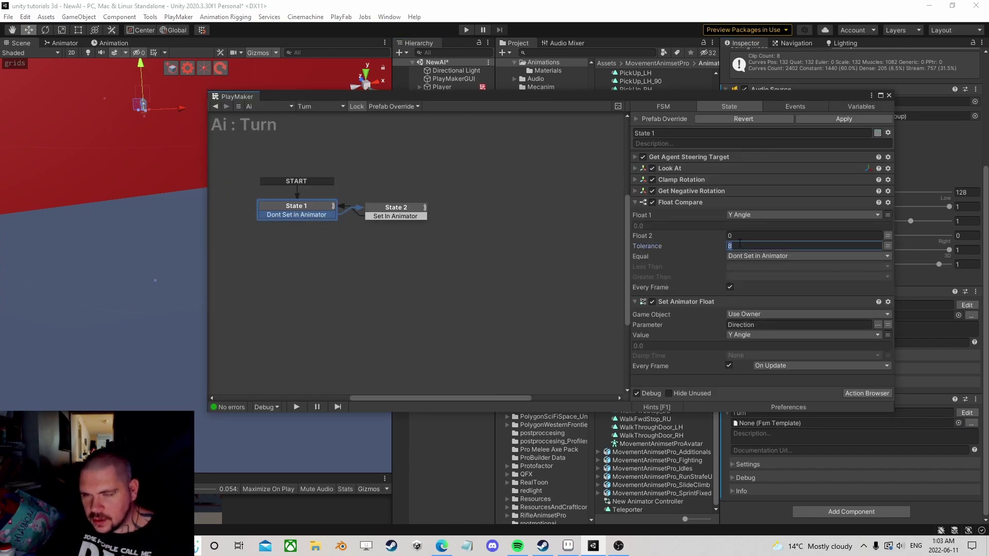
{"action": "left_click", "coordinate": [412, 213]}
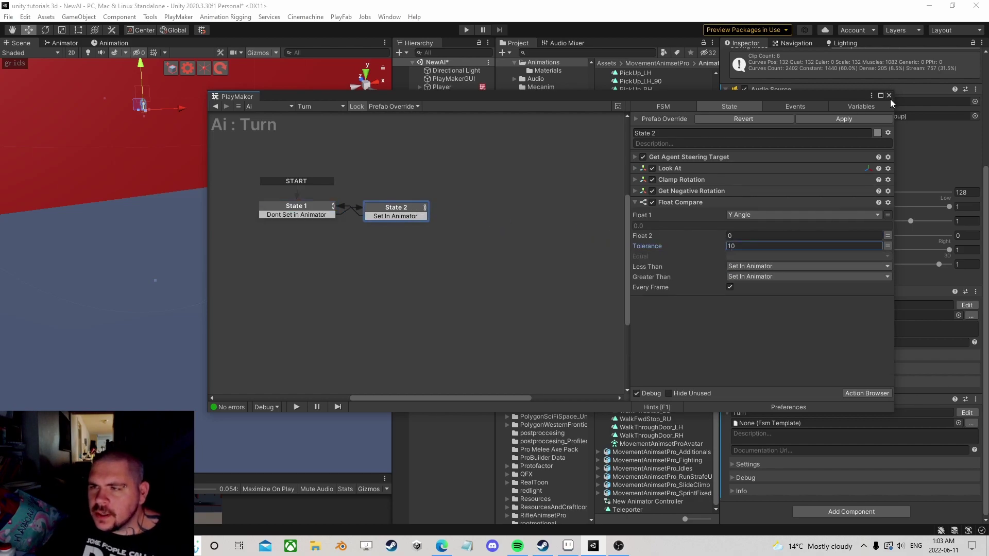
{"action": "left_click", "coordinate": [888, 96]}
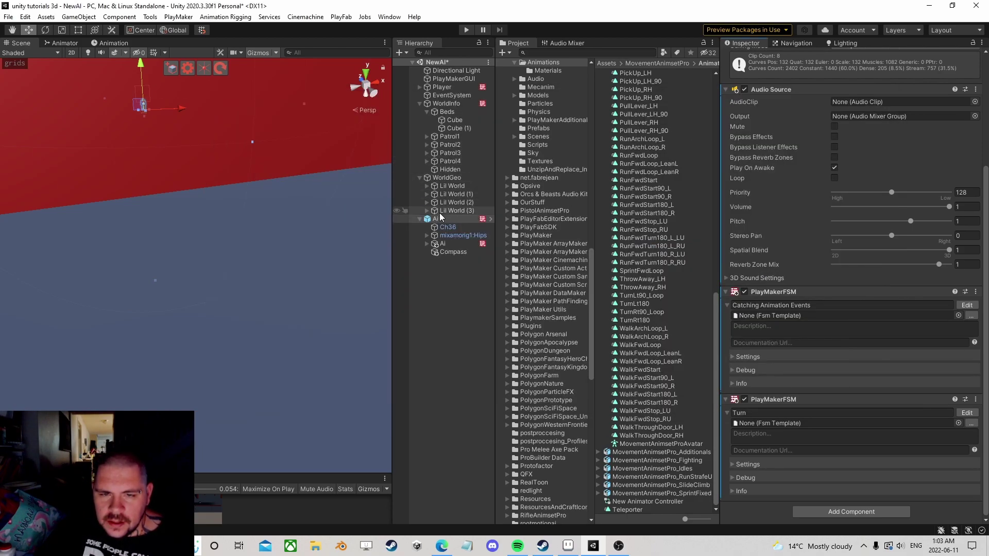
Open the child Ai's Effects FSM and review the Alert, State 6 and State 5 states
{"action": "left_click", "coordinate": [444, 235]}
{"action": "left_click", "coordinate": [443, 244]}
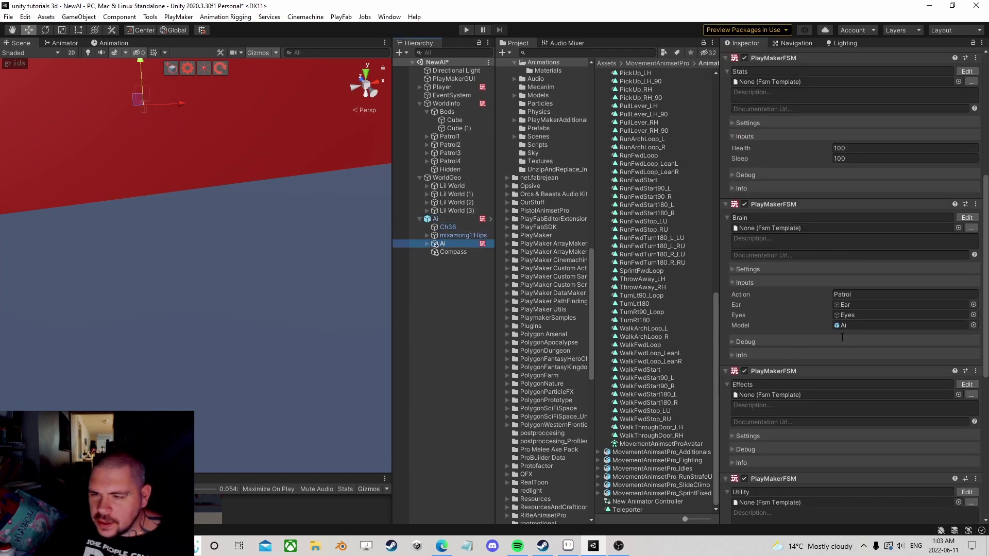
{"action": "scroll", "coordinate": [855, 343], "scroll_direction": "down", "scroll_amount": 10}
{"action": "scroll", "coordinate": [870, 355], "scroll_direction": "up", "scroll_amount": 5}
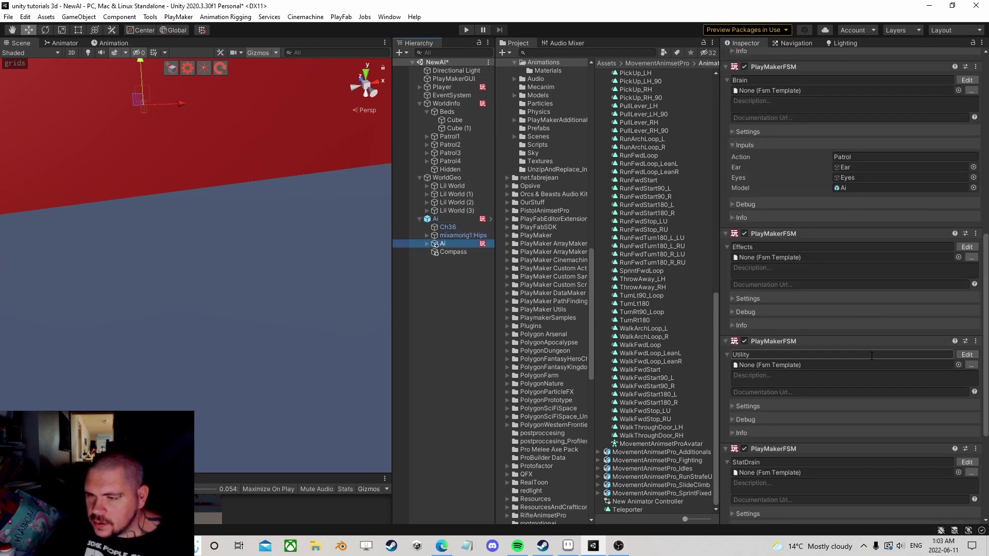
{"action": "left_click", "coordinate": [965, 248]}
{"action": "middle_click_drag", "start_coordinate": [328, 285], "coordinate": [423, 305]}
{"action": "left_click", "coordinate": [416, 233]}
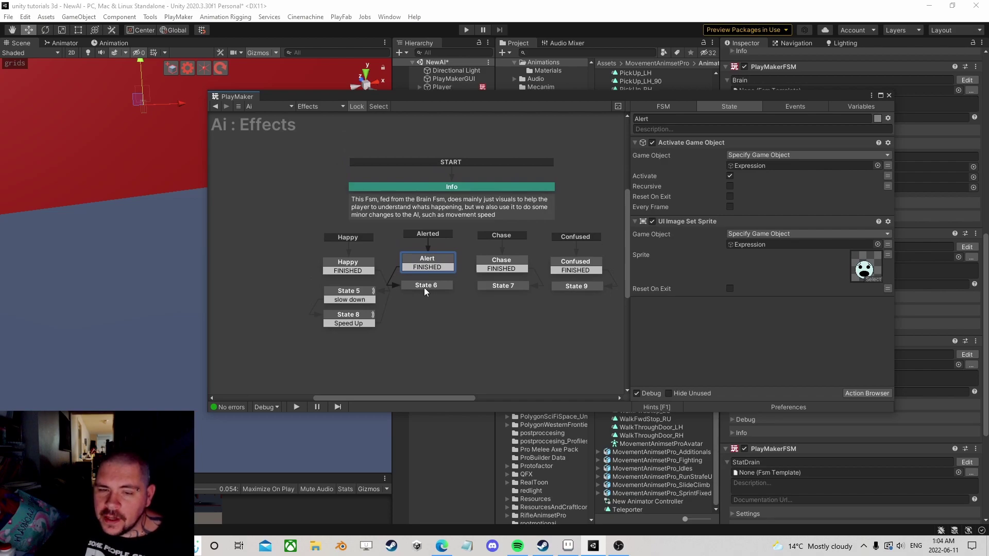
{"action": "left_click", "coordinate": [425, 286]}
{"action": "left_click", "coordinate": [335, 293]}
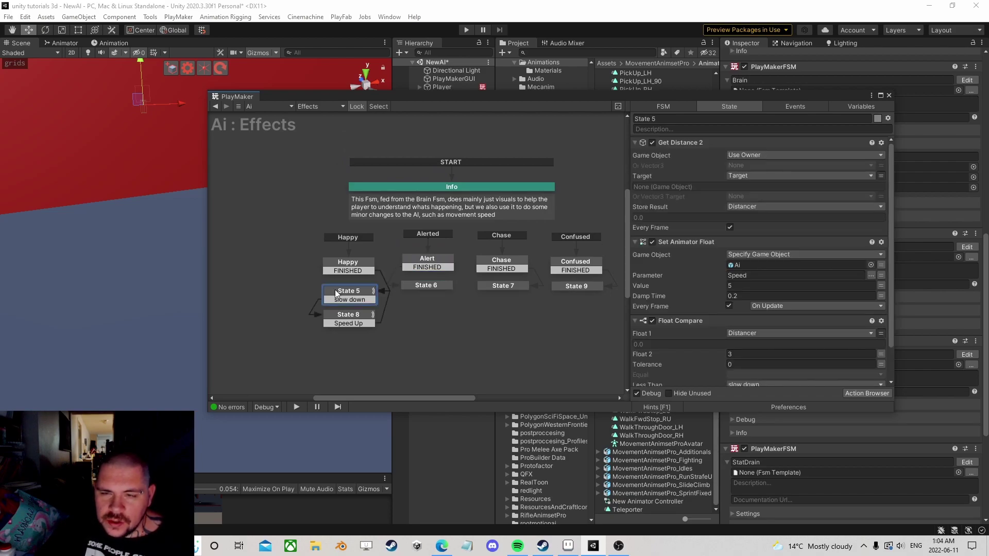
Copy State 5 and State 8 from the Happy branch and paste them beneath State 6 in the Alerted branch
{"action": "left_click_drag", "start_coordinate": [297, 282], "coordinate": [378, 338]}
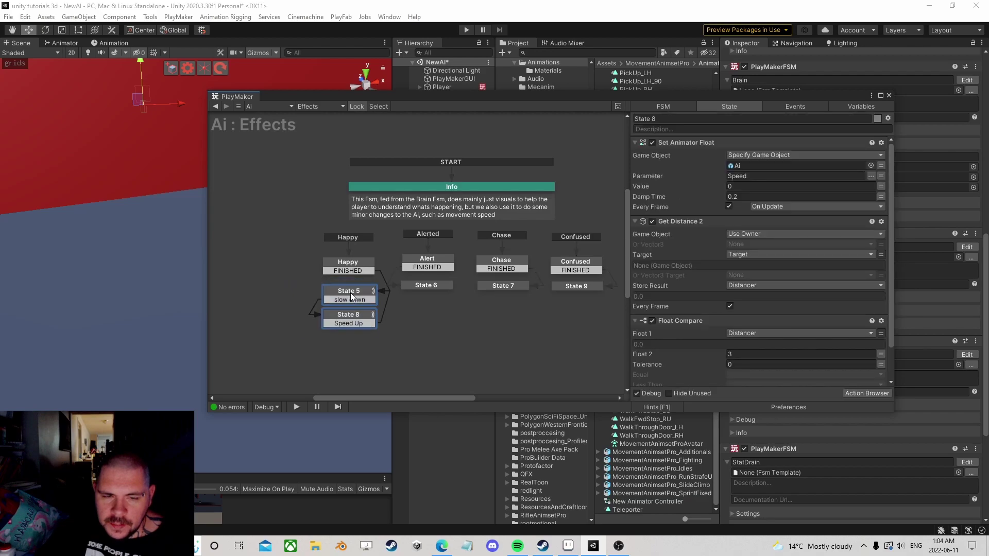
{"action": "right_click", "coordinate": [351, 293]}
{"action": "left_click", "coordinate": [407, 351]}
{"action": "right_click", "coordinate": [428, 315]}
{"action": "left_click", "coordinate": [456, 330]}
{"action": "left_click_drag", "start_coordinate": [455, 322], "coordinate": [432, 300]}
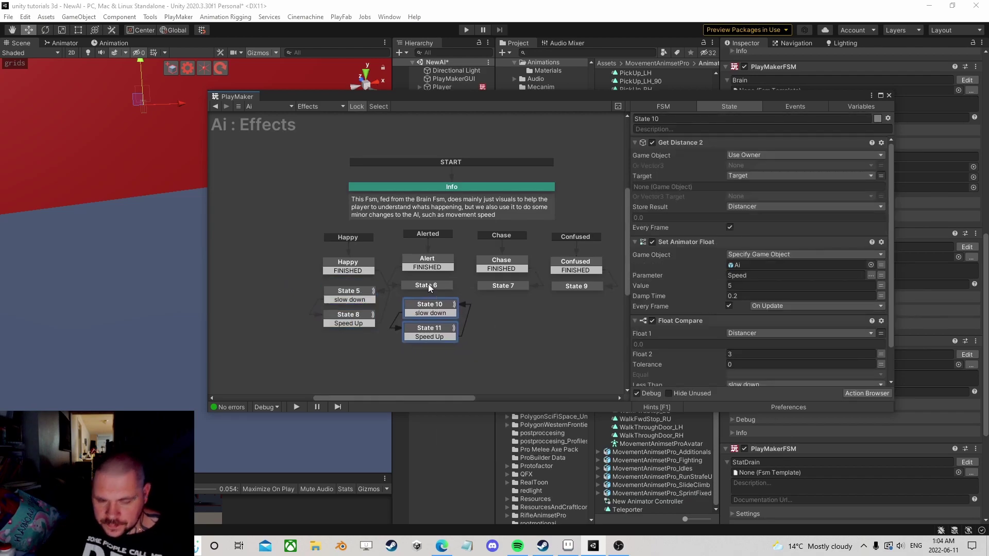
Delete State 6, link Alert's FINISHED event to the pasted slow-down state, and move both pasted states up beneath Alert
{"action": "left_click", "coordinate": [428, 284]}
{"action": "key", "text": "Delete"}
{"action": "mouse_move", "coordinate": [429, 267]}
{"action": "left_mouse_down"}
{"action": "mouse_move", "coordinate": [425, 304]}
{"action": "mouse_move", "coordinate": [468, 369]}
{"action": "left_mouse_up"}
{"action": "left_click_drag", "start_coordinate": [438, 305], "coordinate": [436, 286]}
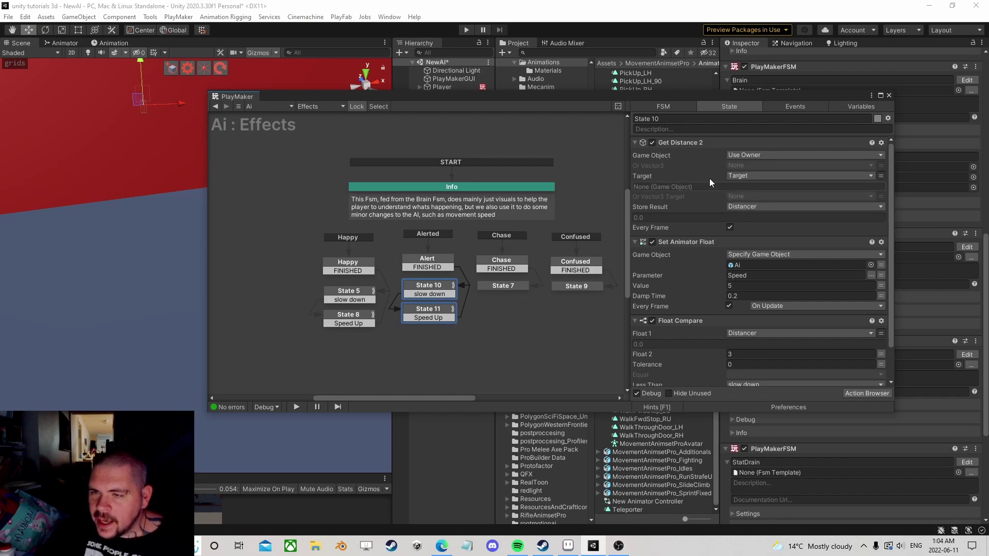
In State 10 and State 11, clear the Get Distance 2 object target and use the V3Target variable as the vector target
{"action": "left_click", "coordinate": [881, 175]}
{"action": "left_click", "coordinate": [882, 176]}
{"action": "left_click", "coordinate": [750, 188]}
{"action": "left_click", "coordinate": [752, 204]}
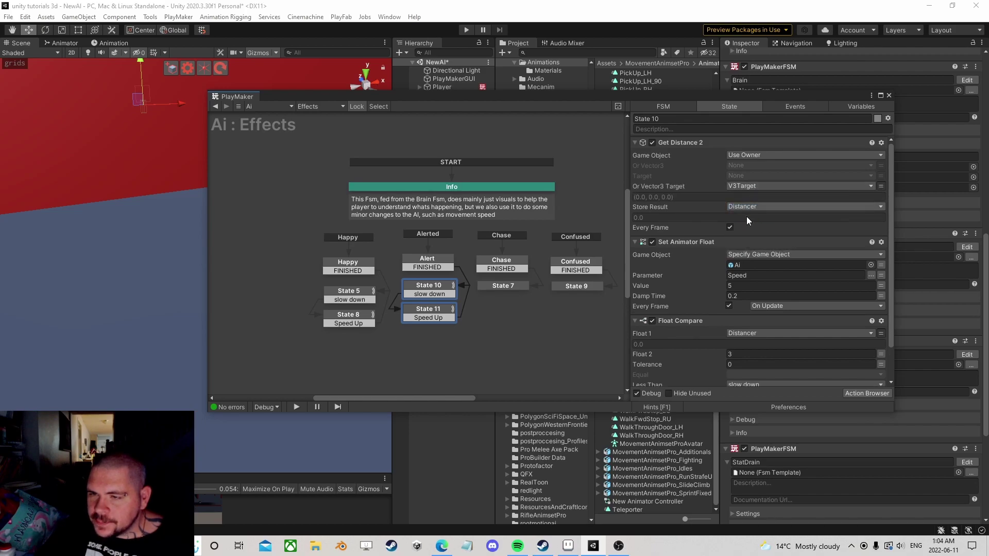
{"action": "scroll", "coordinate": [750, 292], "scroll_direction": "down", "scroll_amount": 3}
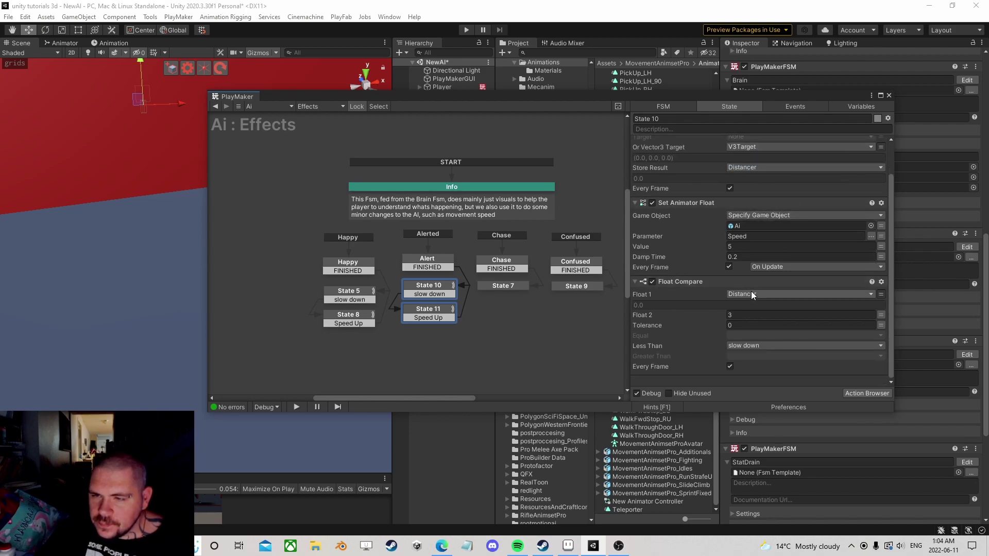
{"action": "left_click", "coordinate": [424, 310]}
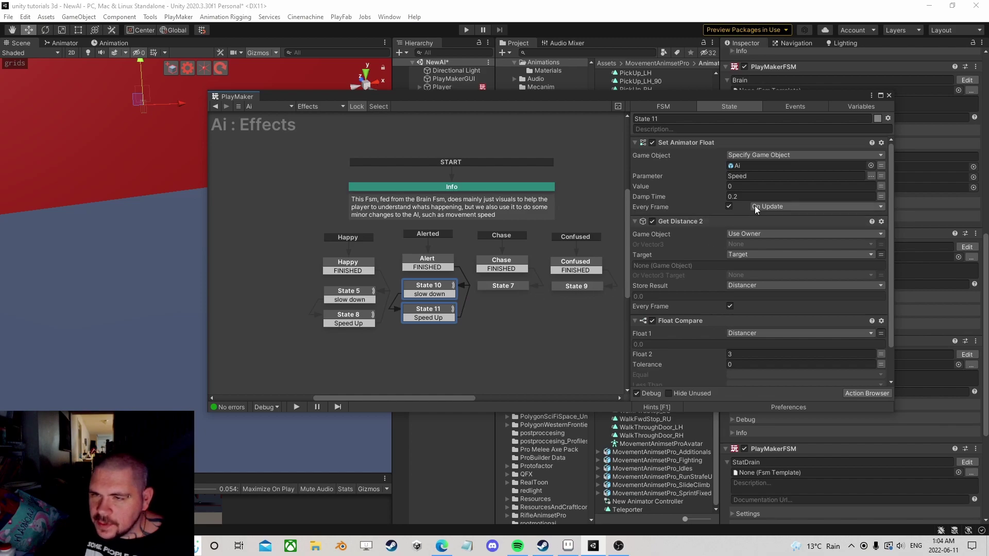
{"action": "left_click", "coordinate": [881, 255]}
{"action": "left_click", "coordinate": [761, 264]}
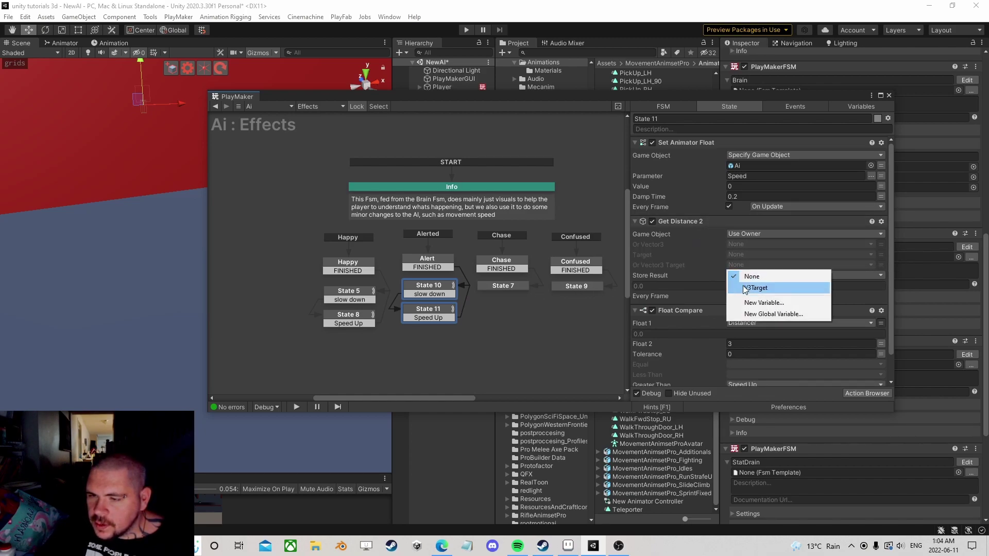
{"action": "left_click", "coordinate": [757, 287]}
Replace State 7 in the Chase branch with copies of State 5 and State 8, linked from Chase's FINISHED event
{"action": "middle_click_drag", "start_coordinate": [443, 310], "coordinate": [340, 282]}
{"action": "left_click", "coordinate": [418, 242]}
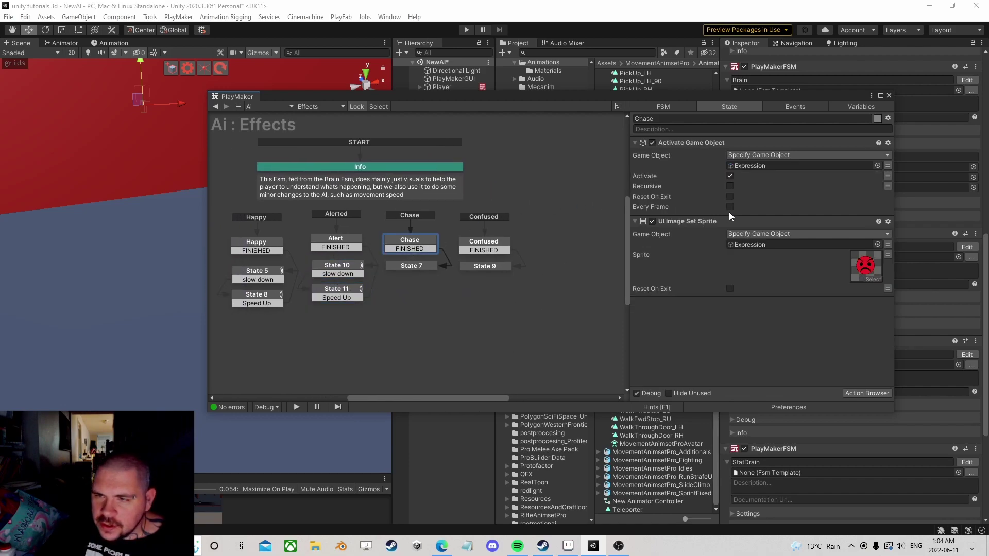
{"action": "left_click", "coordinate": [407, 266]}
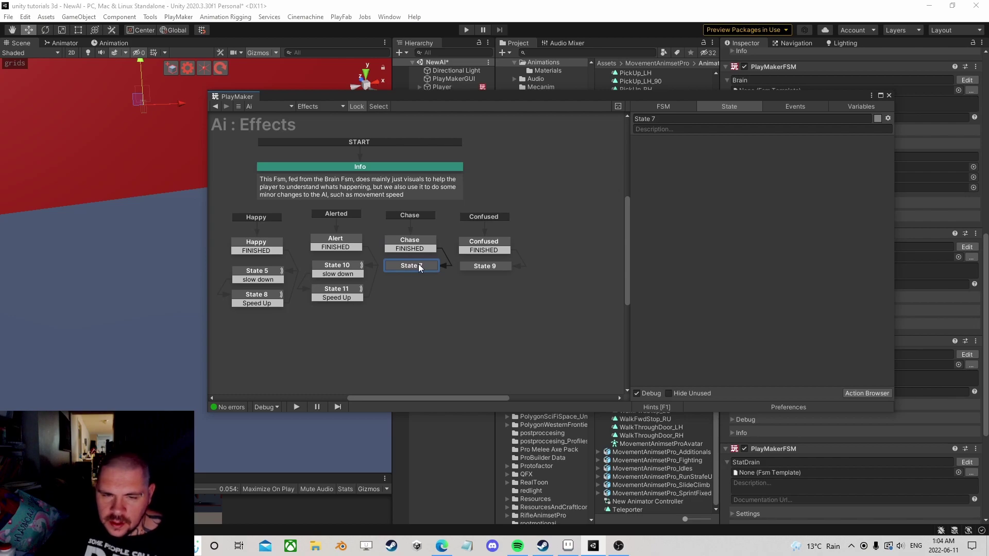
{"action": "key", "text": "Delete"}
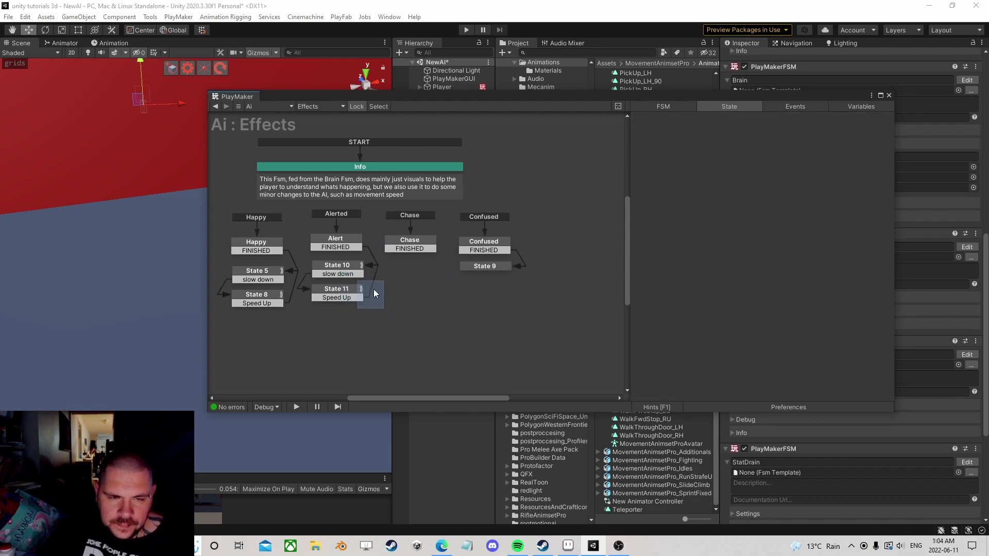
{"action": "left_click_drag", "start_coordinate": [240, 269], "coordinate": [226, 263]}
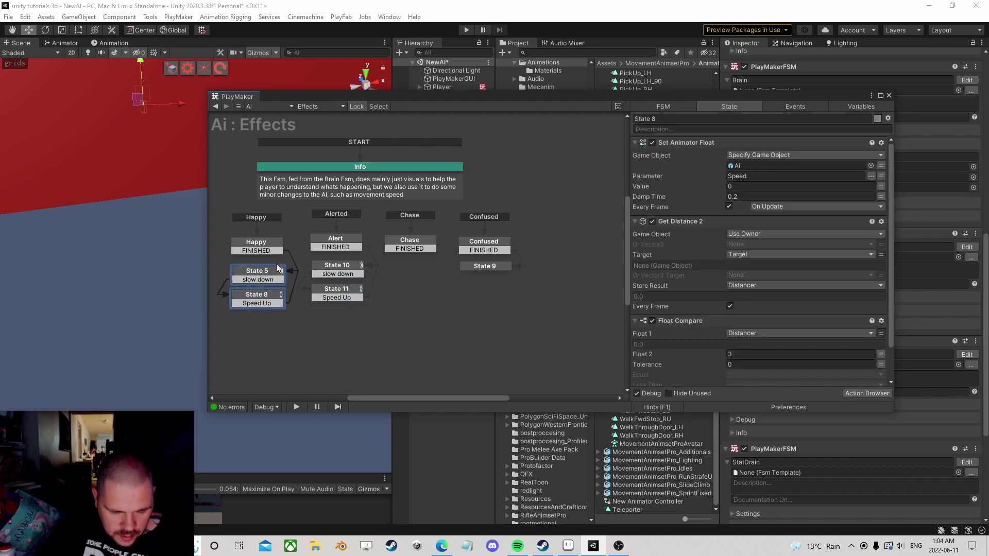
{"action": "key", "text": "ctrl+v"}
{"action": "left_click_drag", "start_coordinate": [442, 266], "coordinate": [412, 263]}
{"action": "left_click", "coordinate": [413, 263]}
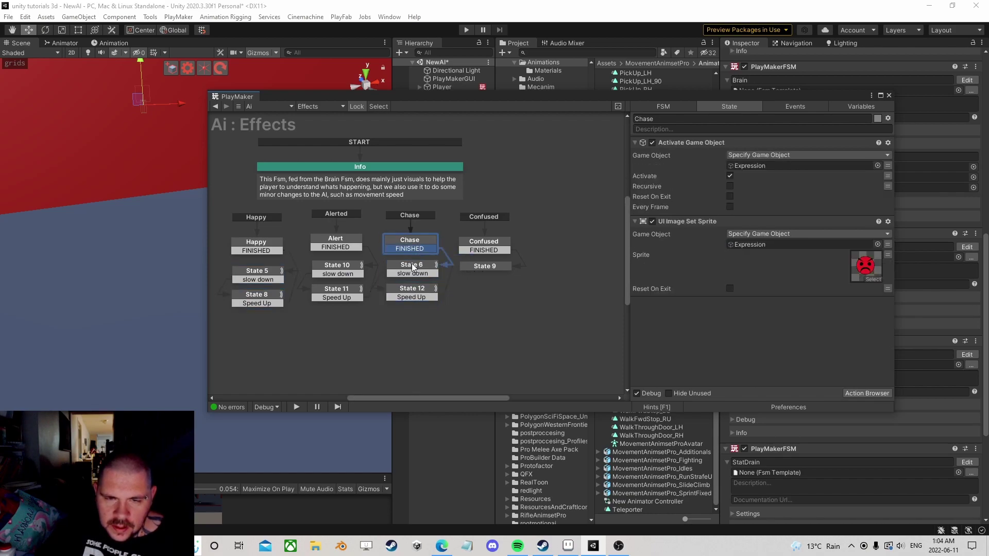
Review the Speed settings in the copied Chase states, check the Confused state, and close the FSM editor
{"action": "left_click_drag", "start_coordinate": [735, 285], "coordinate": [722, 285]}
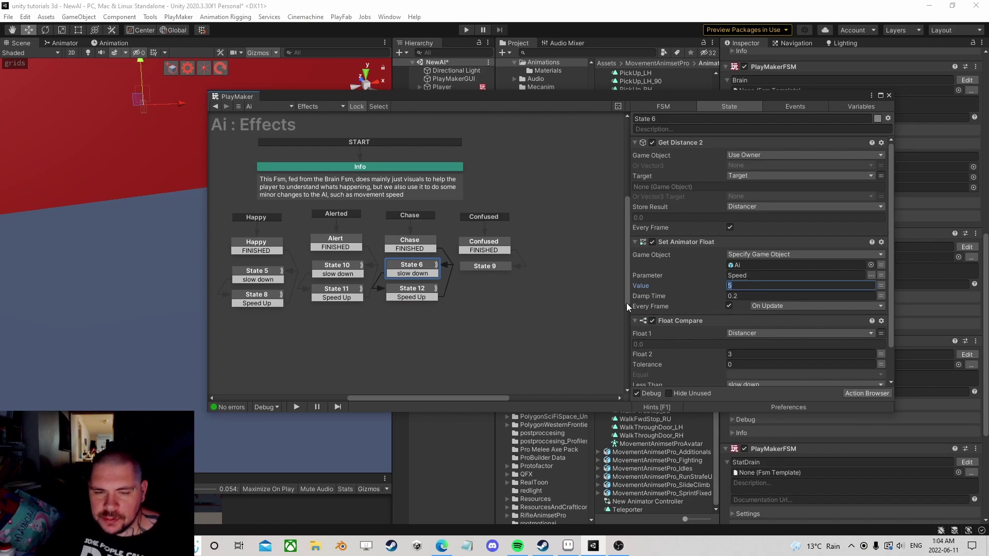
{"action": "left_click", "coordinate": [547, 317]}
{"action": "left_click", "coordinate": [409, 270]}
{"action": "left_click", "coordinate": [406, 290]}
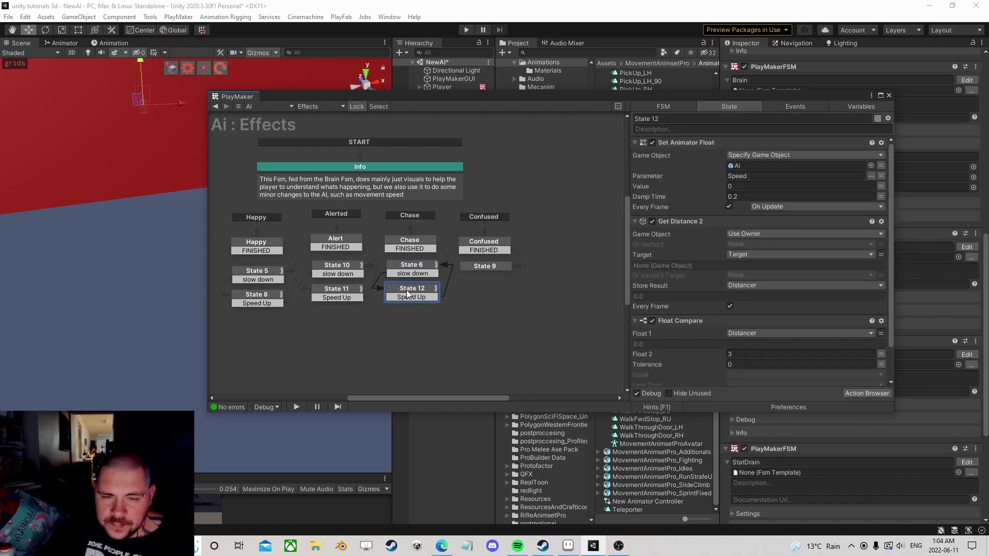
{"action": "left_click", "coordinate": [484, 246]}
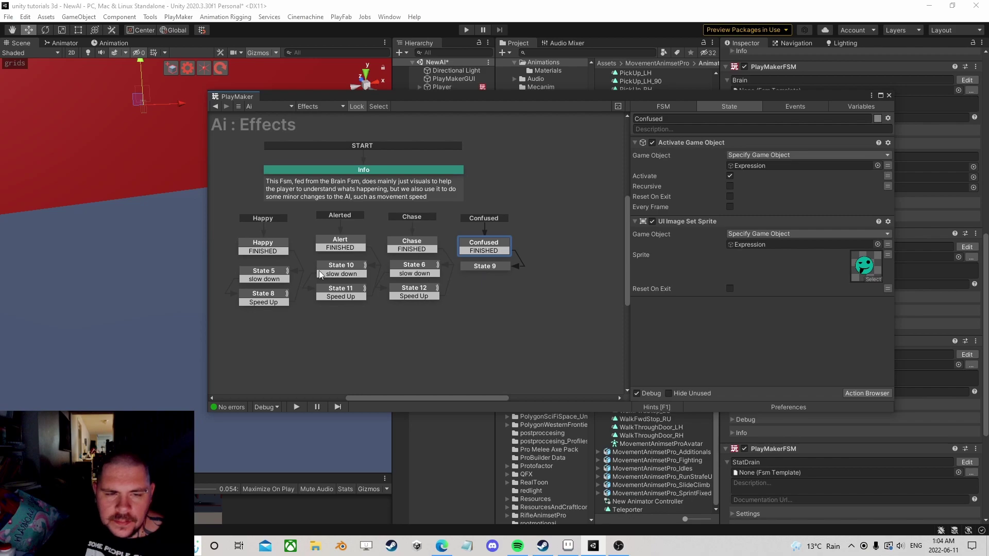
{"action": "left_click", "coordinate": [890, 97]}
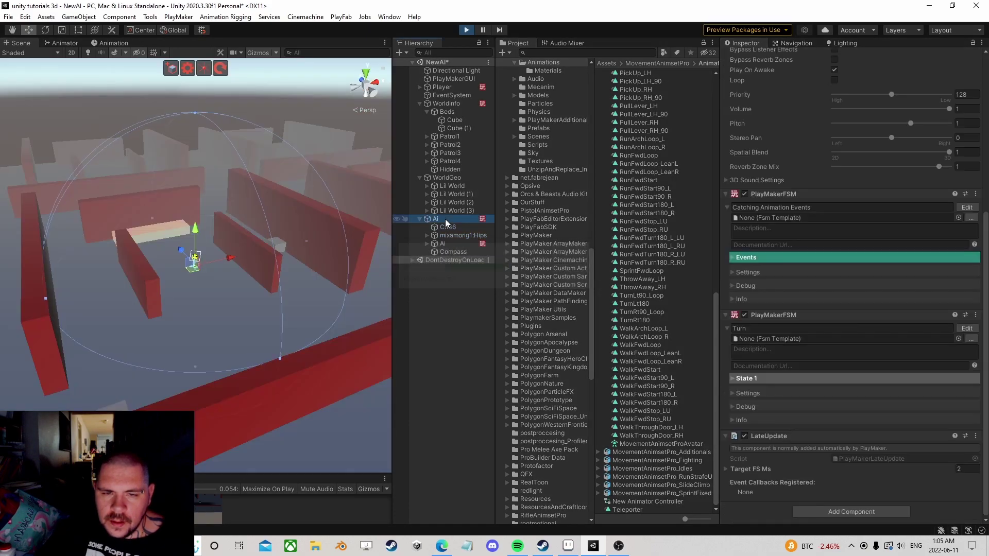
With the game running, frame the Ai and watch from overhead how it notices and chases the green player capsule
{"action": "double_click", "coordinate": [445, 218]}
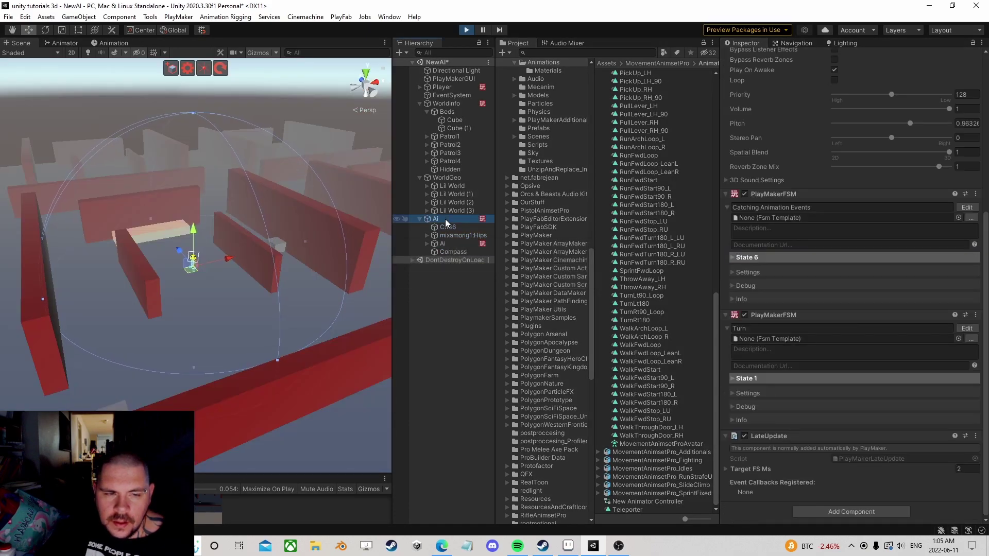
{"action": "scroll", "coordinate": [238, 292], "scroll_direction": "up", "scroll_amount": 1}
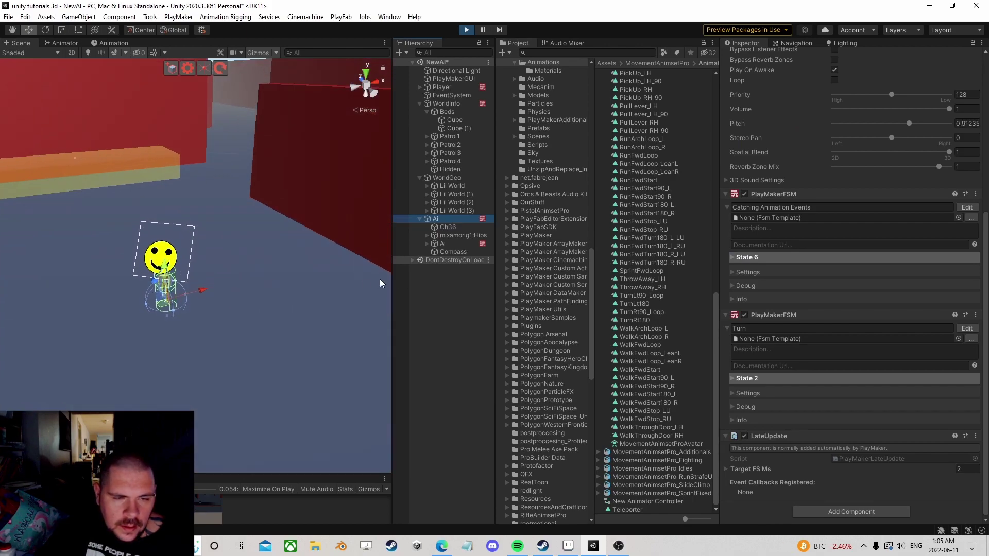
{"action": "left_click", "coordinate": [380, 325]}
{"action": "scroll", "coordinate": [237, 291], "scroll_direction": "down", "scroll_amount": 1}
{"action": "right_click_drag", "start_coordinate": [236, 291], "coordinate": [243, 334]}
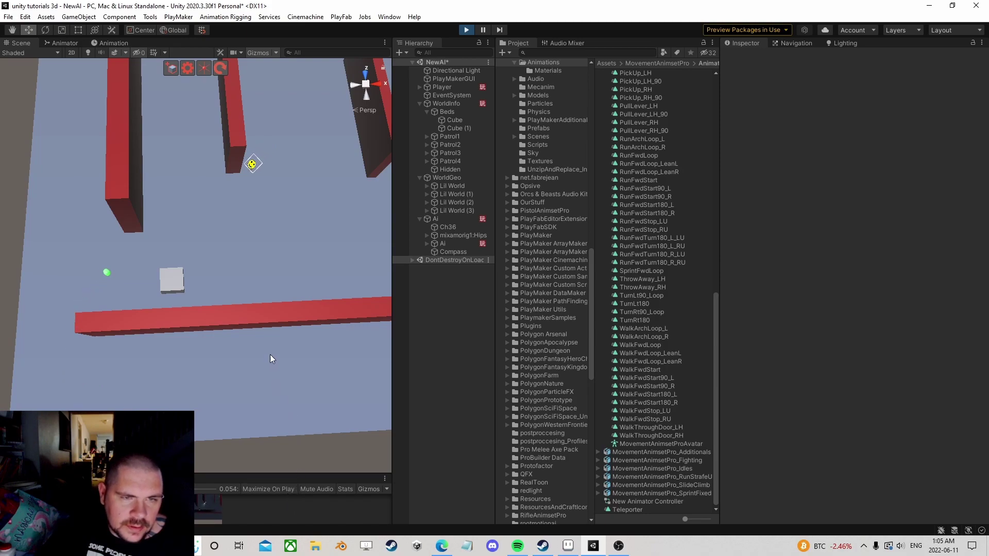
{"action": "scroll", "coordinate": [277, 284], "scroll_direction": "up", "scroll_amount": 2}
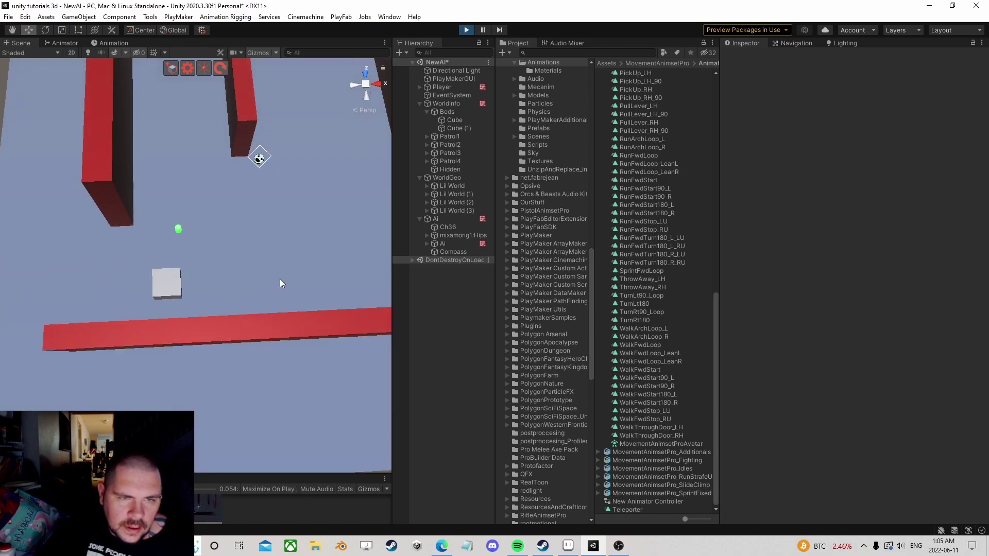
{"action": "scroll", "coordinate": [279, 278], "scroll_direction": "up", "scroll_amount": 2}
{"action": "scroll", "coordinate": [280, 269], "scroll_direction": "up", "scroll_amount": 2}
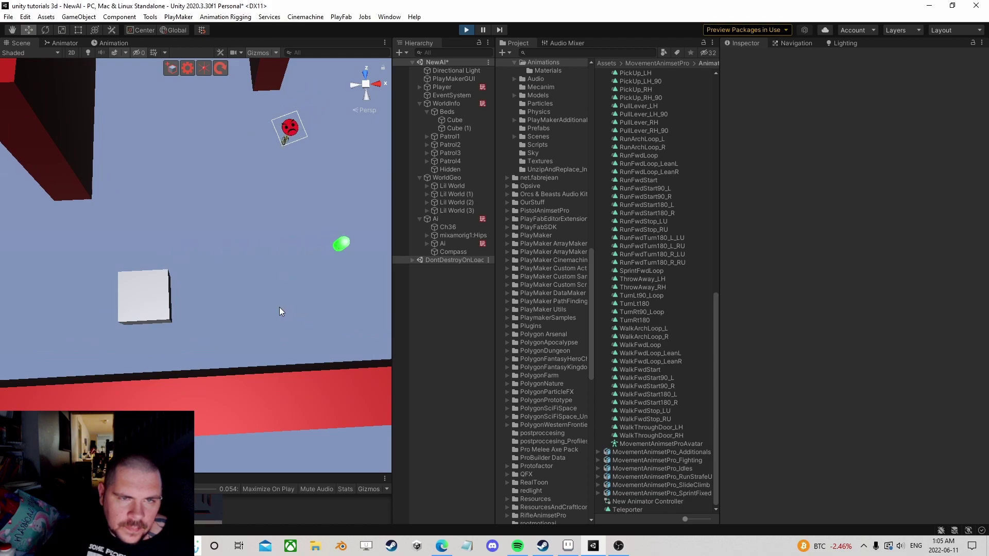
{"action": "scroll", "coordinate": [279, 307], "scroll_direction": "down", "scroll_amount": 1}
{"action": "scroll", "coordinate": [277, 304], "scroll_direction": "down", "scroll_amount": 3}
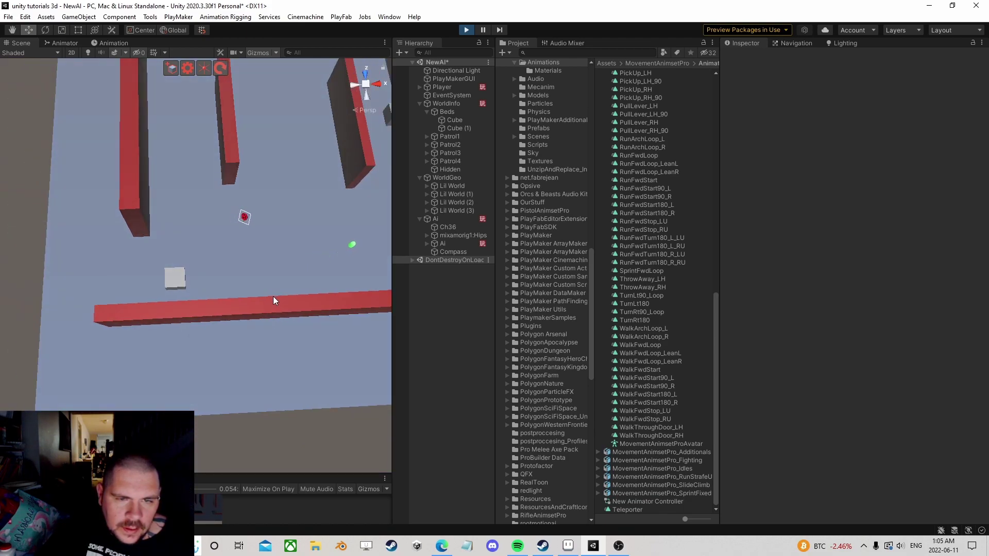
{"action": "scroll", "coordinate": [273, 296], "scroll_direction": "up", "scroll_amount": 4}
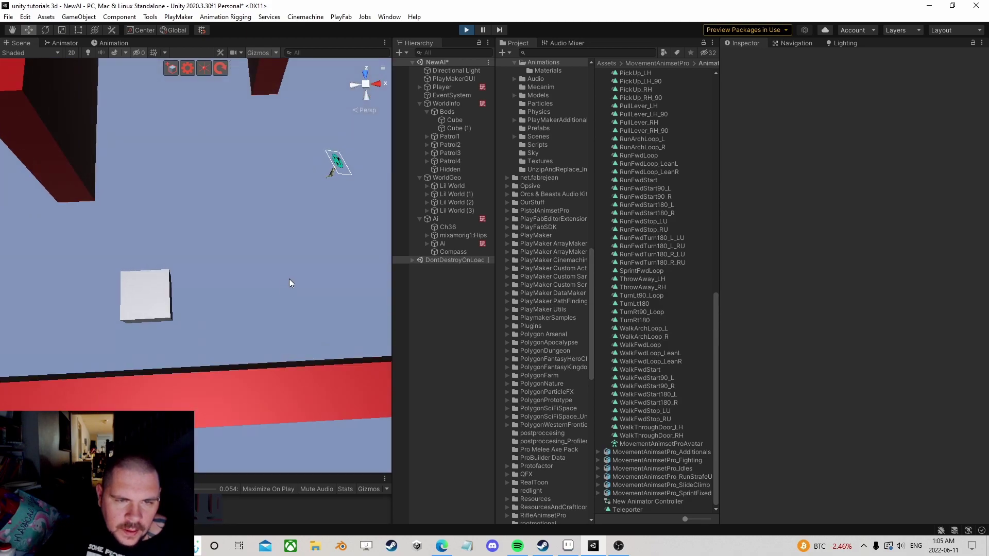
Watch from above how the Ai patrols the running level and reacts to the approaching green player capsule
{"action": "middle_click_drag", "start_coordinate": [337, 238], "coordinate": [134, 252]}
{"action": "scroll", "coordinate": [175, 273], "scroll_direction": "down", "scroll_amount": 2}
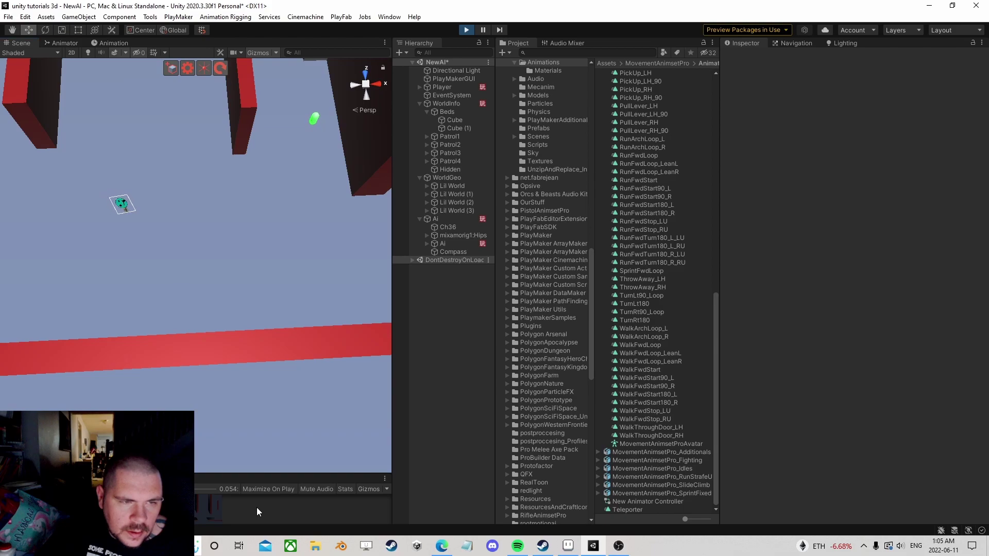
{"action": "scroll", "coordinate": [199, 241], "scroll_direction": "up", "scroll_amount": 2}
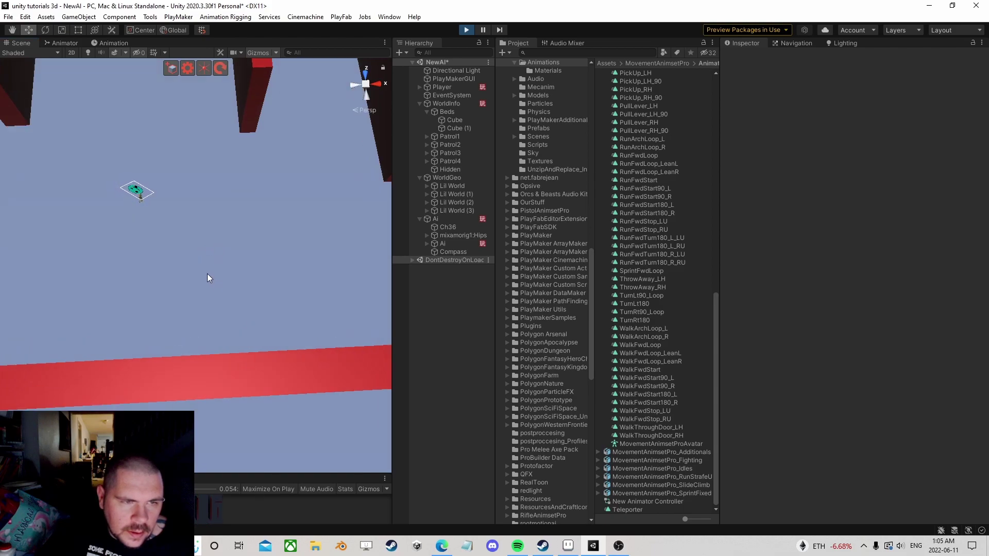
{"action": "right_click_drag", "start_coordinate": [255, 304], "coordinate": [258, 239]}
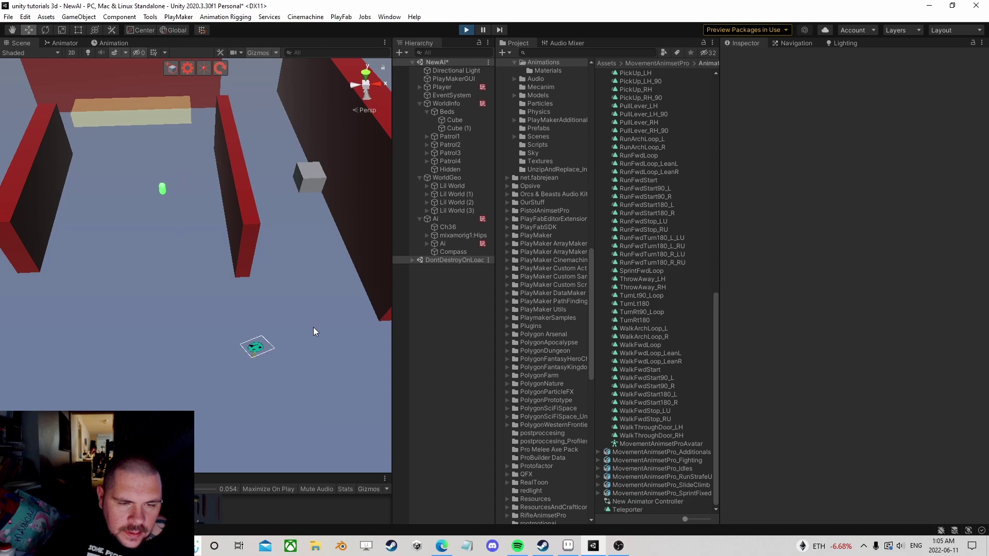
{"action": "middle_click_drag", "start_coordinate": [234, 376], "coordinate": [183, 316]}
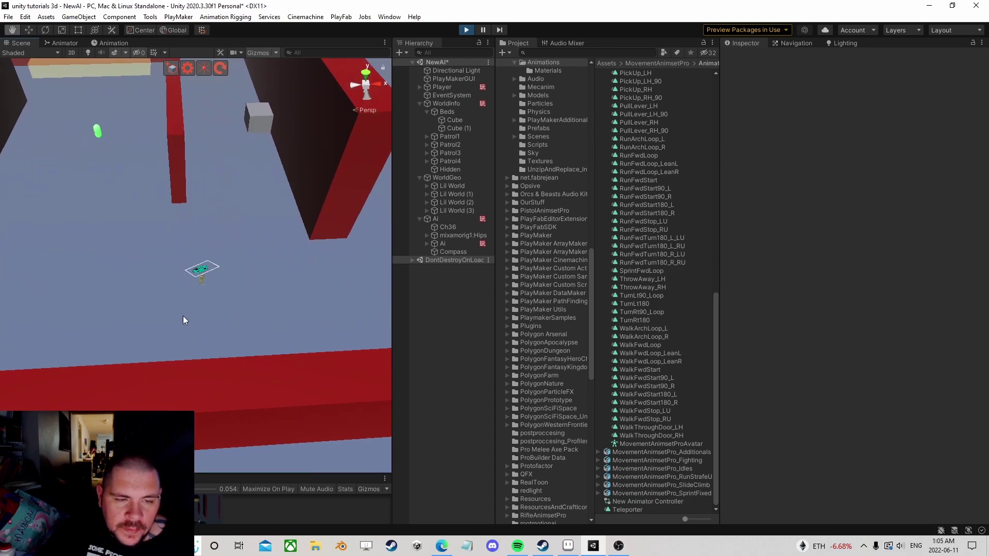
{"action": "scroll", "coordinate": [183, 316], "scroll_direction": "up", "scroll_amount": 3}
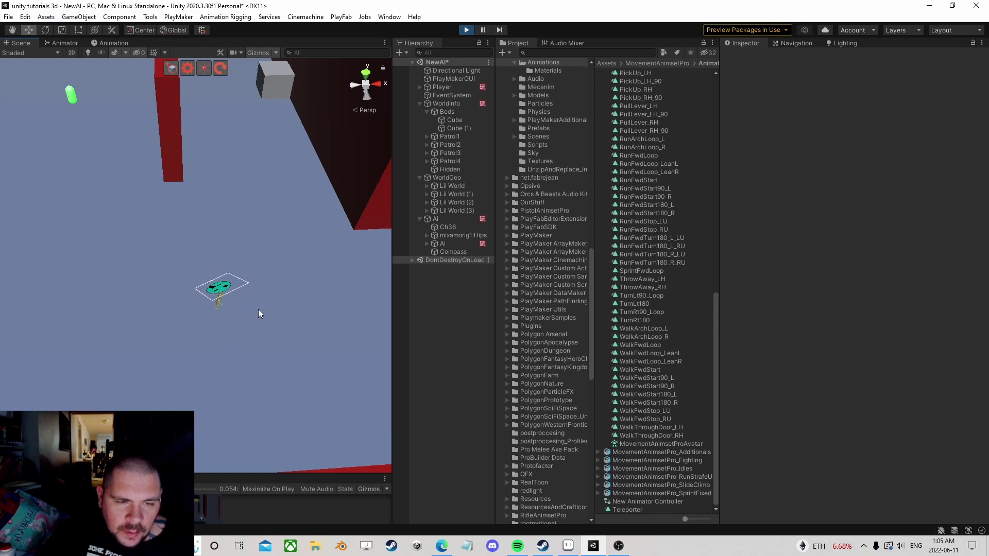
{"action": "right_click_drag", "start_coordinate": [186, 308], "coordinate": [217, 237]}
{"action": "scroll", "coordinate": [218, 238], "scroll_direction": "up", "scroll_amount": 1}
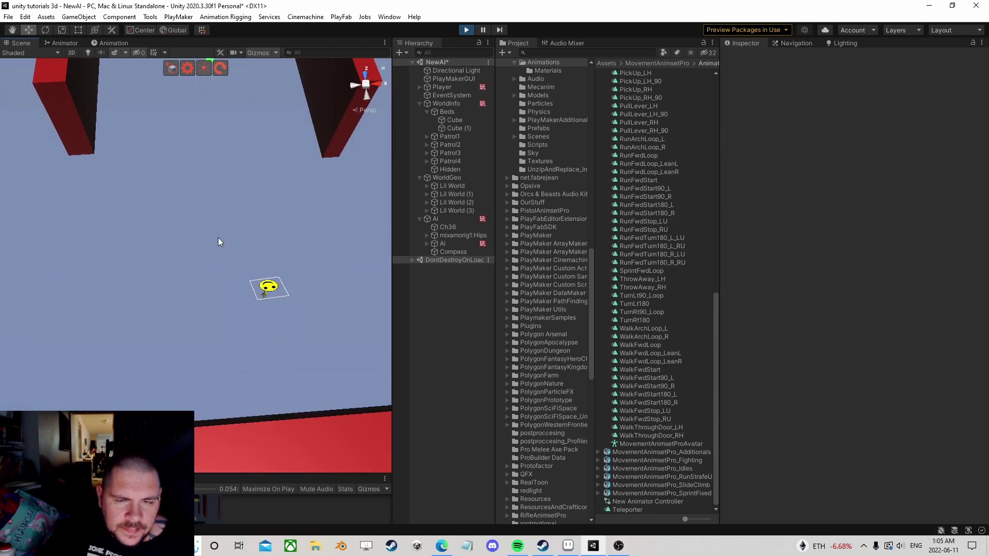
{"action": "right_click_drag", "start_coordinate": [258, 308], "coordinate": [244, 289]}
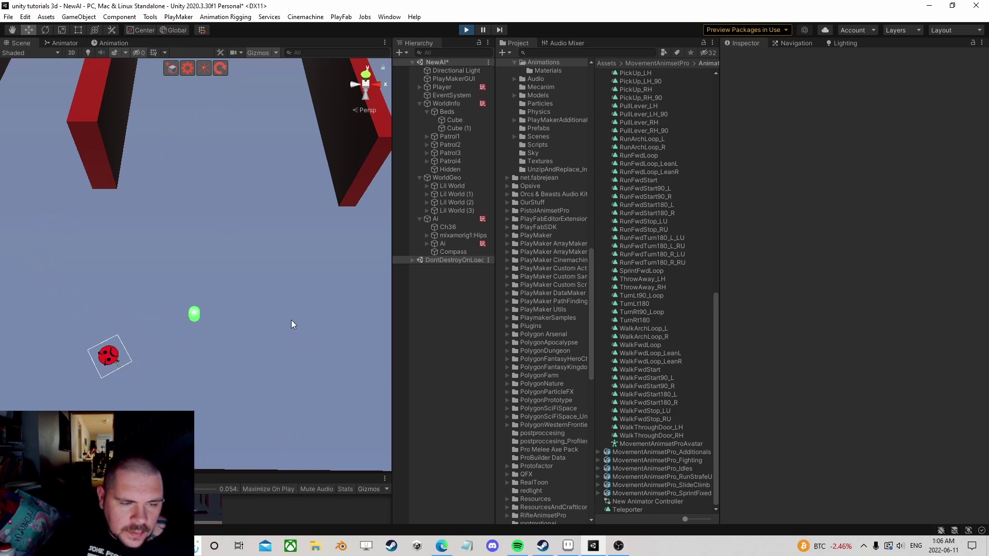
Inspect the Ai and the player capsule up close to judge where the Ai stops during the chase
{"action": "scroll", "coordinate": [289, 316], "scroll_direction": "up", "scroll_amount": 5}
{"action": "right_click_drag", "start_coordinate": [279, 297], "coordinate": [196, 292]}
{"action": "middle_click_drag", "start_coordinate": [197, 292], "coordinate": [215, 261]}
{"action": "scroll", "coordinate": [213, 246], "scroll_direction": "up", "scroll_amount": 2}
{"action": "right_click_drag", "start_coordinate": [159, 402], "coordinate": [187, 364]}
{"action": "middle_click_drag", "start_coordinate": [188, 364], "coordinate": [215, 350]}
{"action": "scroll", "coordinate": [215, 350], "scroll_direction": "up", "scroll_amount": 3}
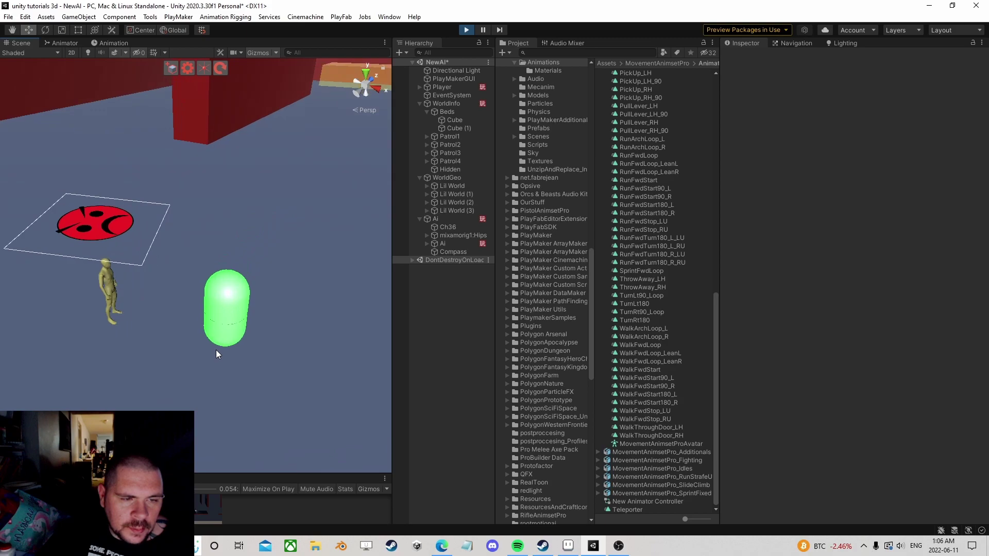
{"action": "right_click_drag", "start_coordinate": [216, 350], "coordinate": [239, 310]}
{"action": "middle_click_drag", "start_coordinate": [216, 357], "coordinate": [232, 320]}
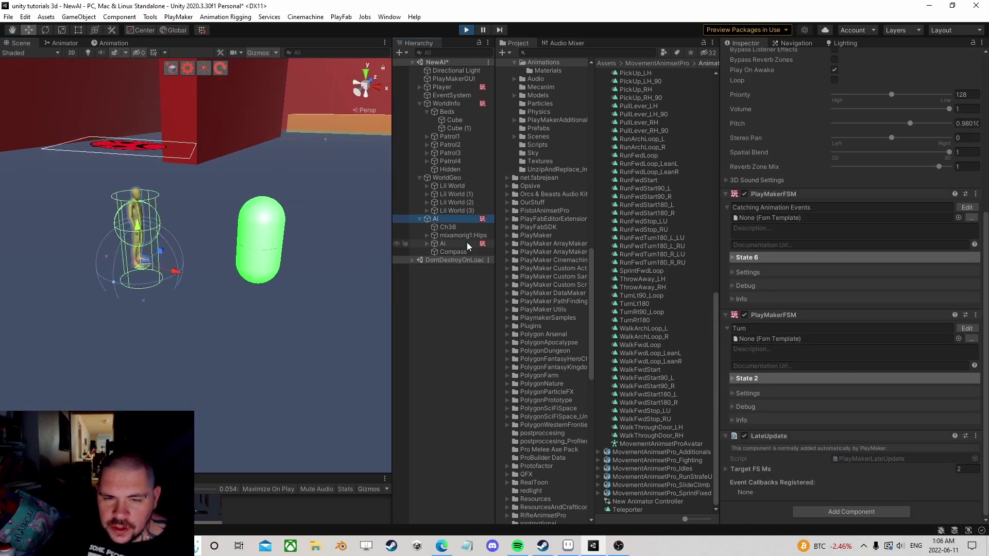
In the paused game, try a Float Compare Float 2 of 2 in State 12 and State 6 of the child Ai's Effects FSM
{"action": "left_click", "coordinate": [467, 243]}
{"action": "scroll", "coordinate": [904, 334], "scroll_direction": "down", "scroll_amount": 10}
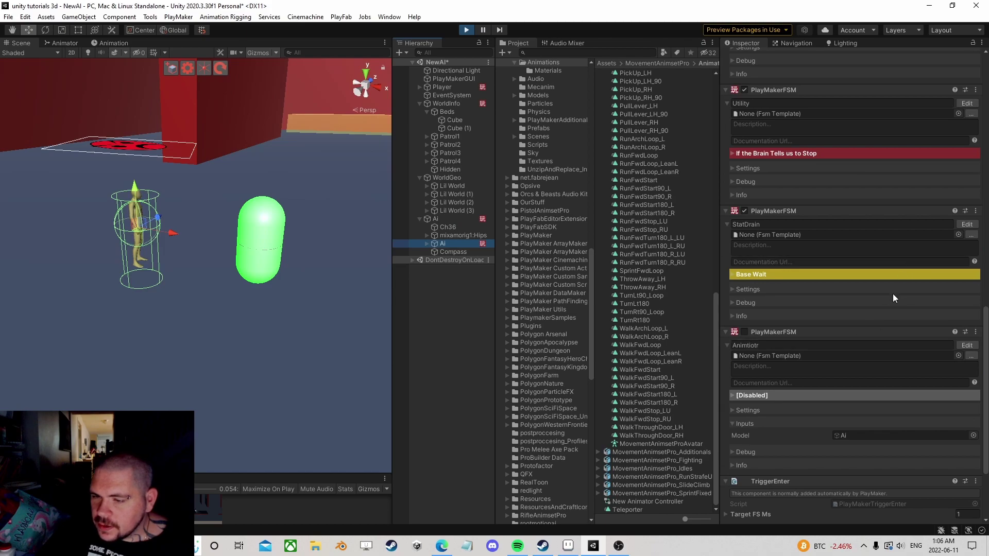
{"action": "scroll", "coordinate": [892, 294], "scroll_direction": "up", "scroll_amount": 2}
{"action": "scroll", "coordinate": [892, 294], "scroll_direction": "up", "scroll_amount": 3}
{"action": "left_click", "coordinate": [967, 169]}
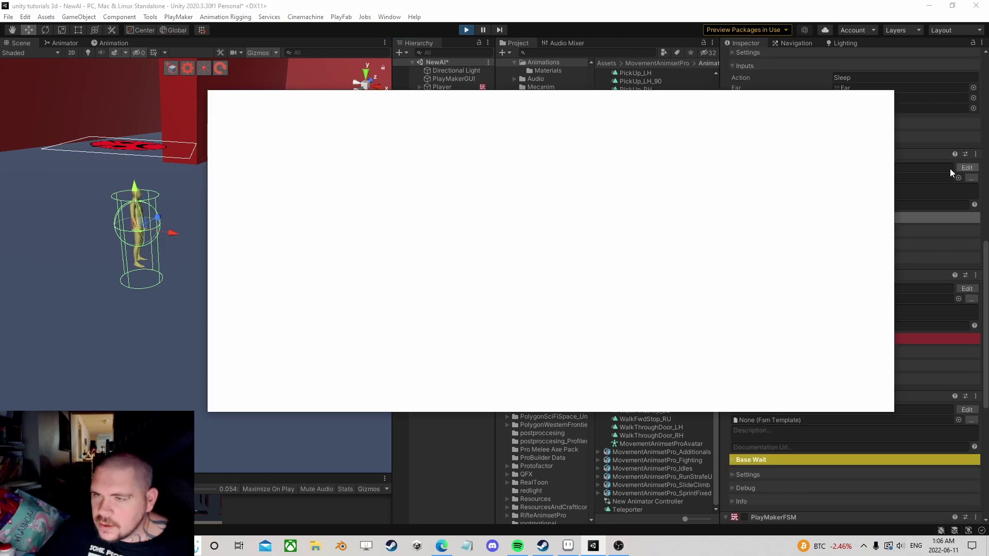
{"action": "left_click_drag", "start_coordinate": [452, 100], "coordinate": [555, 158]}
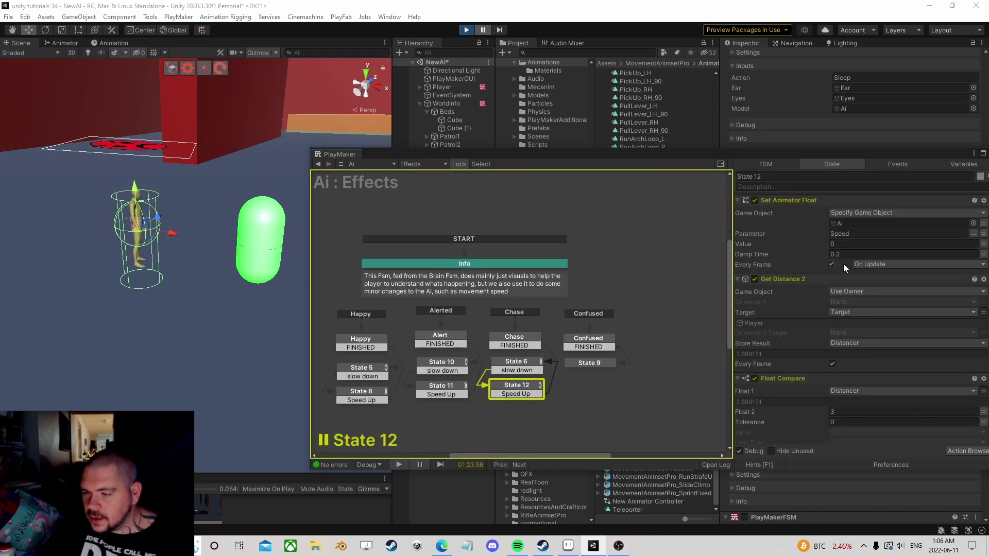
{"action": "scroll", "coordinate": [848, 261], "scroll_direction": "down", "scroll_amount": 1}
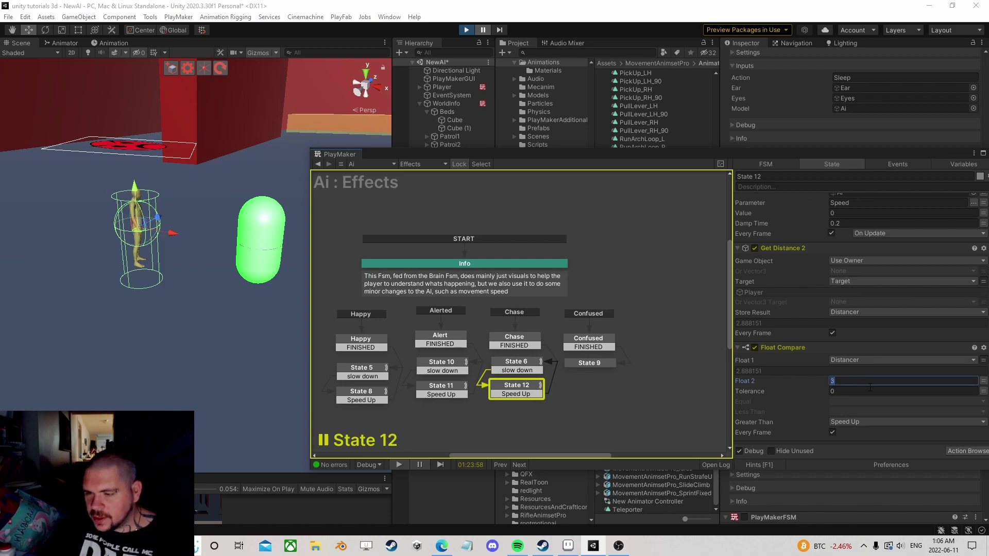
{"action": "left_click", "coordinate": [516, 363]}
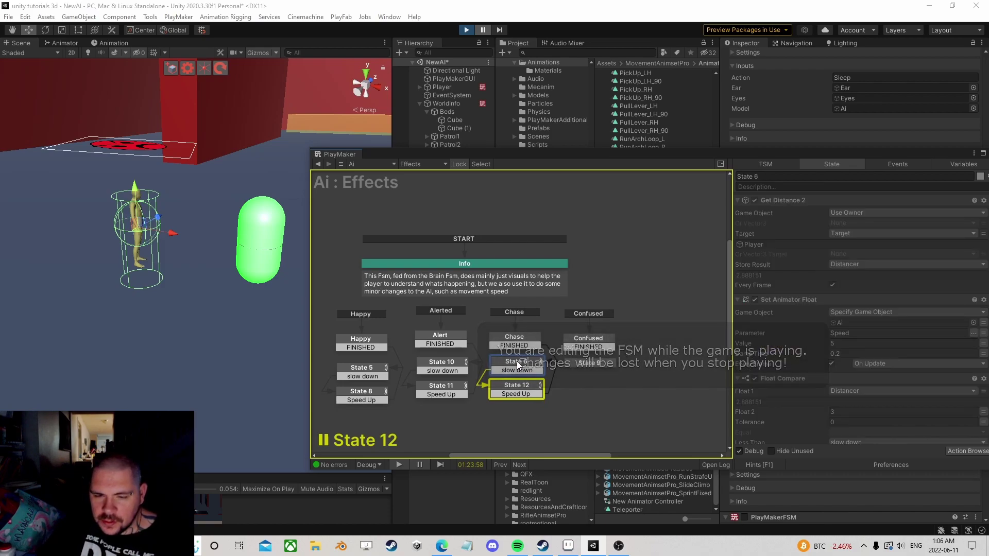
{"action": "scroll", "coordinate": [850, 381], "scroll_direction": "down", "scroll_amount": 1}
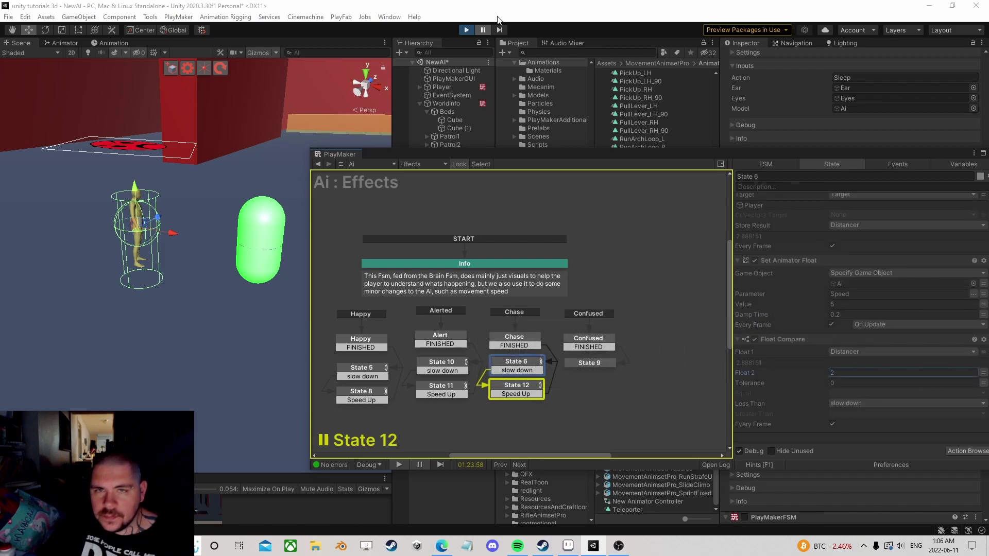
Resume the game, check from above how close the Ai gets to the player capsule, and exit play mode
{"action": "left_click", "coordinate": [483, 30]}
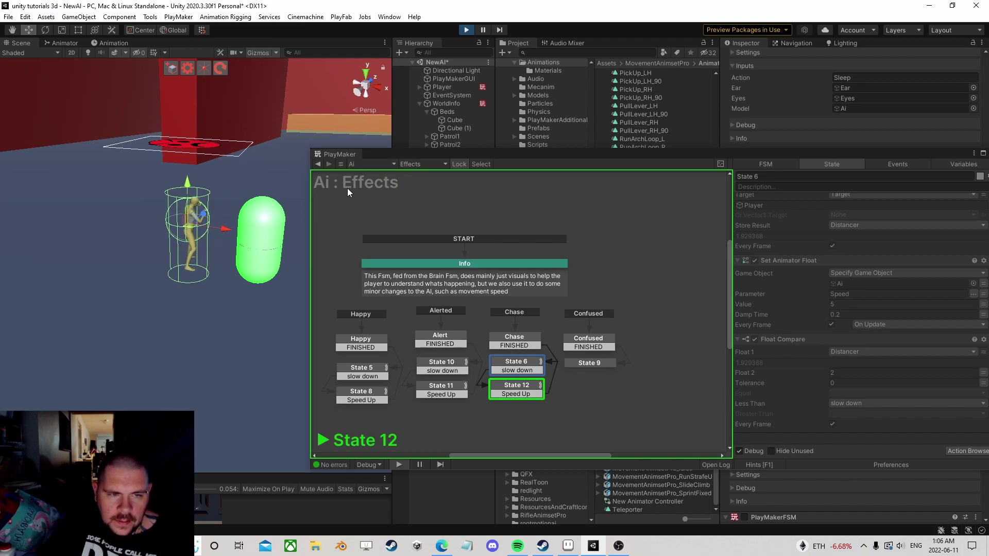
{"action": "right_click_drag", "start_coordinate": [190, 142], "coordinate": [206, 215]}
{"action": "middle_click_drag", "start_coordinate": [194, 103], "coordinate": [202, 198]}
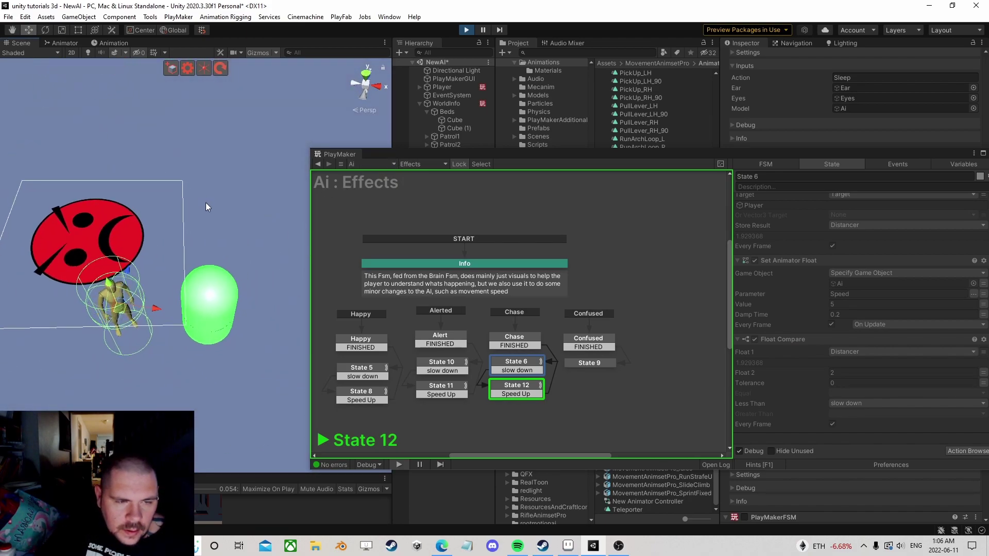
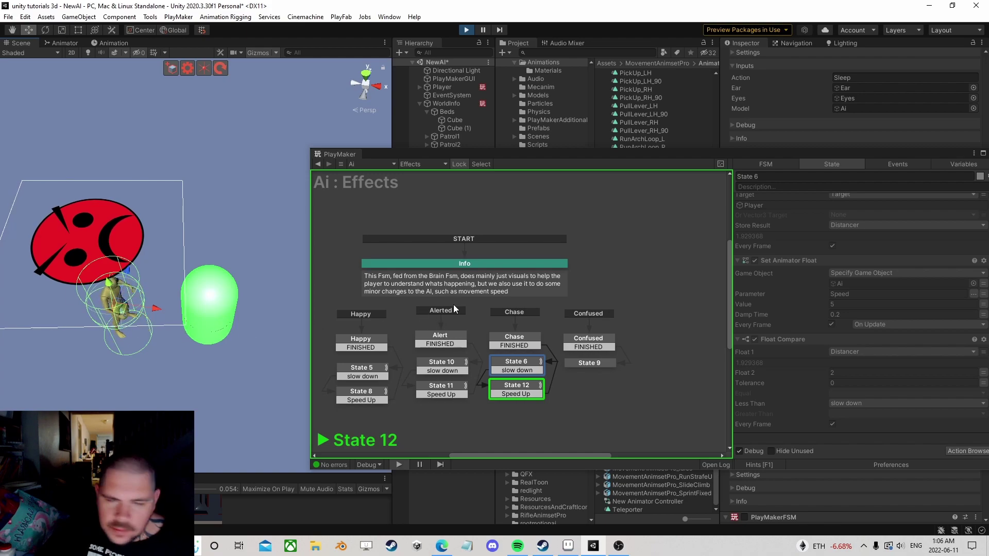
{"action": "left_click_drag", "start_coordinate": [885, 153], "coordinate": [823, 131]}
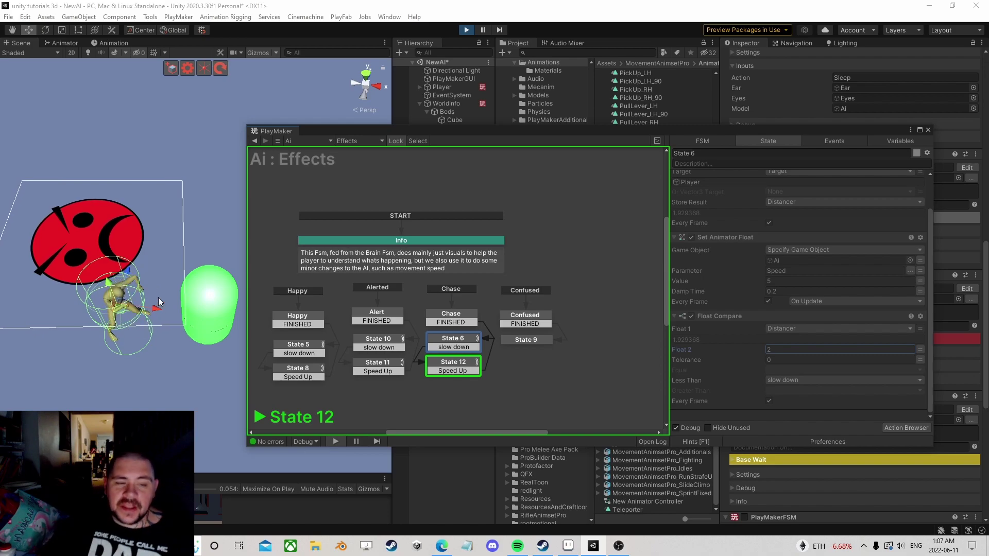
{"action": "left_click", "coordinate": [466, 30]}
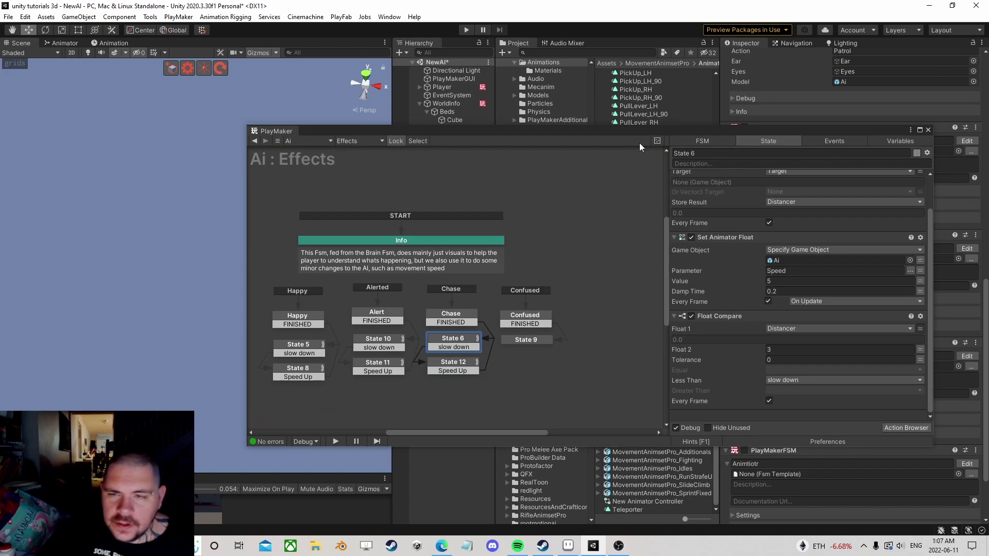
Set the Float Compare's Float 2 to 2 in Chase's State 6 and State 12 and in Alerted's State 10 and State 11
{"action": "left_click_drag", "start_coordinate": [659, 132], "coordinate": [509, 120]}
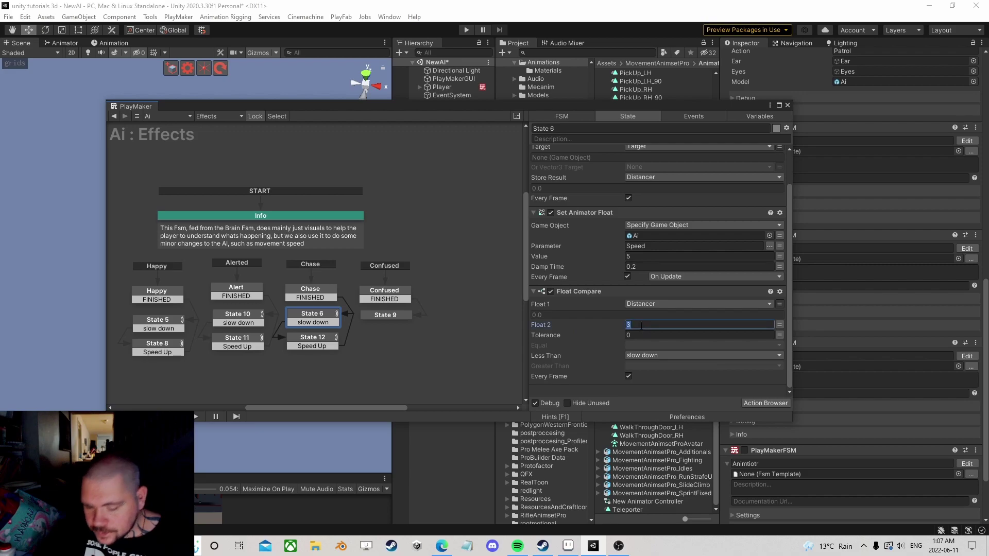
{"action": "left_click", "coordinate": [312, 343]}
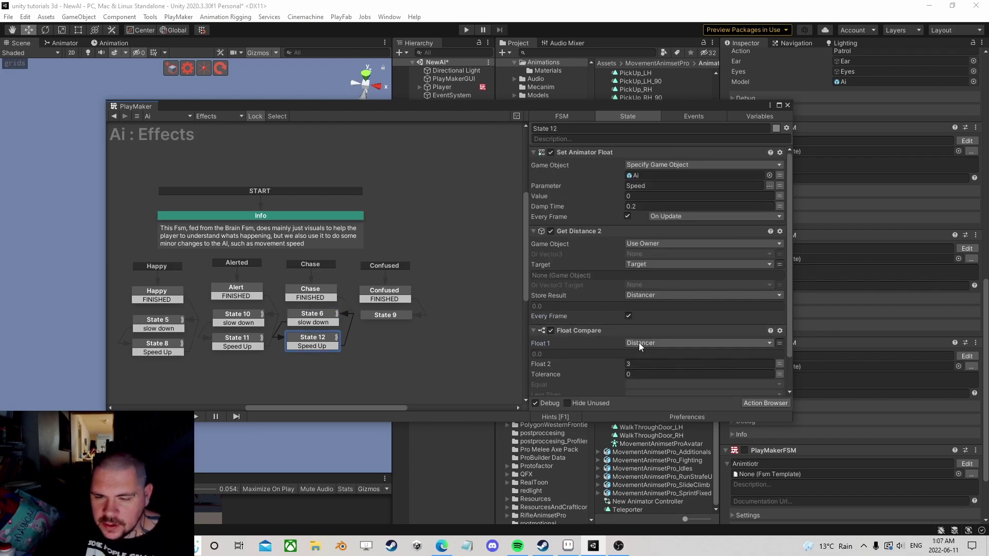
{"action": "left_click", "coordinate": [240, 321]}
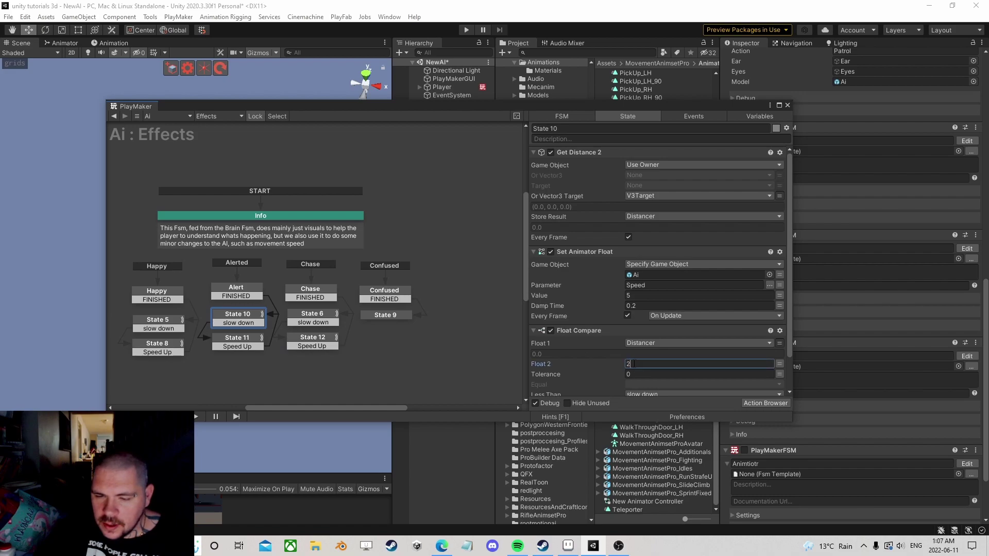
{"action": "left_click", "coordinate": [248, 344]}
{"action": "scroll", "coordinate": [633, 350], "scroll_direction": "down", "scroll_amount": 2}
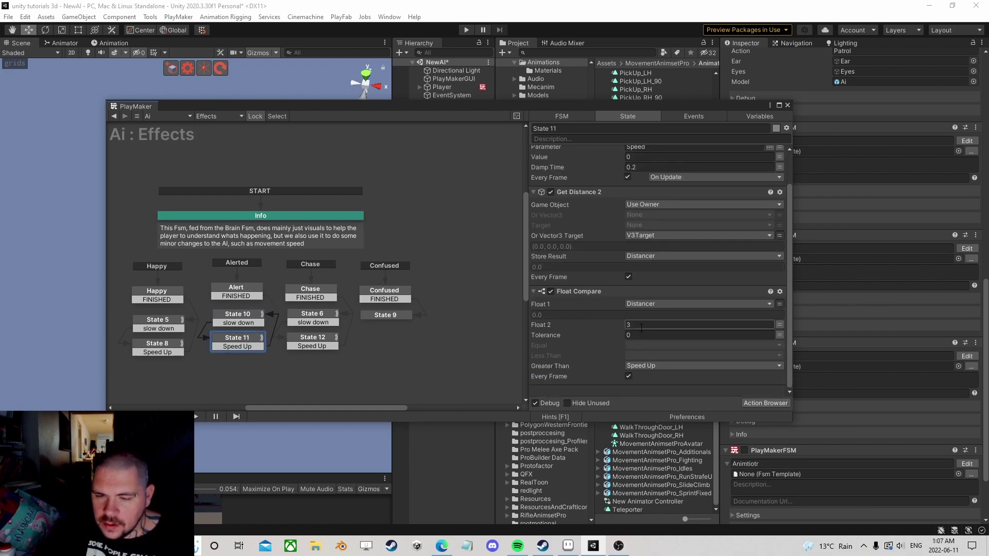
Set the Float Compare's Float 2 to 2 in the Happy branch's State 5 and State 8
{"action": "left_click", "coordinate": [181, 327]}
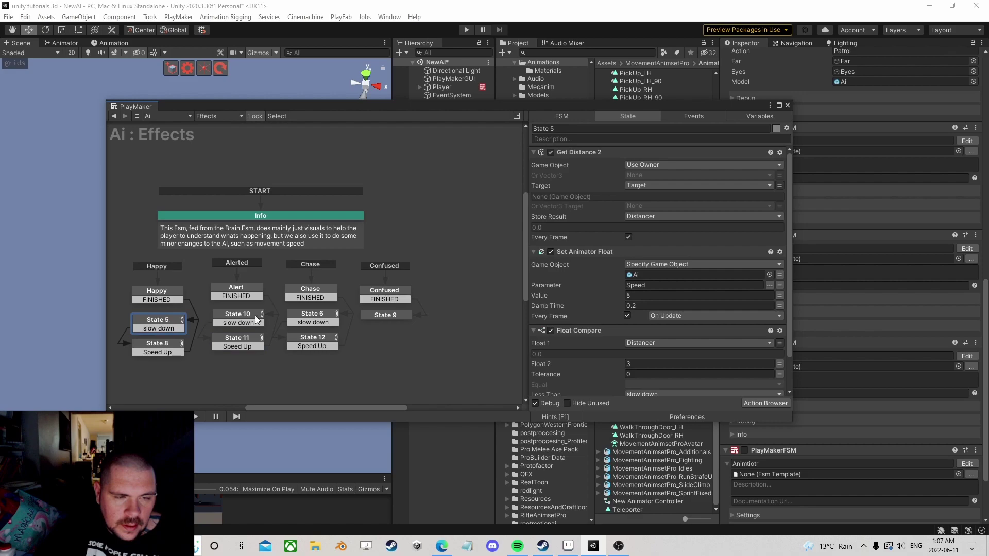
{"action": "scroll", "coordinate": [640, 328], "scroll_direction": "down", "scroll_amount": 2}
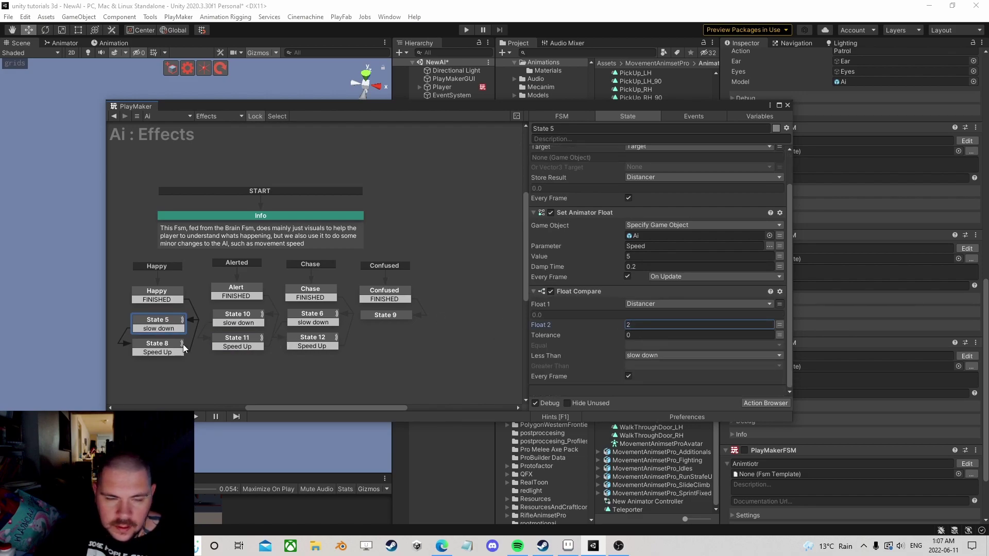
{"action": "left_click", "coordinate": [164, 348]}
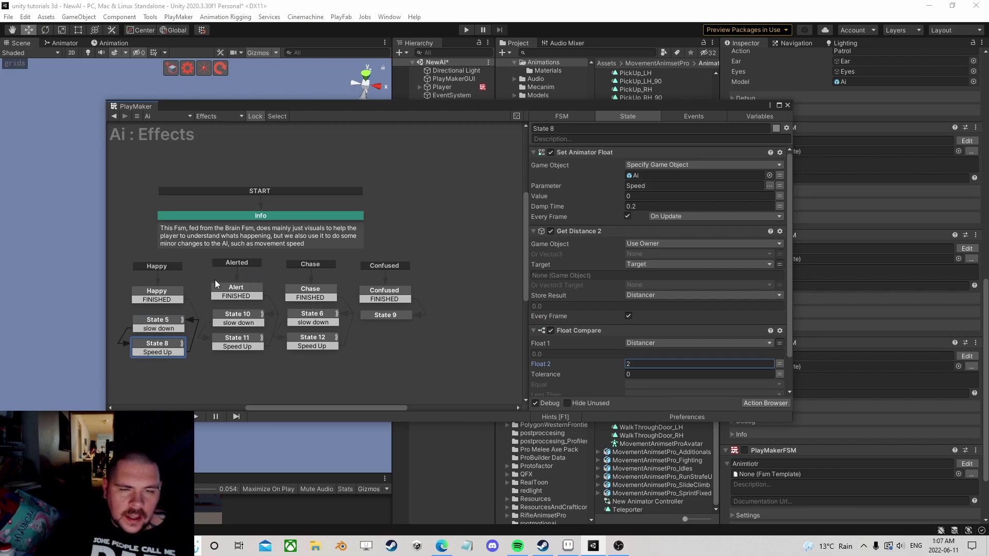
Run the game with the FSM editor closed and follow the Ai from above as it walks through the level
{"action": "left_click", "coordinate": [466, 30]}
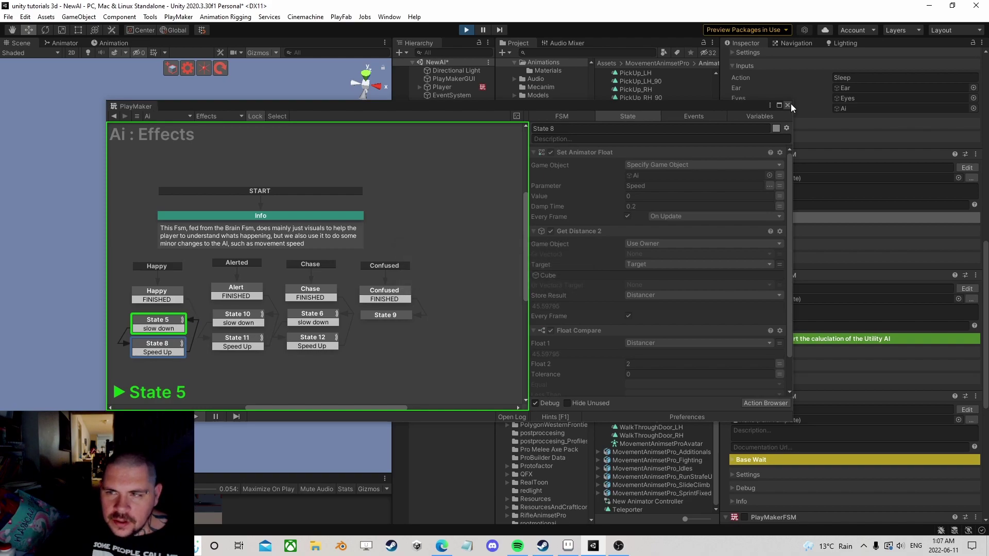
{"action": "left_click", "coordinate": [787, 104]}
{"action": "scroll", "coordinate": [295, 191], "scroll_direction": "down", "scroll_amount": 10}
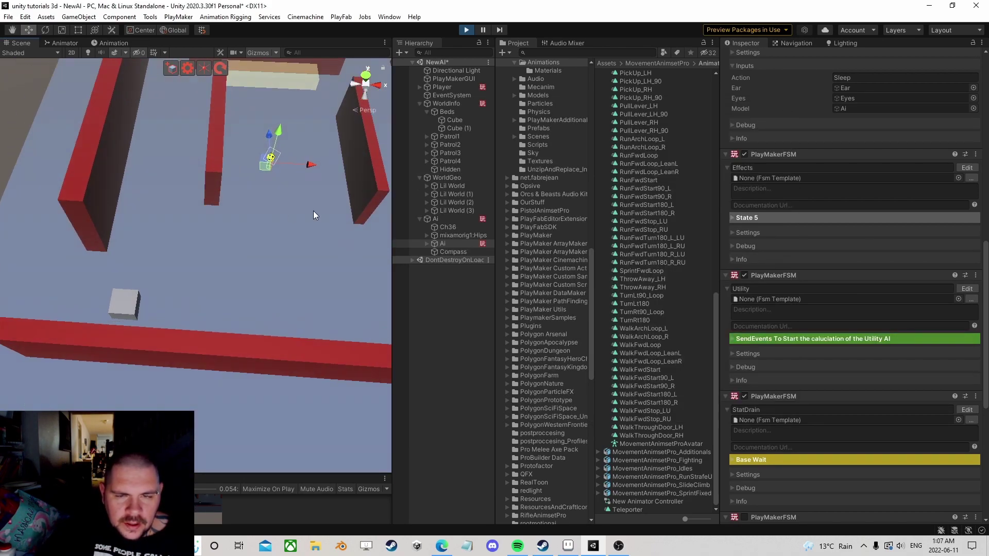
{"action": "scroll", "coordinate": [152, 351], "scroll_direction": "down", "scroll_amount": 5}
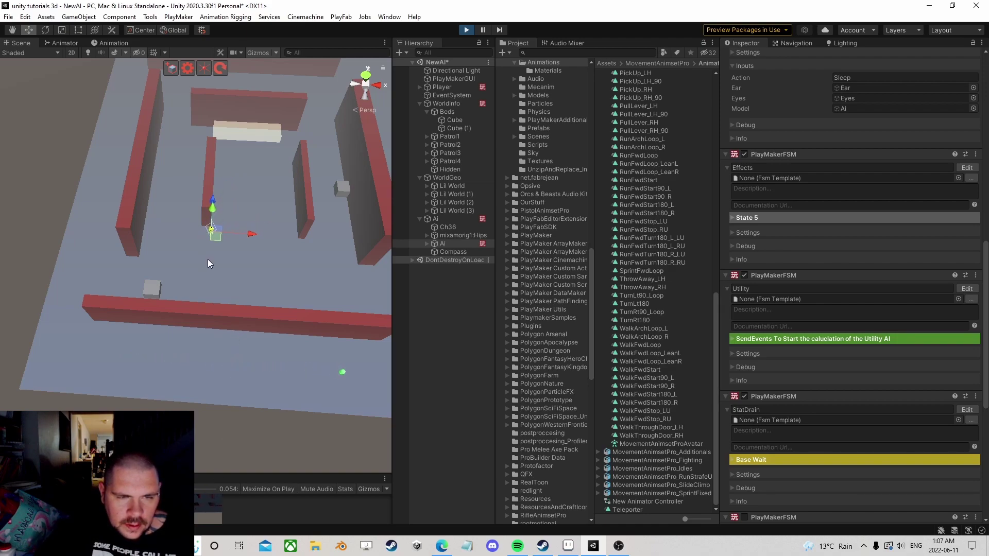
{"action": "scroll", "coordinate": [208, 259], "scroll_direction": "up", "scroll_amount": 4}
{"action": "mouse_move", "coordinate": [211, 264]}
{"action": "middle_mouse_down"}
{"action": "mouse_move", "coordinate": [187, 267]}
{"action": "mouse_move", "coordinate": [227, 258]}
{"action": "mouse_move", "coordinate": [214, 237]}
{"action": "mouse_move", "coordinate": [204, 319]}
{"action": "mouse_move", "coordinate": [225, 273]}
{"action": "middle_mouse_up"}
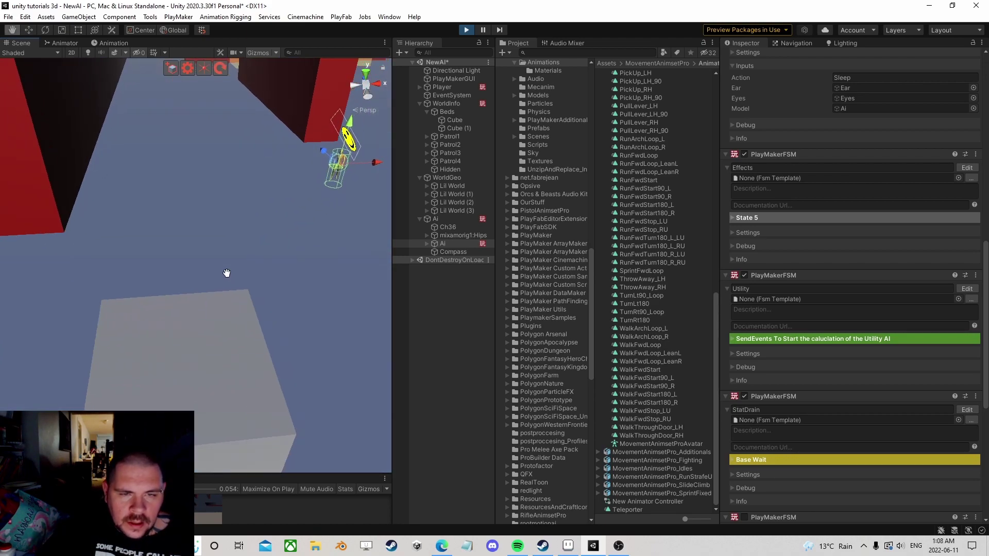
Open the child Ai's Brain FSM during play and place its editor window so the Ai stays visible in the scene
{"action": "left_click", "coordinate": [443, 245]}
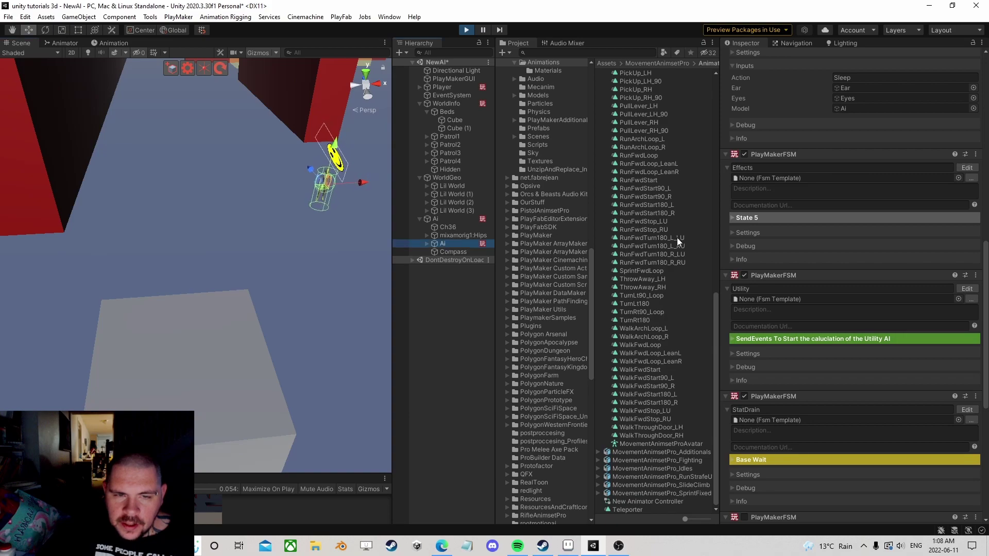
{"action": "scroll", "coordinate": [902, 349], "scroll_direction": "up", "scroll_amount": 5}
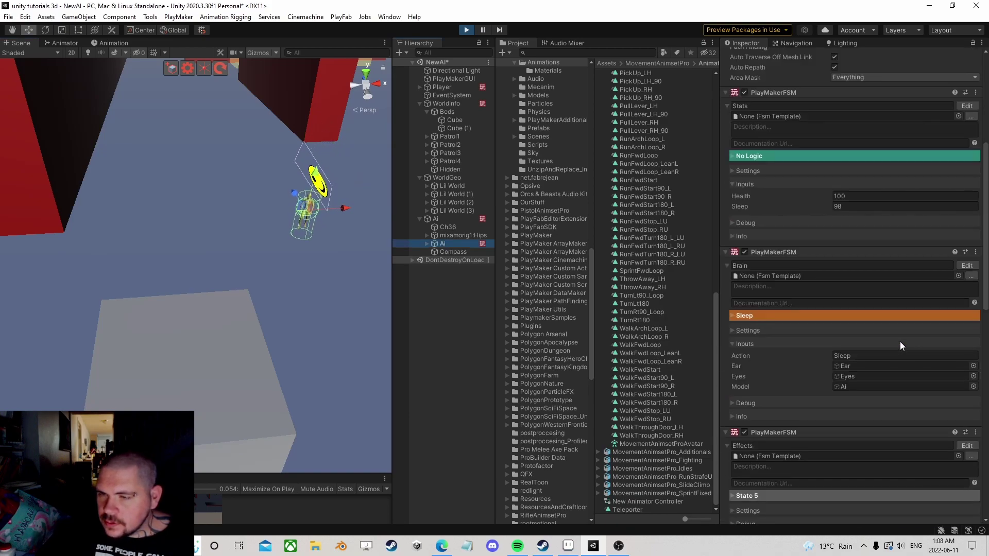
{"action": "left_click", "coordinate": [966, 266]}
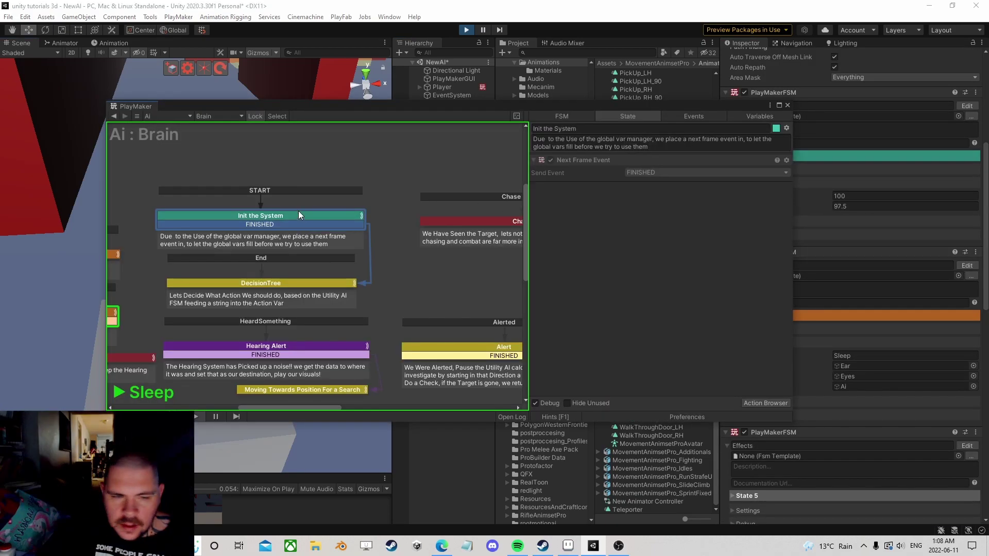
{"action": "left_click_drag", "start_coordinate": [287, 107], "coordinate": [529, 38]}
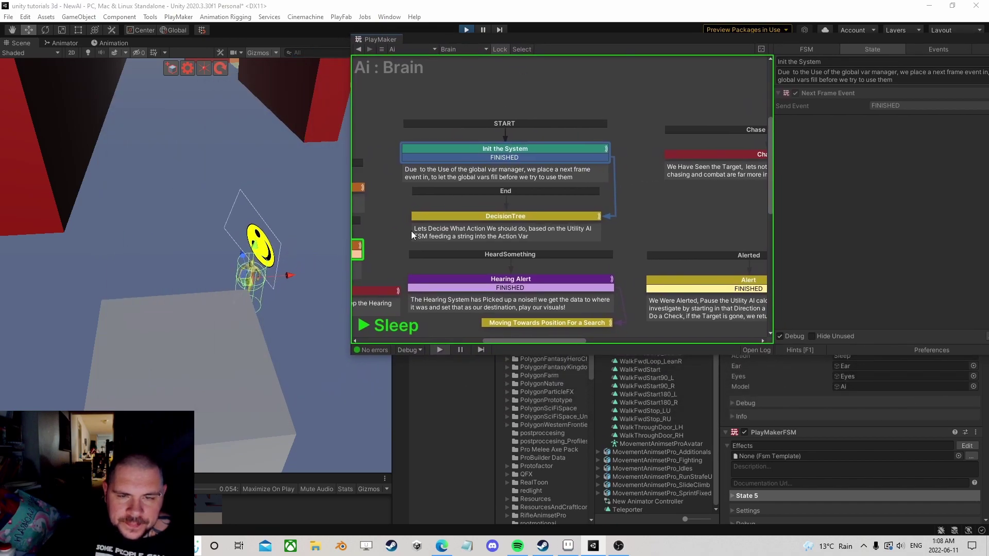
Deactivate the bed Cube that blocks the view of the Ai in the running scene
{"action": "scroll", "coordinate": [176, 204], "scroll_direction": "down", "scroll_amount": 4}
{"action": "right_click_drag", "start_coordinate": [176, 204], "coordinate": [156, 211]}
{"action": "middle_click_drag", "start_coordinate": [156, 211], "coordinate": [186, 231]}
{"action": "left_click_drag", "start_coordinate": [186, 231], "coordinate": [240, 279], "text": "alt"}
{"action": "left_click", "coordinate": [248, 287]}
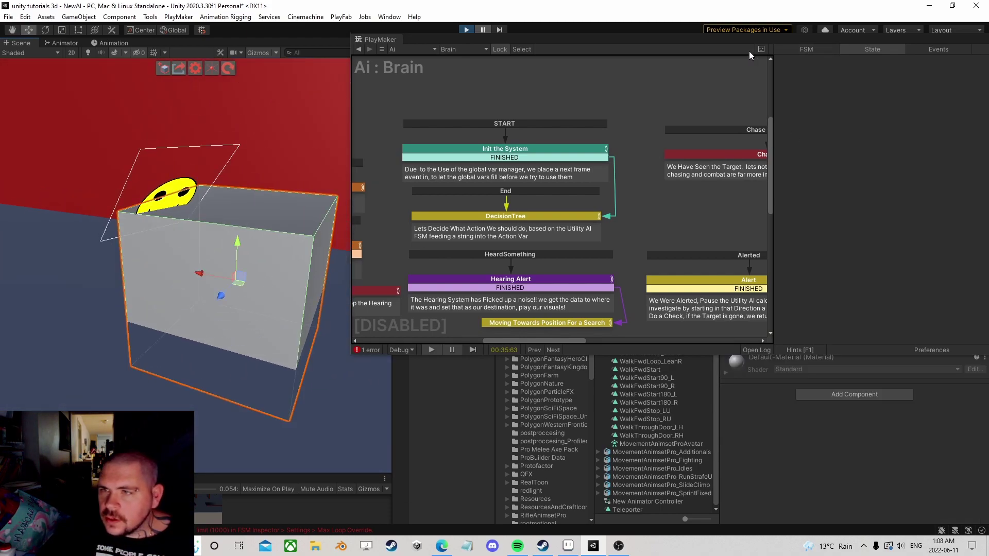
{"action": "left_click_drag", "start_coordinate": [721, 39], "coordinate": [715, 131]}
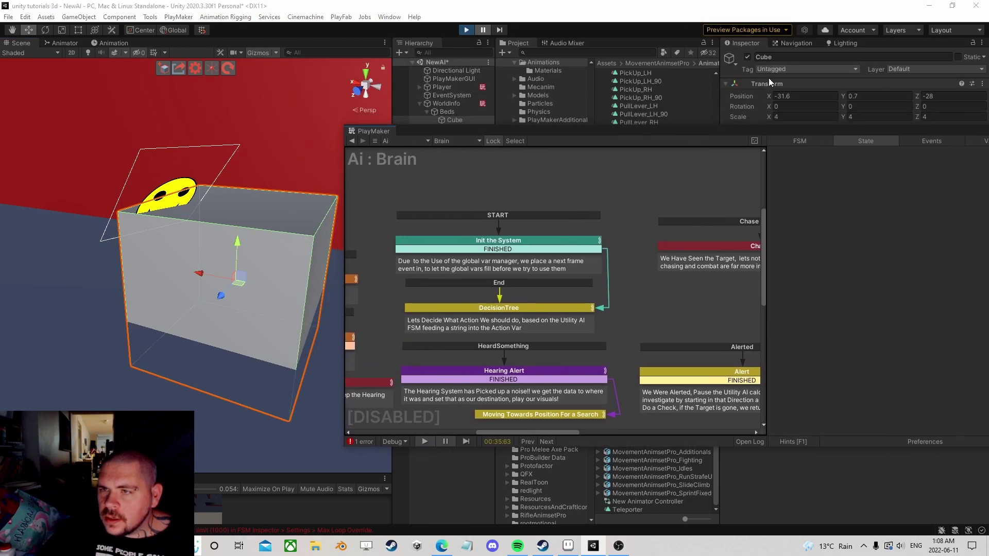
{"action": "left_click", "coordinate": [747, 57]}
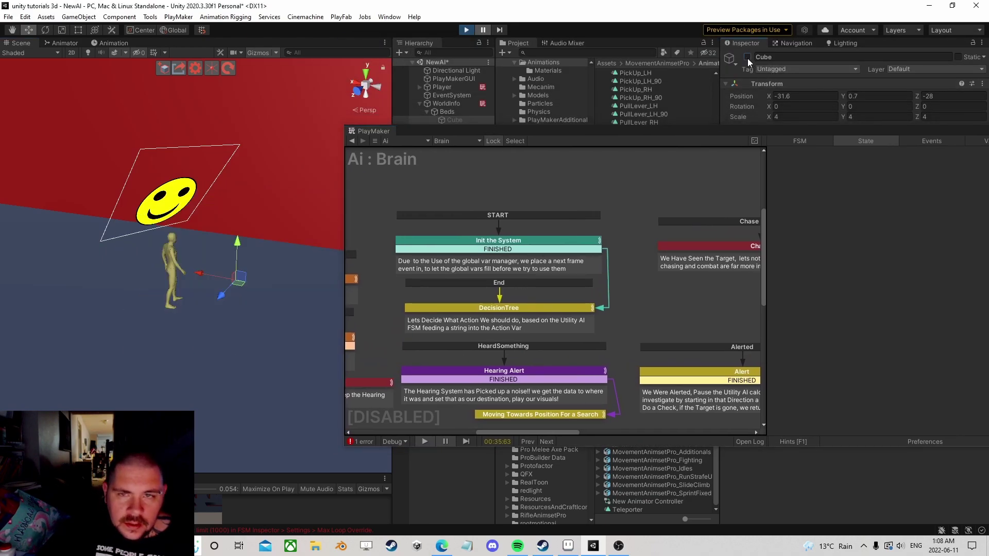
Examine the Brain FSM's loop-count error in the Console and clear the floating windows from the Hierarchy
{"action": "left_click", "coordinate": [170, 531]}
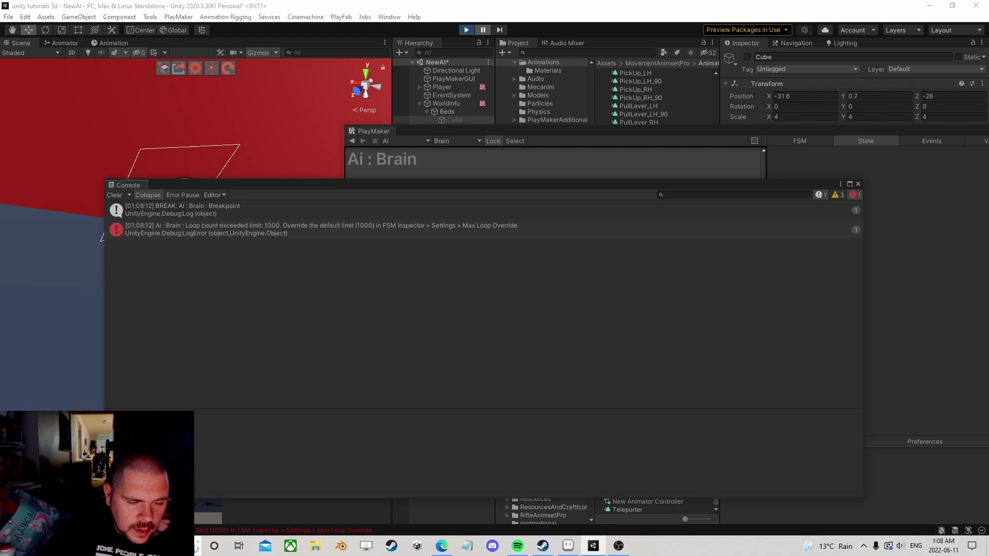
{"action": "left_click", "coordinate": [230, 231]}
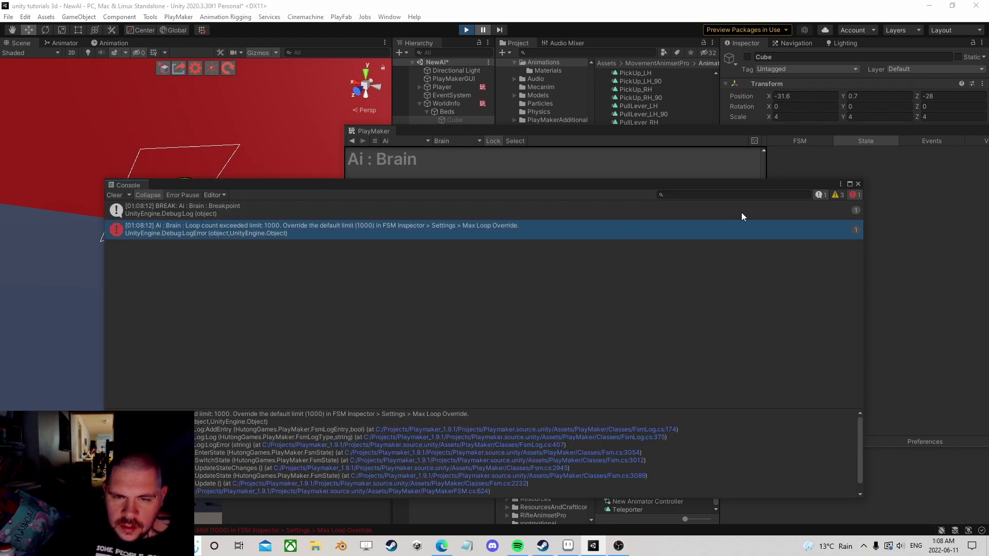
{"action": "left_click", "coordinate": [858, 184]}
{"action": "left_click_drag", "start_coordinate": [661, 133], "coordinate": [357, 111]}
{"action": "left_click", "coordinate": [690, 108]}
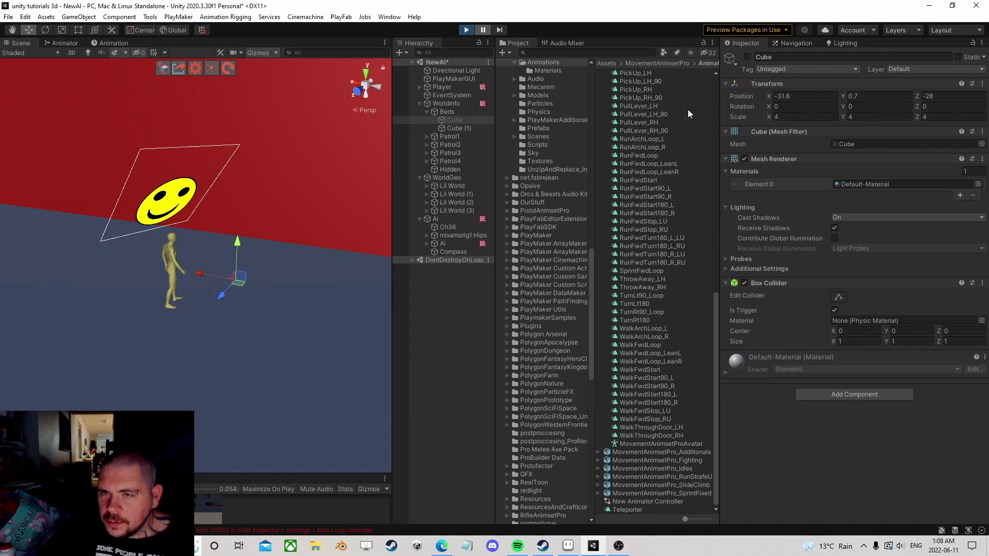
Open the child Ai's Brain FSM for editing and re-enable its PlayMakerFSM component
{"action": "left_click", "coordinate": [453, 243]}
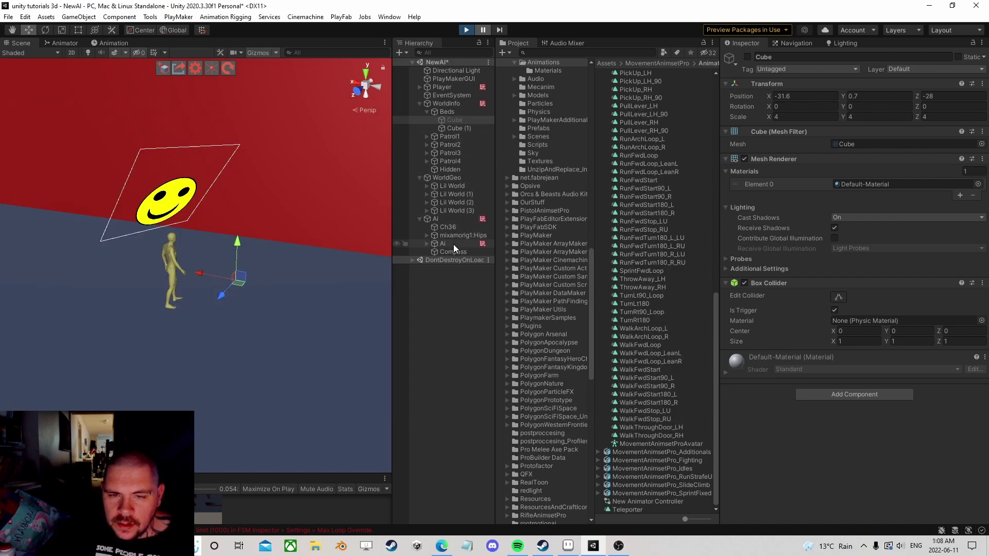
{"action": "scroll", "coordinate": [783, 300], "scroll_direction": "down", "scroll_amount": 5}
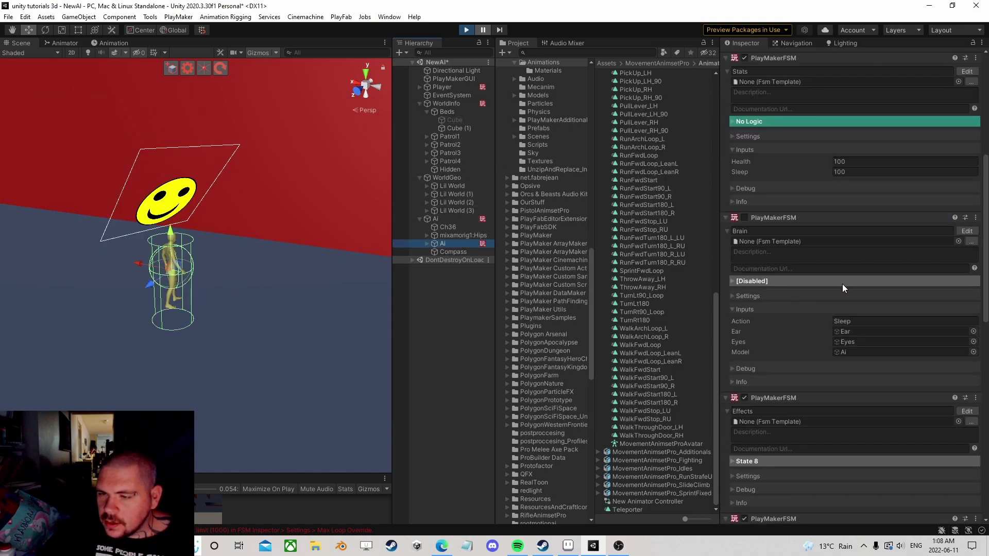
{"action": "left_click", "coordinate": [967, 231]}
{"action": "left_click", "coordinate": [744, 217]}
{"action": "left_click_drag", "start_coordinate": [316, 110], "coordinate": [582, 95]}
{"action": "middle_click_drag", "start_coordinate": [413, 273], "coordinate": [583, 204]}
Examine the actions of the Sleep state and The Sleeping State for the distance check and transitions causing the loop
{"action": "left_click", "coordinate": [436, 229]}
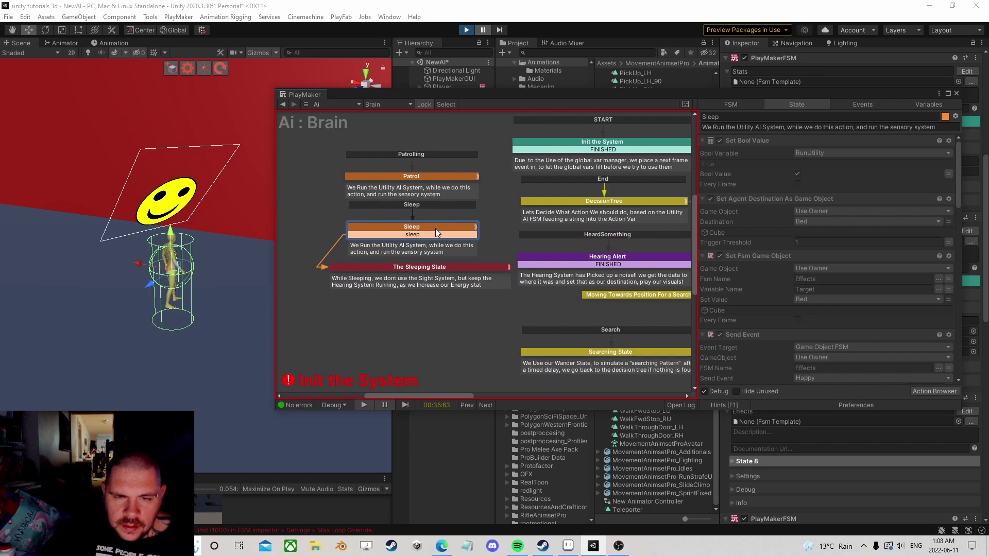
{"action": "scroll", "coordinate": [843, 264], "scroll_direction": "down", "scroll_amount": 6}
{"action": "scroll", "coordinate": [821, 271], "scroll_direction": "up", "scroll_amount": 6}
{"action": "scroll", "coordinate": [820, 270], "scroll_direction": "down", "scroll_amount": 5}
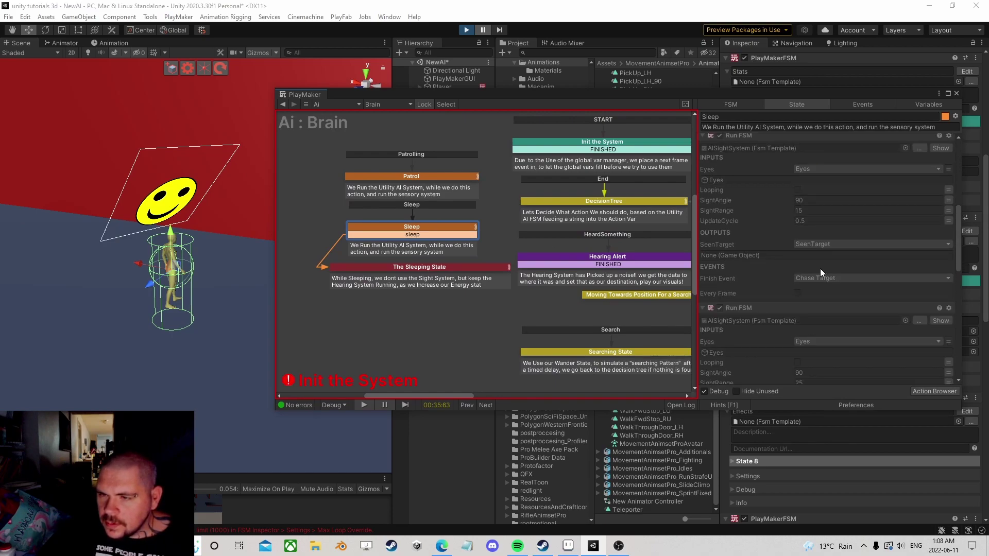
{"action": "left_click", "coordinate": [451, 267]}
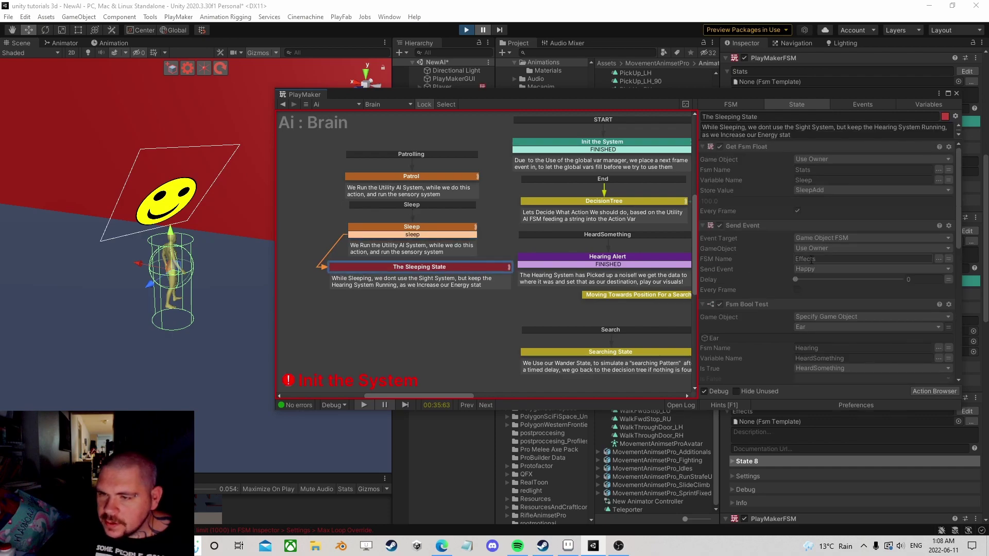
{"action": "scroll", "coordinate": [811, 260], "scroll_direction": "down", "scroll_amount": 8}
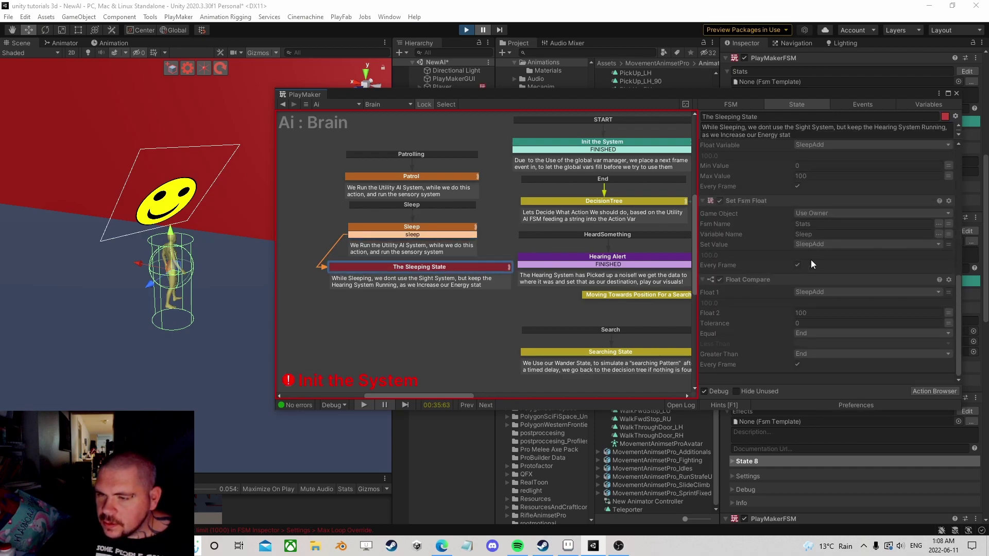
{"action": "scroll", "coordinate": [811, 261], "scroll_direction": "up", "scroll_amount": 6}
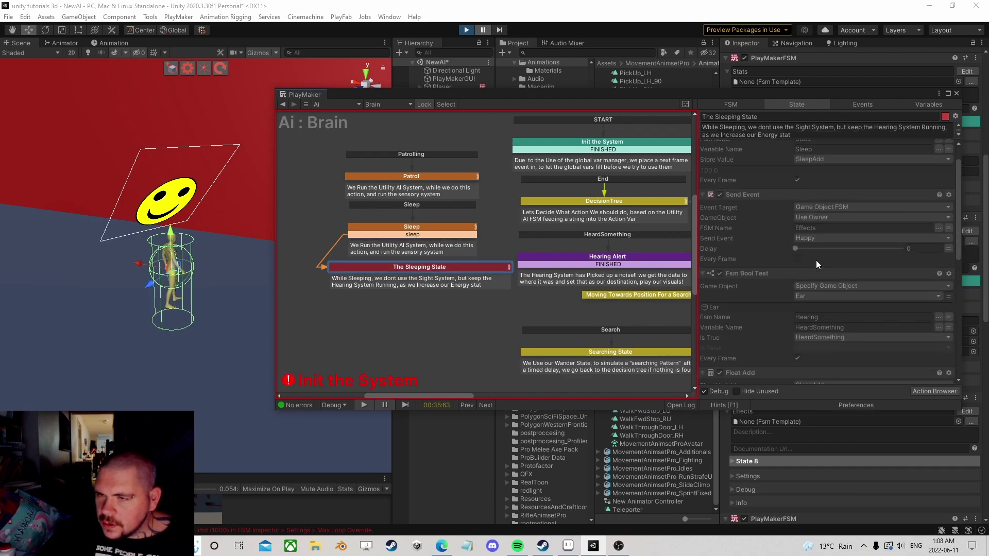
{"action": "scroll", "coordinate": [816, 261], "scroll_direction": "up", "scroll_amount": 2}
{"action": "left_click", "coordinate": [432, 231]}
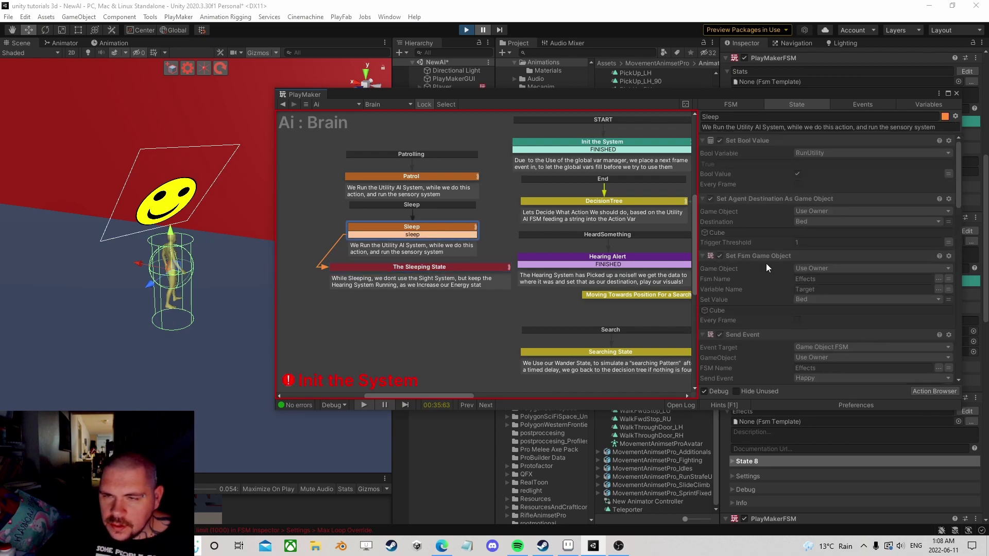
{"action": "scroll", "coordinate": [801, 274], "scroll_direction": "down", "scroll_amount": 10}
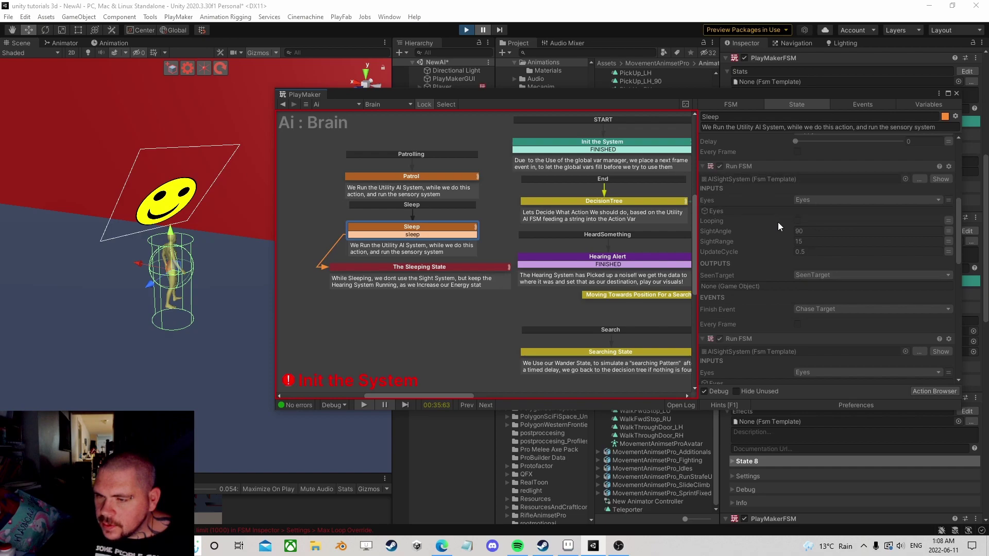
{"action": "scroll", "coordinate": [793, 237], "scroll_direction": "down", "scroll_amount": 3}
{"action": "scroll", "coordinate": [793, 236], "scroll_direction": "down", "scroll_amount": 5}
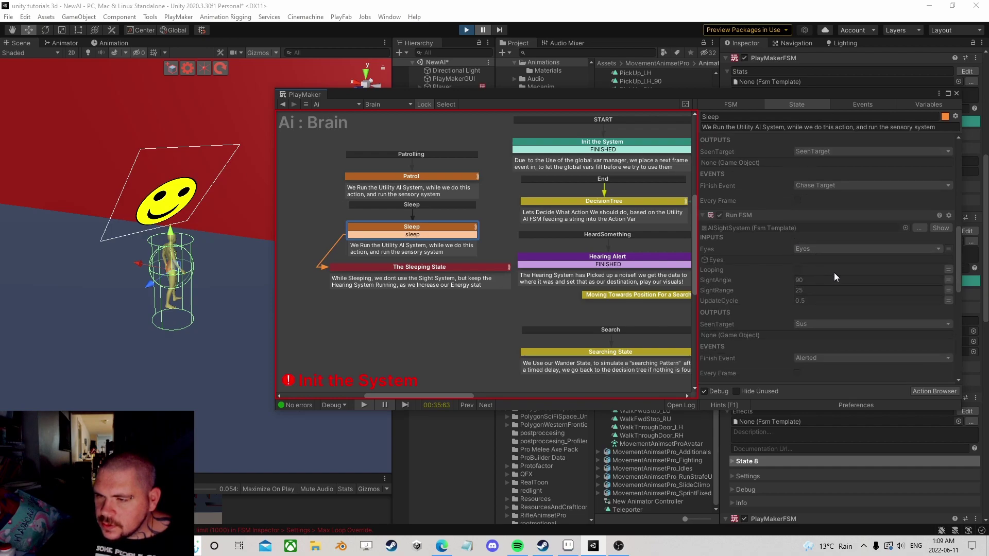
{"action": "scroll", "coordinate": [813, 264], "scroll_direction": "down", "scroll_amount": 7}
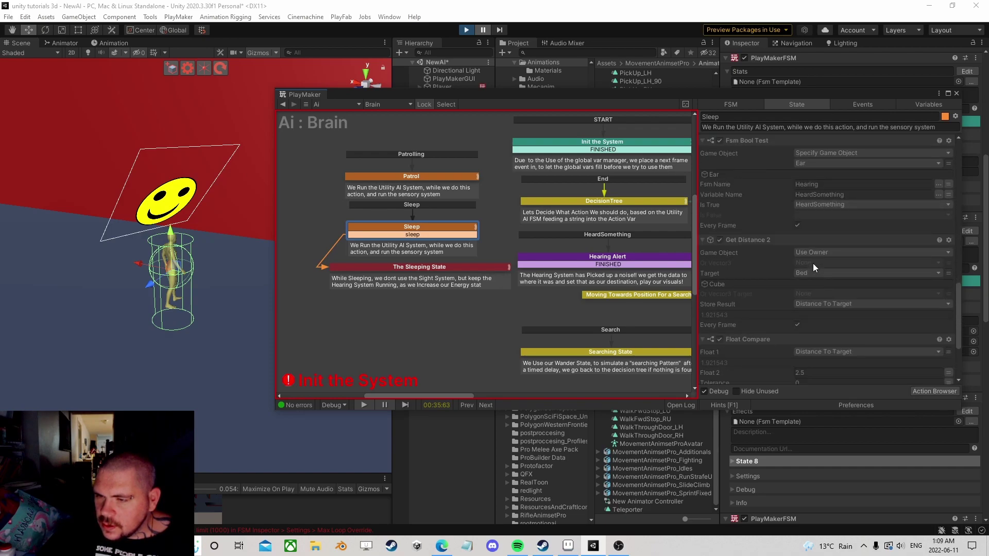
{"action": "scroll", "coordinate": [813, 264], "scroll_direction": "down", "scroll_amount": 1}
{"action": "scroll", "coordinate": [814, 264], "scroll_direction": "up", "scroll_amount": 1}
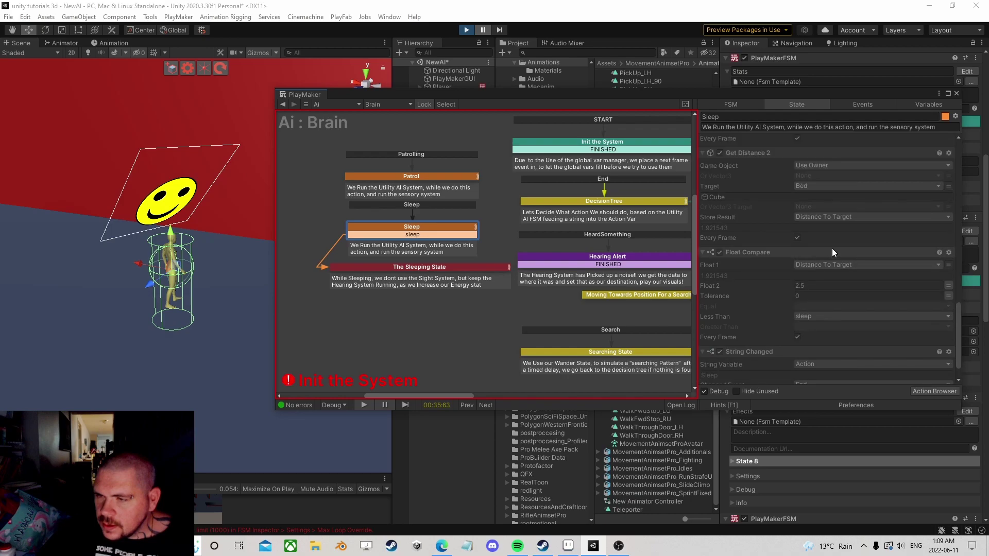
Unpause the game to retest the Brain FSM, pause it again, and re-enable the Brain component
{"action": "left_click_drag", "start_coordinate": [765, 94], "coordinate": [695, 51]}
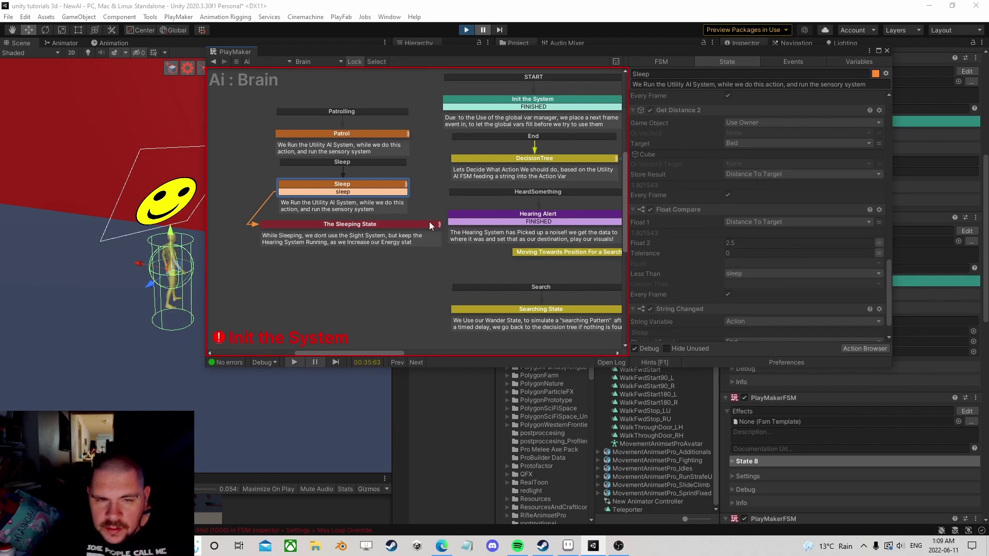
{"action": "left_click_drag", "start_coordinate": [839, 52], "coordinate": [692, 242]}
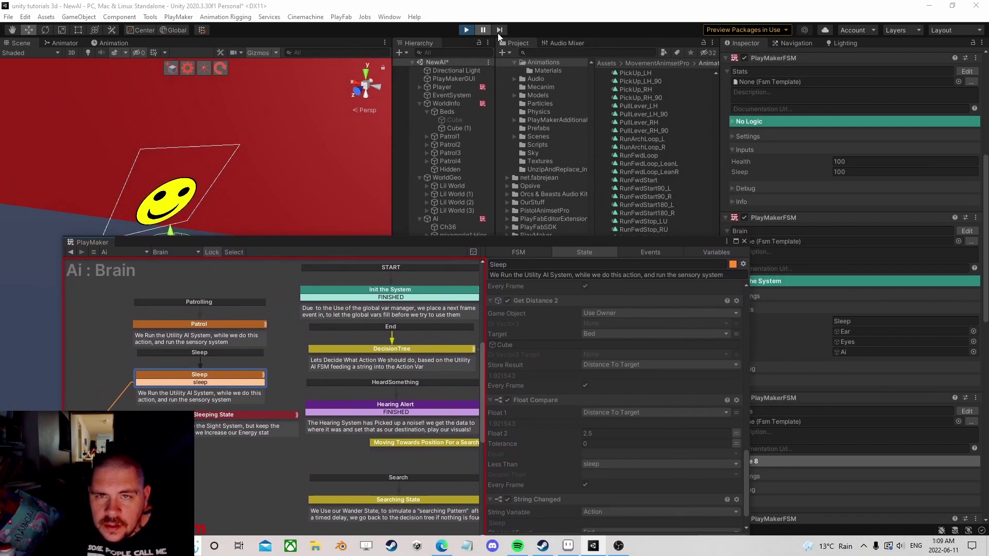
{"action": "left_click", "coordinate": [483, 30]}
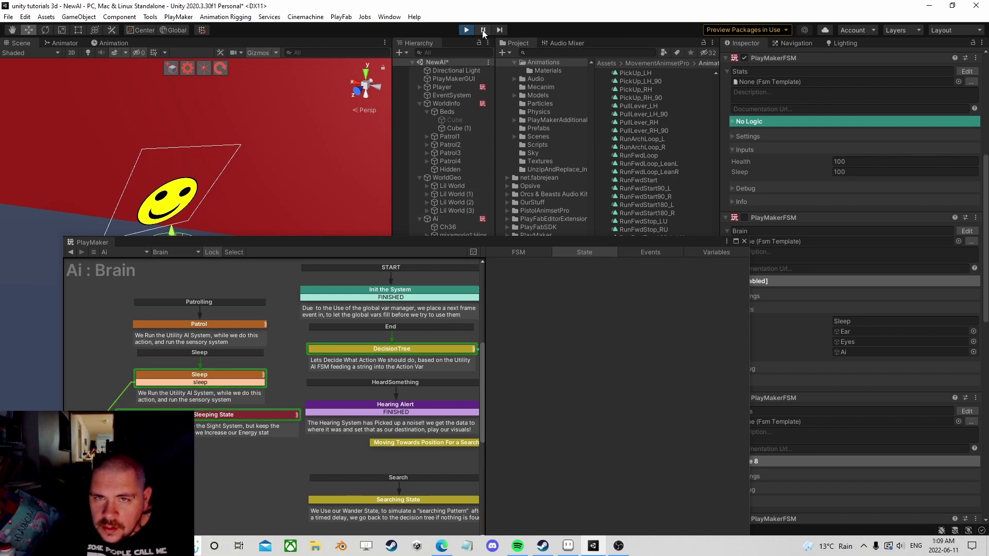
{"action": "left_click", "coordinate": [483, 30]}
{"action": "double_click", "coordinate": [743, 218]}
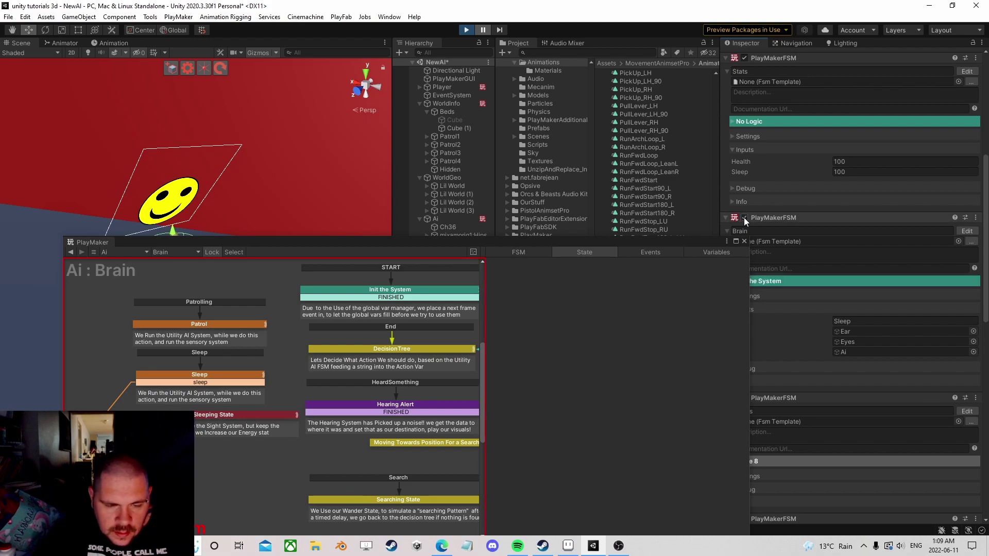
Disable the Float Compare and Set Fsm Float actions in the Brain FSM's The Sleeping State
{"action": "scroll", "coordinate": [312, 384], "scroll_direction": "down", "scroll_amount": 2}
{"action": "scroll", "coordinate": [312, 382], "scroll_direction": "down", "scroll_amount": 4}
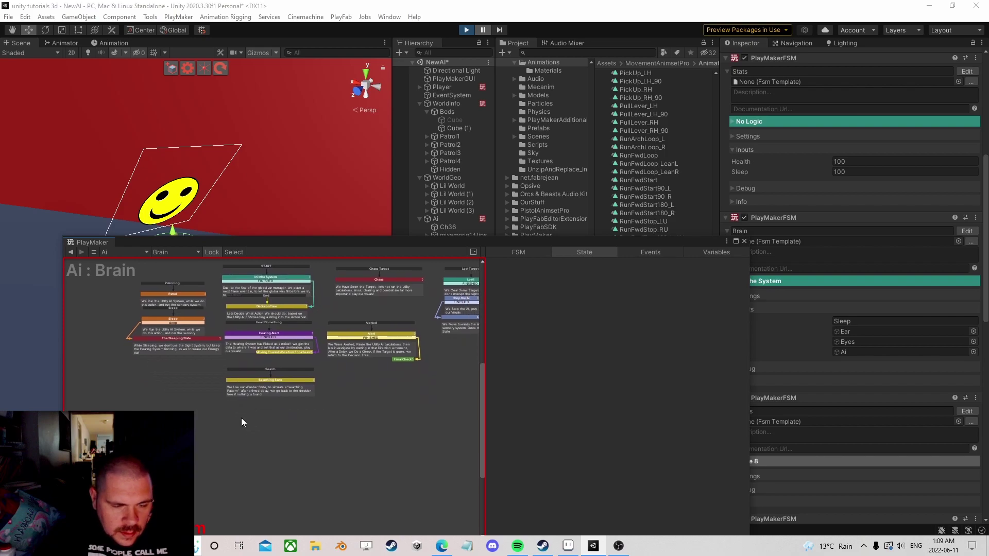
{"action": "left_click_drag", "start_coordinate": [401, 242], "coordinate": [519, 130]}
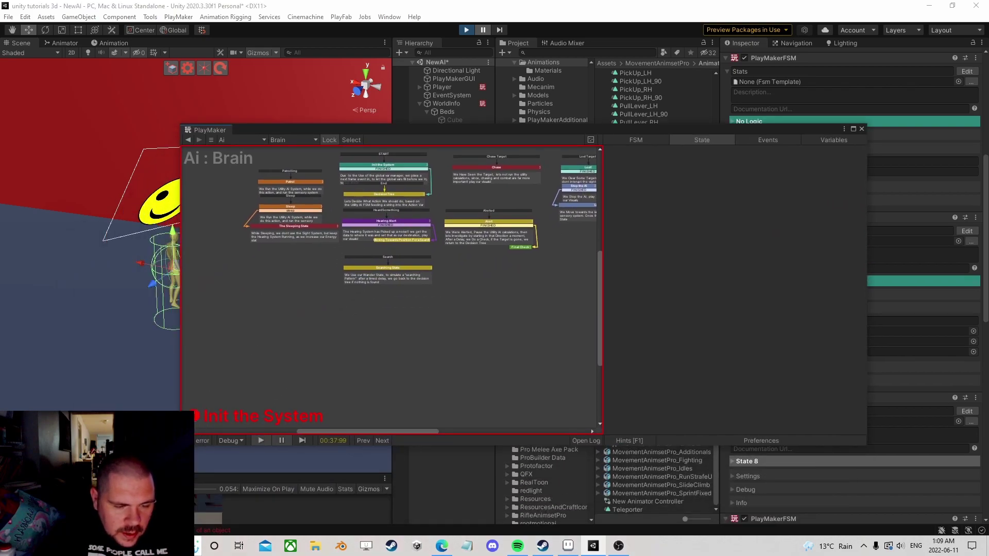
{"action": "scroll", "coordinate": [282, 284], "scroll_direction": "up", "scroll_amount": 3}
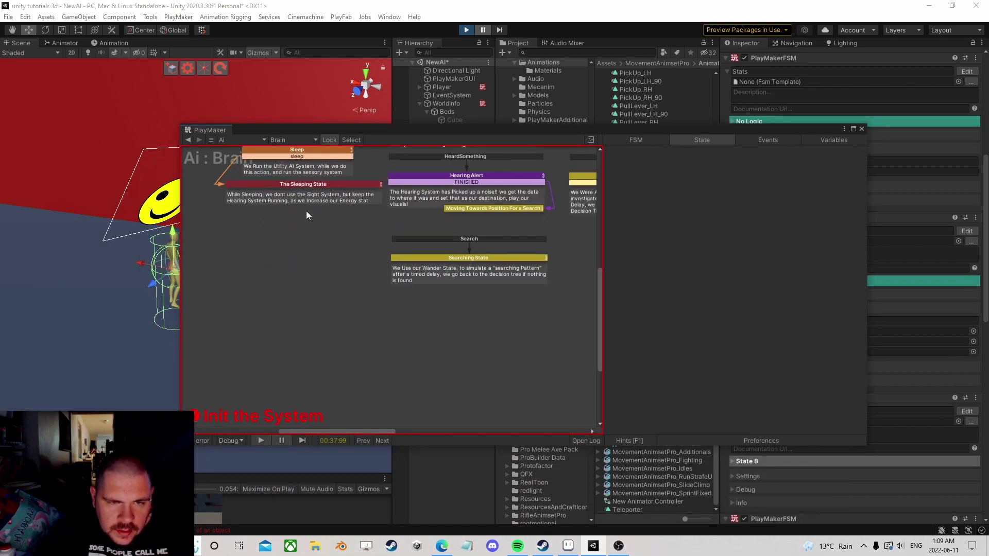
{"action": "left_click", "coordinate": [303, 184]}
{"action": "scroll", "coordinate": [670, 309], "scroll_direction": "down", "scroll_amount": 6}
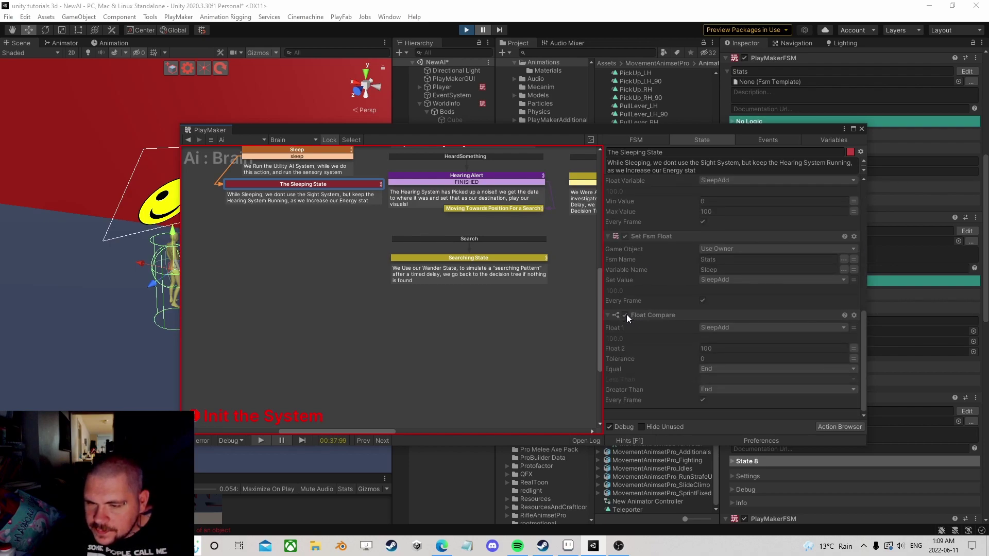
{"action": "left_click", "coordinate": [625, 315]}
{"action": "left_click", "coordinate": [625, 236]}
Disable the Float Clamp, Float Add and Fsm Bool Test actions in The Sleeping State
{"action": "scroll", "coordinate": [626, 280], "scroll_direction": "up", "scroll_amount": 3}
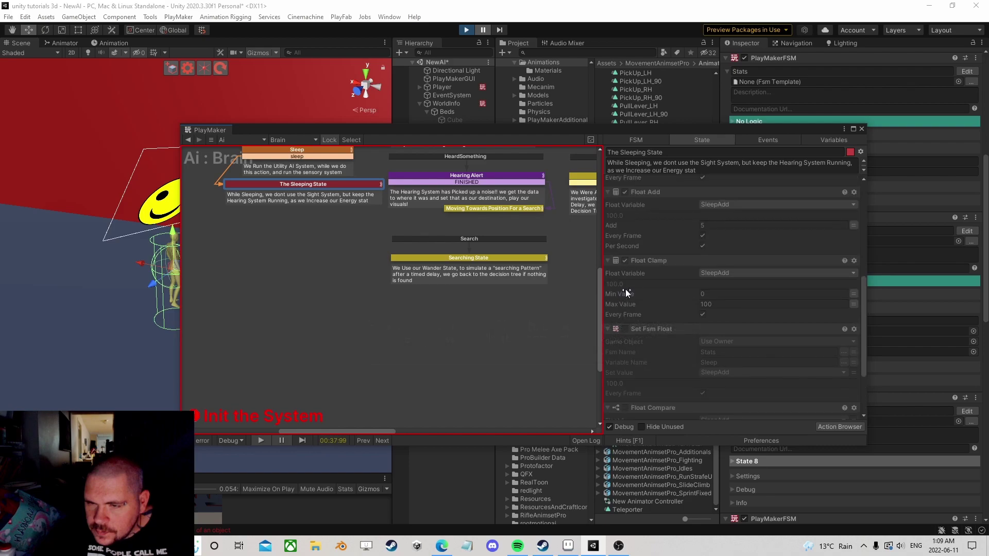
{"action": "left_click", "coordinate": [624, 261]}
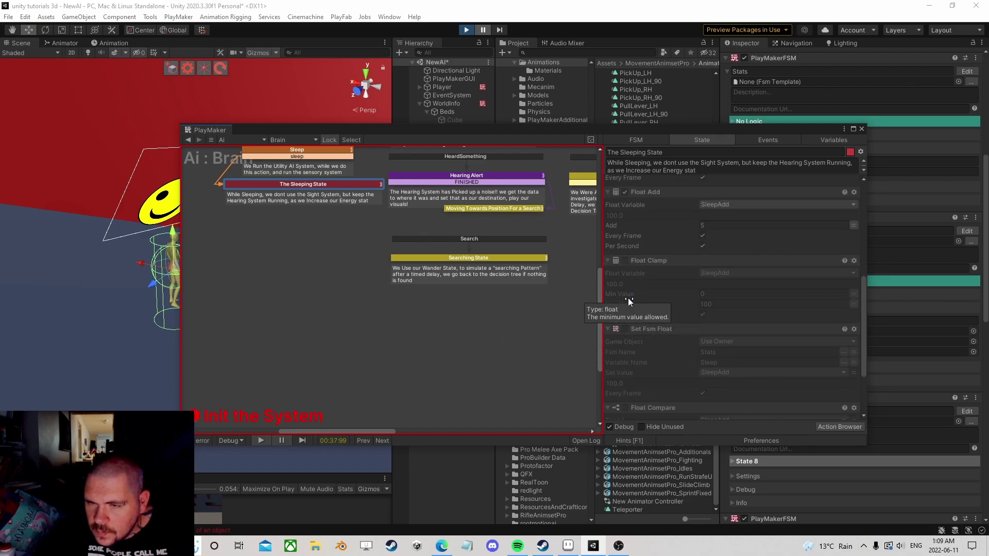
{"action": "scroll", "coordinate": [618, 222], "scroll_direction": "up", "scroll_amount": 1}
{"action": "left_click", "coordinate": [624, 252]}
{"action": "scroll", "coordinate": [628, 278], "scroll_direction": "up", "scroll_amount": 2}
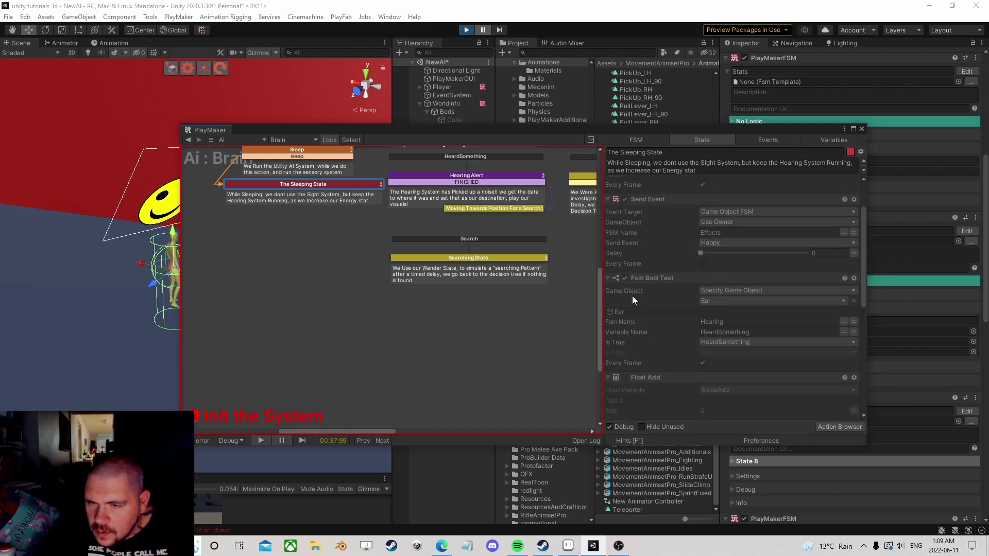
{"action": "left_click", "coordinate": [624, 278]}
{"action": "scroll", "coordinate": [628, 309], "scroll_direction": "up", "scroll_amount": 2}
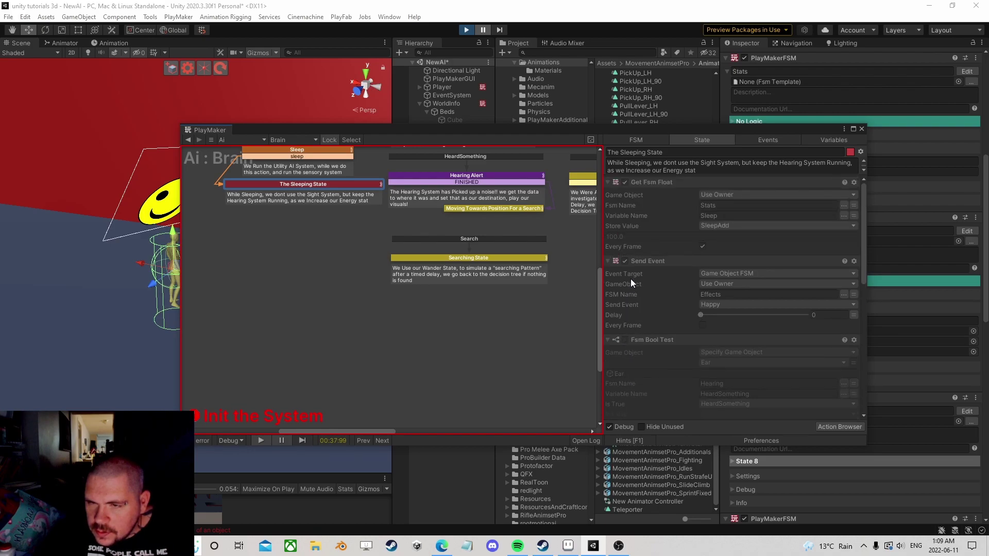
Resume the game and re-enable the Fsm Bool Test action in The Sleeping State
{"action": "left_click_drag", "start_coordinate": [703, 133], "coordinate": [588, 208]}
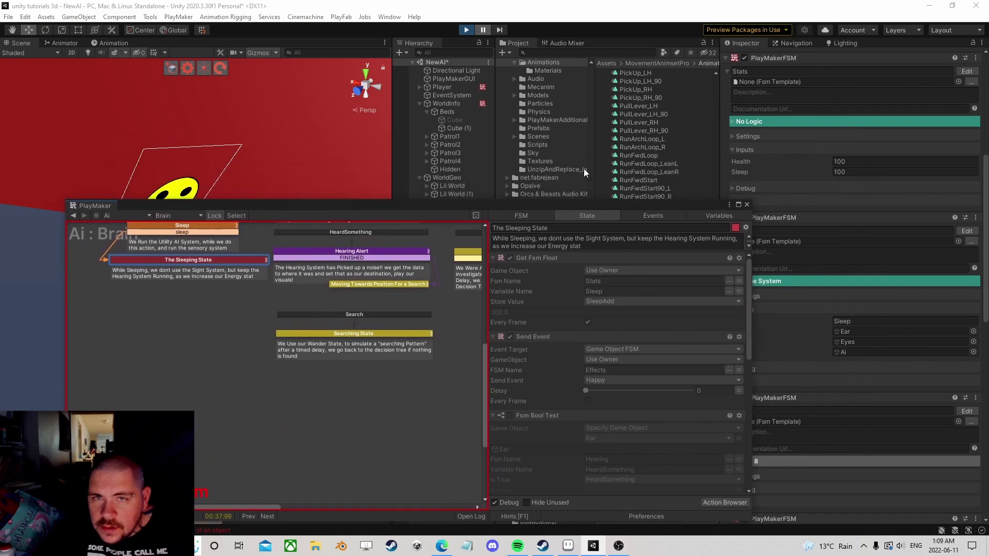
{"action": "left_click", "coordinate": [482, 30]}
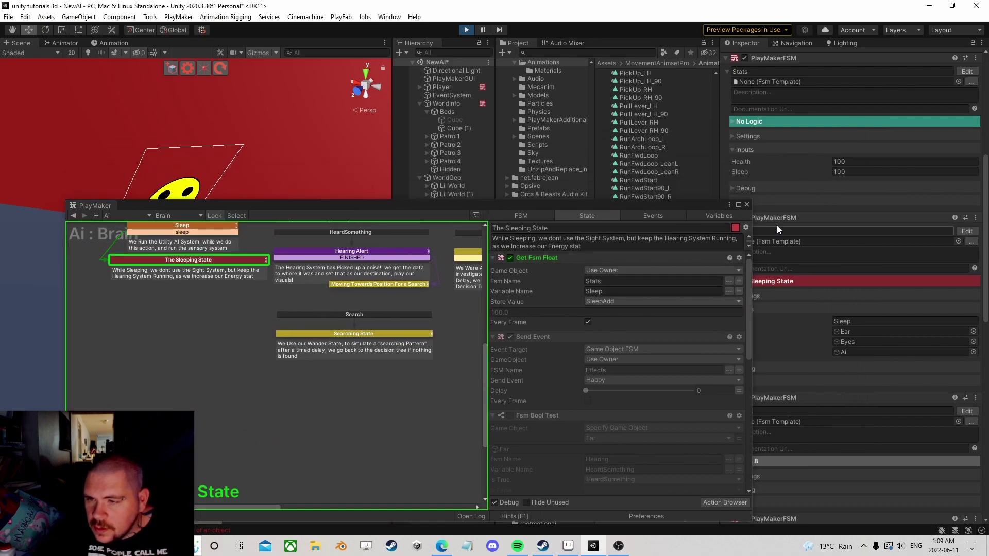
{"action": "left_click_drag", "start_coordinate": [678, 204], "coordinate": [836, 160]}
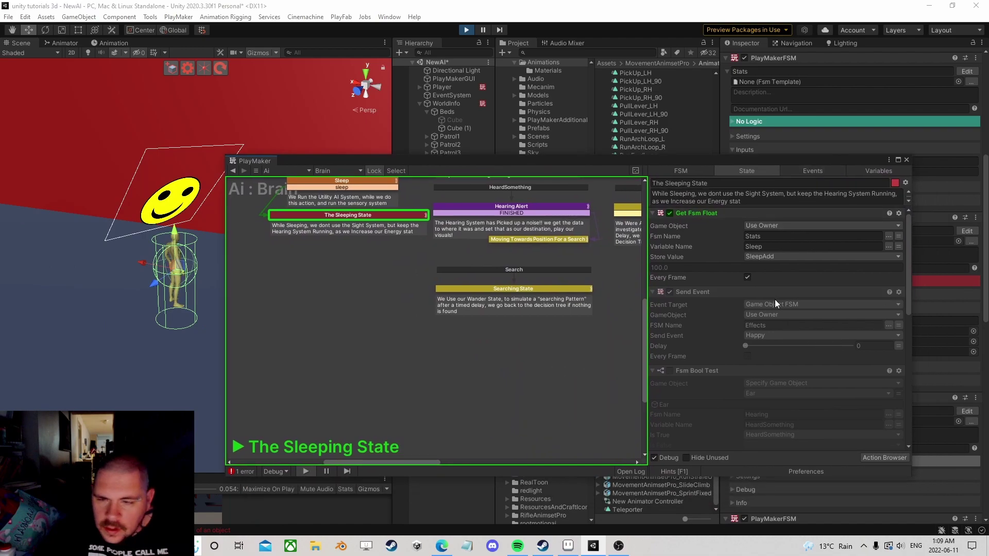
{"action": "scroll", "coordinate": [737, 330], "scroll_direction": "down", "scroll_amount": 3}
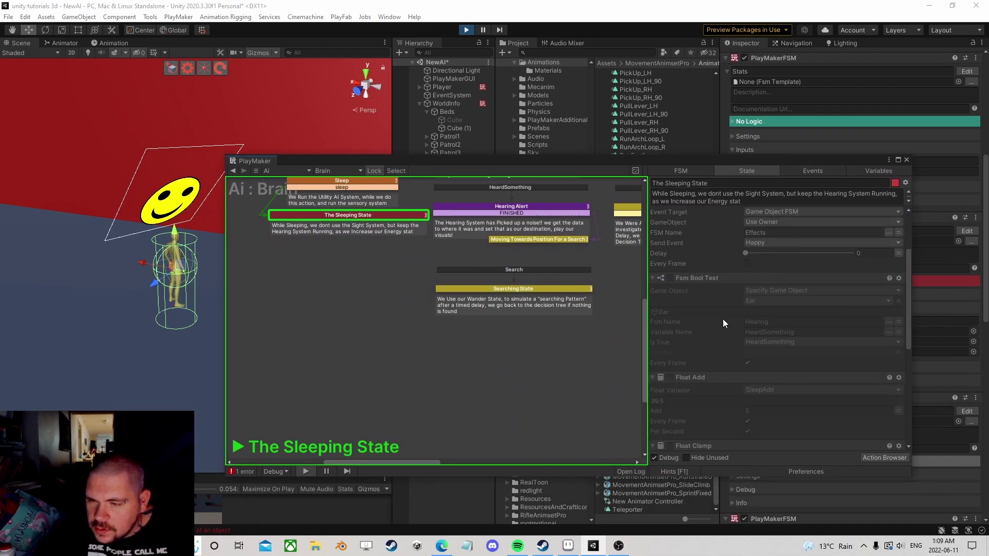
{"action": "left_click", "coordinate": [670, 278]}
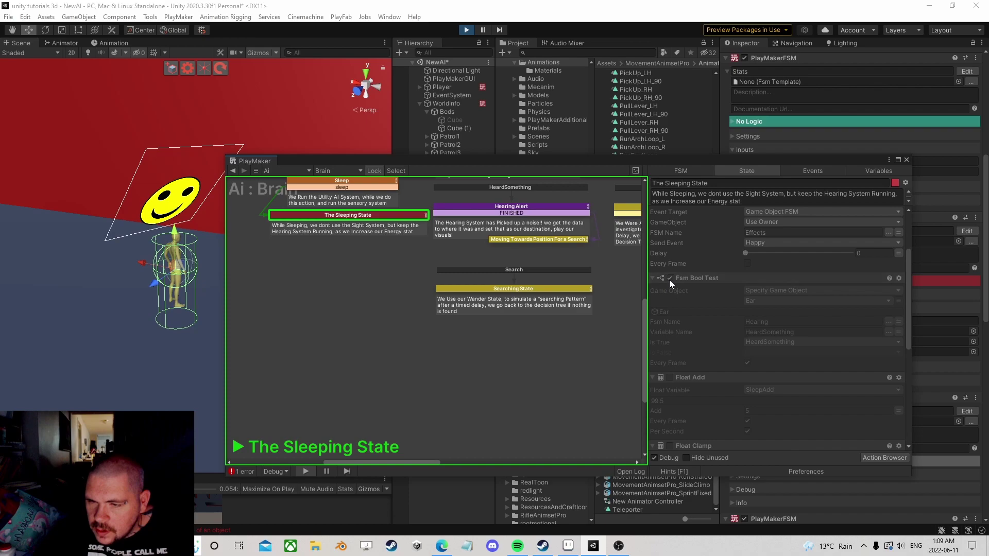
Re-enable the Float Add, Float Clamp and Set Fsm Float actions in the Brain FSM's The Sleeping State
{"action": "left_click_drag", "start_coordinate": [743, 169], "coordinate": [630, 122]}
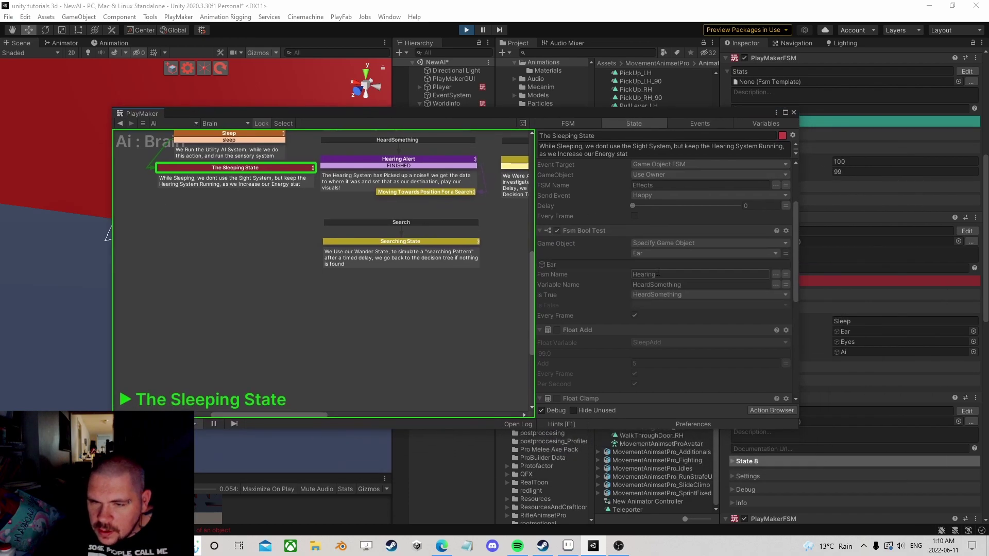
{"action": "scroll", "coordinate": [706, 280], "scroll_direction": "down", "scroll_amount": 1}
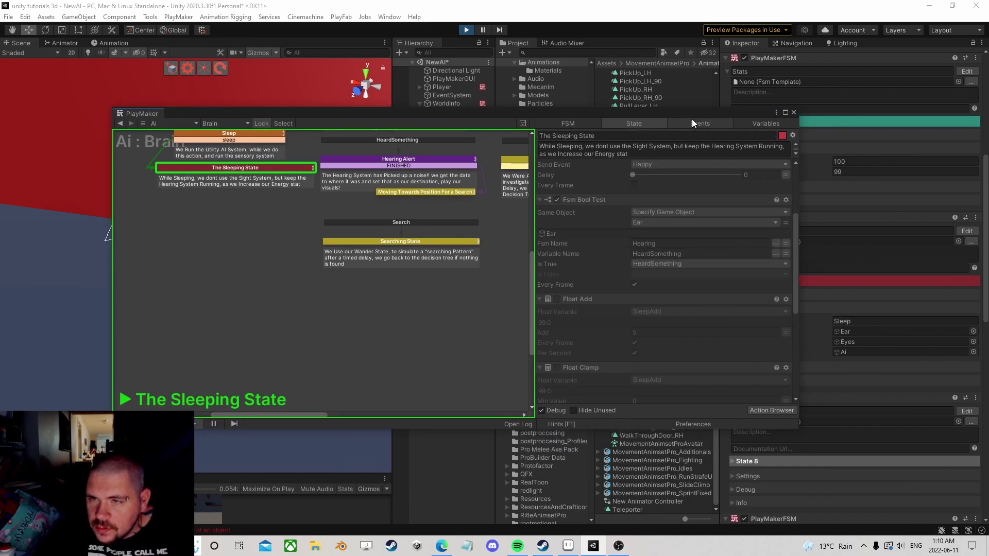
{"action": "left_click_drag", "start_coordinate": [691, 119], "coordinate": [580, 119]}
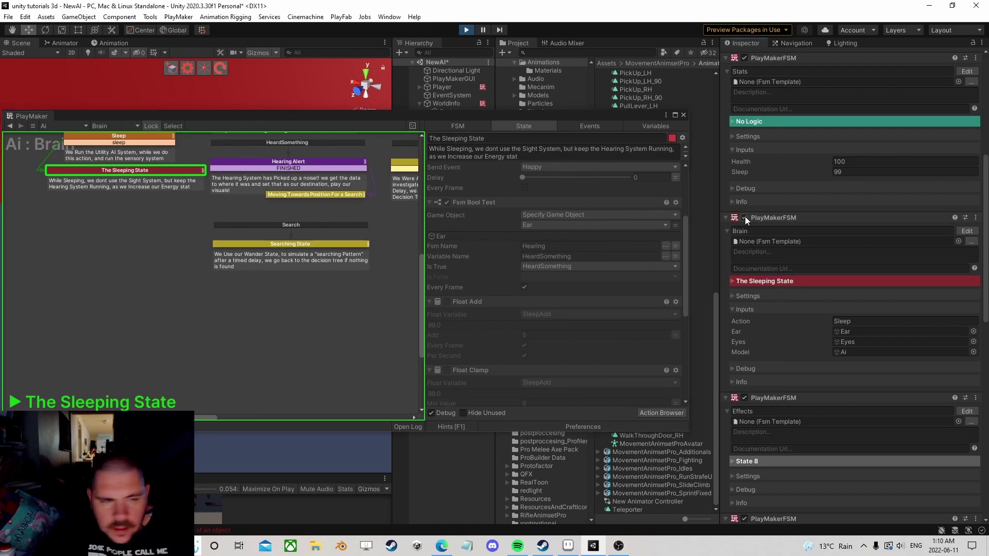
{"action": "left_click", "coordinate": [447, 301]}
{"action": "scroll", "coordinate": [460, 297], "scroll_direction": "down", "scroll_amount": 2}
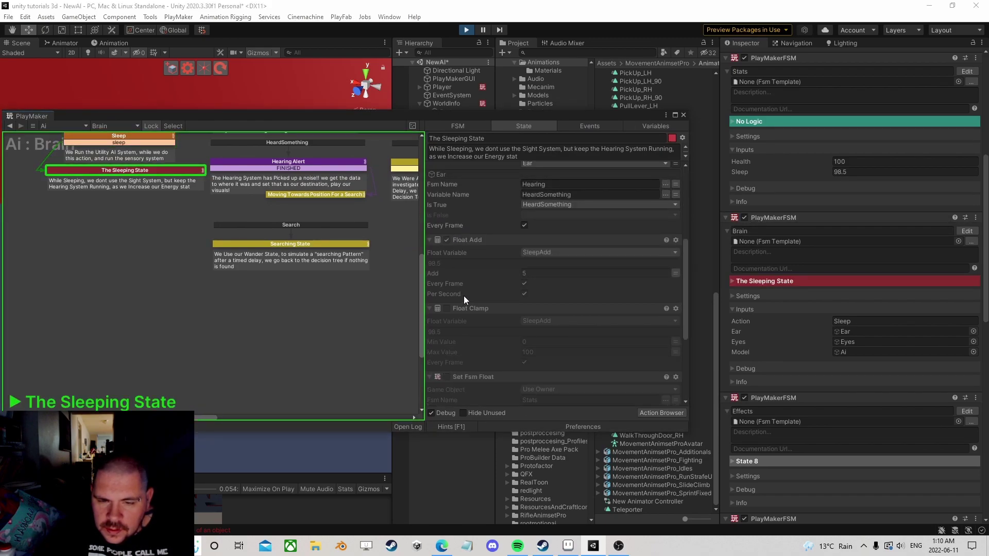
{"action": "left_click", "coordinate": [446, 308]}
{"action": "scroll", "coordinate": [461, 302], "scroll_direction": "down", "scroll_amount": 2}
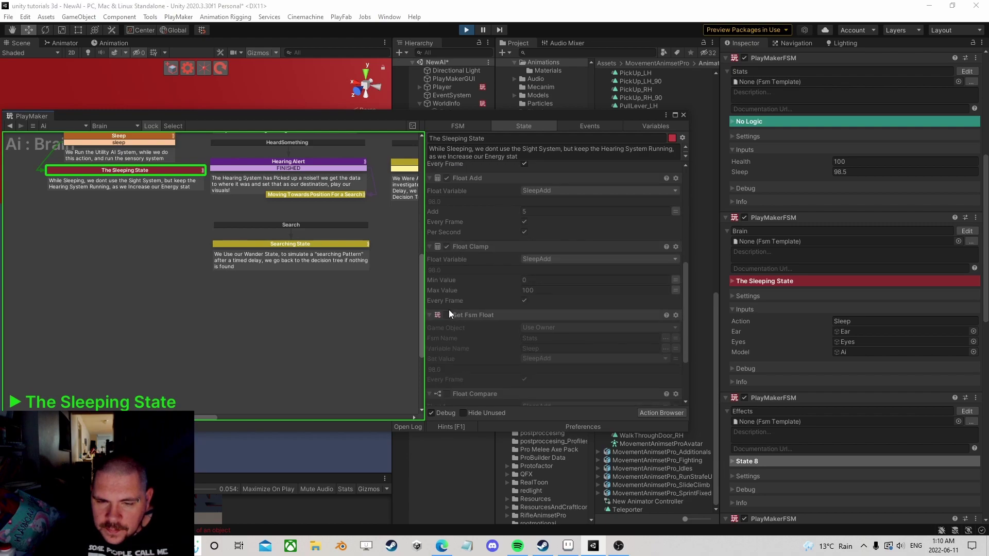
{"action": "left_click", "coordinate": [447, 314]}
{"action": "scroll", "coordinate": [469, 297], "scroll_direction": "down", "scroll_amount": 3}
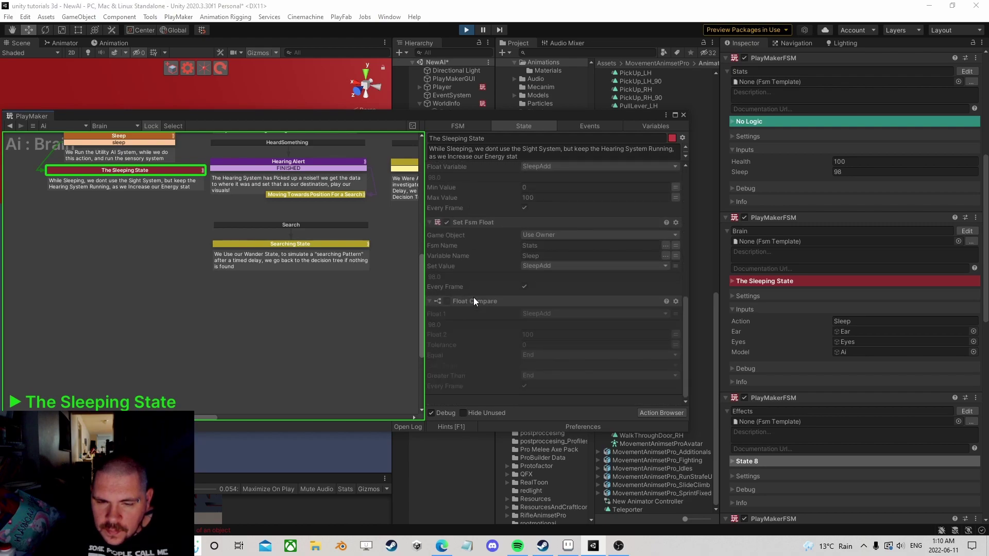
Toggle the Brain component to retest it, re-enabling the Float Compare action in The Sleeping State between tests
{"action": "left_click", "coordinate": [743, 217]}
{"action": "left_click", "coordinate": [743, 218]}
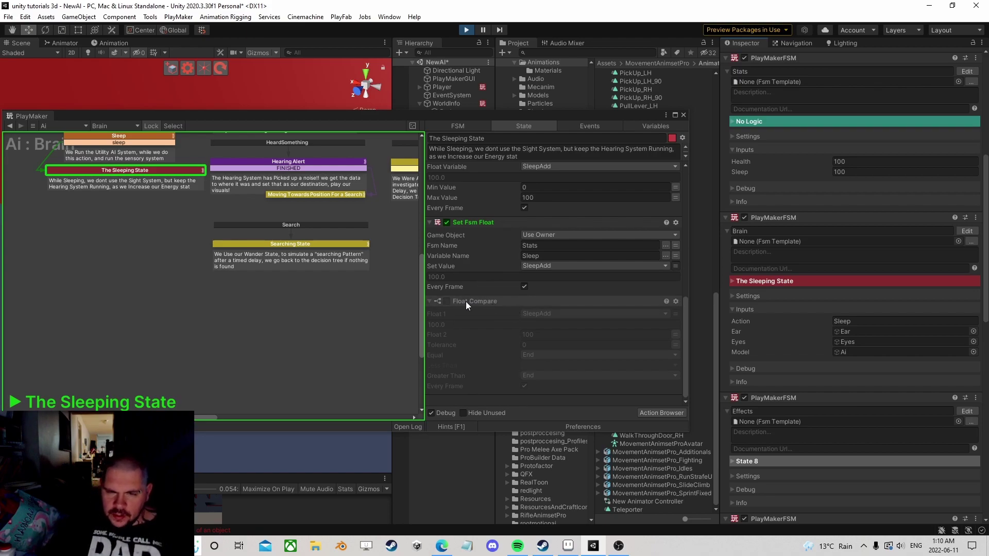
{"action": "left_click", "coordinate": [446, 301]}
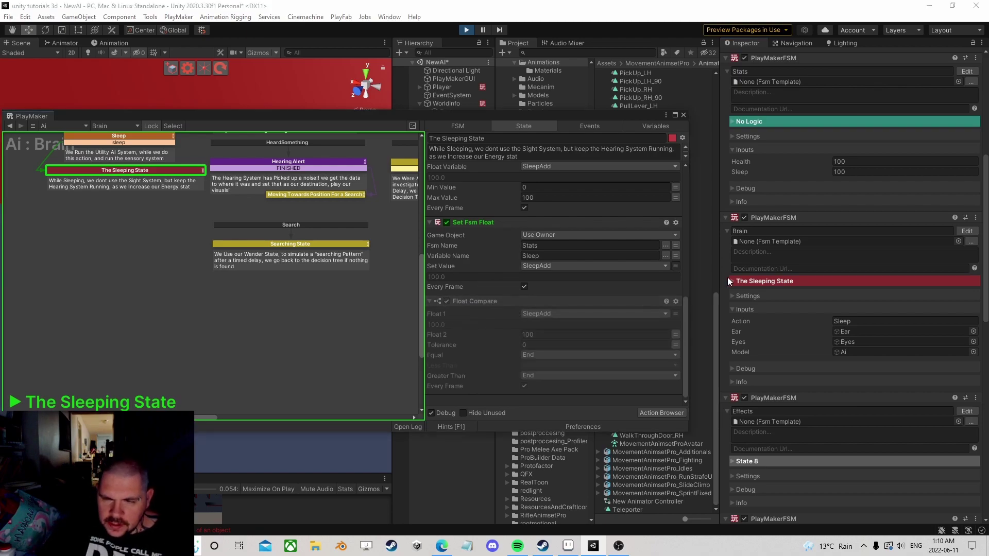
{"action": "left_click", "coordinate": [743, 217]}
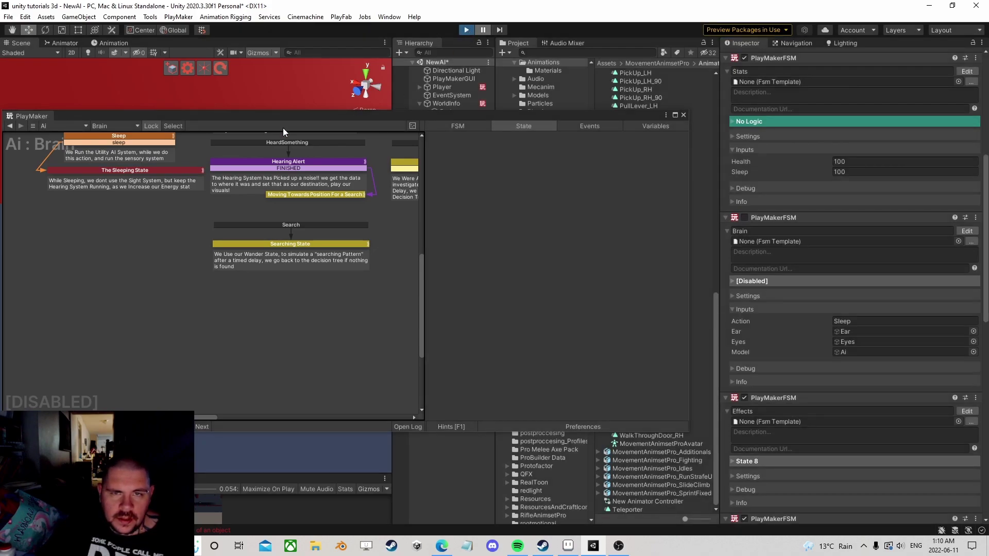
Examine the actions of The Sleeping State, DecisionTree and Init the System to trace where the End event leads
{"action": "left_click", "coordinate": [126, 171]}
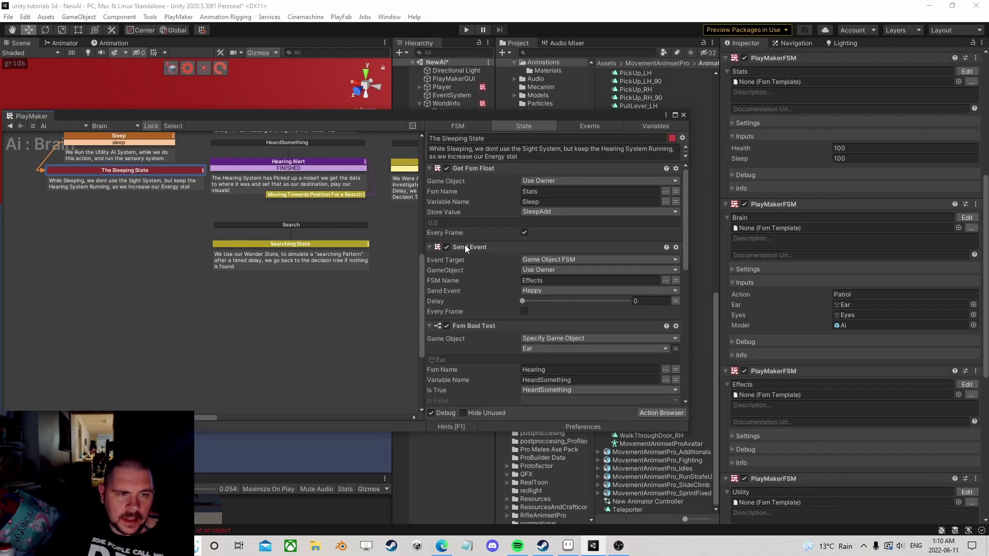
{"action": "scroll", "coordinate": [509, 292], "scroll_direction": "down", "scroll_amount": 3}
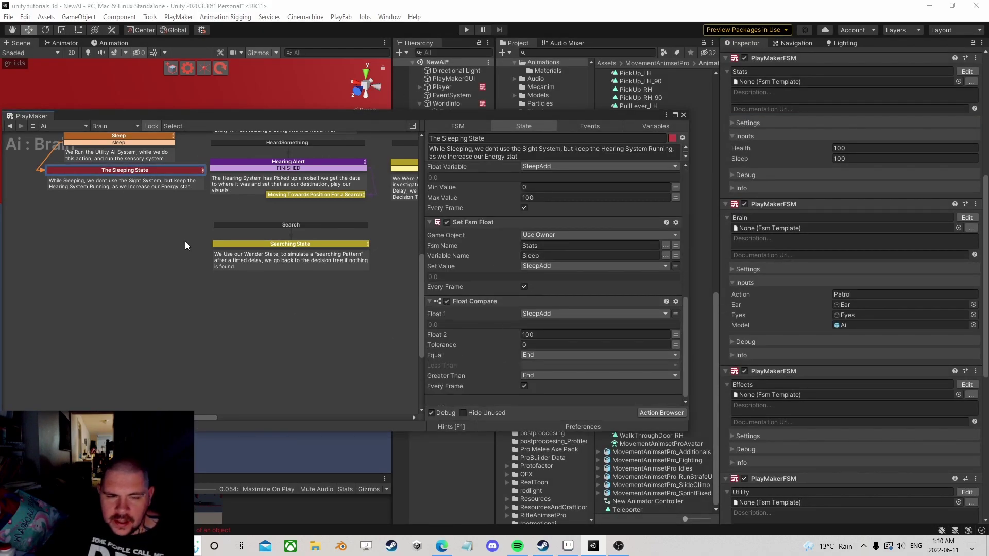
{"action": "middle_click_drag", "start_coordinate": [292, 185], "coordinate": [199, 294]}
{"action": "scroll", "coordinate": [339, 296], "scroll_direction": "down", "scroll_amount": 2}
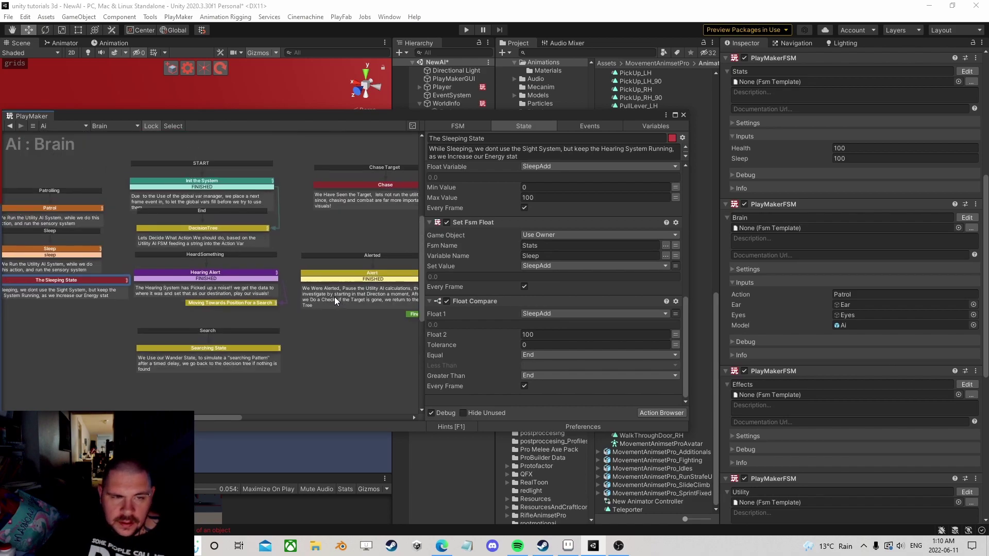
{"action": "left_click", "coordinate": [218, 235]}
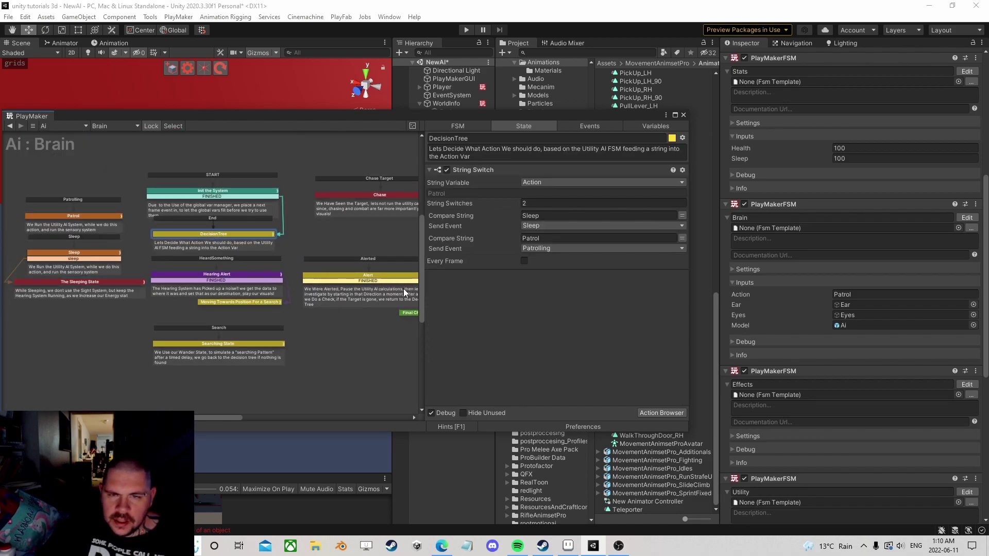
{"action": "scroll", "coordinate": [249, 283], "scroll_direction": "up", "scroll_amount": 3}
{"action": "middle_click_drag", "start_coordinate": [219, 263], "coordinate": [297, 292]}
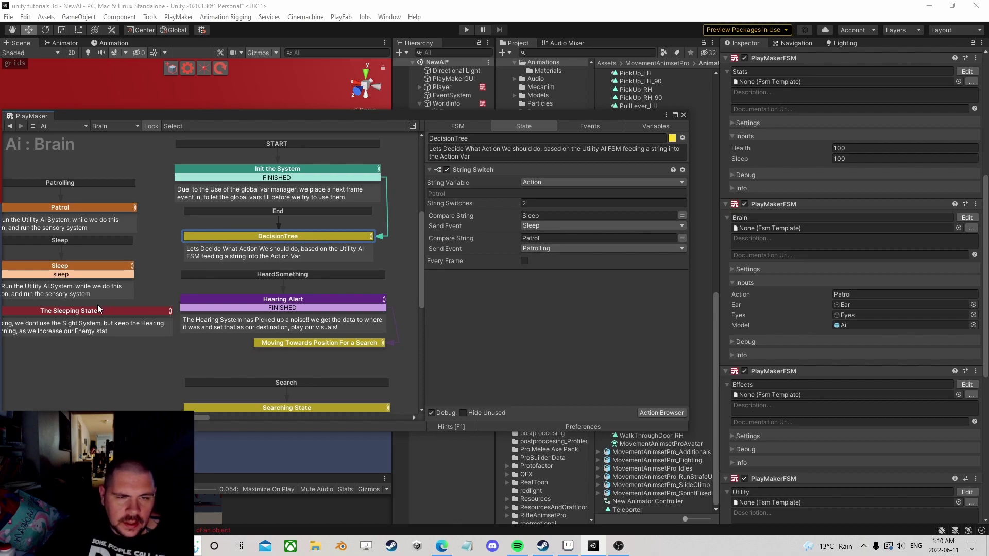
{"action": "left_click", "coordinate": [292, 175]}
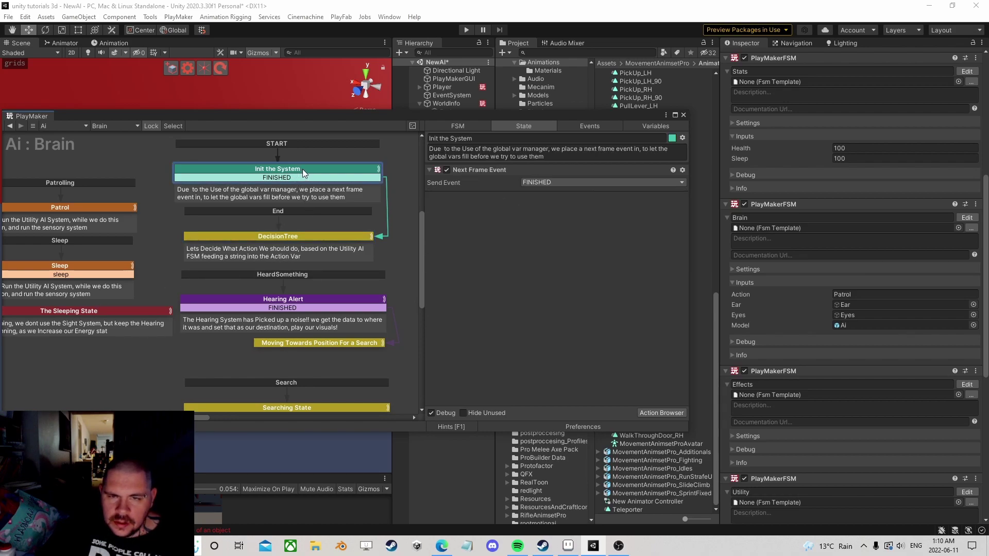
{"action": "left_click", "coordinate": [283, 237]}
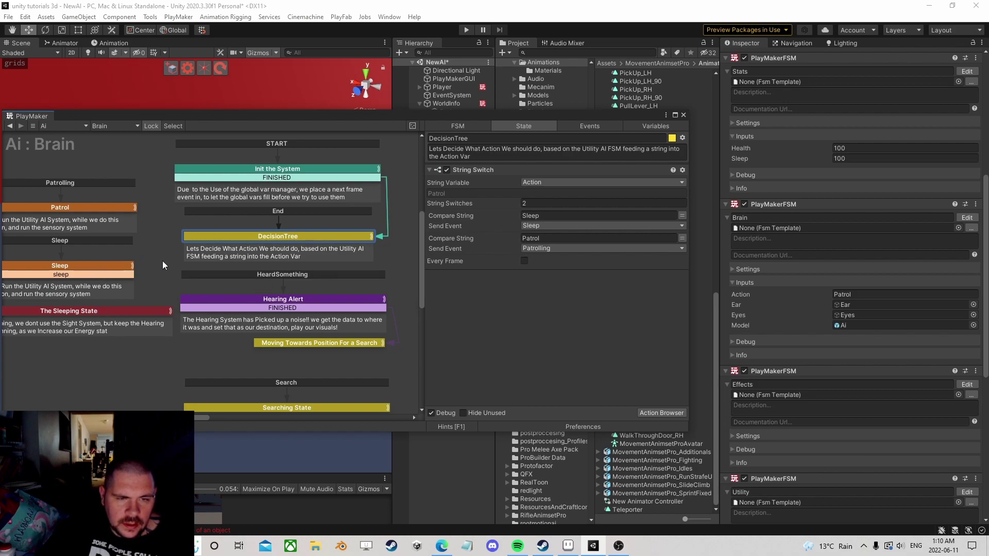
Review the actions in the Brain FSM's Hearing Alert, Chase and Patrol states
{"action": "middle_click_drag", "start_coordinate": [310, 253], "coordinate": [235, 288]}
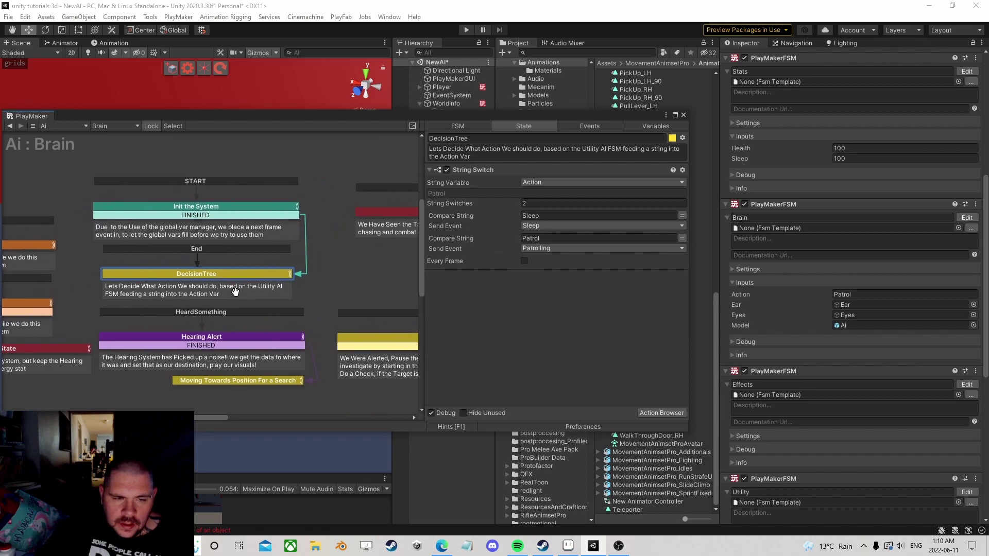
{"action": "scroll", "coordinate": [235, 290], "scroll_direction": "down", "scroll_amount": 1}
{"action": "left_click", "coordinate": [226, 335]}
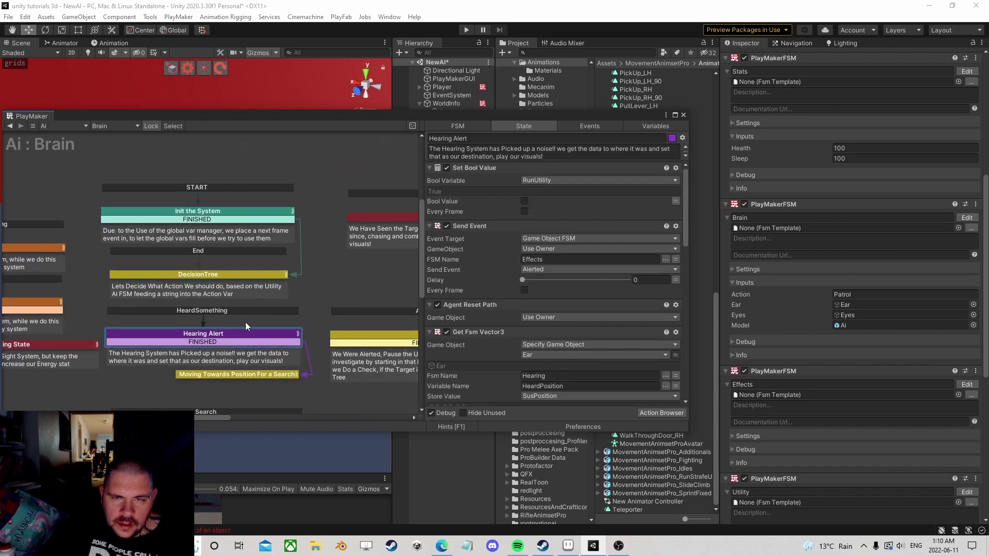
{"action": "scroll", "coordinate": [279, 285], "scroll_direction": "down", "scroll_amount": 1}
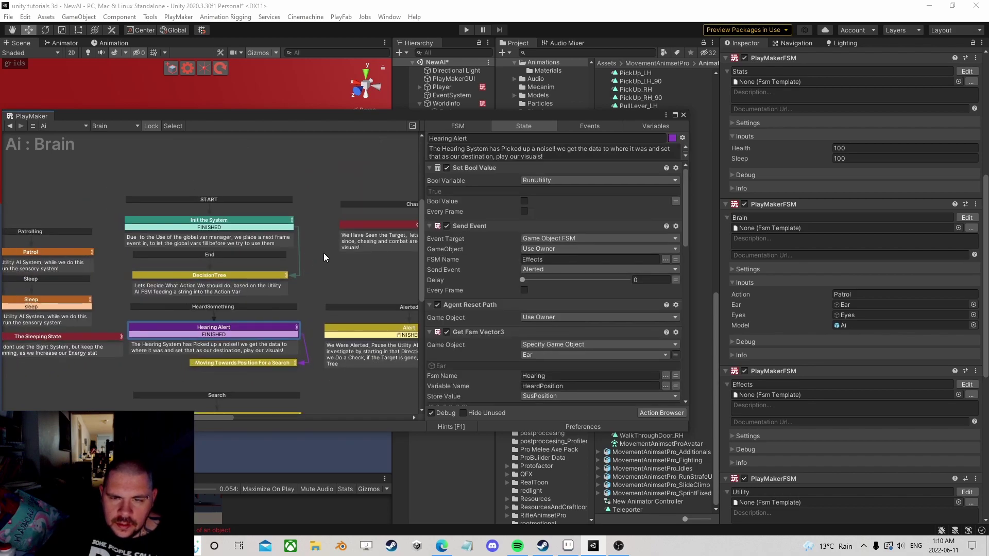
{"action": "left_click", "coordinate": [360, 225]}
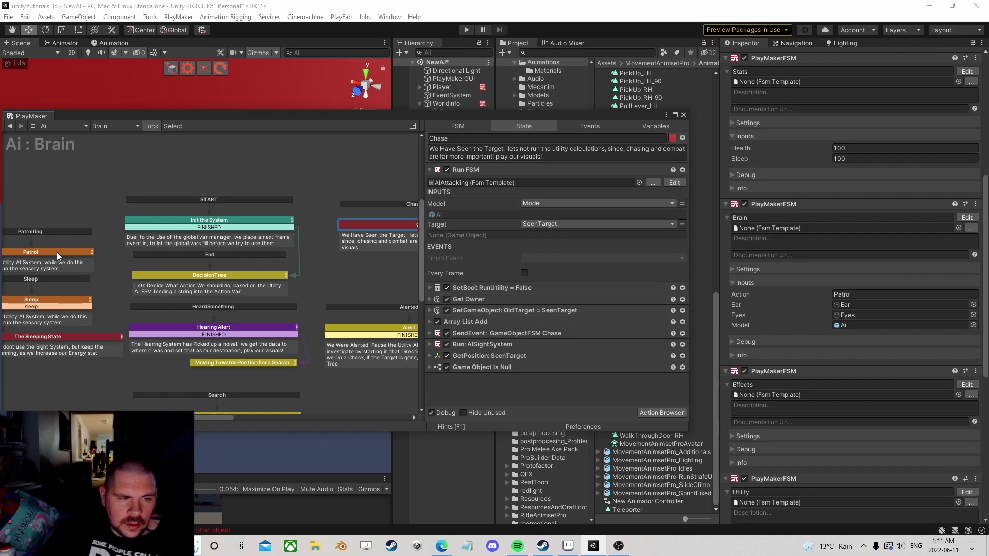
{"action": "left_click", "coordinate": [76, 252]}
Add an End global transition to Init the System and remove the one on DecisionTree
{"action": "scroll", "coordinate": [147, 294], "scroll_direction": "up", "scroll_amount": 2}
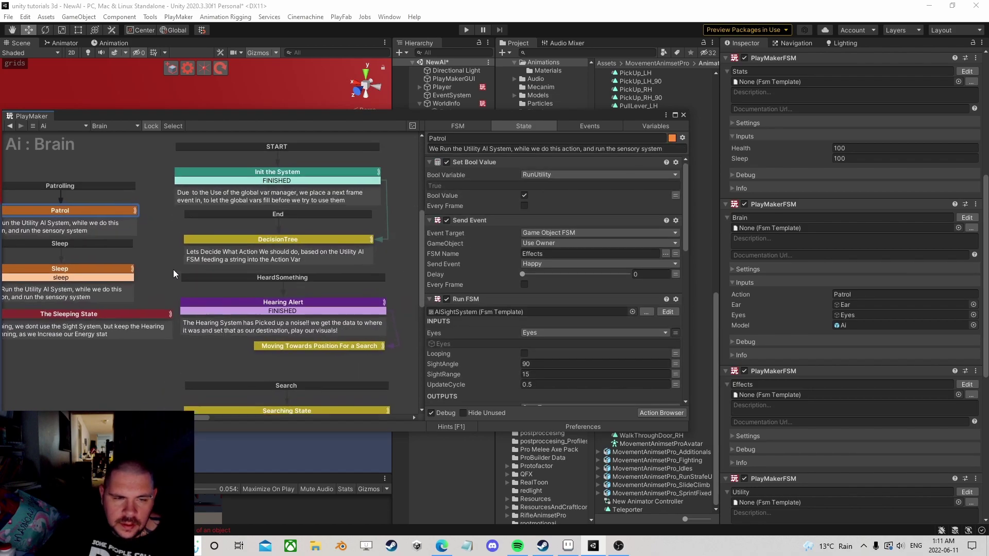
{"action": "right_click", "coordinate": [264, 175]}
{"action": "mouse_move", "coordinate": [315, 193]}
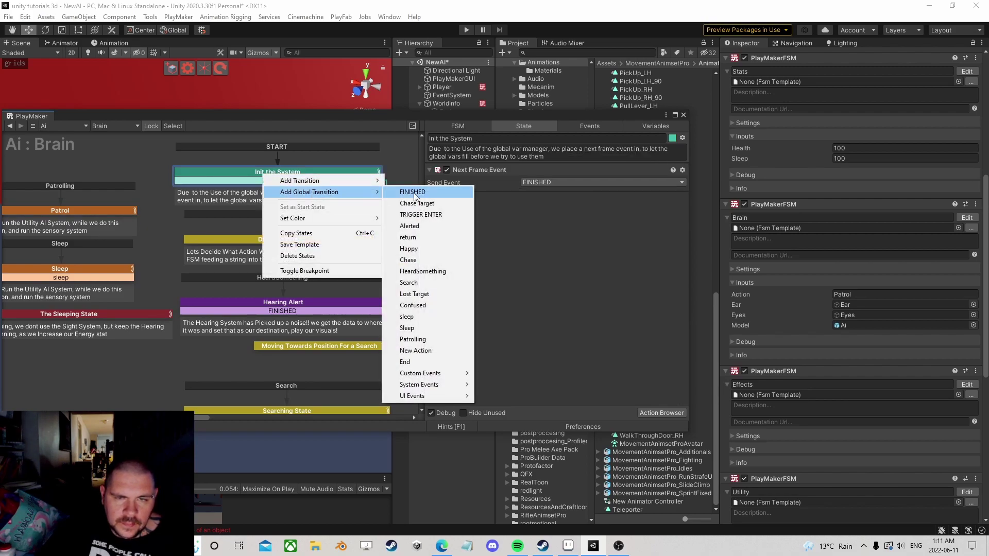
{"action": "left_click", "coordinate": [407, 361]}
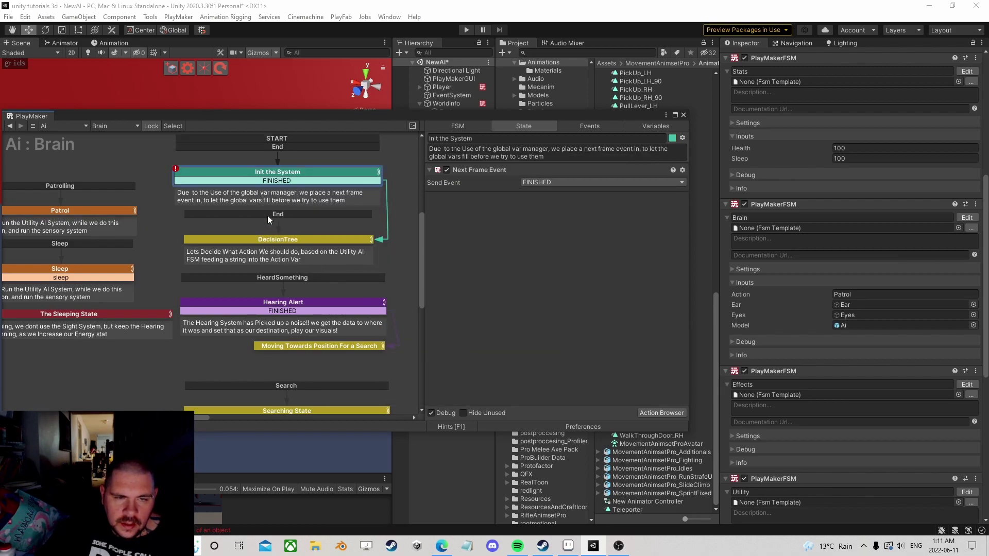
{"action": "right_click", "coordinate": [267, 215]}
{"action": "left_click", "coordinate": [303, 263]}
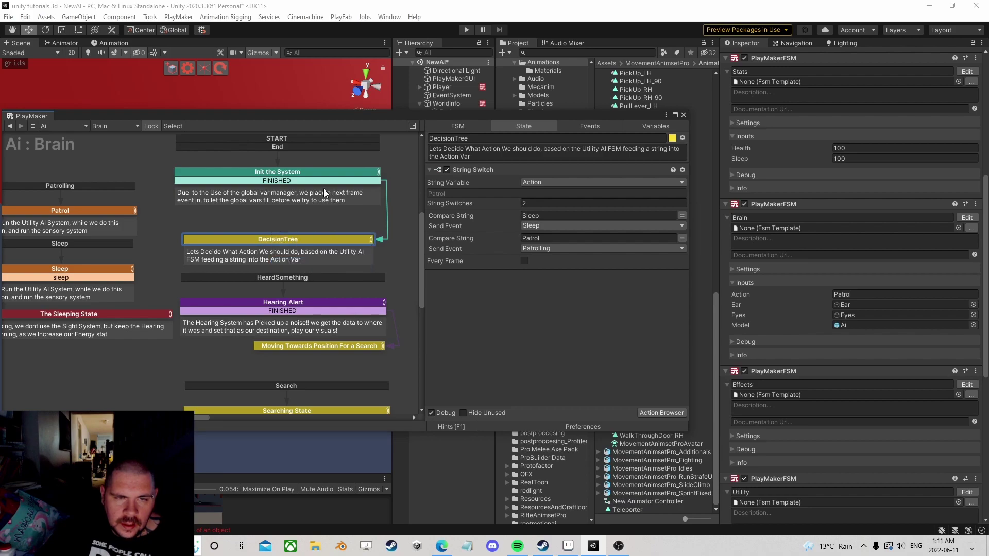
Run the scene with a taller Game view and check the Brain FSM's transitions, inspecting The Sleeping State and DecisionTree
{"action": "left_click", "coordinate": [467, 30]}
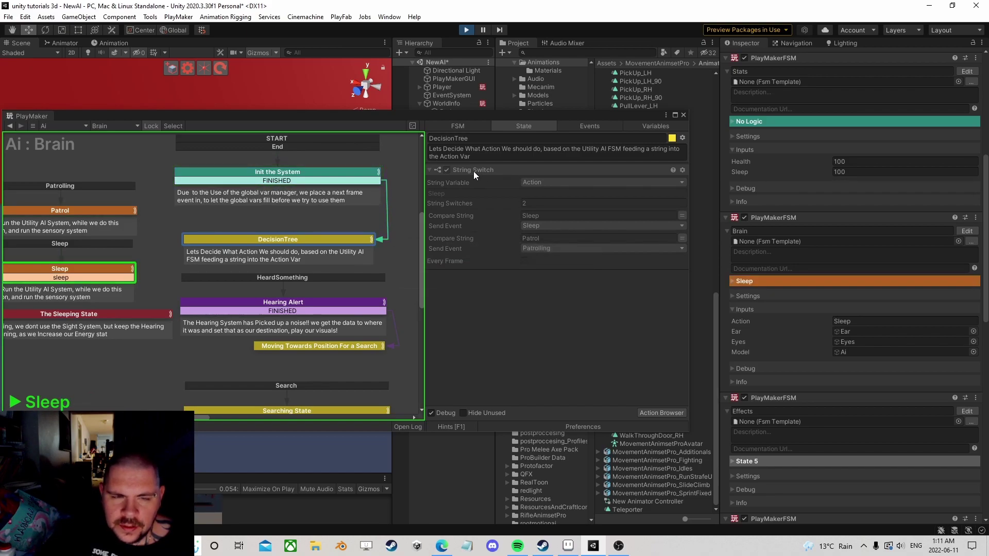
{"action": "left_click_drag", "start_coordinate": [335, 125], "coordinate": [618, 95]}
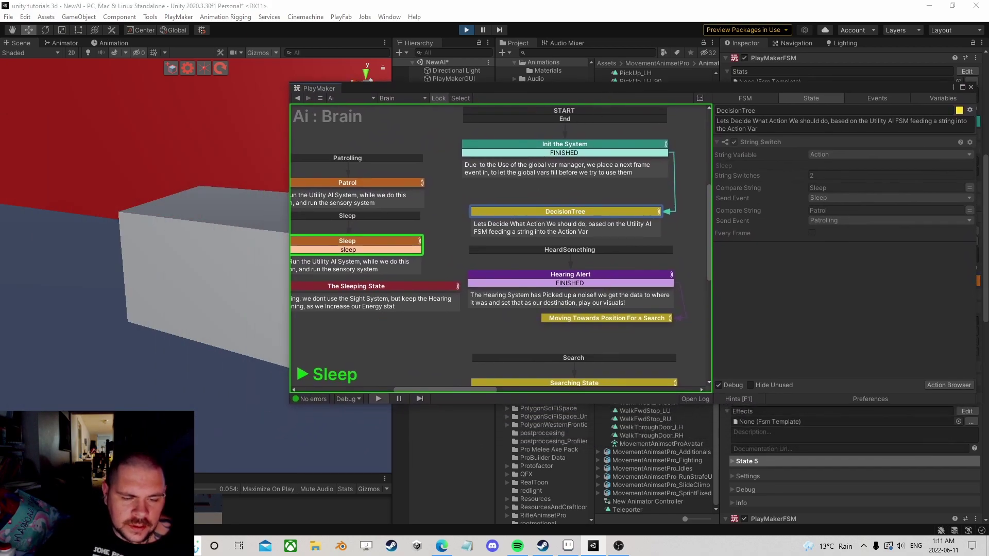
{"action": "left_click_drag", "start_coordinate": [208, 472], "coordinate": [221, 317]}
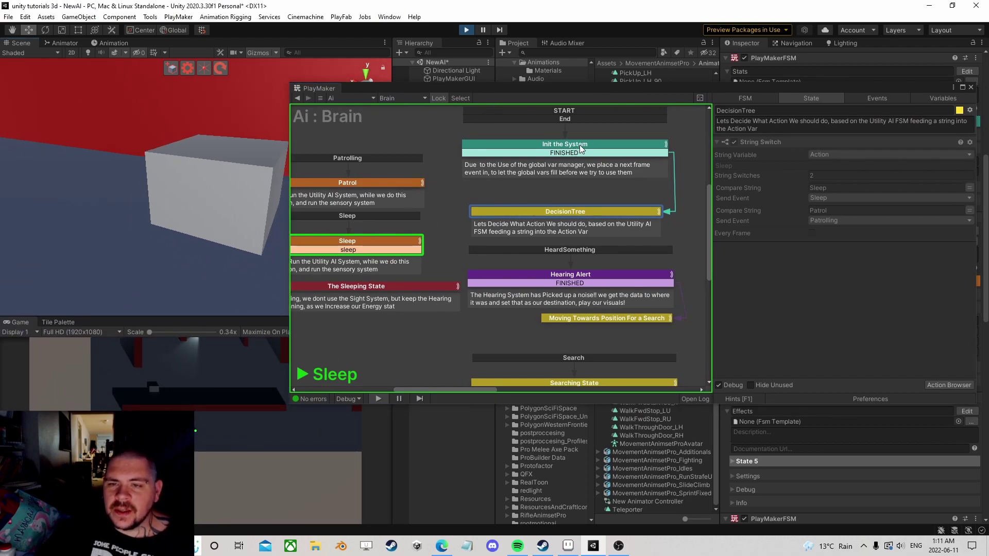
{"action": "left_click", "coordinate": [362, 286]}
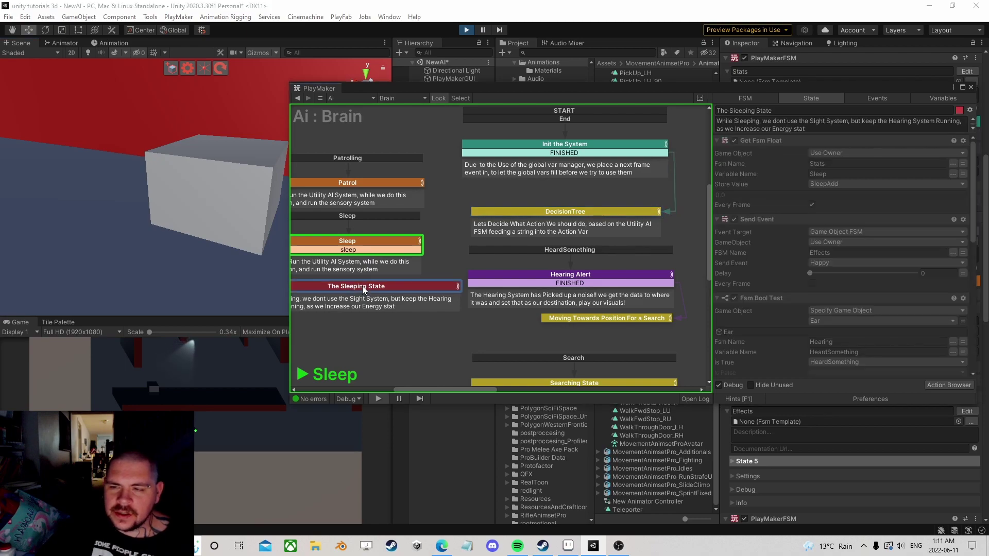
{"action": "left_click", "coordinate": [533, 209]}
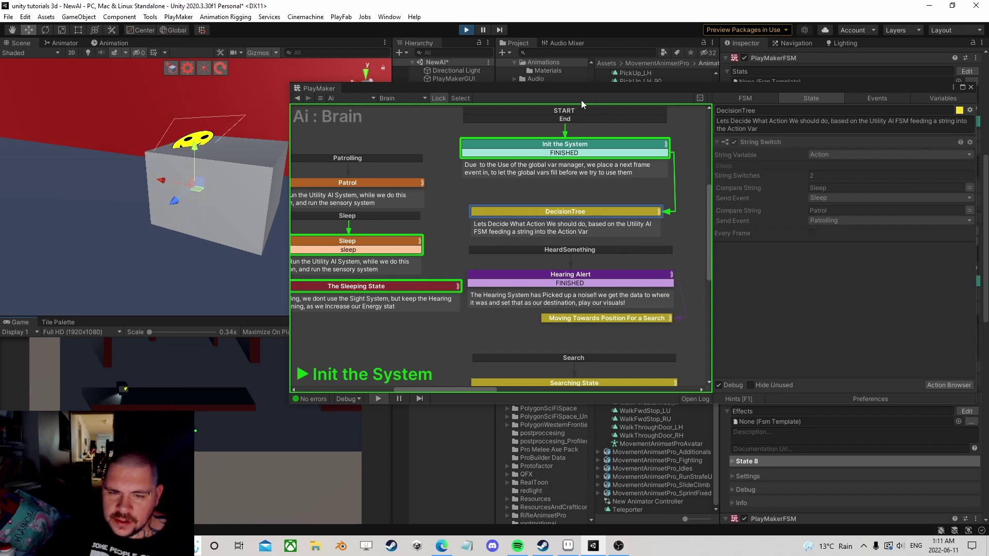
Move the FSM editor clear of the component list and open the Utility FSM in it
{"action": "left_click_drag", "start_coordinate": [626, 89], "coordinate": [381, 98]}
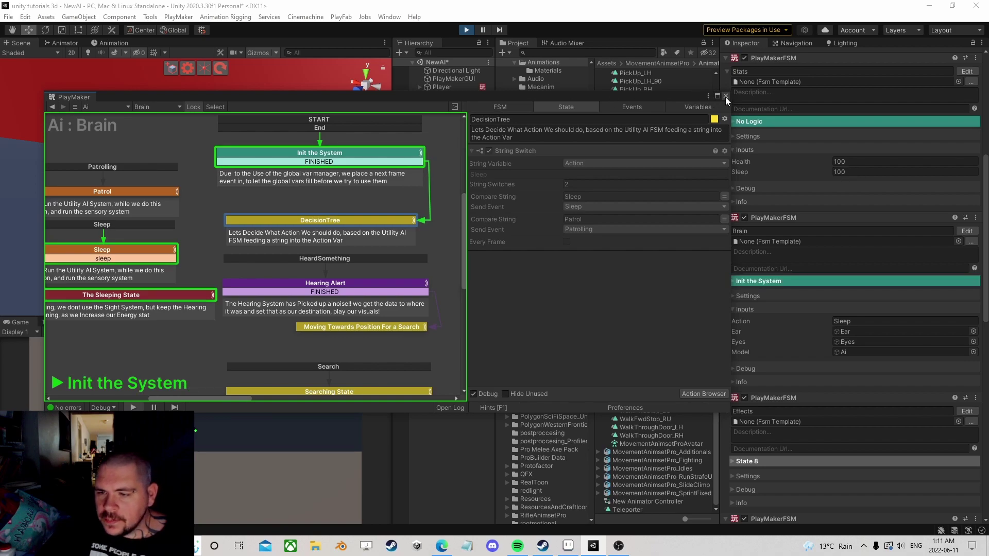
{"action": "left_click_drag", "start_coordinate": [682, 97], "coordinate": [719, 95]}
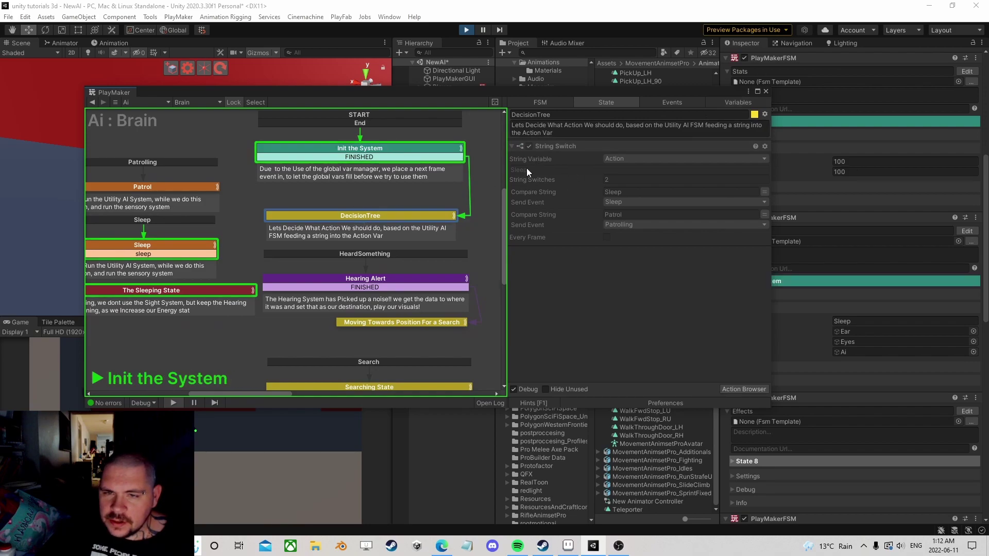
{"action": "left_click_drag", "start_coordinate": [584, 91], "coordinate": [372, 64]}
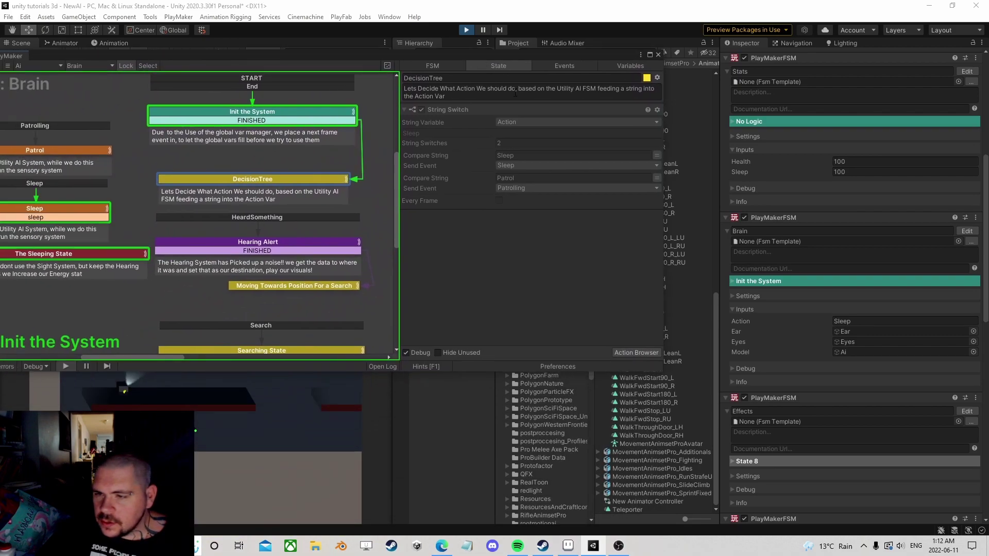
{"action": "scroll", "coordinate": [809, 298], "scroll_direction": "up", "scroll_amount": 4}
{"action": "scroll", "coordinate": [806, 287], "scroll_direction": "down", "scroll_amount": 6}
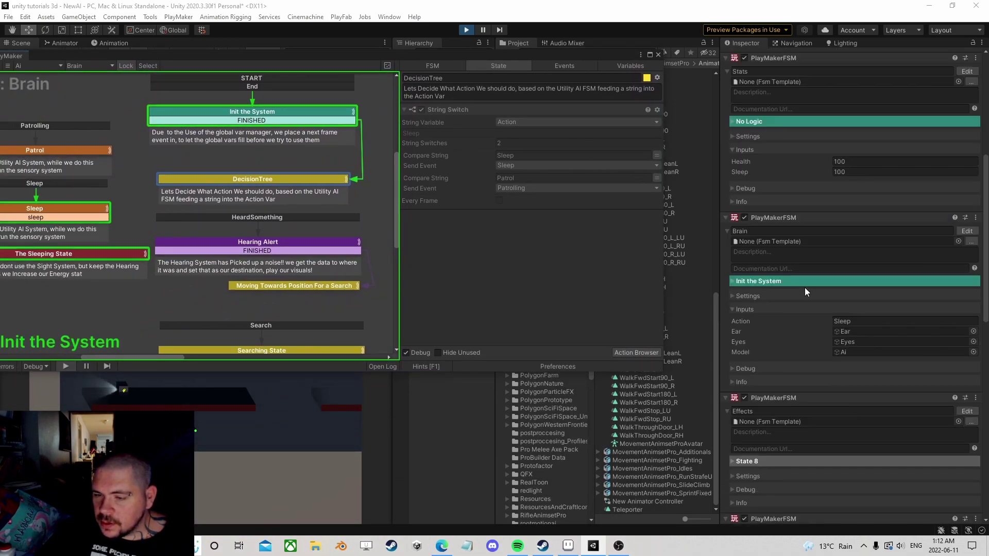
{"action": "scroll", "coordinate": [806, 287], "scroll_direction": "down", "scroll_amount": 2}
{"action": "scroll", "coordinate": [804, 286], "scroll_direction": "down", "scroll_amount": 2}
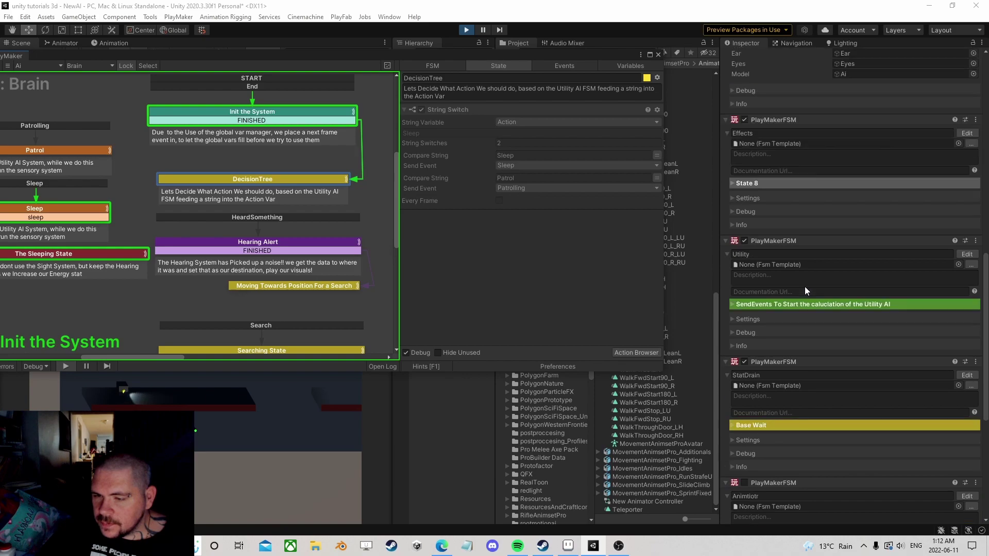
{"action": "left_click", "coordinate": [967, 255]}
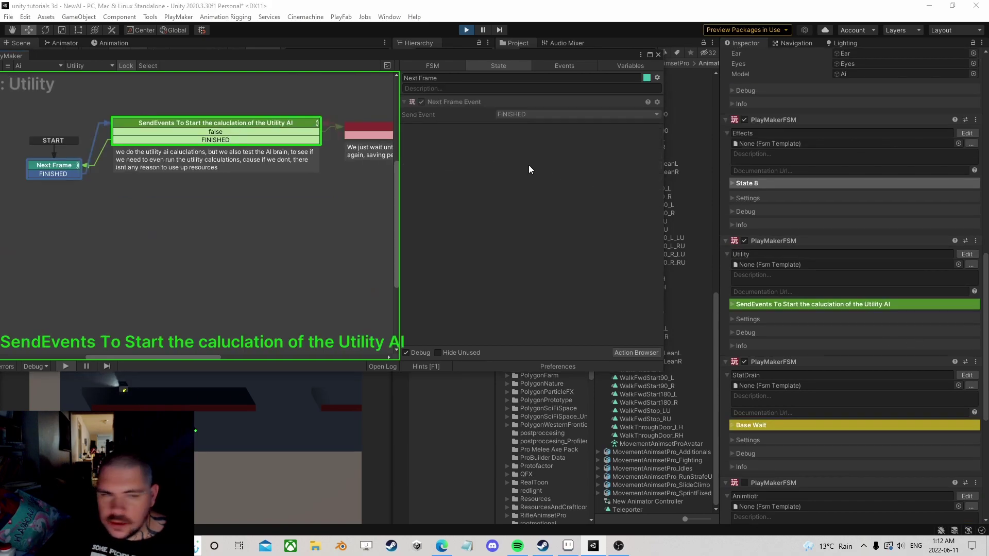
Review the actions of the Utility FSM's state that starts the utility AI calculation, through its final Wait, and close the FSM editor
{"action": "middle_click_drag", "start_coordinate": [271, 170], "coordinate": [239, 252]}
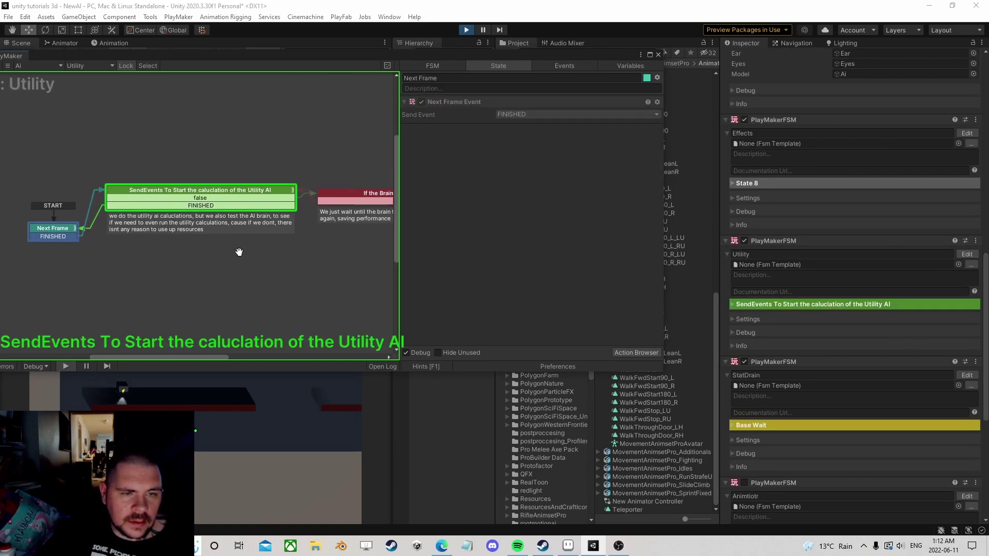
{"action": "left_click", "coordinate": [224, 190]}
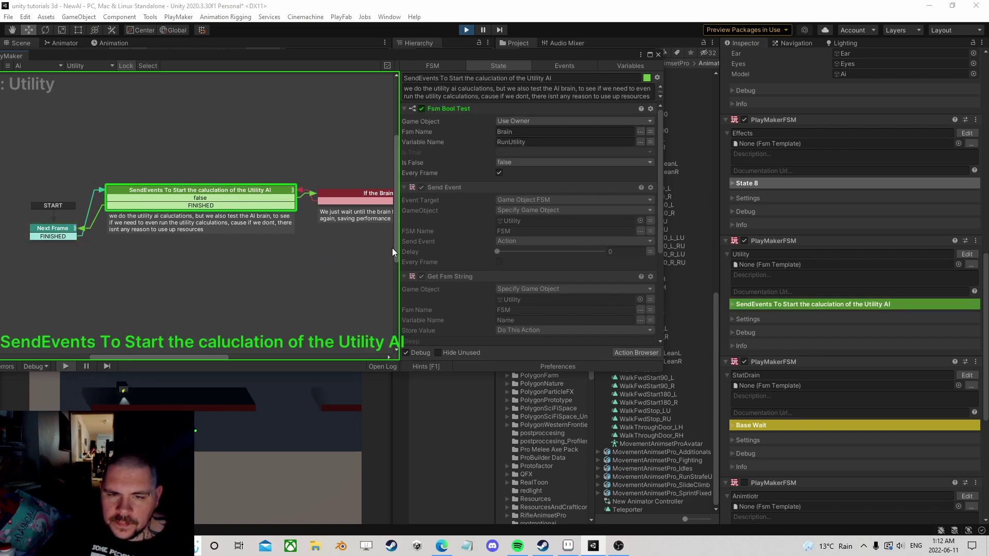
{"action": "scroll", "coordinate": [520, 262], "scroll_direction": "down", "scroll_amount": 3}
{"action": "scroll", "coordinate": [520, 262], "scroll_direction": "down", "scroll_amount": 2}
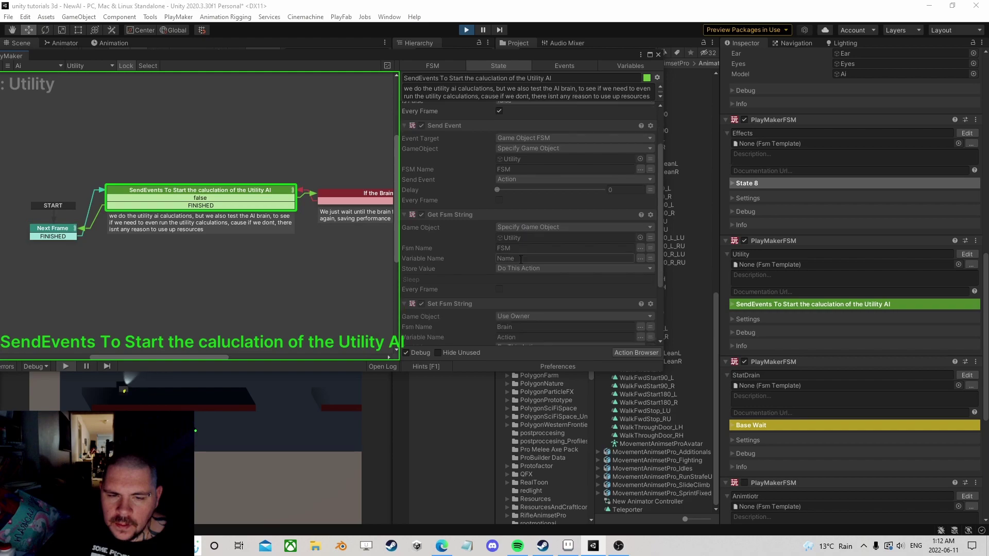
{"action": "scroll", "coordinate": [535, 252], "scroll_direction": "down", "scroll_amount": 6}
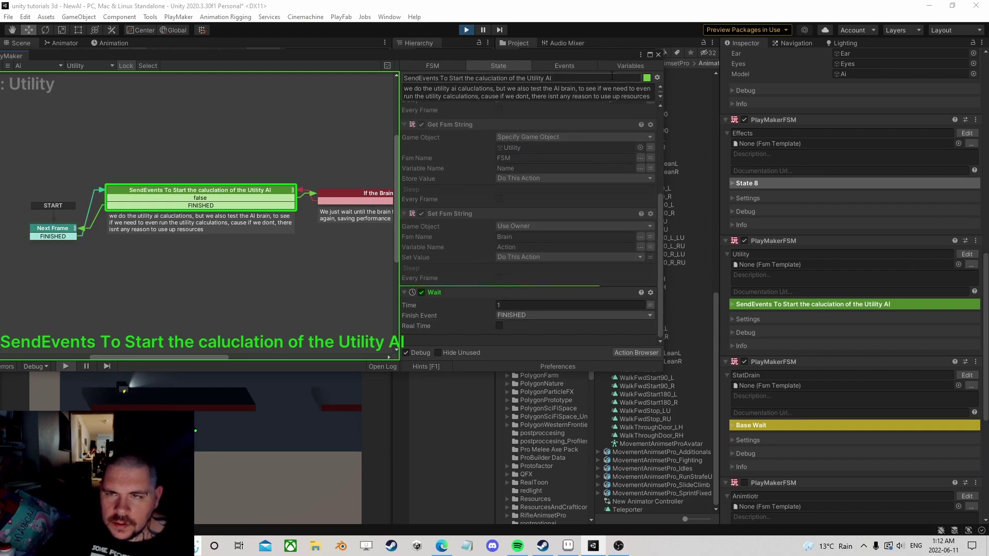
{"action": "left_click", "coordinate": [657, 54]}
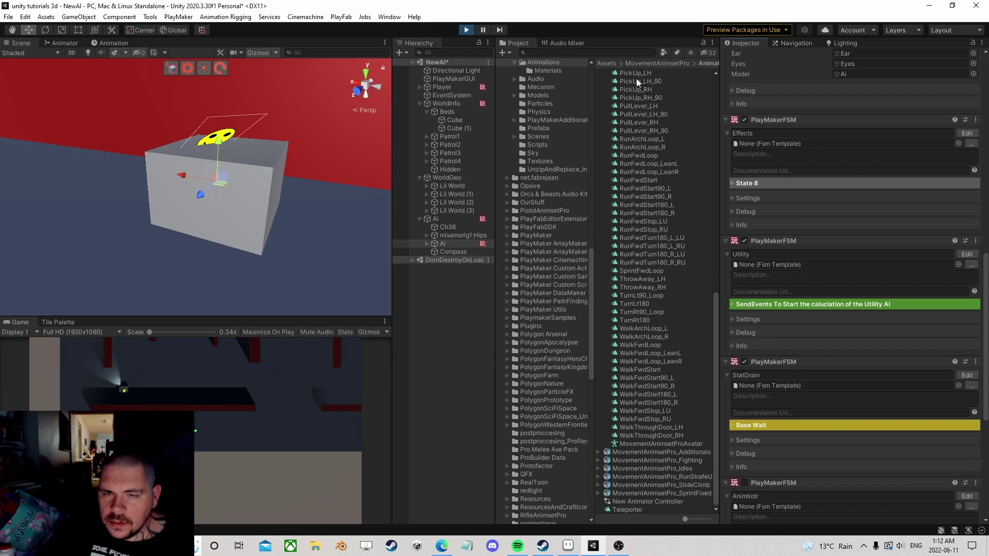
Expand the nested Ai object's Utility branch and open the Sleep object's Action FSM
{"action": "left_click", "coordinate": [426, 243]}
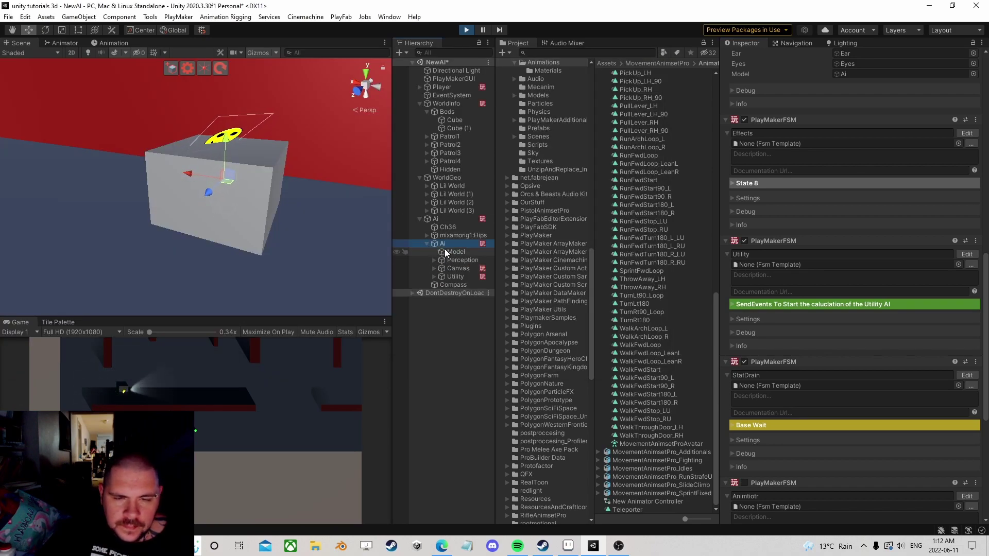
{"action": "left_click", "coordinate": [434, 277]}
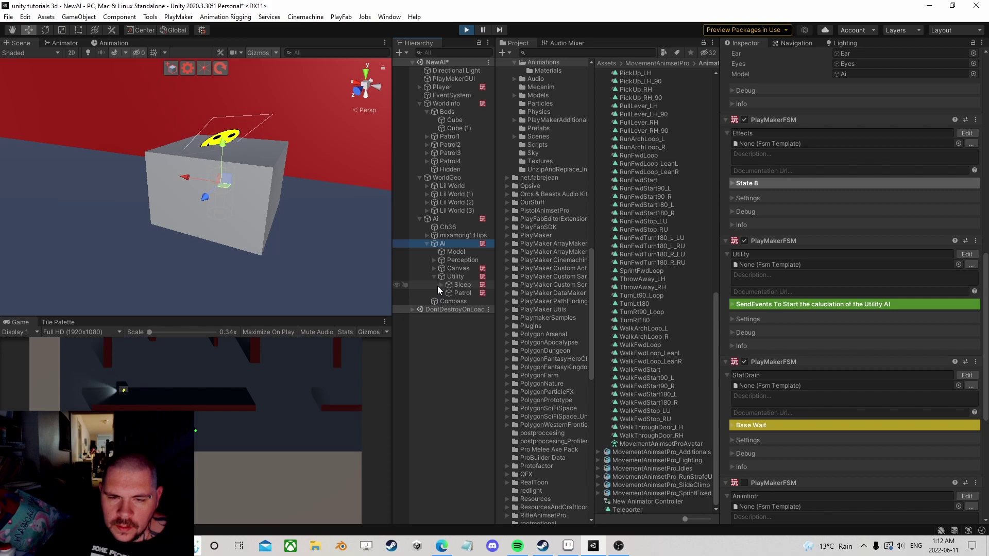
{"action": "left_click", "coordinate": [460, 284]}
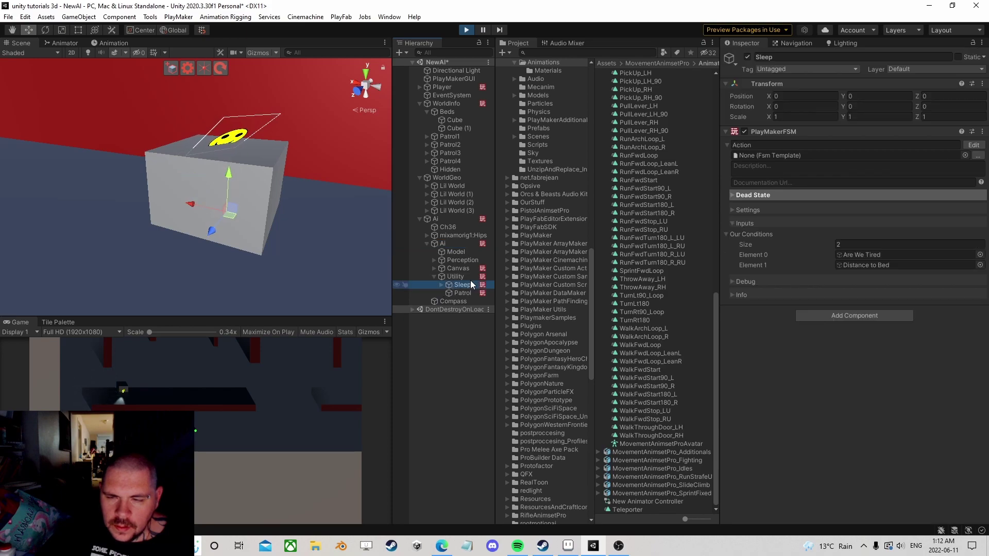
{"action": "left_click", "coordinate": [973, 145]}
{"action": "scroll", "coordinate": [324, 210], "scroll_direction": "down", "scroll_amount": 3}
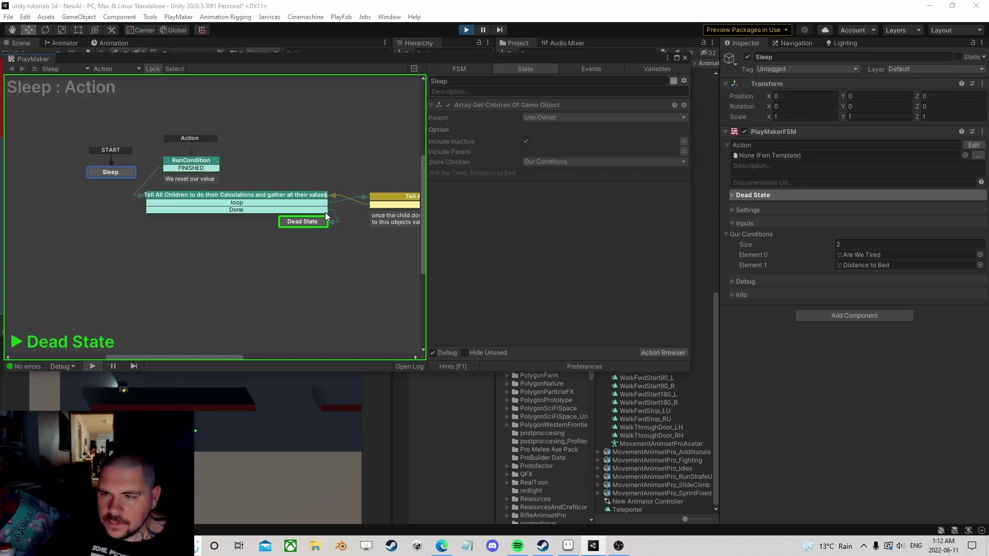
Inspect the Dead State and the Tell All Children to do their Calculations state in Sleep's Action FSM, including its Float Add action
{"action": "middle_click_drag", "start_coordinate": [260, 208], "coordinate": [178, 239]}
{"action": "scroll", "coordinate": [178, 239], "scroll_direction": "up", "scroll_amount": 1}
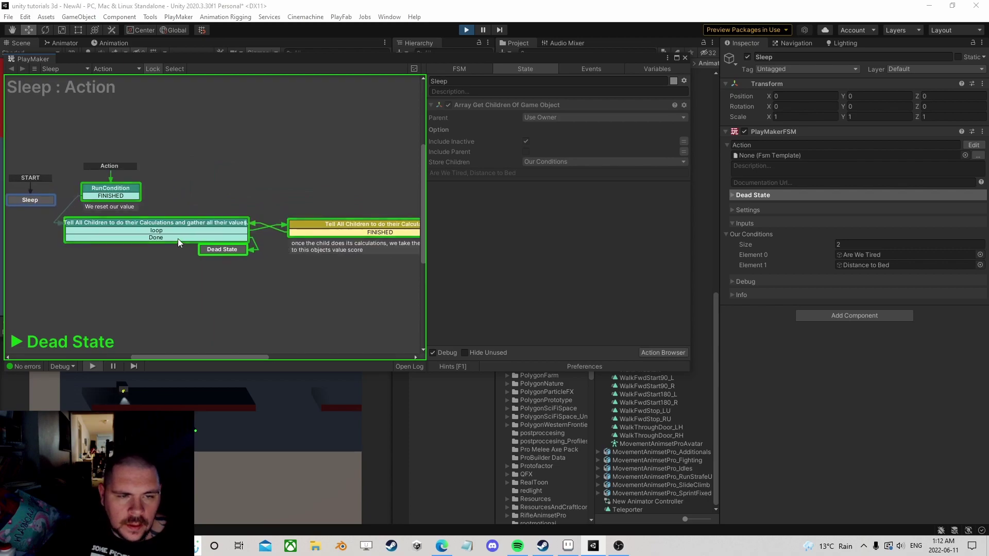
{"action": "left_click", "coordinate": [318, 226]}
{"action": "left_click", "coordinate": [231, 248]}
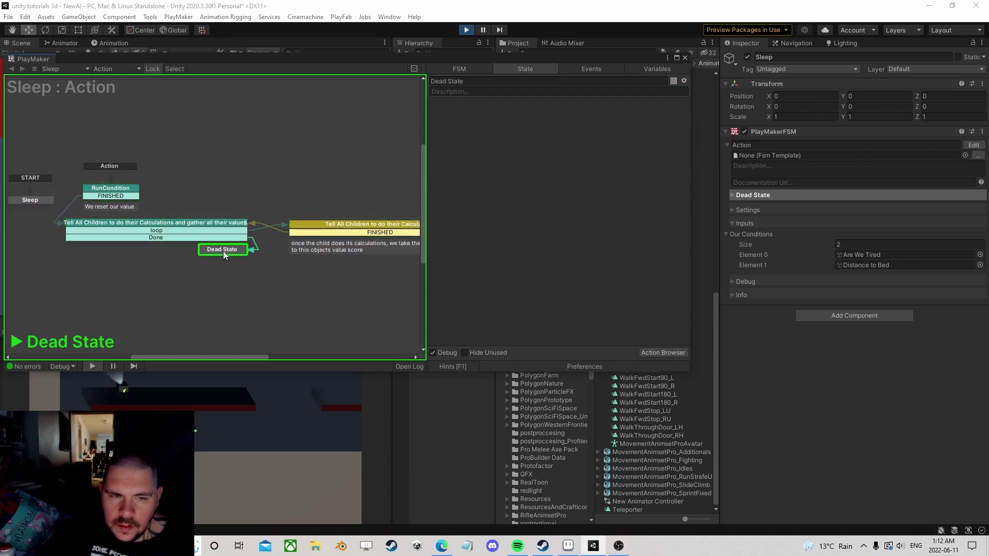
{"action": "left_click", "coordinate": [320, 225]}
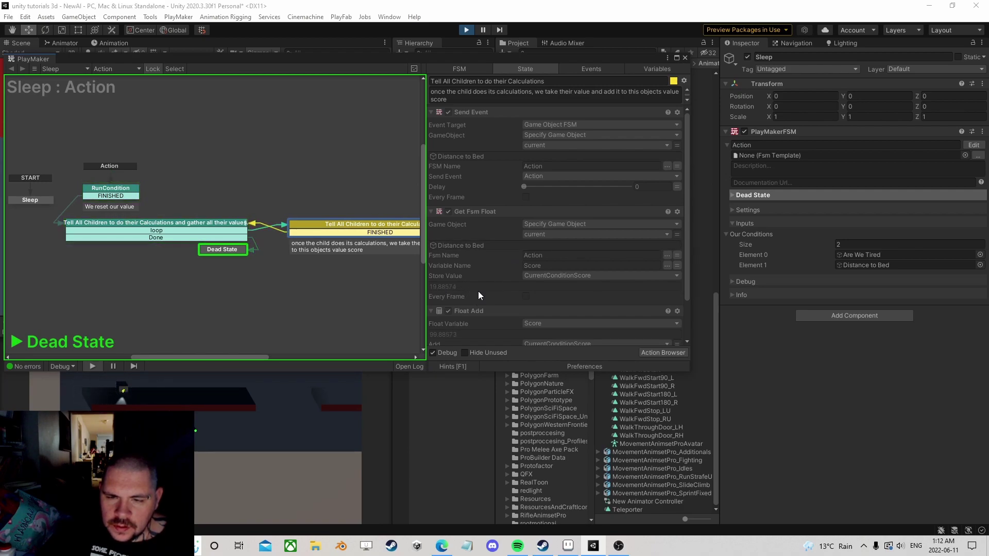
{"action": "scroll", "coordinate": [478, 291], "scroll_direction": "down", "scroll_amount": 2}
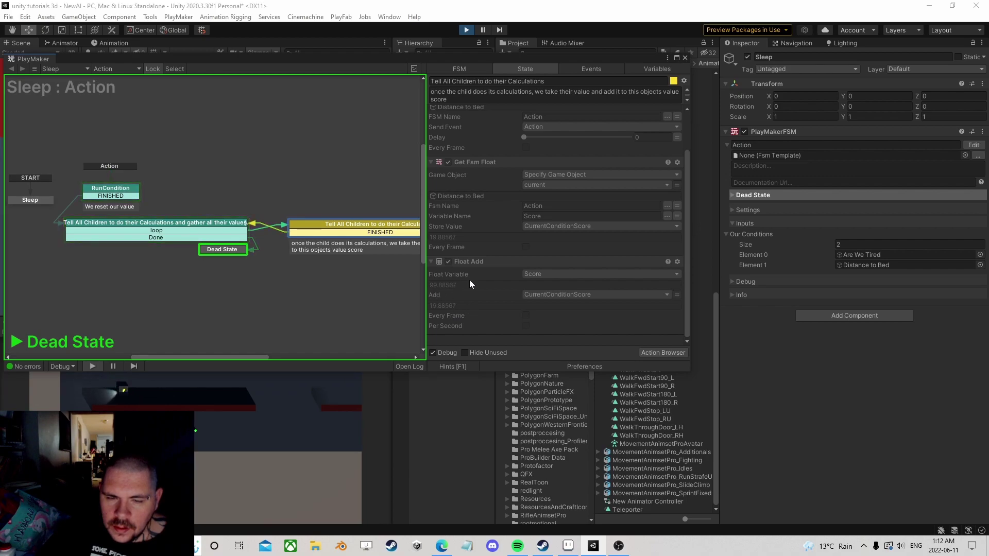
{"action": "left_click", "coordinate": [685, 58]}
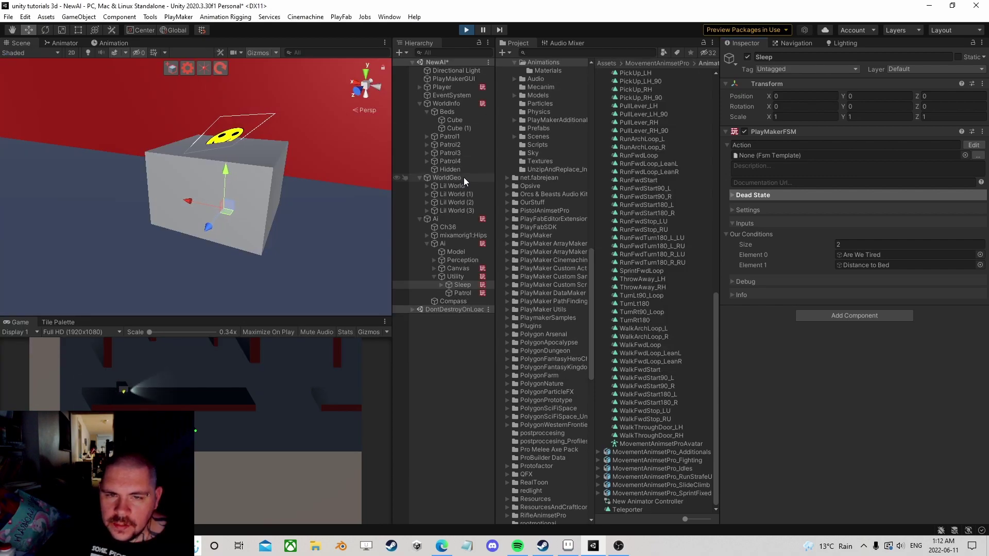
Check the Stats and Brain inputs on the nested Ai object and try to lower the Sleep value
{"action": "left_click", "coordinate": [453, 279]}
{"action": "left_click", "coordinate": [443, 243]}
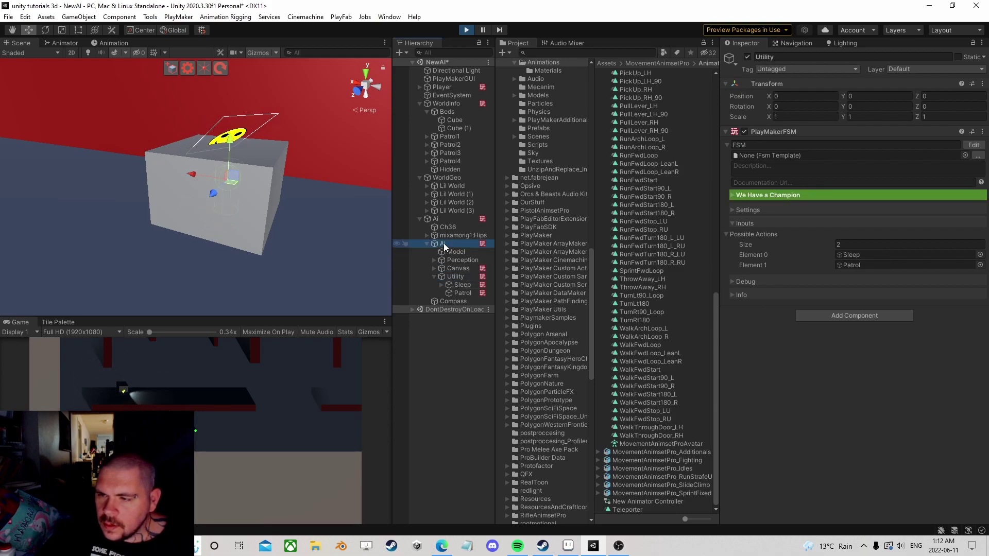
{"action": "scroll", "coordinate": [789, 241], "scroll_direction": "down", "scroll_amount": 3}
{"action": "scroll", "coordinate": [796, 237], "scroll_direction": "up", "scroll_amount": 5}
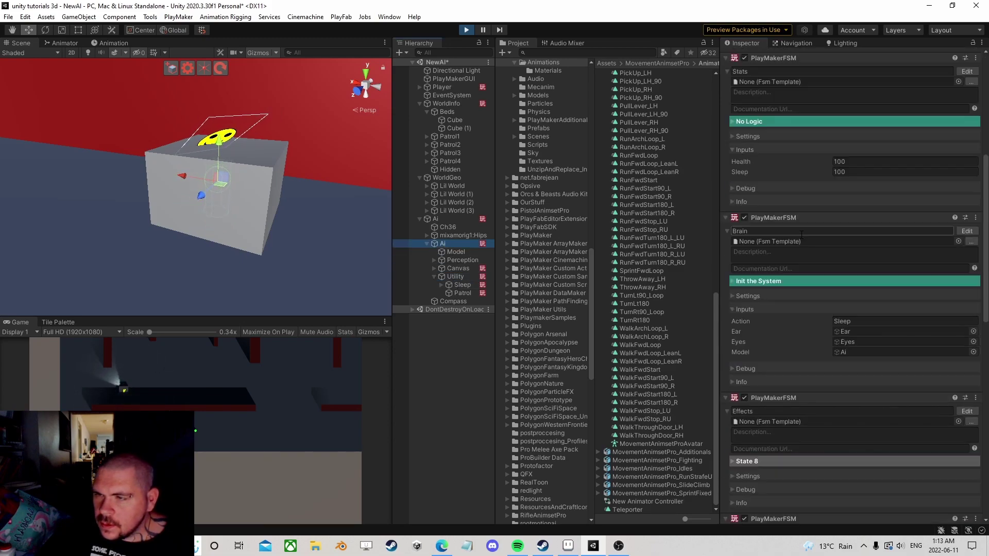
{"action": "left_click_drag", "start_coordinate": [820, 171], "coordinate": [750, 173]}
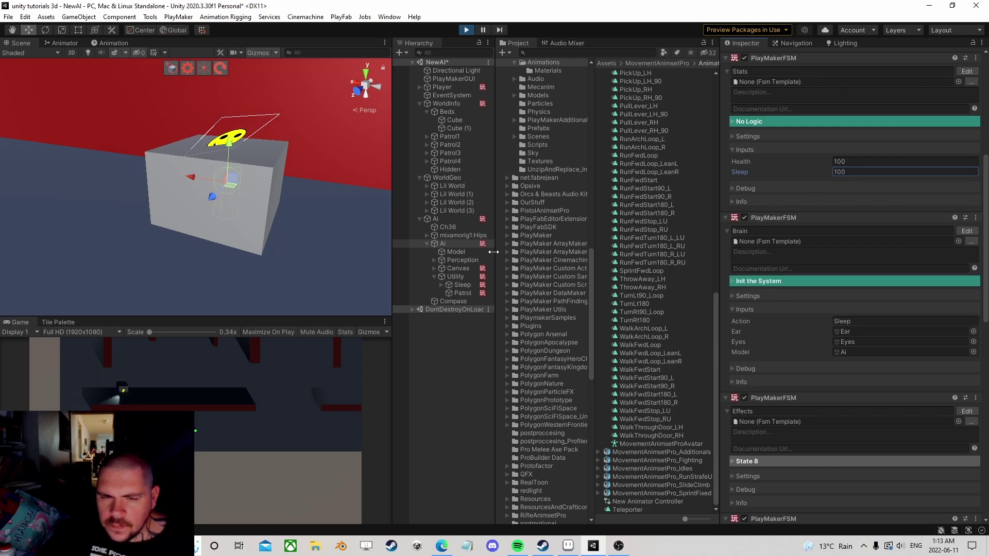
Recheck Sleep's Action FSM and inspect the Run calculation and State 1 actions in its Are We Tired condition's FSM
{"action": "left_click", "coordinate": [463, 285]}
{"action": "left_click", "coordinate": [973, 145]}
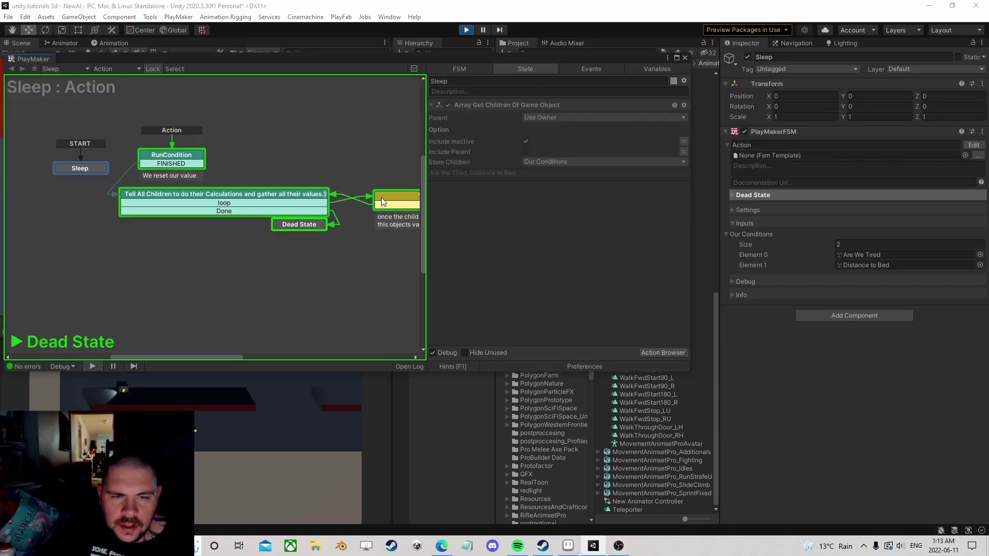
{"action": "left_click", "coordinate": [685, 58]}
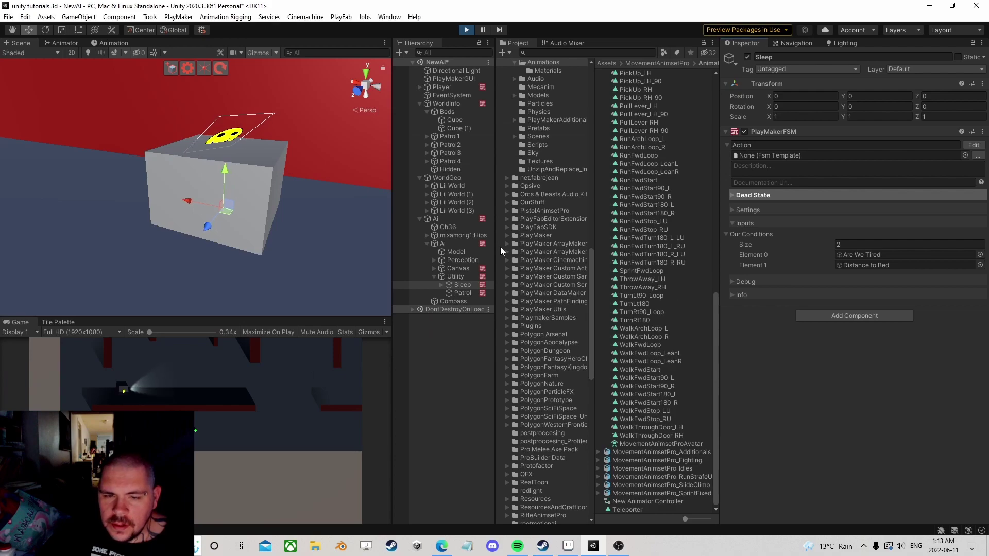
{"action": "left_click", "coordinate": [465, 292]}
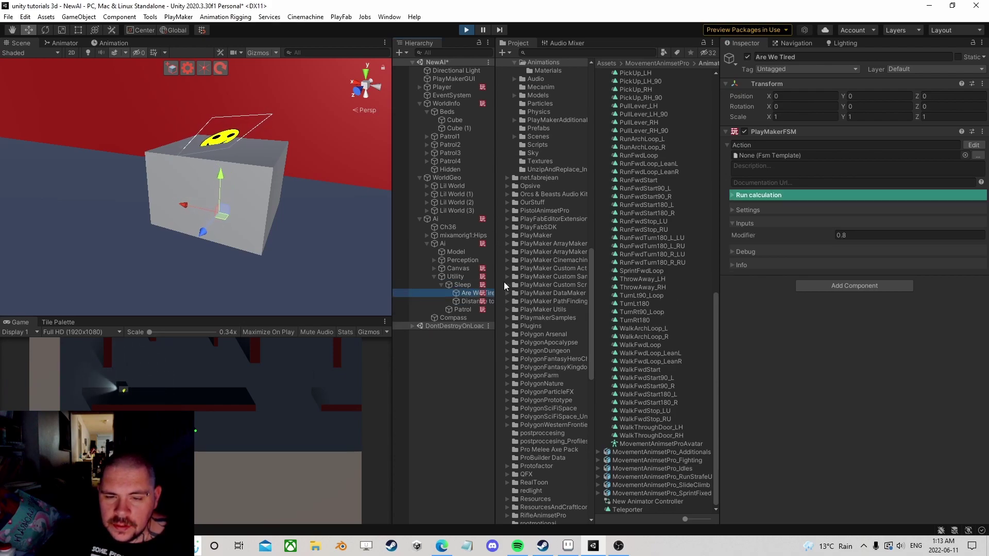
{"action": "left_click", "coordinate": [971, 146]}
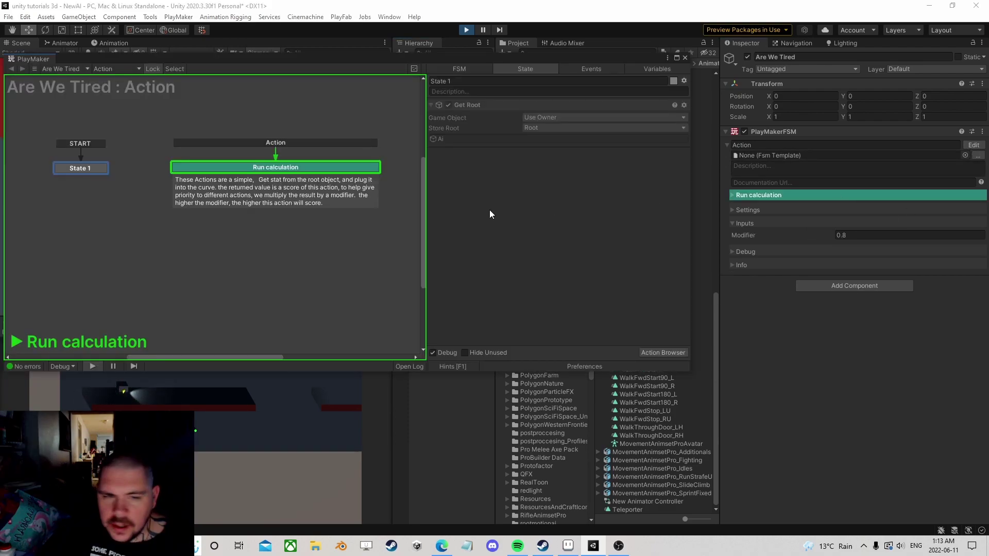
{"action": "left_click", "coordinate": [301, 166]}
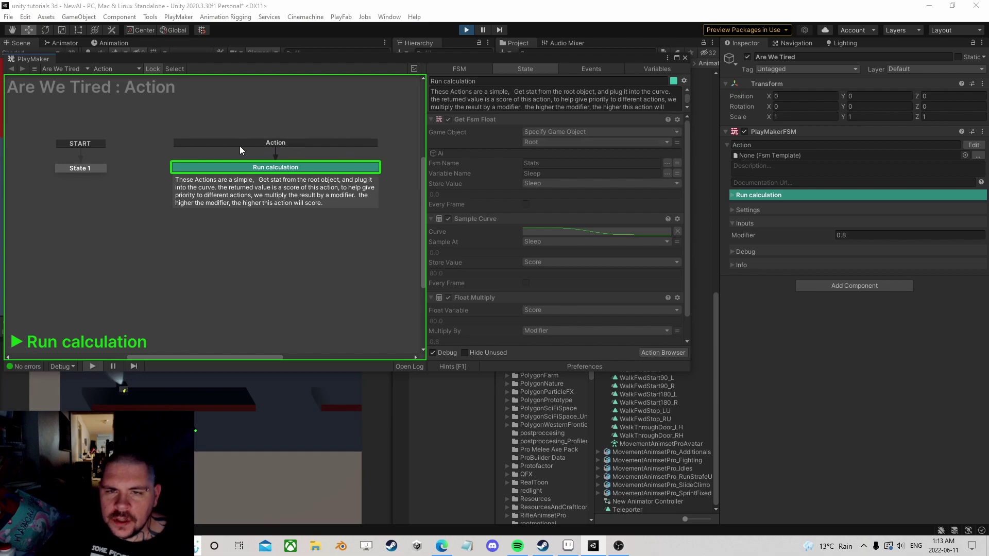
{"action": "left_click", "coordinate": [93, 168]}
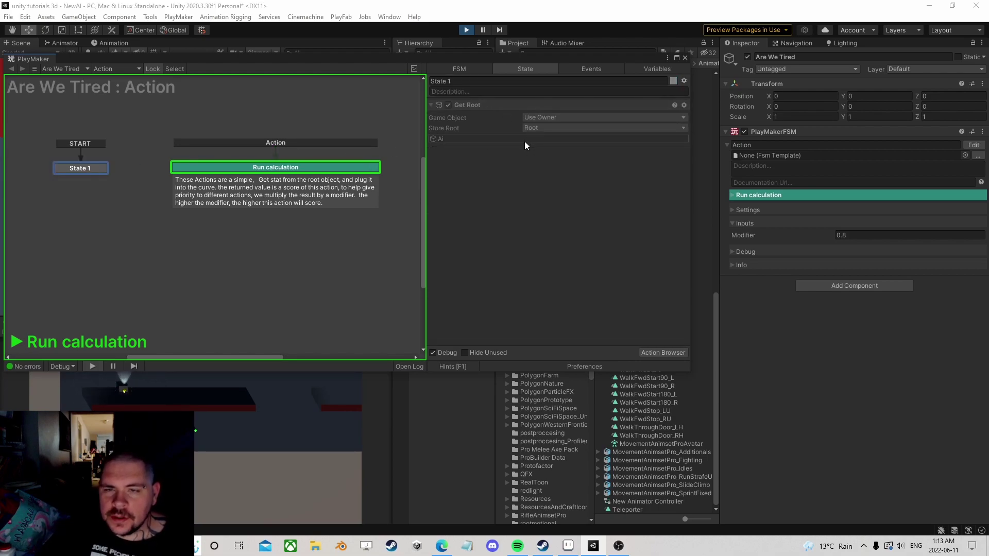
Stop playing the scene and move the FSM editor clear of the hierarchy
{"action": "left_click_drag", "start_coordinate": [478, 60], "coordinate": [539, 143]}
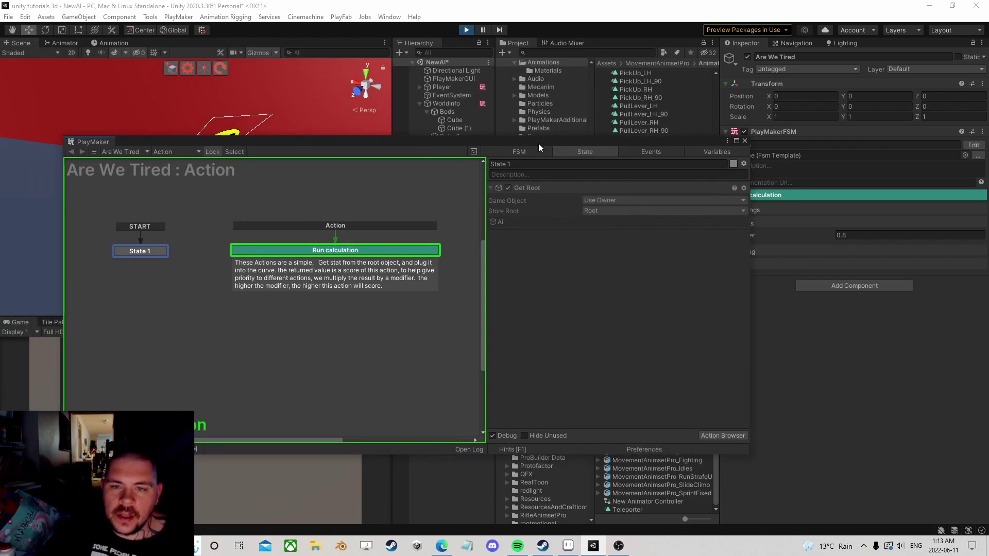
{"action": "left_click", "coordinate": [466, 29]}
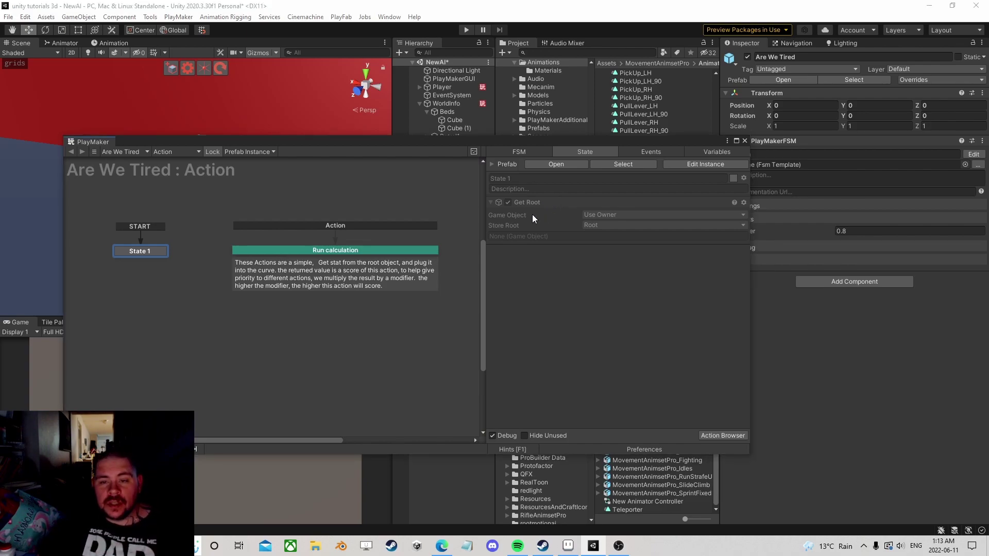
{"action": "left_click_drag", "start_coordinate": [647, 142], "coordinate": [269, 109]}
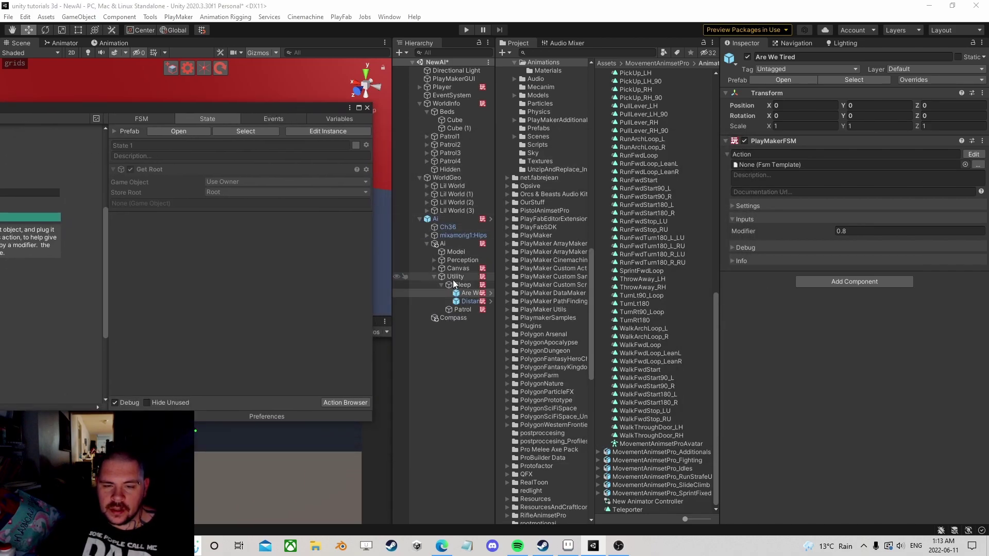
Compare the components of the nested Ai and the root Ai, close the FSM editor and collapse the Utility branch
{"action": "left_click", "coordinate": [450, 243]}
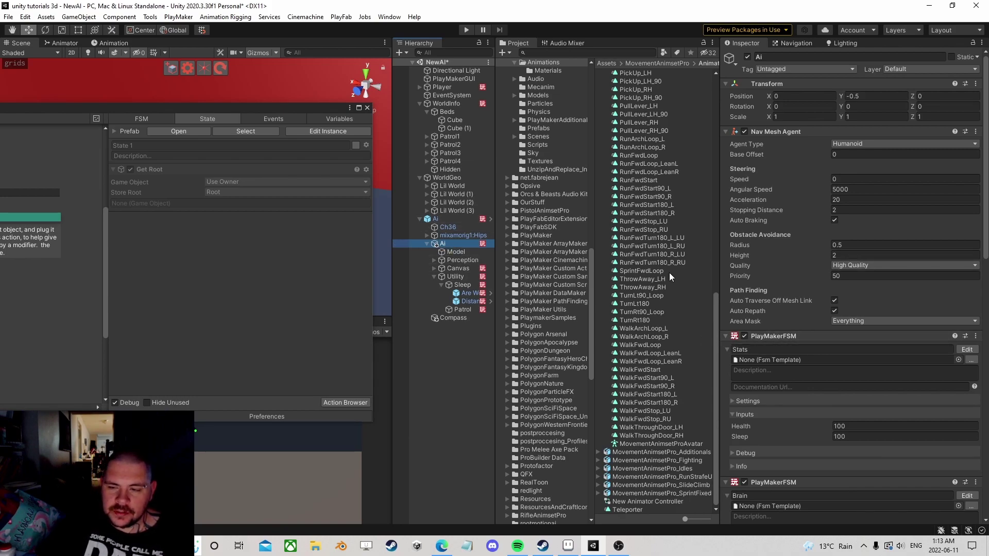
{"action": "left_click", "coordinate": [454, 218]}
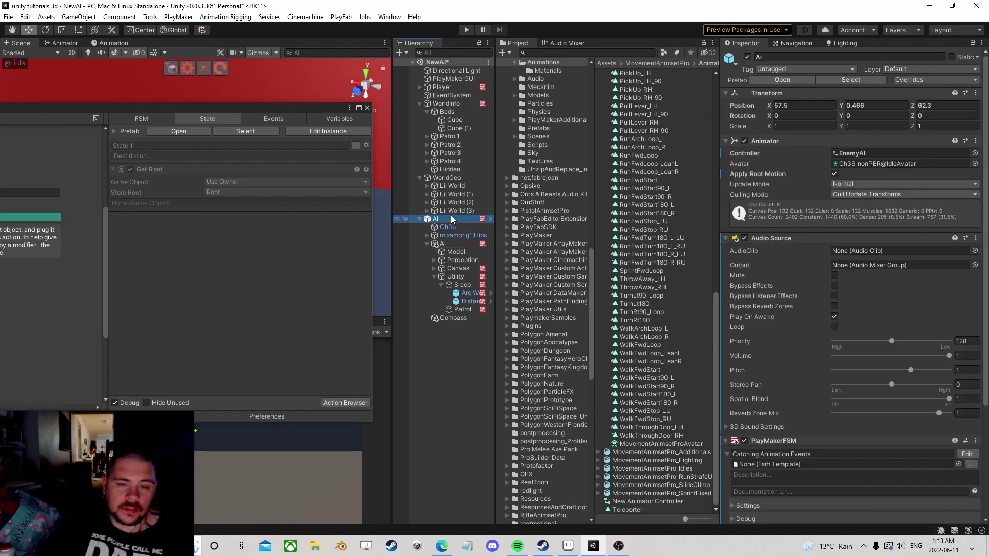
{"action": "left_click", "coordinate": [367, 108]}
{"action": "left_click", "coordinate": [419, 219]}
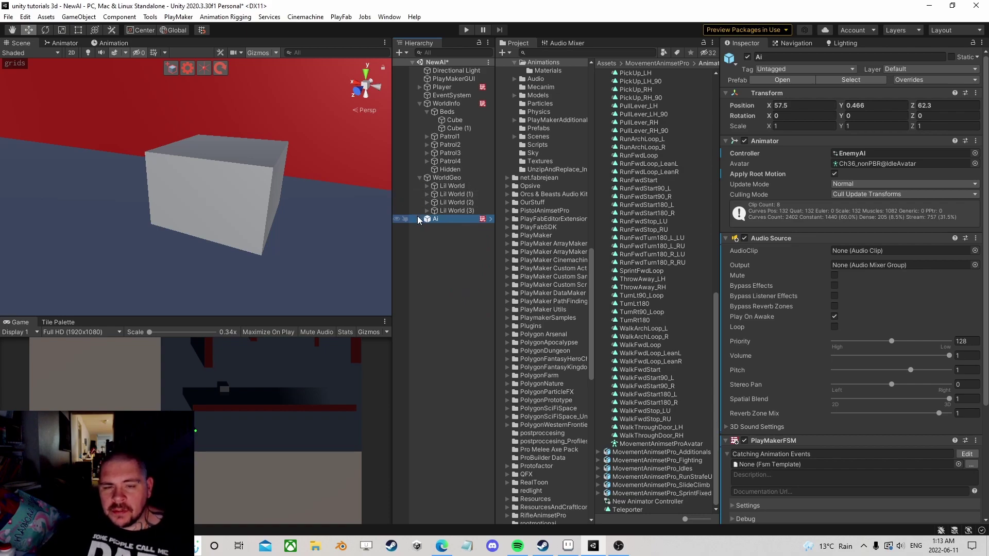
{"action": "left_click", "coordinate": [419, 219]}
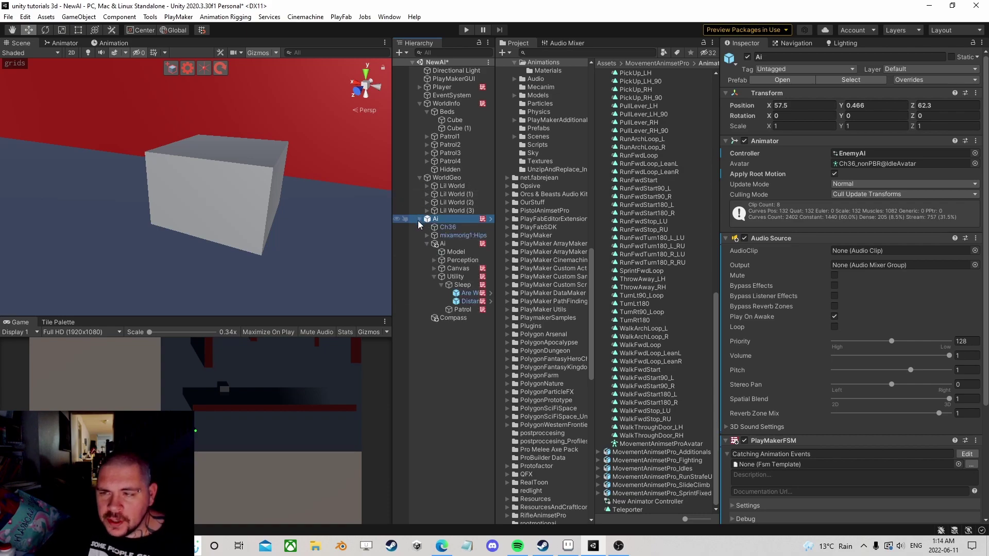
{"action": "left_click", "coordinate": [436, 277]}
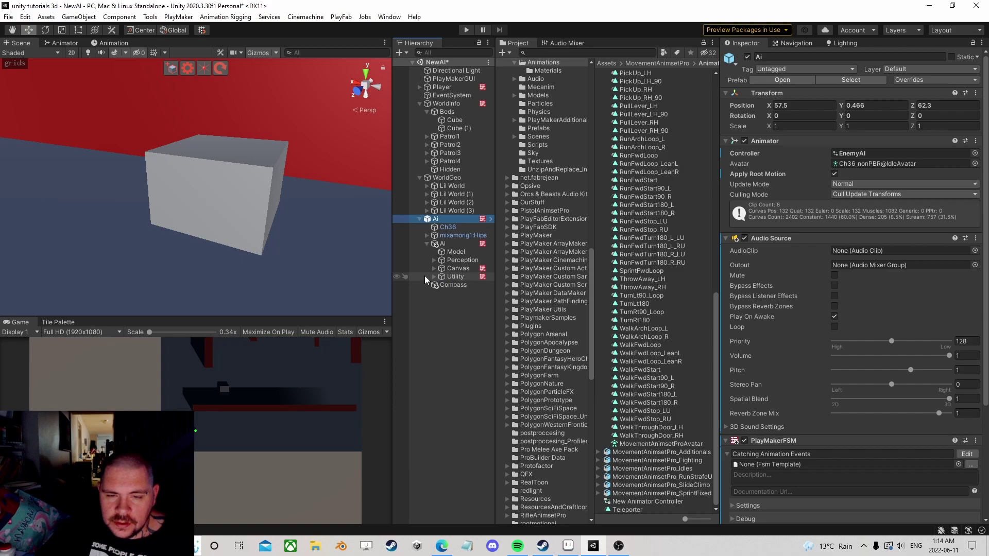
Open the nested Ai object's Effects FSM and bring its Happy, Alerted, Chase and Confused states into view
{"action": "left_click", "coordinate": [444, 245]}
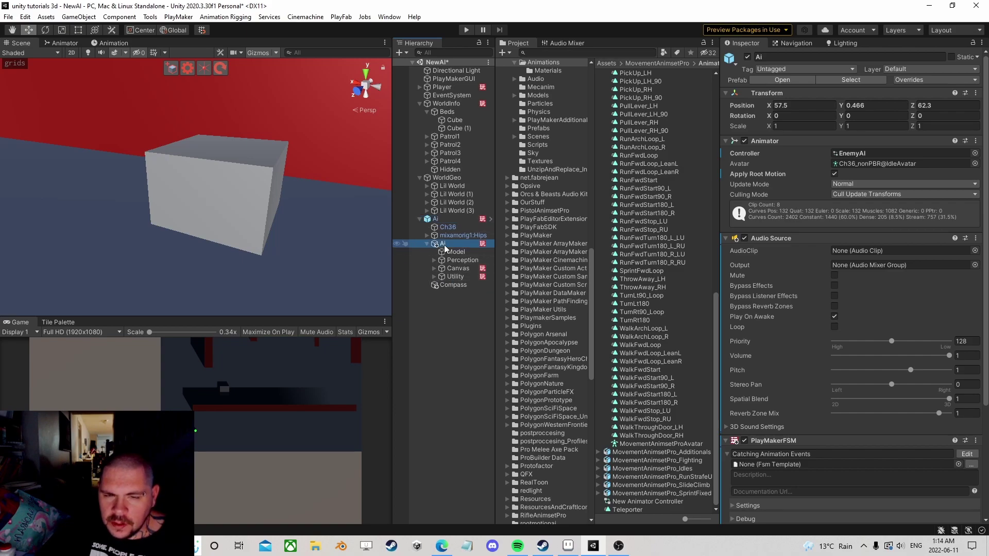
{"action": "scroll", "coordinate": [903, 359], "scroll_direction": "down", "scroll_amount": 10}
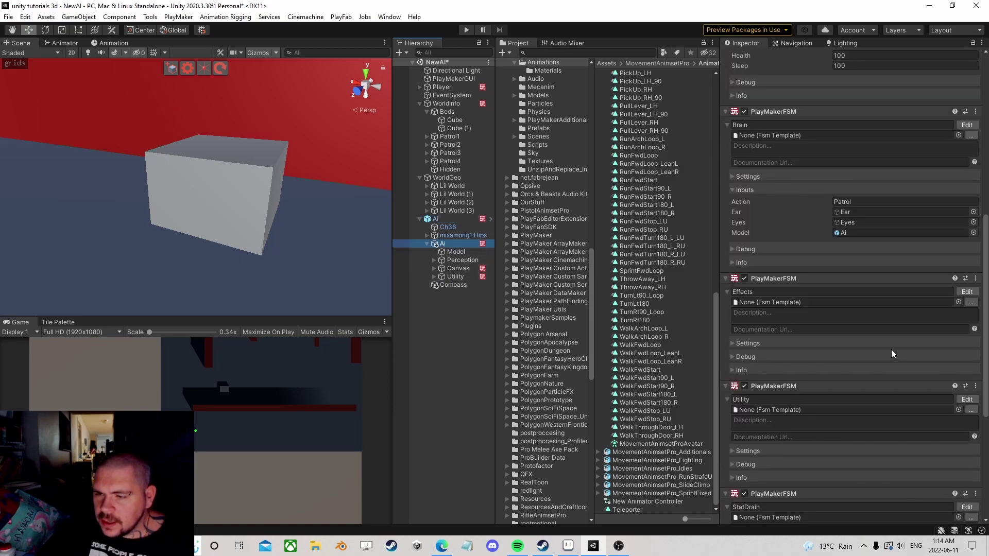
{"action": "left_click", "coordinate": [967, 291]}
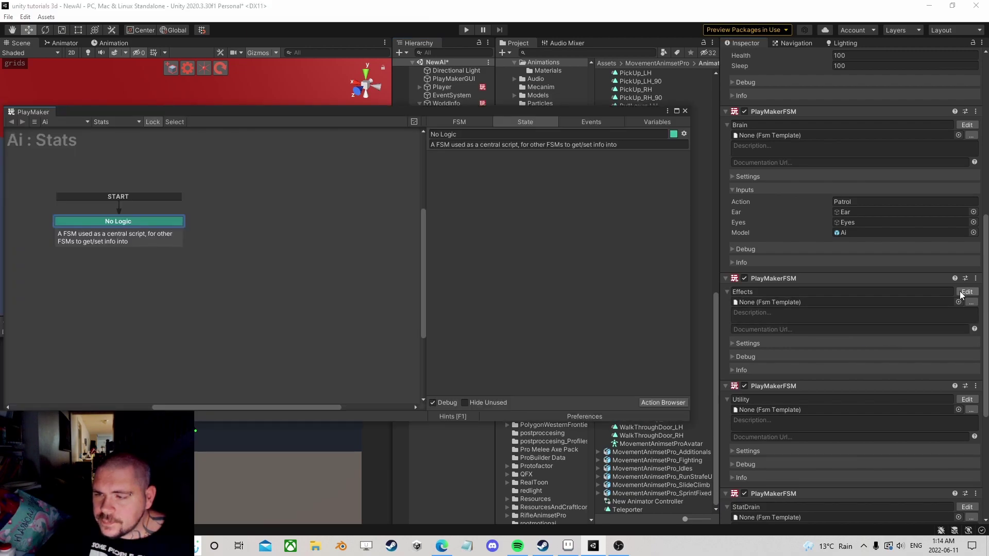
{"action": "middle_click_drag", "start_coordinate": [235, 268], "coordinate": [303, 208]}
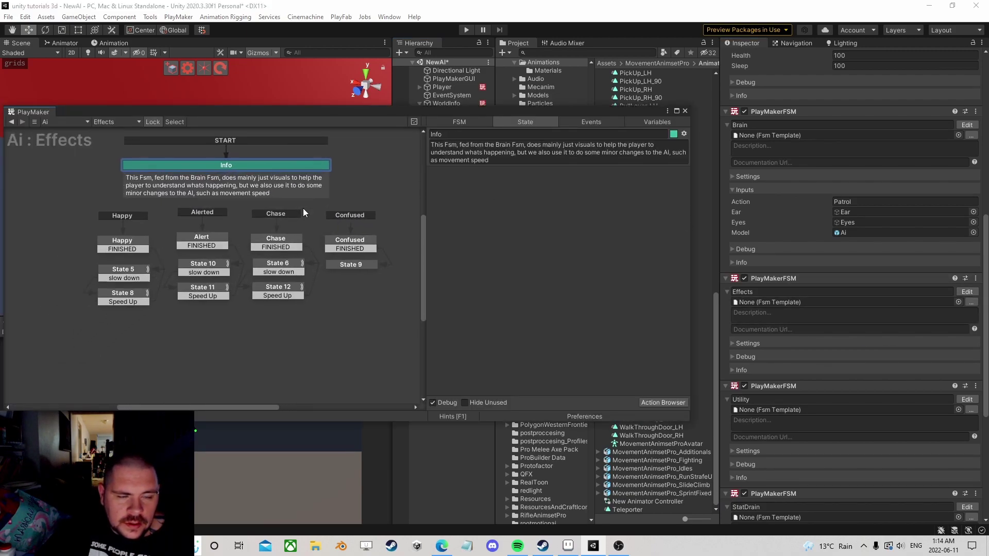
Inspect the distance and animator speed actions of State 8 and State 11 in the Effects FSM
{"action": "left_click", "coordinate": [121, 302]}
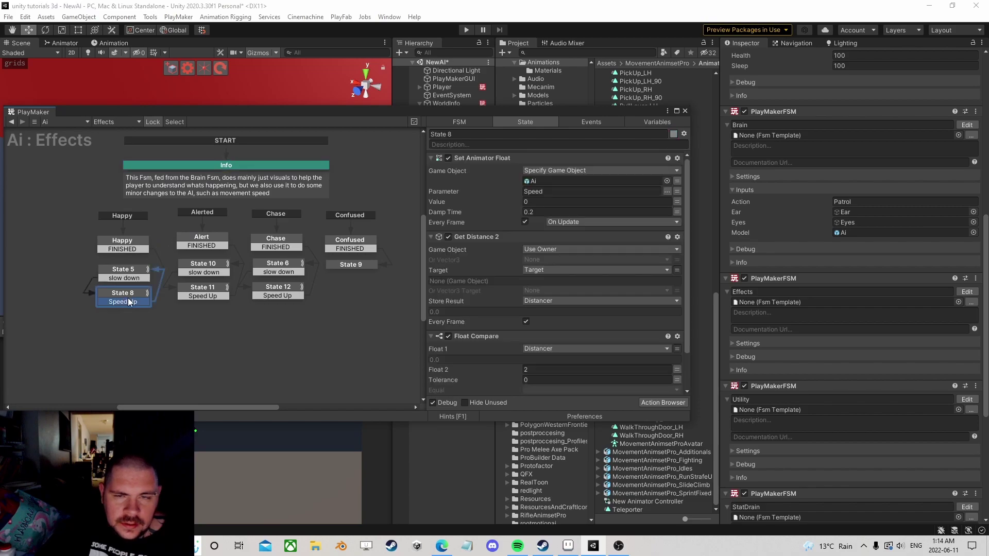
{"action": "left_click", "coordinate": [197, 247]}
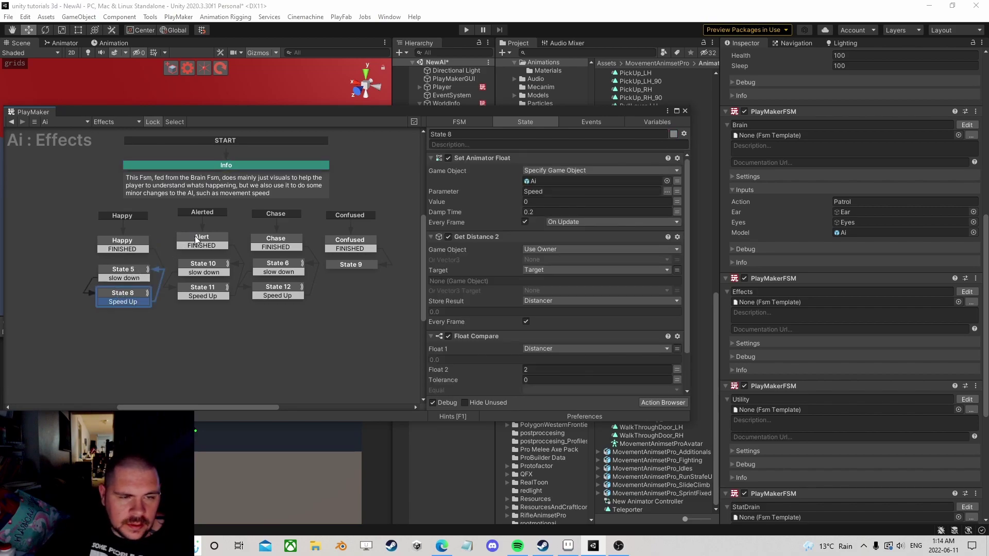
{"action": "left_click", "coordinate": [195, 272]}
{"action": "left_click", "coordinate": [199, 291]}
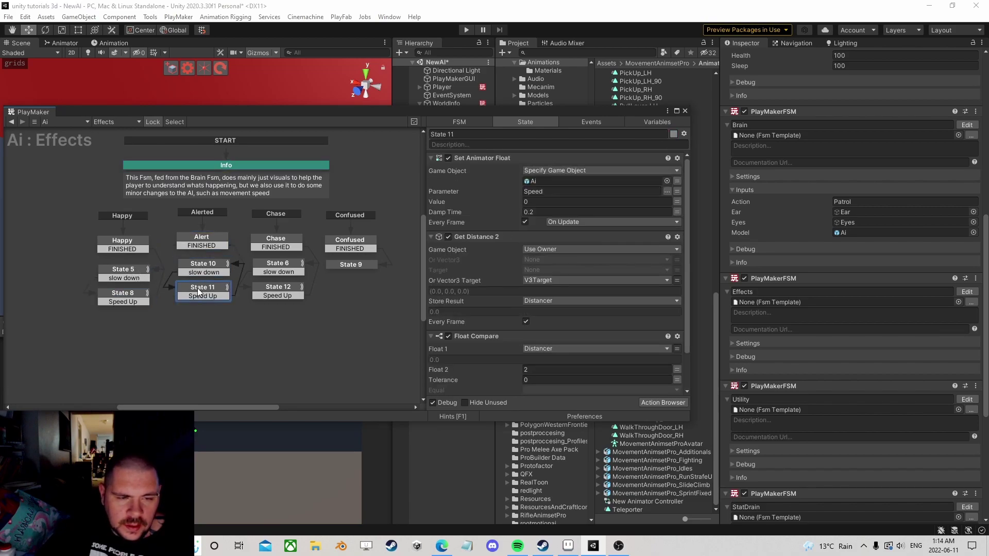
{"action": "left_click", "coordinate": [135, 301]}
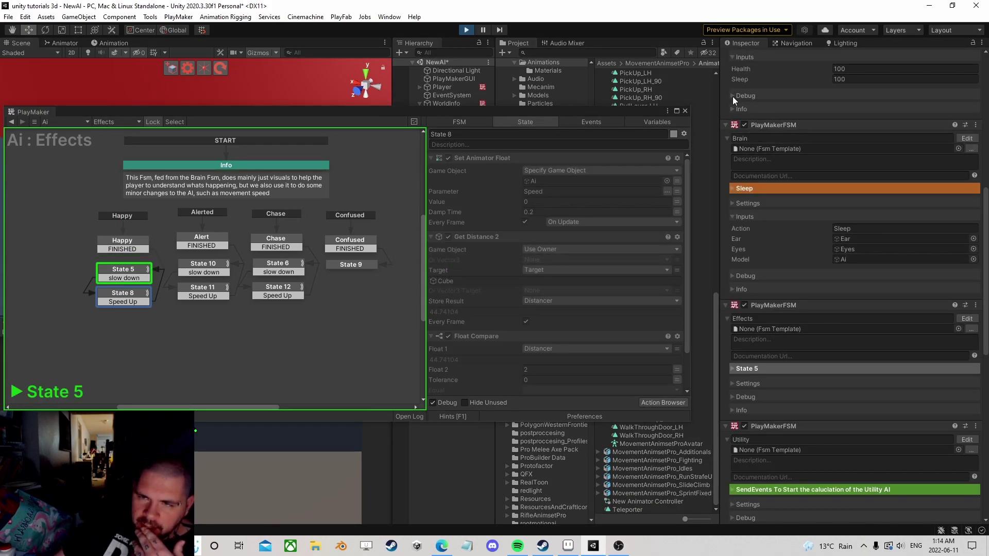
Move the FSM editor clear of the hierarchy and place the first Cube under Beds at X -16.6, Z -16 in the playing scene
{"action": "left_click_drag", "start_coordinate": [648, 113], "coordinate": [897, 70]}
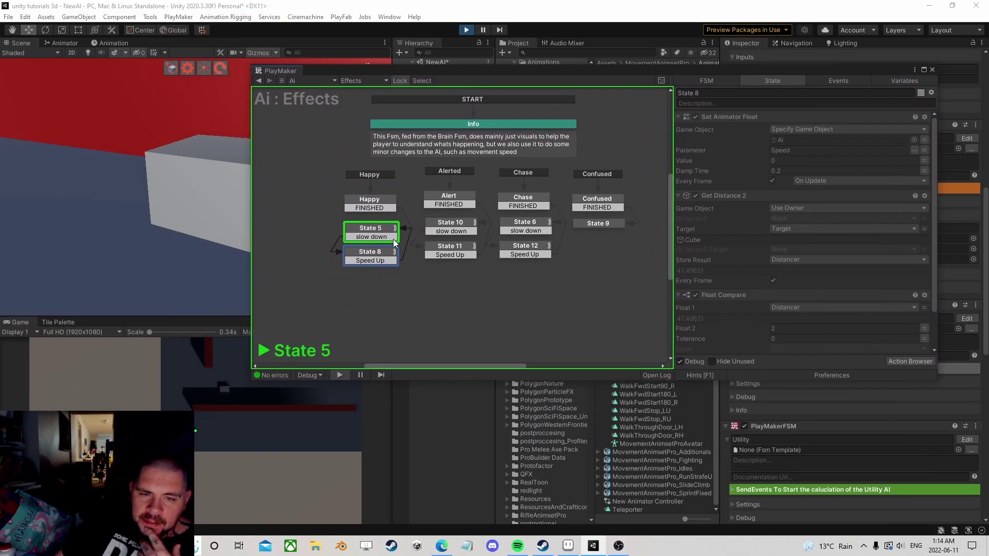
{"action": "left_click", "coordinate": [380, 246]}
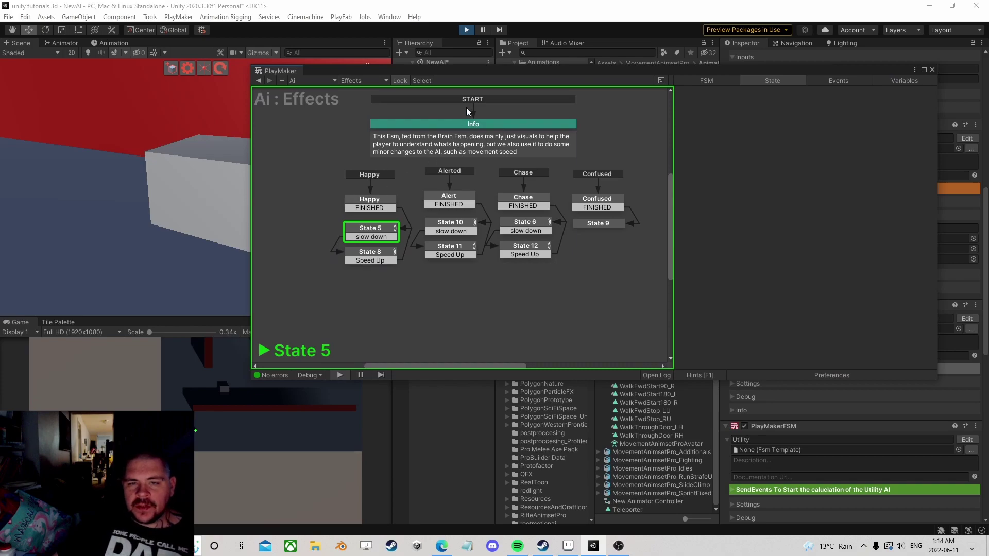
{"action": "left_click_drag", "start_coordinate": [477, 75], "coordinate": [607, 225]}
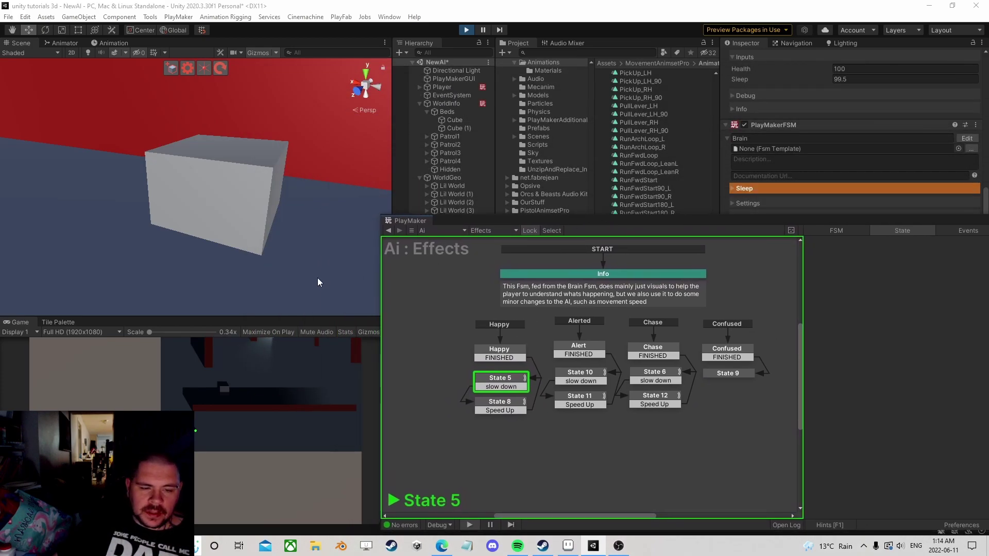
{"action": "left_click", "coordinate": [452, 120]}
{"action": "key", "text": "f"}
{"action": "scroll", "coordinate": [245, 218], "scroll_direction": "down", "scroll_amount": 5}
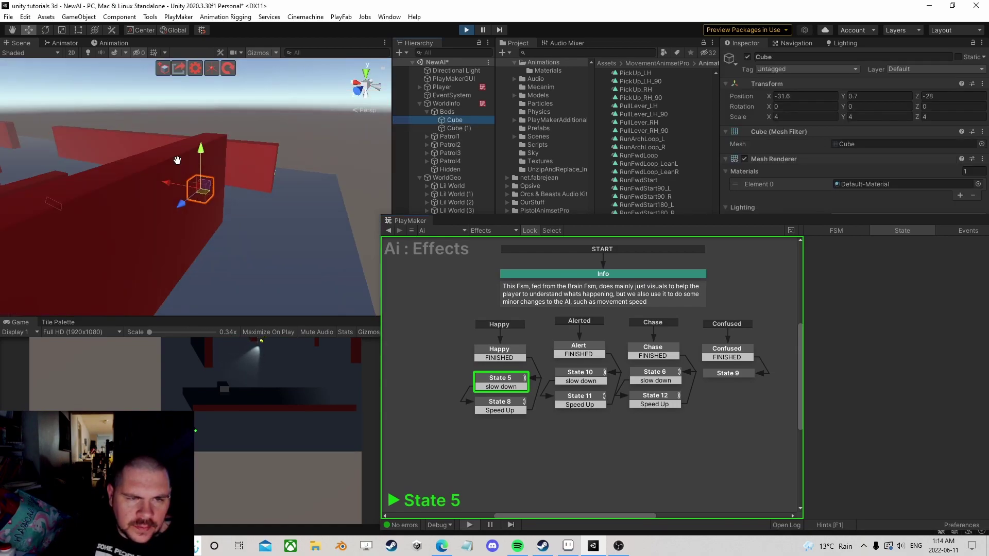
{"action": "right_click_drag", "start_coordinate": [177, 159], "coordinate": [158, 119]}
{"action": "middle_click_drag", "start_coordinate": [157, 118], "coordinate": [232, 199]}
{"action": "left_click_drag", "start_coordinate": [251, 233], "coordinate": [176, 266]}
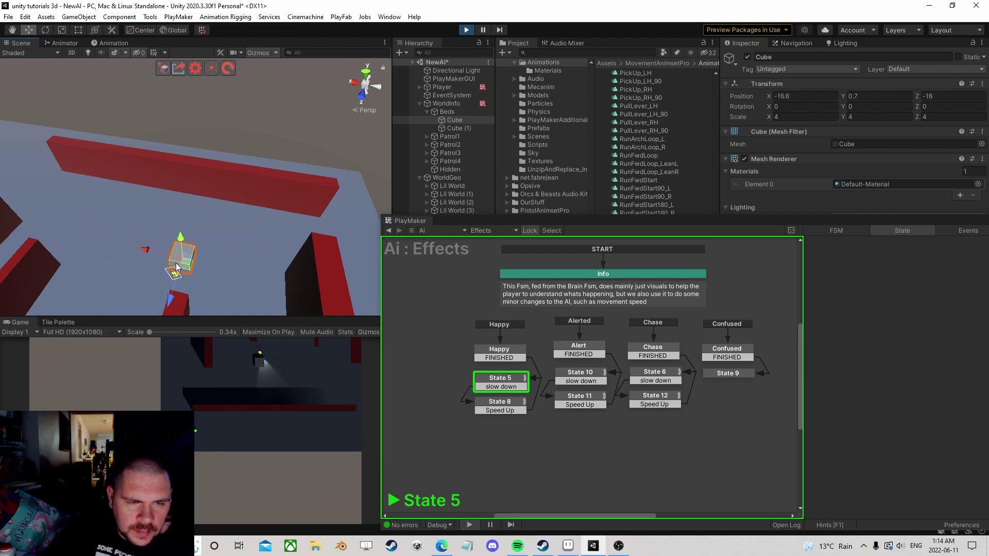
Frame the relocated bed Cube and examine the AI's arrival there from several angles
{"action": "key", "text": "f"}
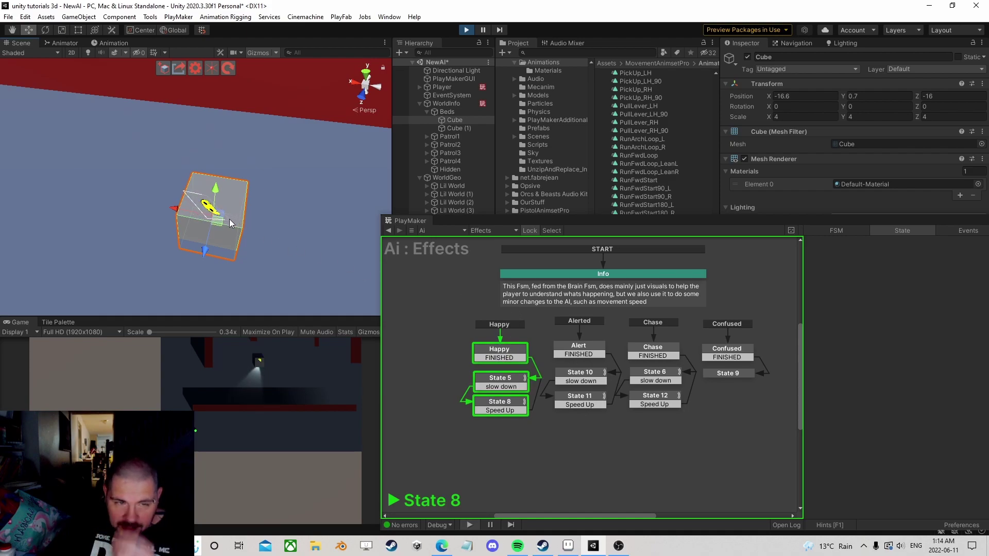
{"action": "scroll", "coordinate": [210, 251], "scroll_direction": "up", "scroll_amount": 5}
{"action": "left_click_drag", "start_coordinate": [258, 238], "coordinate": [210, 220], "text": "alt"}
{"action": "scroll", "coordinate": [210, 221], "scroll_direction": "down", "scroll_amount": 5}
{"action": "middle_click_drag", "start_coordinate": [288, 263], "coordinate": [203, 208]}
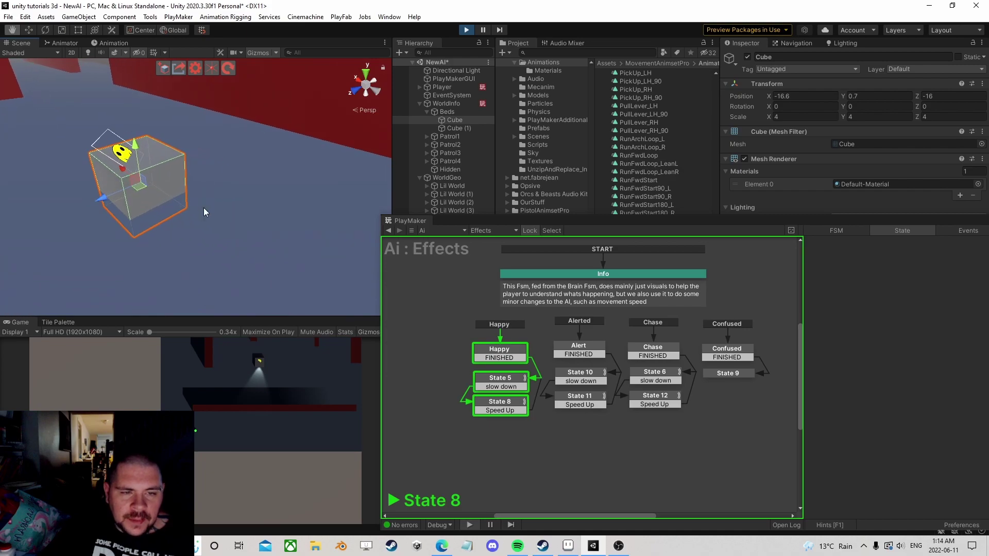
{"action": "scroll", "coordinate": [203, 208], "scroll_direction": "up", "scroll_amount": 4}
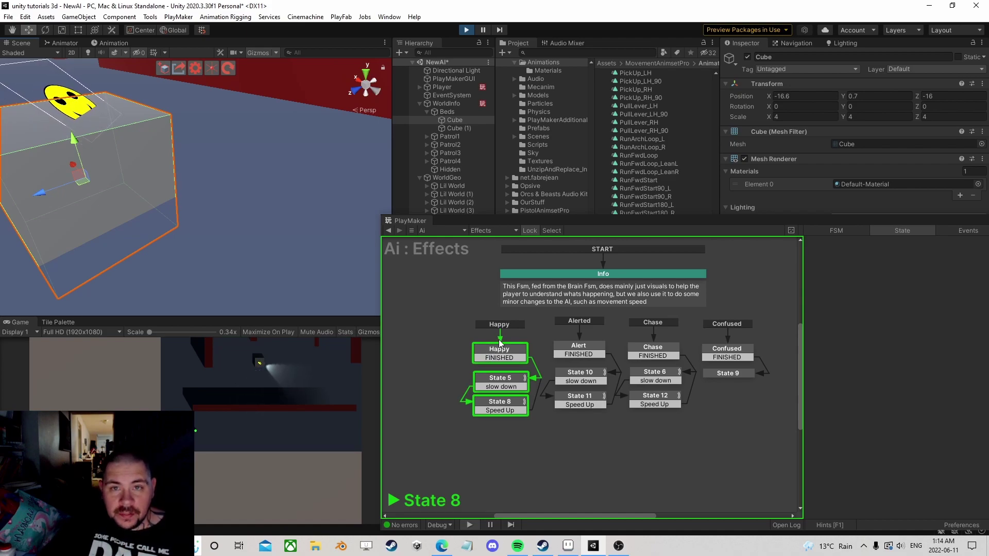
Uncover the AI hierarchy, select the Utility object and inspect State 8's actions in the running Effects FSM
{"action": "left_click_drag", "start_coordinate": [721, 221], "coordinate": [458, 293]}
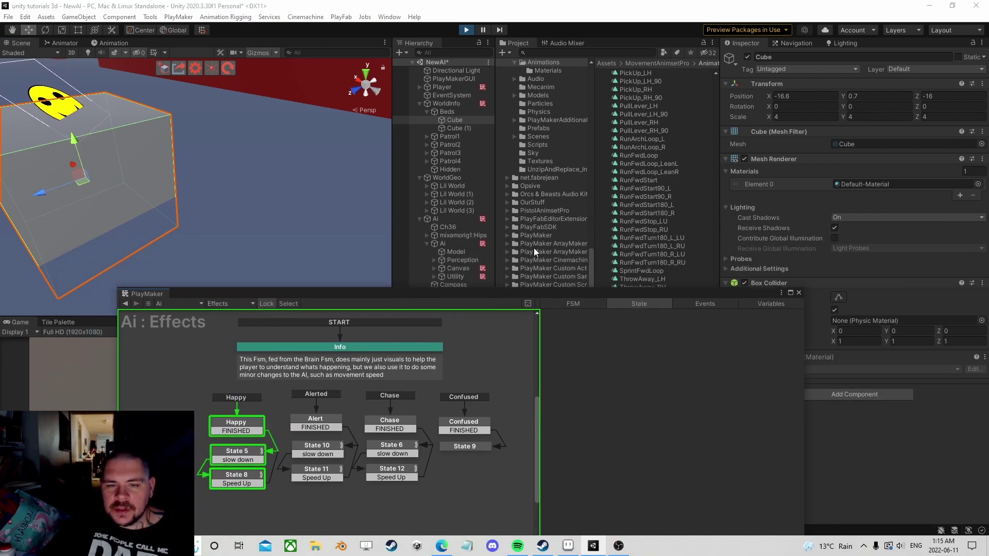
{"action": "left_click", "coordinate": [458, 276]}
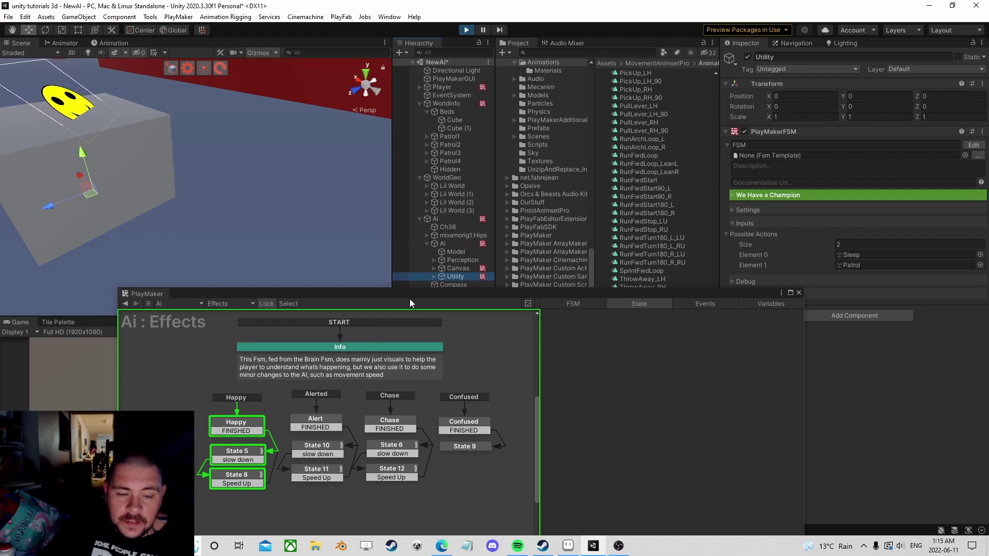
{"action": "left_click", "coordinate": [237, 477]}
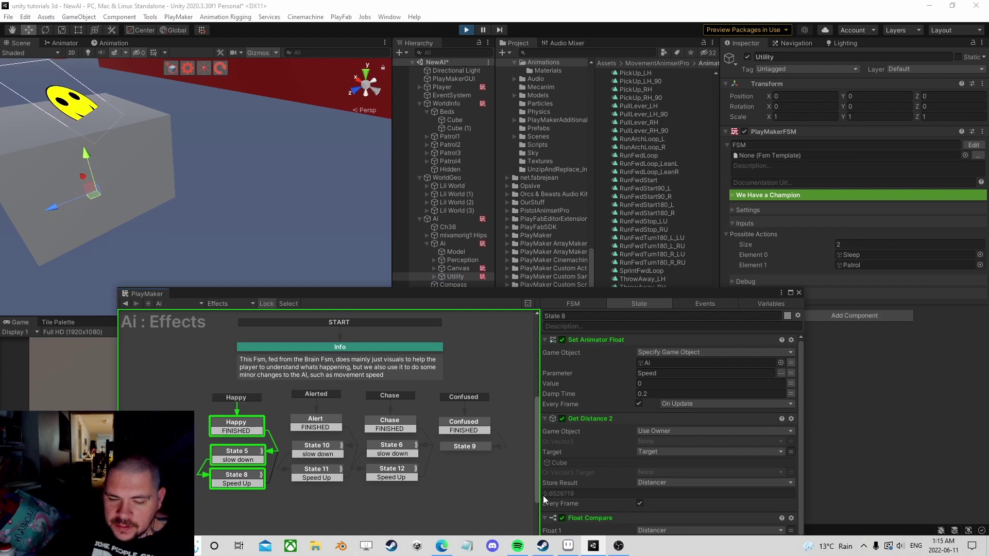
Close the FSM editor and examine the AI, bed Cube and surrounding walls from above
{"action": "left_click", "coordinate": [799, 293]}
{"action": "key", "text": "f"}
{"action": "right_click_drag", "start_coordinate": [209, 209], "coordinate": [174, 248]}
{"action": "scroll", "coordinate": [206, 226], "scroll_direction": "down", "scroll_amount": 5}
{"action": "scroll", "coordinate": [301, 207], "scroll_direction": "up", "scroll_amount": 2}
{"action": "right_click_drag", "start_coordinate": [302, 210], "coordinate": [216, 235]}
{"action": "middle_click_drag", "start_coordinate": [350, 245], "coordinate": [246, 227]}
{"action": "right_click_drag", "start_coordinate": [247, 226], "coordinate": [179, 242]}
{"action": "middle_click_drag", "start_coordinate": [179, 243], "coordinate": [230, 280]}
{"action": "right_click_drag", "start_coordinate": [230, 280], "coordinate": [376, 217]}
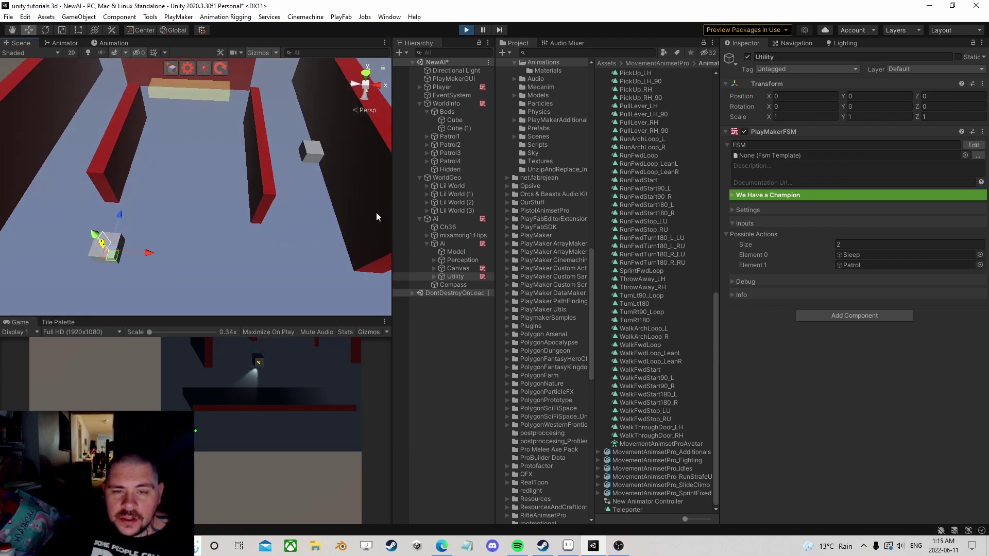
Review the components and active FSM states of the root Ai, the Utility object and the nested Ai
{"action": "left_click", "coordinate": [438, 218]}
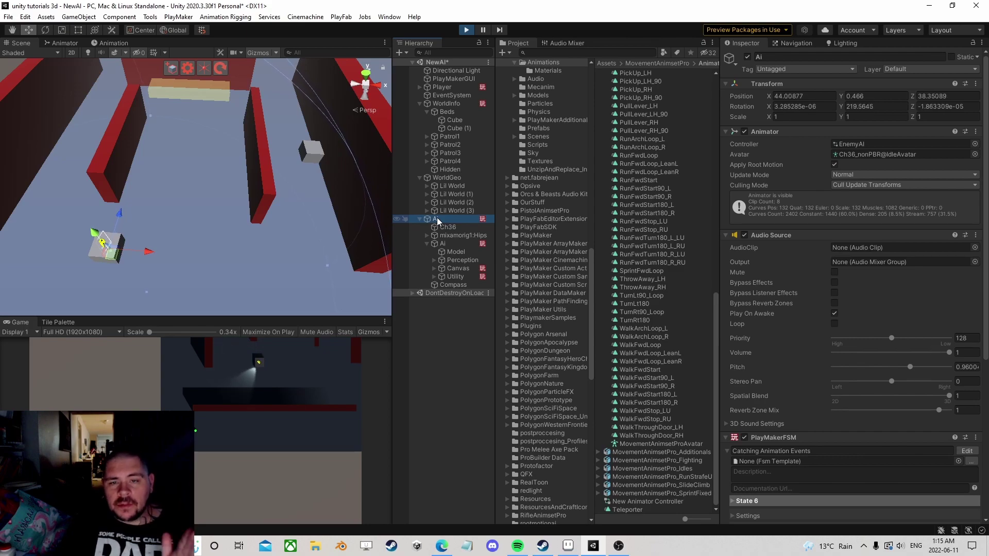
{"action": "left_click", "coordinate": [465, 245]}
{"action": "left_click", "coordinate": [462, 276]}
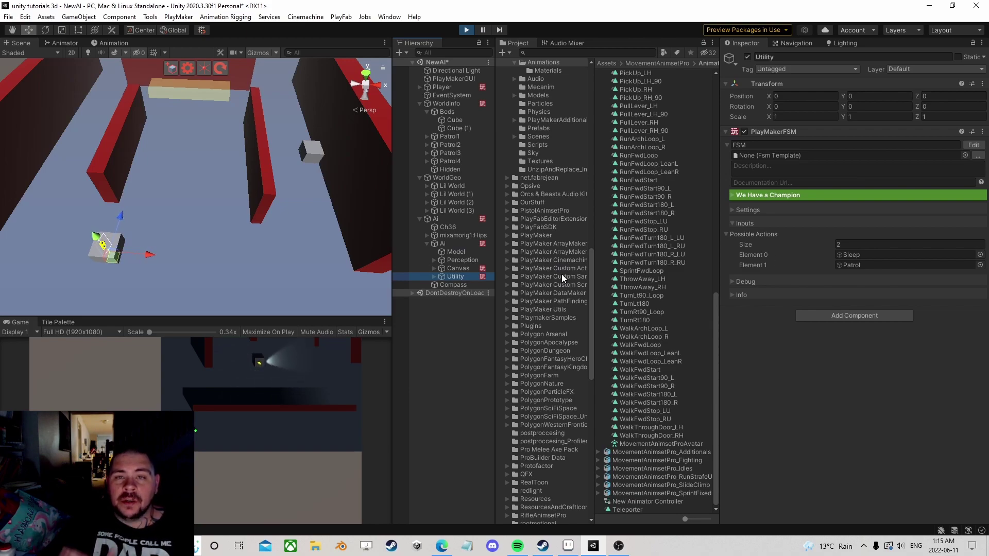
{"action": "left_click", "coordinate": [456, 277]}
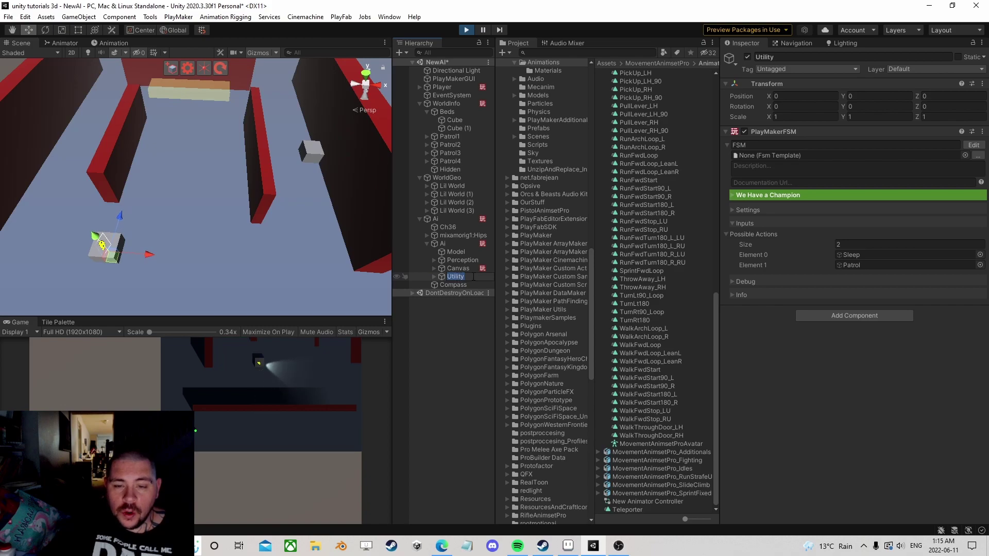
{"action": "left_click", "coordinate": [461, 270]}
{"action": "left_click", "coordinate": [457, 278]}
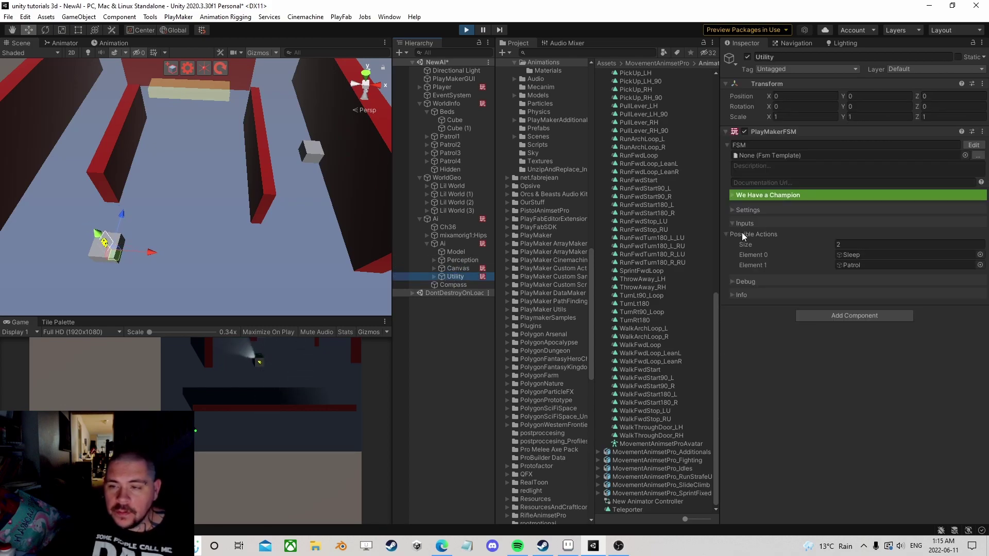
{"action": "left_click", "coordinate": [458, 243]}
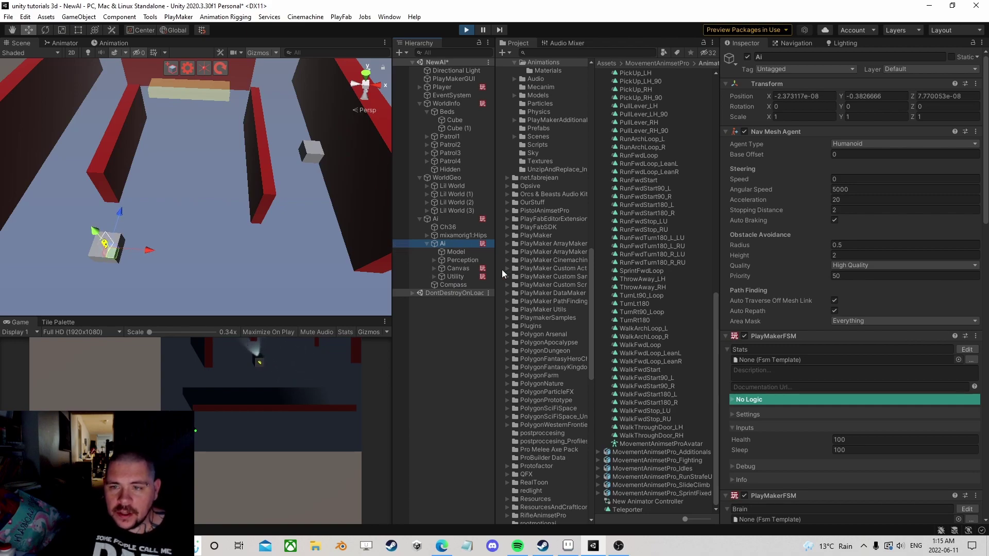
{"action": "scroll", "coordinate": [793, 370], "scroll_direction": "down", "scroll_amount": 10}
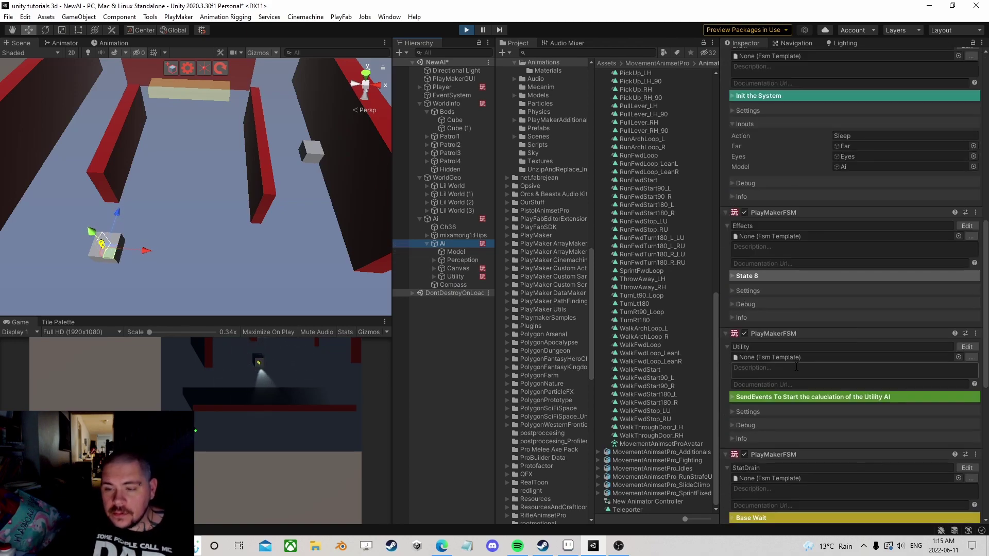
In the root Ai's Turn FSM, set the damp time of State 1's Set Animator Float action to 0.3
{"action": "left_click", "coordinate": [459, 218]}
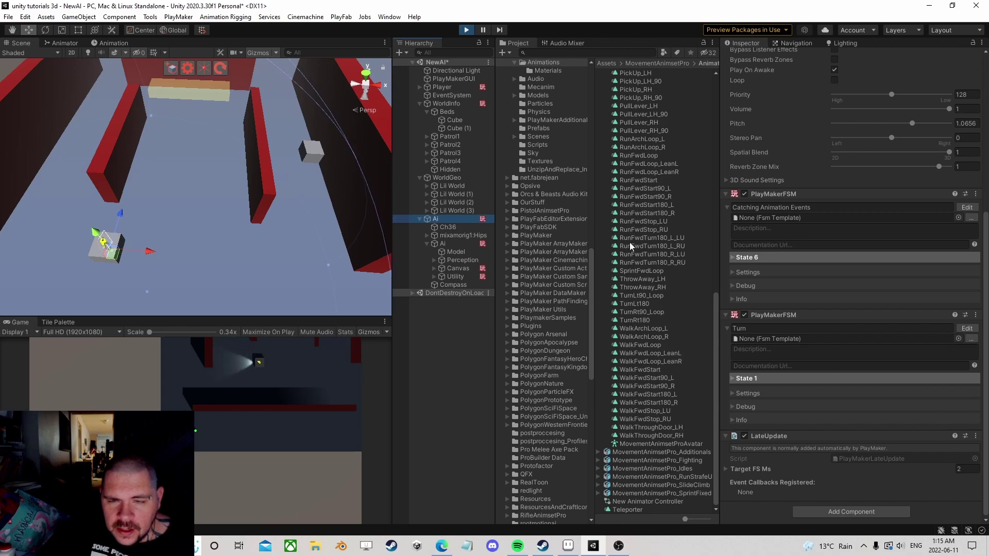
{"action": "left_click", "coordinate": [967, 328]}
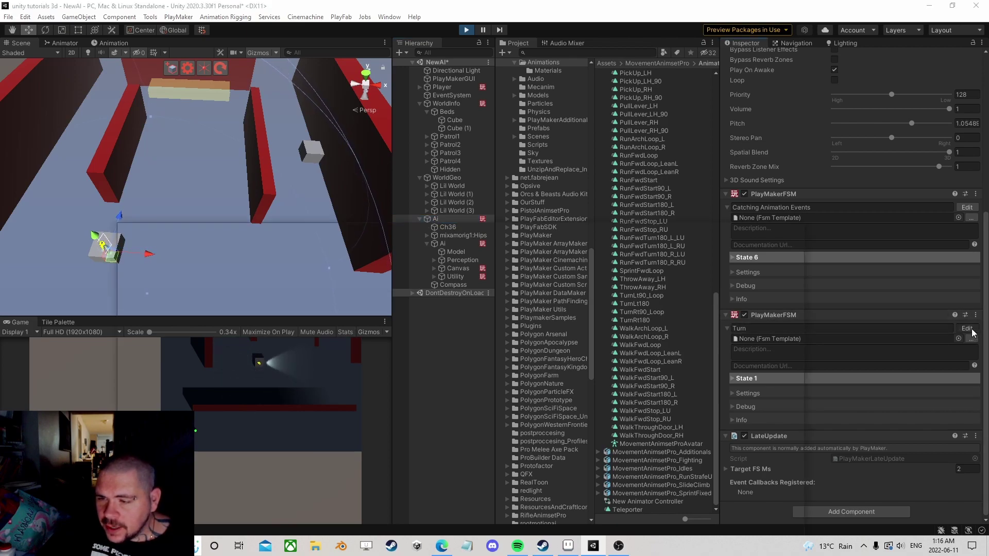
{"action": "left_click", "coordinate": [304, 343]}
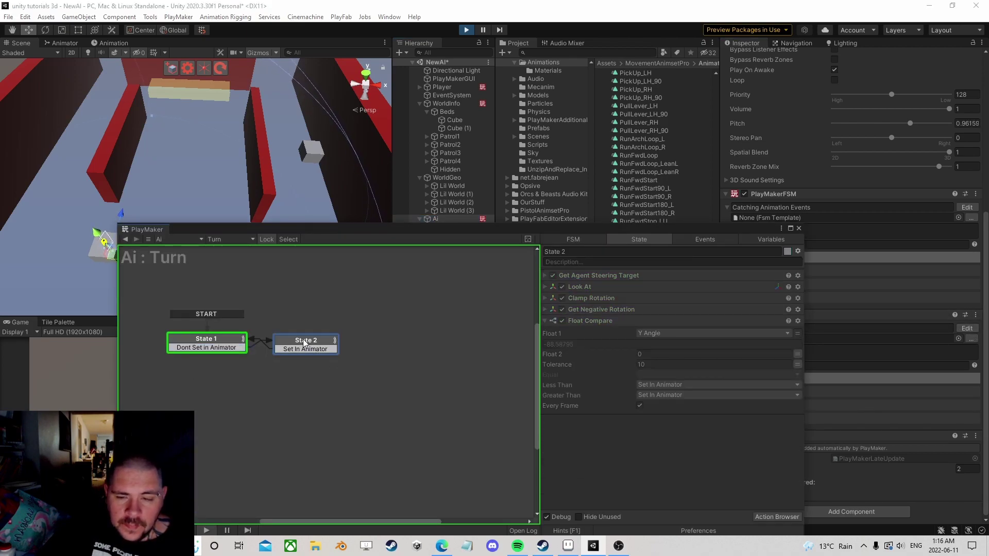
{"action": "left_click", "coordinate": [229, 342]}
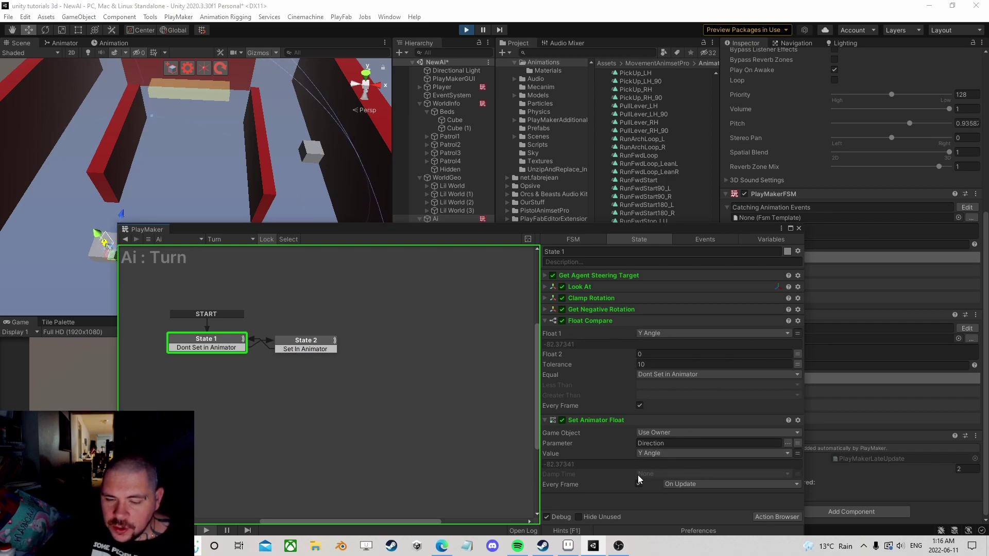
{"action": "left_click", "coordinate": [795, 473]}
{"action": "left_click", "coordinate": [790, 474]}
{"action": "type", "text": ".3"}
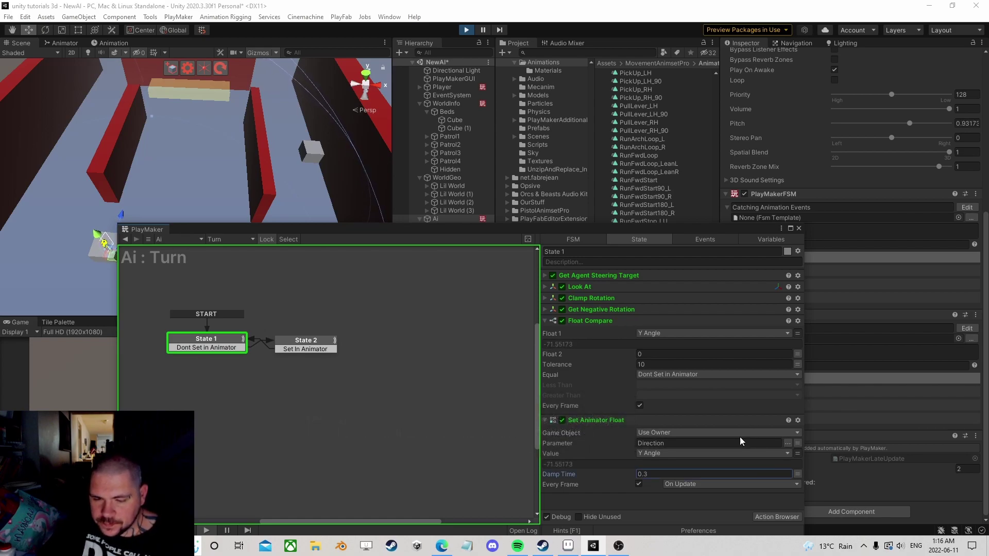
Compare the Turn FSM's State 2 and State 1, view the Catching Animation Events FSM and close the editor
{"action": "left_click", "coordinate": [301, 348]}
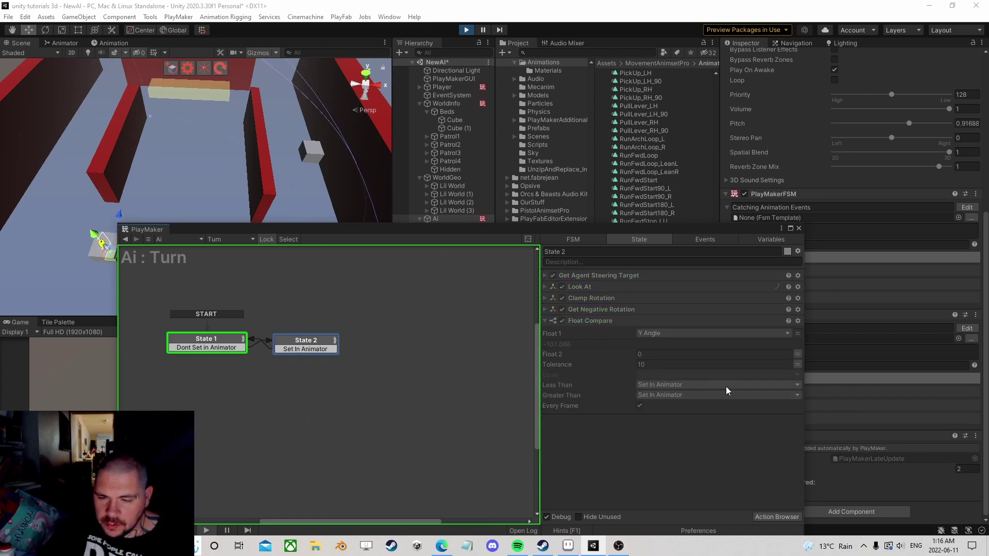
{"action": "left_click", "coordinate": [240, 341]}
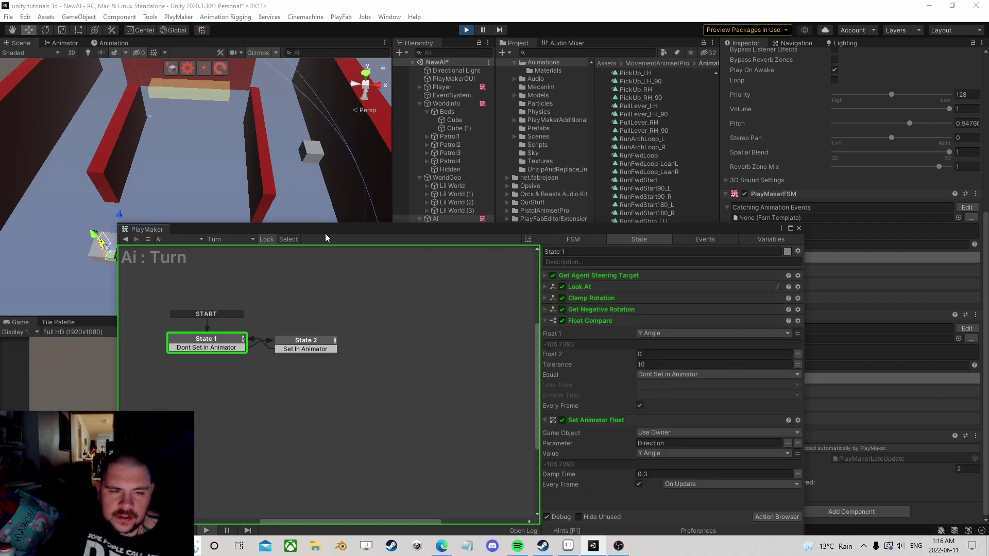
{"action": "left_click", "coordinate": [127, 239]}
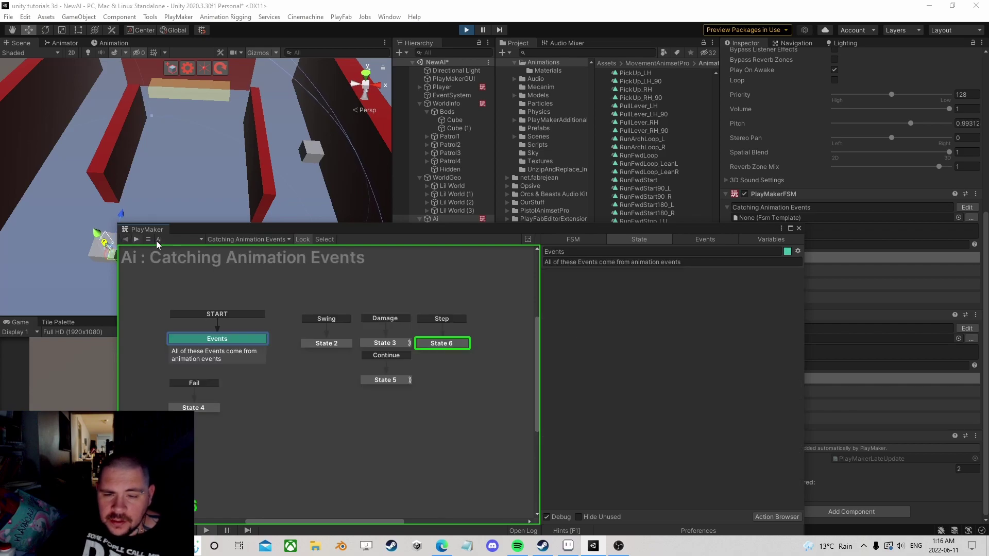
{"action": "left_click", "coordinate": [799, 228]}
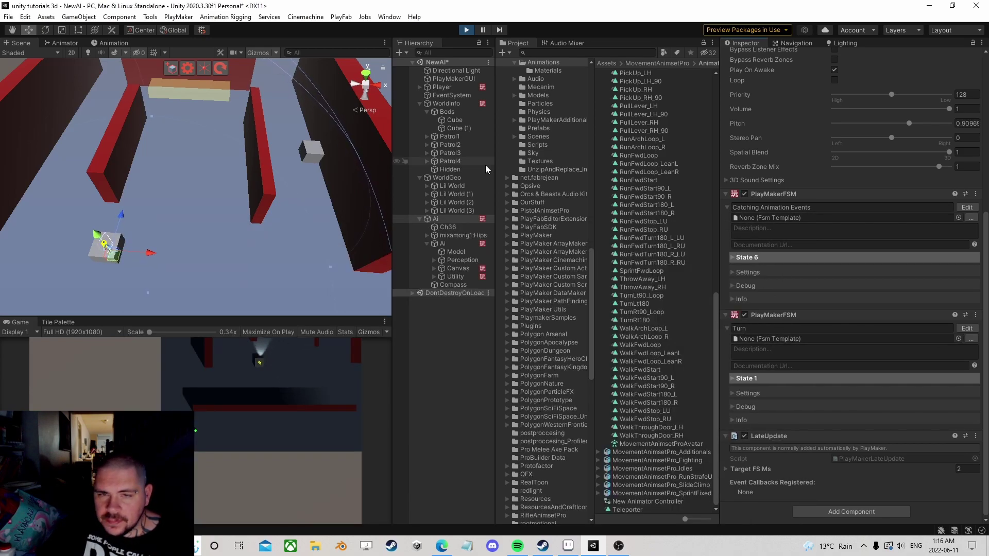
Reopen the nested Ai's Effects FSM and inspect State 5's Get Distance 2, Set Animator Float and Float Compare actions
{"action": "left_click", "coordinate": [435, 218]}
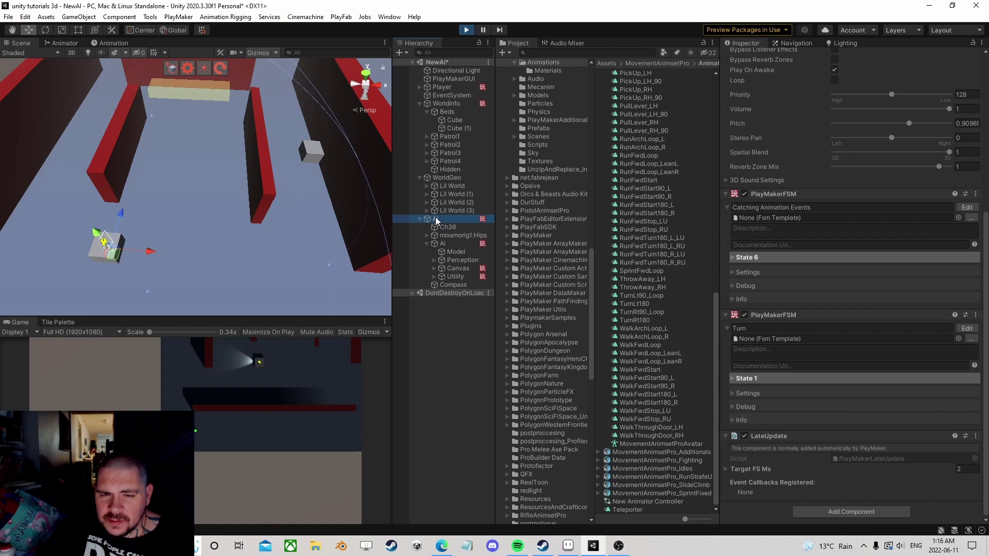
{"action": "left_click", "coordinate": [443, 243]}
{"action": "scroll", "coordinate": [849, 270], "scroll_direction": "down", "scroll_amount": 5}
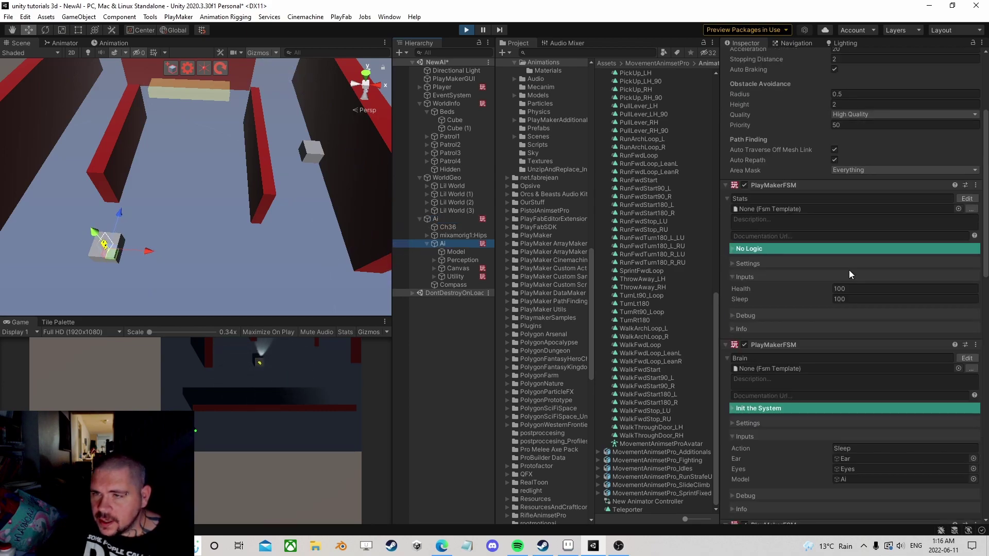
{"action": "left_click", "coordinate": [967, 226]}
{"action": "middle_click_drag", "start_coordinate": [265, 393], "coordinate": [397, 276]}
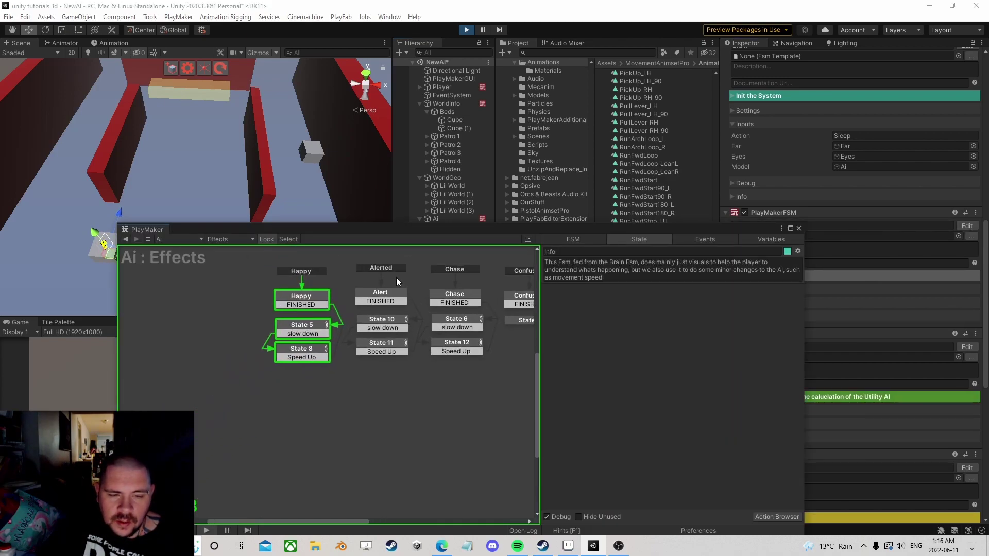
{"action": "left_click", "coordinate": [292, 324]}
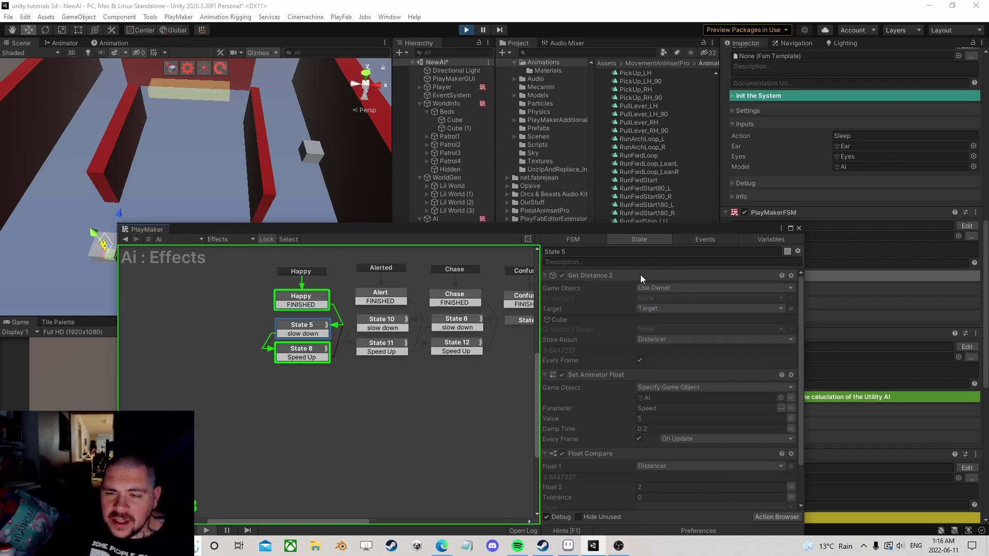
Close the Effects FSM editor and view the running AI and the walls around it in the scene
{"action": "left_click_drag", "start_coordinate": [627, 232], "coordinate": [609, 150]}
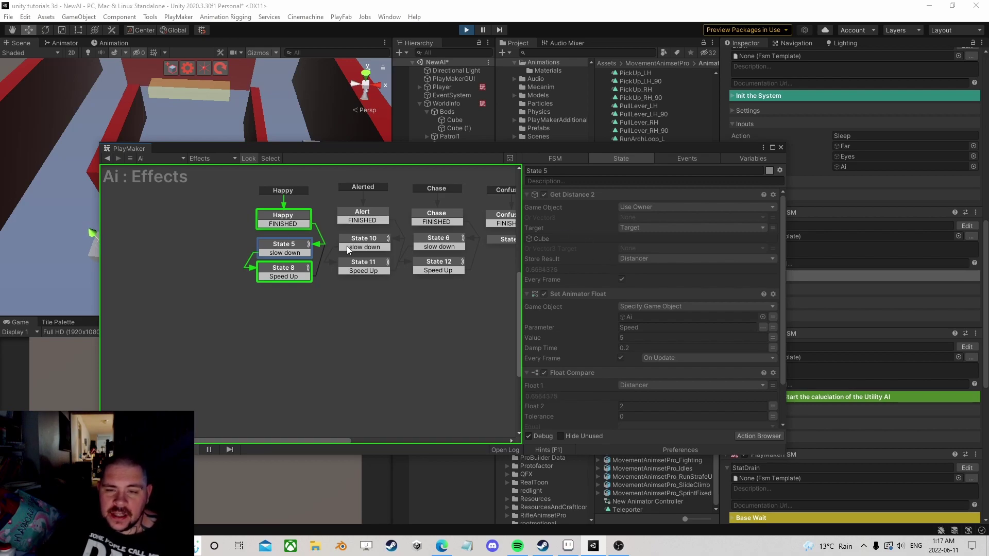
{"action": "left_click_drag", "start_coordinate": [329, 151], "coordinate": [264, 173]}
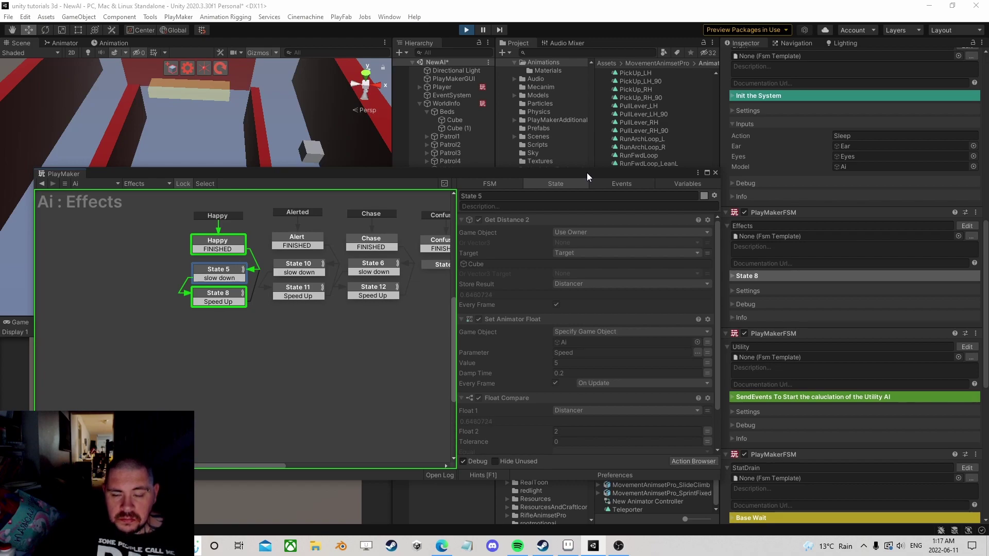
{"action": "left_click", "coordinate": [714, 174]}
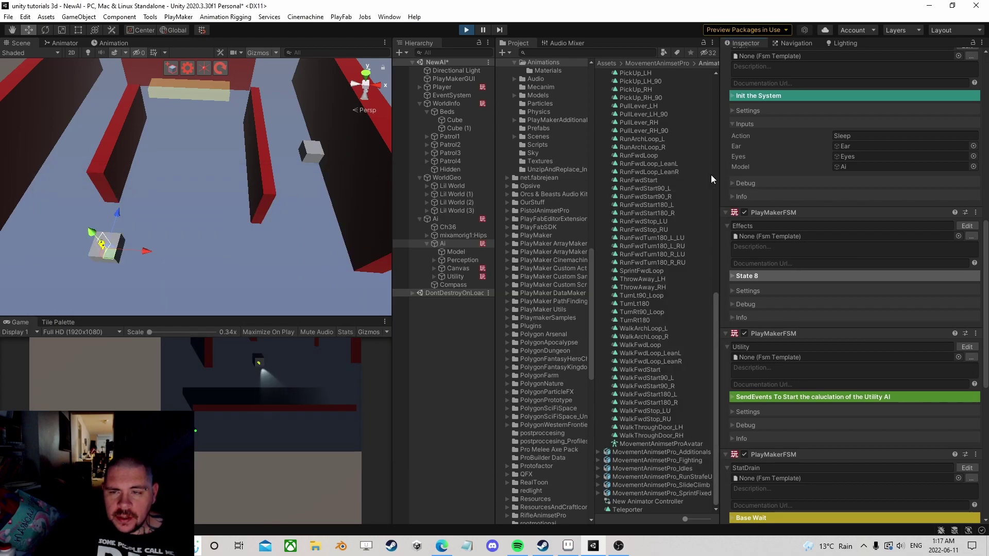
{"action": "scroll", "coordinate": [239, 249], "scroll_direction": "up", "scroll_amount": 3}
{"action": "middle_click_drag", "start_coordinate": [240, 249], "coordinate": [239, 218]}
{"action": "right_click_drag", "start_coordinate": [239, 217], "coordinate": [198, 167]}
{"action": "key", "text": "s"}
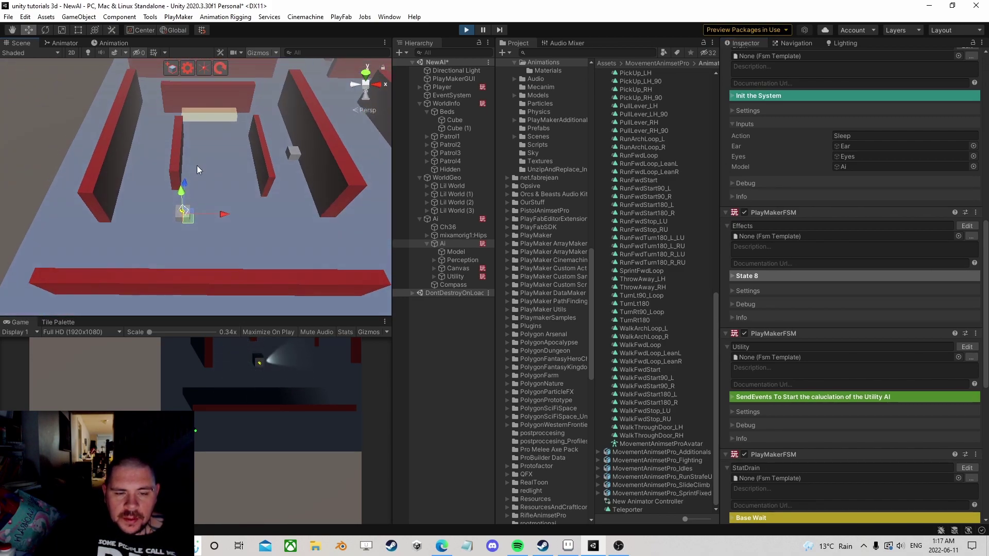
Expand the nested Ai's Utility object, widen the hierarchy and inspect the Are We Tired and Distance to Bed objects under Sleep
{"action": "left_click", "coordinate": [447, 276]}
{"action": "left_click", "coordinate": [434, 276]}
{"action": "left_click_drag", "start_coordinate": [493, 300], "coordinate": [544, 298]}
{"action": "left_click", "coordinate": [475, 294]}
{"action": "left_click", "coordinate": [477, 301]}
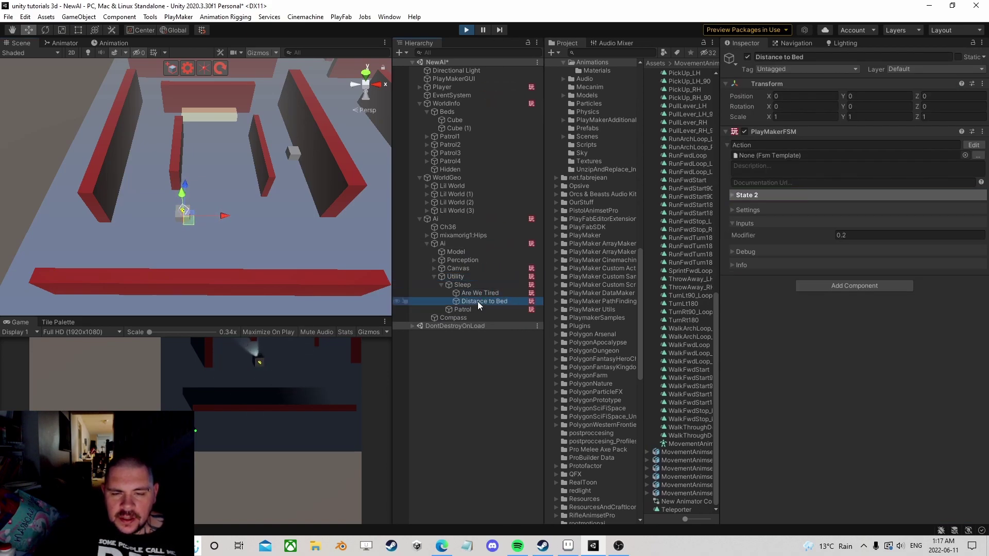
Collapse the Utility object and the nested Ai, and select the root Ai to view its components
{"action": "left_click", "coordinate": [432, 277]}
{"action": "left_click", "coordinate": [426, 244]}
{"action": "left_click", "coordinate": [443, 211]}
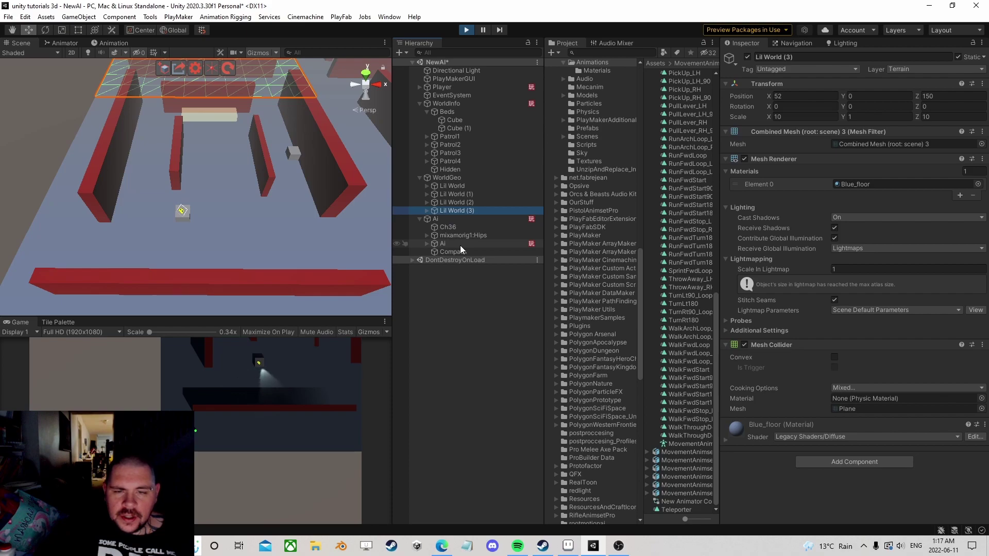
{"action": "left_click", "coordinate": [444, 221]}
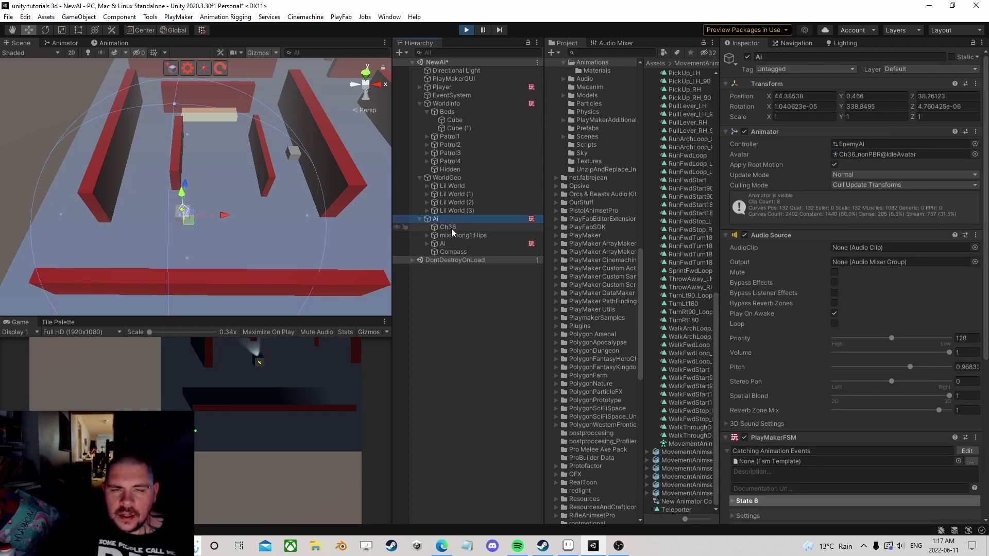